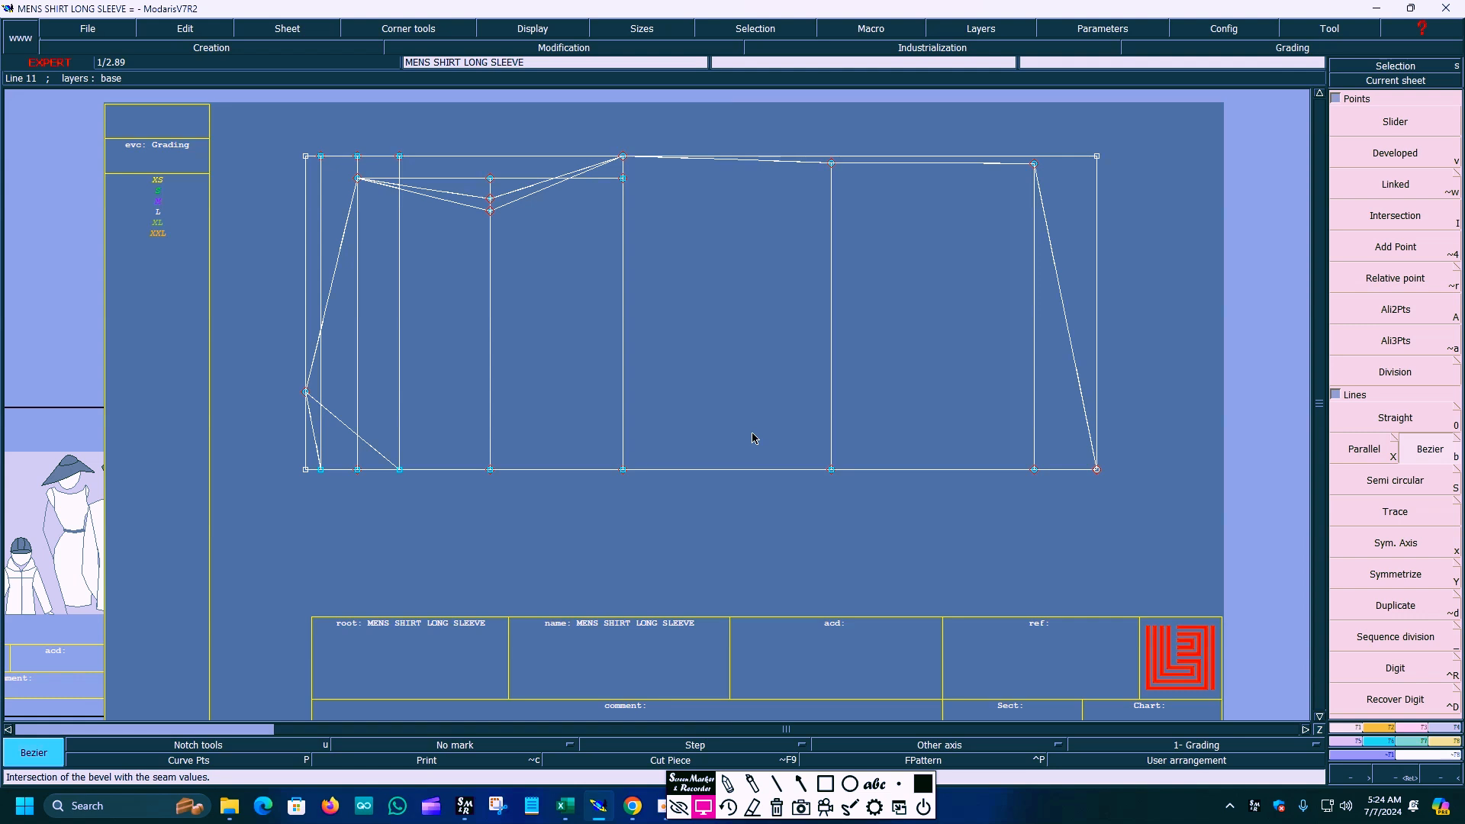
# Copy the men's shirt body sheet and arrange all sheets in view.
pyautogui.press('c')
pyautogui.click(752, 435)
pyautogui.click(739, 449)
pyautogui.press('7')
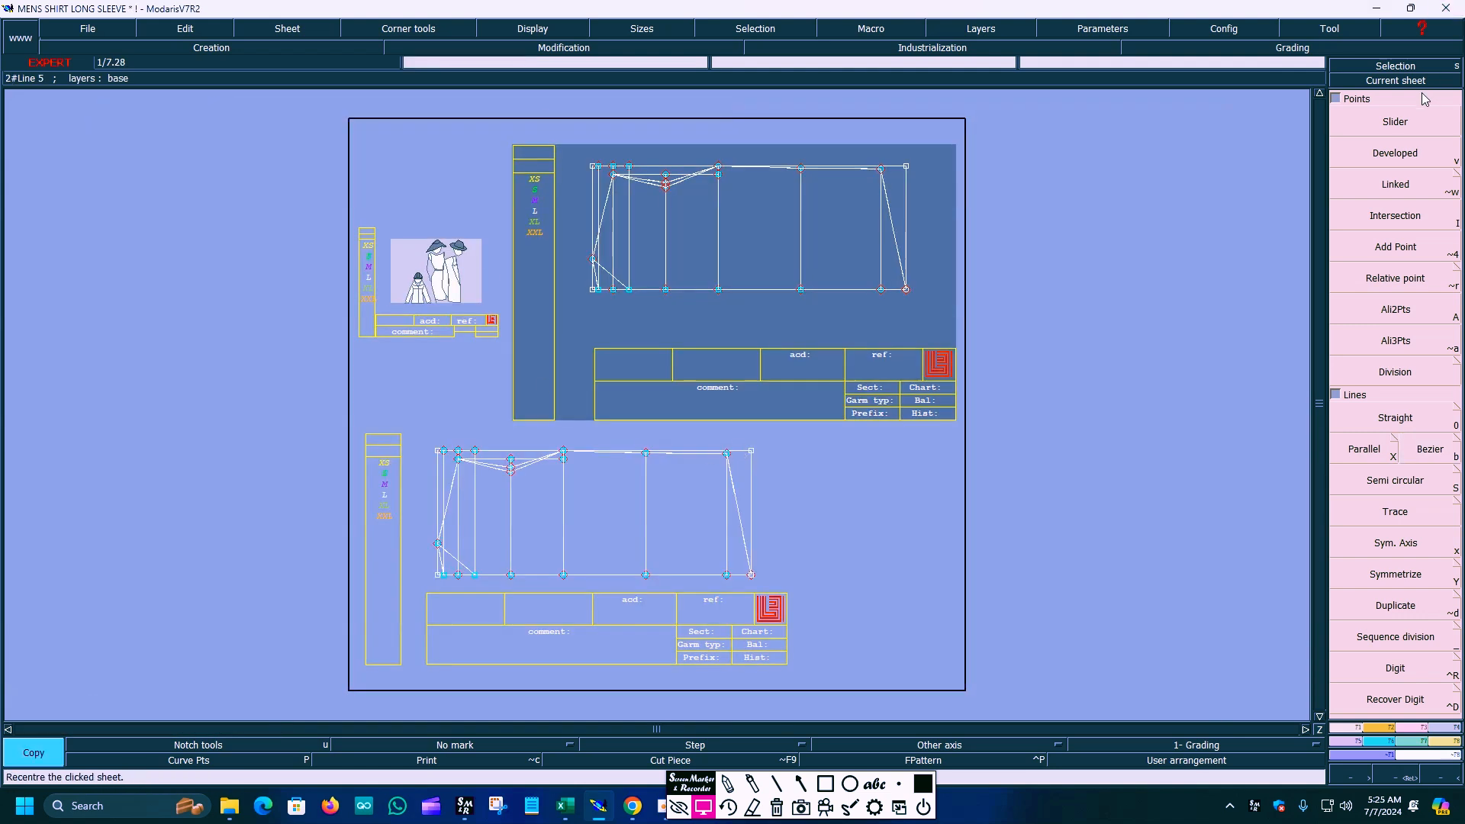
# Make the upper shirt body sheet the current sheet for editing.
pyautogui.click(1383, 82)
pyautogui.click(586, 303)
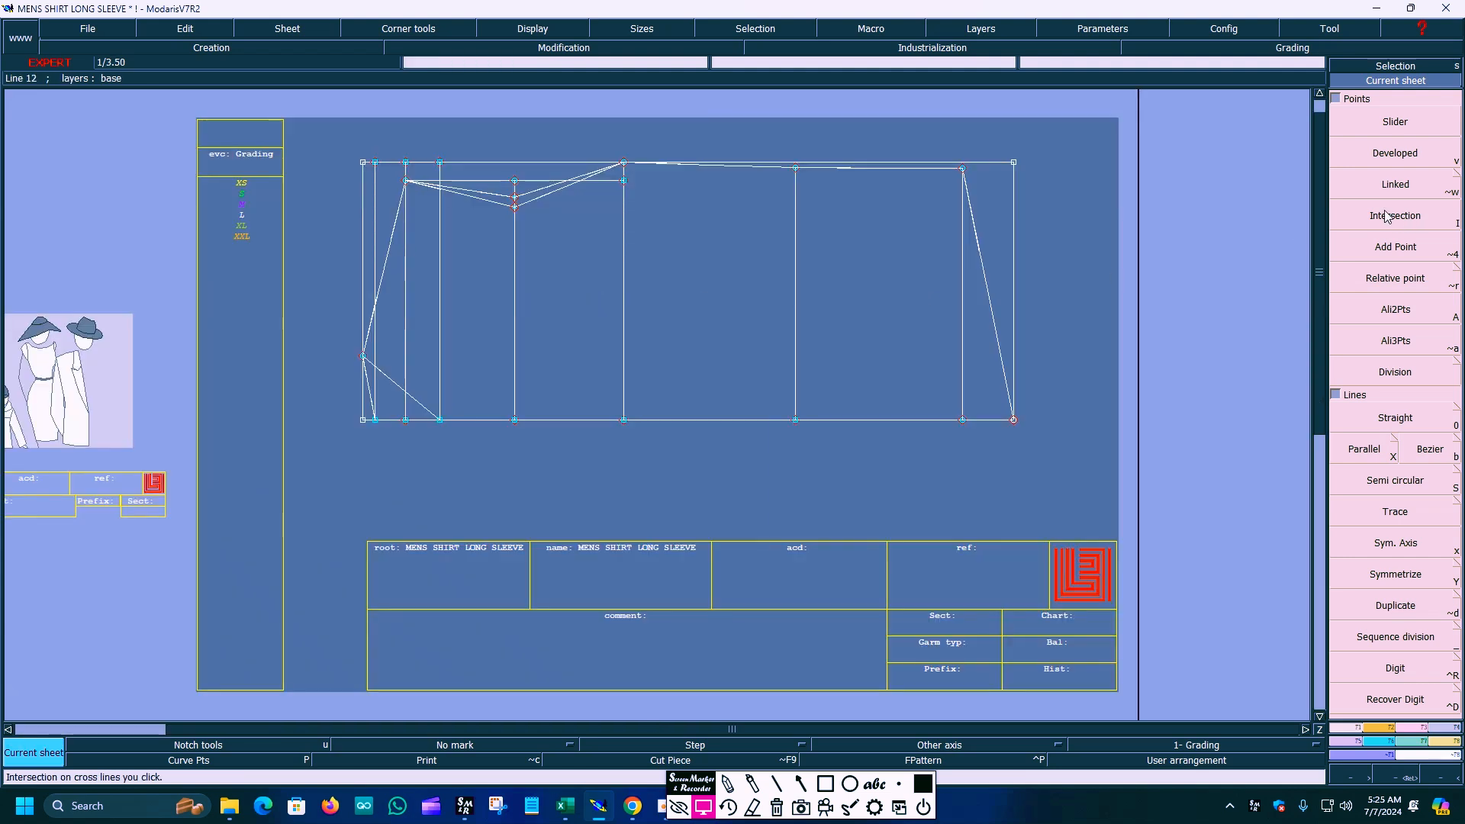
pyautogui.press('Return')
pyautogui.moveTo(311, 120); pyautogui.dragTo(1210, 491)
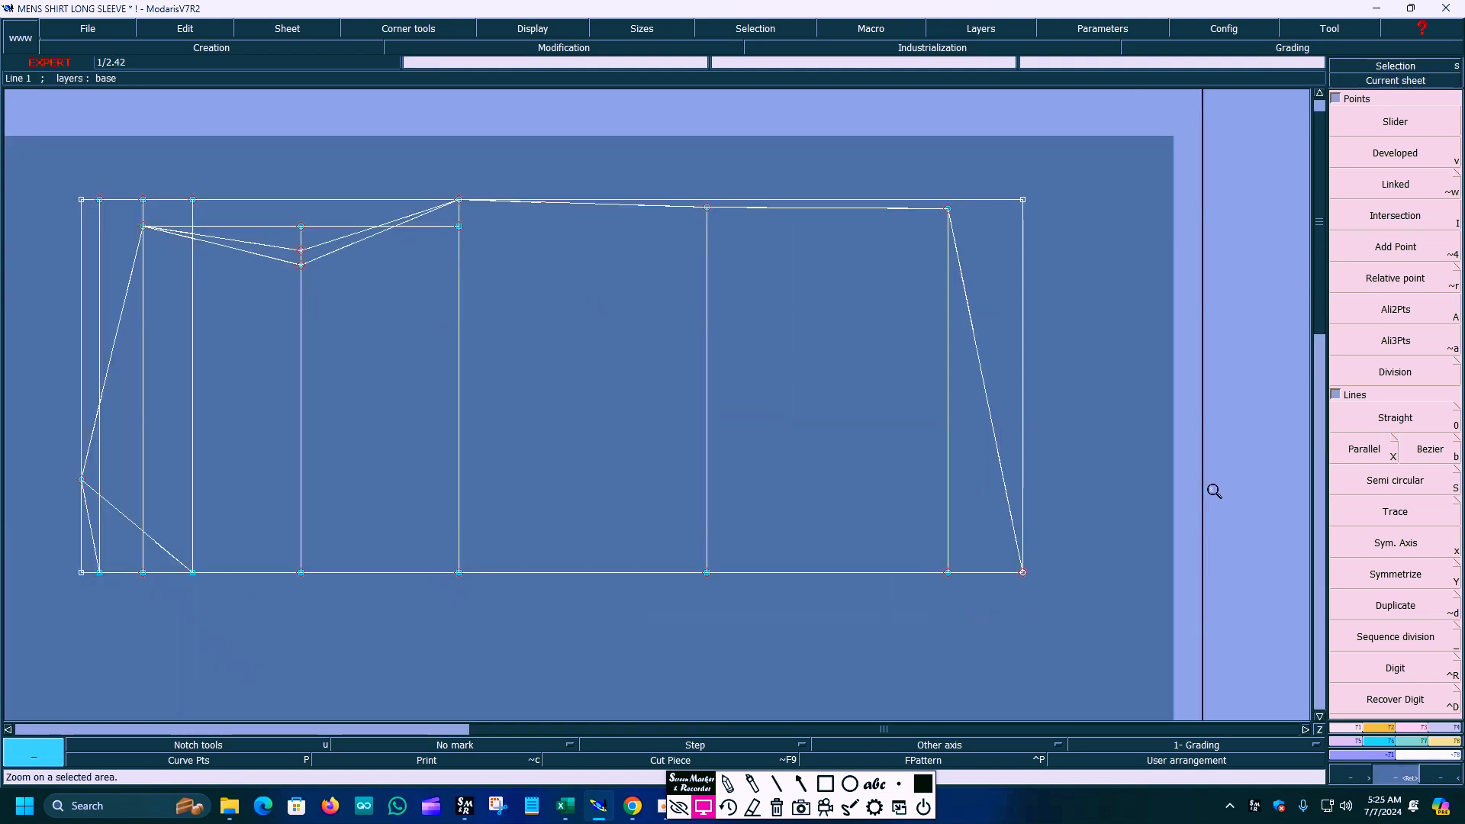
# Review the MENS SHIRT size chart in Excel and return to the shirt pattern in Modaris.
pyautogui.click(565, 806)
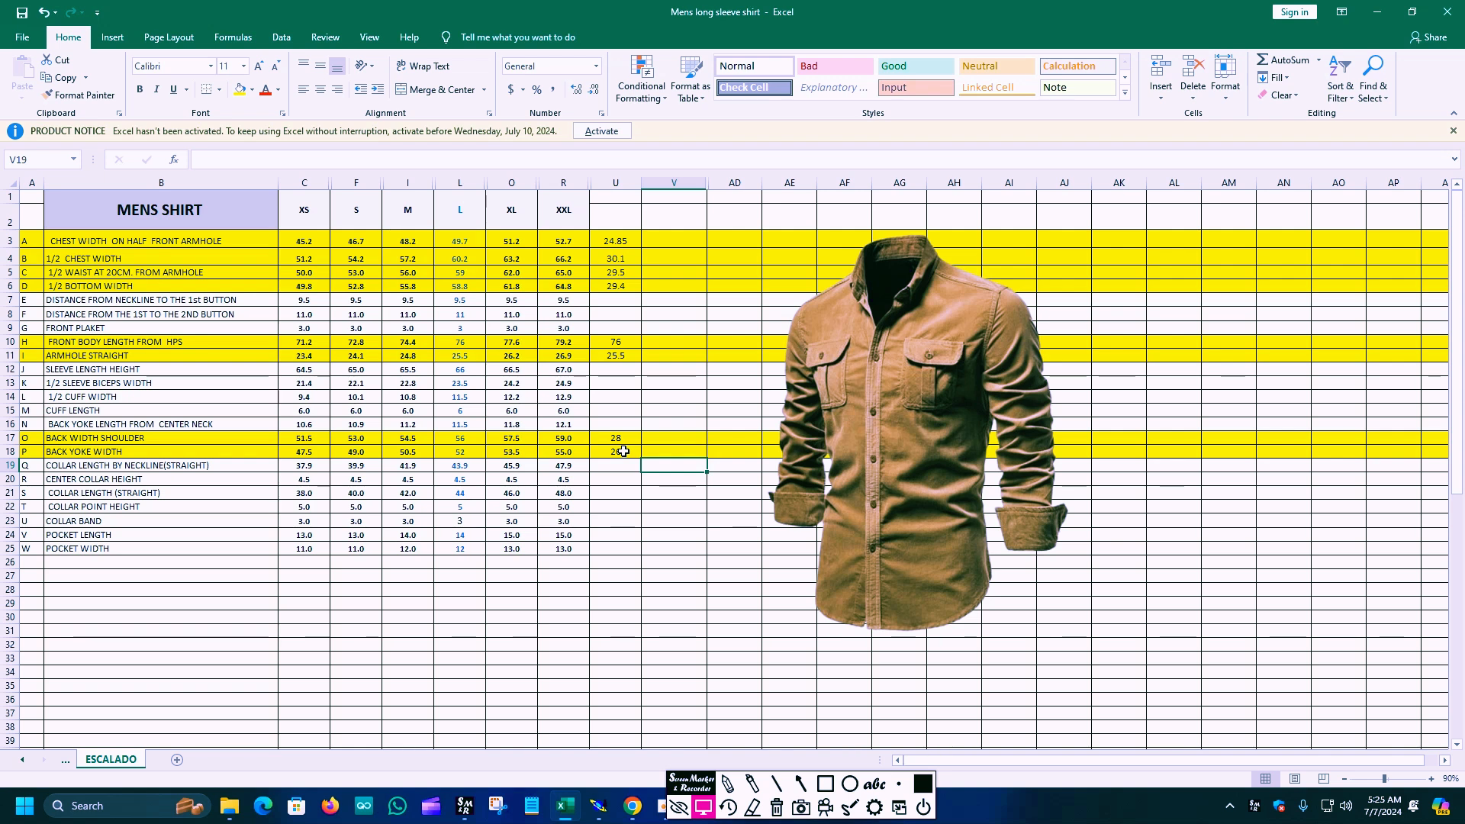
pyautogui.click(599, 806)
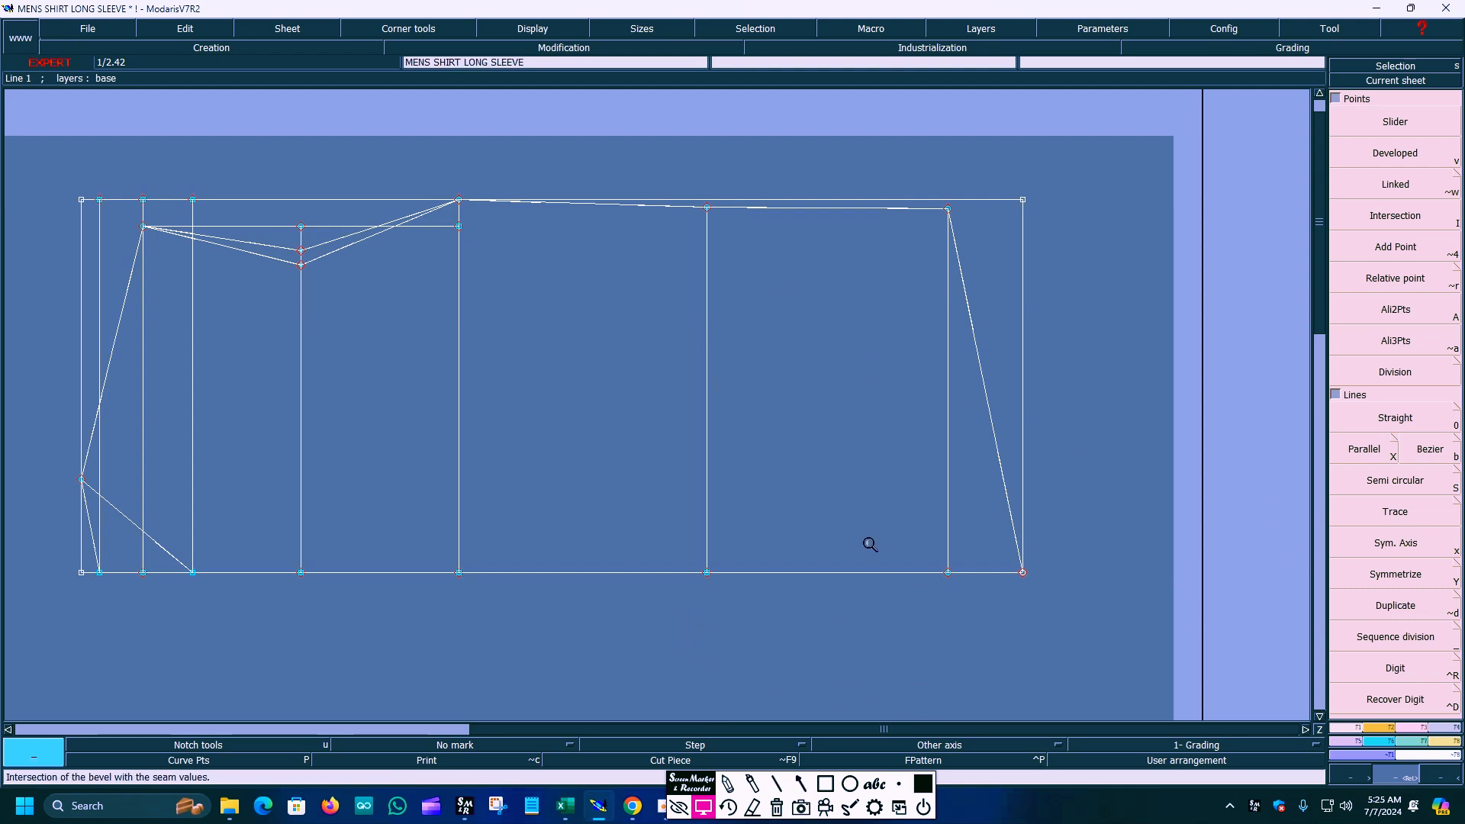
pyautogui.press('s')
# Display the line and point modification tools and mark their tool group with an annotation arrow.
pyautogui.click(800, 784)
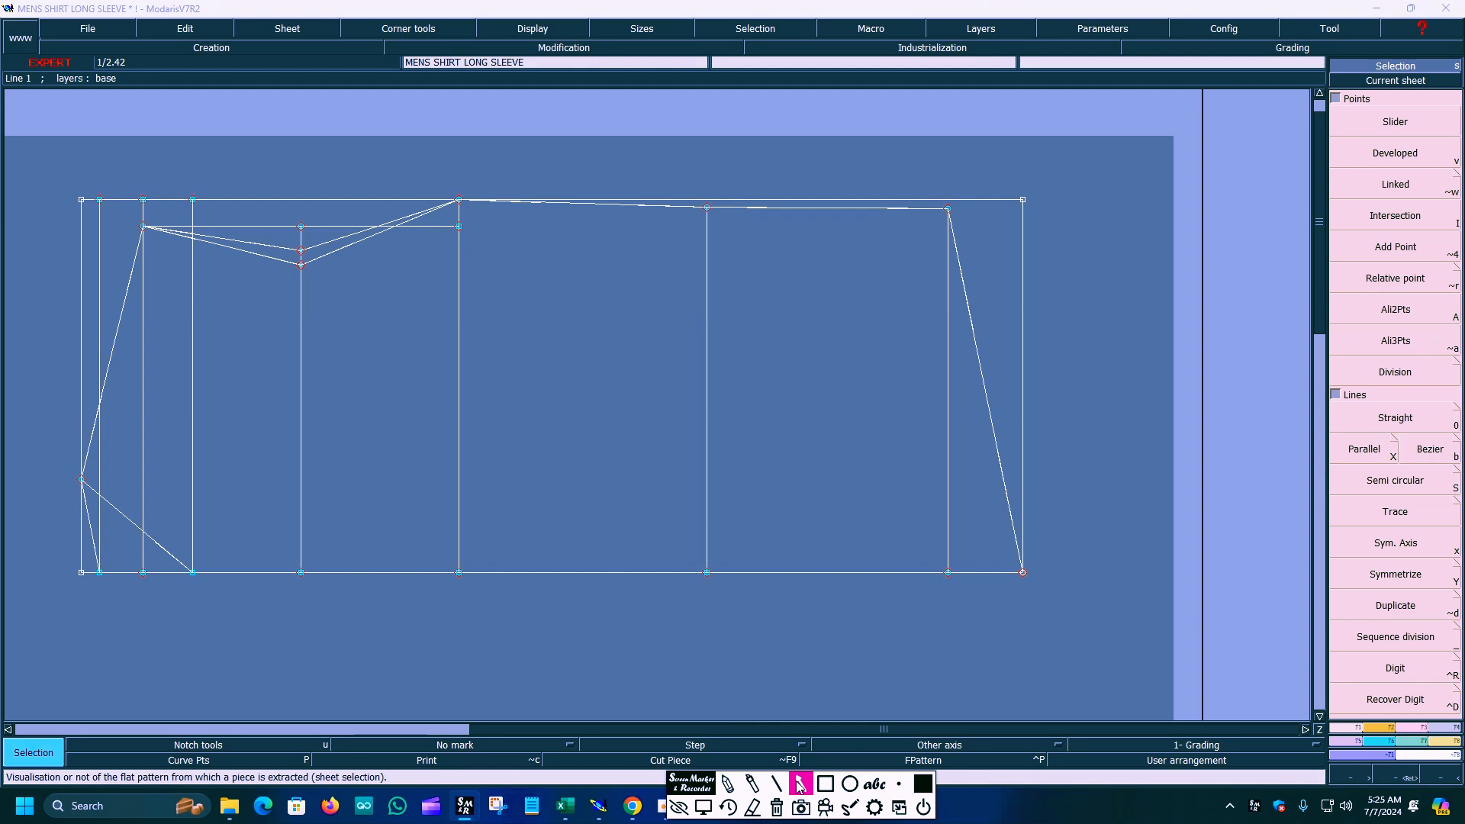
pyautogui.moveTo(786, 682)
pyautogui.mouseDown()
pyautogui.moveTo(1404, 712)
pyautogui.moveTo(1408, 731)
pyautogui.mouseUp()
pyautogui.click(704, 807)
pyautogui.click(1419, 728)
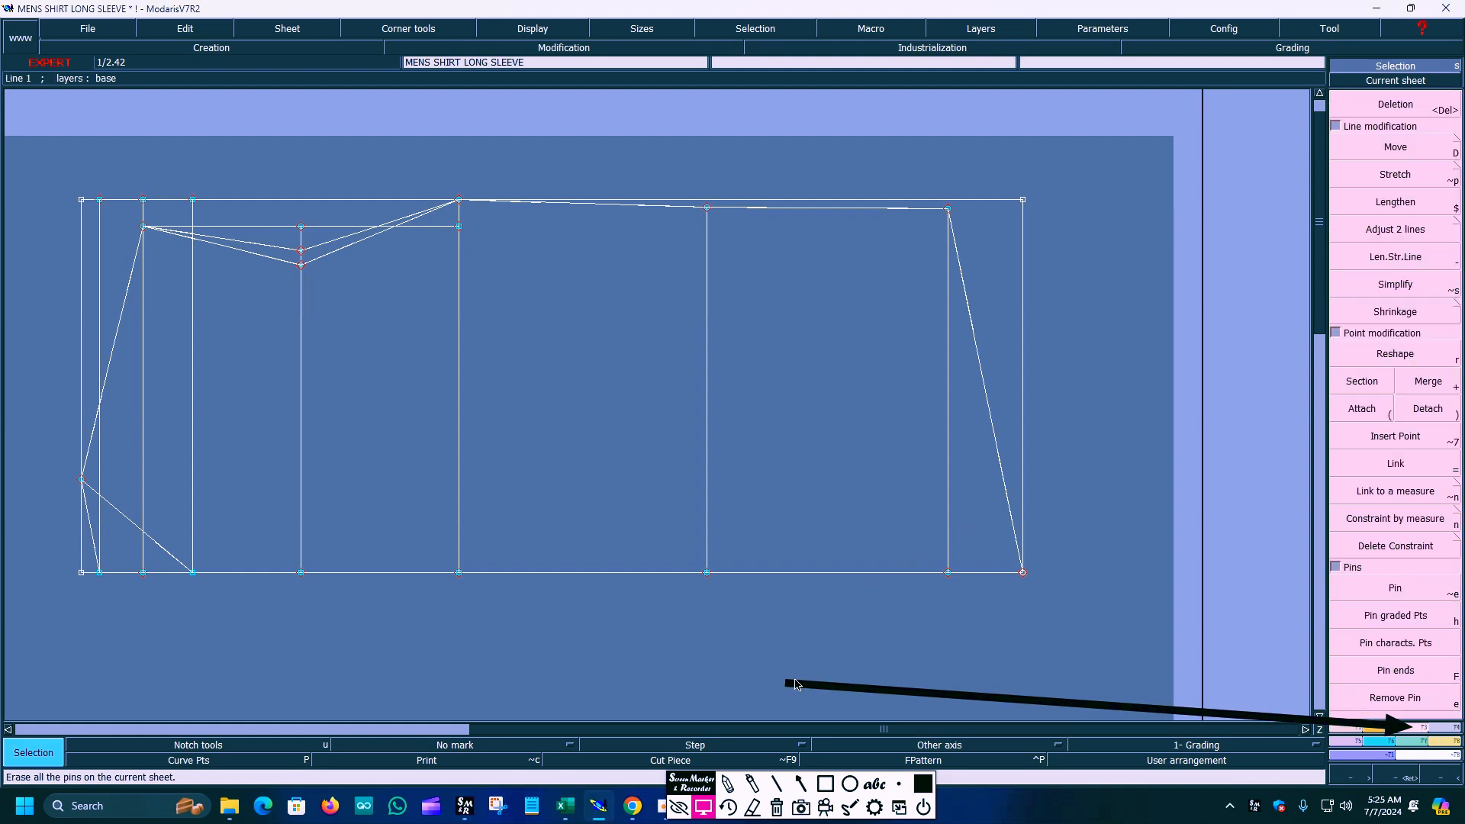
pyautogui.moveTo(787, 682); pyautogui.dragTo(1186, 484)
pyautogui.click(1009, 549)
pyautogui.click(800, 777)
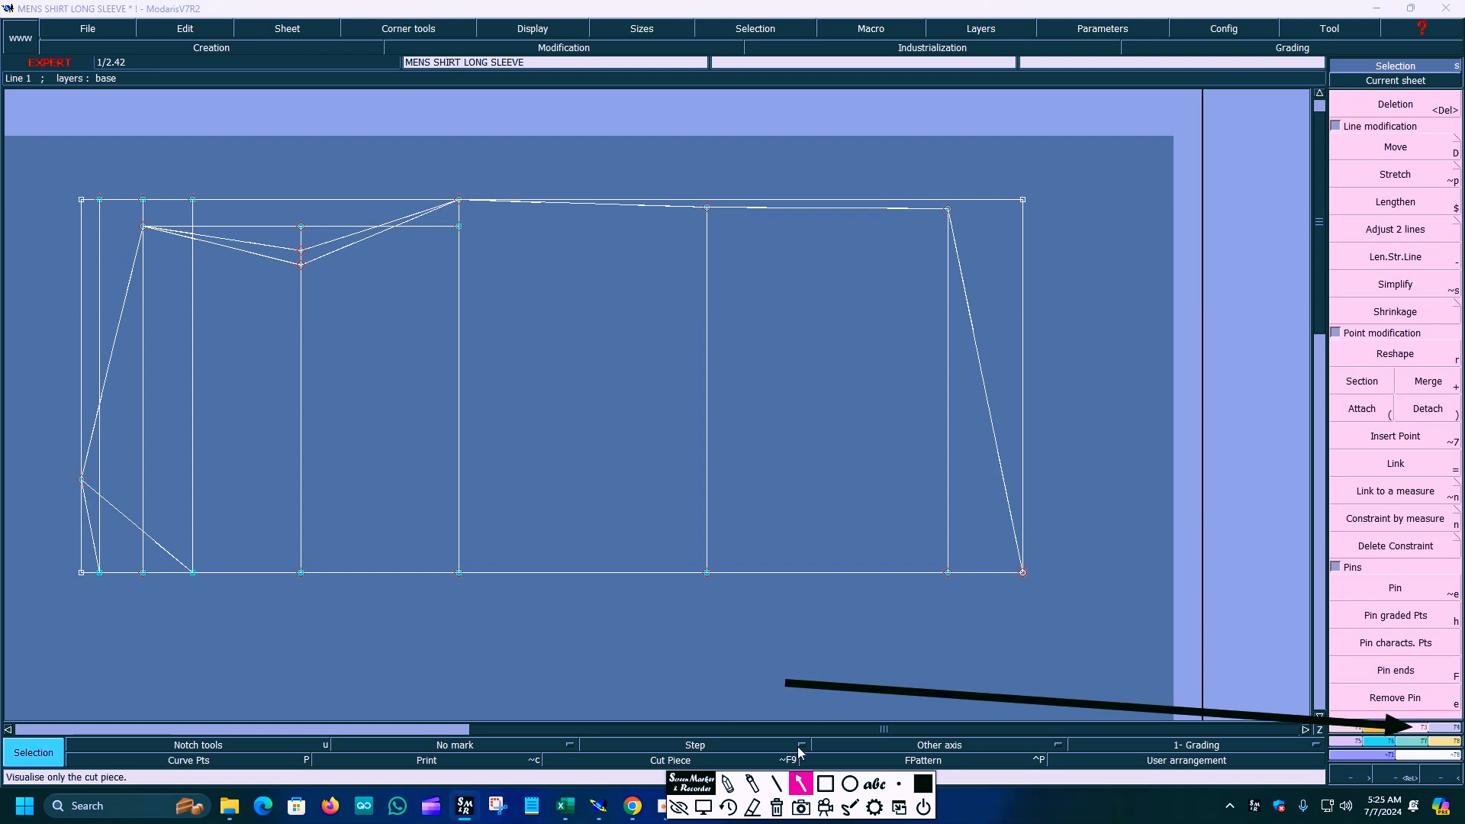
pyautogui.moveTo(788, 684)
pyautogui.mouseDown()
pyautogui.moveTo(1320, 485)
pyautogui.moveTo(1306, 357)
pyautogui.moveTo(1370, 367)
pyautogui.mouseUp()
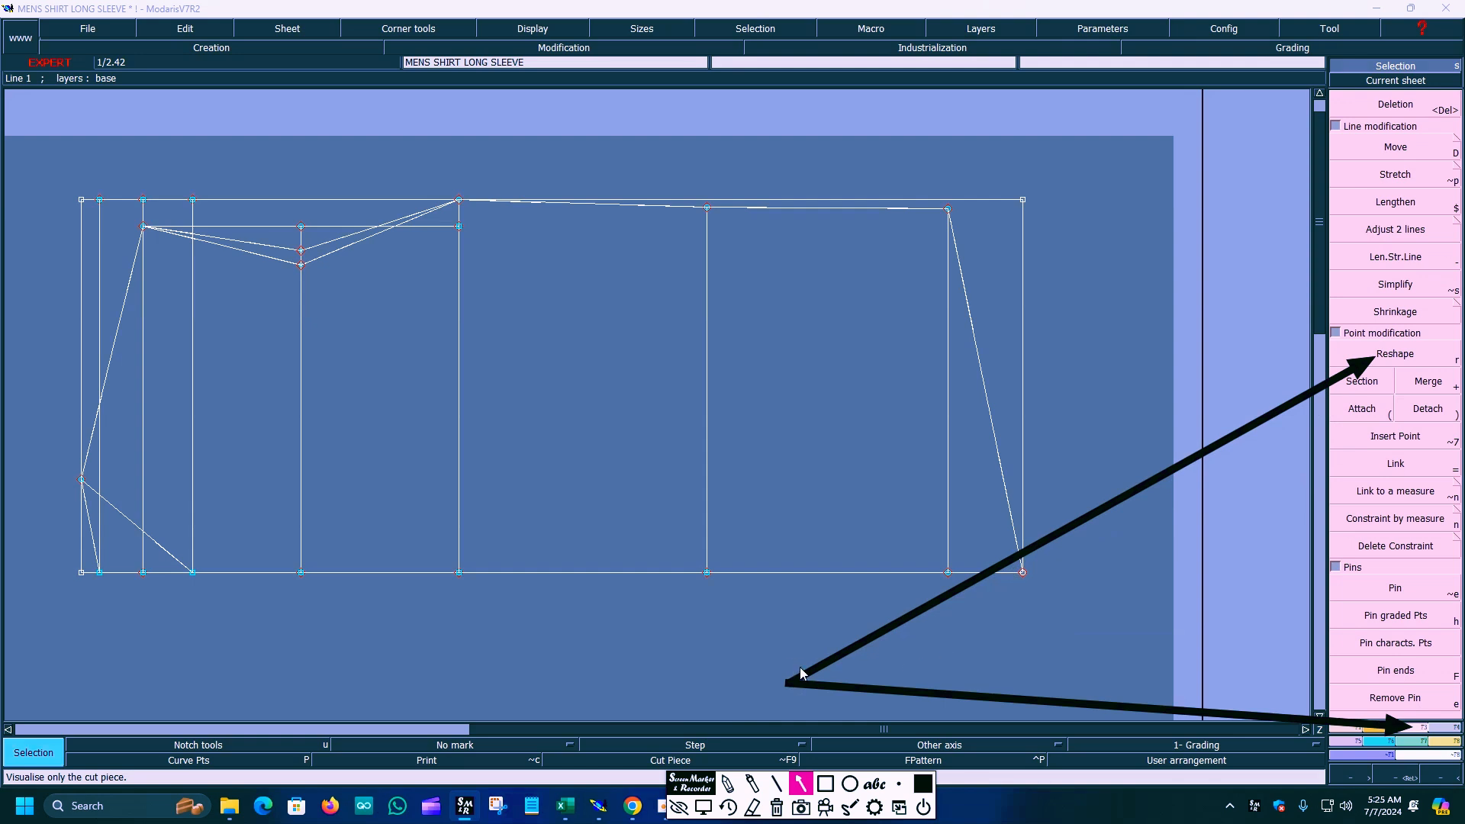
pyautogui.moveTo(787, 683)
pyautogui.mouseDown()
pyautogui.moveTo(690, 245)
pyautogui.moveTo(565, 40)
pyautogui.mouseUp()
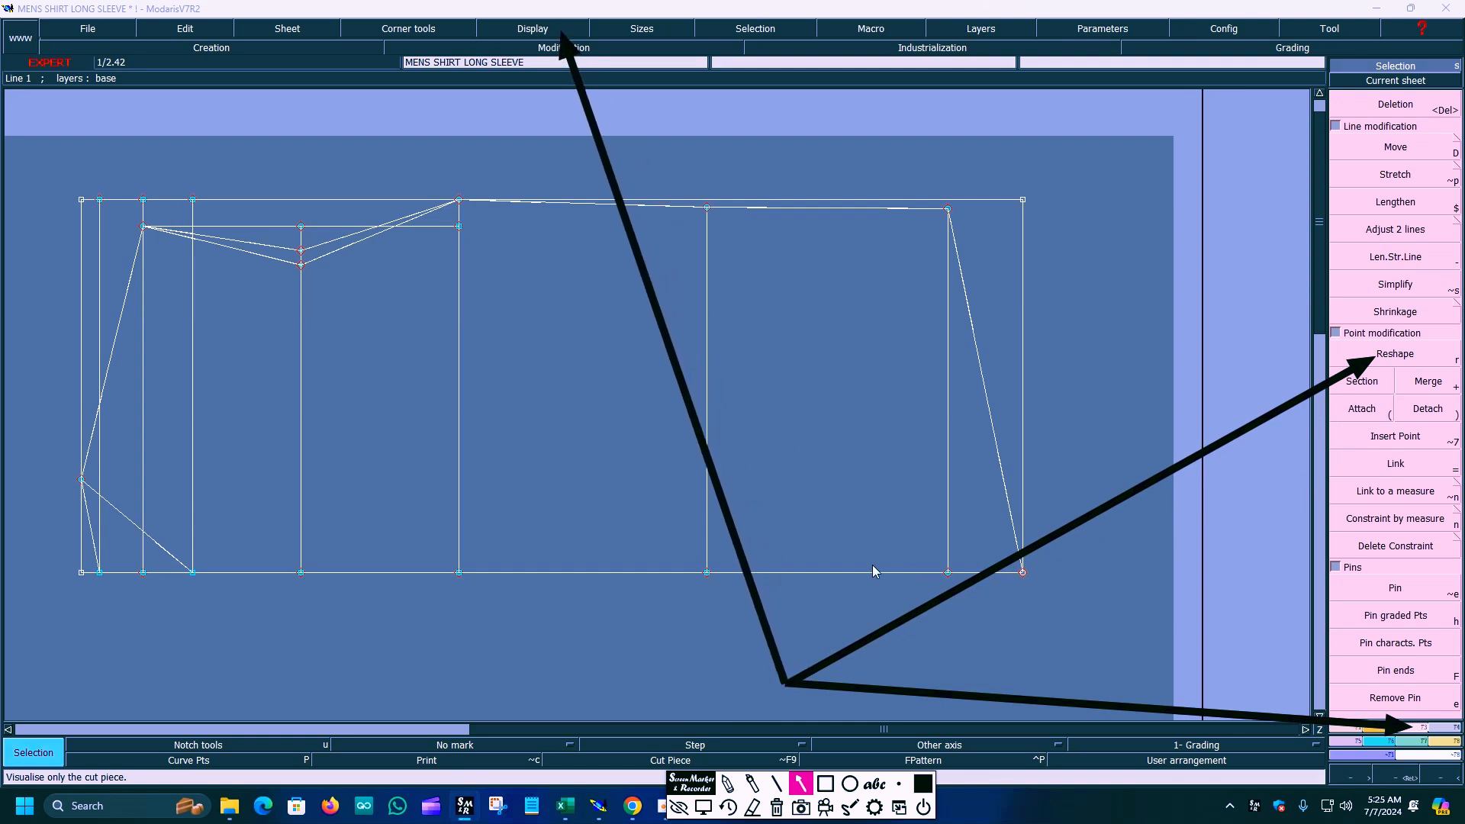
pyautogui.click(704, 807)
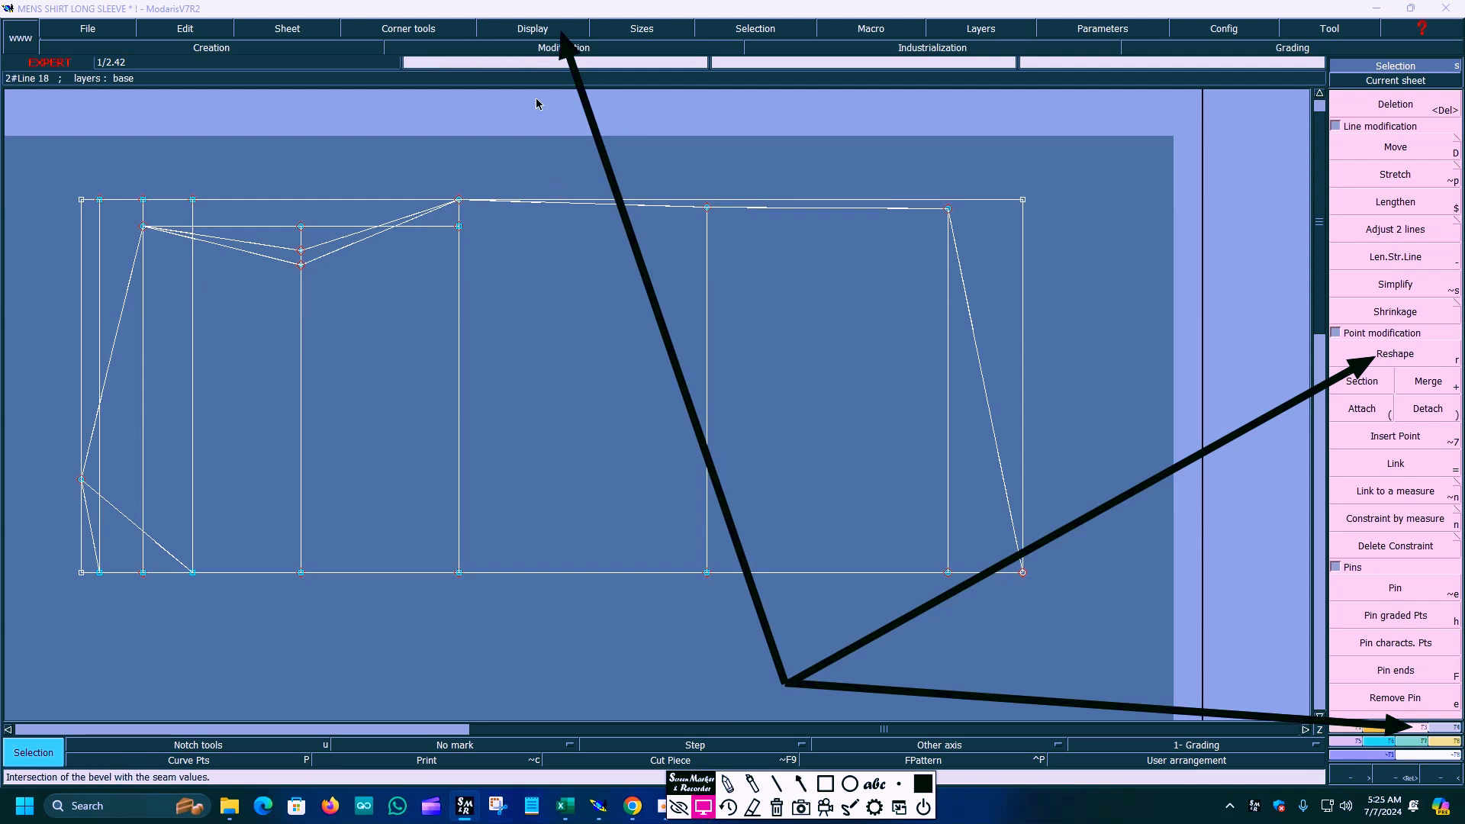
pyautogui.click(530, 32)
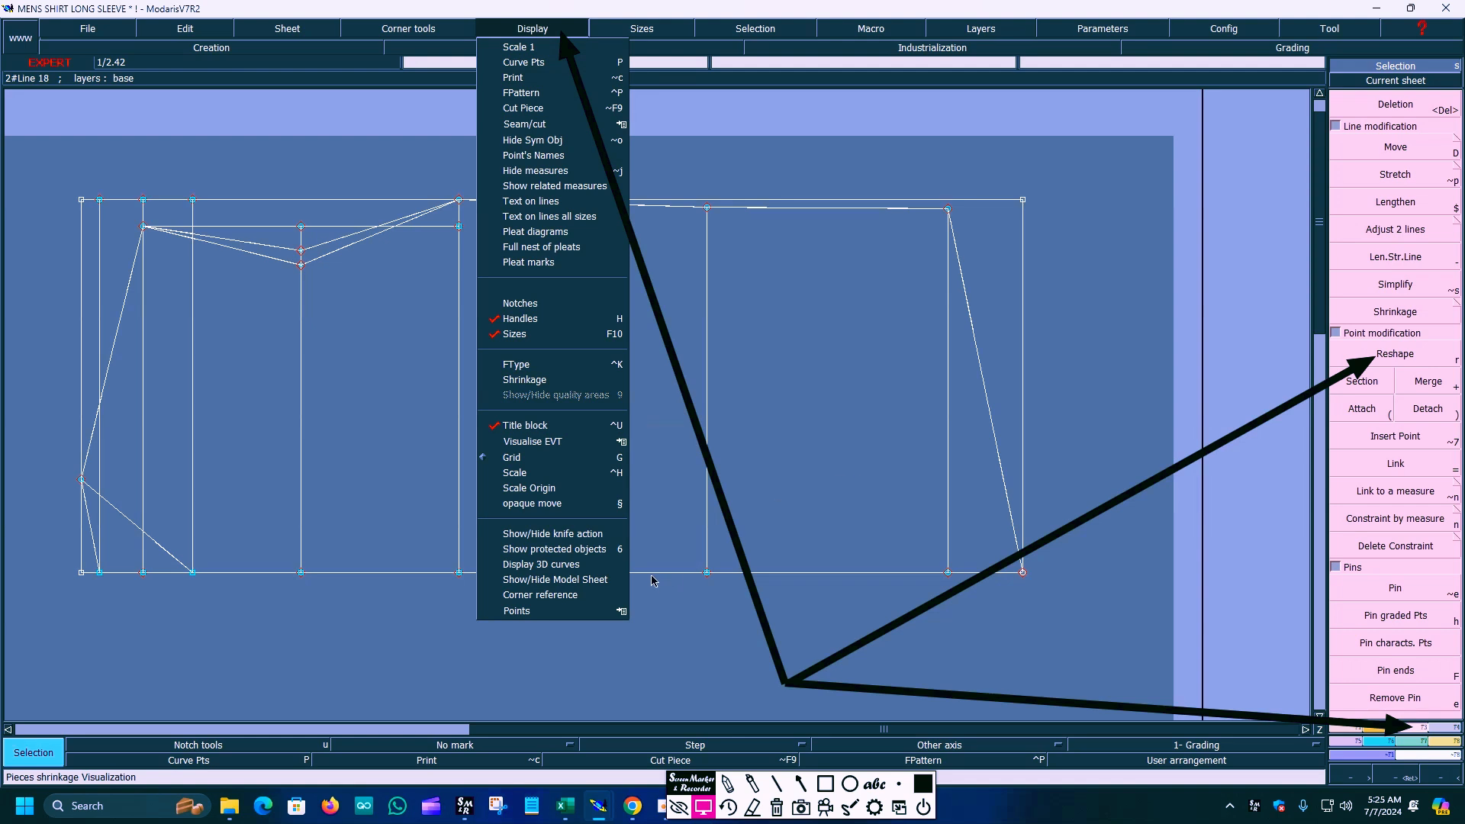
pyautogui.click(787, 388)
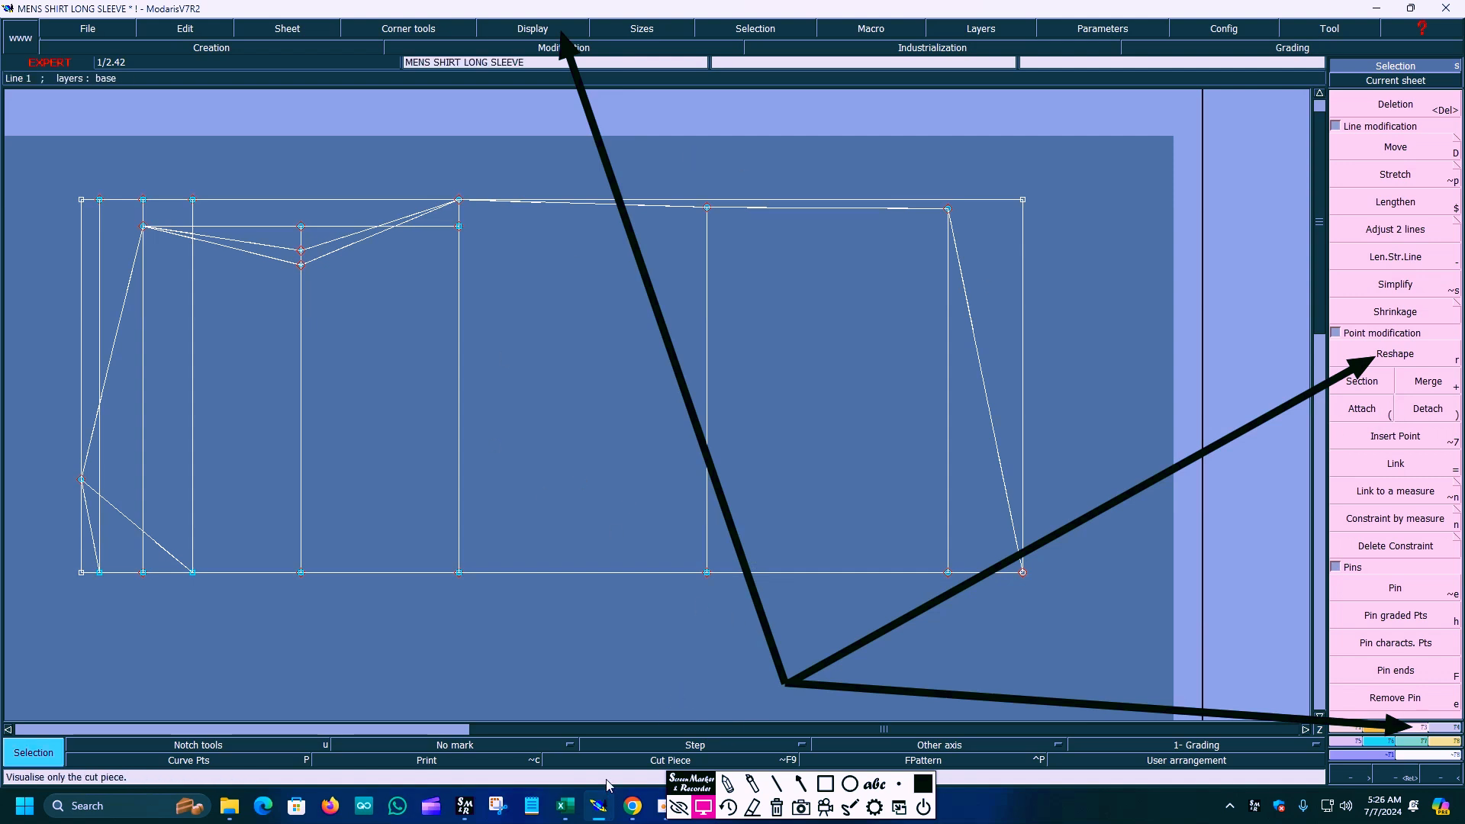
pyautogui.click(701, 804)
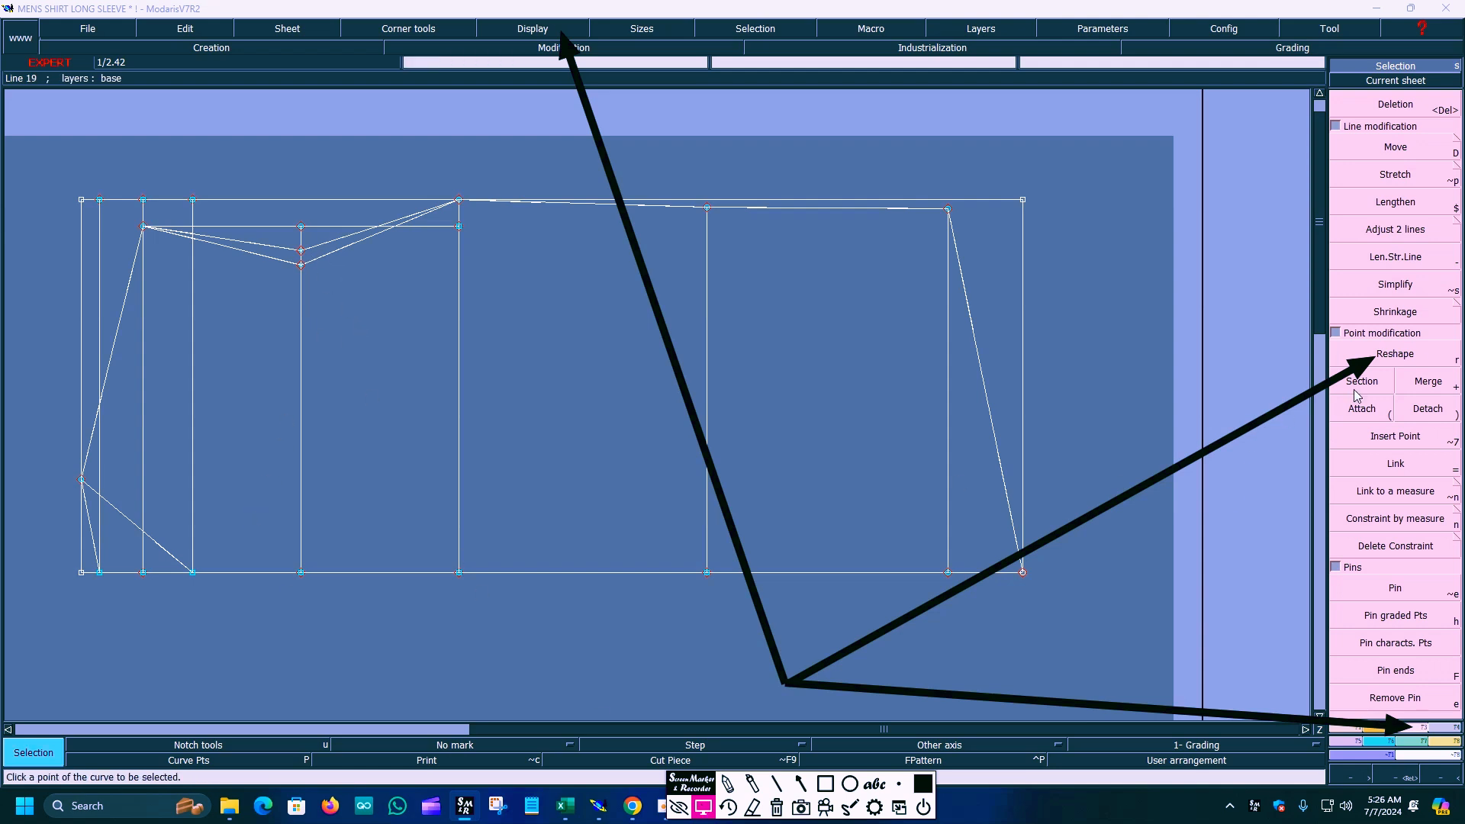
# Reshape the two angular armhole lines into smooth curves running from the shoulder point through their middle points to the underarm.
pyautogui.click(1376, 349)
pyautogui.moveTo(330, 266); pyautogui.dragTo(384, 280)
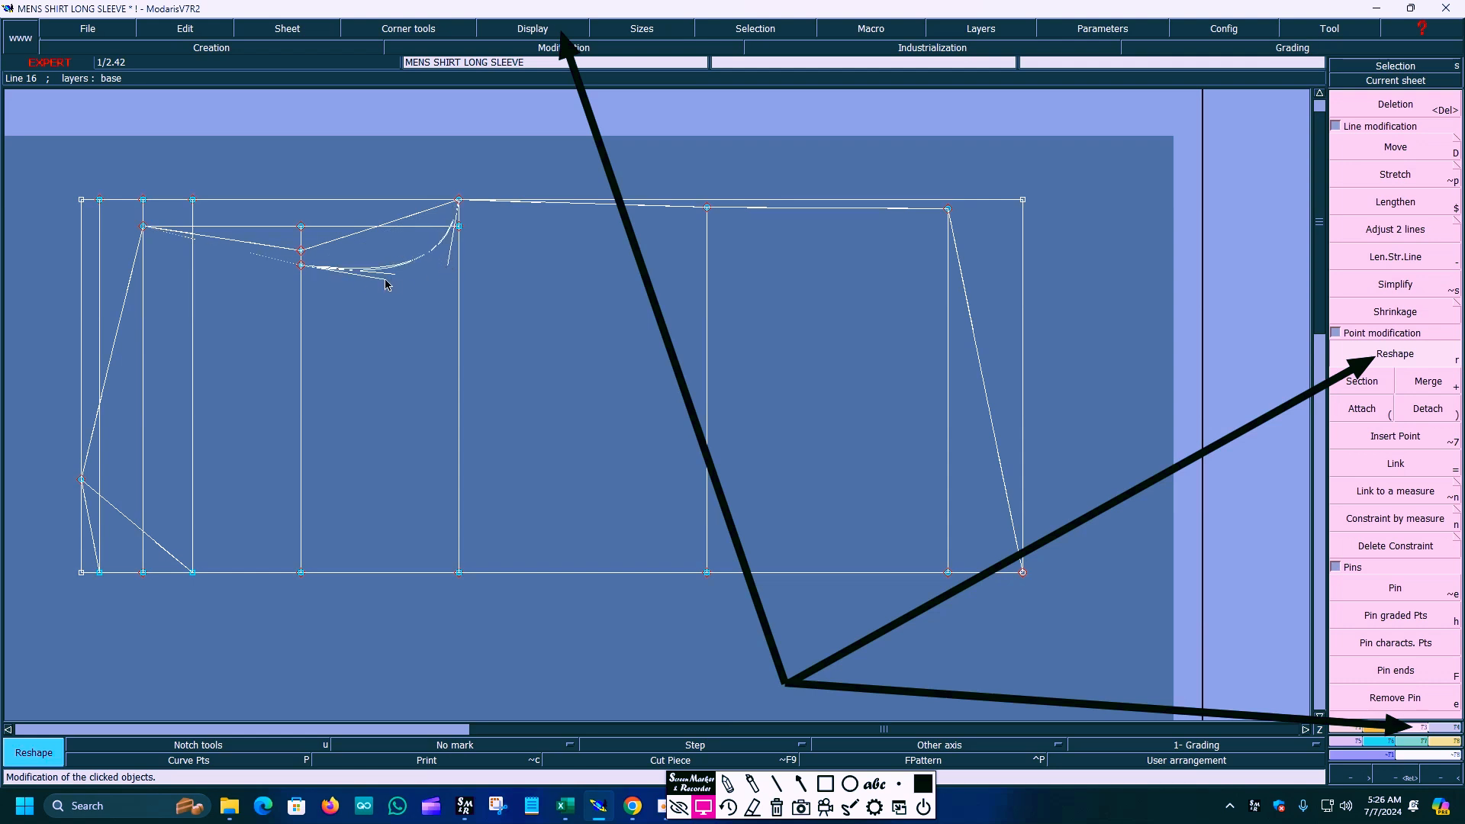
pyautogui.moveTo(267, 259); pyautogui.dragTo(196, 248)
pyautogui.moveTo(379, 284); pyautogui.dragTo(438, 235)
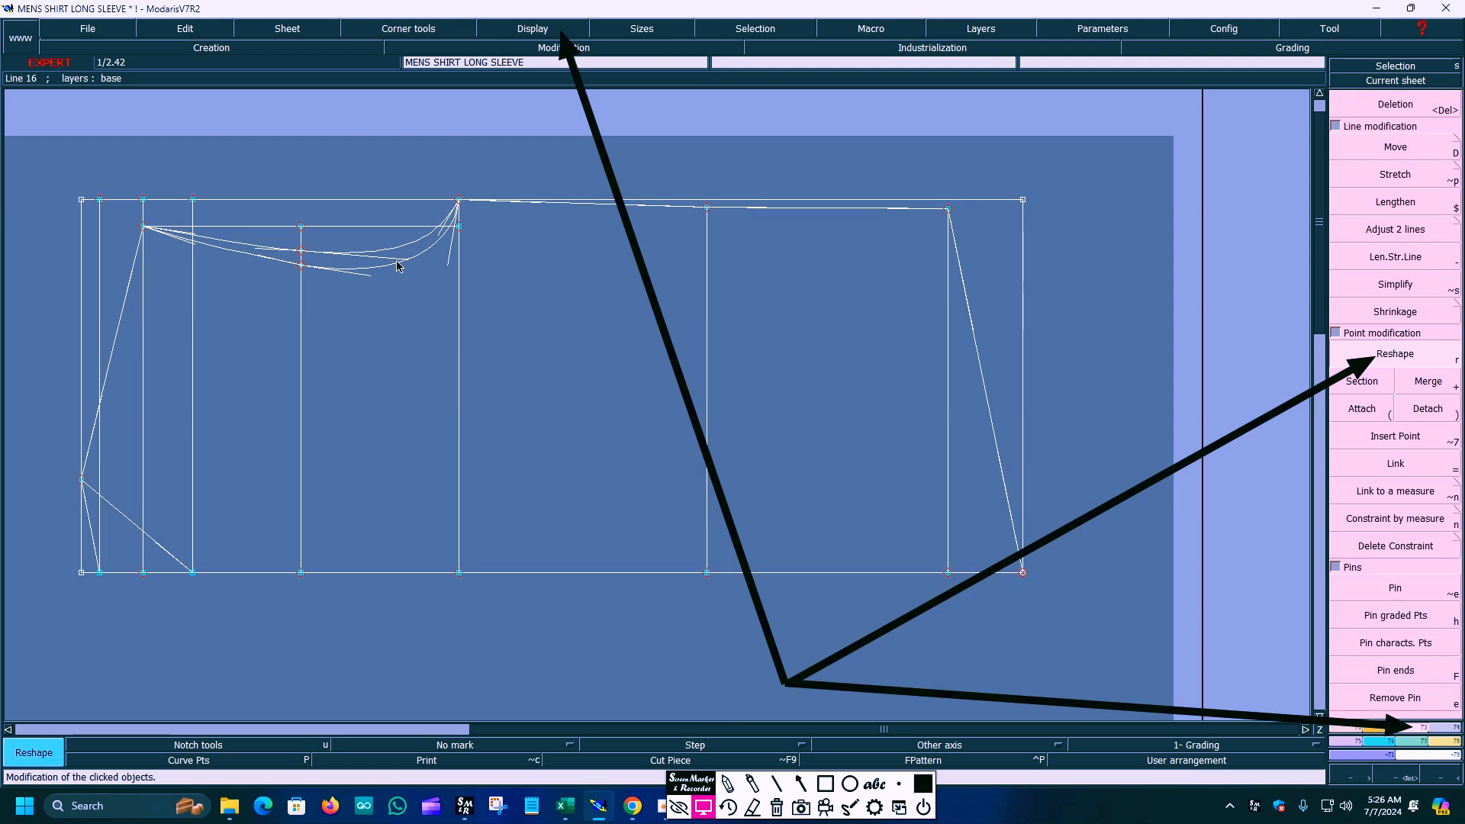
pyautogui.moveTo(394, 265)
pyautogui.mouseDown()
pyautogui.moveTo(358, 284)
pyautogui.moveTo(404, 279)
pyautogui.moveTo(386, 275)
pyautogui.mouseUp()
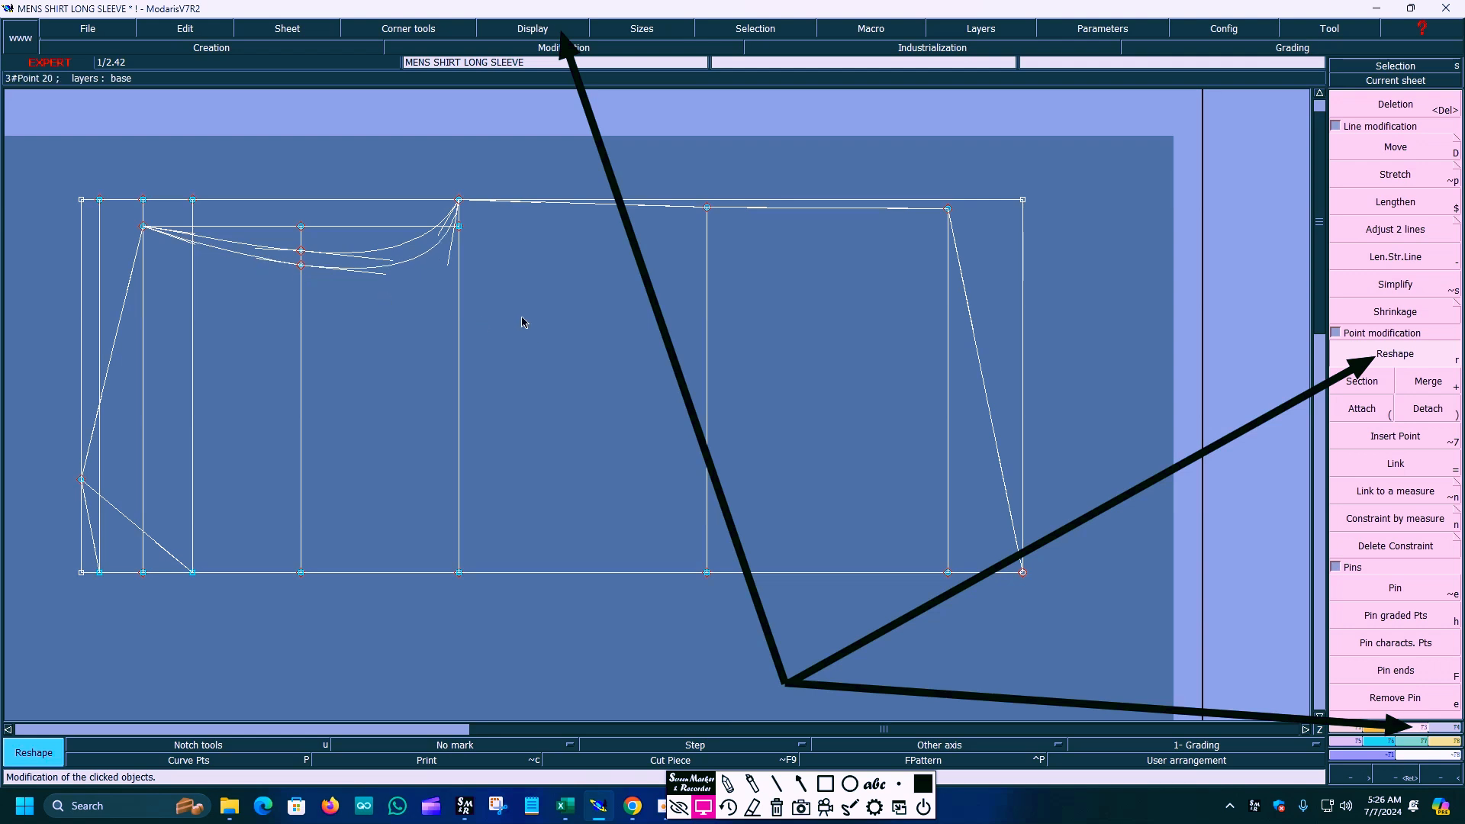
pyautogui.click(195, 239)
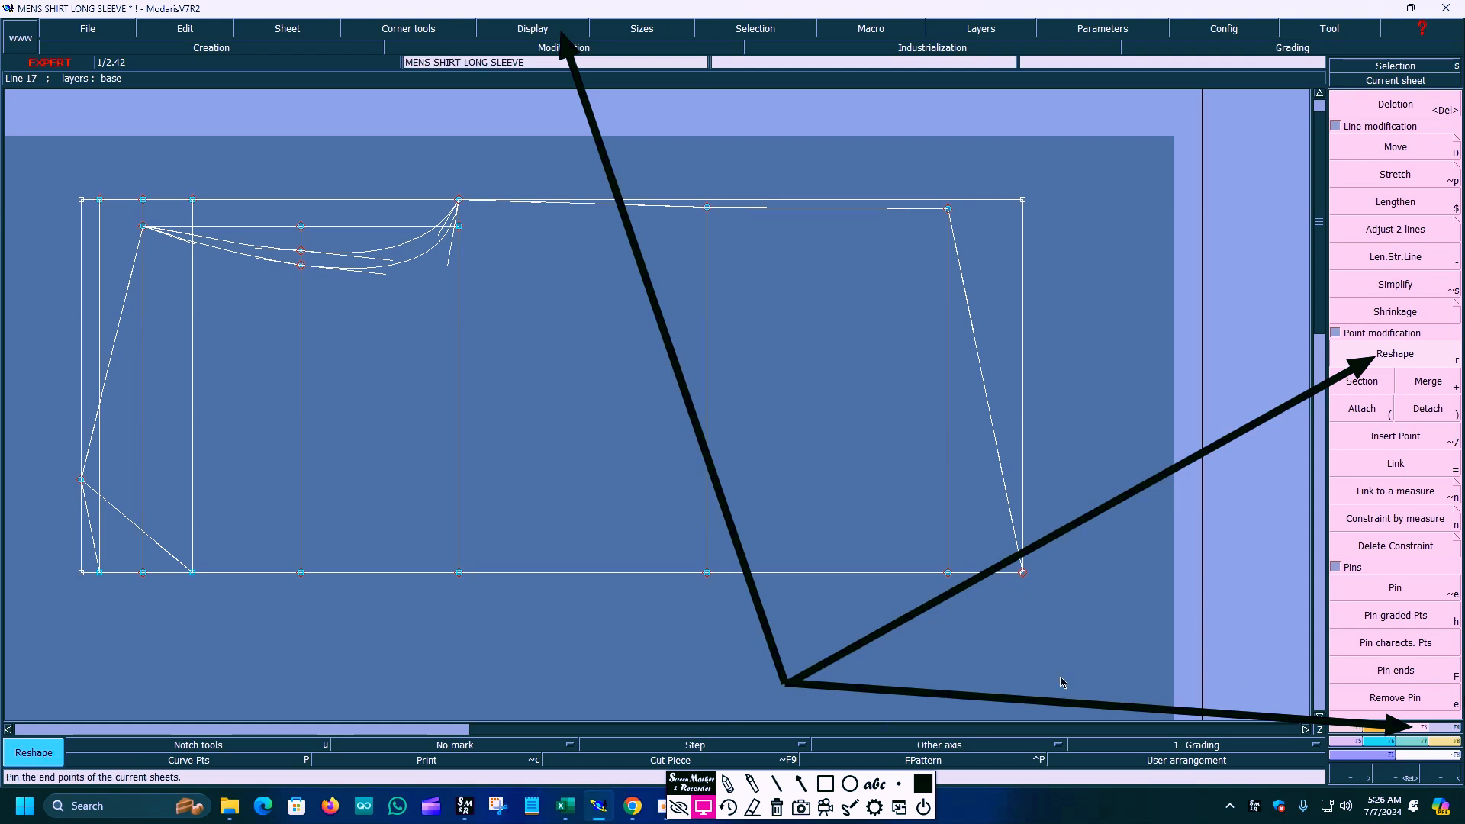
# Clear the annotation arrows, then display the point and line creation tools with a new arrow marking their group.
pyautogui.click(777, 807)
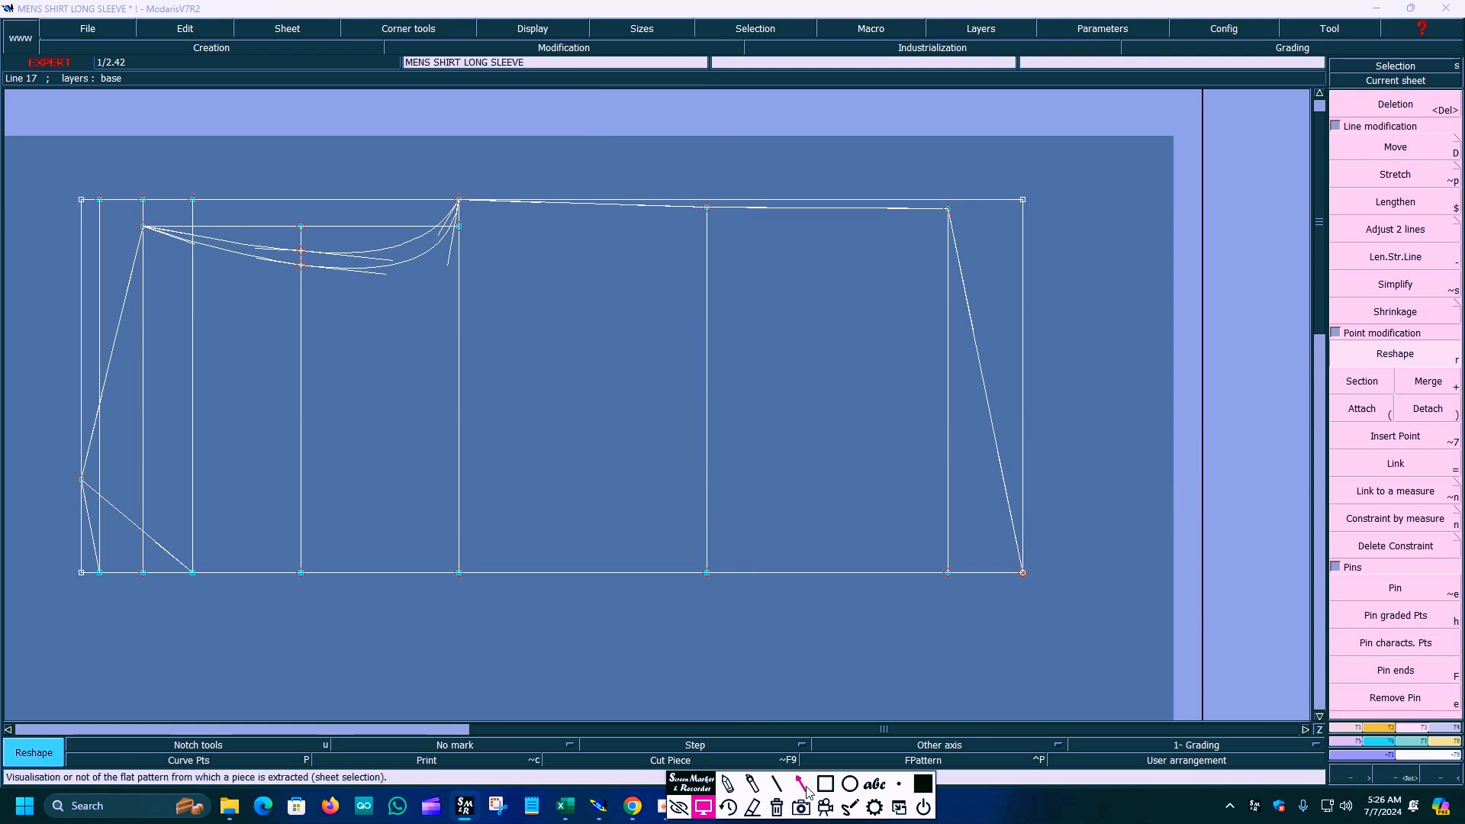
pyautogui.click(799, 785)
pyautogui.moveTo(772, 648)
pyautogui.mouseDown()
pyautogui.moveTo(1370, 737)
pyautogui.moveTo(1334, 734)
pyautogui.mouseUp()
pyautogui.click(703, 806)
pyautogui.click(1354, 729)
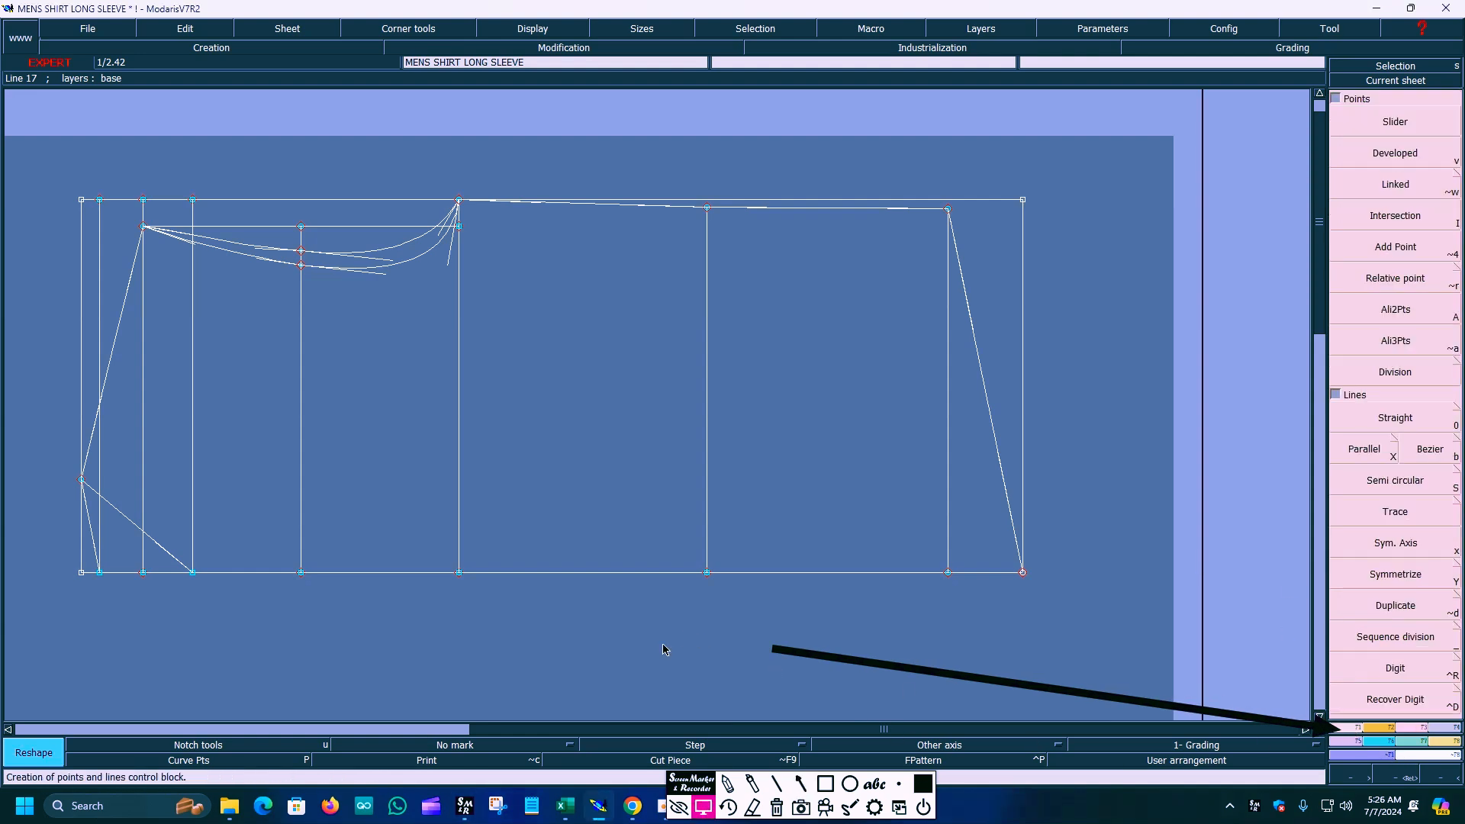
# Create a symmetry axis along the shoulder line from the neck point to the shoulder tip, marking the tool and line with arrows.
pyautogui.click(800, 786)
pyautogui.moveTo(774, 650); pyautogui.dragTo(1358, 553)
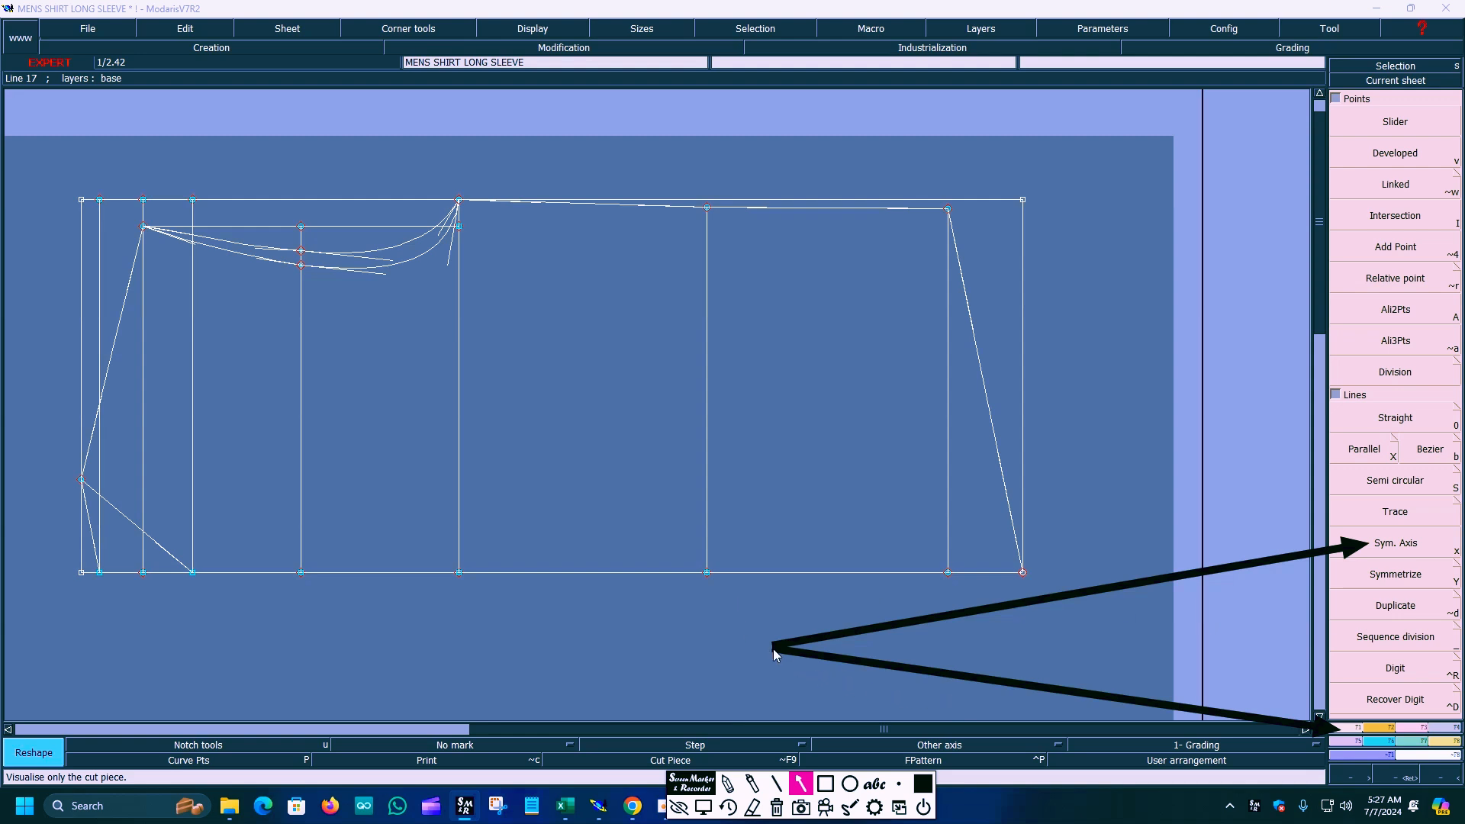
pyautogui.moveTo(773, 649)
pyautogui.mouseDown()
pyautogui.moveTo(133, 320)
pyautogui.moveTo(141, 299)
pyautogui.mouseUp()
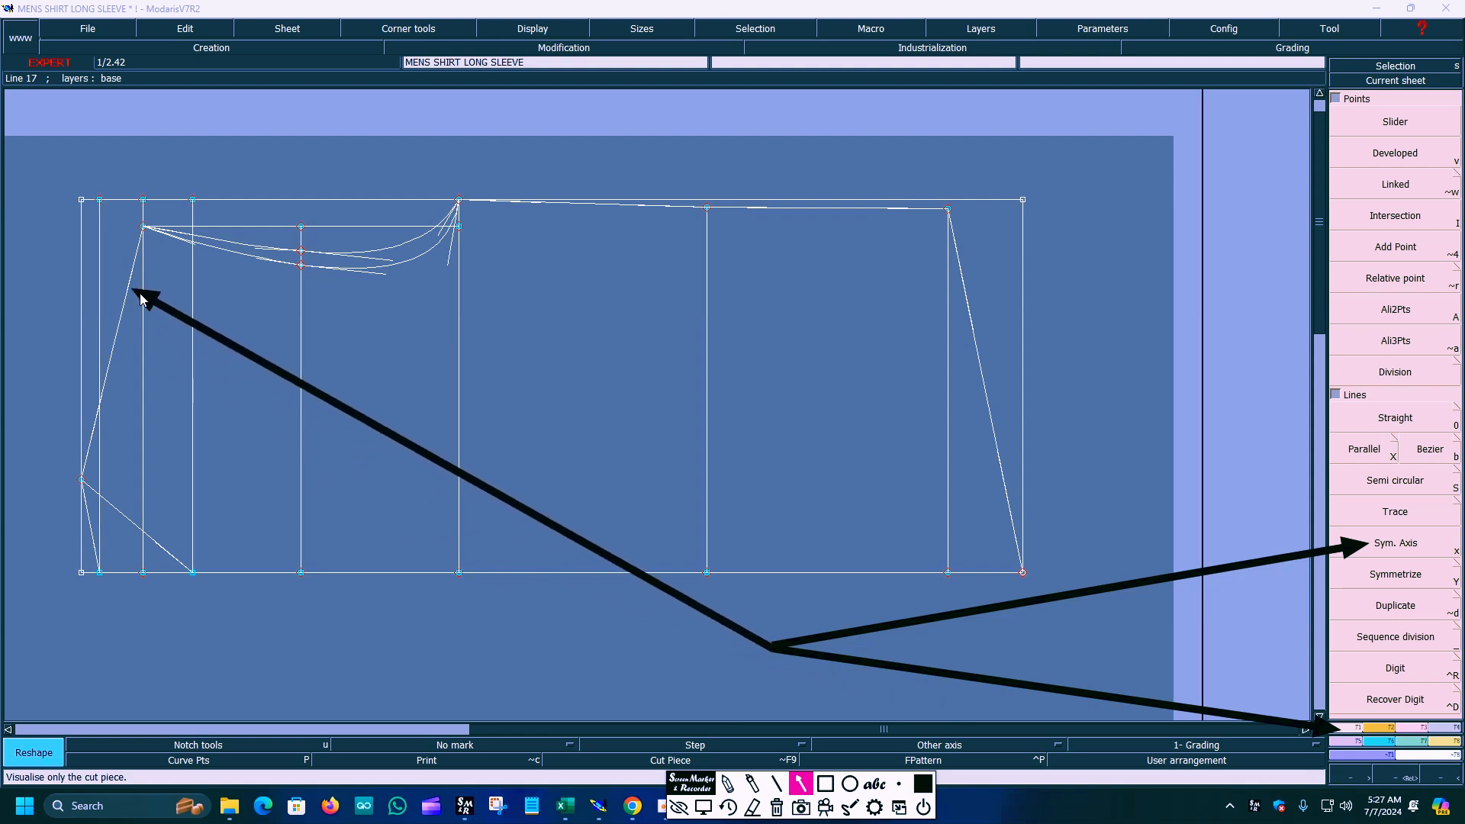
pyautogui.click(703, 807)
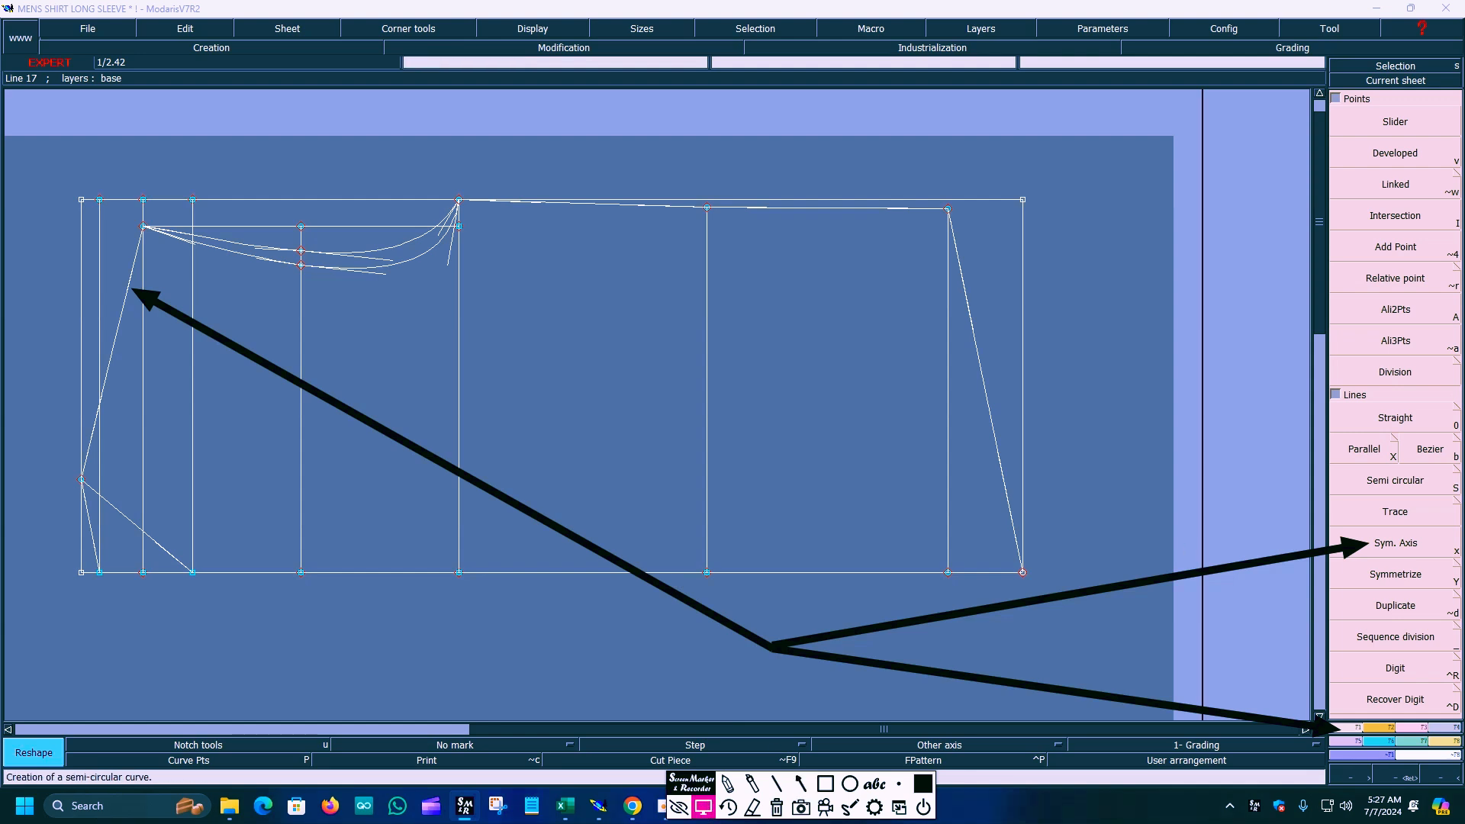
pyautogui.click(1398, 556)
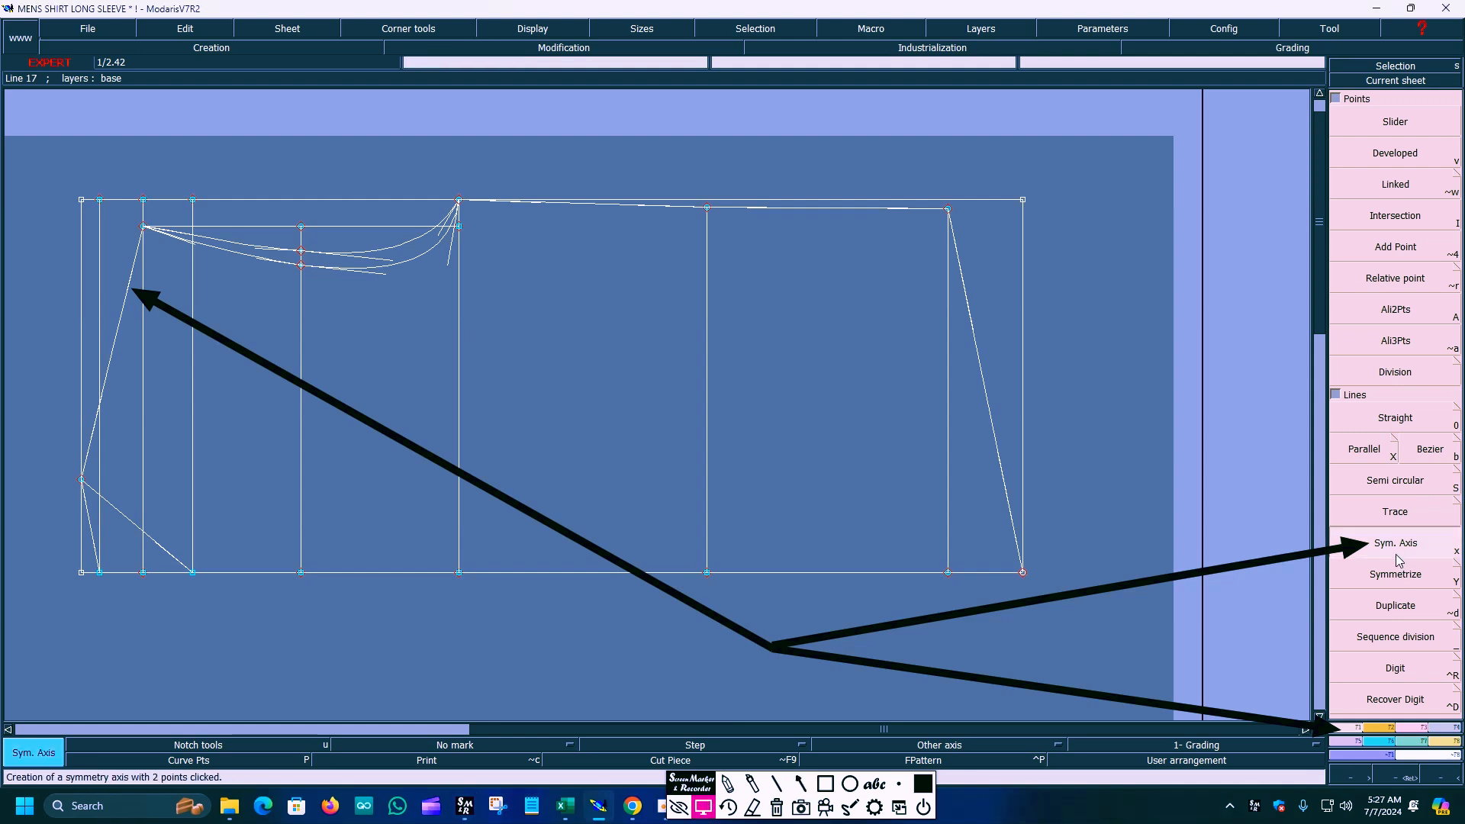
pyautogui.click(81, 480)
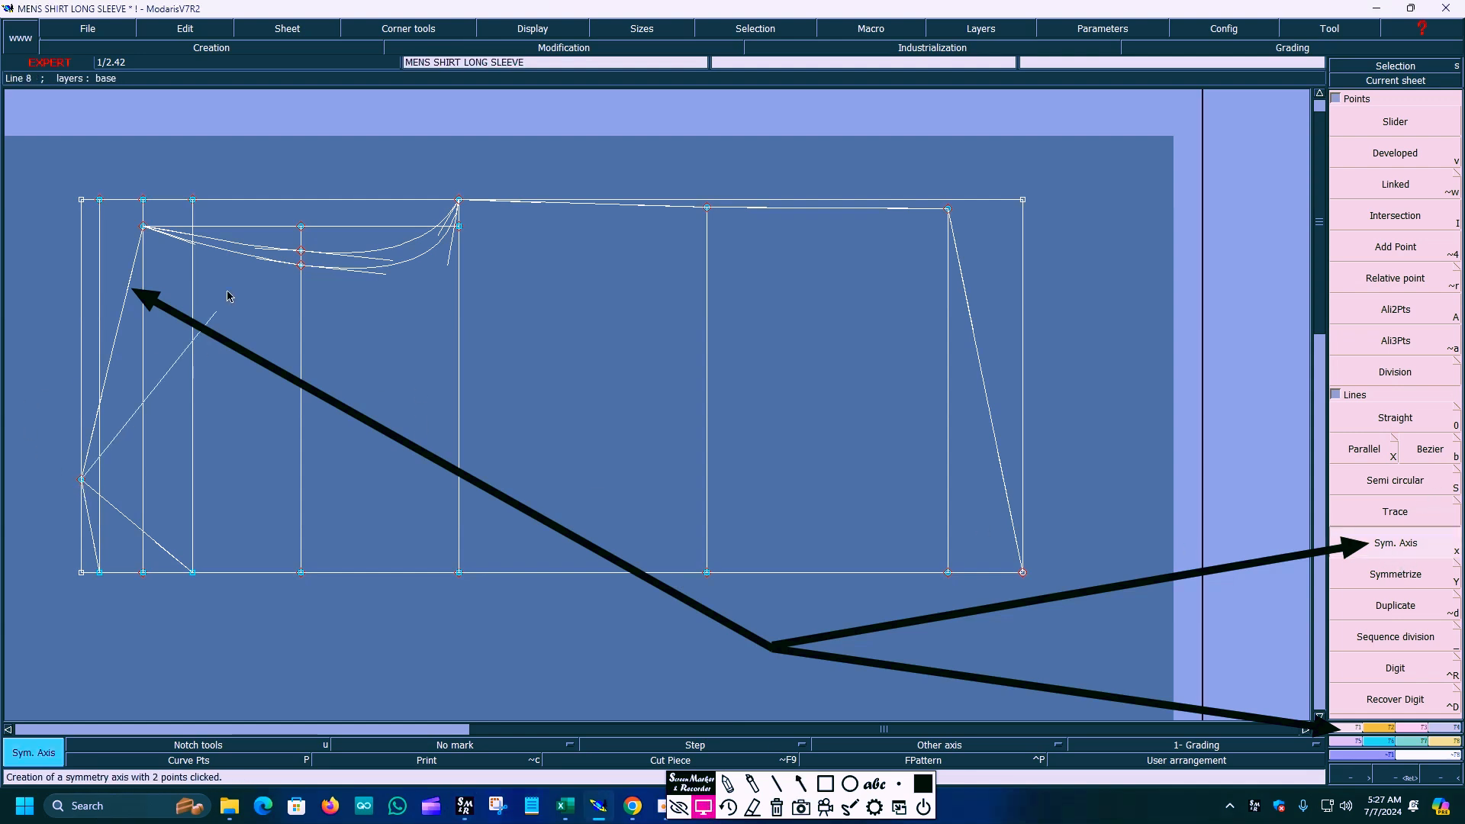
pyautogui.click(143, 228)
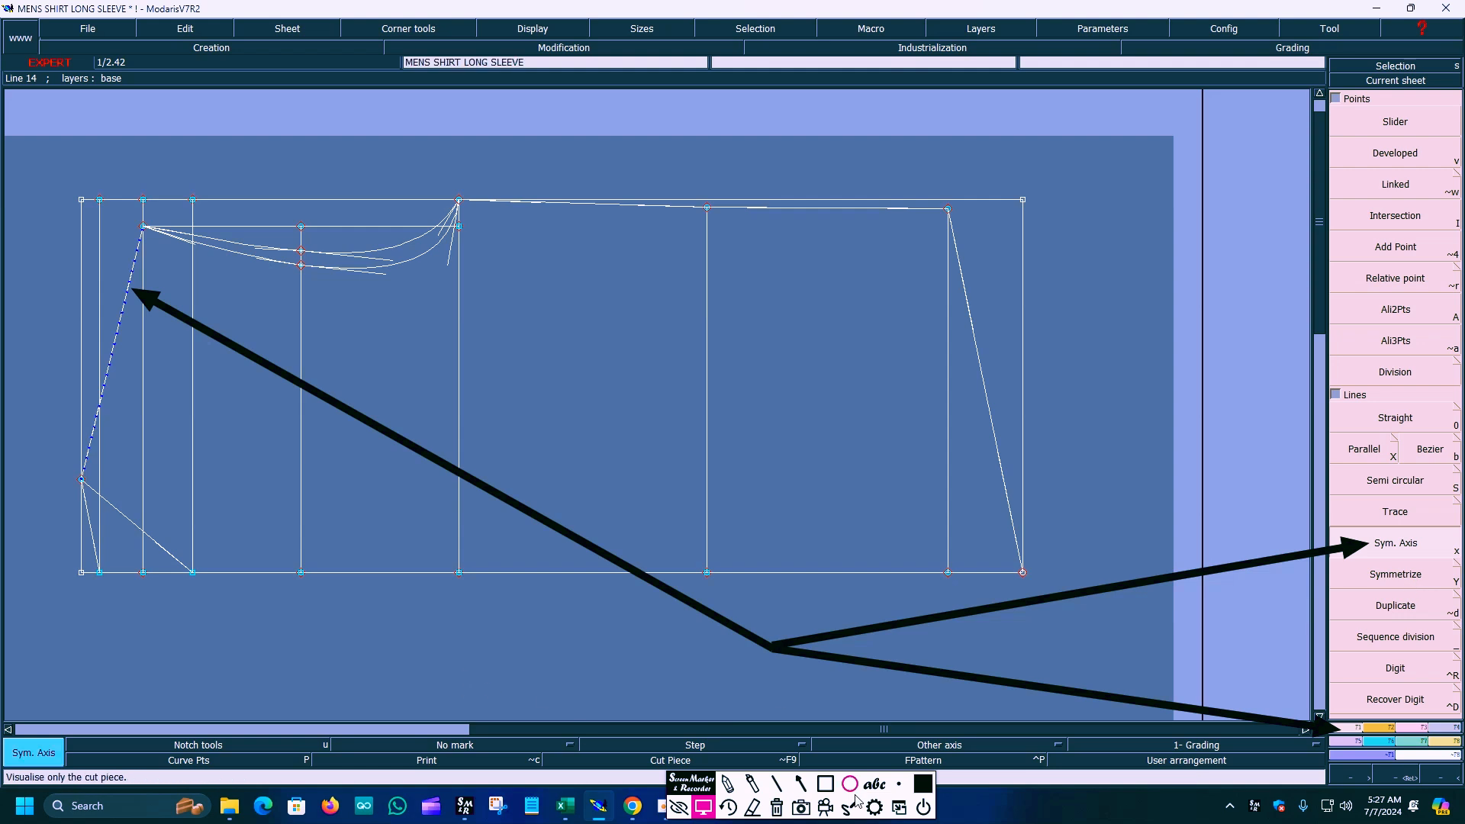
# Symmetrize the deeper armhole curve across the shoulder symmetry axis, marking the Symmetrize tool with an arrow.
pyautogui.click(800, 784)
pyautogui.moveTo(774, 644); pyautogui.dragTo(1357, 583)
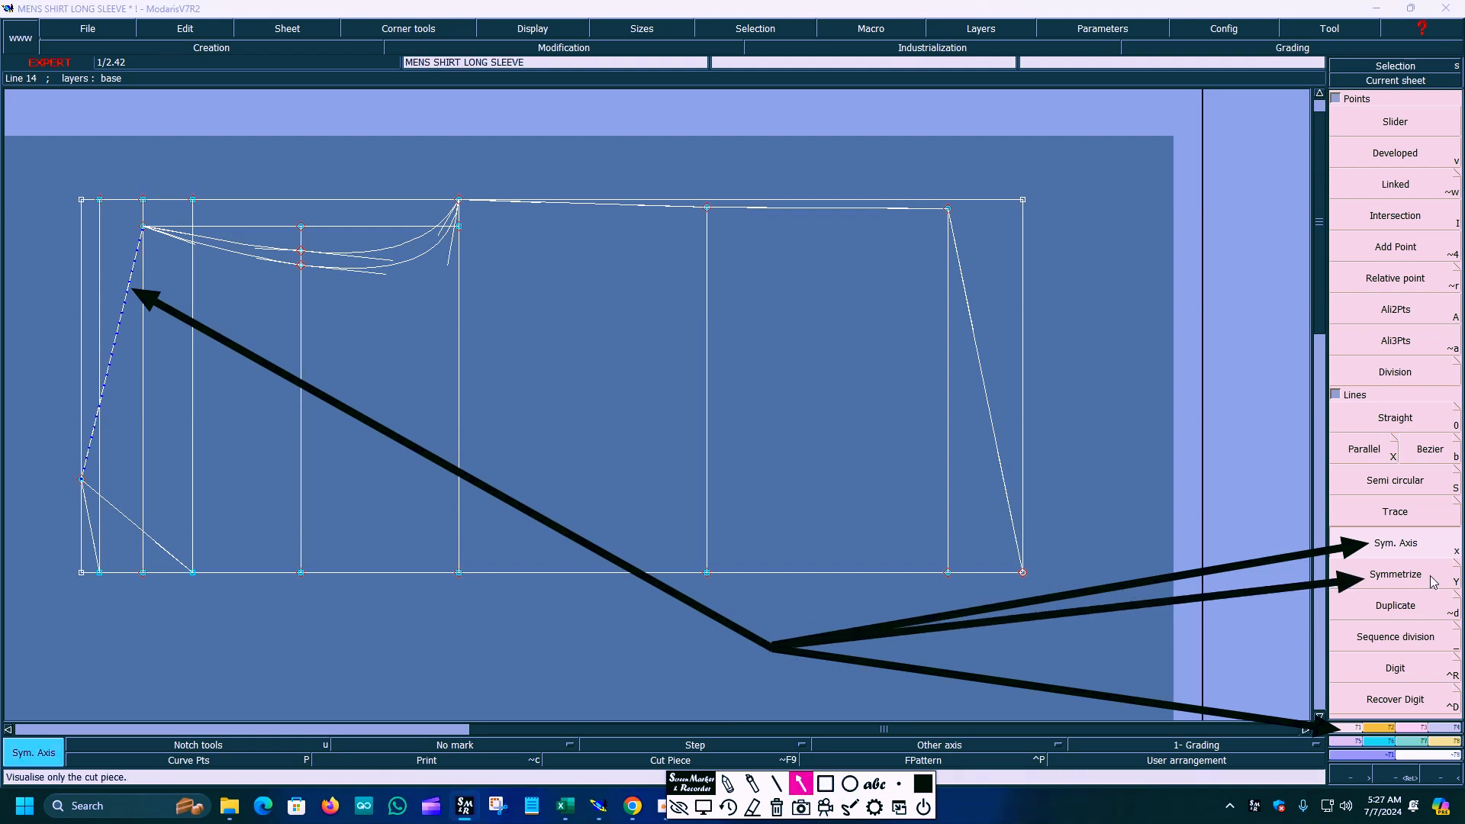
pyautogui.click(703, 808)
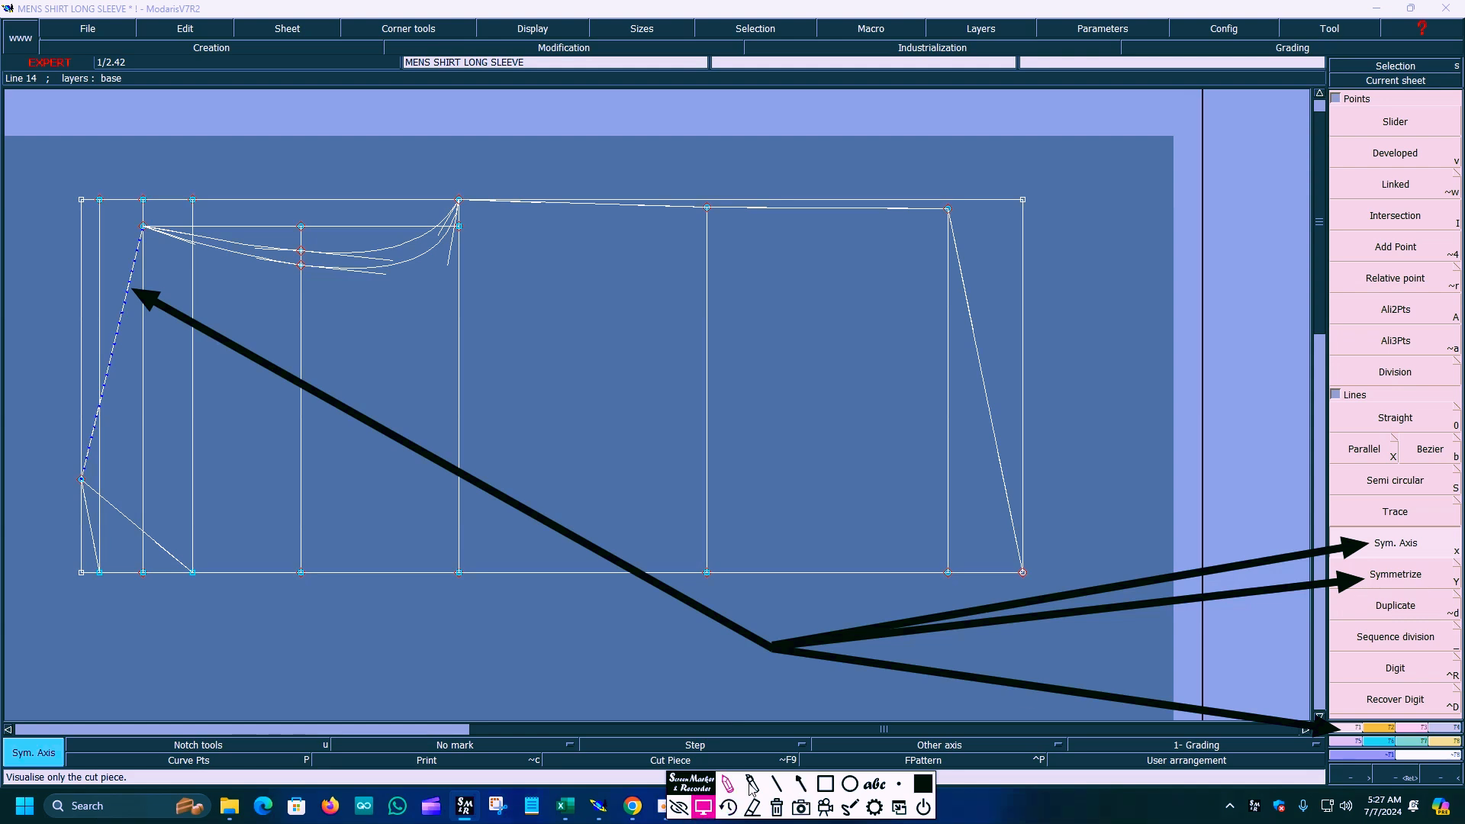
pyautogui.click(1418, 581)
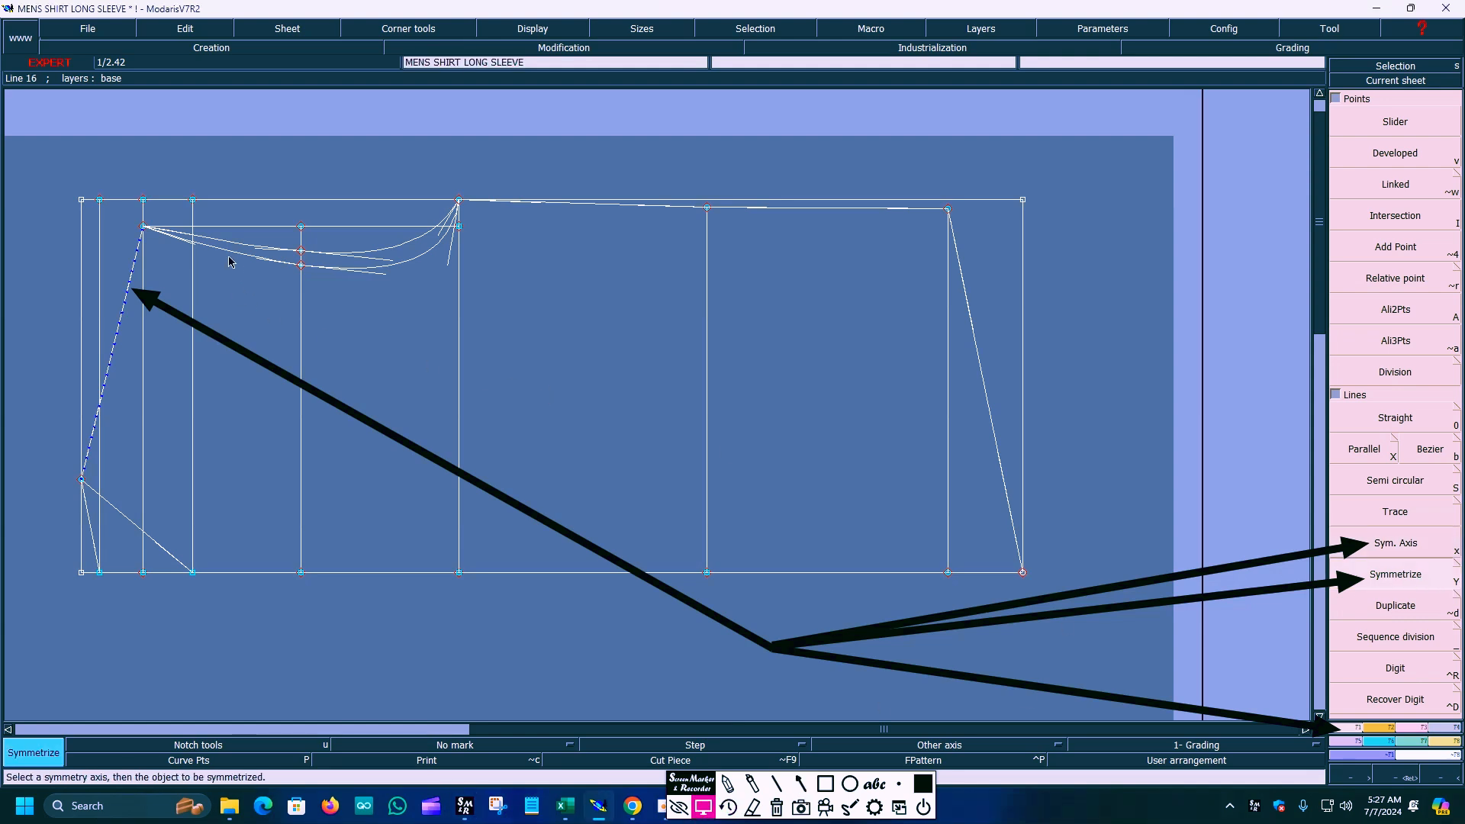
pyautogui.click(228, 255)
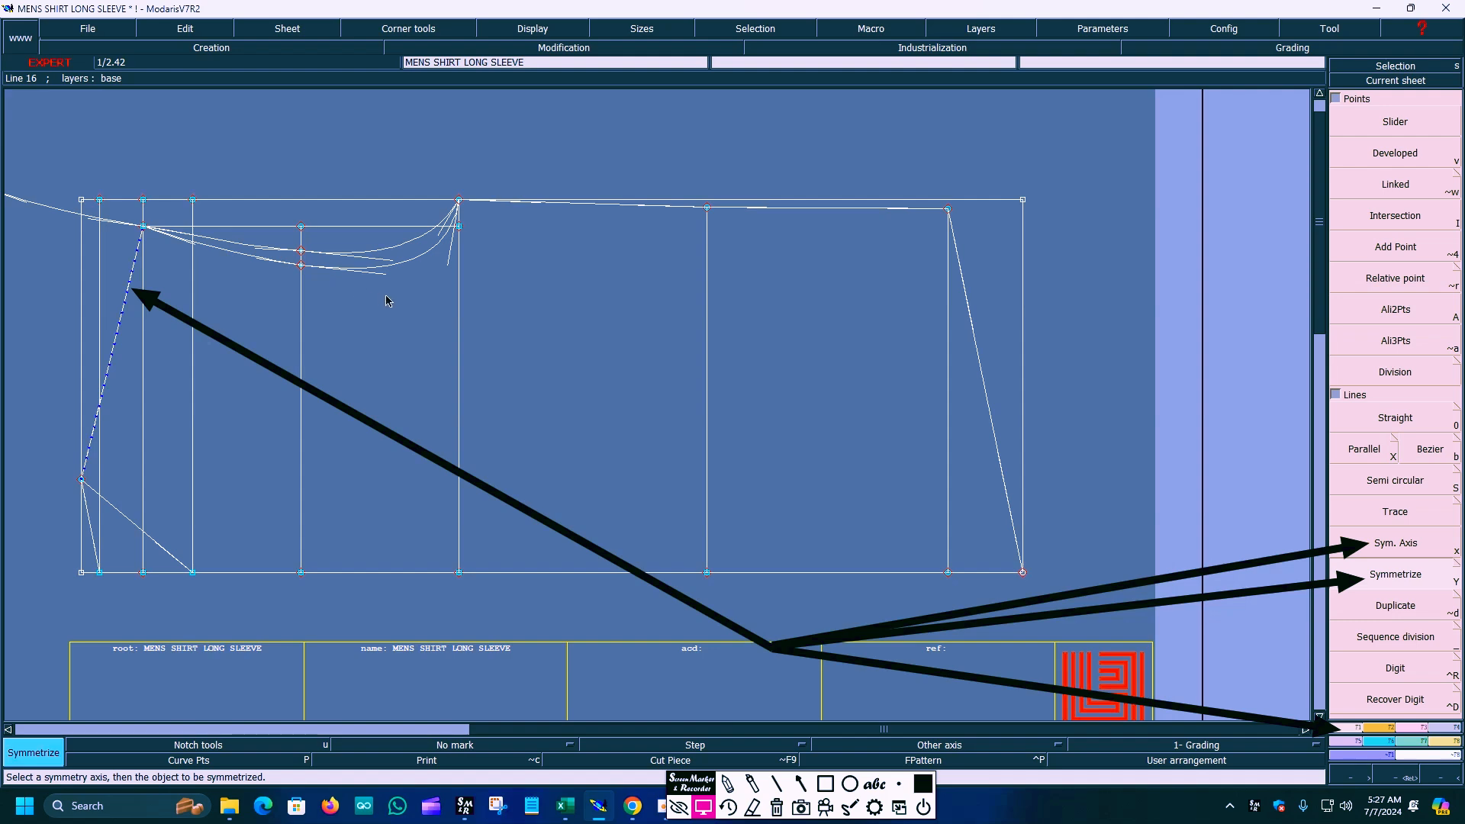
pyautogui.press('Home')
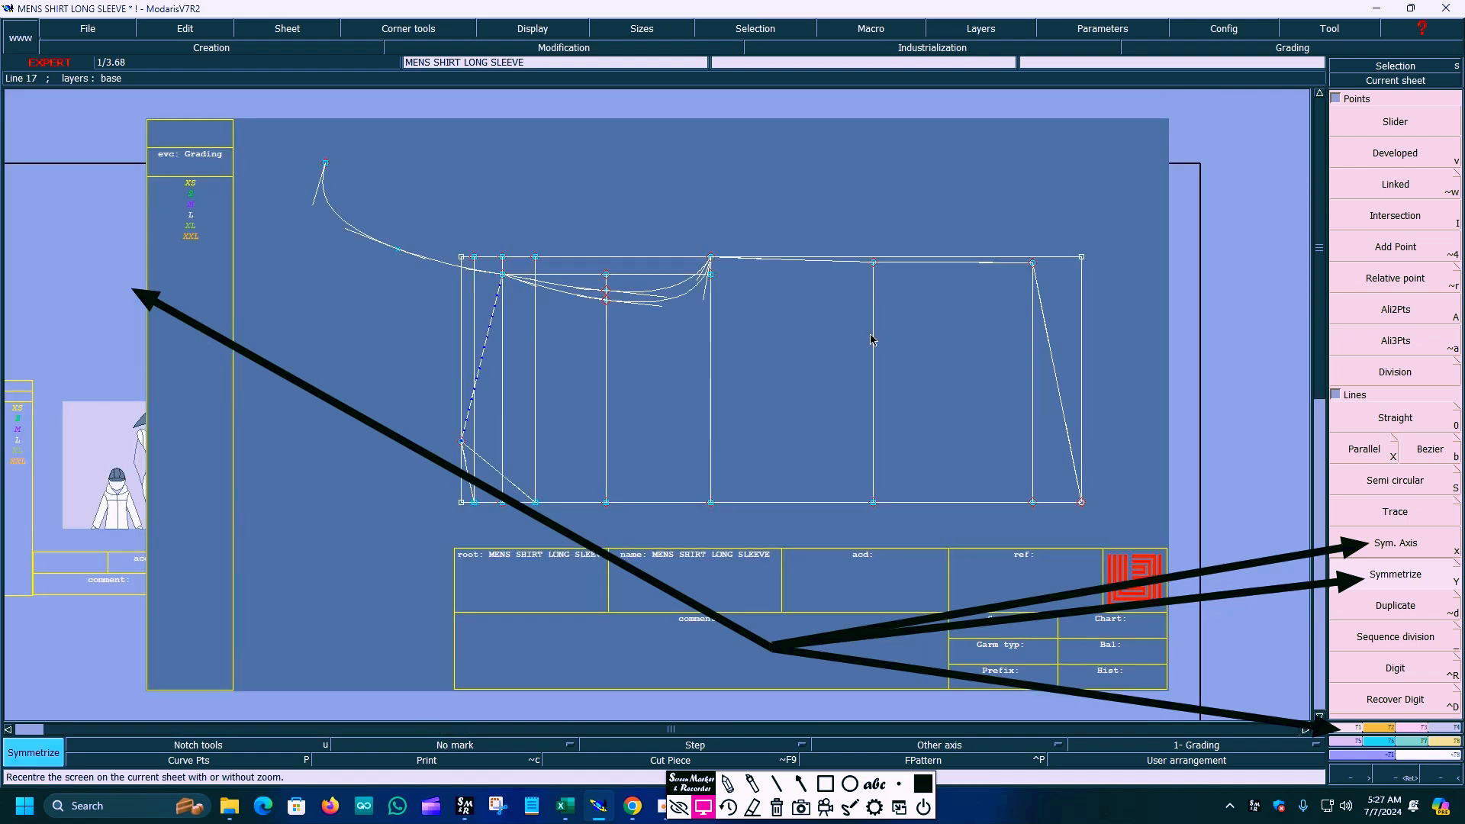
# Clear the annotation arrows and reshape both armhole curves near the middle and shoulder points to flow smoothly into the mirrored curve.
pyautogui.click(777, 807)
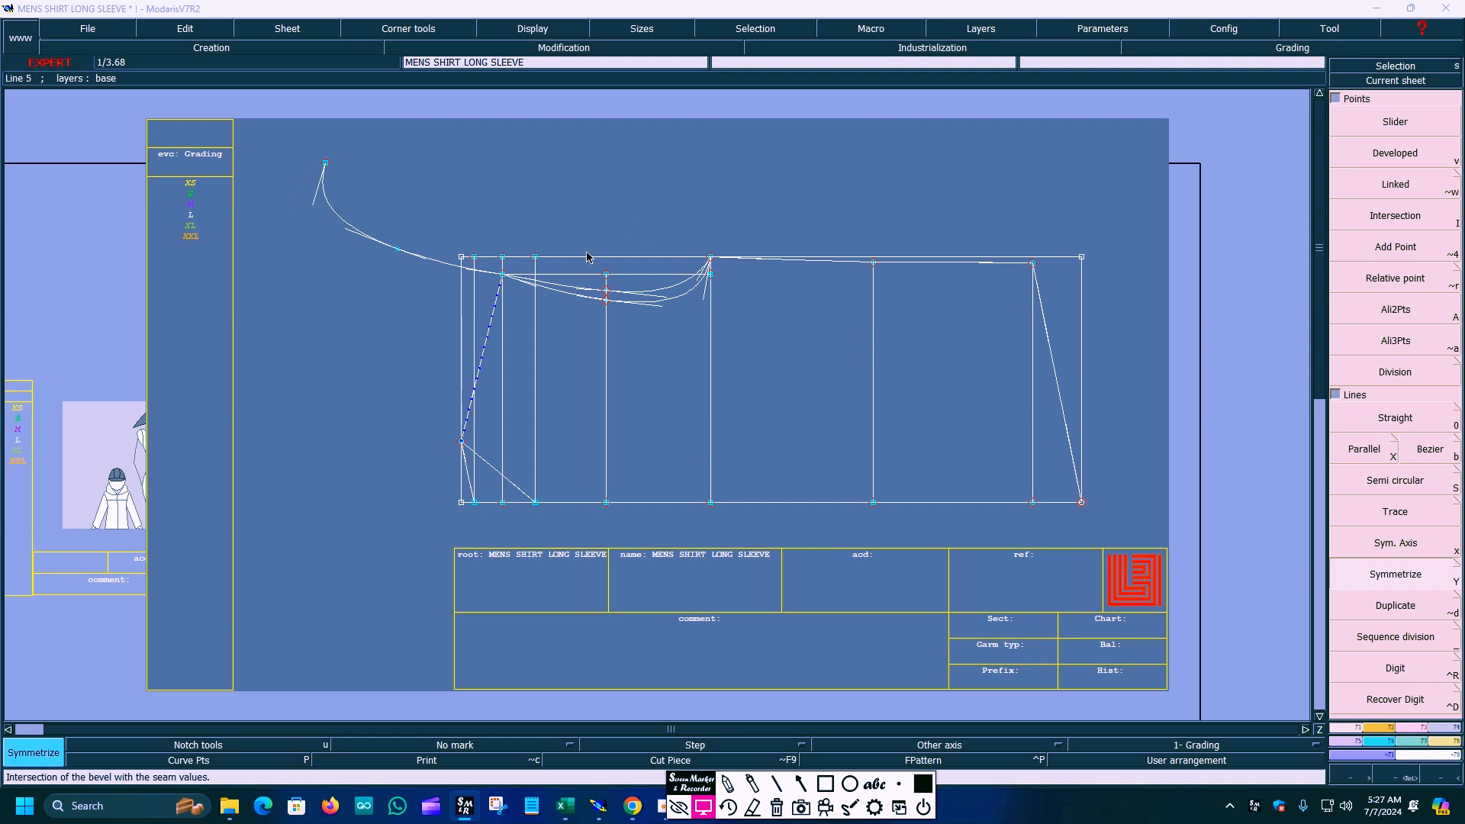
pyautogui.click(644, 155)
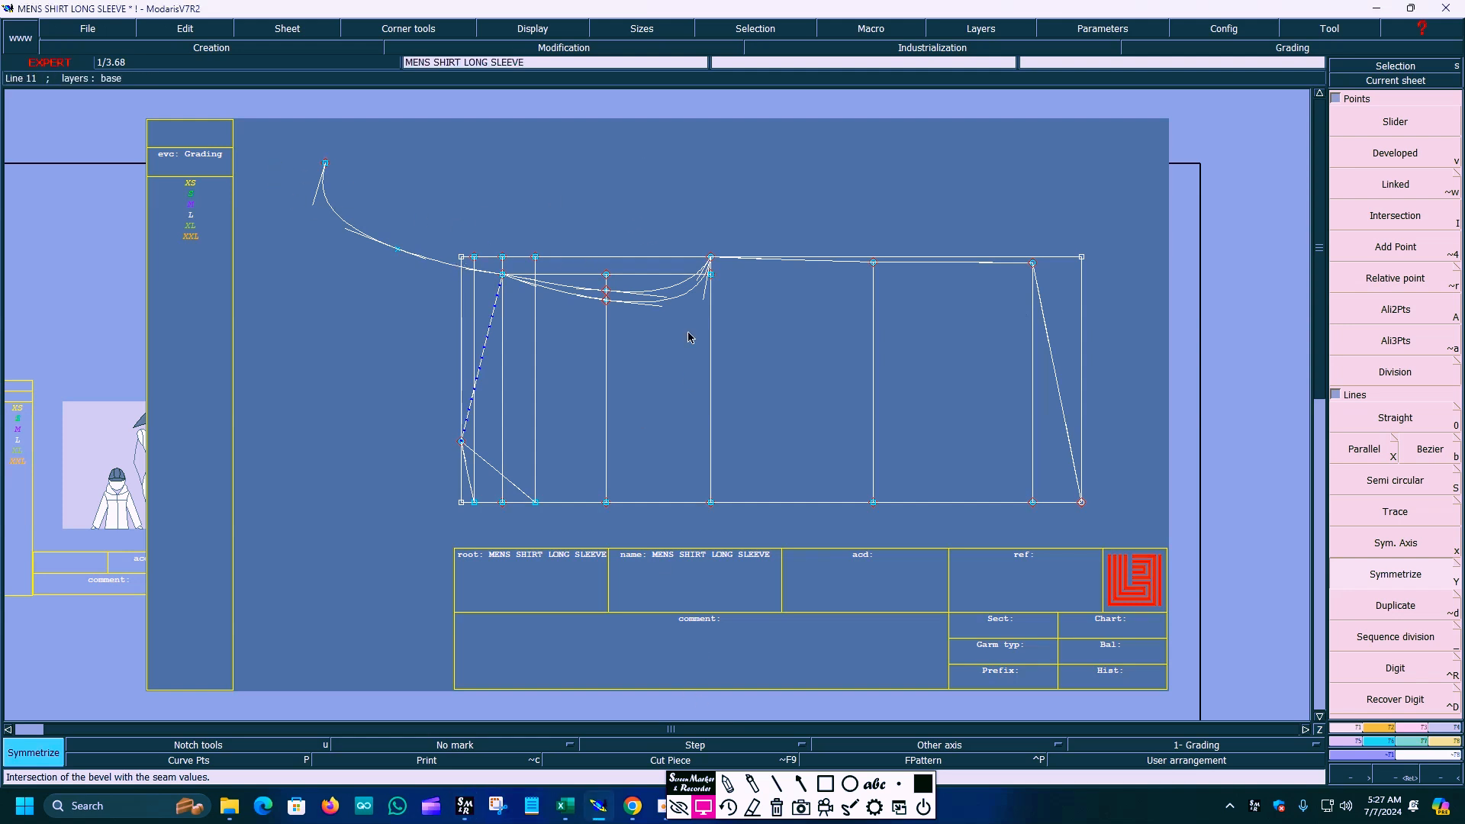
pyautogui.press('Return')
pyautogui.moveTo(272, 154); pyautogui.dragTo(831, 356)
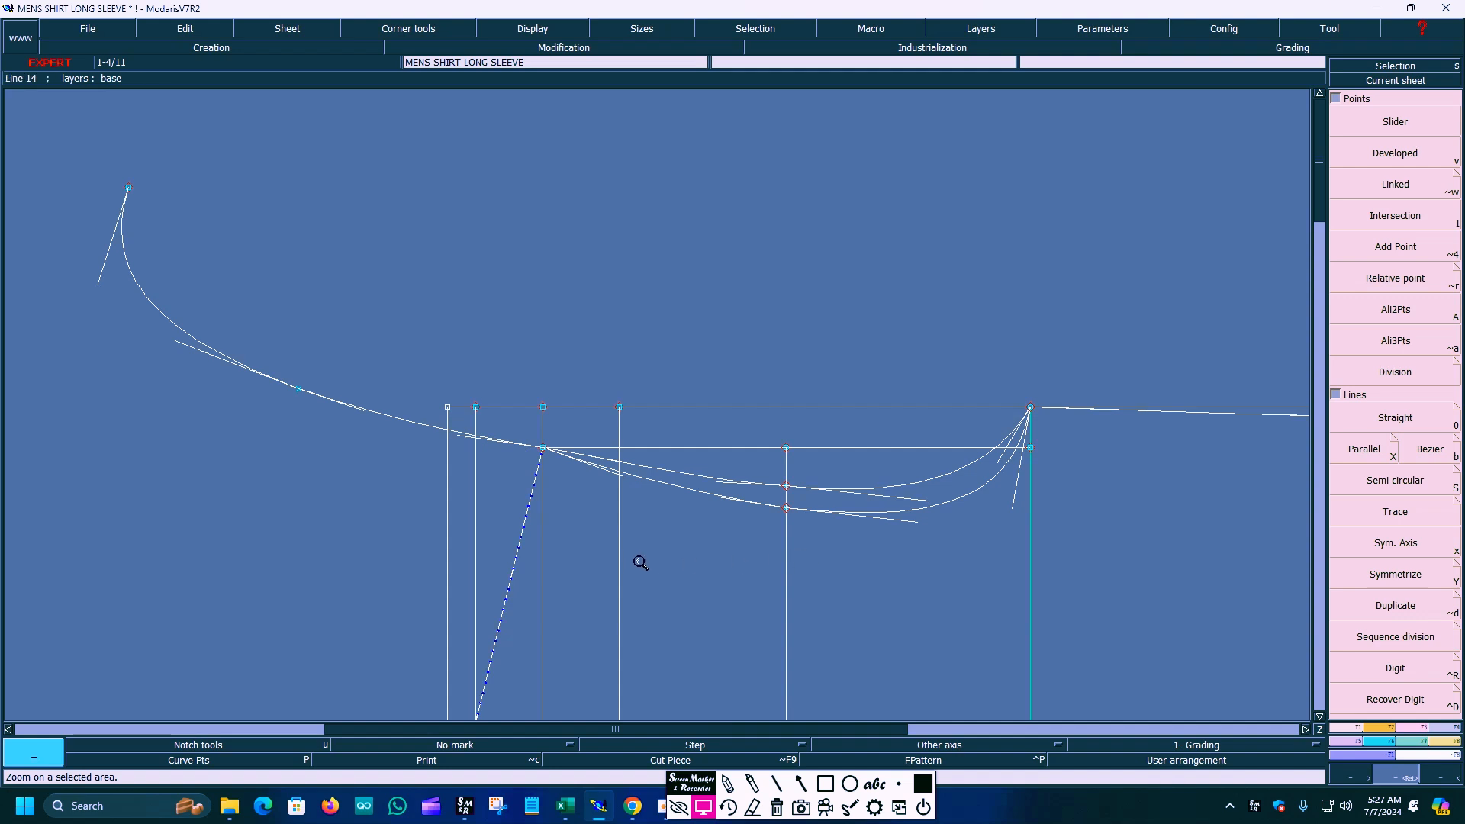
pyautogui.press('s')
pyautogui.press('r')
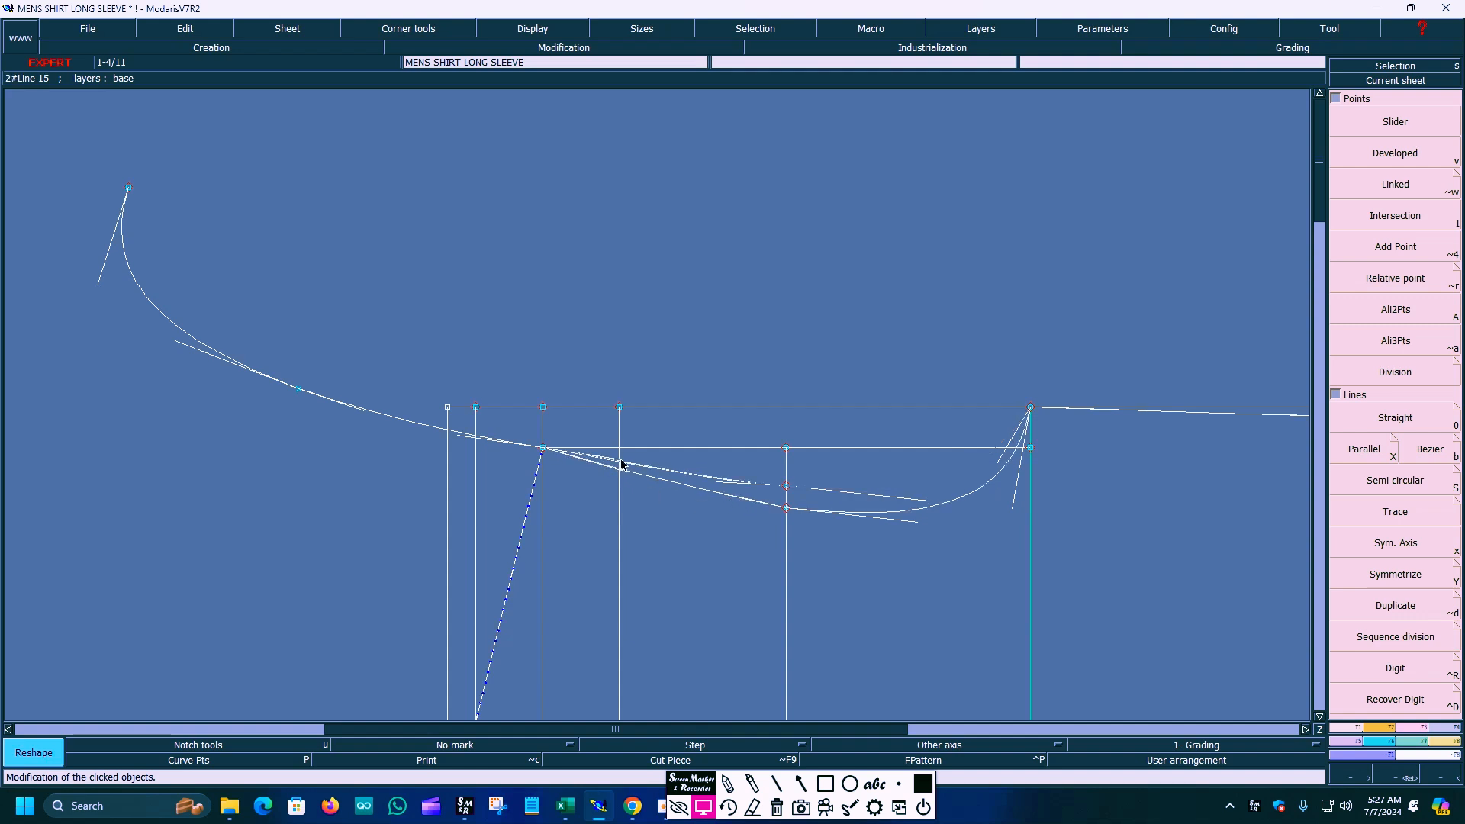
pyautogui.click(759, 502)
pyautogui.click(746, 507)
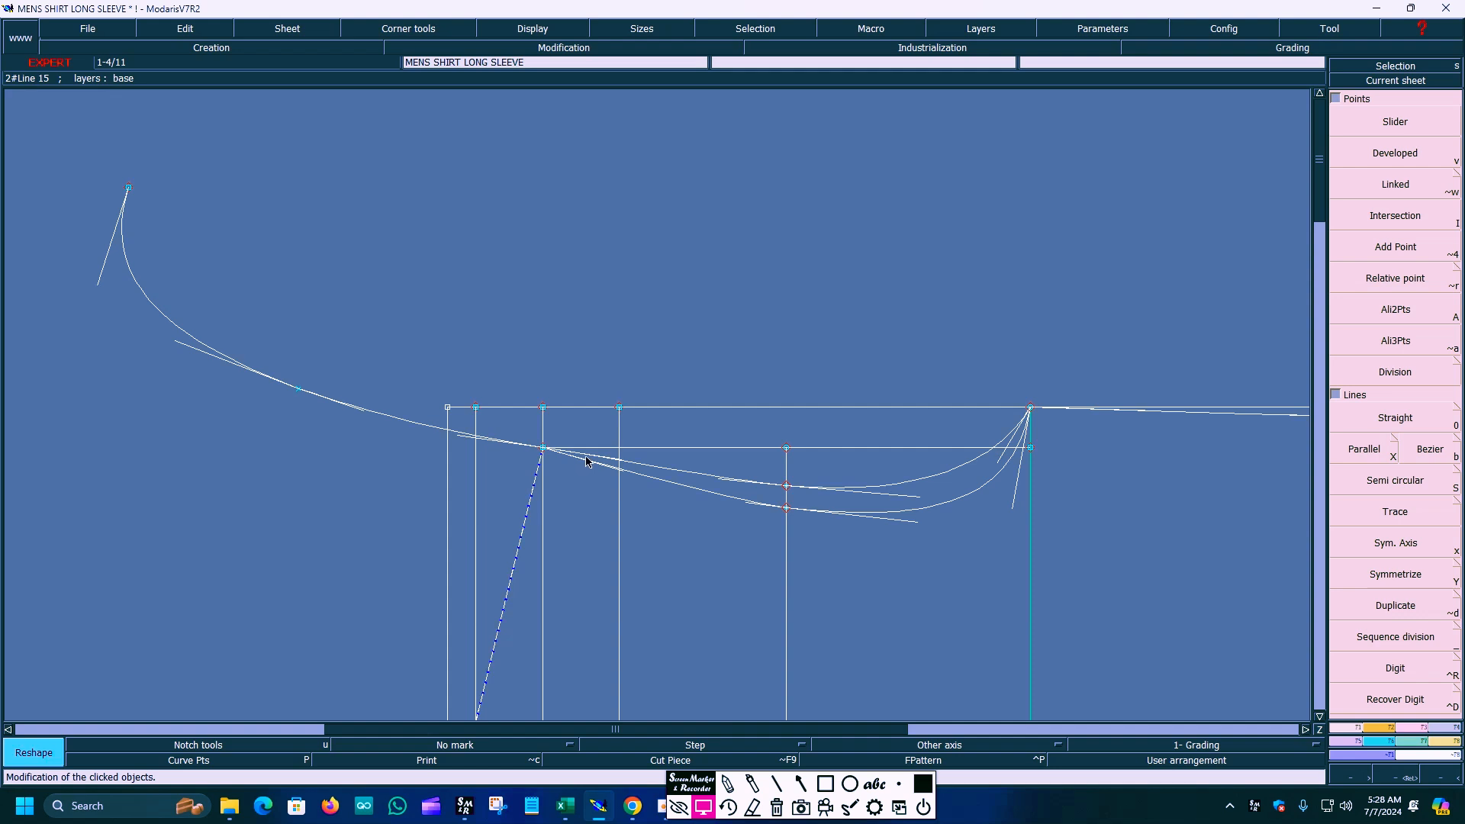
pyautogui.click(610, 465)
pyautogui.click(611, 465)
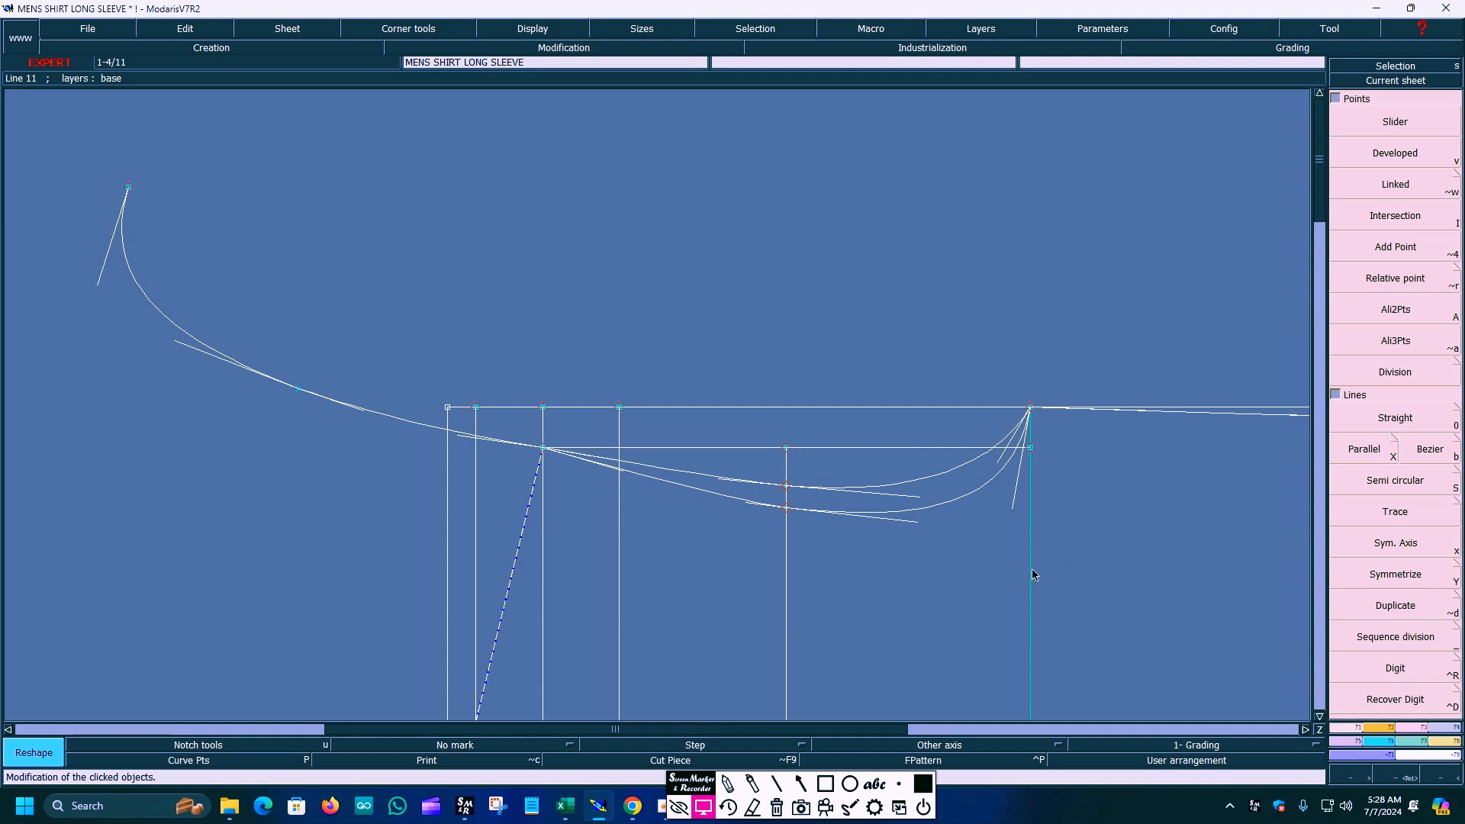
# Remove the shoulder symmetry axis and delete the mirrored armhole curve.
pyautogui.click(532, 28)
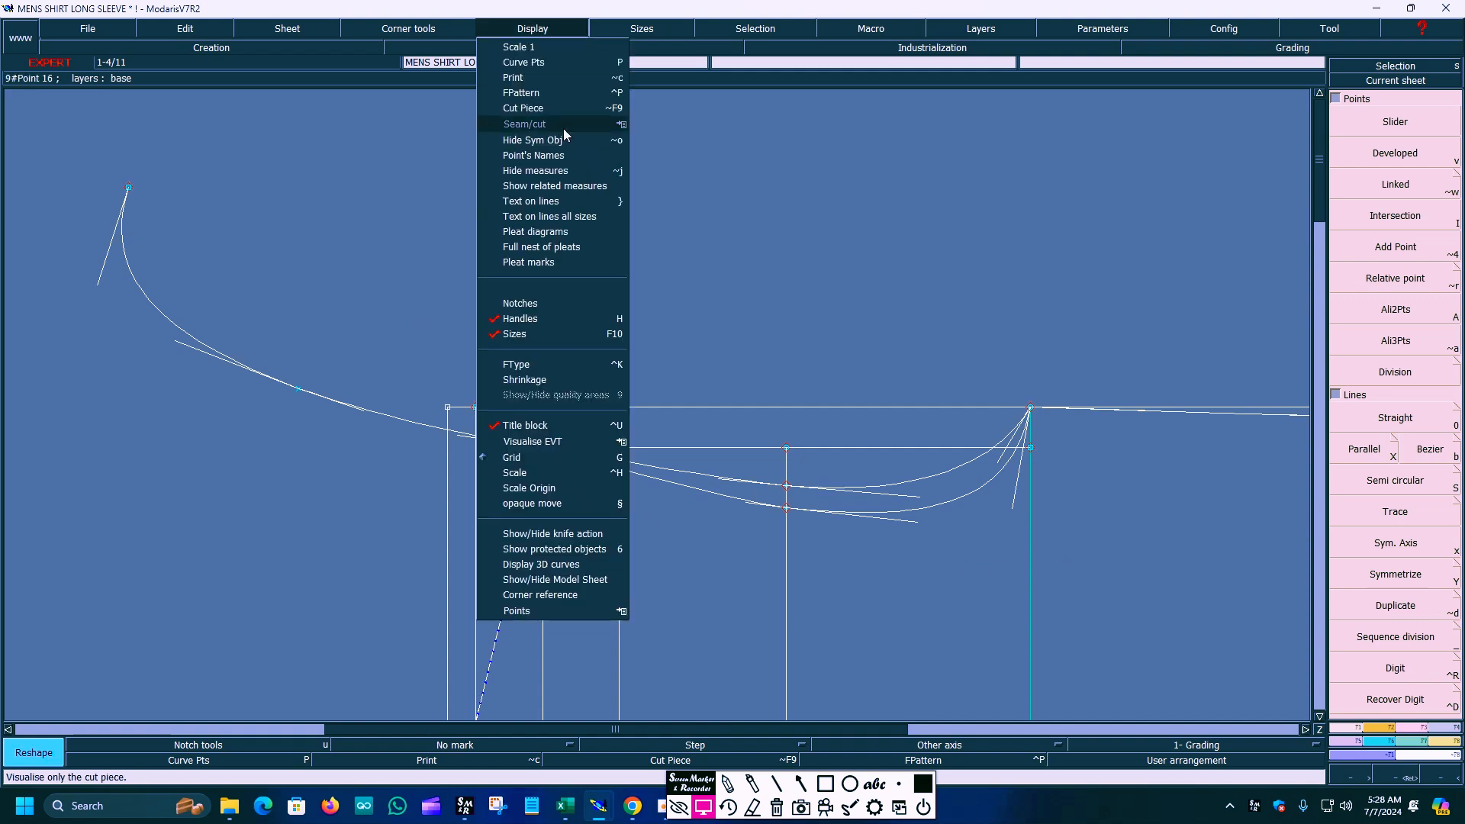
pyautogui.click(538, 92)
pyautogui.press('Home')
pyautogui.press('Return')
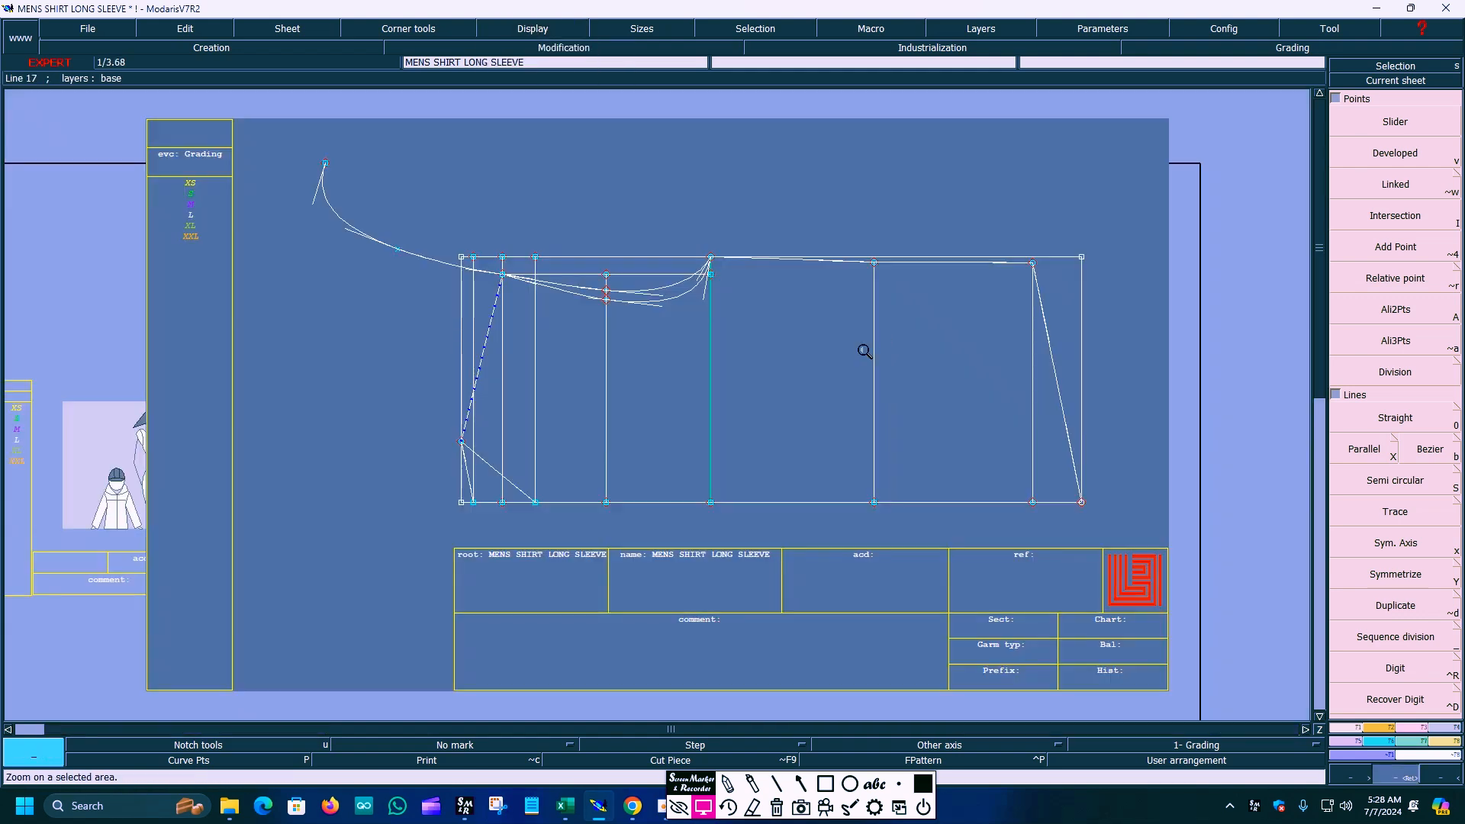
pyautogui.moveTo(288, 186); pyautogui.dragTo(937, 528)
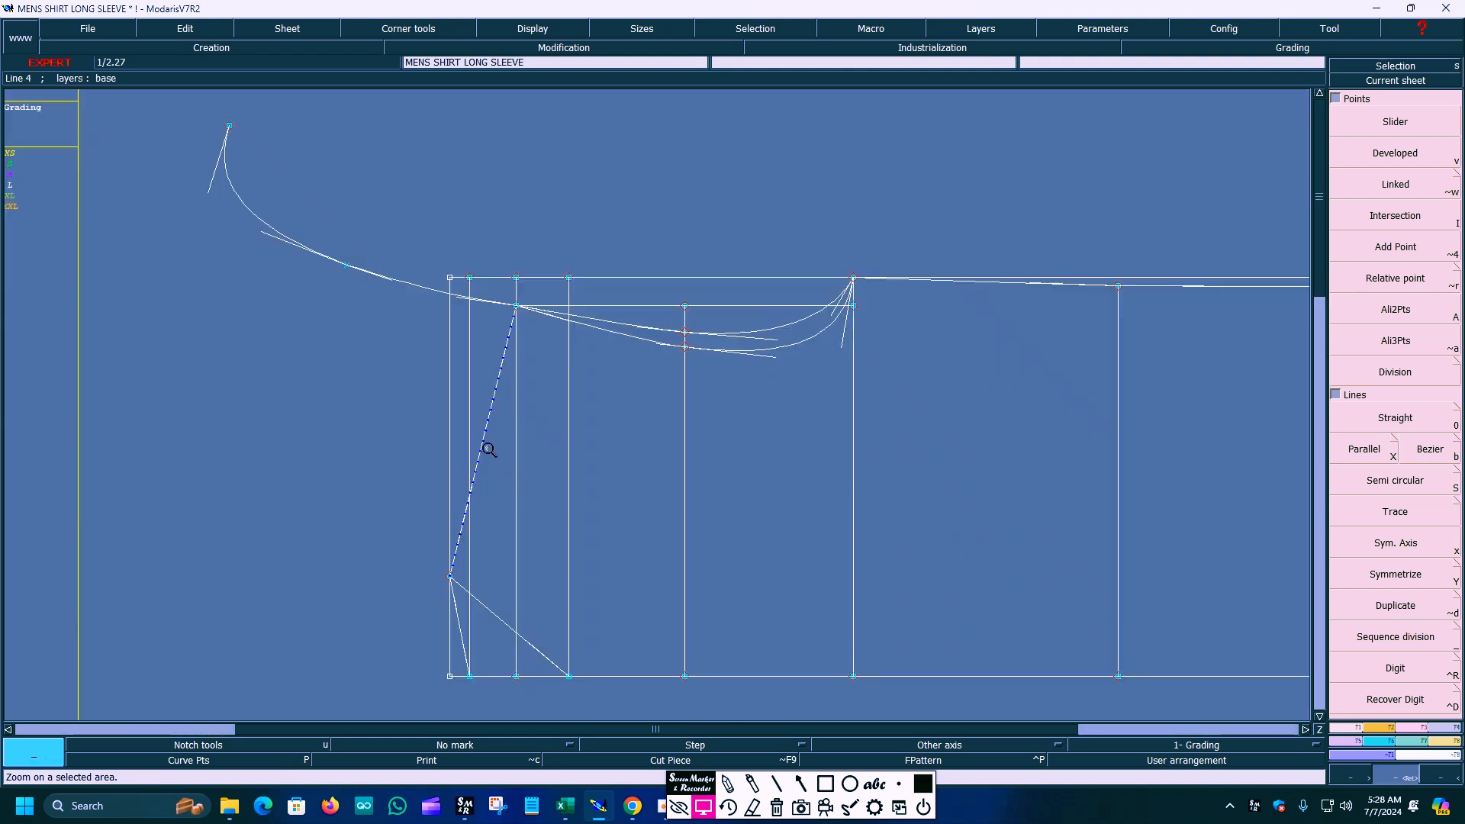
pyautogui.press('Delete')
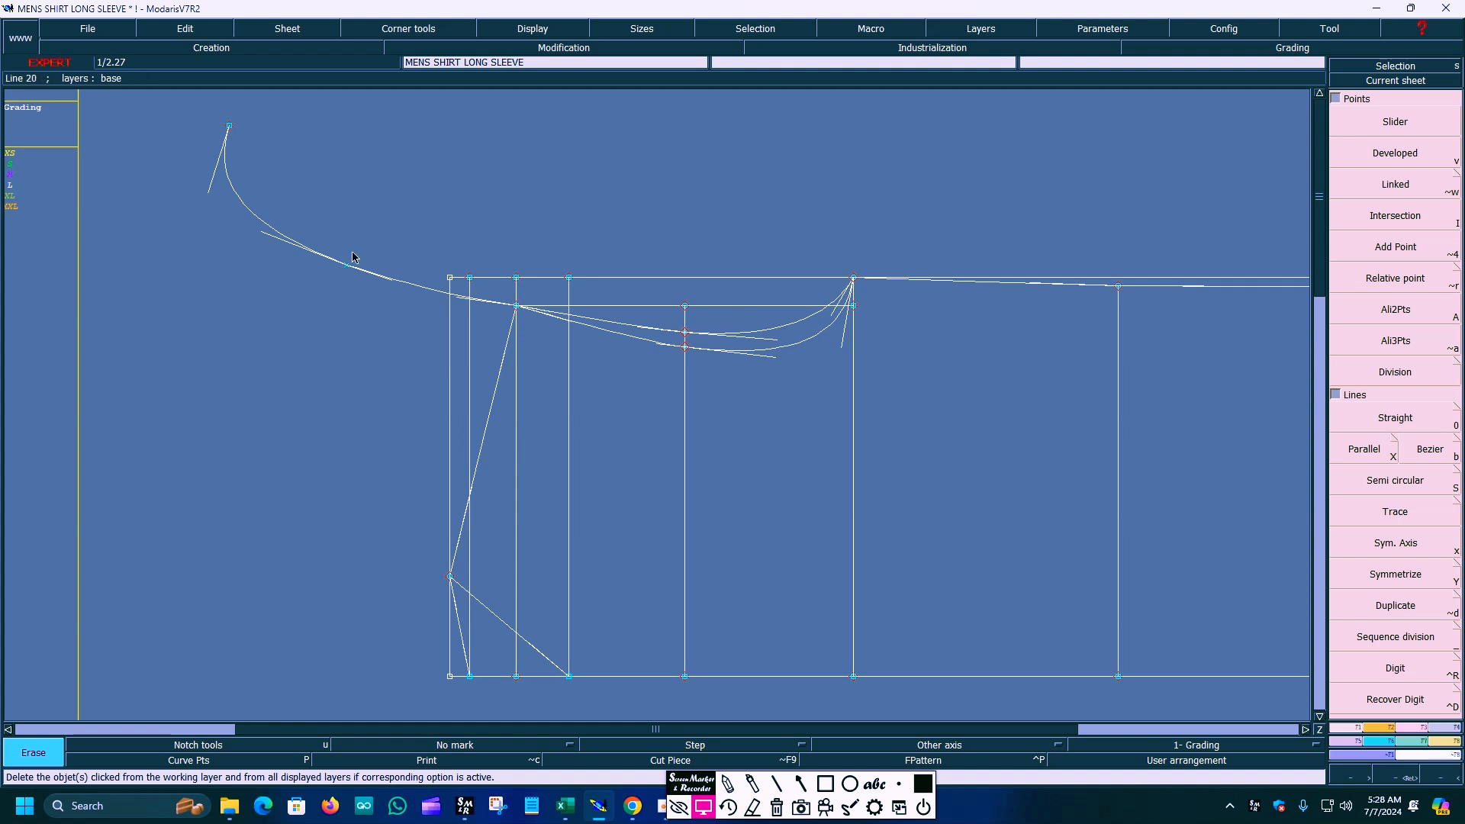
pyautogui.click(398, 284)
pyautogui.moveTo(196, 96); pyautogui.dragTo(393, 355)
pyautogui.click(344, 267)
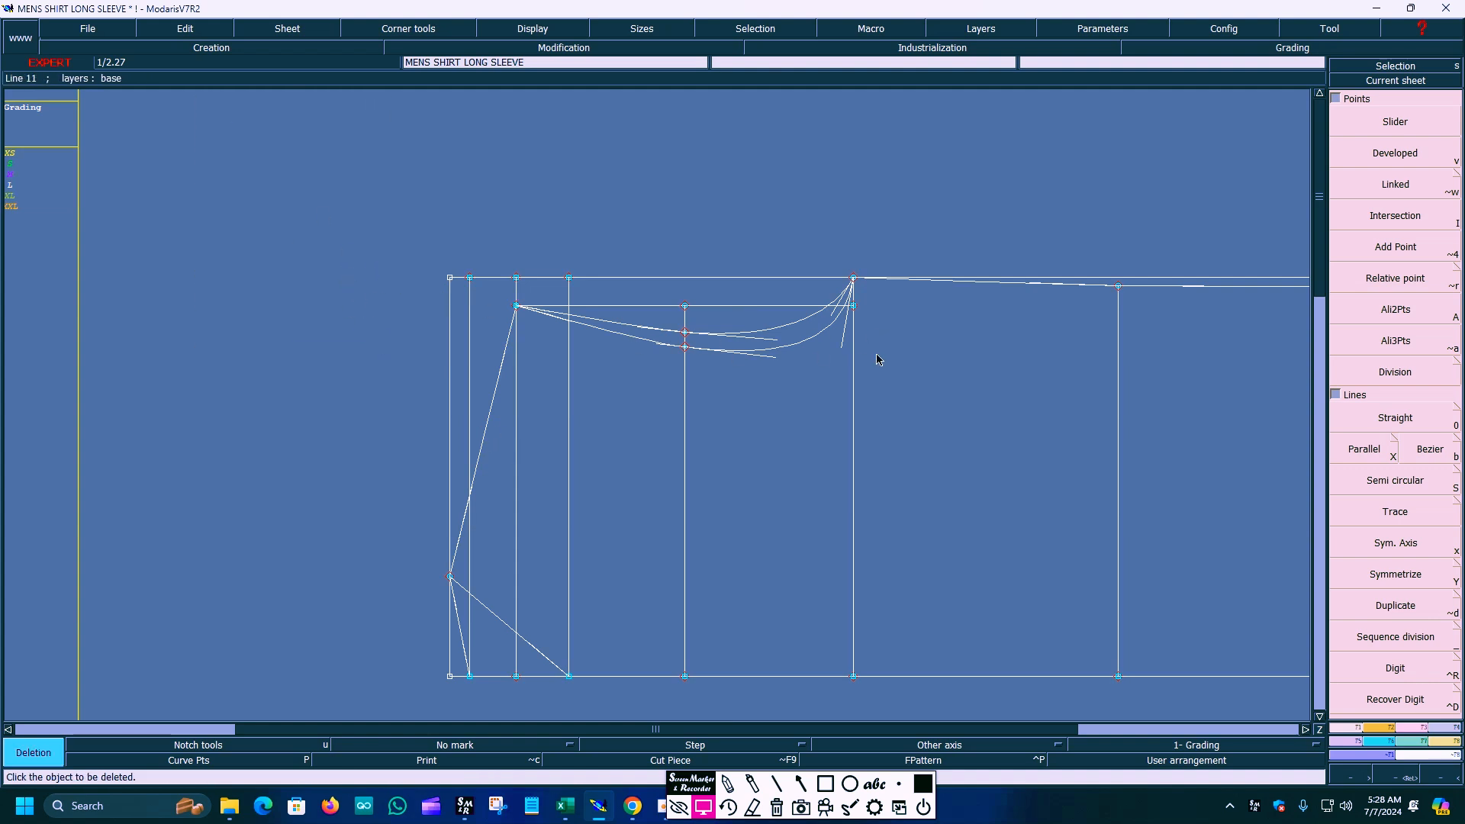
# Fine-tune both armhole curves by reshaping their tangent handles at the shoulder and middle points.
pyautogui.click(522, 32)
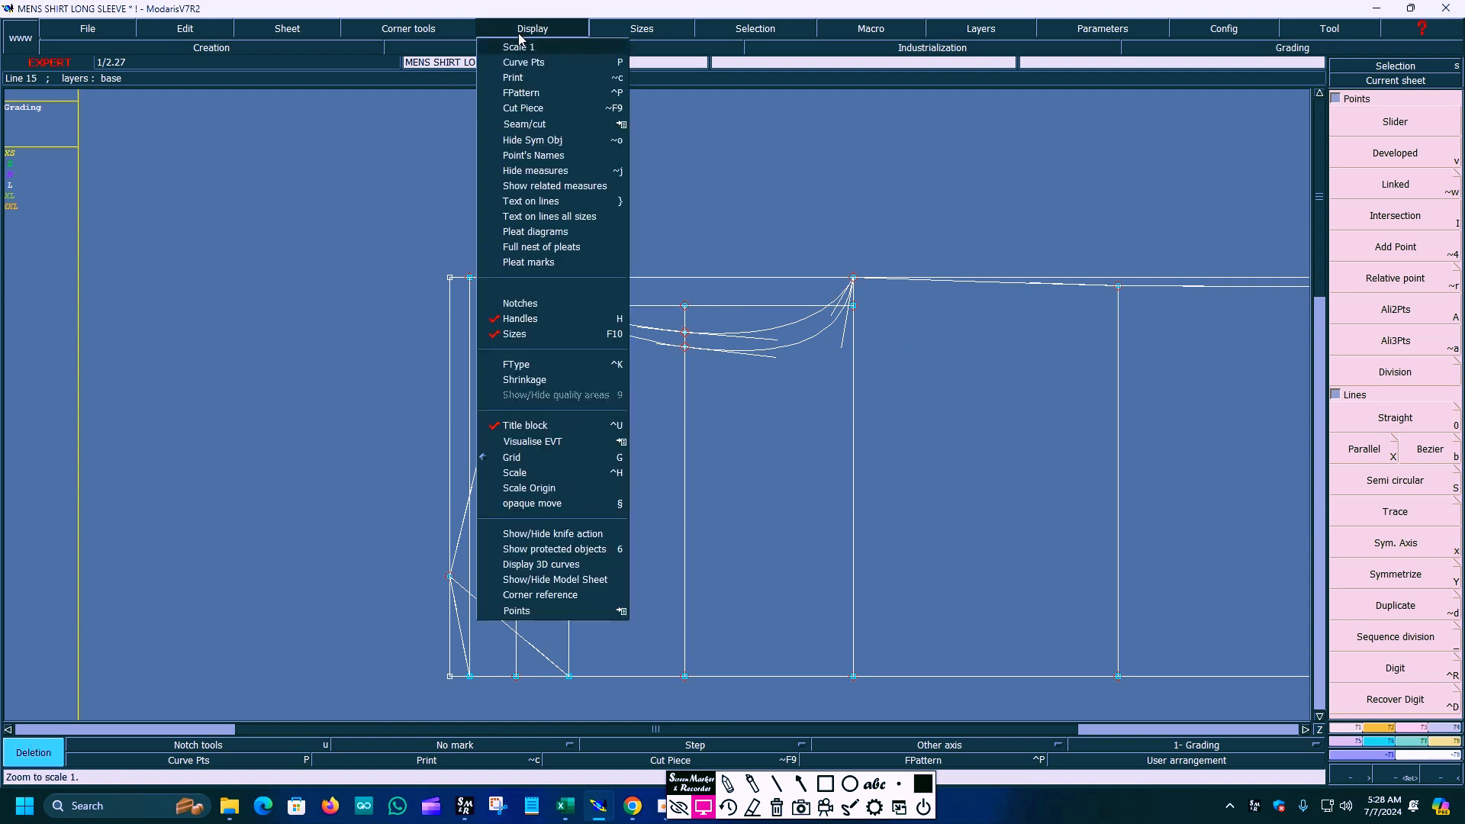
pyautogui.click(526, 291)
pyautogui.moveTo(428, 235); pyautogui.dragTo(954, 435)
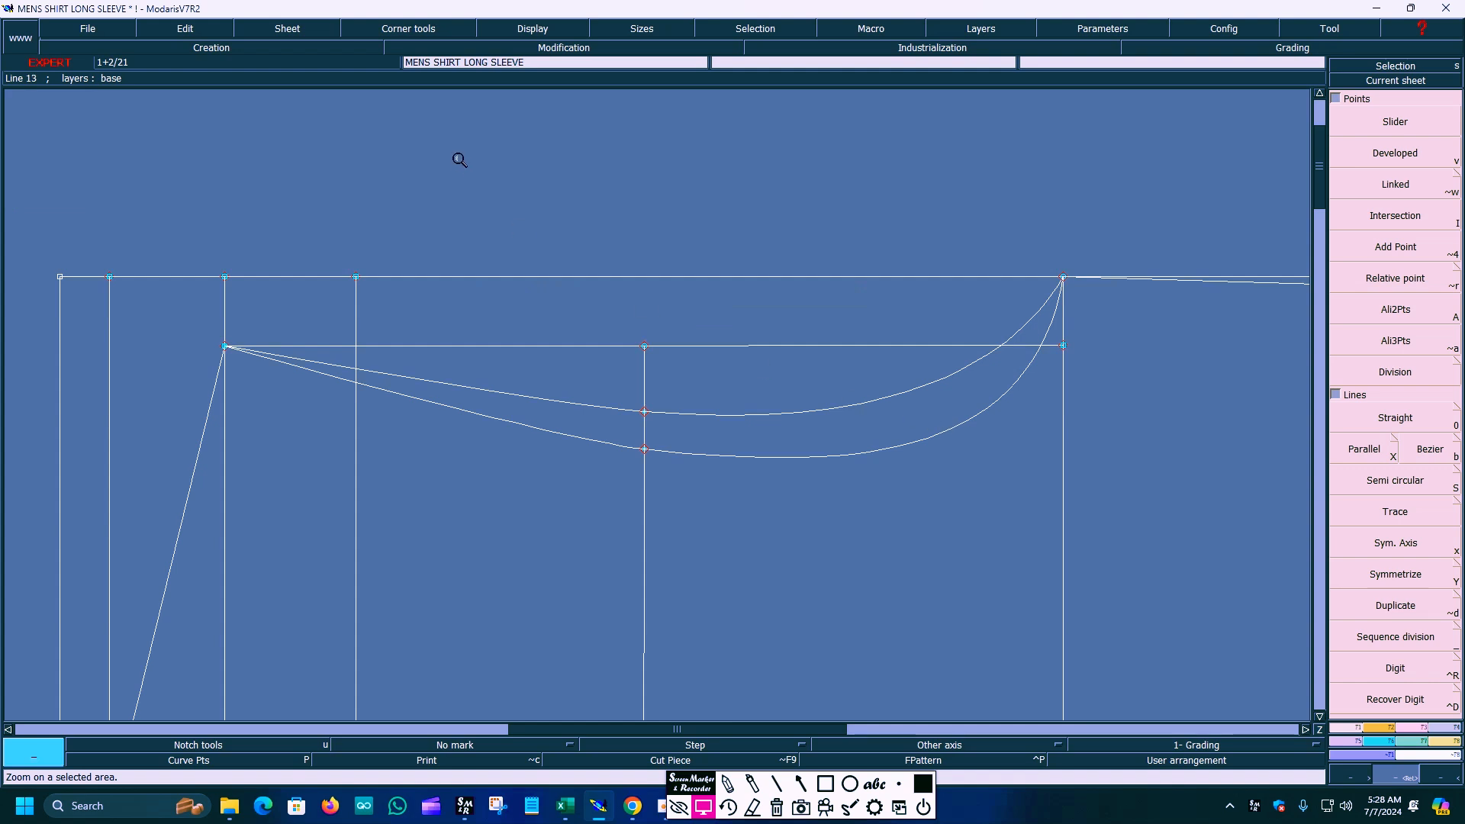
pyautogui.click(530, 31)
pyautogui.click(529, 318)
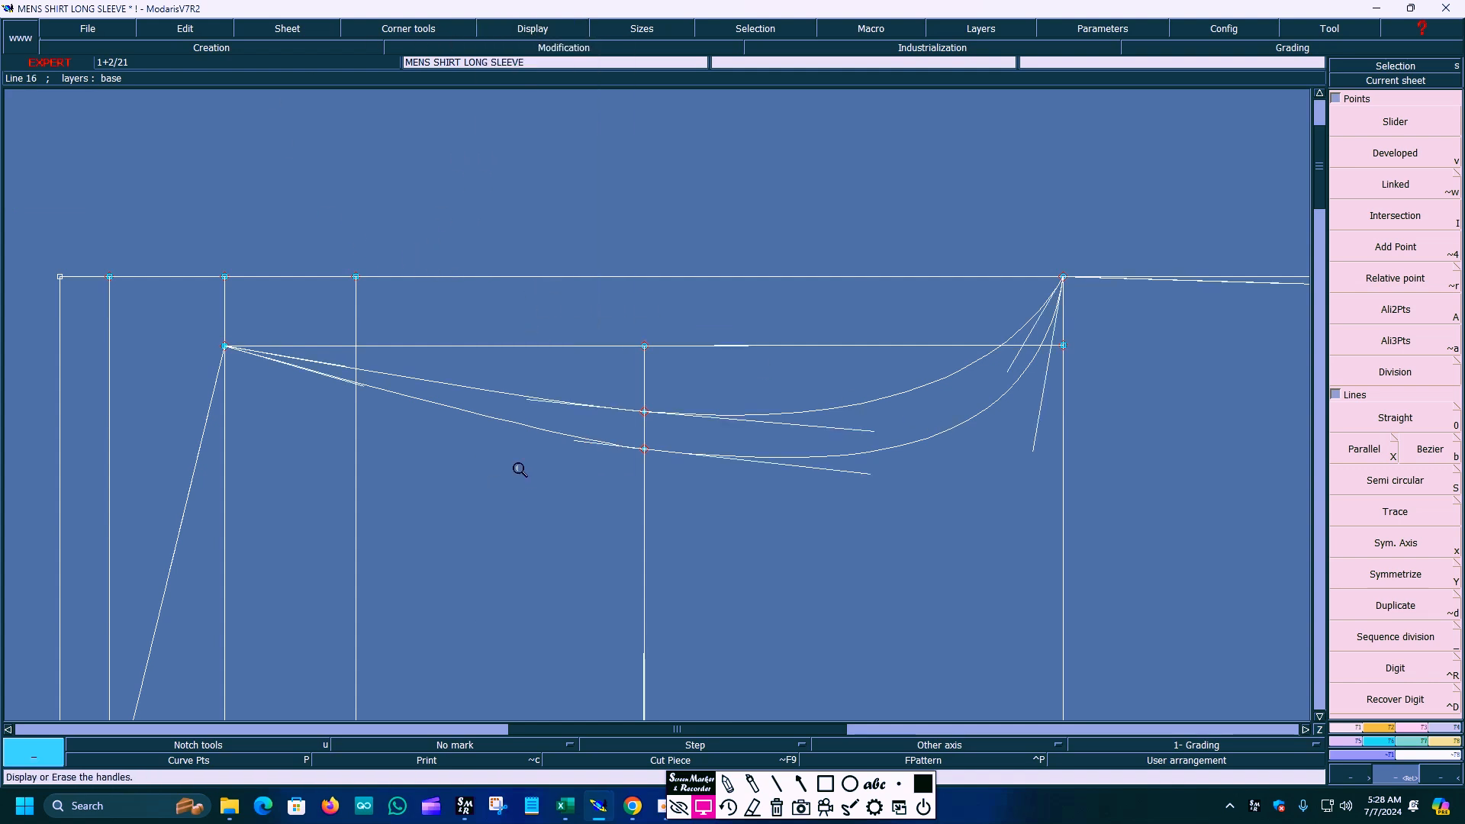
pyautogui.press('r')
pyautogui.moveTo(589, 452); pyautogui.dragTo(531, 436)
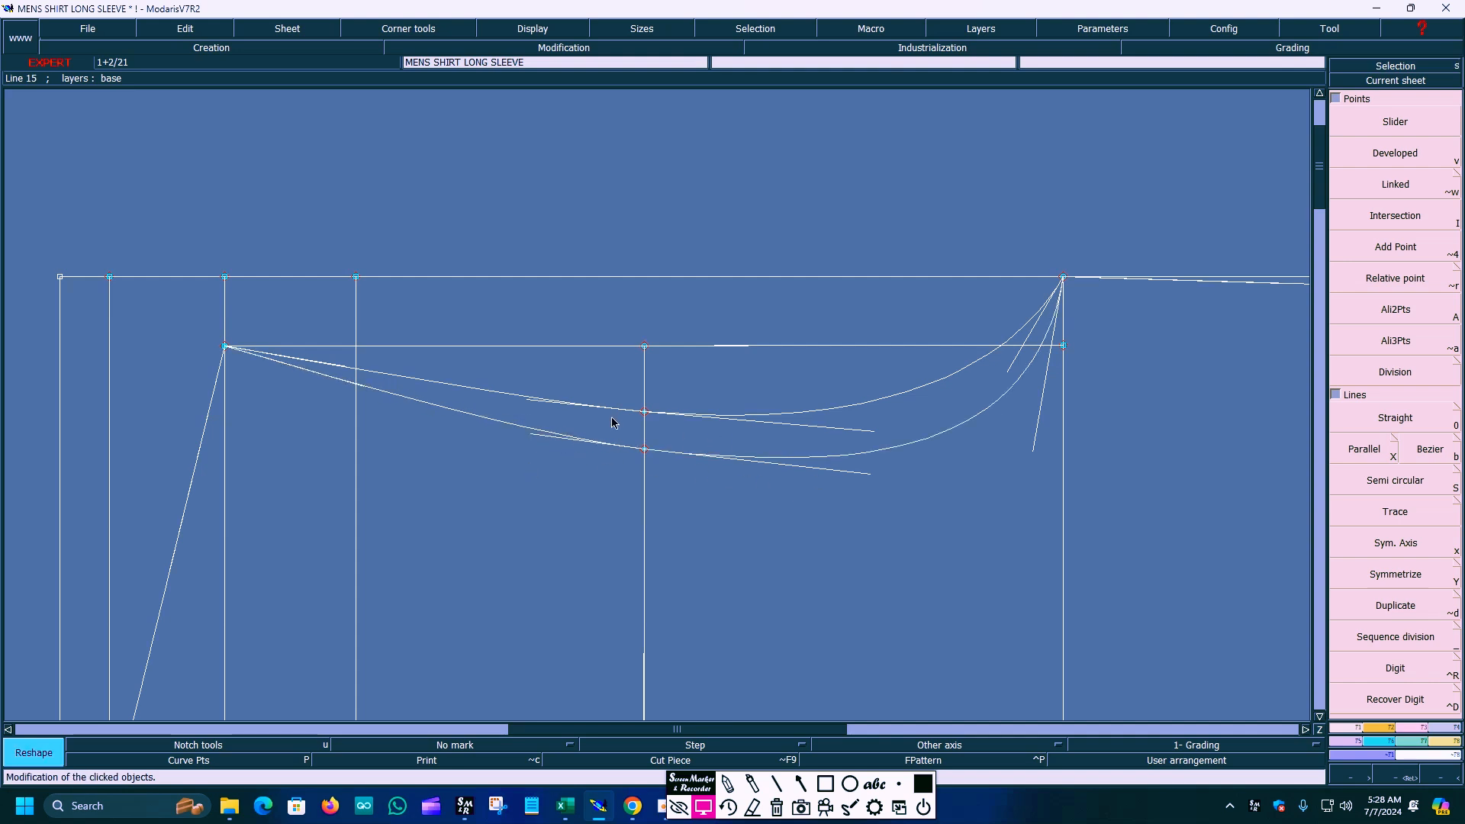
pyautogui.moveTo(351, 367); pyautogui.dragTo(354, 372)
pyautogui.moveTo(869, 435); pyautogui.dragTo(910, 437)
pyautogui.moveTo(528, 401); pyautogui.dragTo(518, 435)
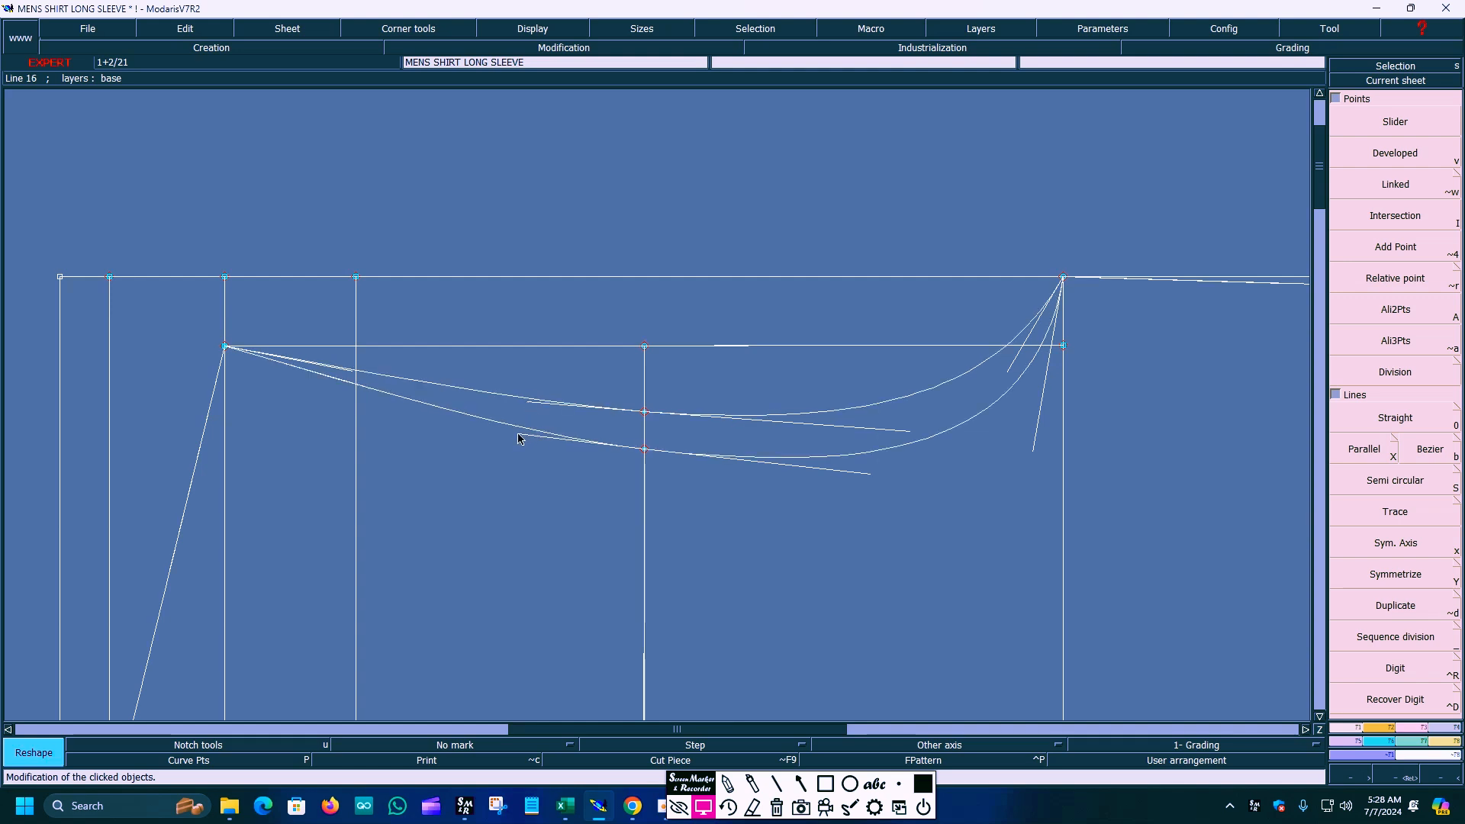
# Check the armholes without handles, slightly deepen the lower curve between its middle point and the underarm, and hide the handles again.
pyautogui.click(534, 29)
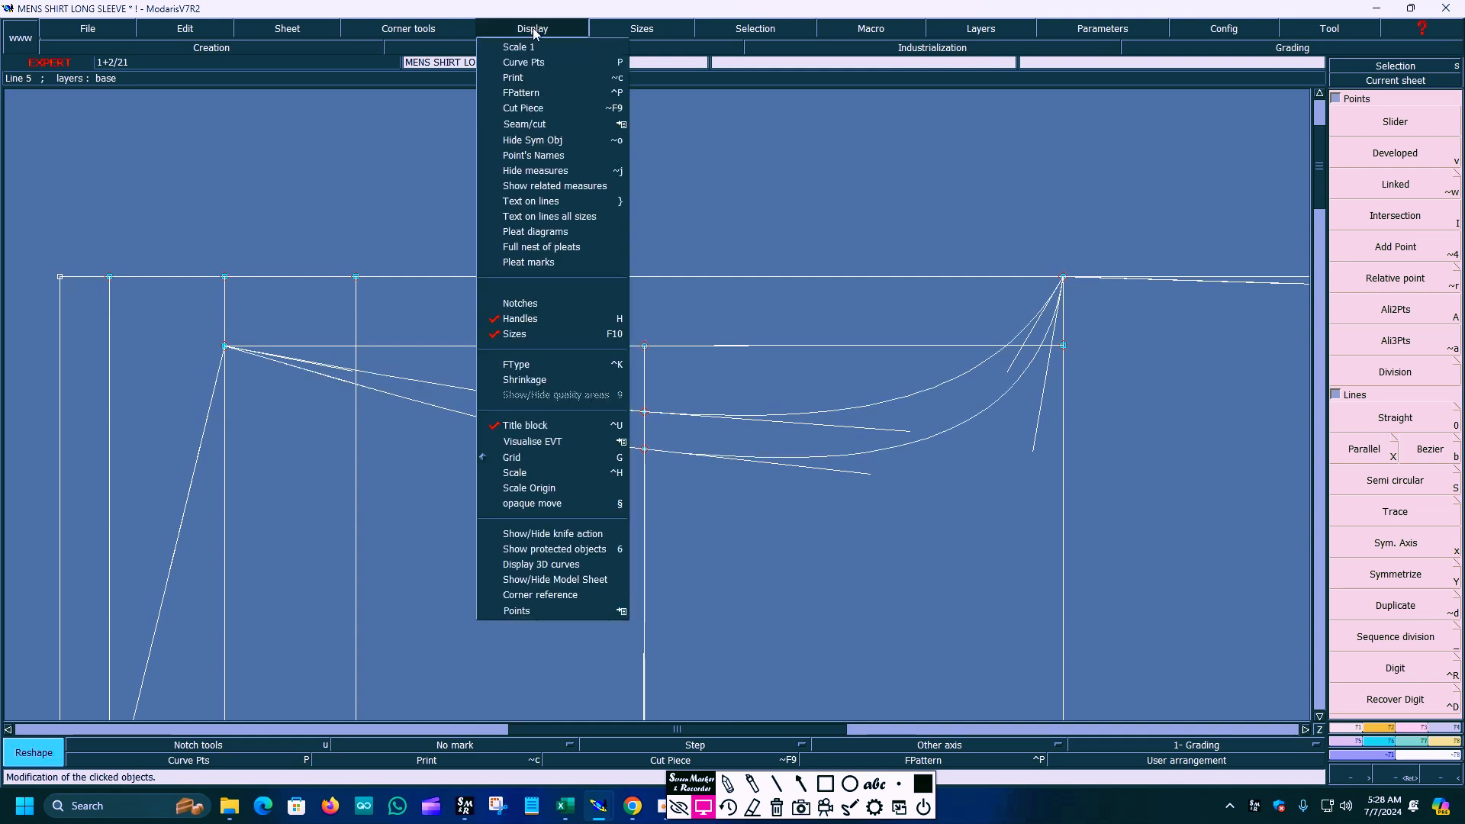
pyautogui.click(519, 326)
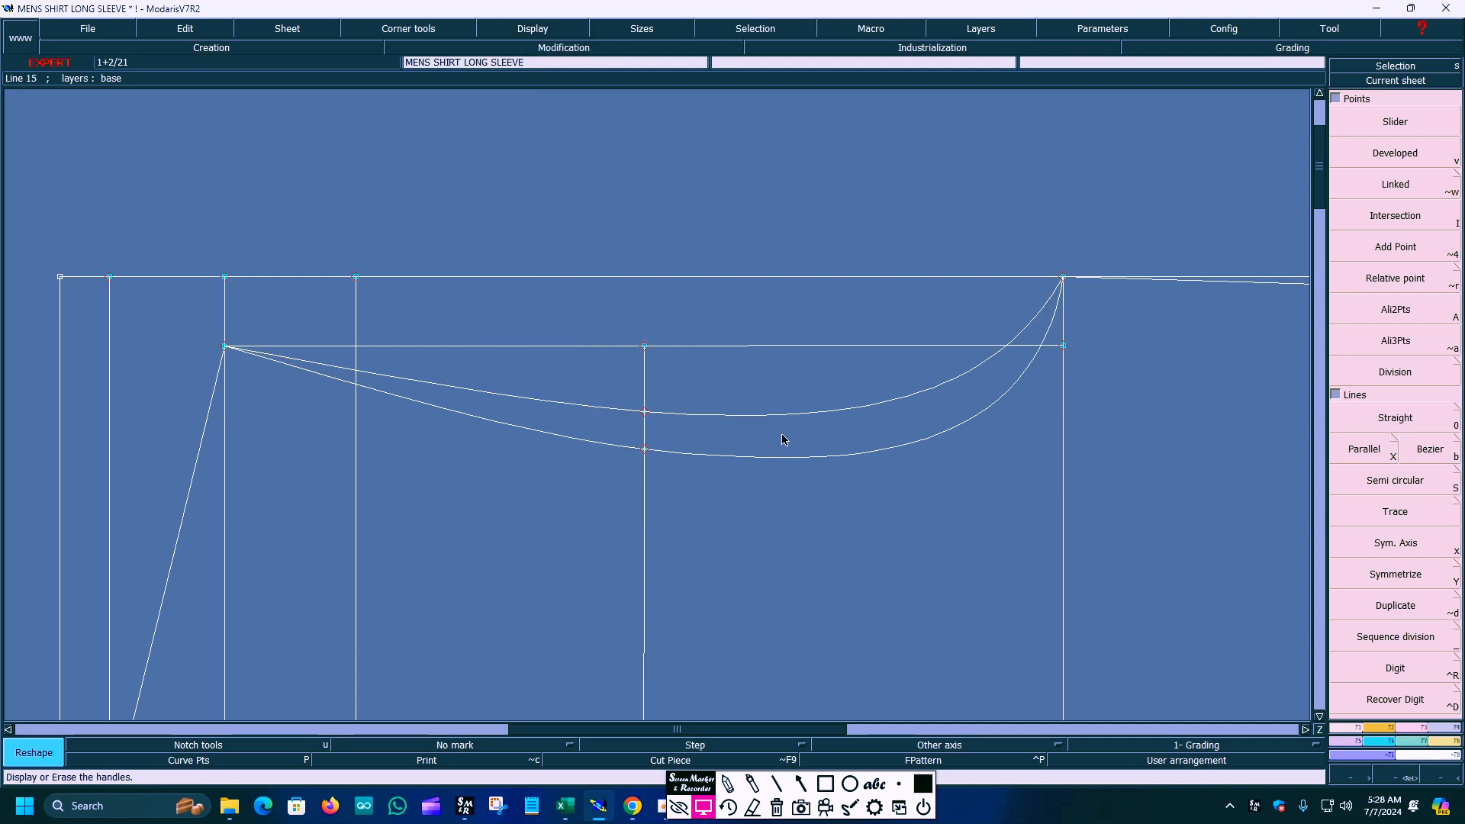
pyautogui.click(533, 29)
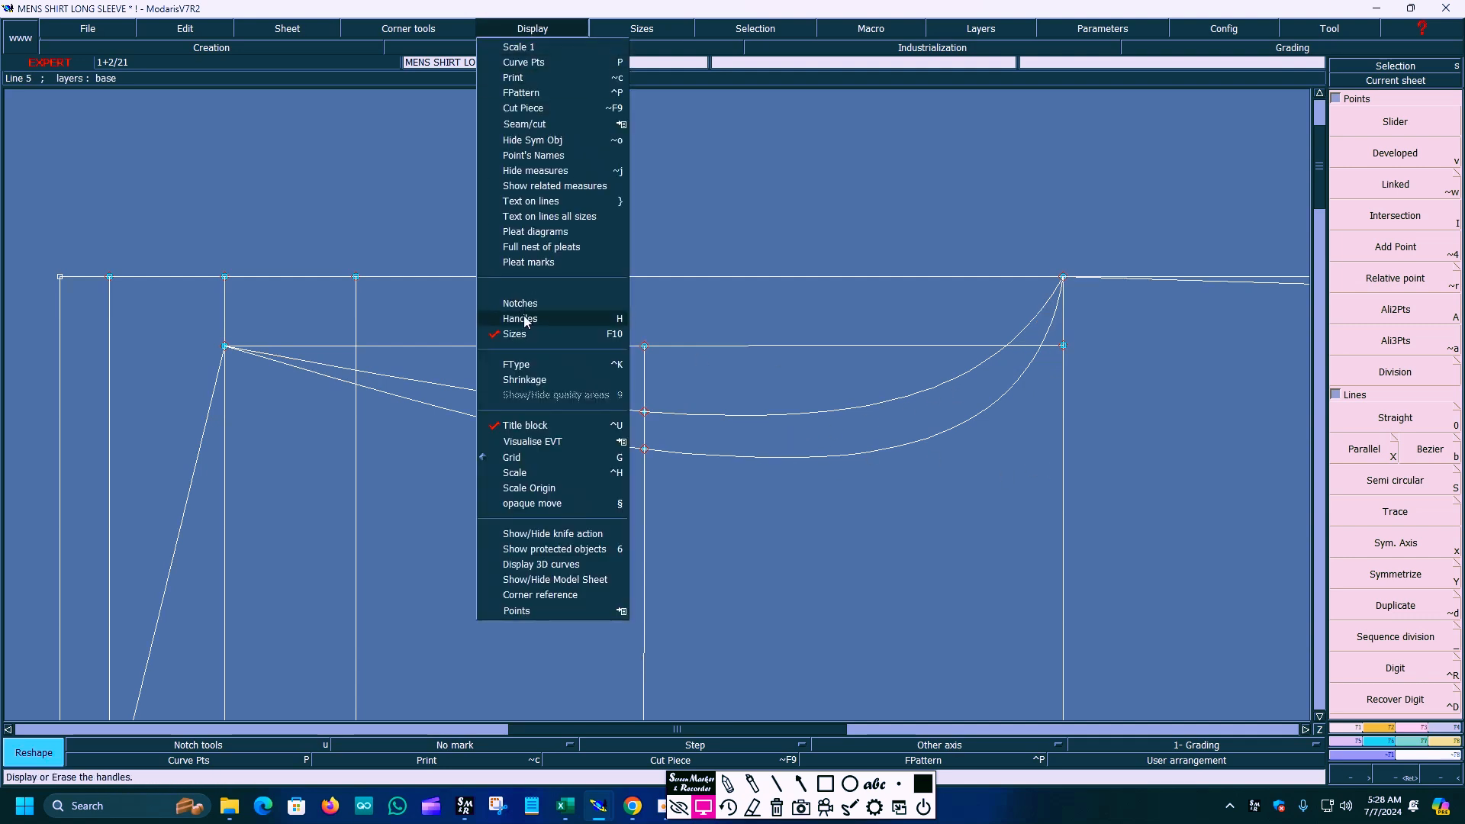
pyautogui.click(527, 326)
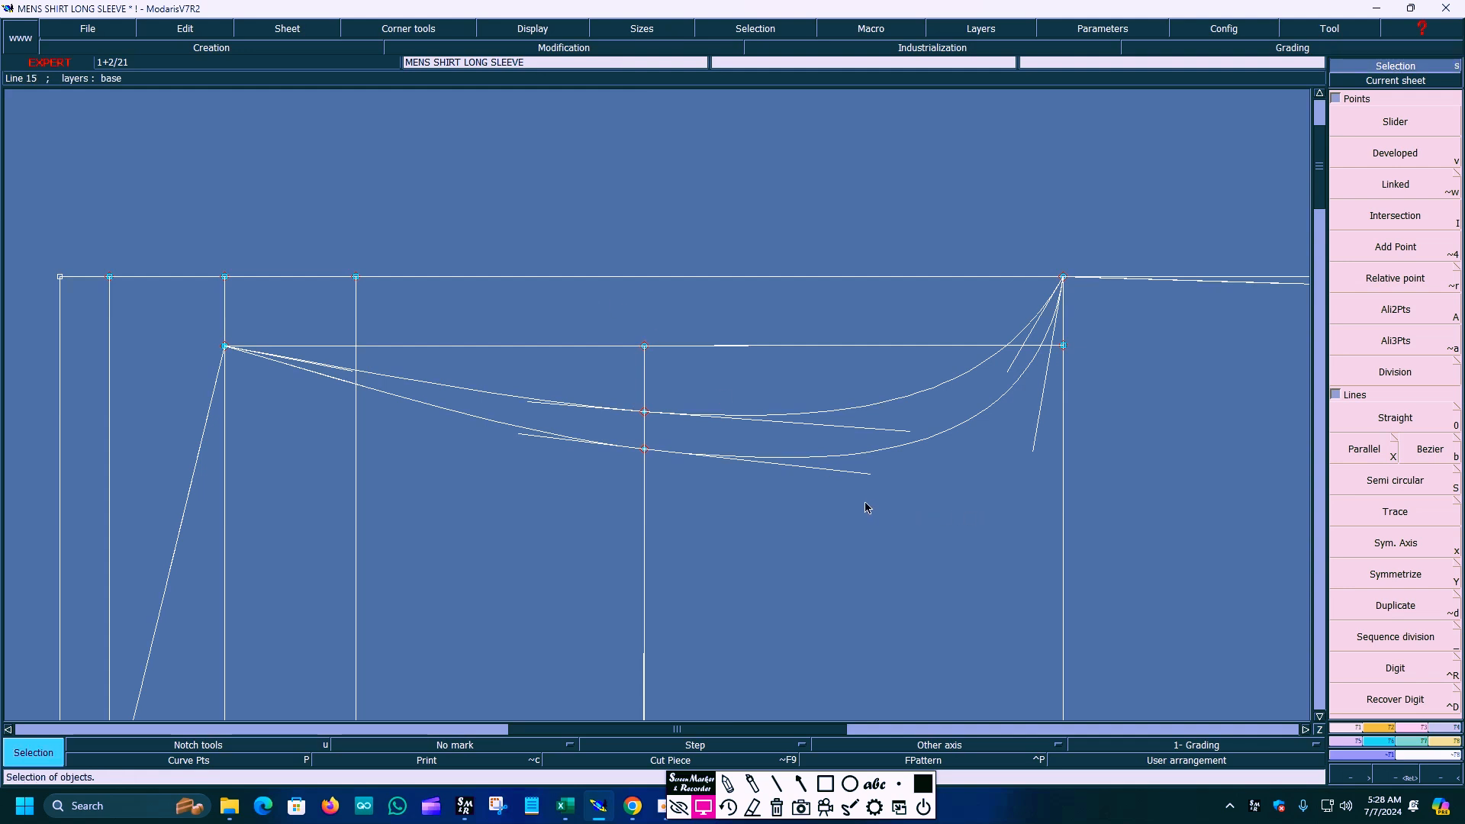
pyautogui.moveTo(866, 477); pyautogui.dragTo(863, 486)
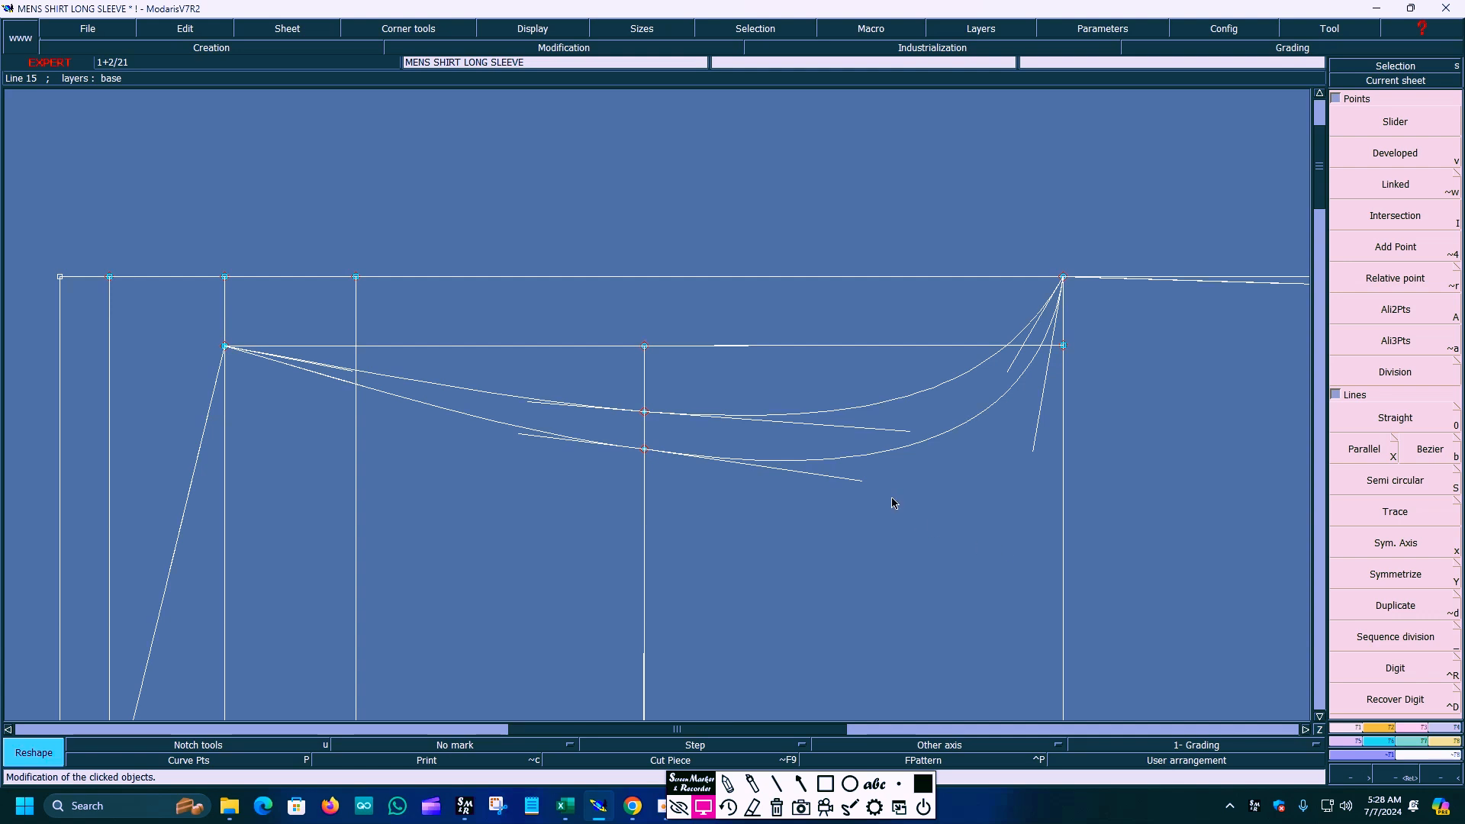
pyautogui.click(534, 28)
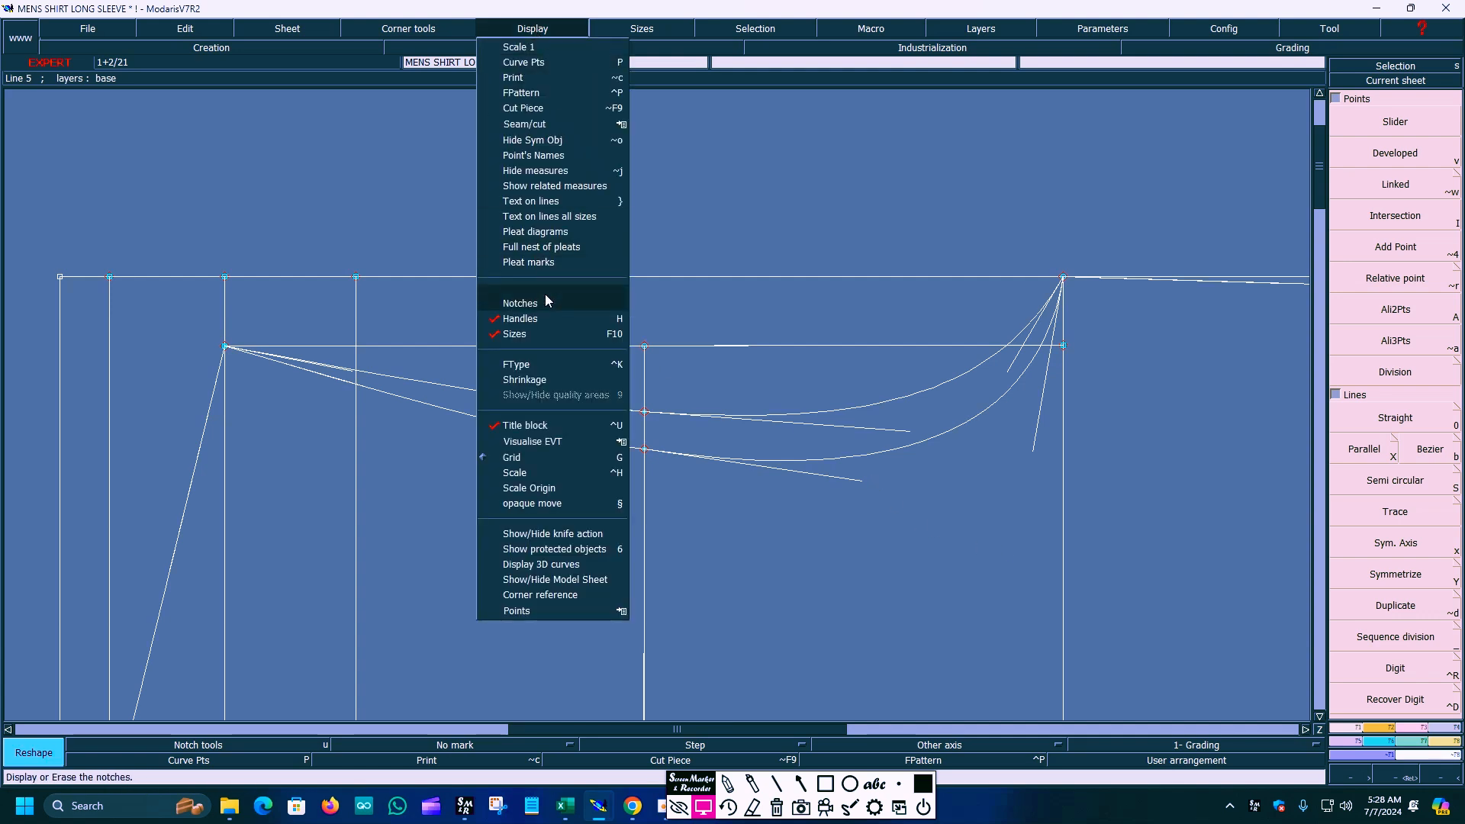
pyautogui.click(544, 324)
# Frame the neckline area of the pattern and turn on the display of curve handles.
pyautogui.press('Home')
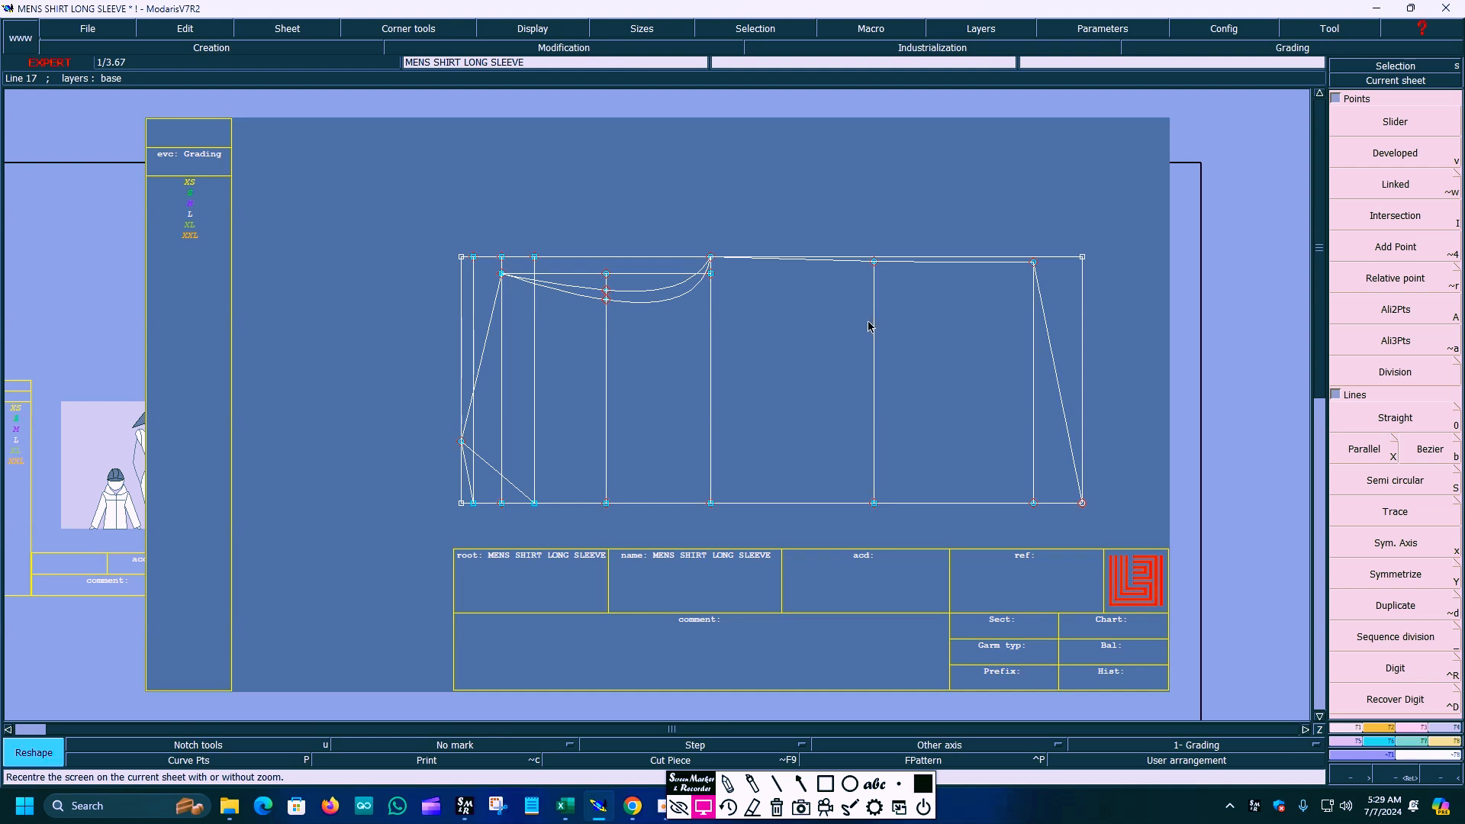
pyautogui.press('Return')
pyautogui.moveTo(361, 370); pyautogui.dragTo(774, 576)
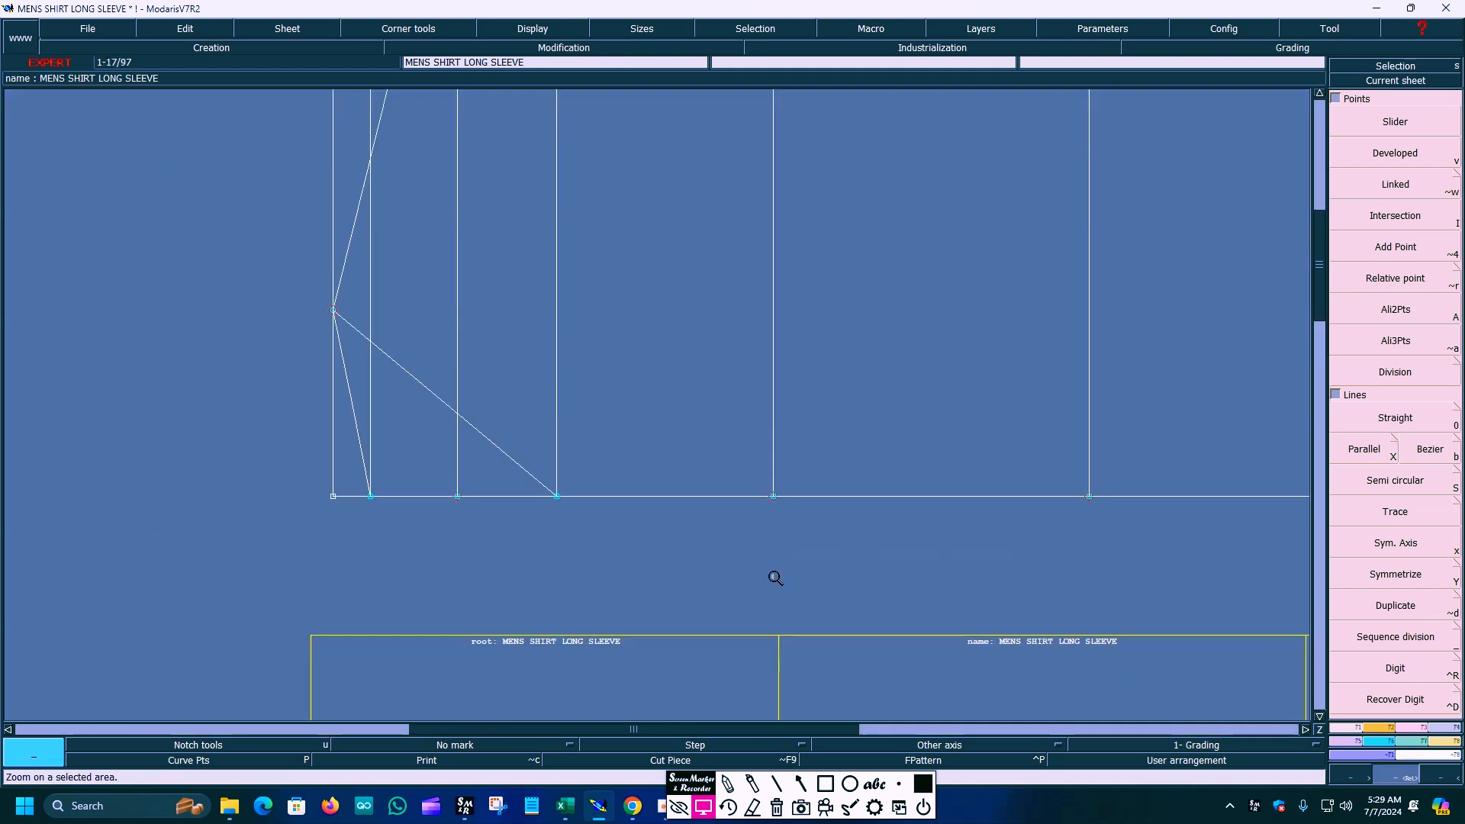
pyautogui.click(570, 27)
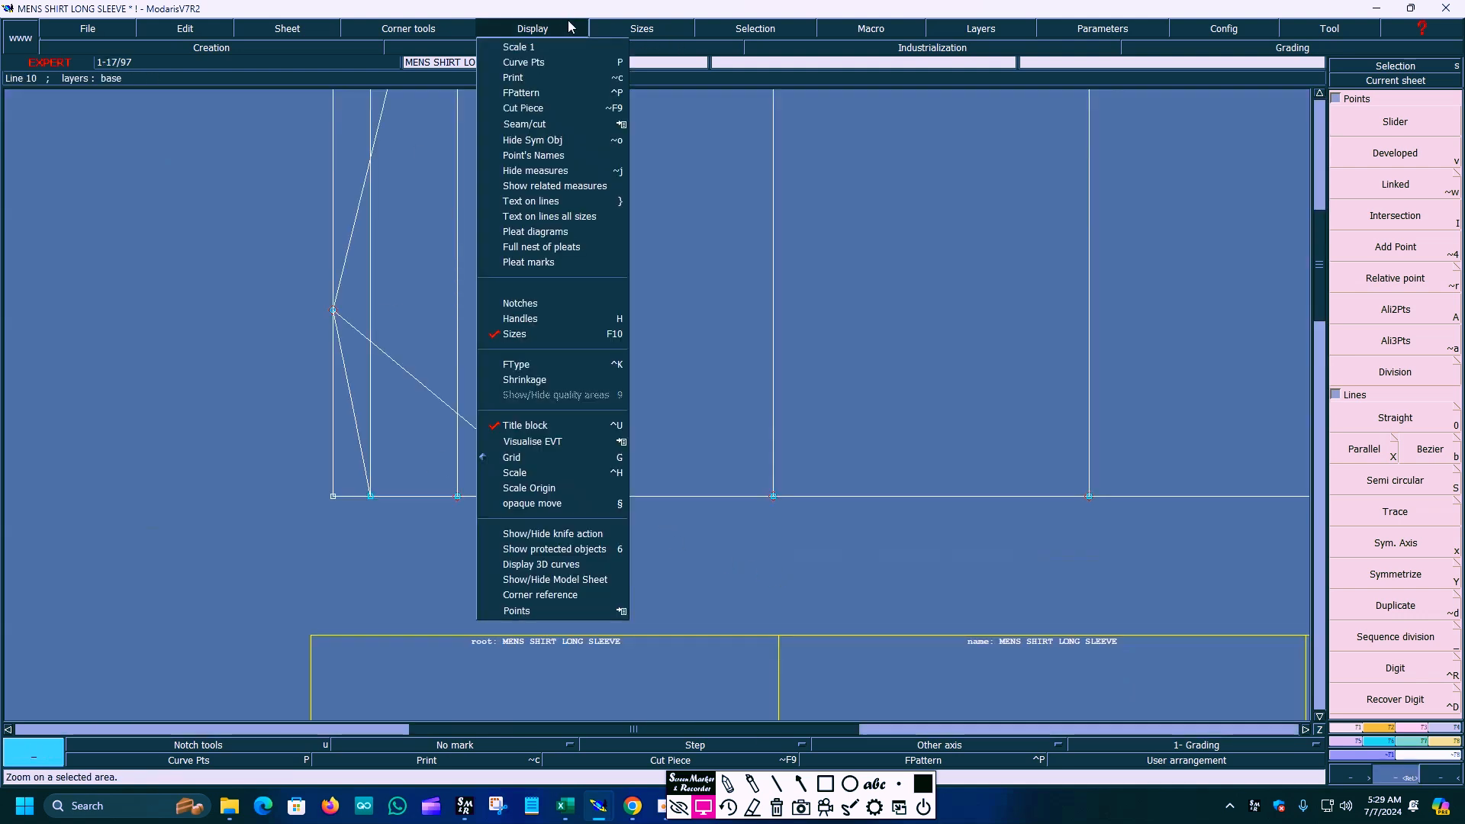
pyautogui.click(529, 321)
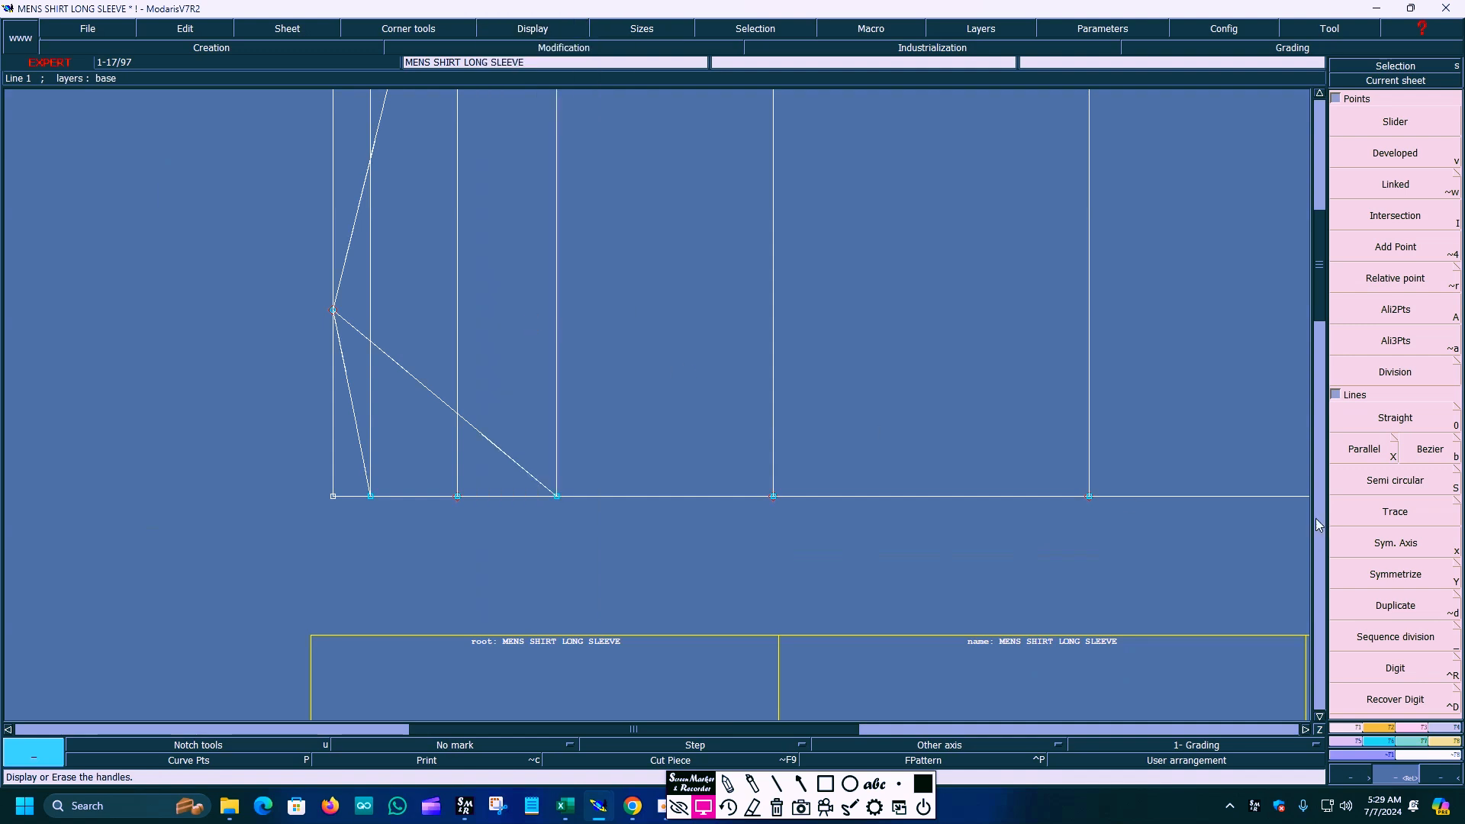
# Display the line and point modification tools, marking their group and the Reshape tool with arrows.
pyautogui.click(801, 783)
pyautogui.moveTo(783, 580)
pyautogui.mouseDown()
pyautogui.moveTo(1250, 621)
pyautogui.moveTo(1410, 713)
pyautogui.moveTo(1408, 729)
pyautogui.mouseUp()
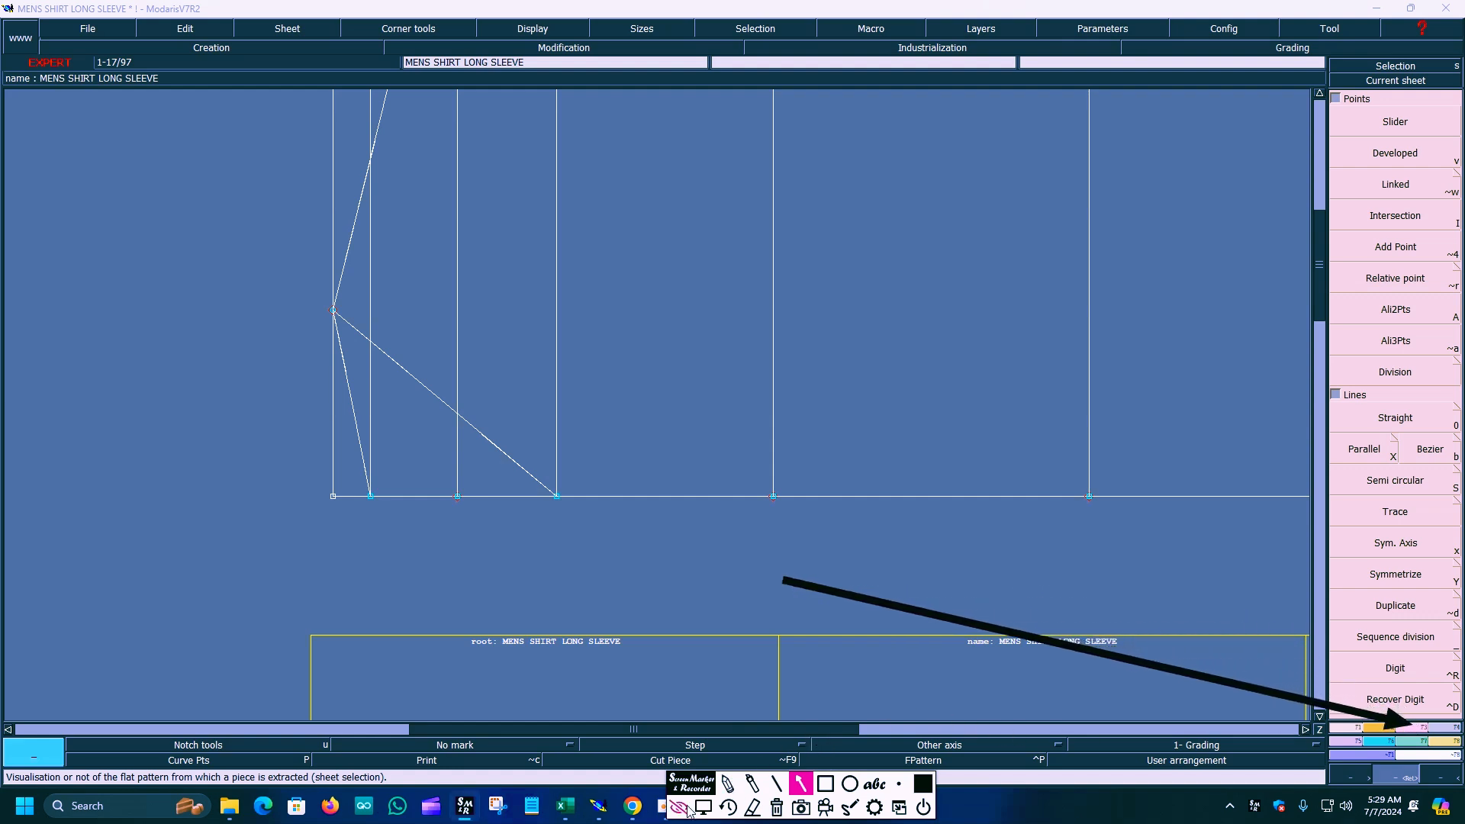
pyautogui.click(708, 807)
pyautogui.click(1415, 728)
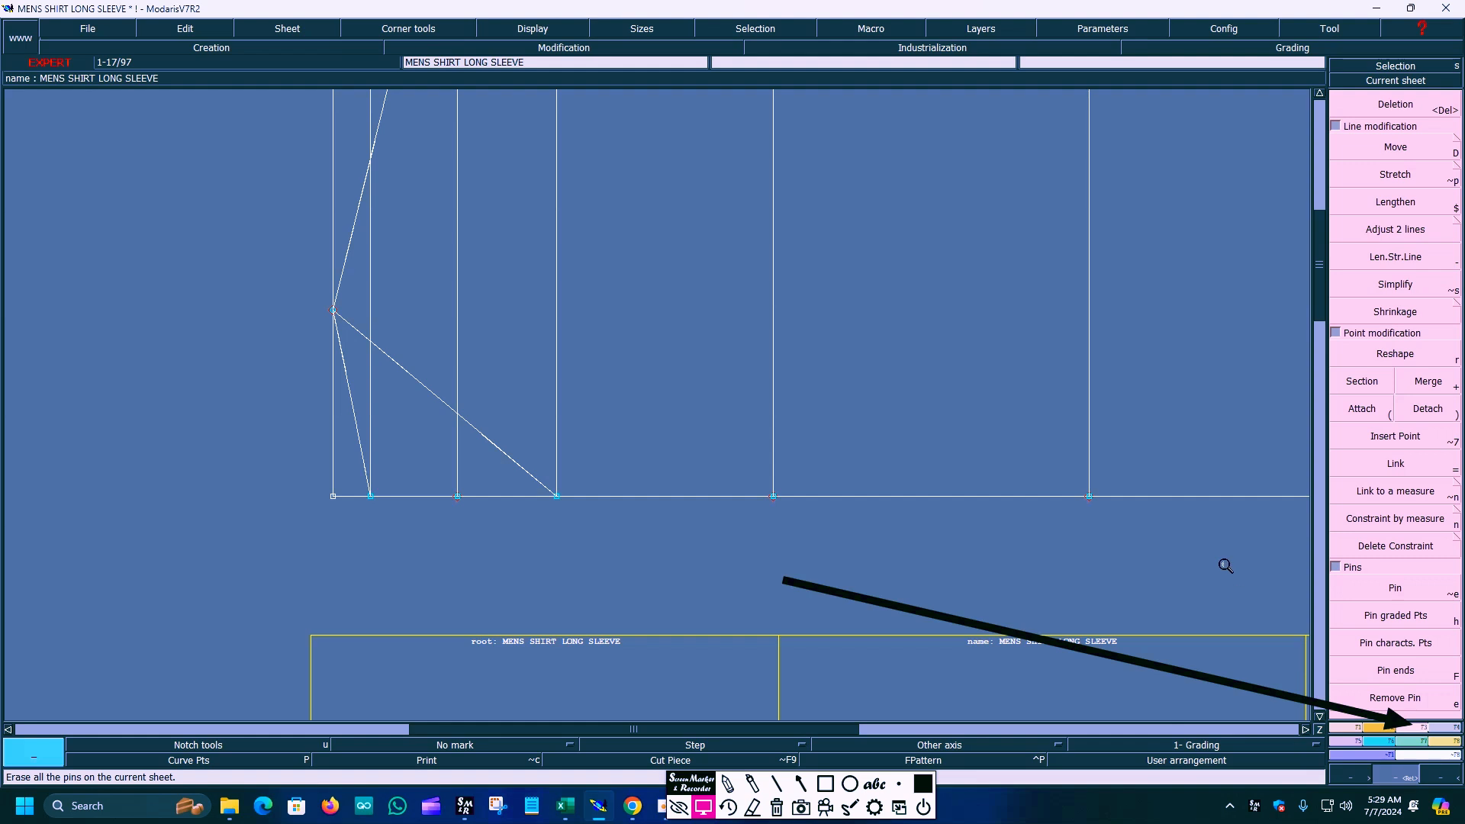
pyautogui.click(801, 786)
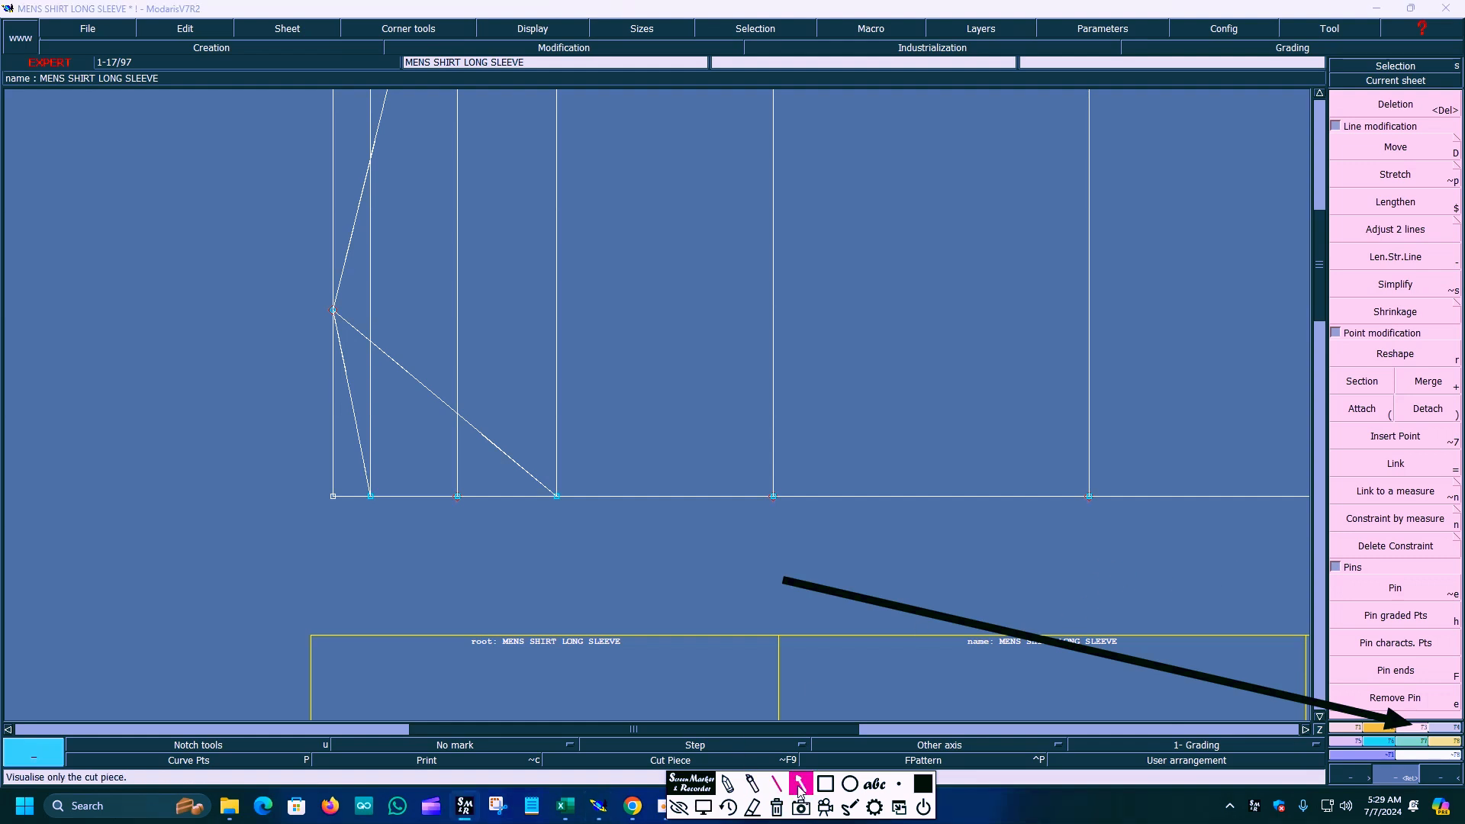
pyautogui.moveTo(786, 580)
pyautogui.mouseDown()
pyautogui.moveTo(856, 568)
pyautogui.moveTo(1370, 368)
pyautogui.mouseUp()
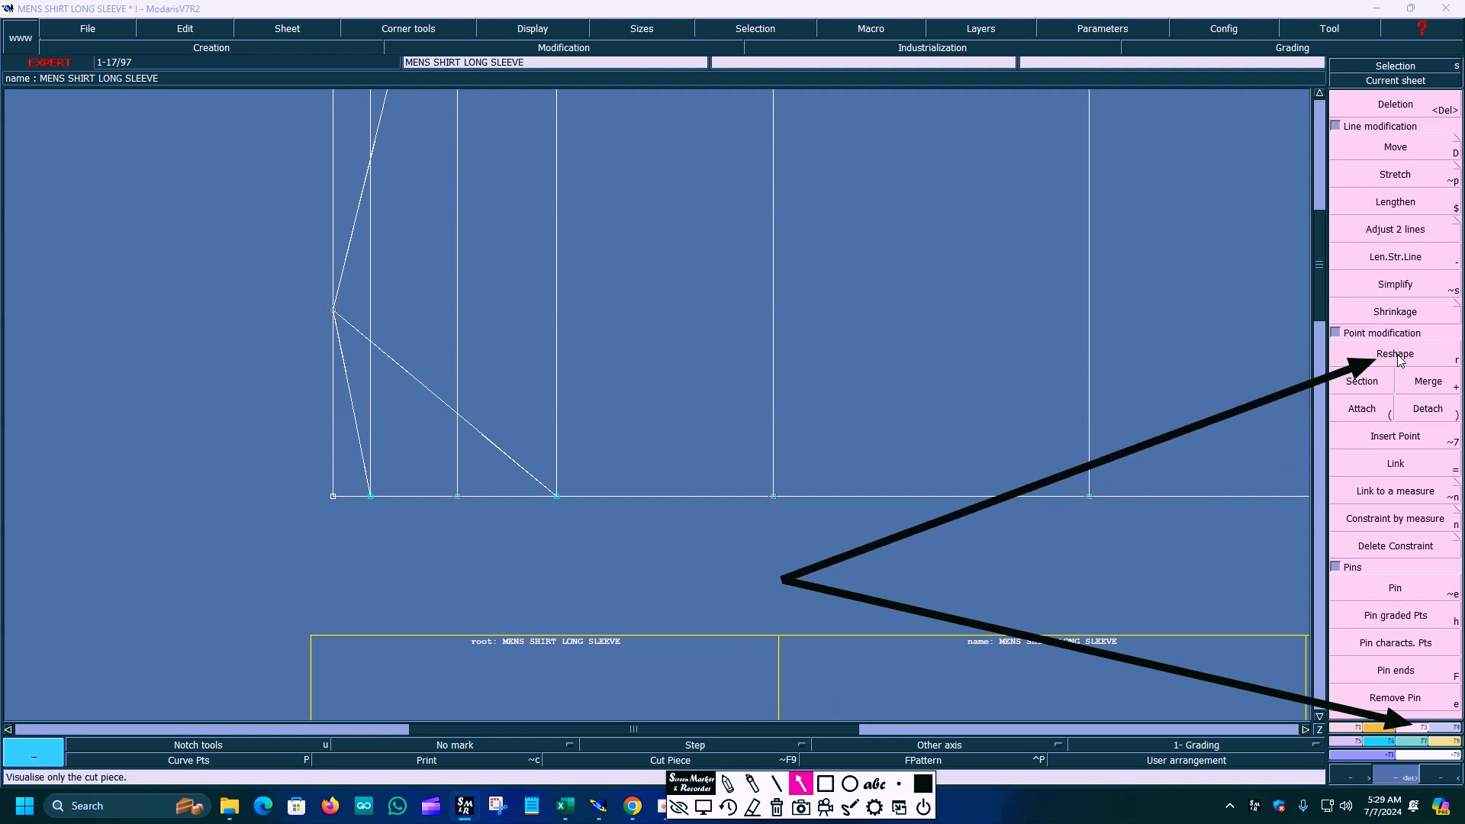
# Reshape the diagonal front neckline into a smooth rounded curve from the neck point to the centre front.
pyautogui.click(704, 806)
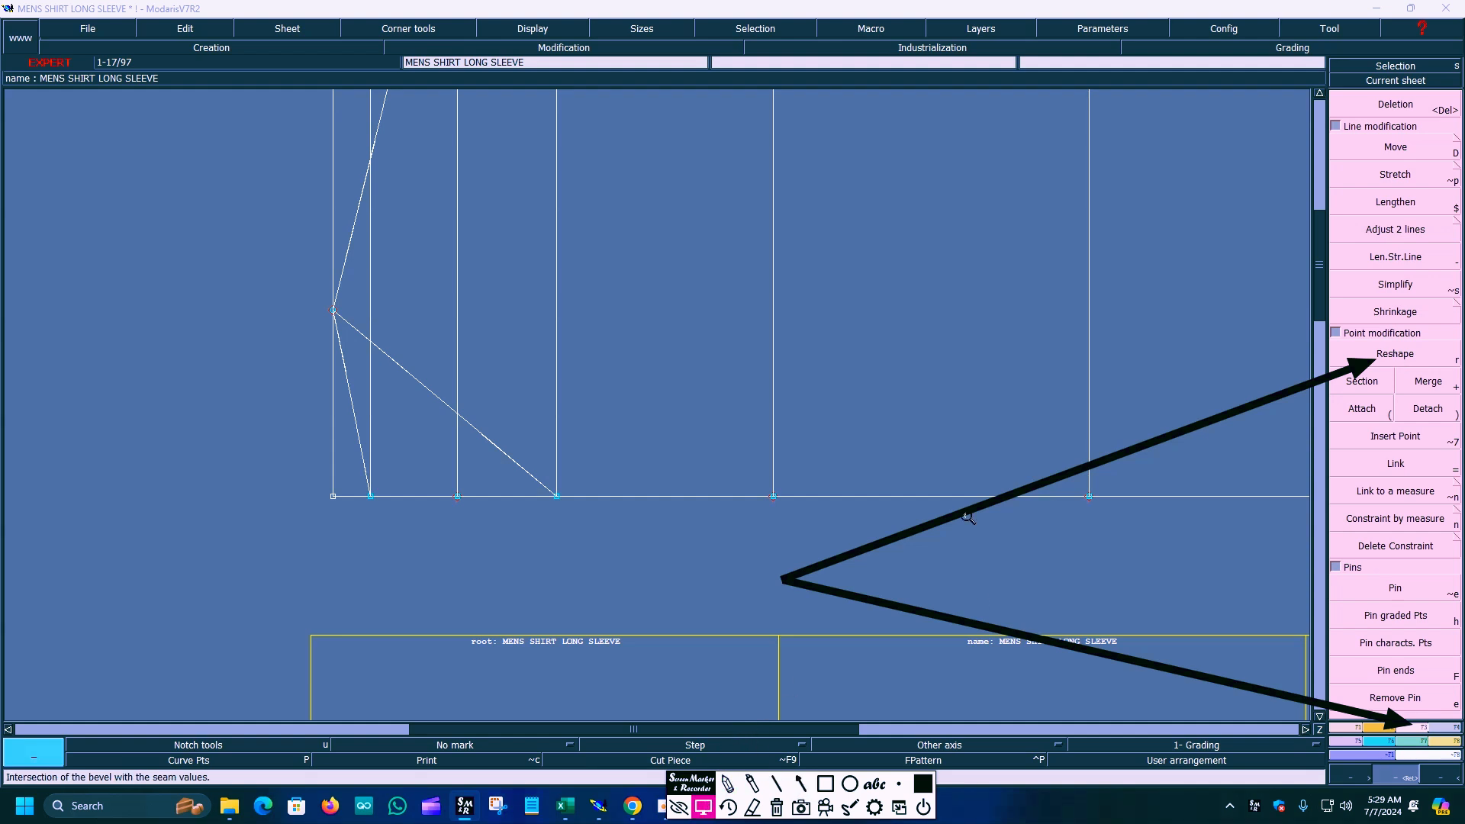
pyautogui.click(1331, 356)
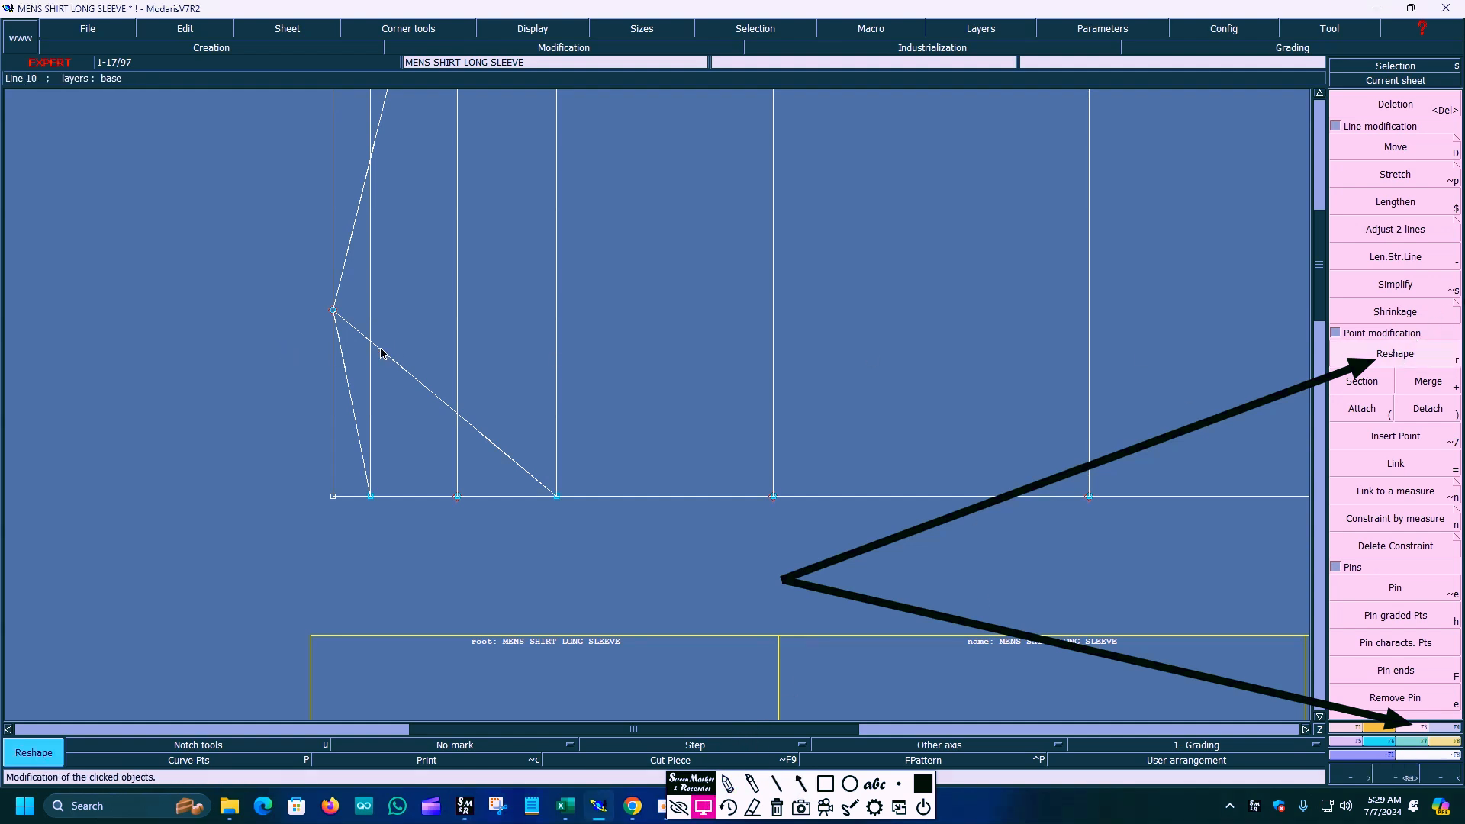
pyautogui.moveTo(381, 353); pyautogui.dragTo(524, 310)
pyautogui.moveTo(539, 402); pyautogui.dragTo(551, 387)
pyautogui.moveTo(517, 318); pyautogui.dragTo(505, 318)
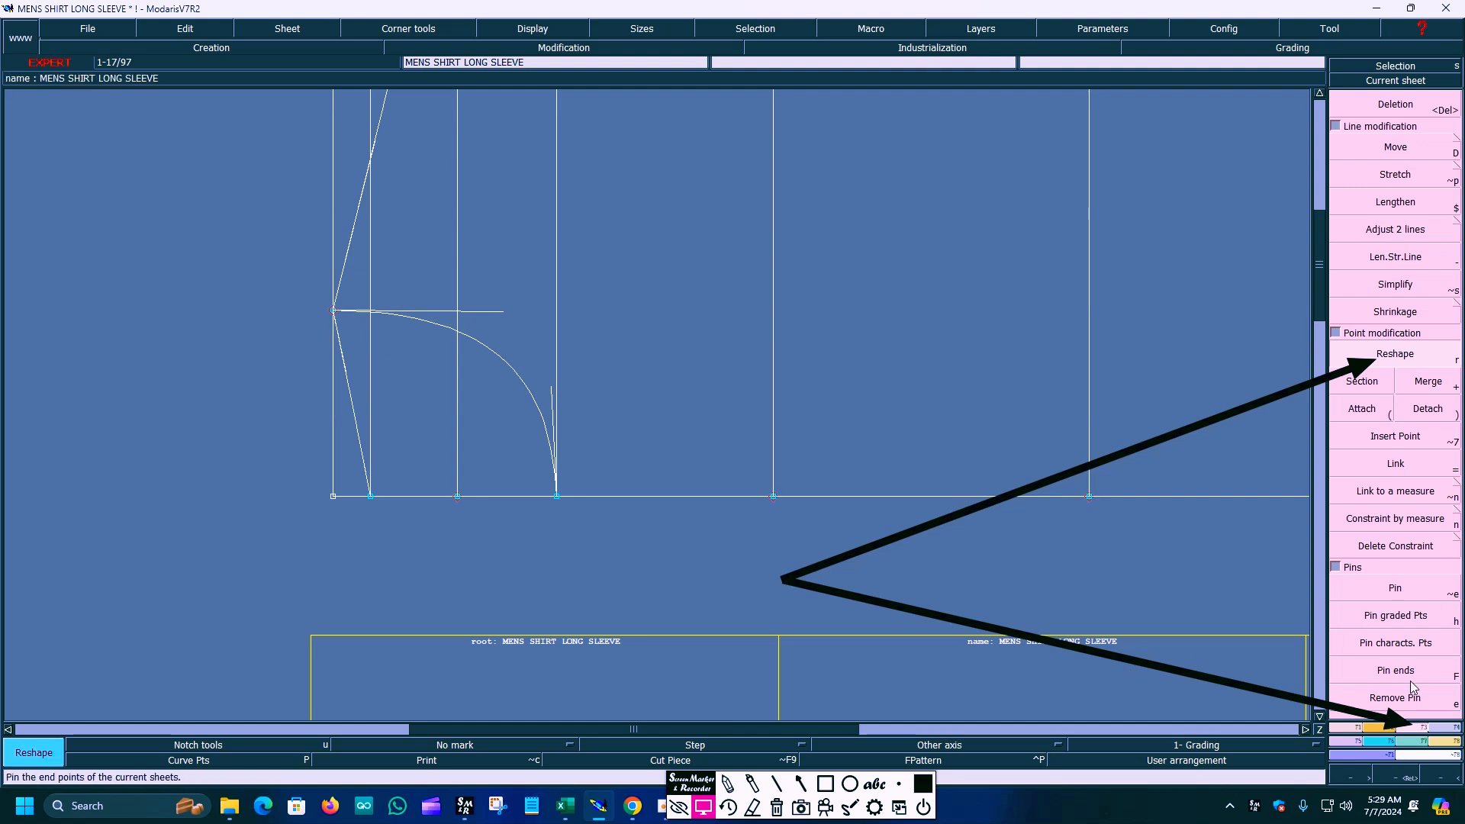
# Hide the curve handles and clear the annotation arrows.
pyautogui.click(546, 36)
pyautogui.click(526, 318)
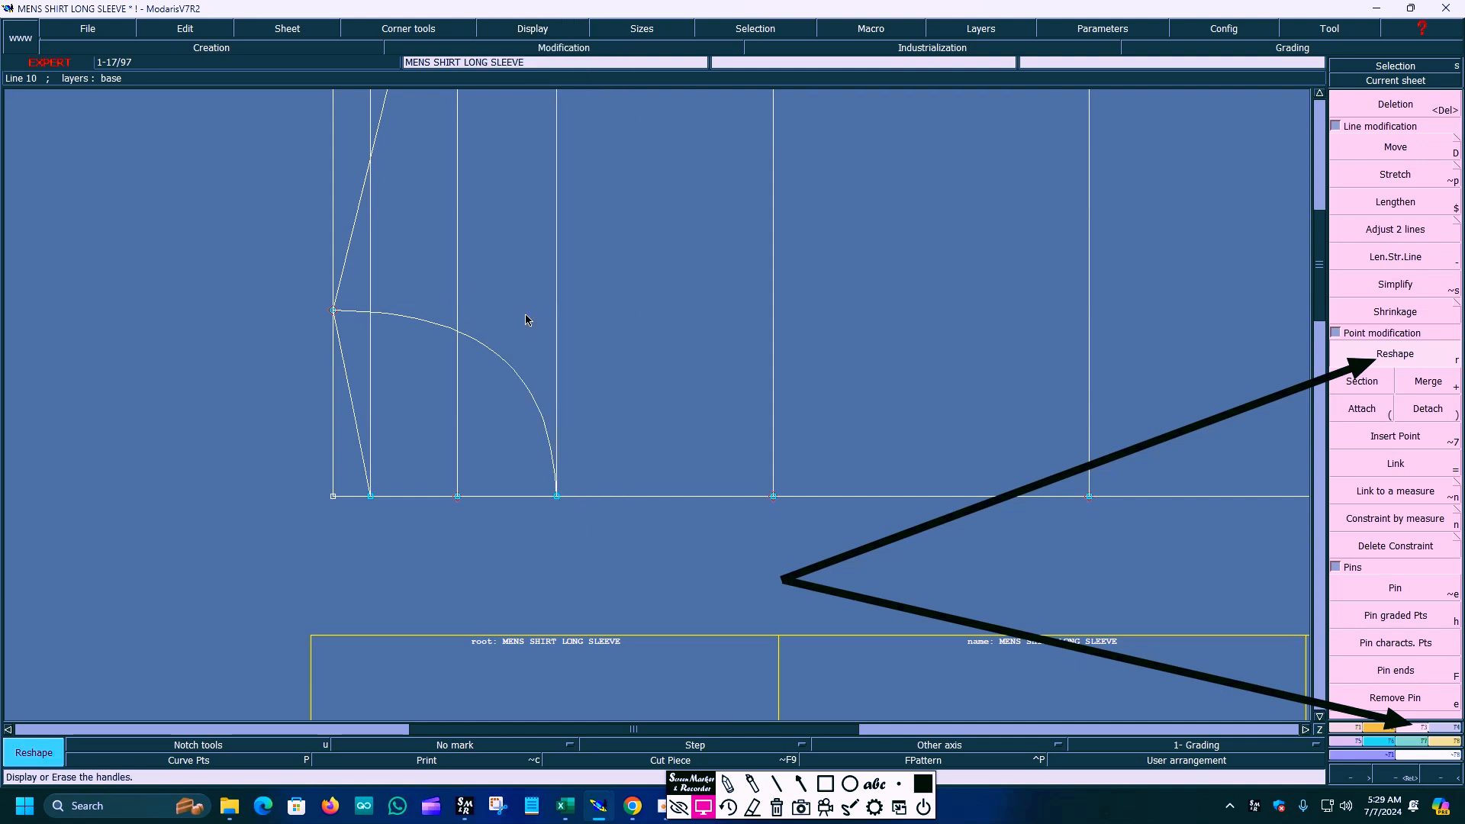
pyautogui.click(775, 806)
pyautogui.click(762, 783)
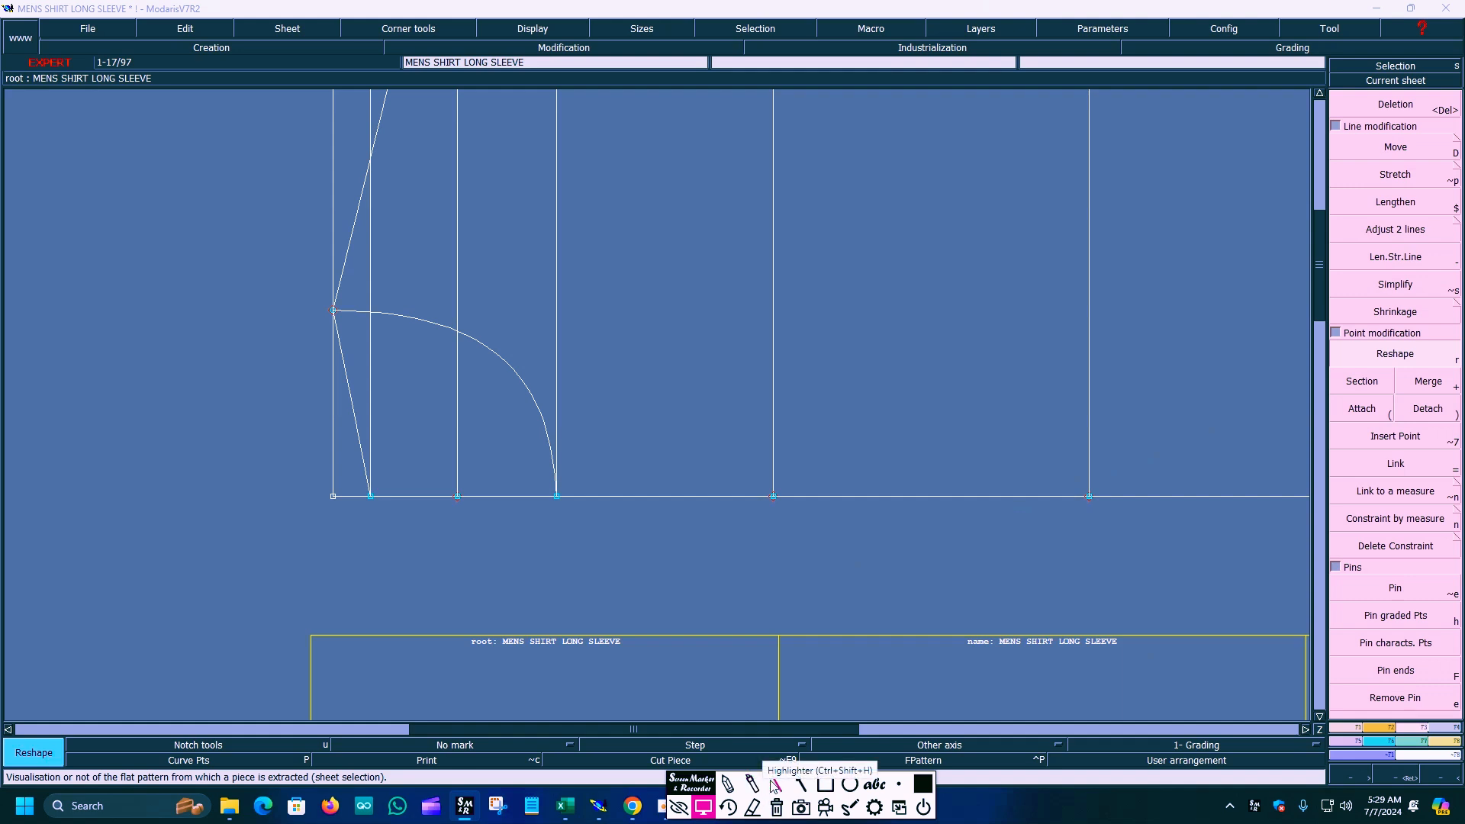
# Mark the F1 tool group with an arrow and display the point and line creation tools.
pyautogui.click(799, 785)
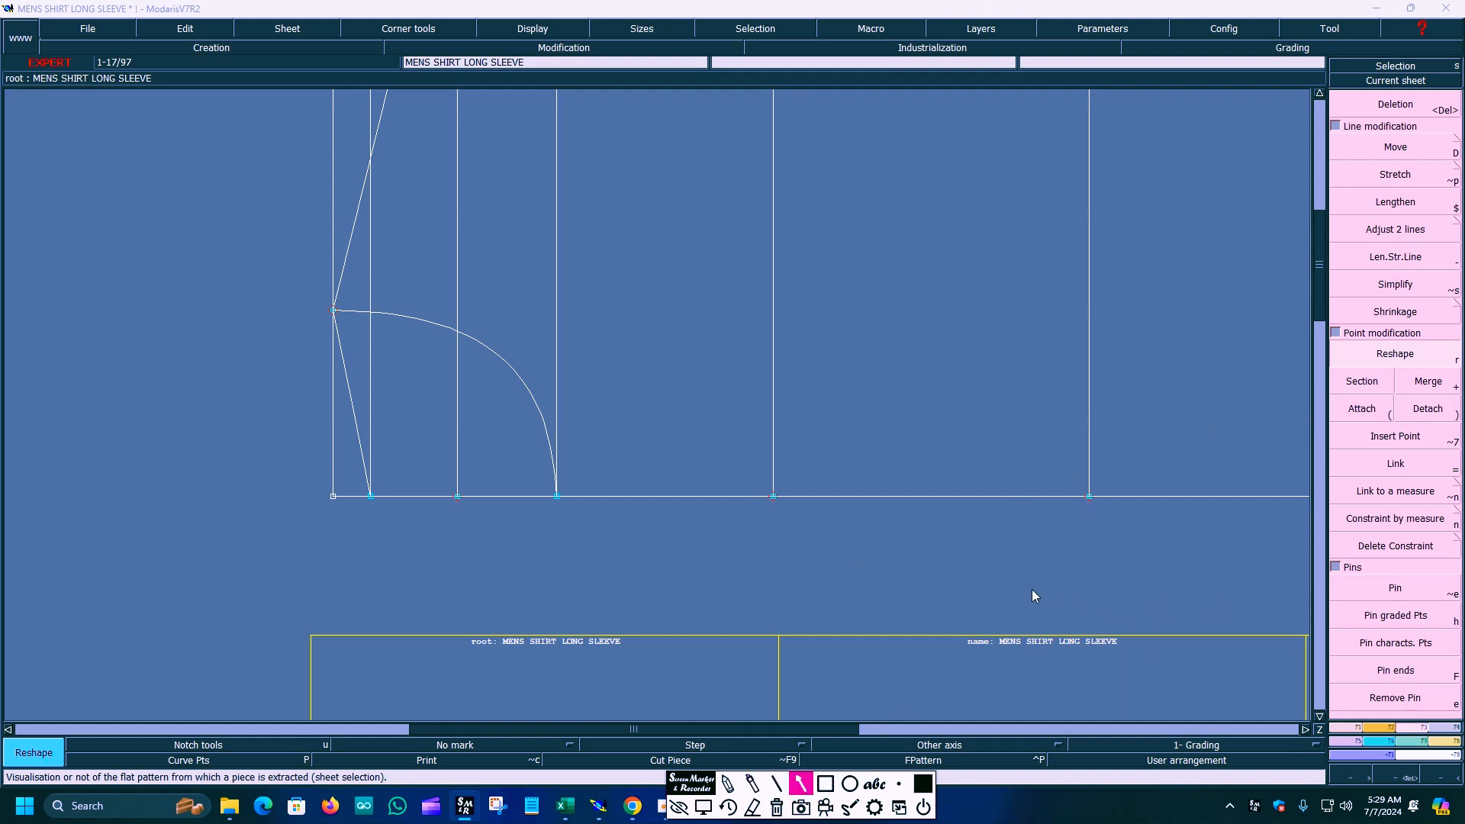
pyautogui.moveTo(989, 573)
pyautogui.mouseDown()
pyautogui.moveTo(1144, 615)
pyautogui.moveTo(1344, 722)
pyautogui.mouseUp()
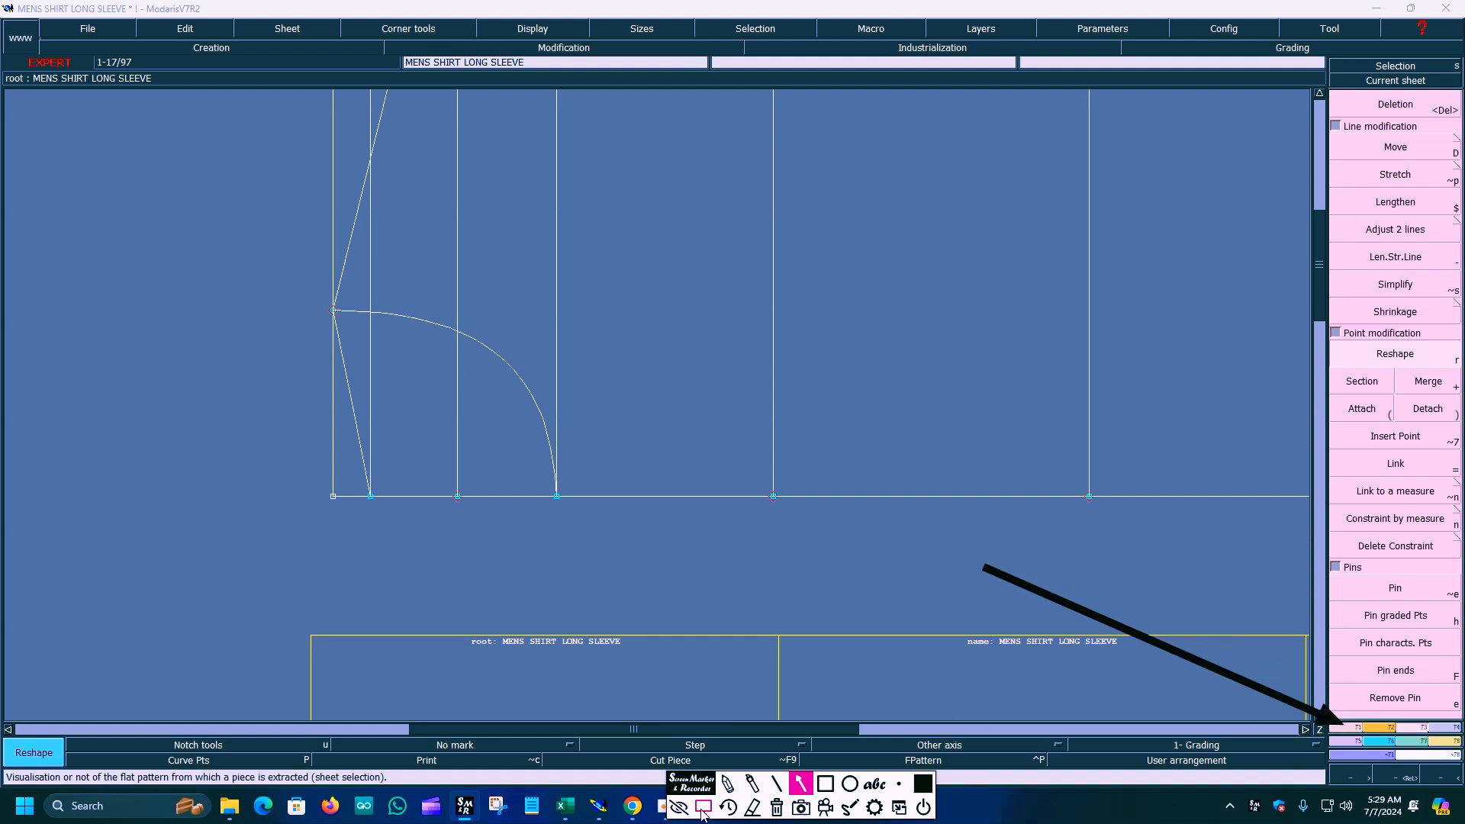
pyautogui.click(703, 809)
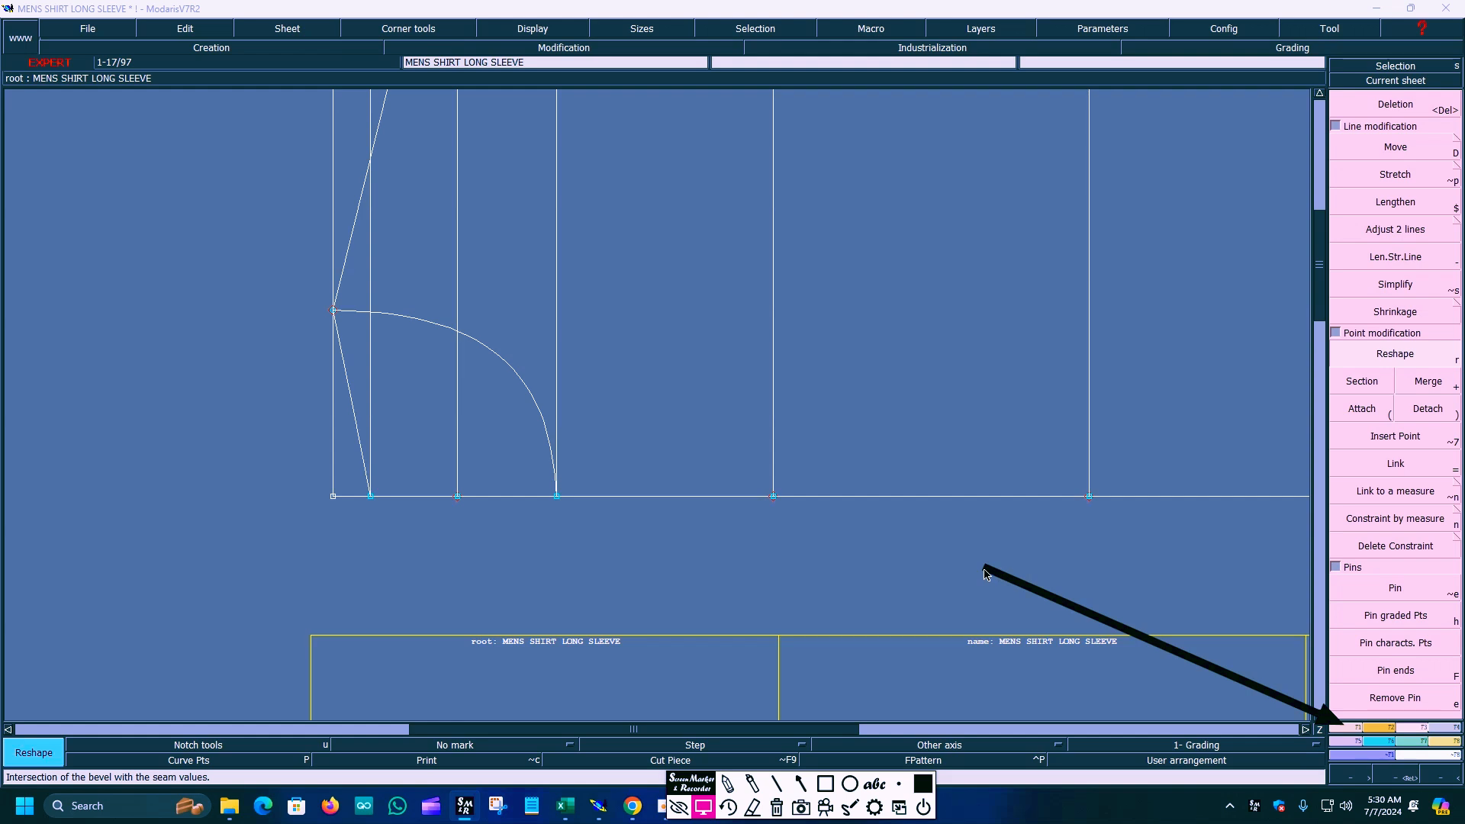
pyautogui.click(799, 784)
pyautogui.moveTo(976, 564); pyautogui.dragTo(985, 565)
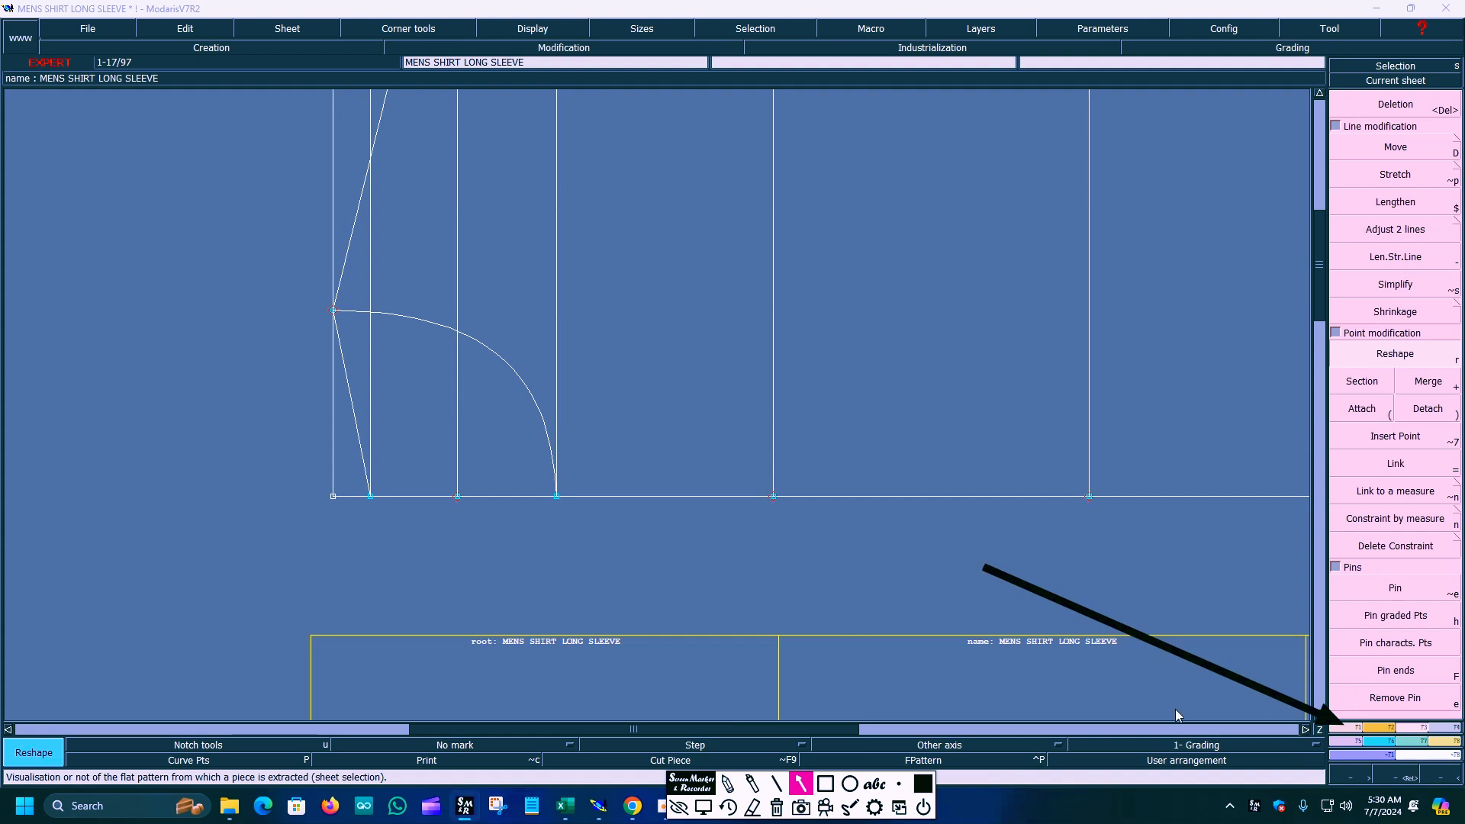
pyautogui.click(703, 807)
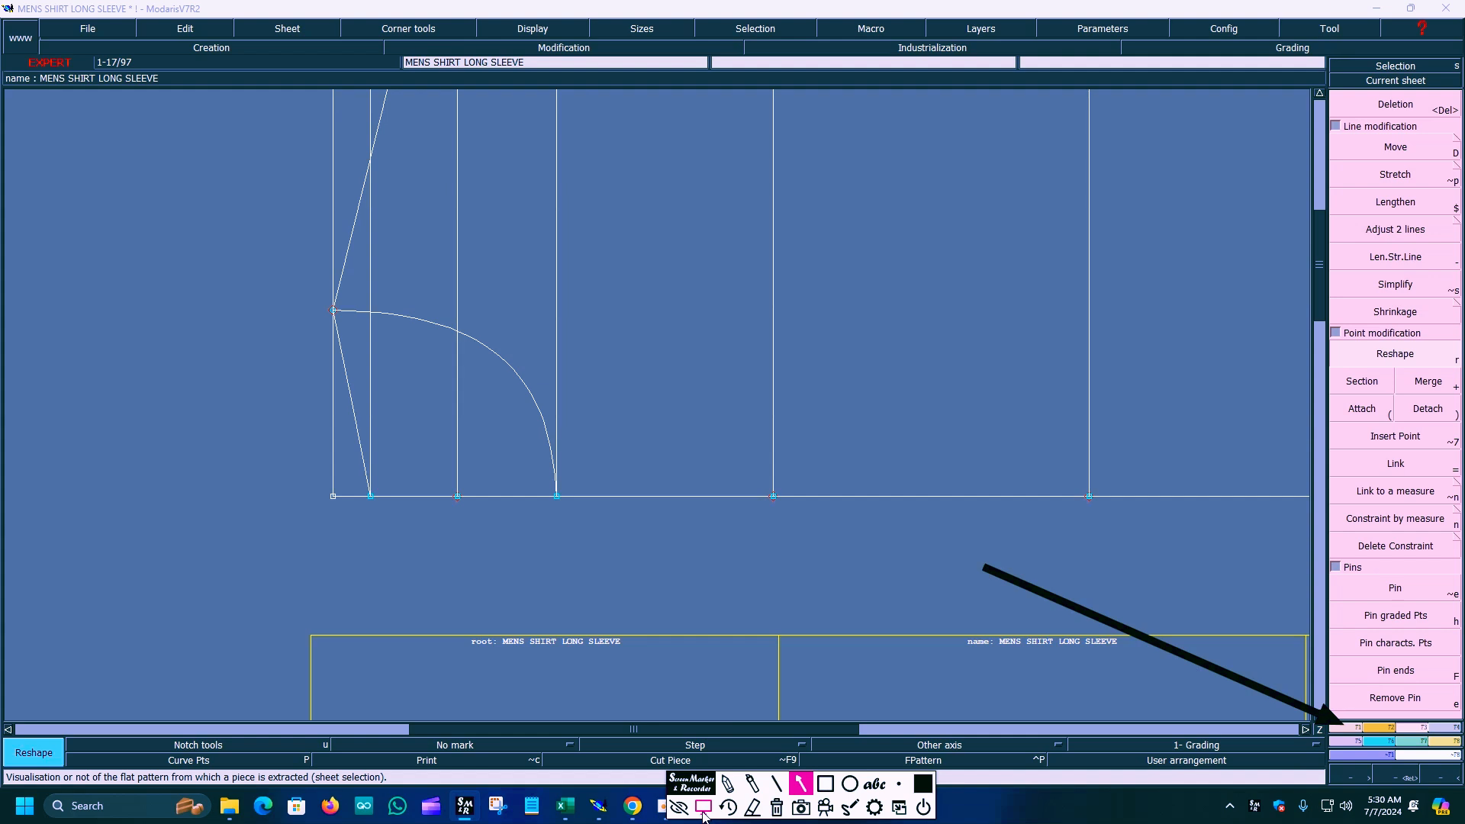
pyautogui.click(1359, 731)
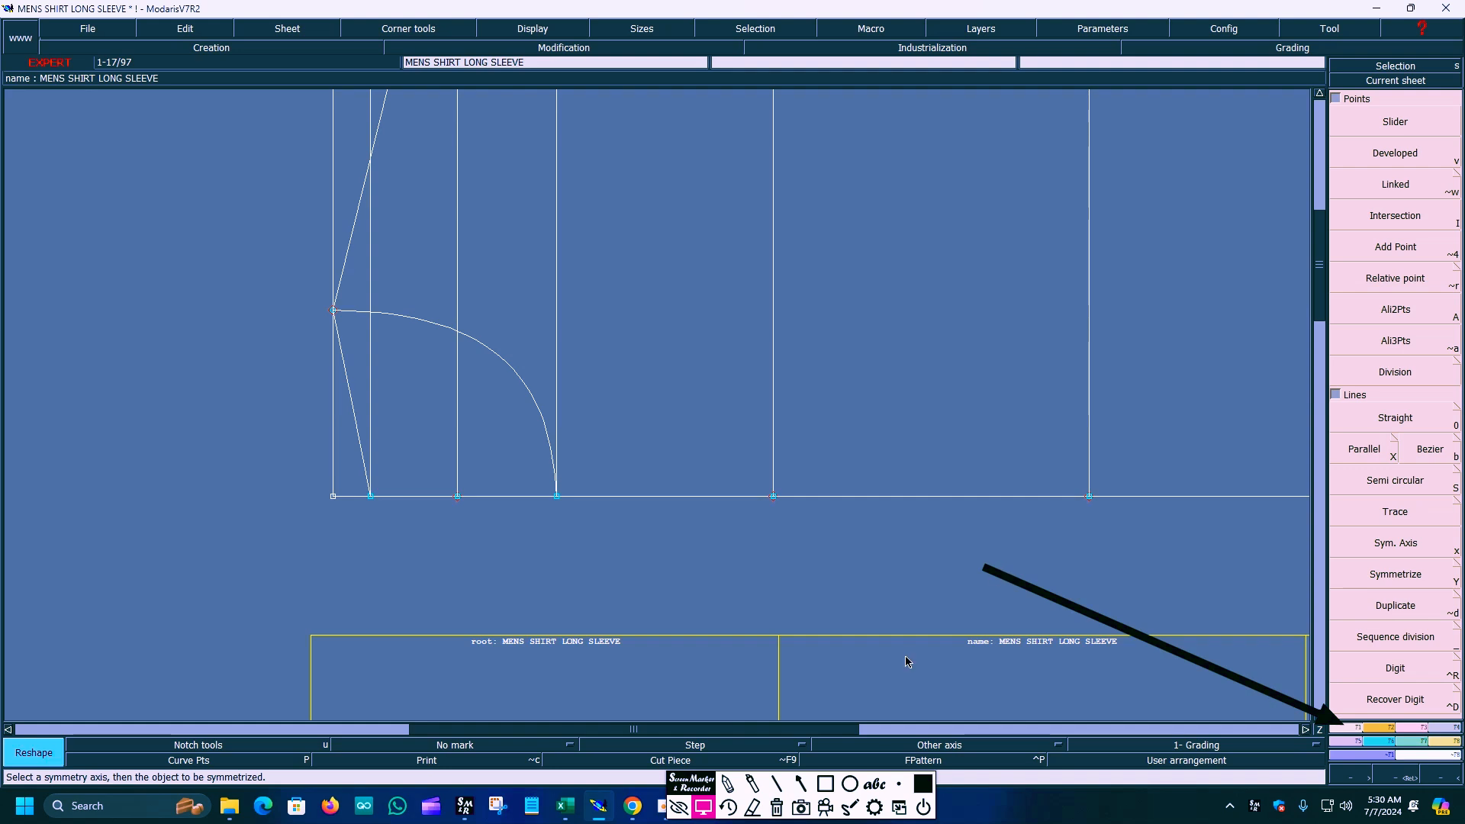
# Open the Parallel/Symmetry options, mark them with arrows, and enable Curve with constraint alongside All sizes precision.
pyautogui.click(798, 785)
pyautogui.moveTo(986, 568)
pyautogui.mouseDown()
pyautogui.moveTo(1216, 533)
pyautogui.moveTo(1381, 448)
pyautogui.mouseUp()
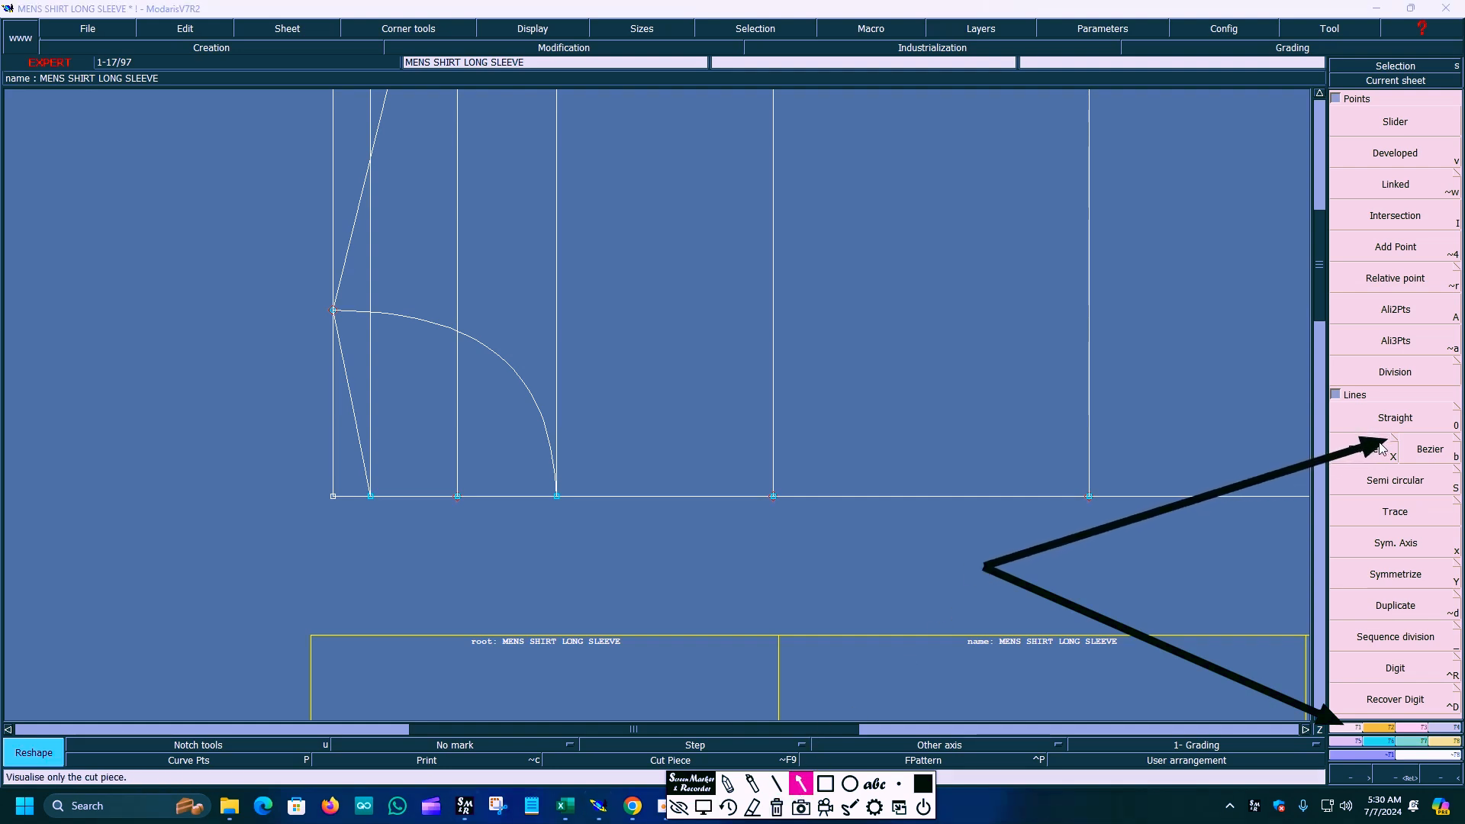
pyautogui.click(706, 810)
pyautogui.click(1394, 450)
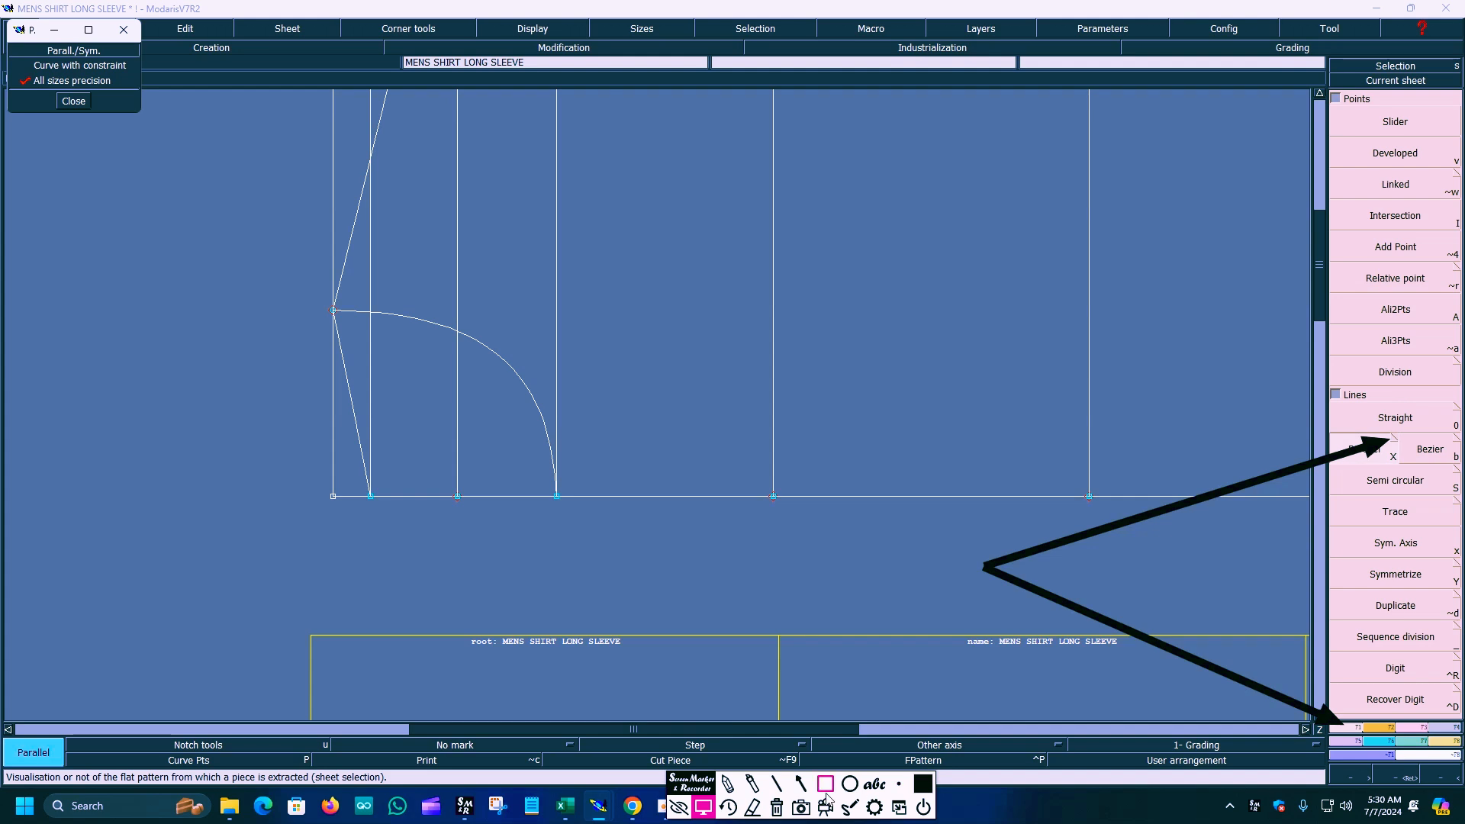
pyautogui.click(800, 784)
pyautogui.moveTo(984, 567)
pyautogui.mouseDown()
pyautogui.moveTo(136, 93)
pyautogui.moveTo(77, 77)
pyautogui.mouseUp()
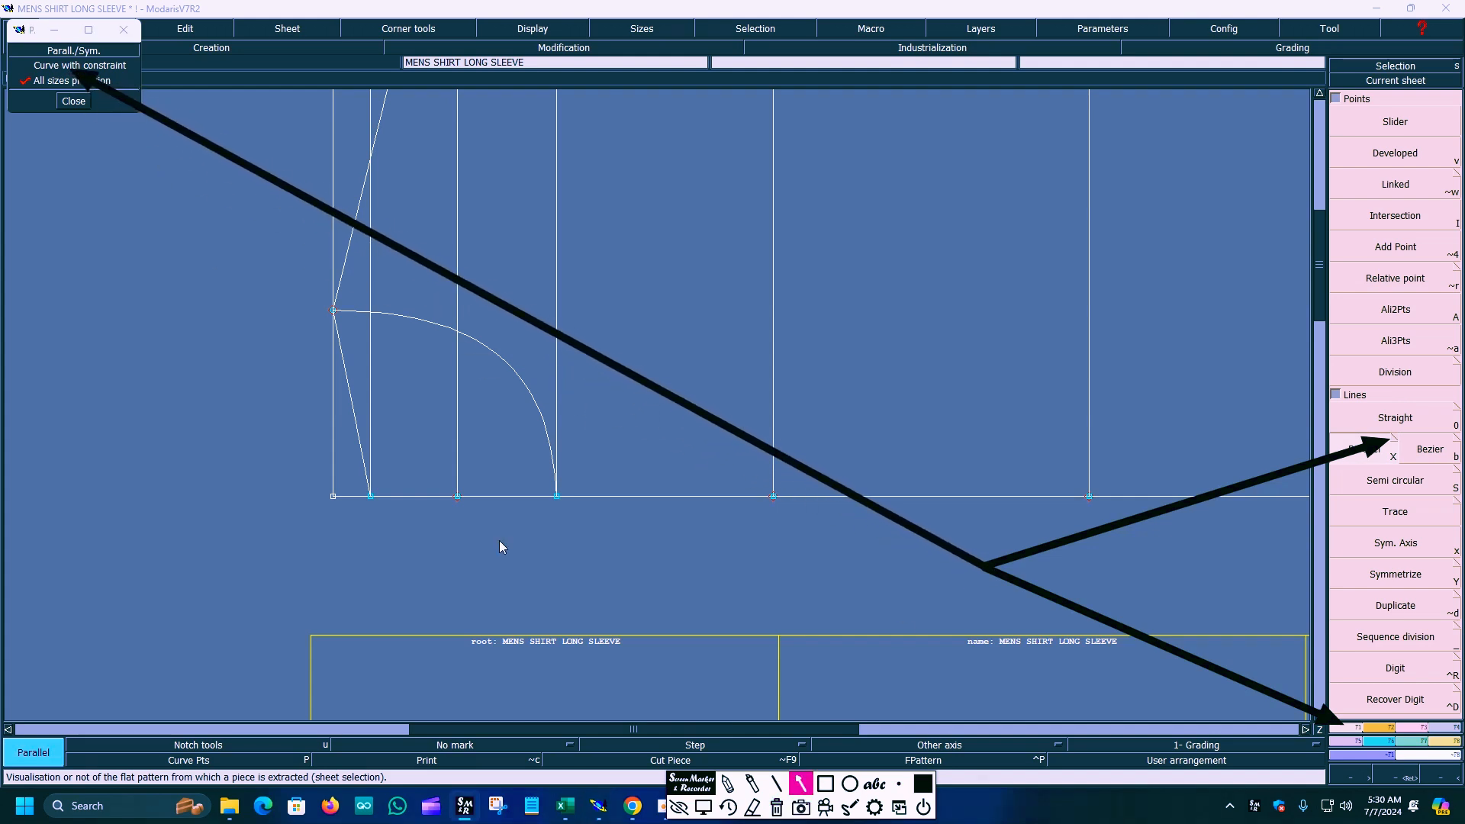
pyautogui.click(702, 806)
pyautogui.click(37, 67)
pyautogui.click(51, 82)
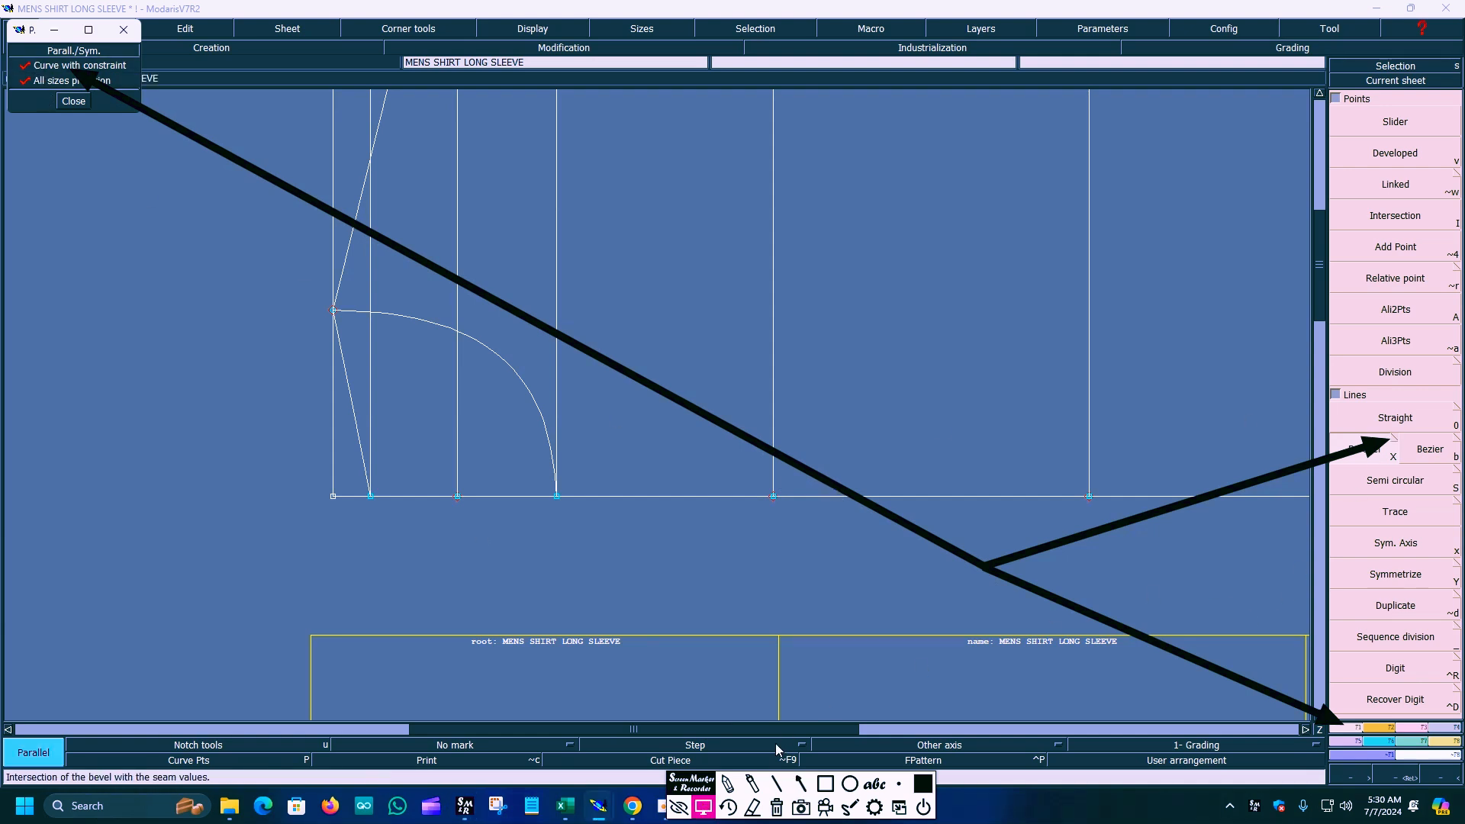
# Create a symmetry axis along the shoulder line starting at the neck point, marking the Sym. Axis tool and the axis with arrows.
pyautogui.click(800, 784)
pyautogui.moveTo(981, 565); pyautogui.dragTo(1361, 551)
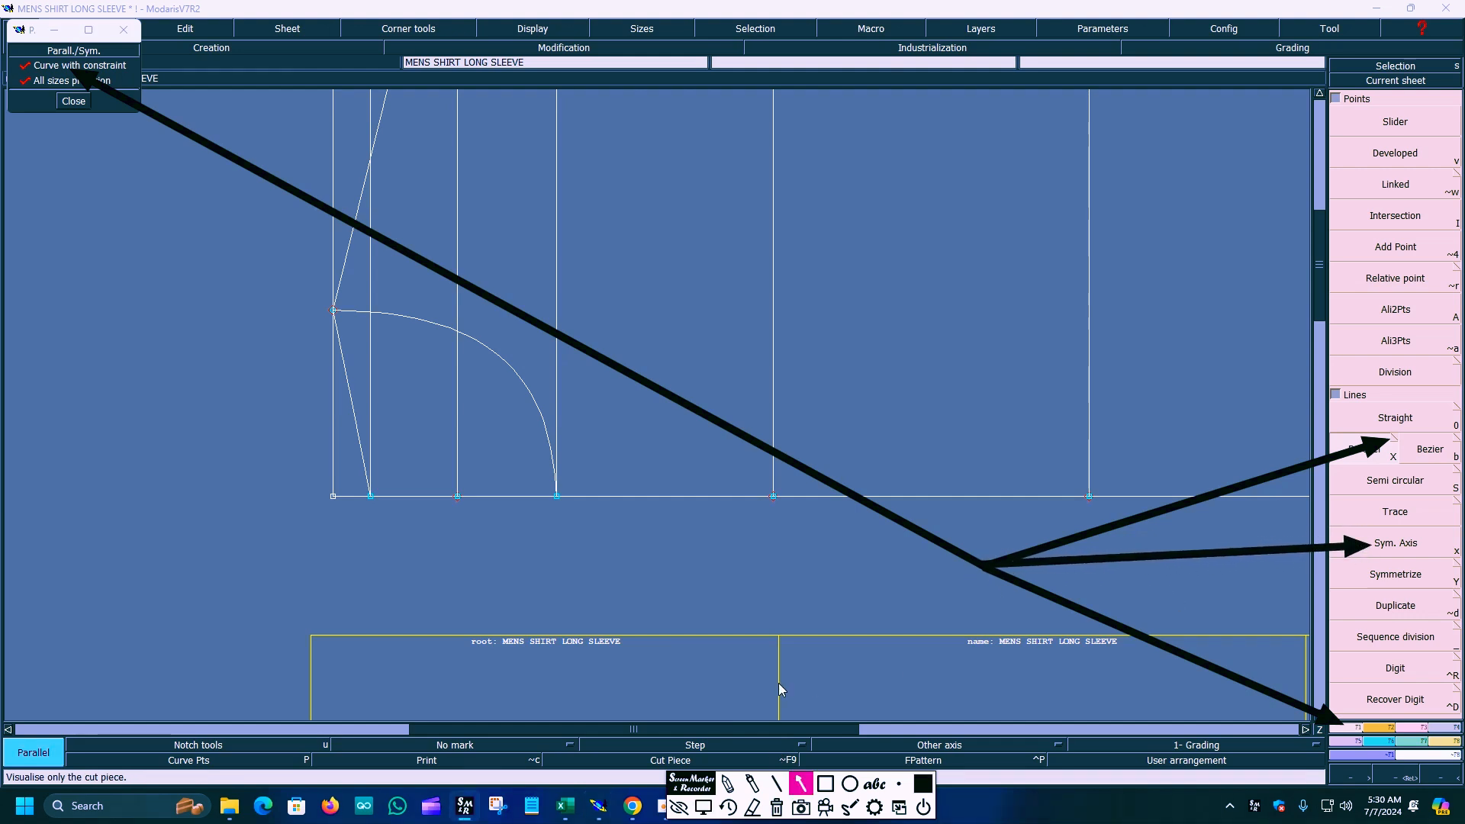
pyautogui.click(703, 806)
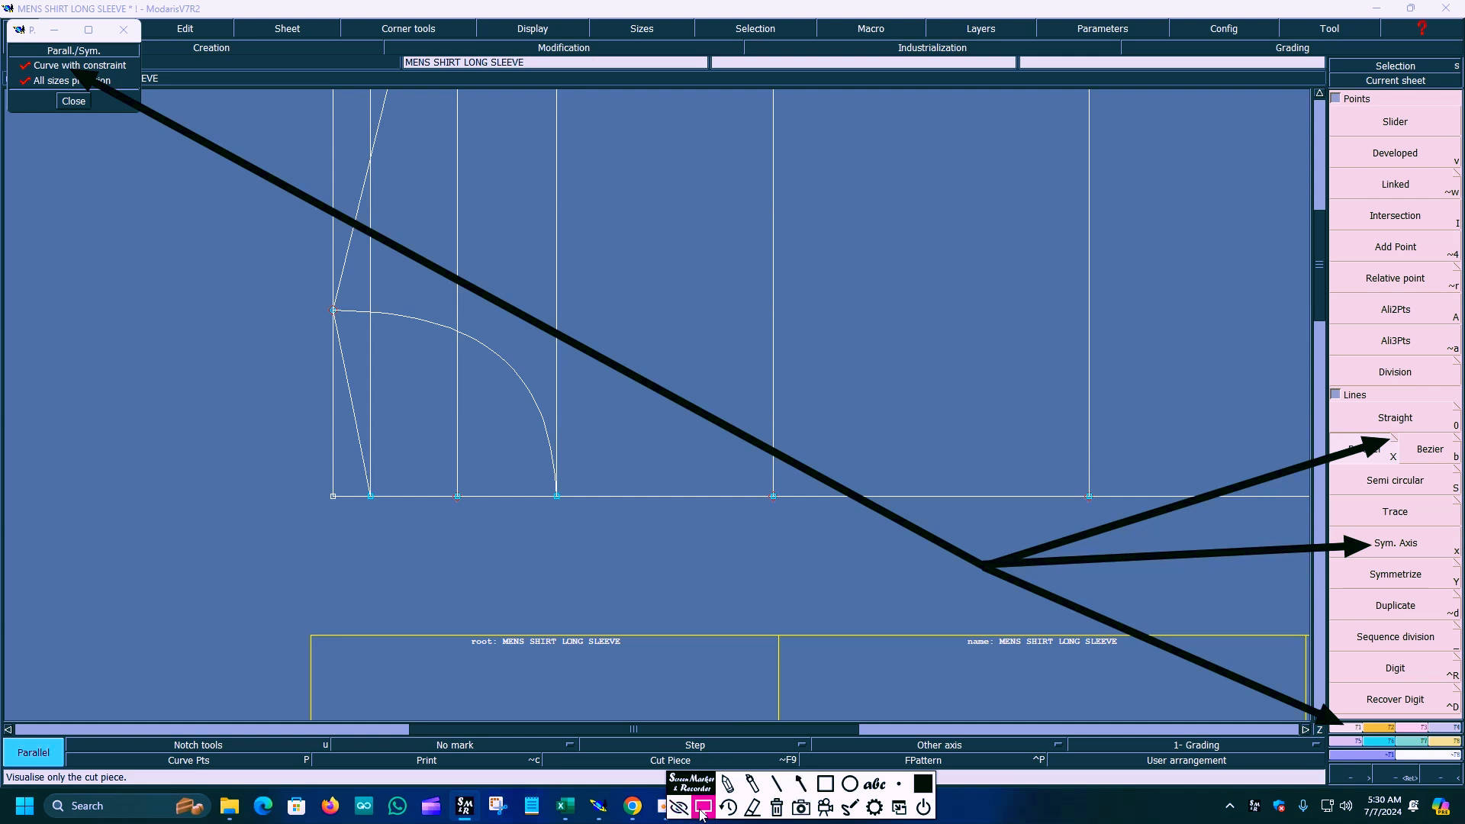
pyautogui.click(1340, 552)
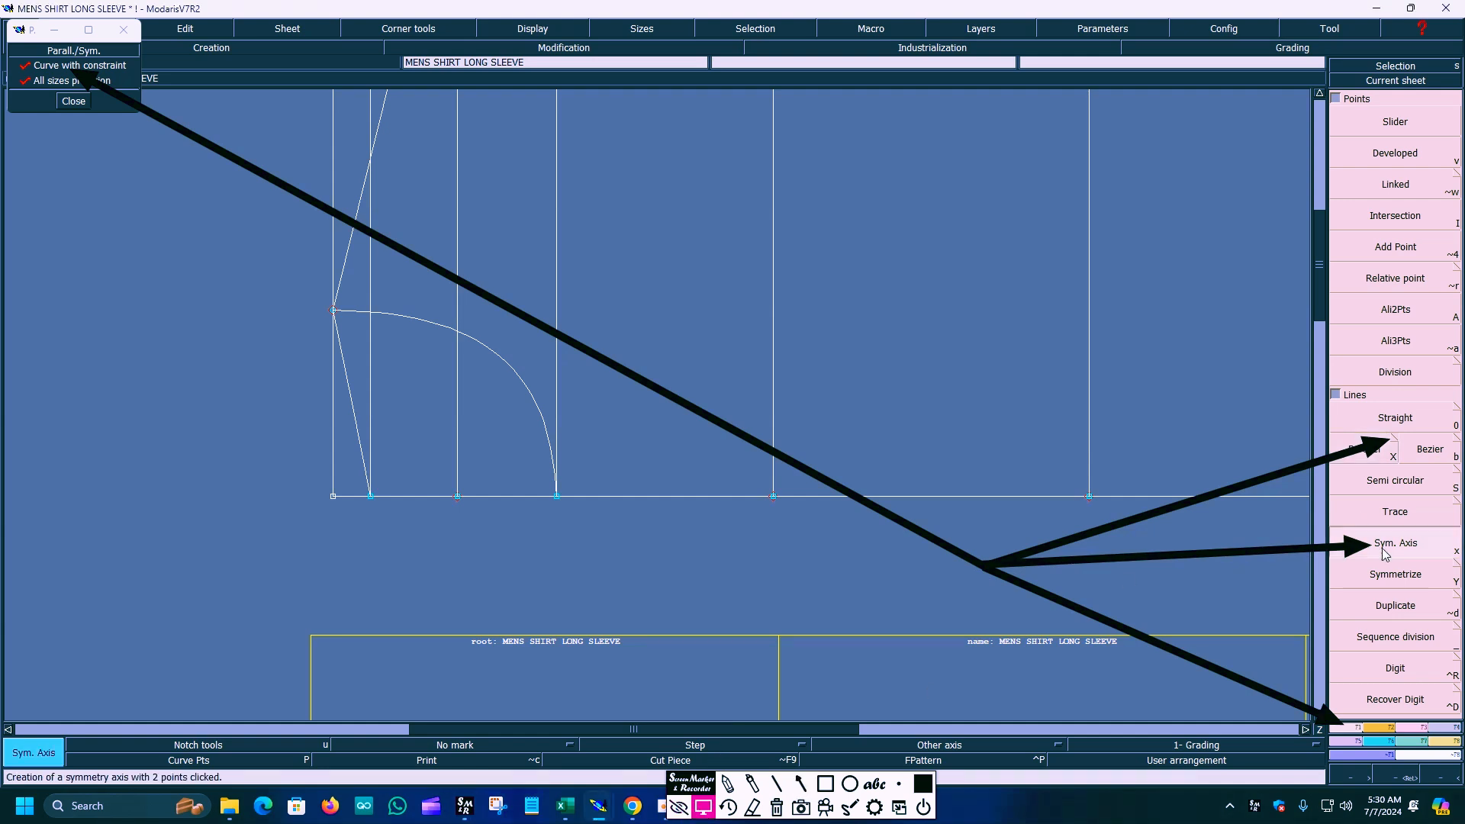
pyautogui.click(334, 311)
pyautogui.click(377, 132)
pyautogui.click(798, 780)
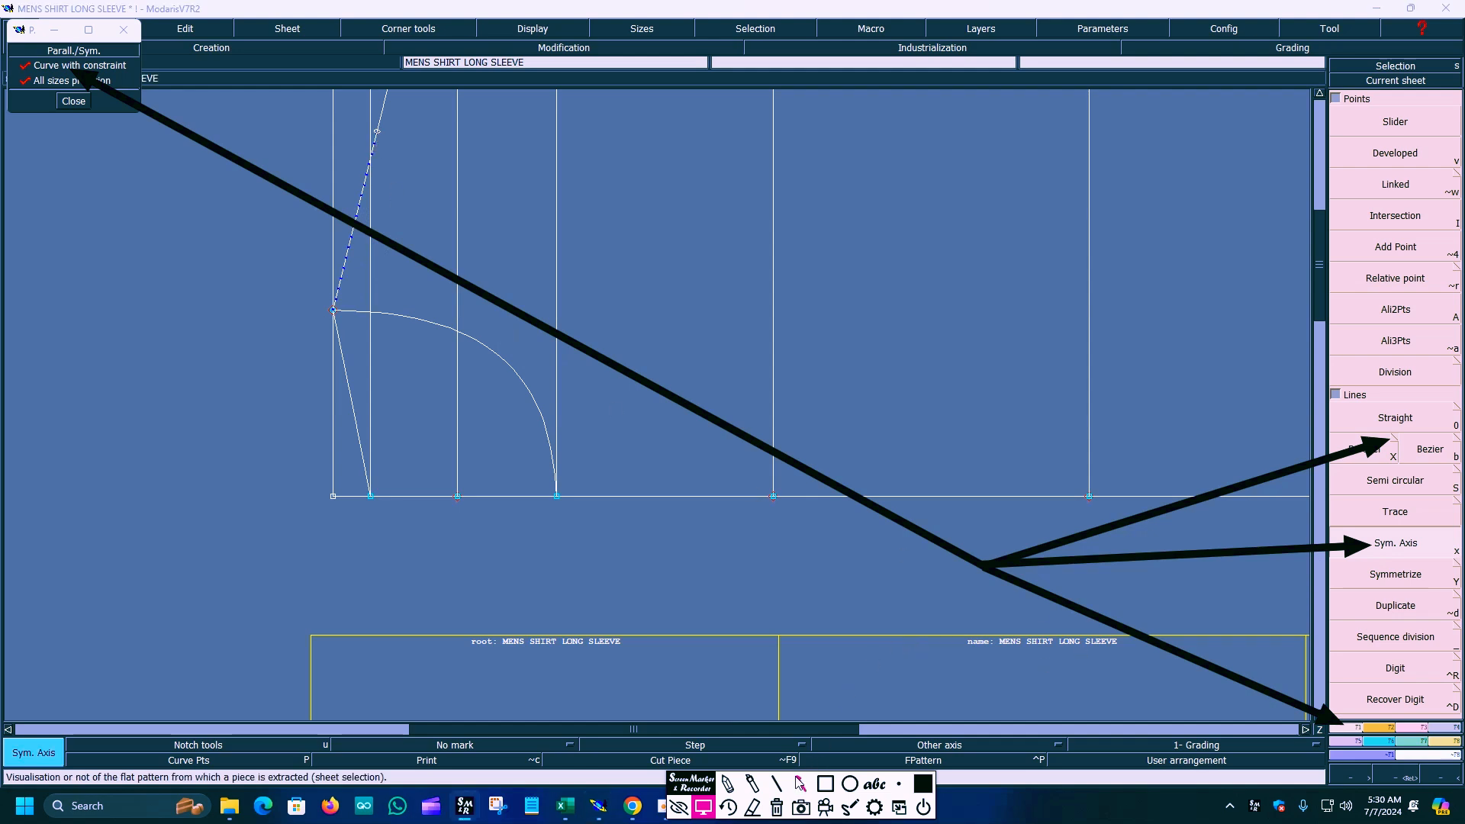
pyautogui.click(980, 574)
pyautogui.click(606, 243)
pyautogui.click(798, 780)
pyautogui.moveTo(983, 566)
pyautogui.mouseDown()
pyautogui.moveTo(425, 130)
pyautogui.moveTo(383, 190)
pyautogui.moveTo(393, 181)
pyautogui.mouseUp()
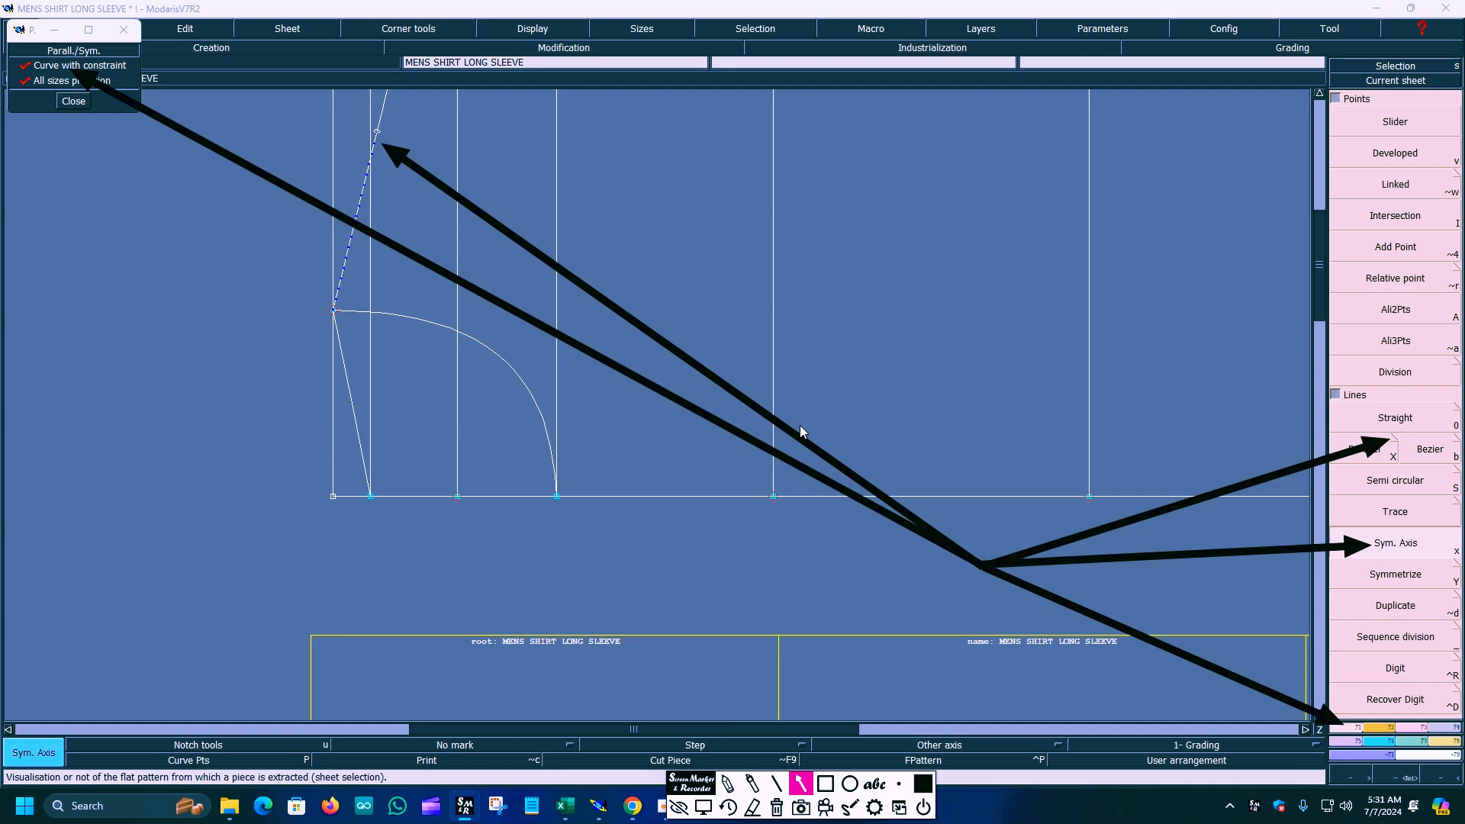
# Symmetrize the front neckline curve across the shoulder axis, marking the Symmetrize tool with an arrow, and clear the annotations.
pyautogui.moveTo(985, 566); pyautogui.dragTo(1343, 583)
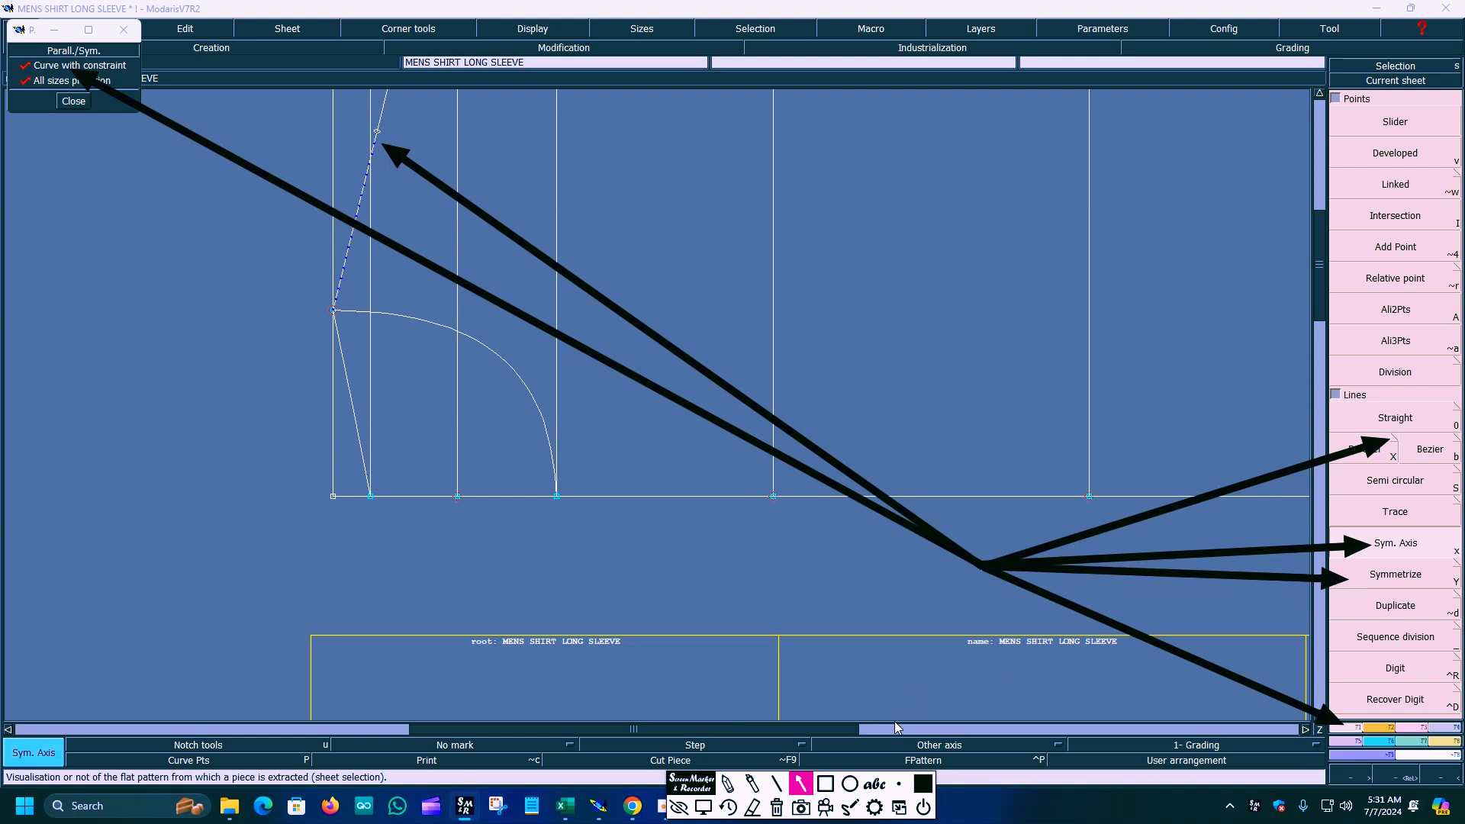
pyautogui.click(703, 806)
pyautogui.click(1393, 582)
pyautogui.click(419, 325)
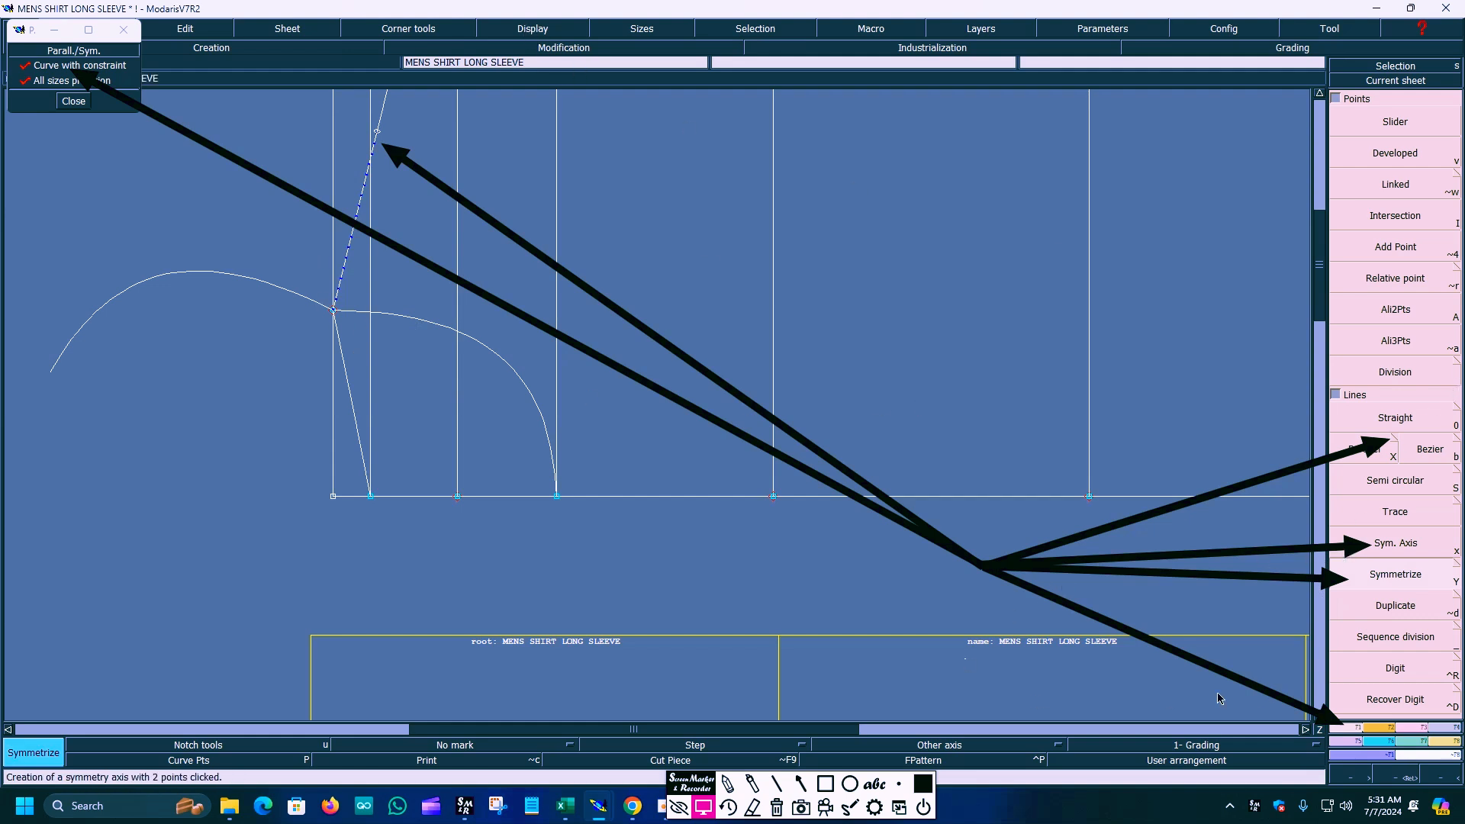
pyautogui.click(777, 807)
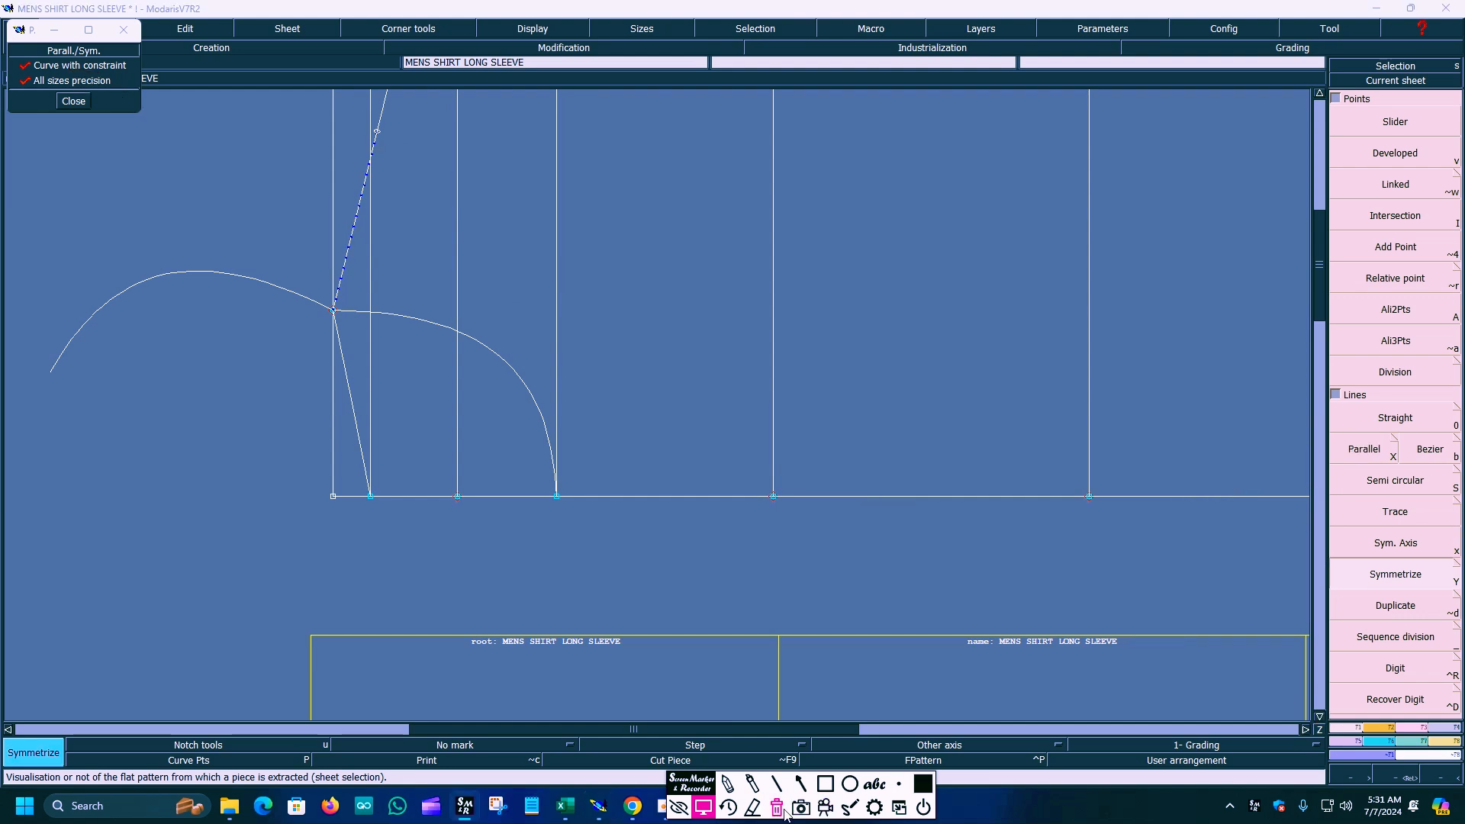
# Display the line and point modification tools and activate Reshape, marking the tool group and Reshape with arrows.
pyautogui.click(801, 784)
pyautogui.moveTo(992, 586)
pyautogui.mouseDown()
pyautogui.moveTo(1387, 707)
pyautogui.moveTo(1408, 734)
pyautogui.mouseUp()
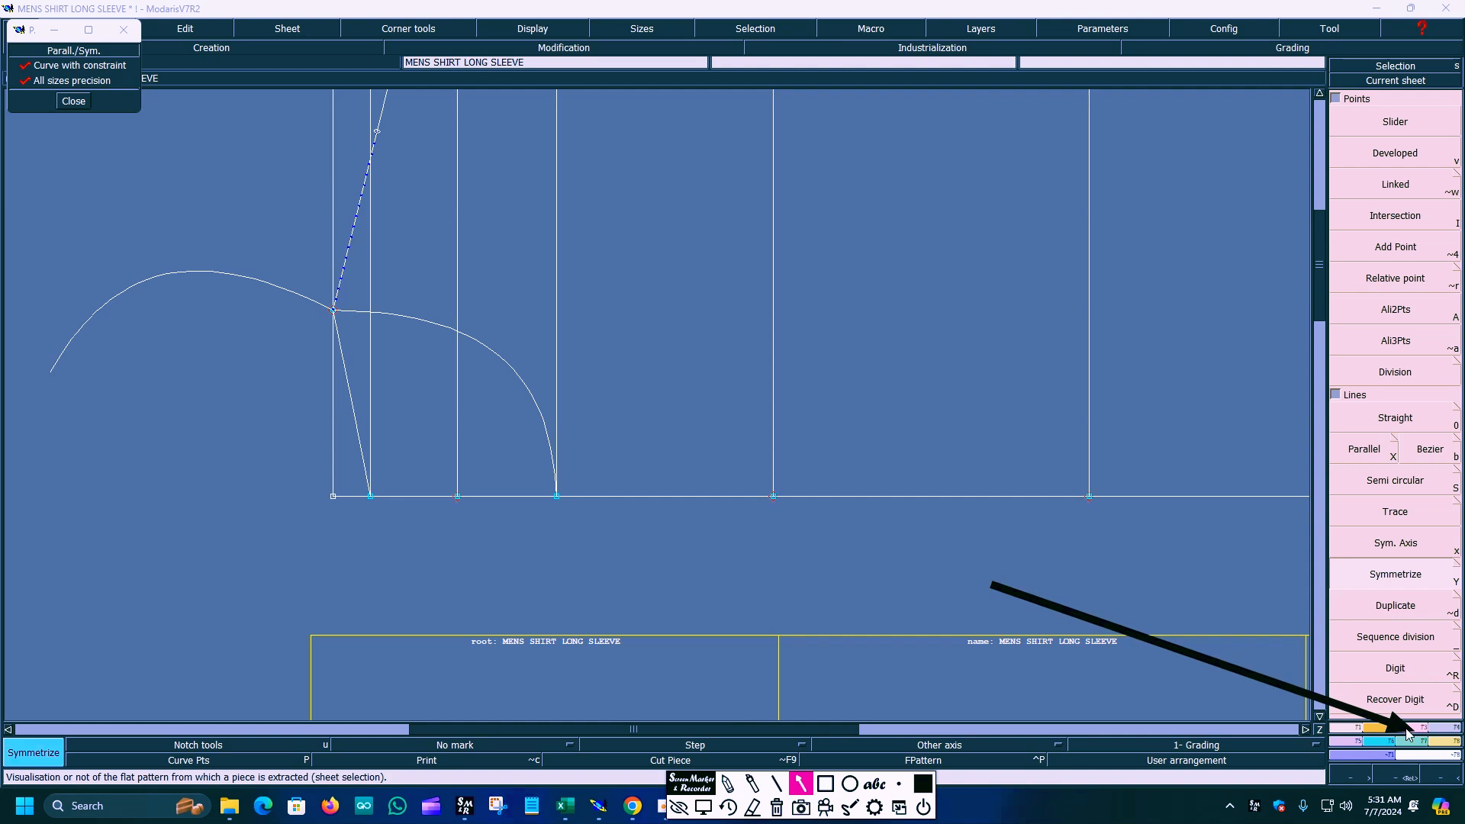
pyautogui.click(704, 808)
pyautogui.click(1413, 727)
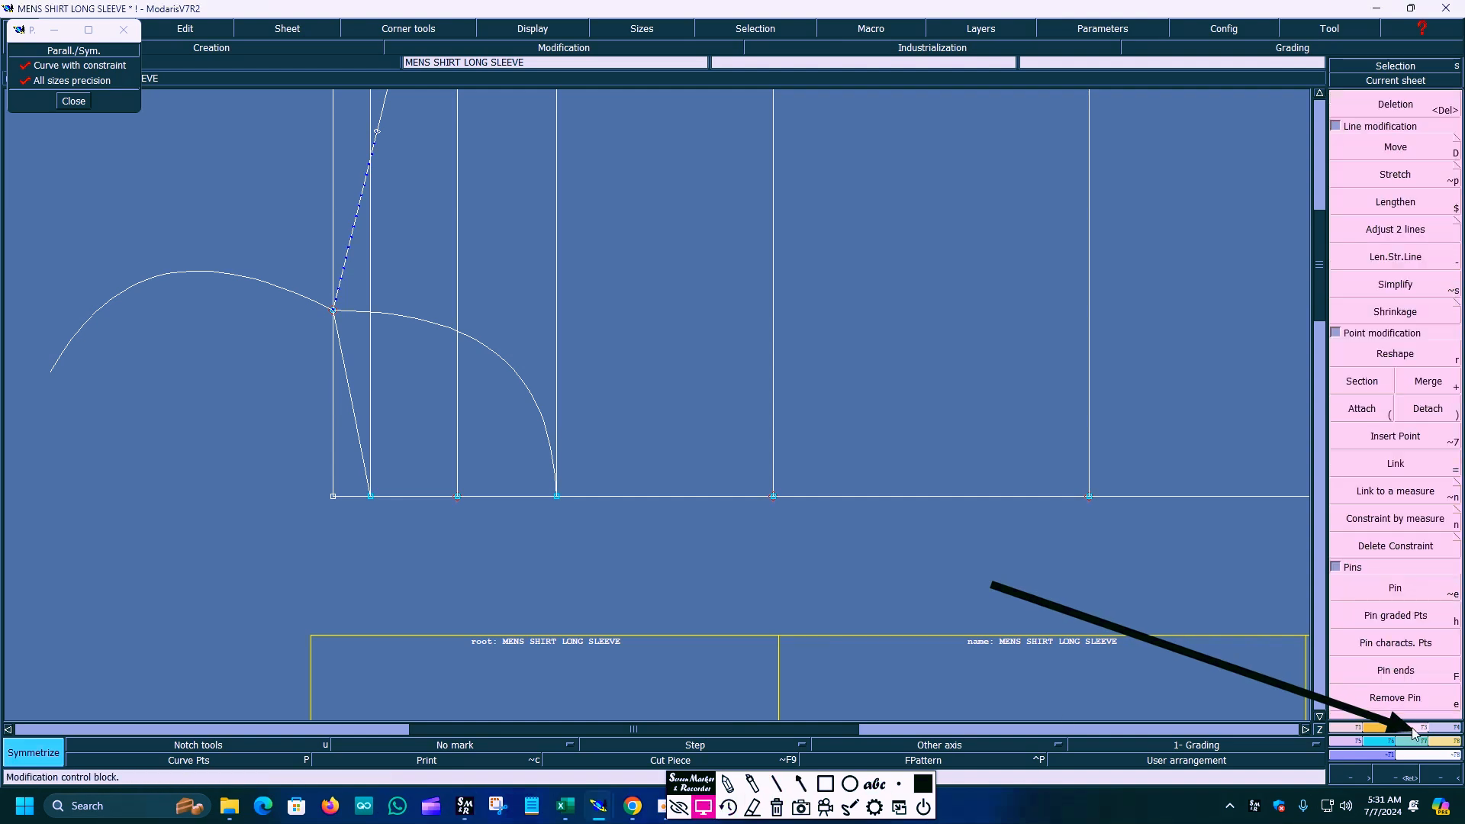
pyautogui.click(800, 784)
pyautogui.moveTo(990, 583); pyautogui.dragTo(1371, 362)
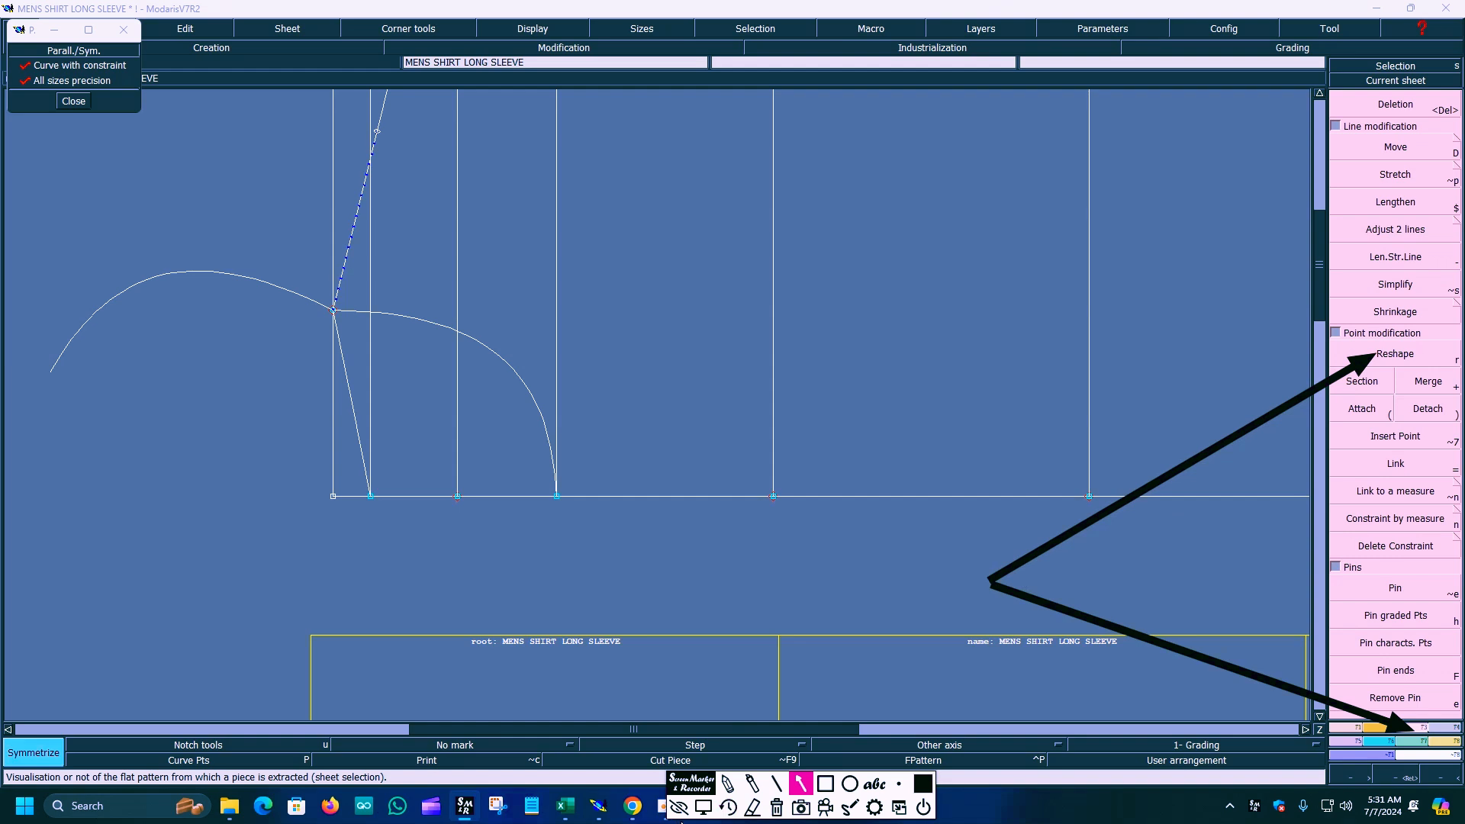
pyautogui.click(701, 809)
pyautogui.press('r')
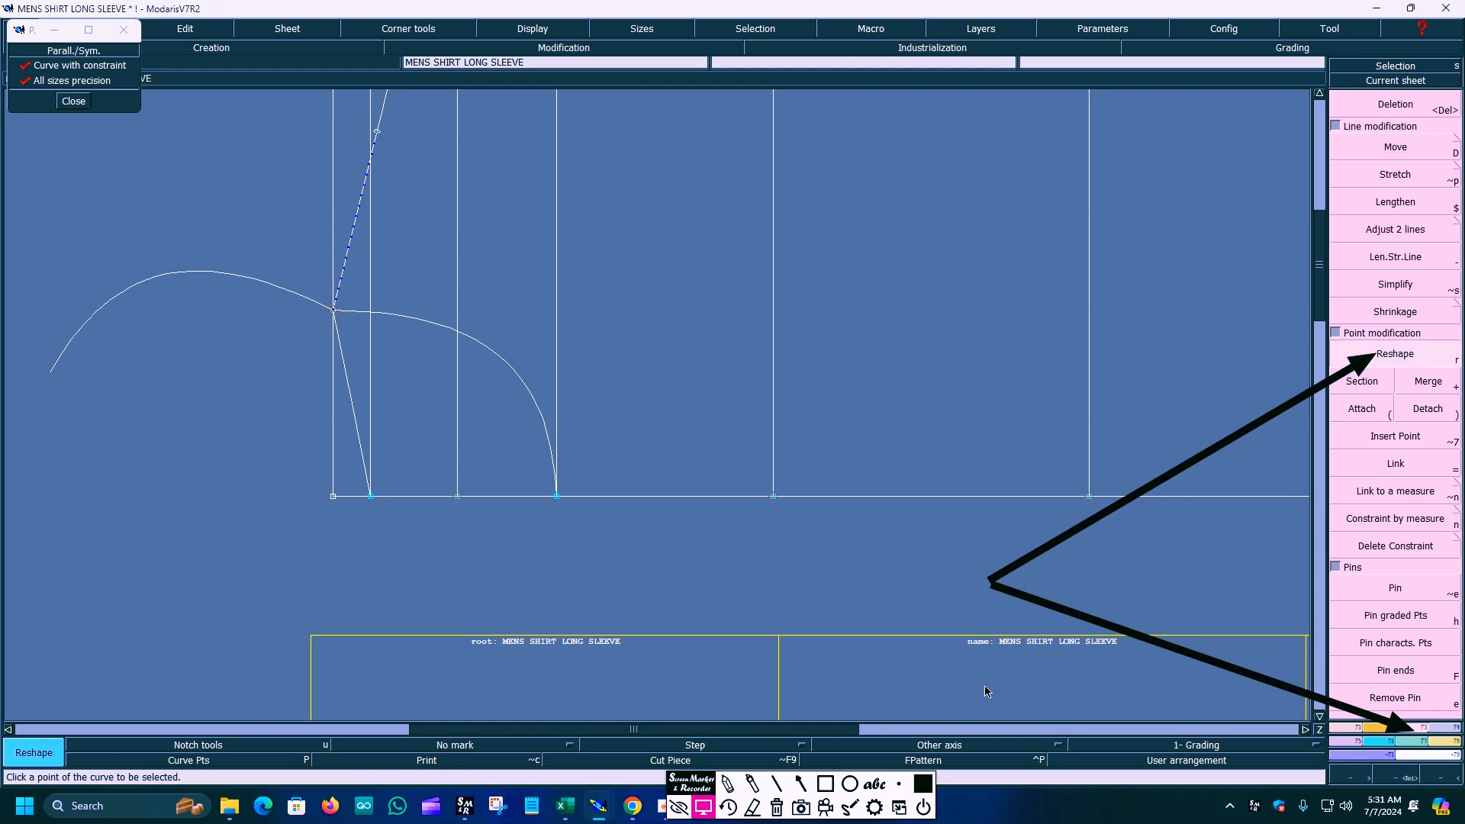
# Mark the Display heading with an arrow and turn on the display of curve handles.
pyautogui.click(800, 784)
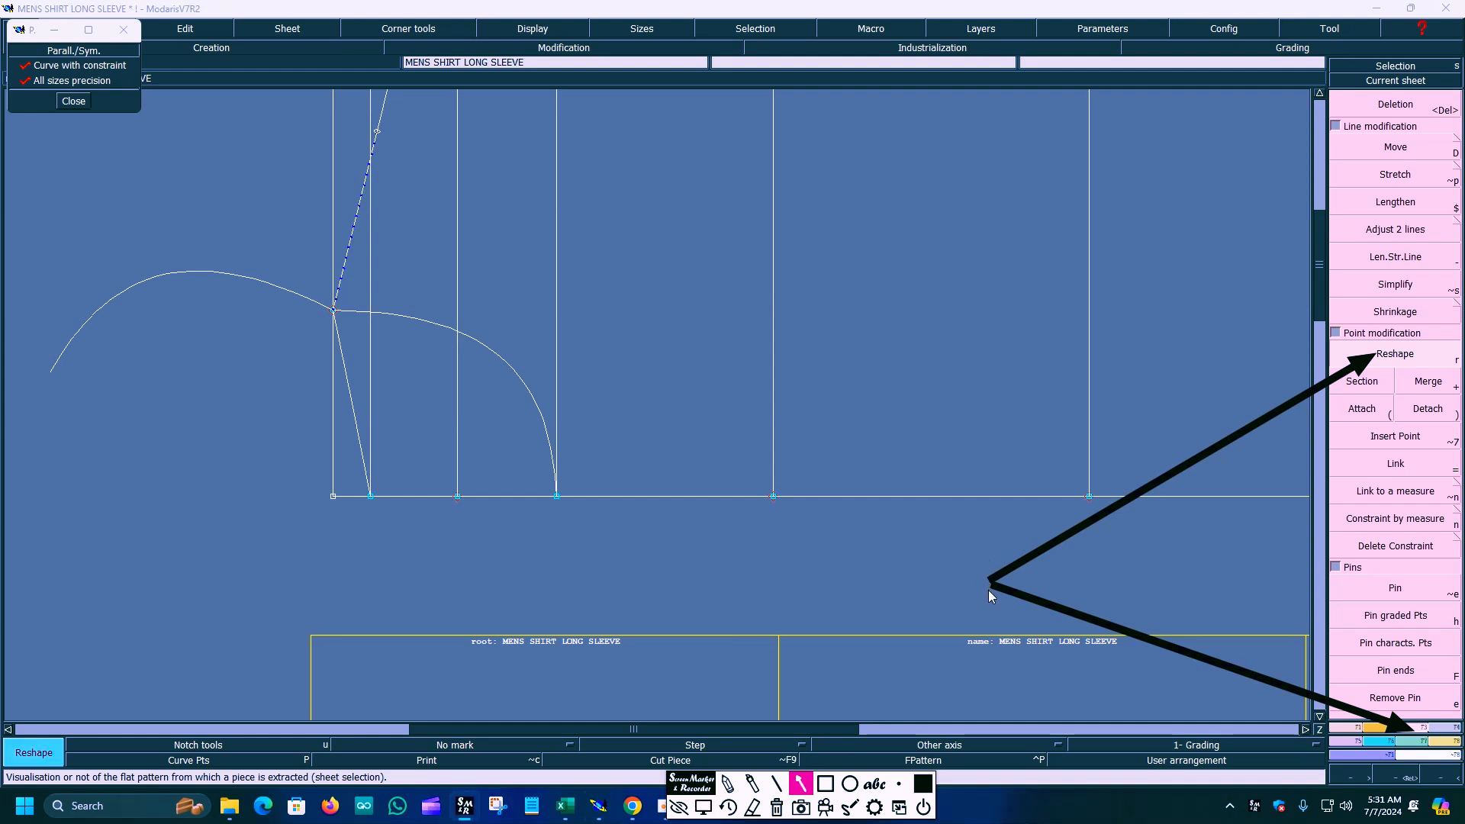
pyautogui.moveTo(989, 585)
pyautogui.mouseDown()
pyautogui.moveTo(656, 40)
pyautogui.moveTo(561, 35)
pyautogui.mouseUp()
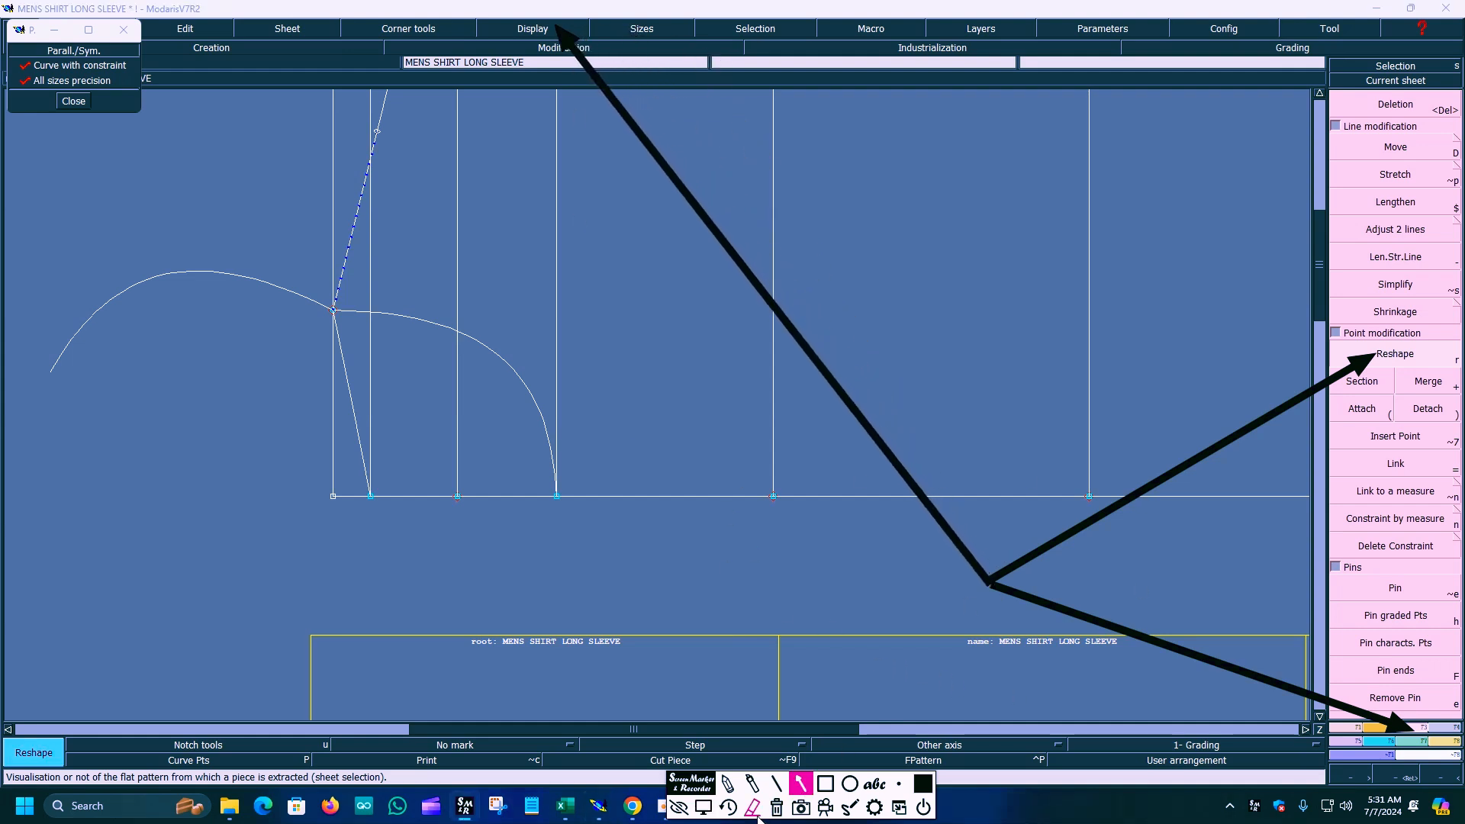
pyautogui.click(704, 807)
pyautogui.click(530, 30)
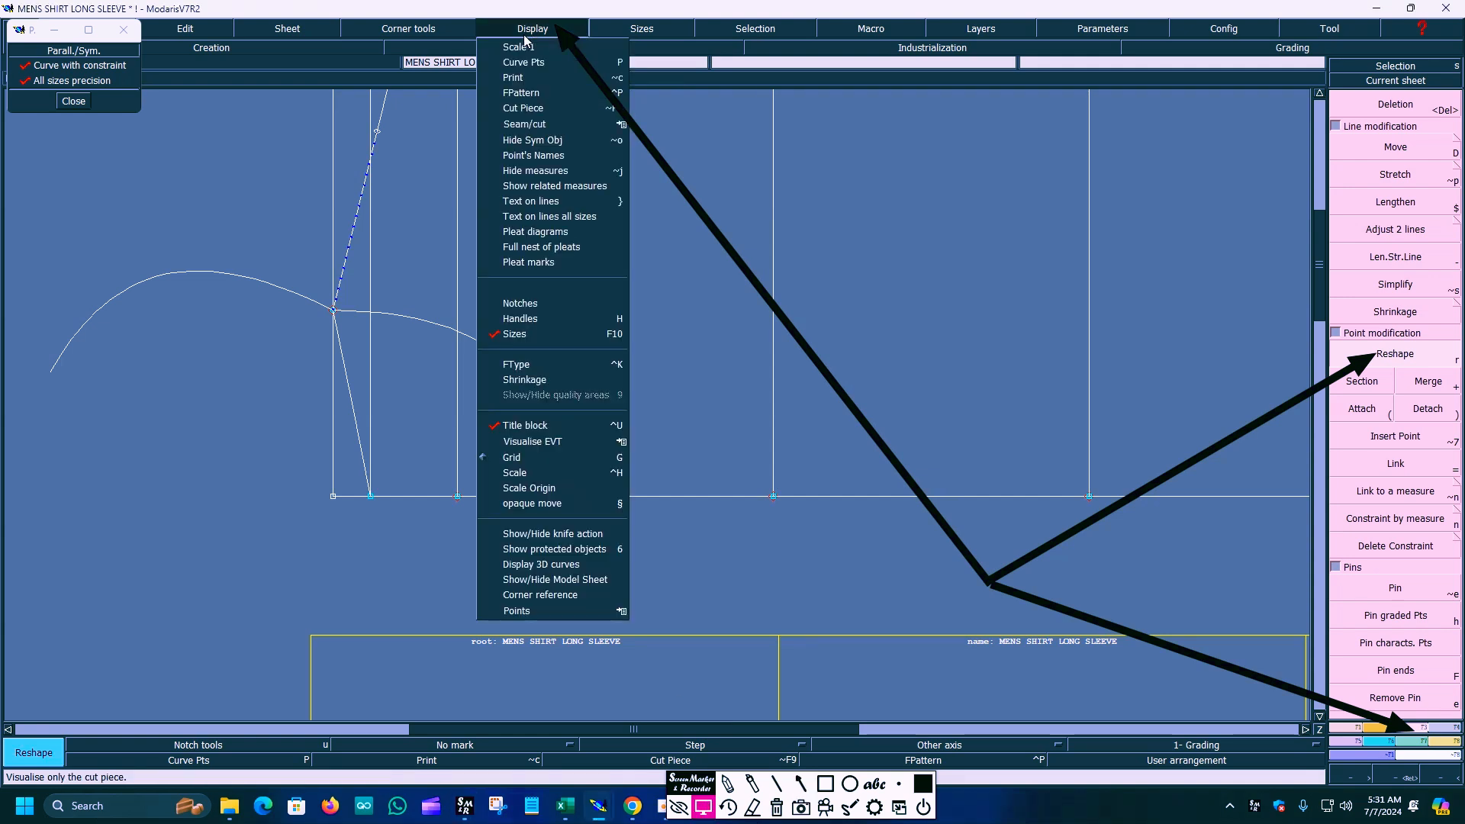
pyautogui.click(519, 320)
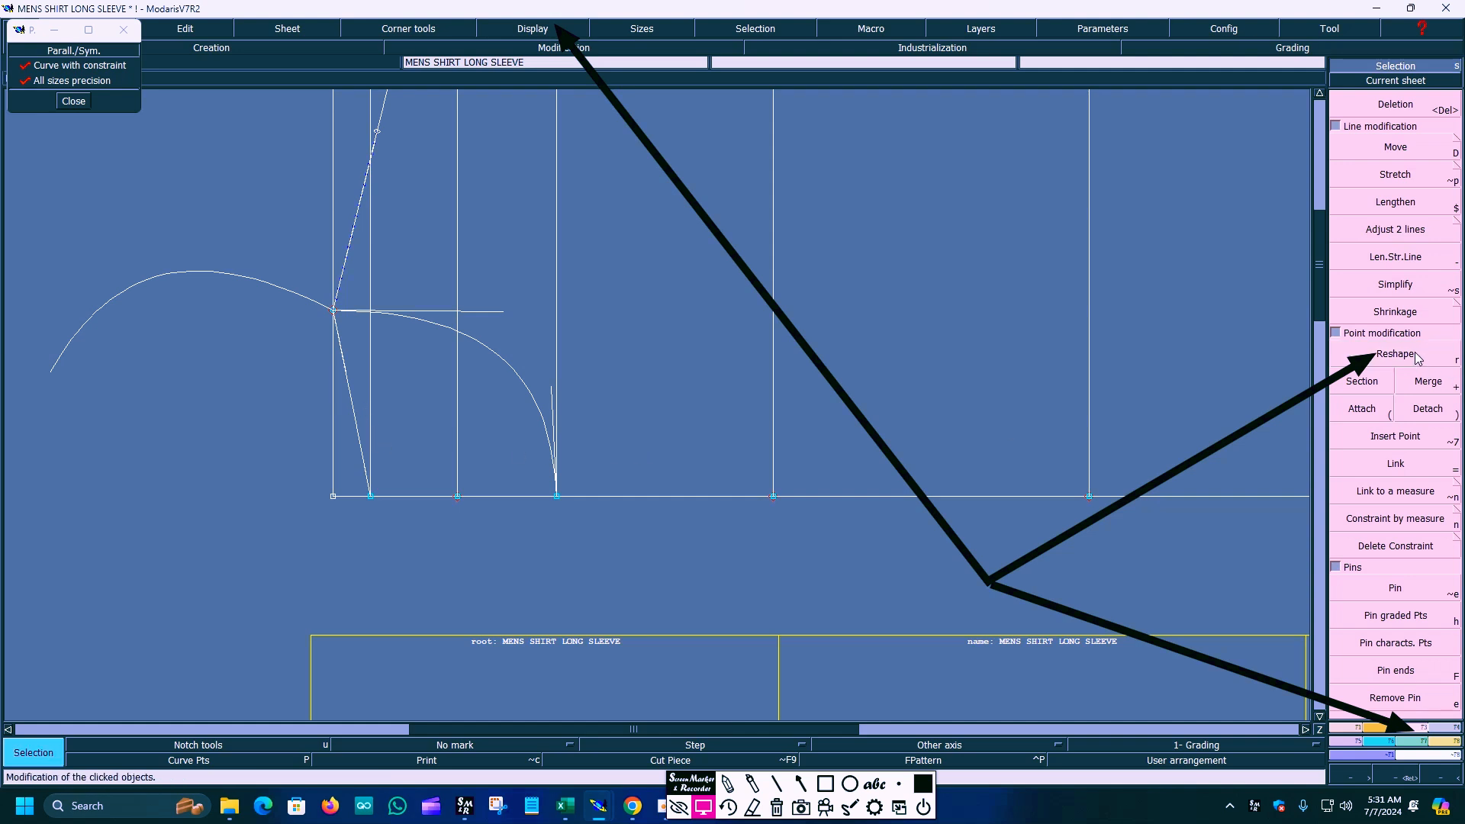
# Reshape the straight back neckline into a curve and adjust the front neckline handle so the curves flow smoothly through the neck point.
pyautogui.click(358, 435)
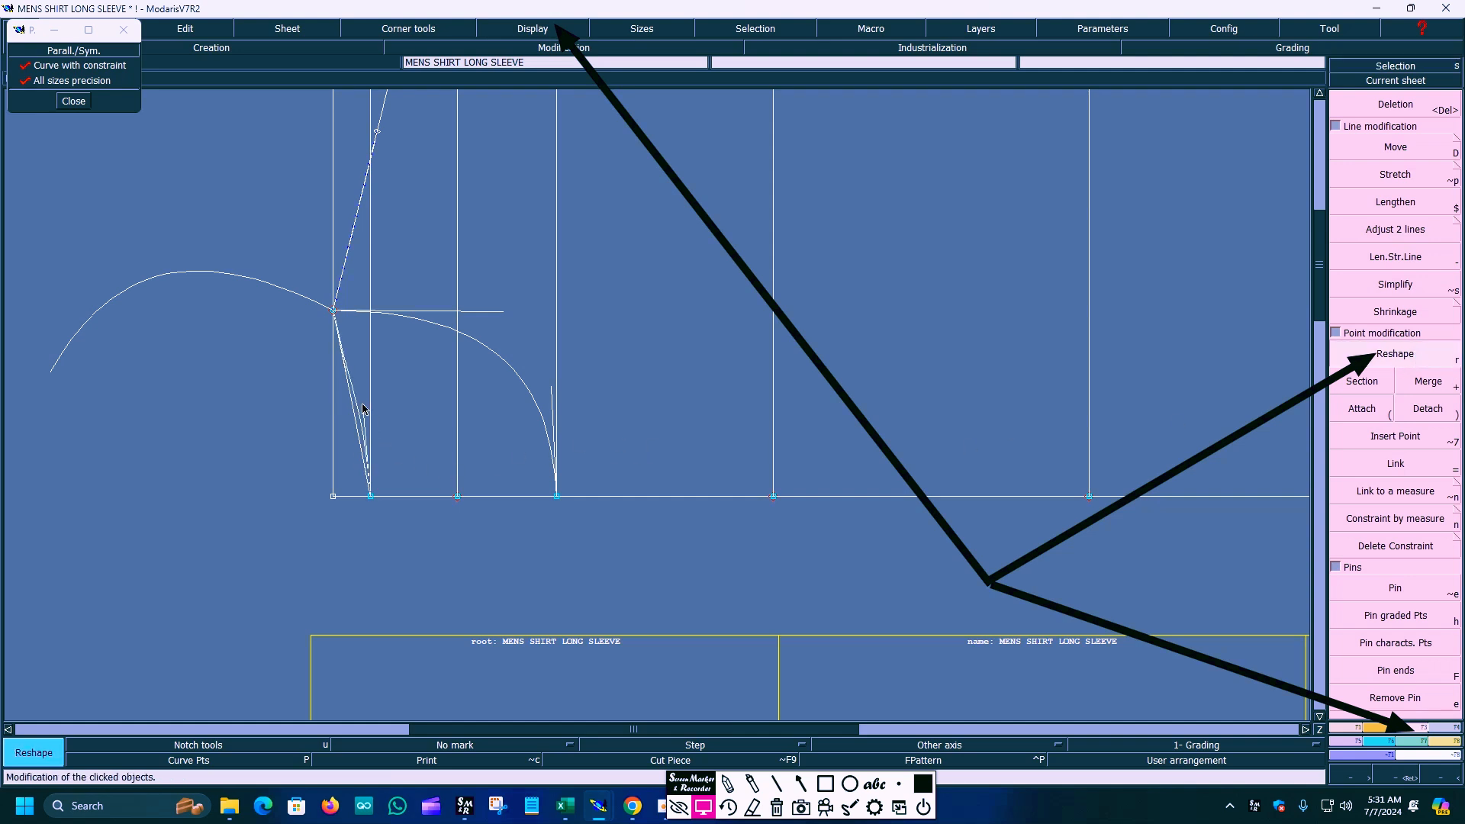
pyautogui.click(365, 395)
pyautogui.click(345, 371)
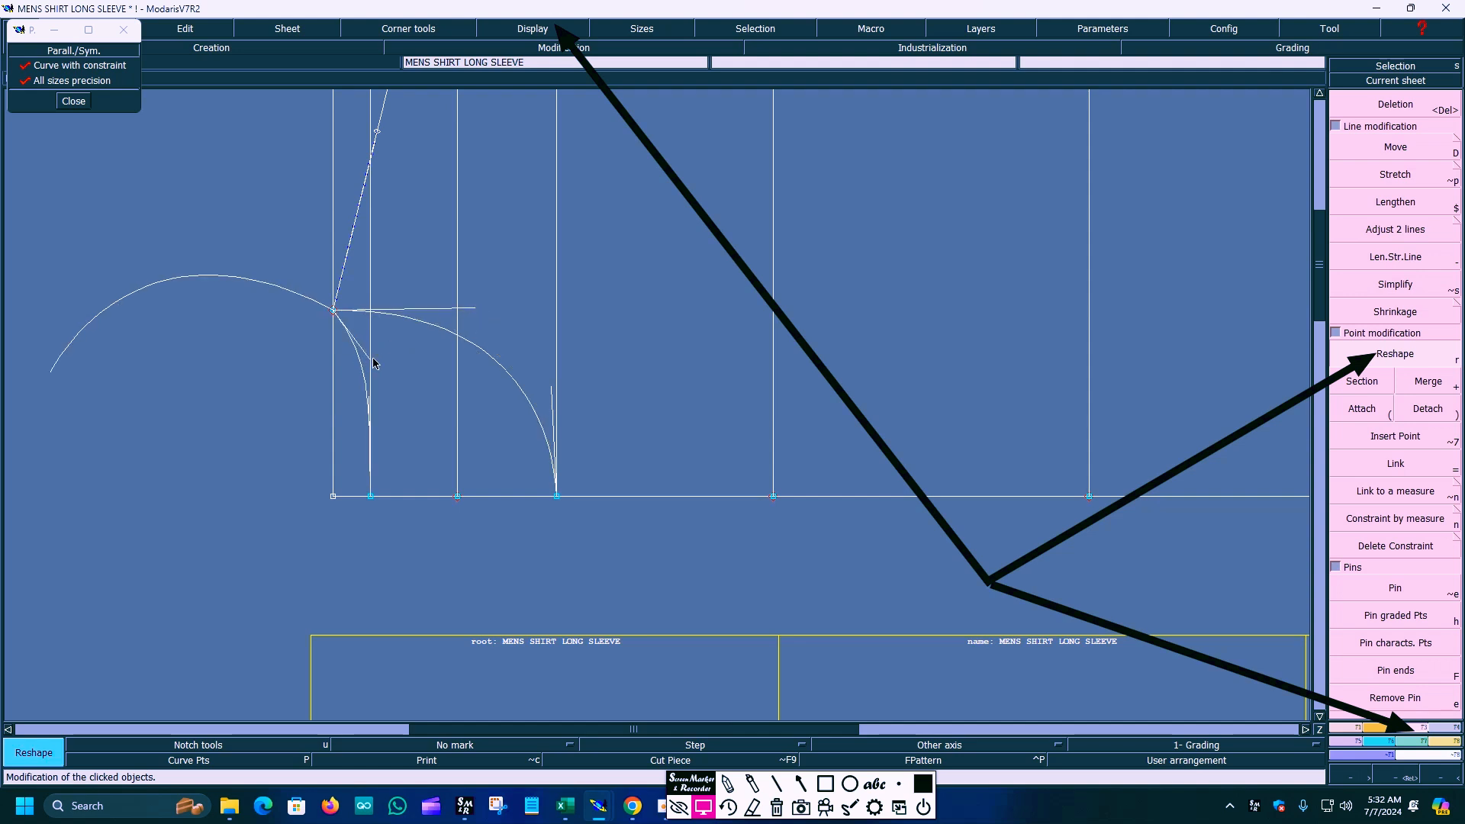
pyautogui.click(480, 309)
pyautogui.click(480, 308)
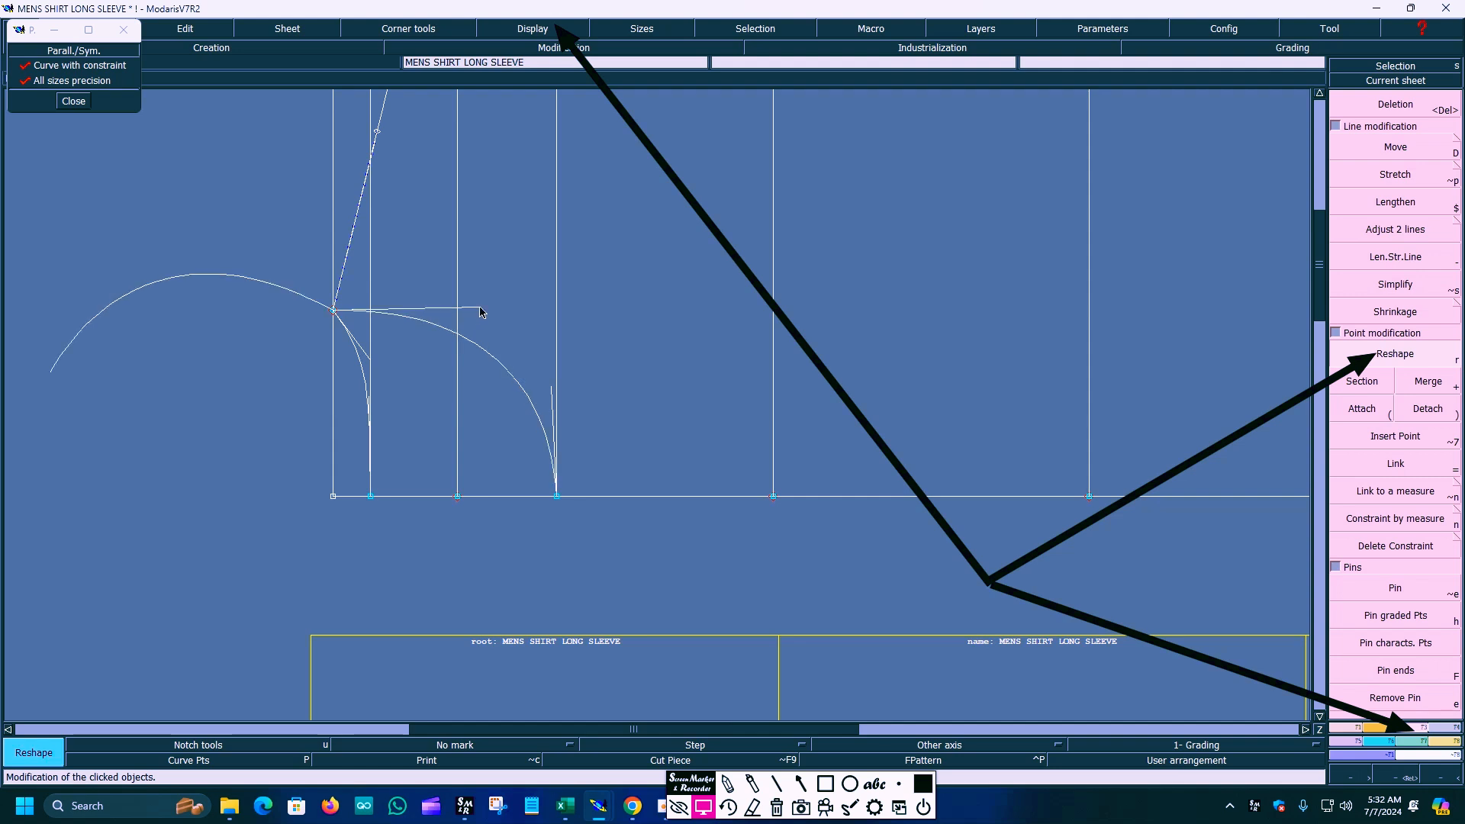
pyautogui.click(370, 365)
pyautogui.click(373, 372)
# Clear the arrows, refine the back neckline curve to continue the mirrored front neckline at the neck point, and hide the curve handles.
pyautogui.press('Return')
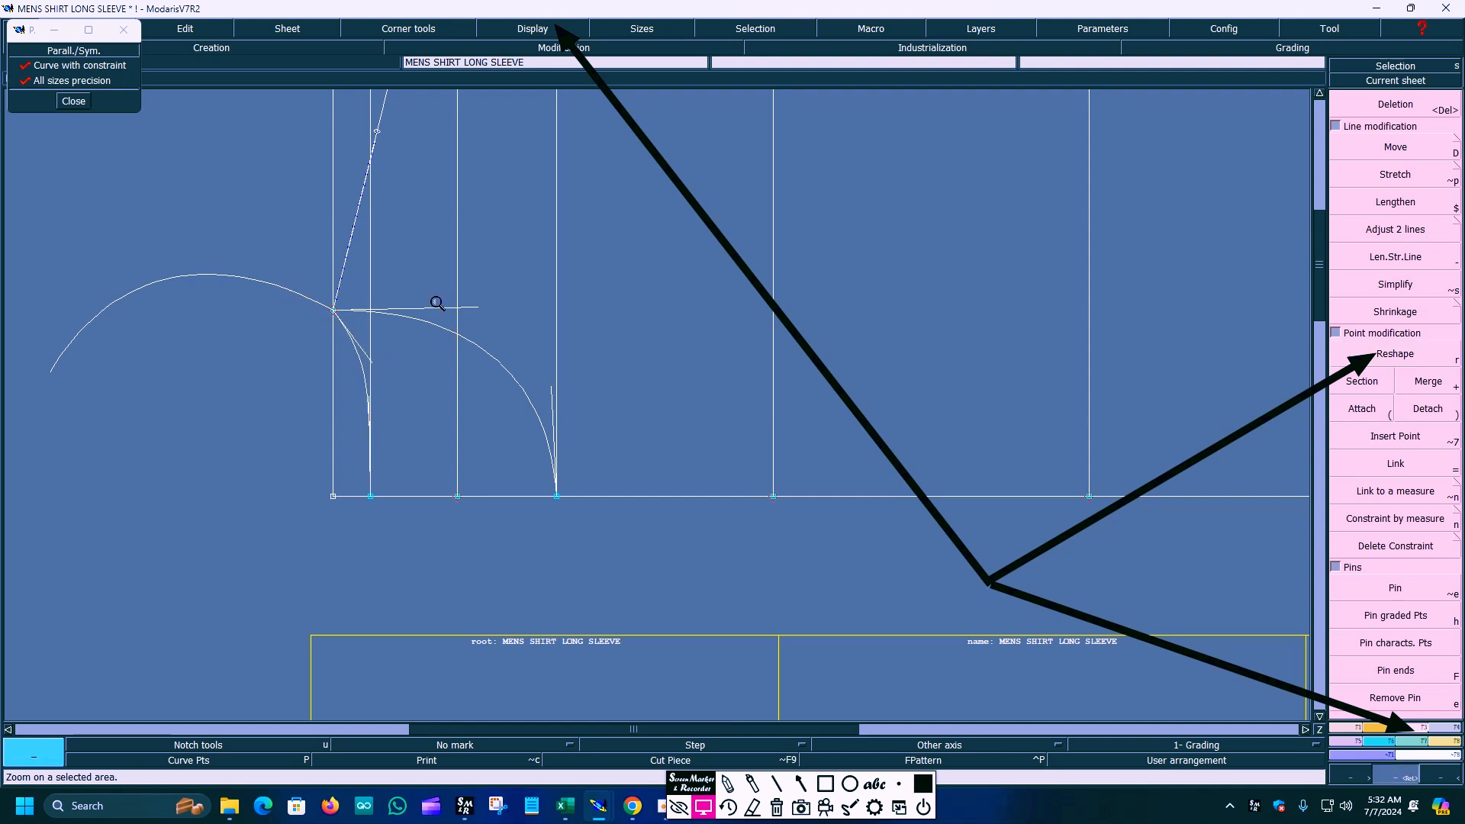
pyautogui.moveTo(101, 208); pyautogui.dragTo(710, 492)
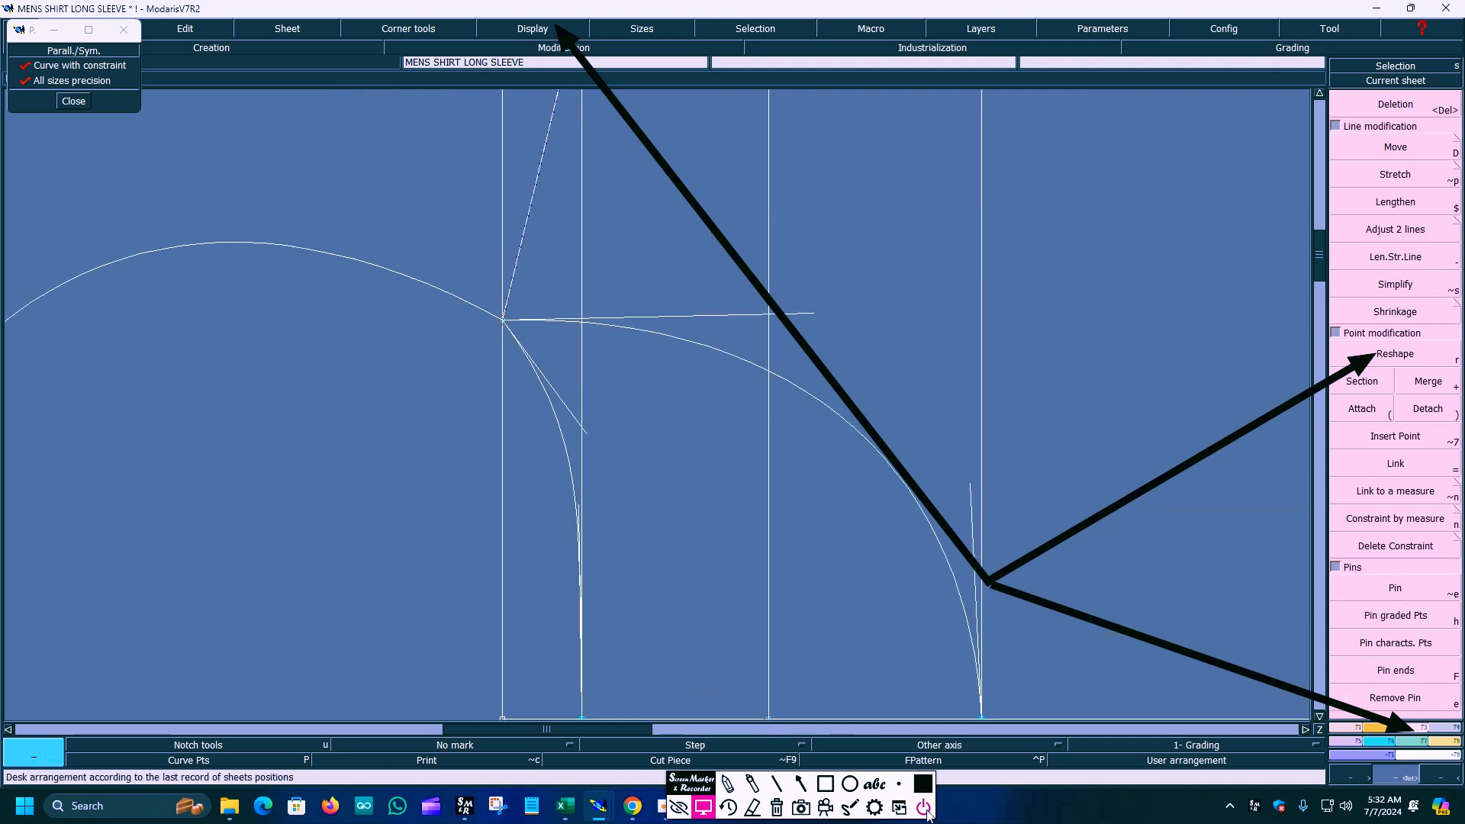
pyautogui.click(777, 808)
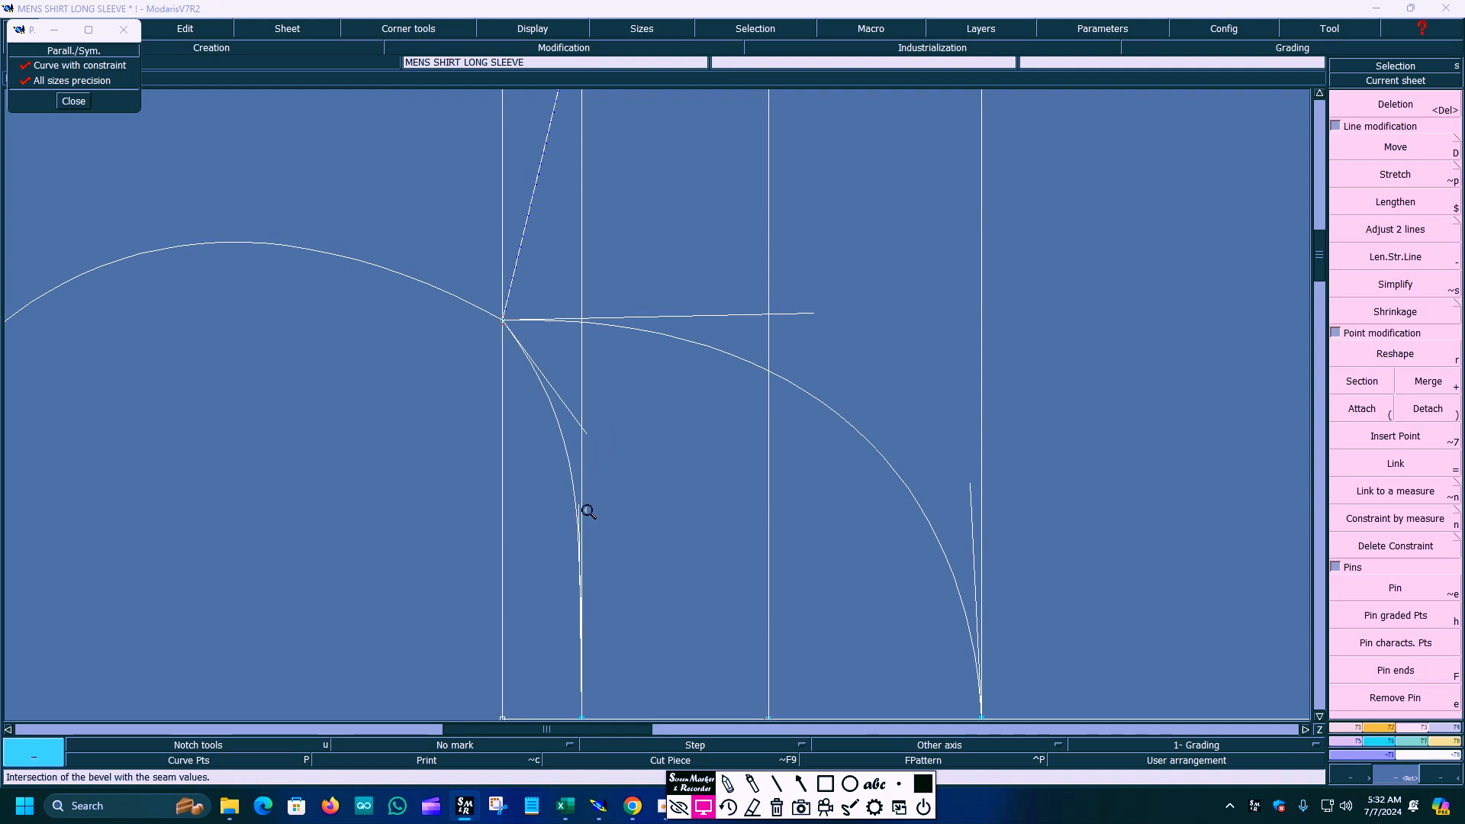
pyautogui.click(1395, 353)
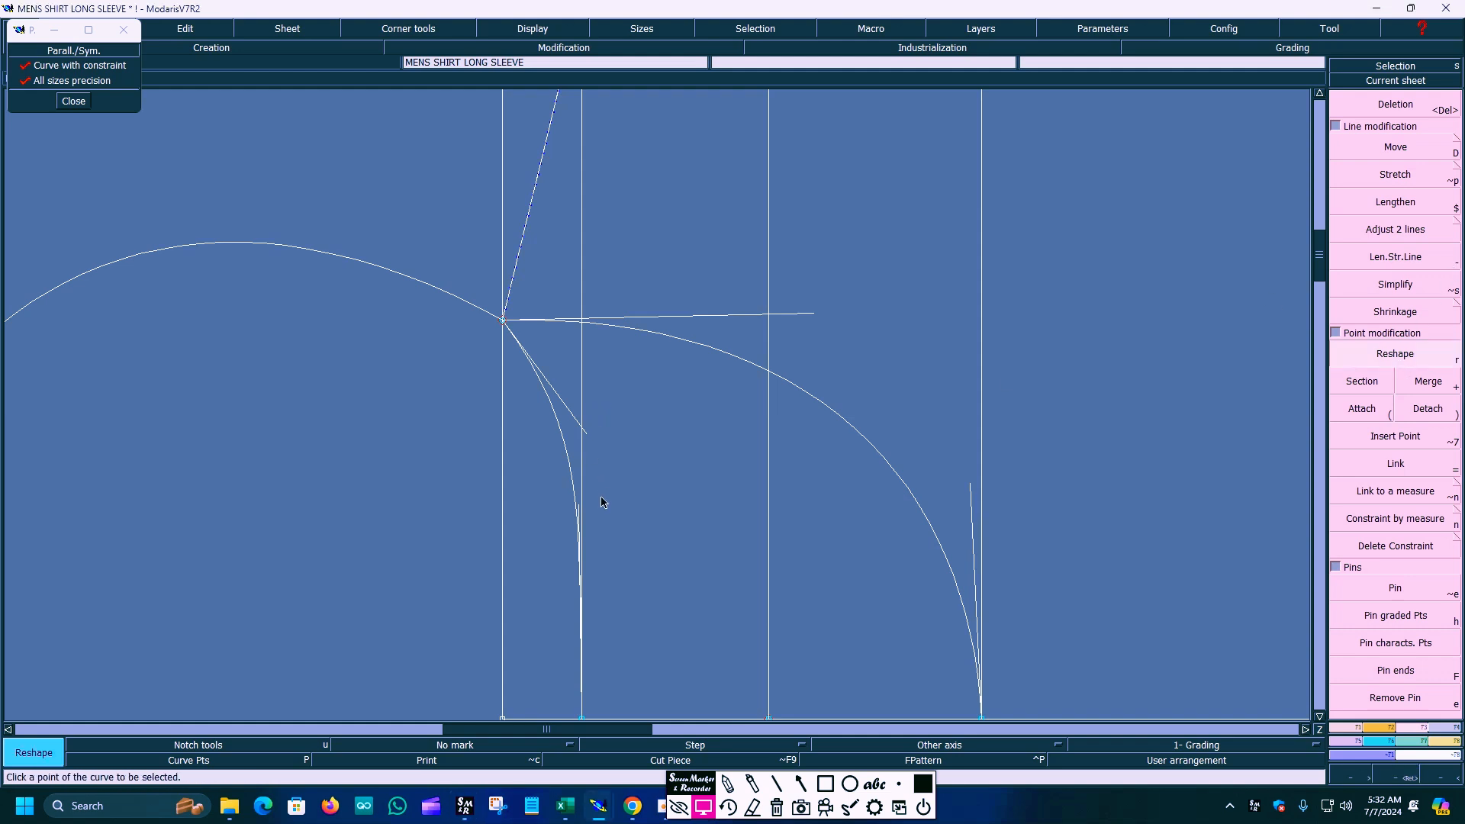
pyautogui.moveTo(578, 509); pyautogui.dragTo(582, 394)
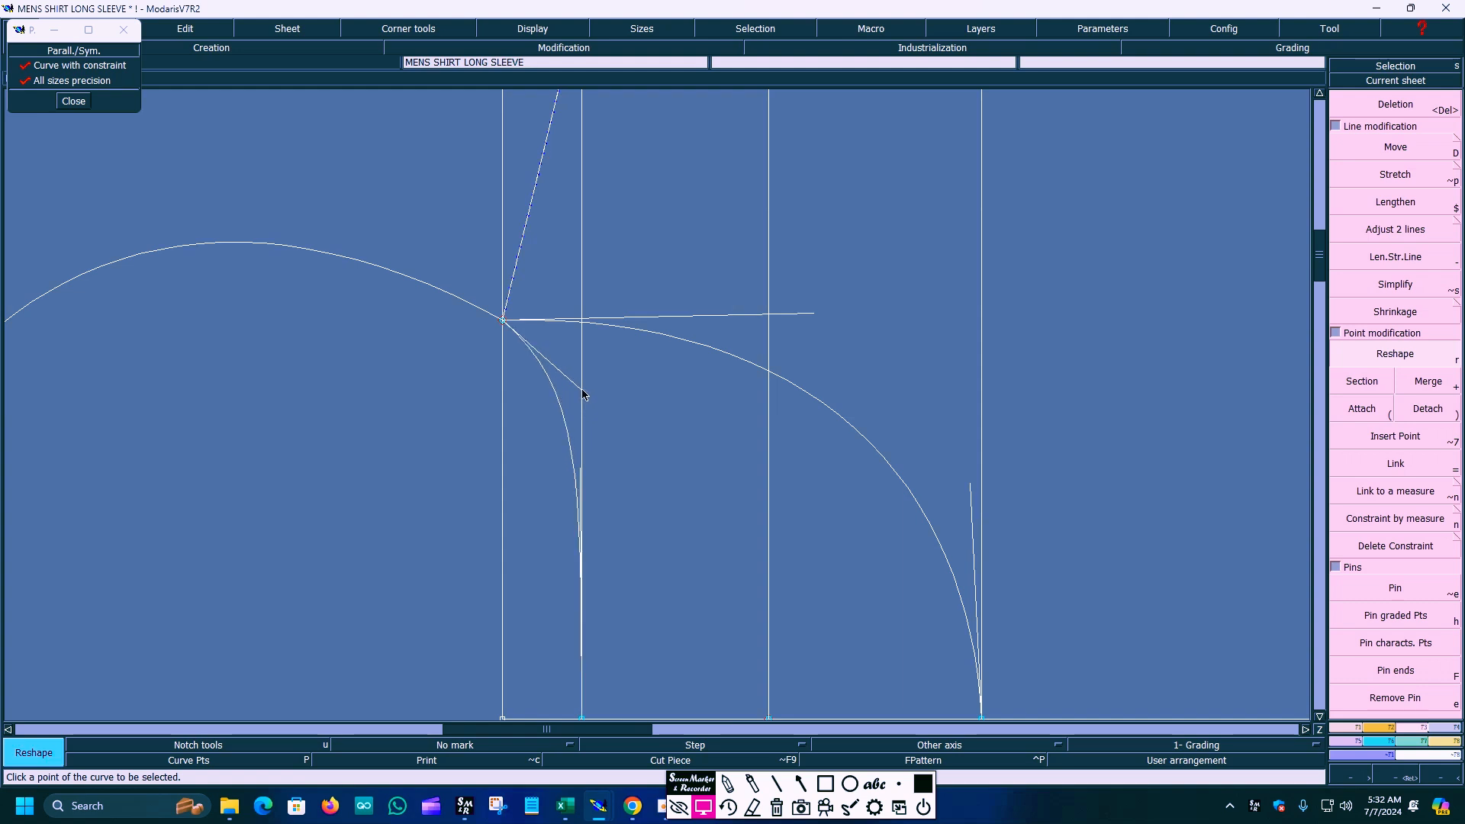
pyautogui.click(532, 32)
pyautogui.click(524, 319)
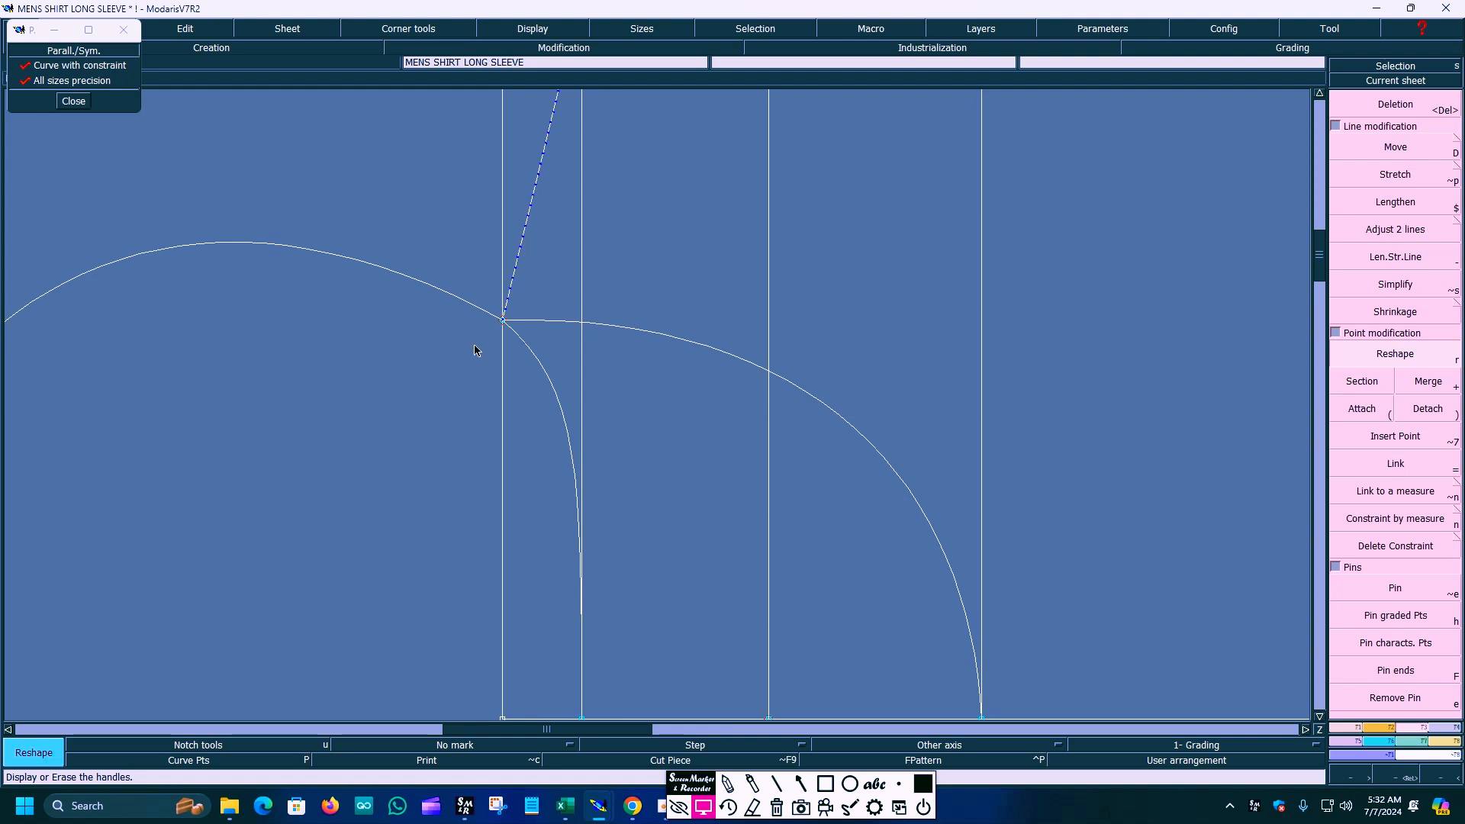
# Delete the mirrored front neckline curve and the symmetry axis on the shoulder line.
pyautogui.press('Home')
pyautogui.press('Delete')
pyautogui.click(427, 433)
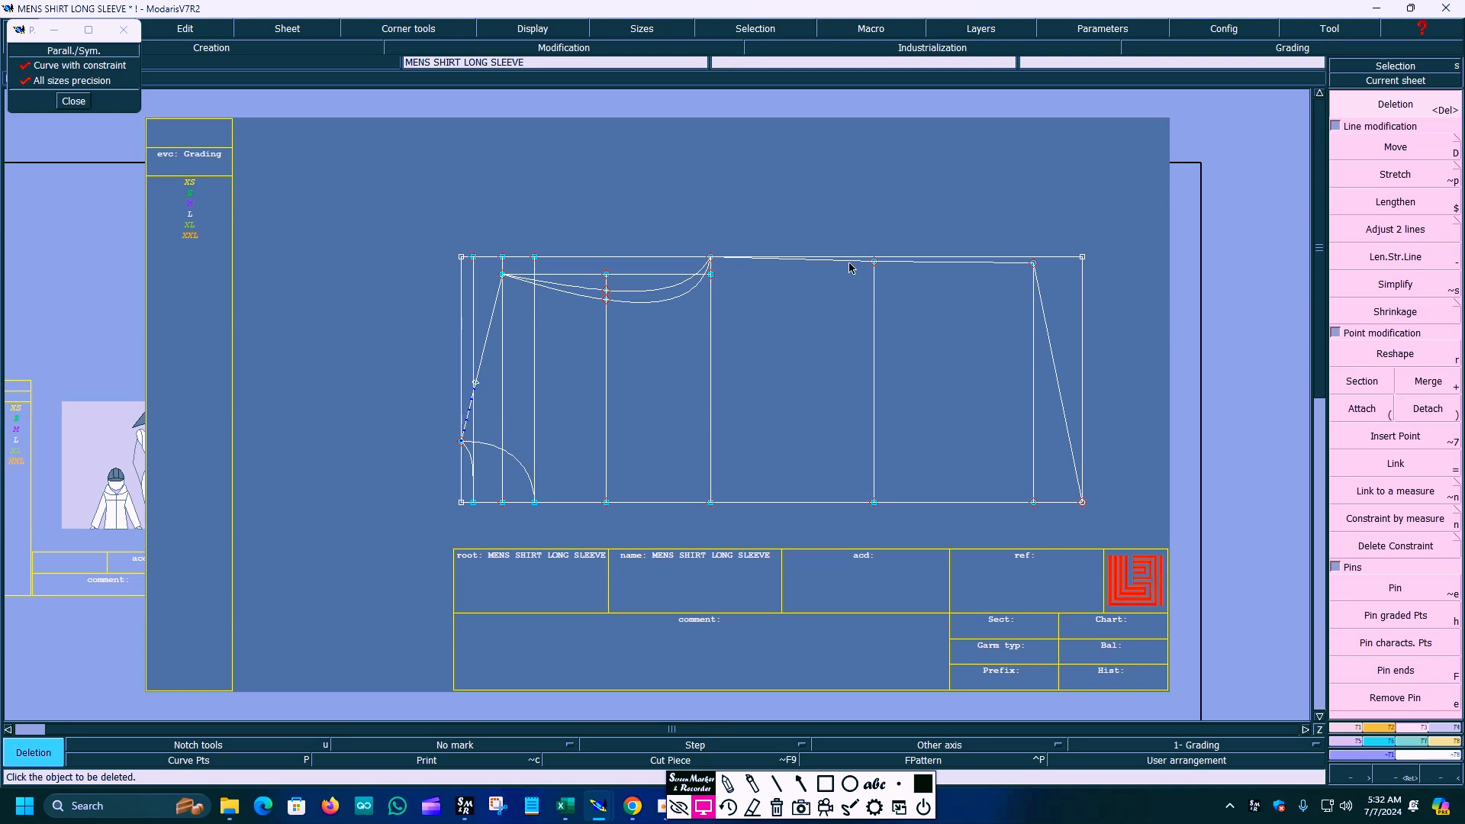
pyautogui.press('z')
pyautogui.moveTo(404, 178); pyautogui.dragTo(1213, 542)
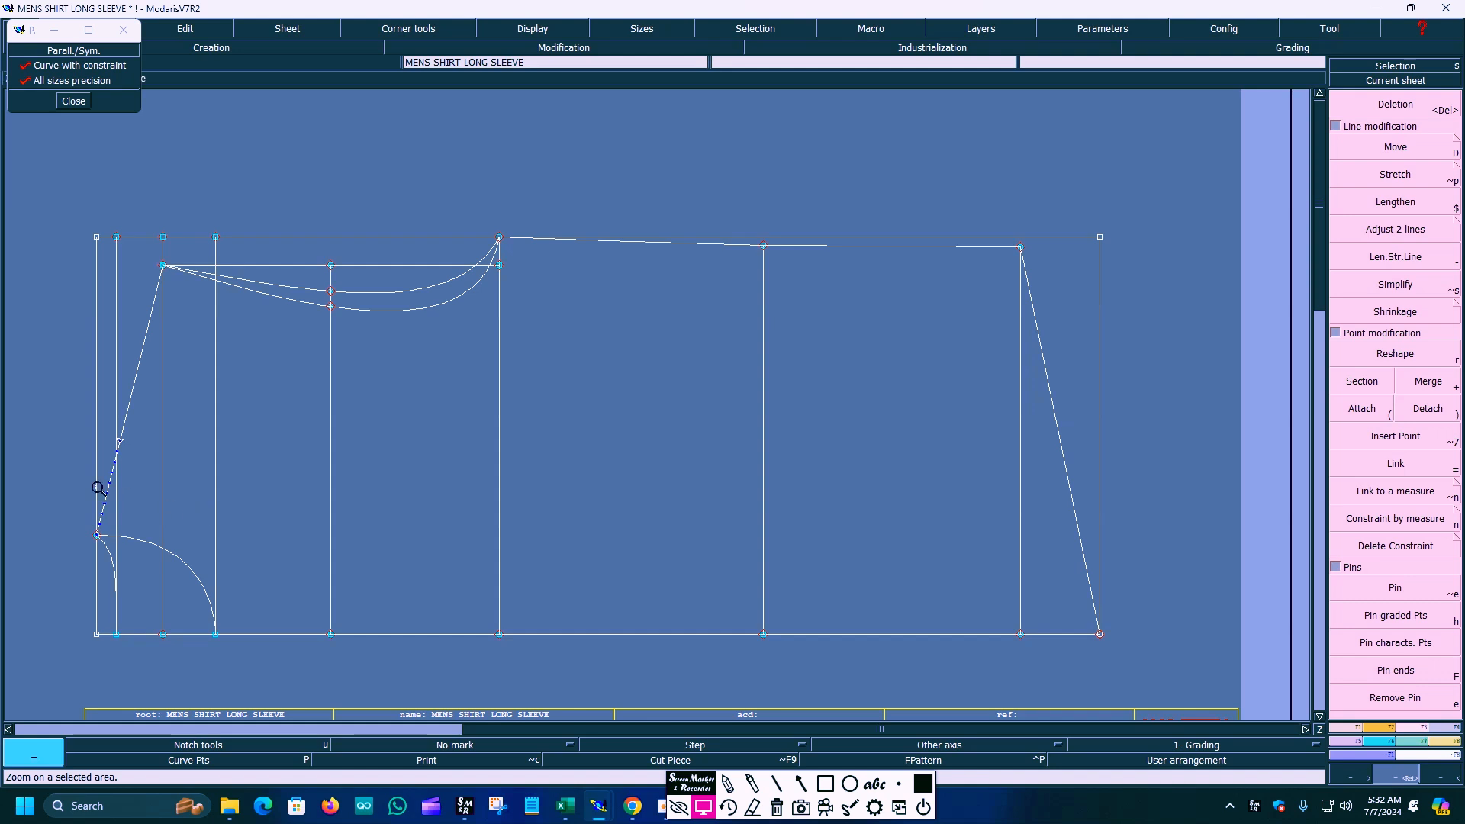
pyautogui.press('Delete')
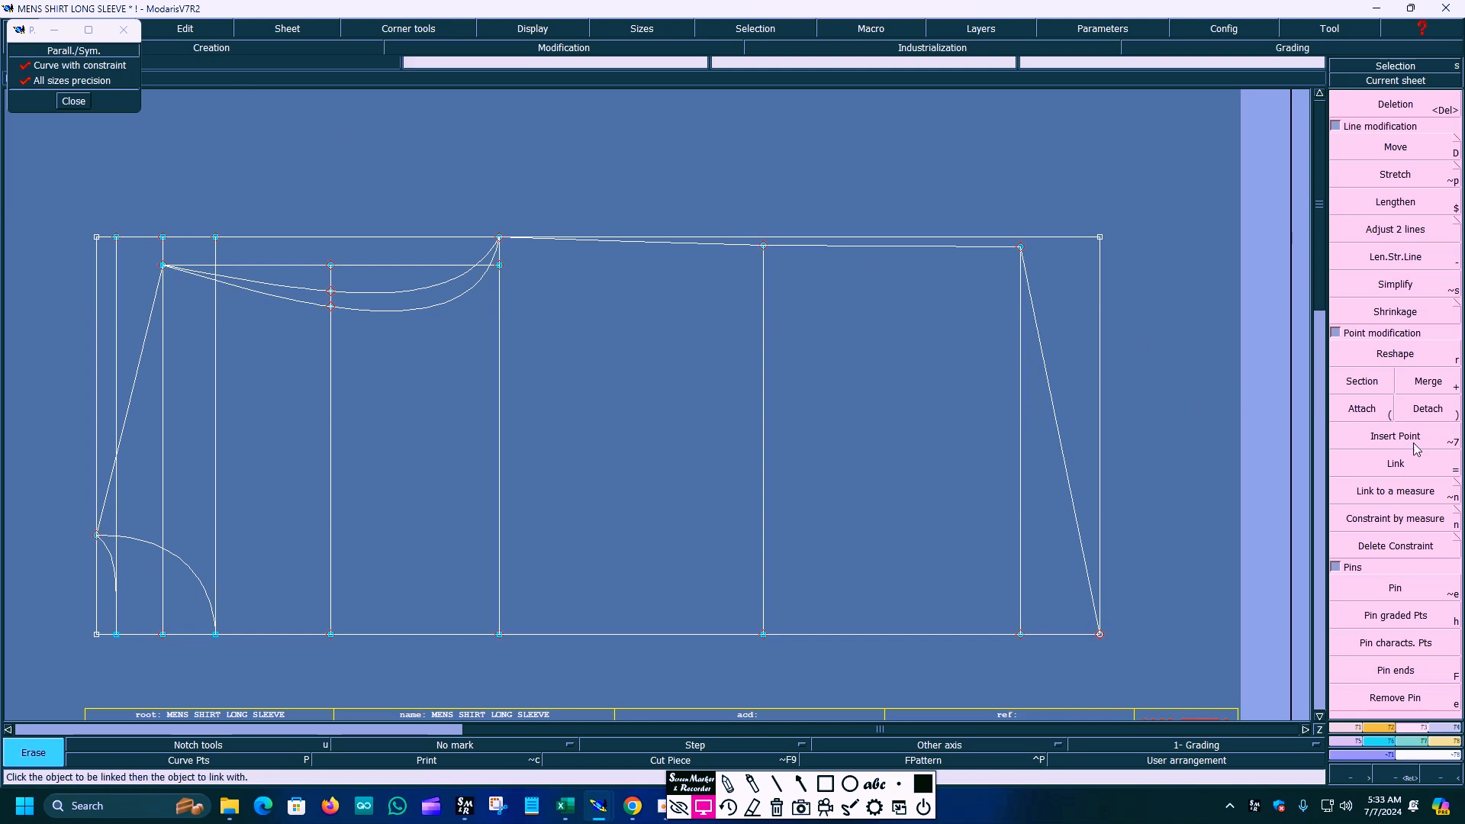
# Display the point and line creation tools, marking the tool group and Sym. Axis with arrows.
pyautogui.click(800, 783)
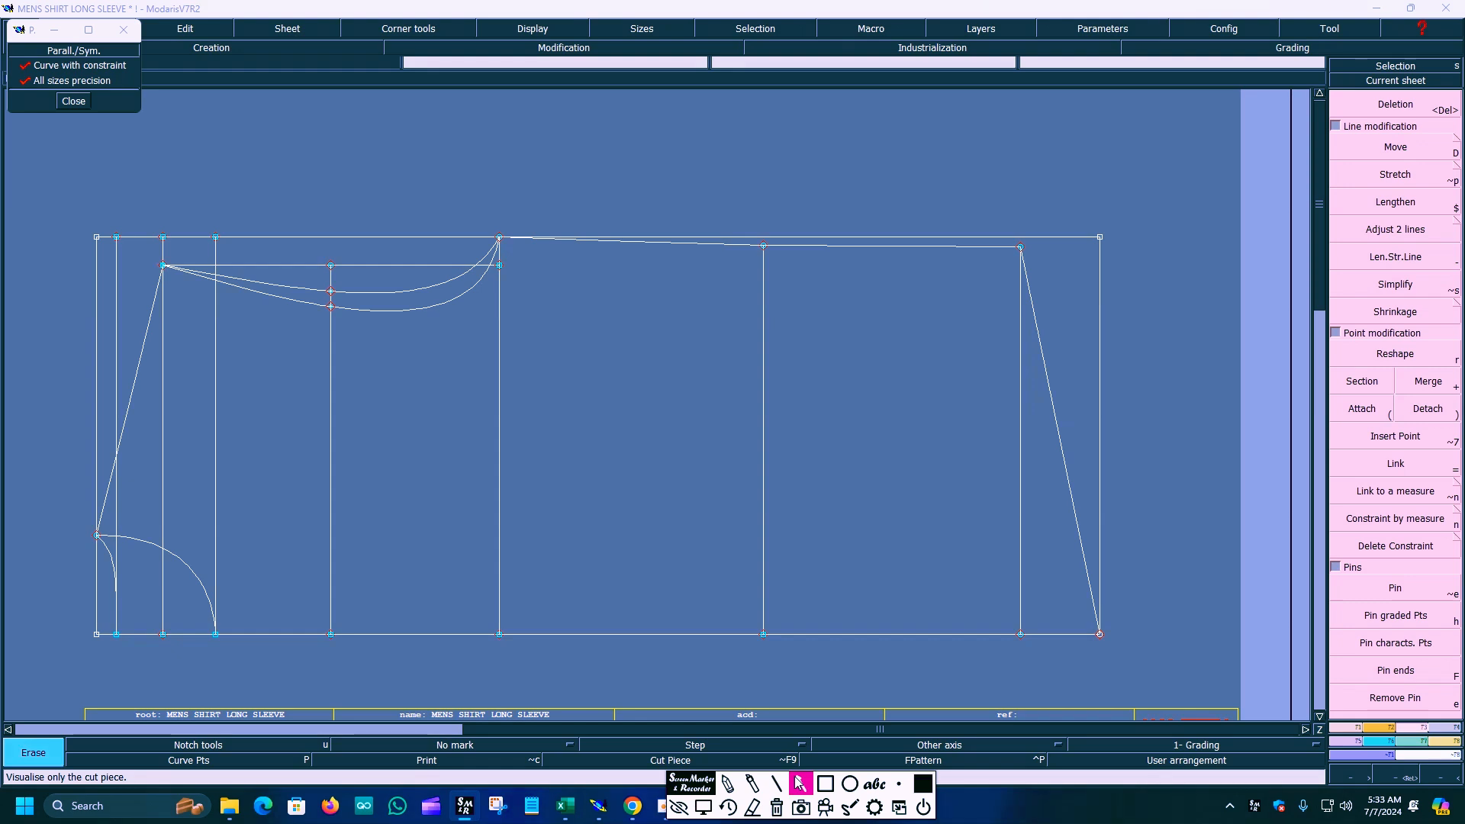
pyautogui.moveTo(824, 697)
pyautogui.mouseDown()
pyautogui.moveTo(1181, 733)
pyautogui.moveTo(1339, 725)
pyautogui.mouseUp()
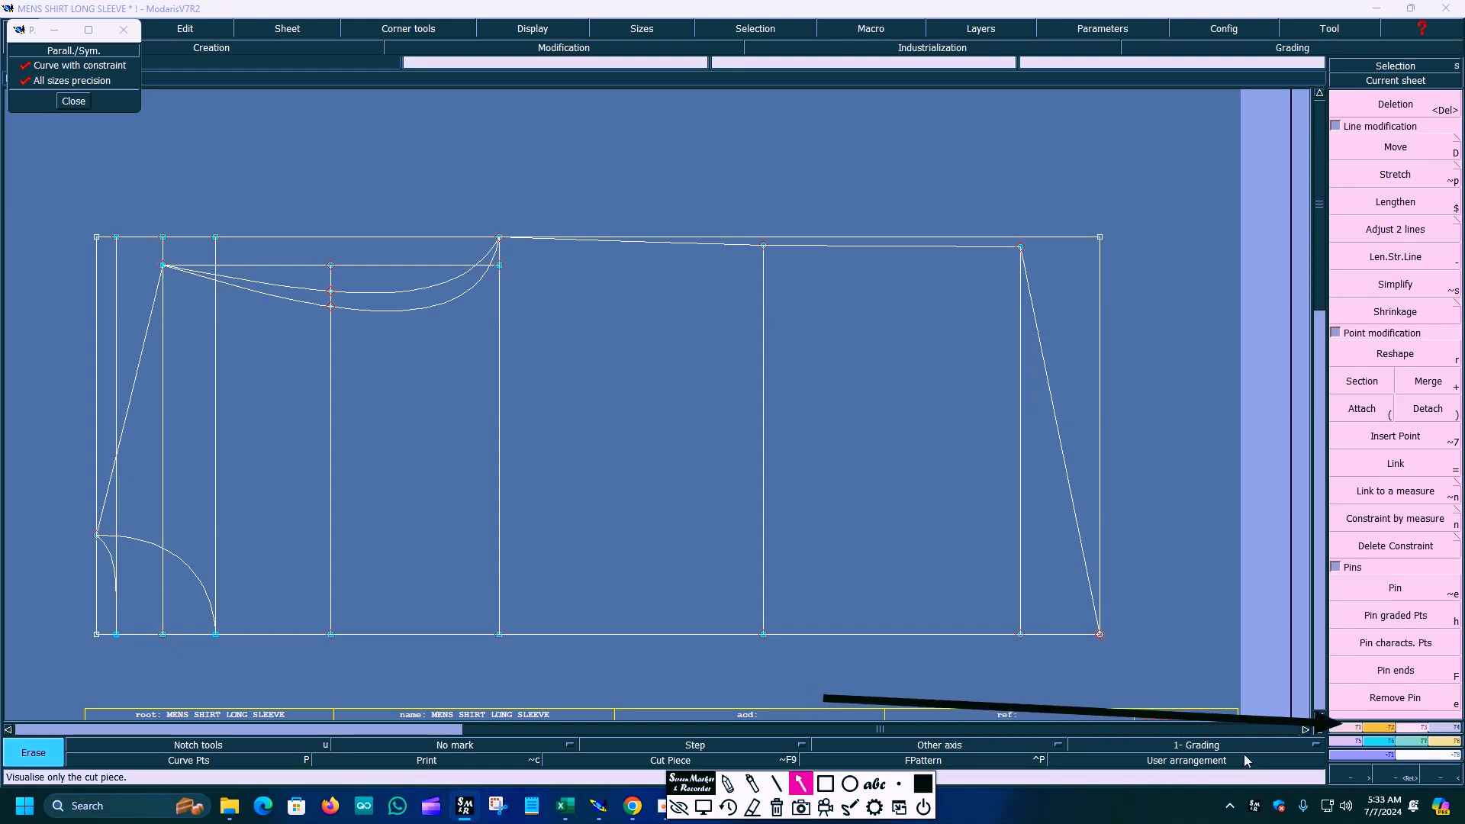
pyautogui.click(703, 808)
pyautogui.click(1352, 732)
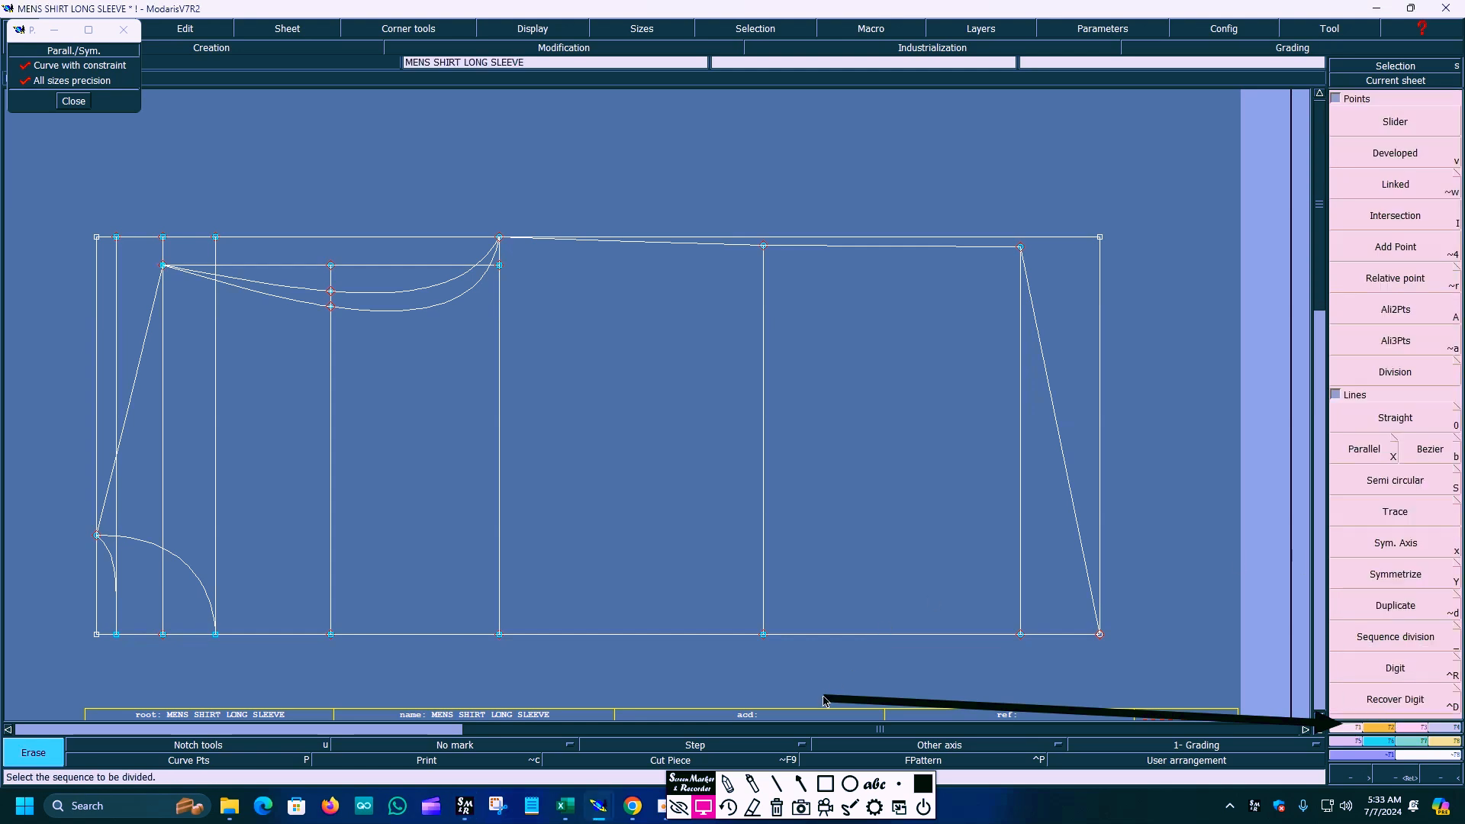
pyautogui.click(800, 784)
pyautogui.moveTo(832, 706)
pyautogui.mouseDown()
pyautogui.moveTo(1372, 510)
pyautogui.moveTo(1366, 481)
pyautogui.moveTo(1366, 553)
pyautogui.mouseUp()
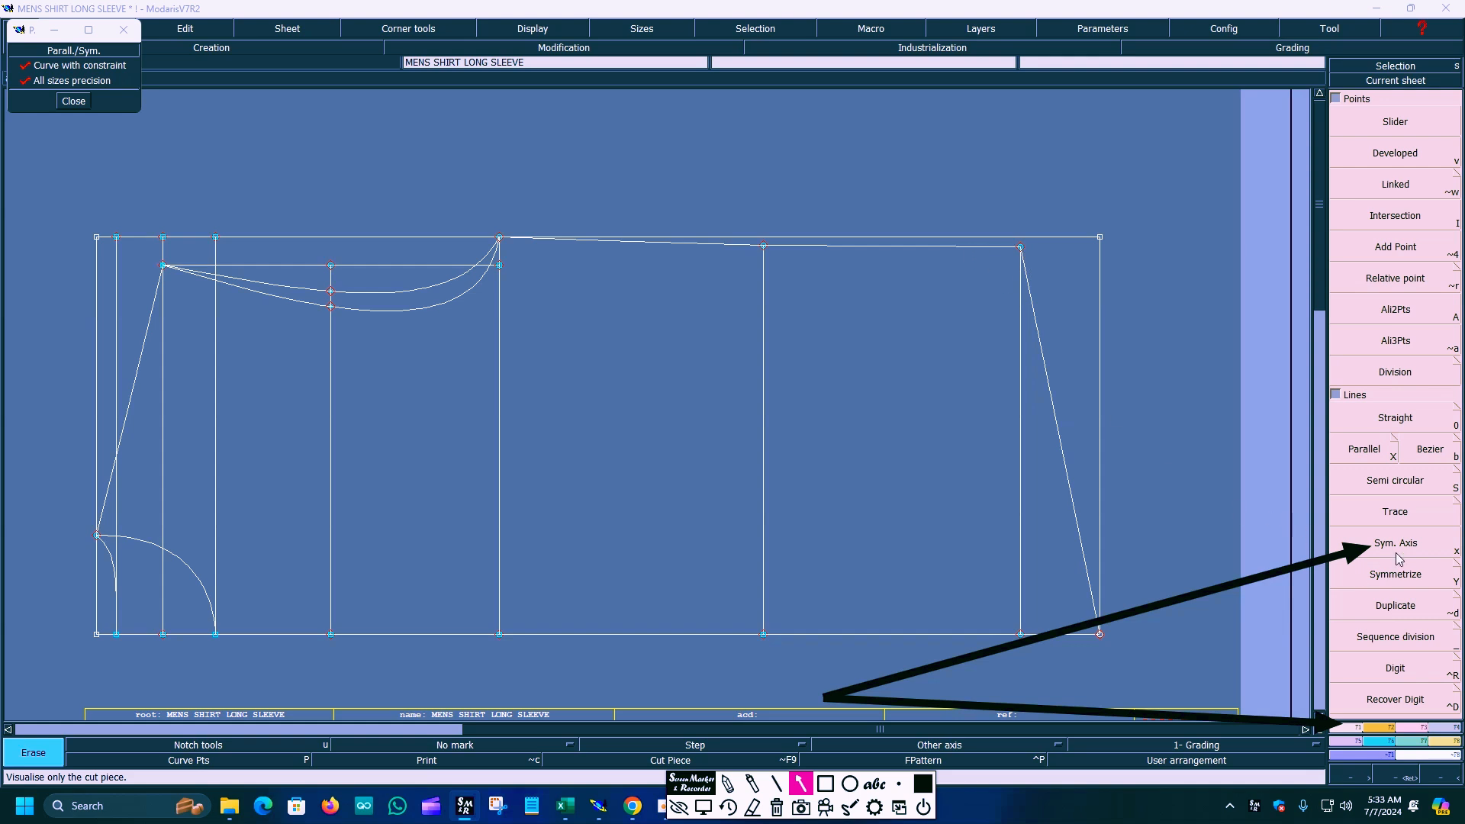
# Create a symmetry axis along the side seam, starting from its hem end.
pyautogui.click(703, 807)
pyautogui.click(1396, 543)
pyautogui.click(1022, 248)
pyautogui.click(920, 247)
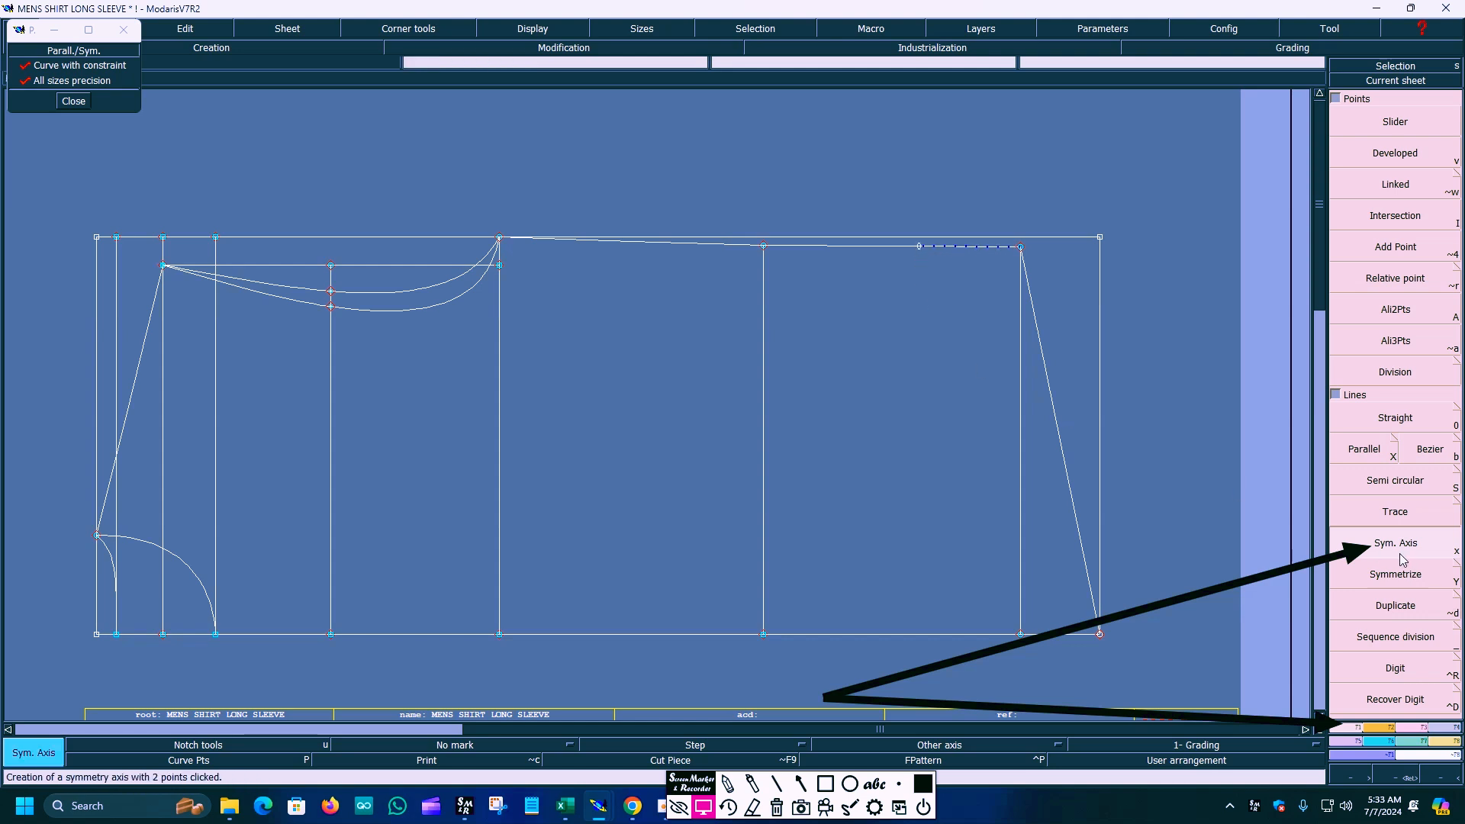
# Mark Symmetrize with an arrow, mirror the slanted hem line across the side seam axis, and clear the arrows.
pyautogui.click(800, 784)
pyautogui.moveTo(824, 696); pyautogui.dragTo(1365, 587)
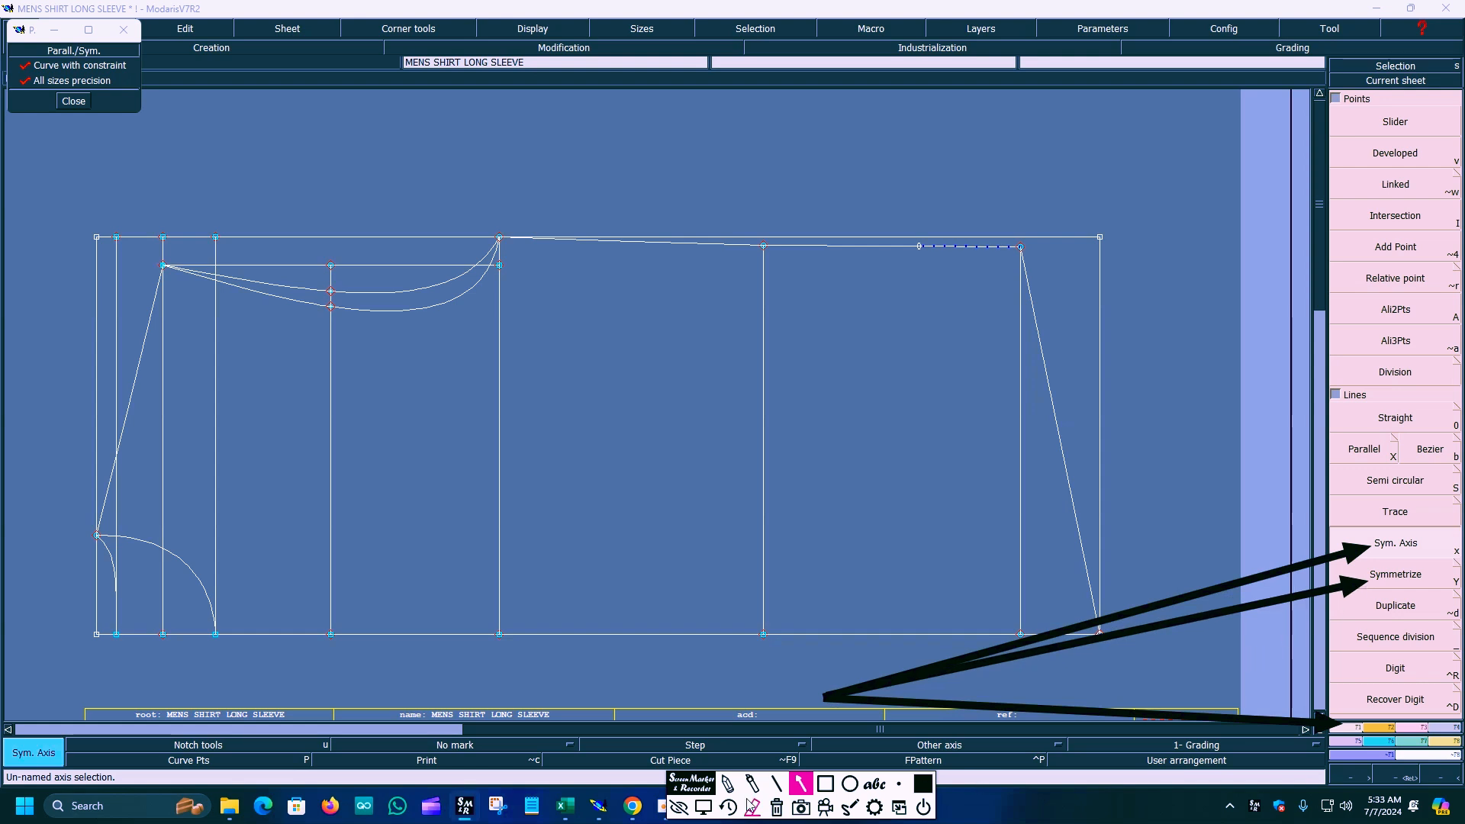
pyautogui.click(710, 811)
pyautogui.click(1422, 586)
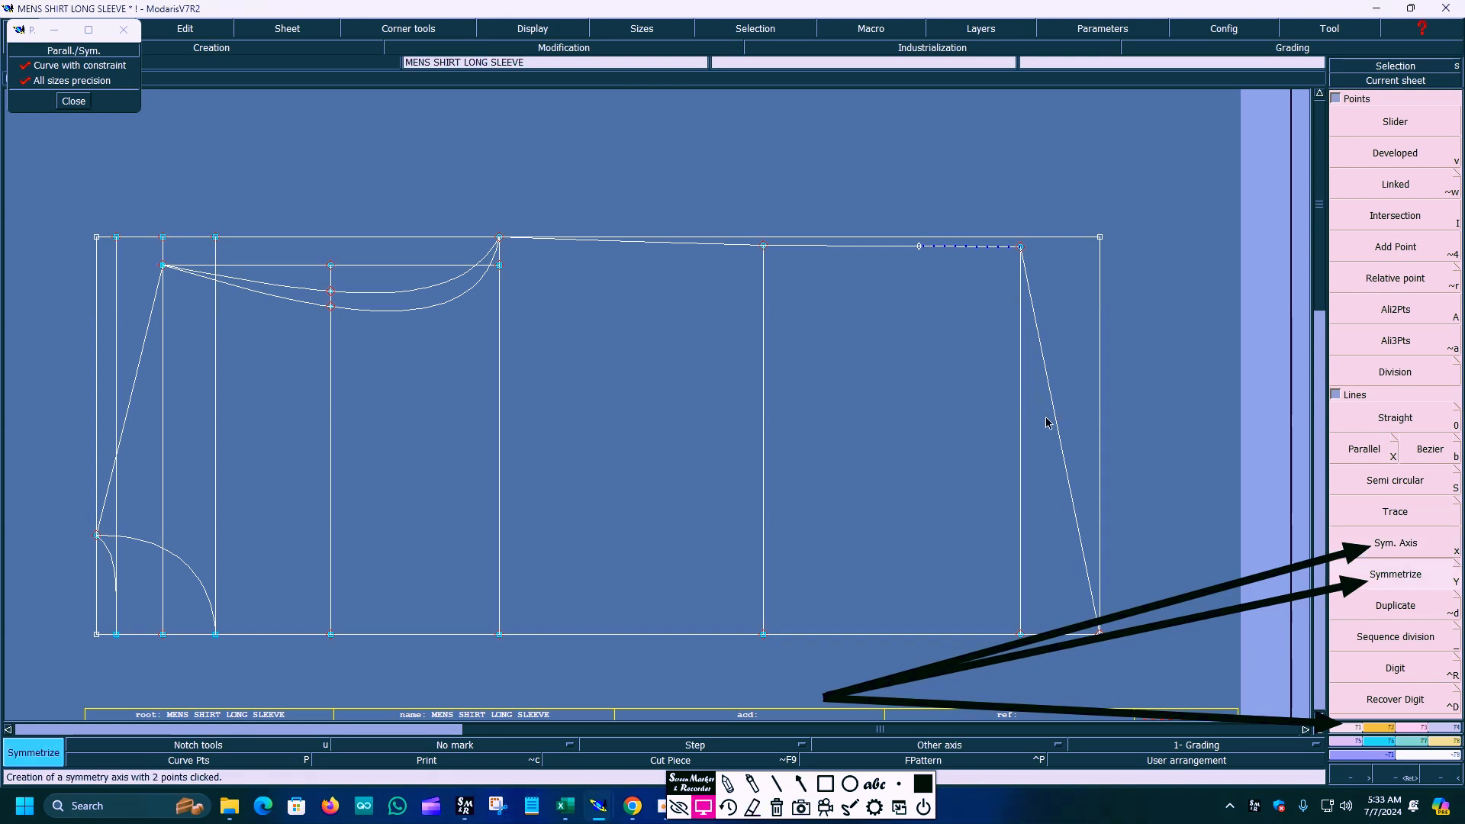
pyautogui.click(1050, 375)
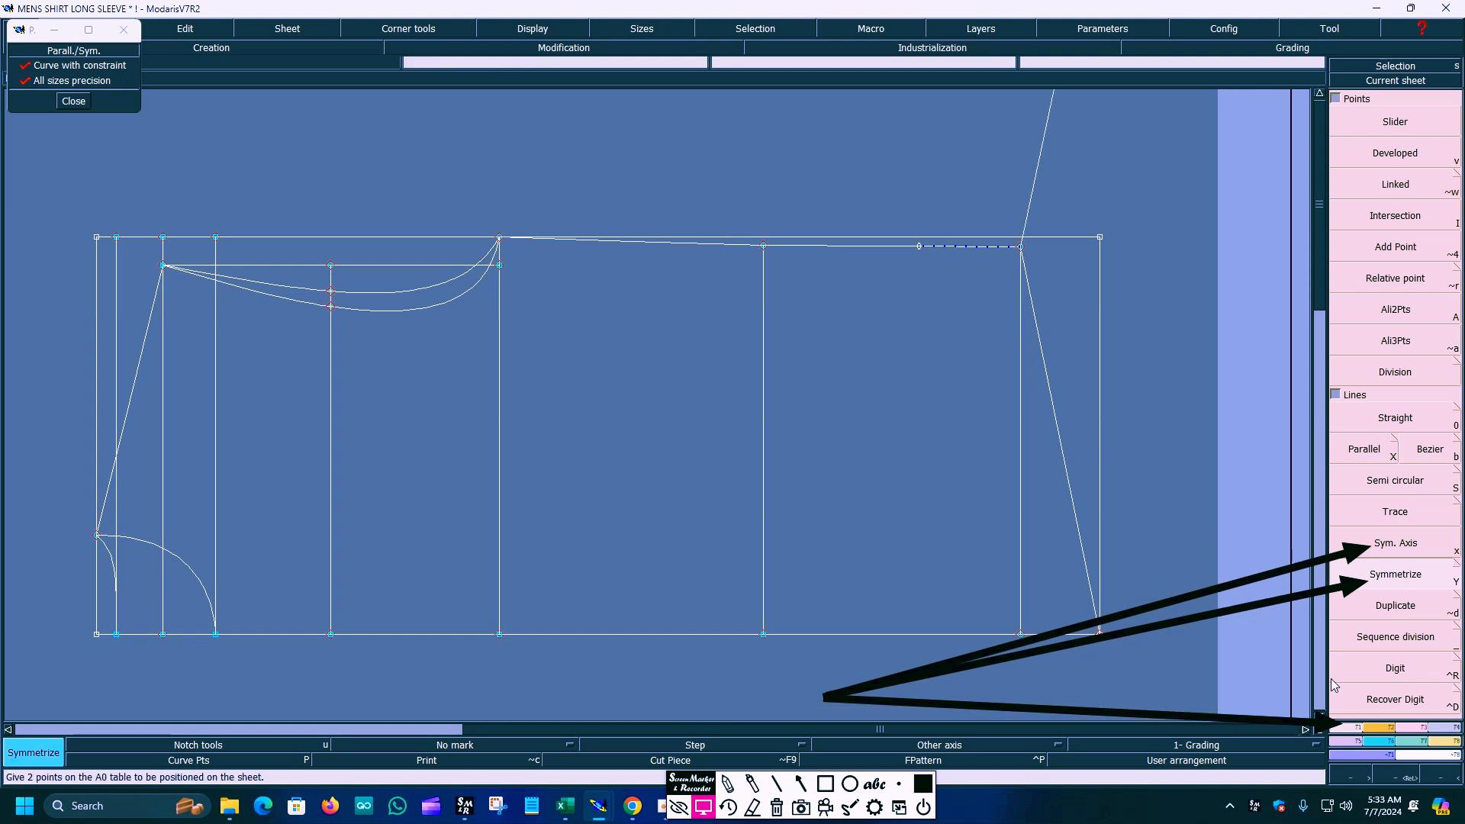
pyautogui.click(779, 807)
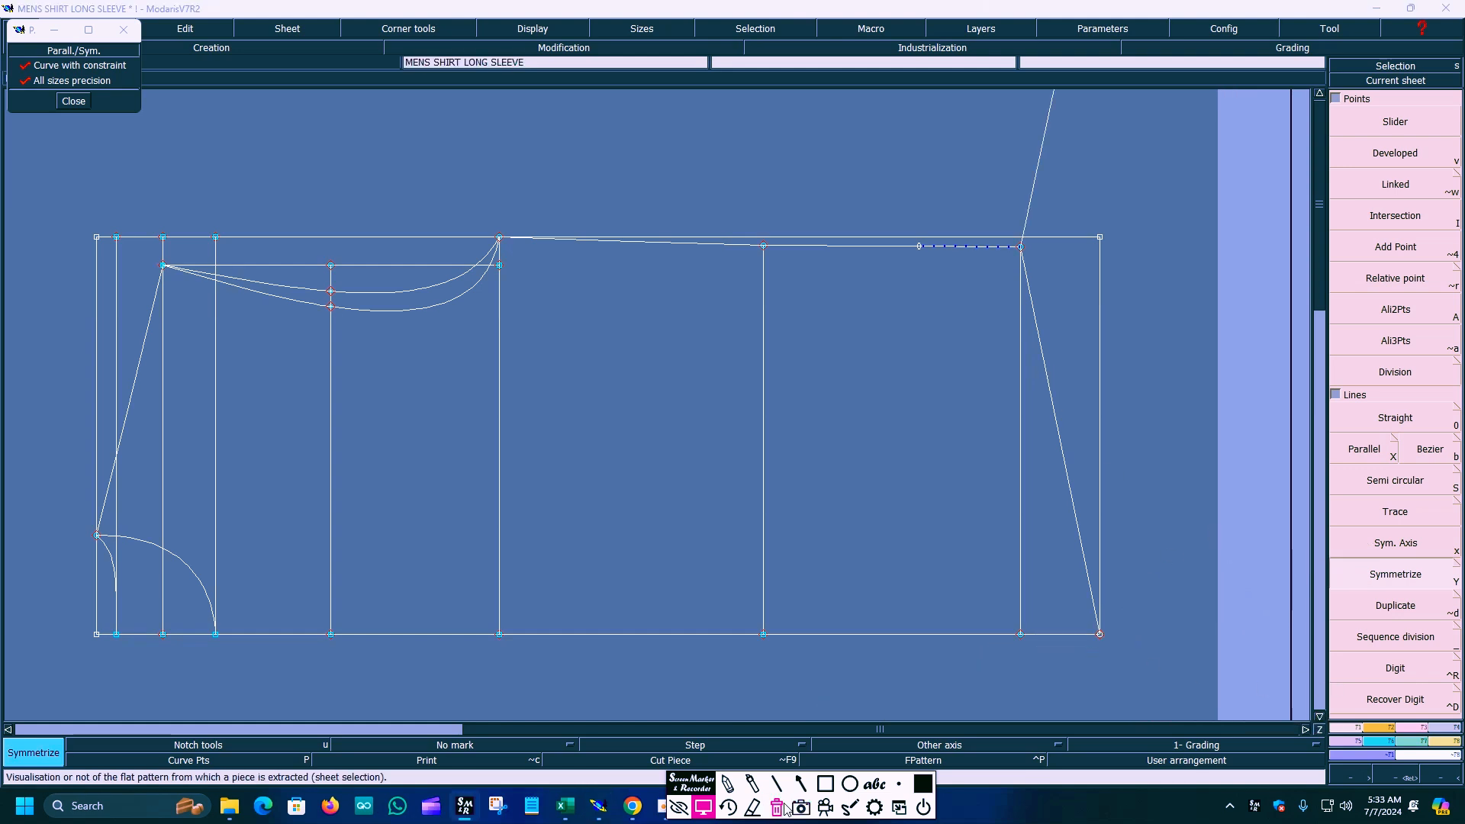
# Create a symmetry axis on the centre line at the hem, mirror the hem line across it, and close the Parall./Sym. dialog.
pyautogui.click(1393, 544)
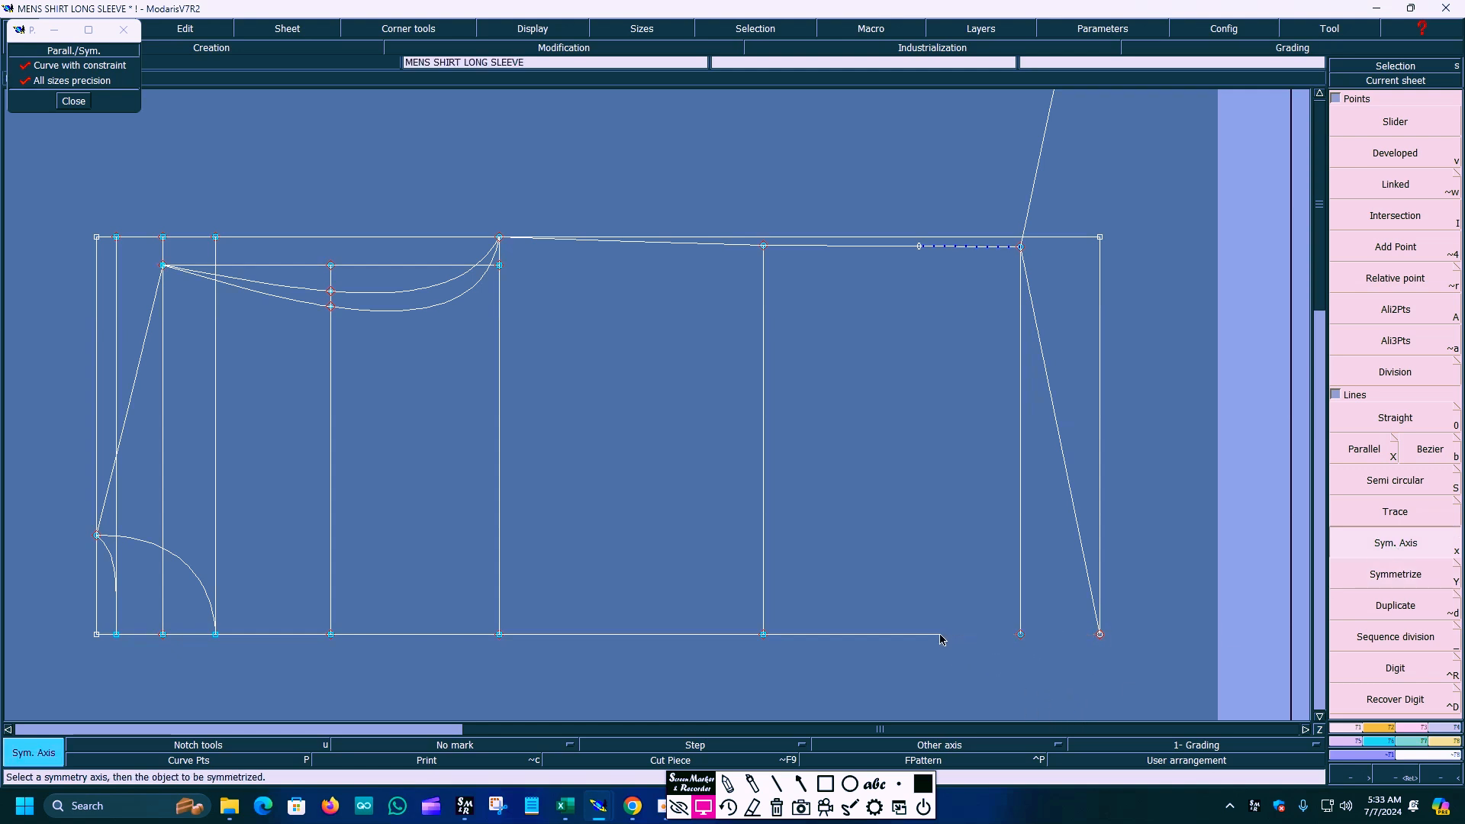
pyautogui.click(1423, 577)
pyautogui.click(1069, 499)
pyautogui.press('Home')
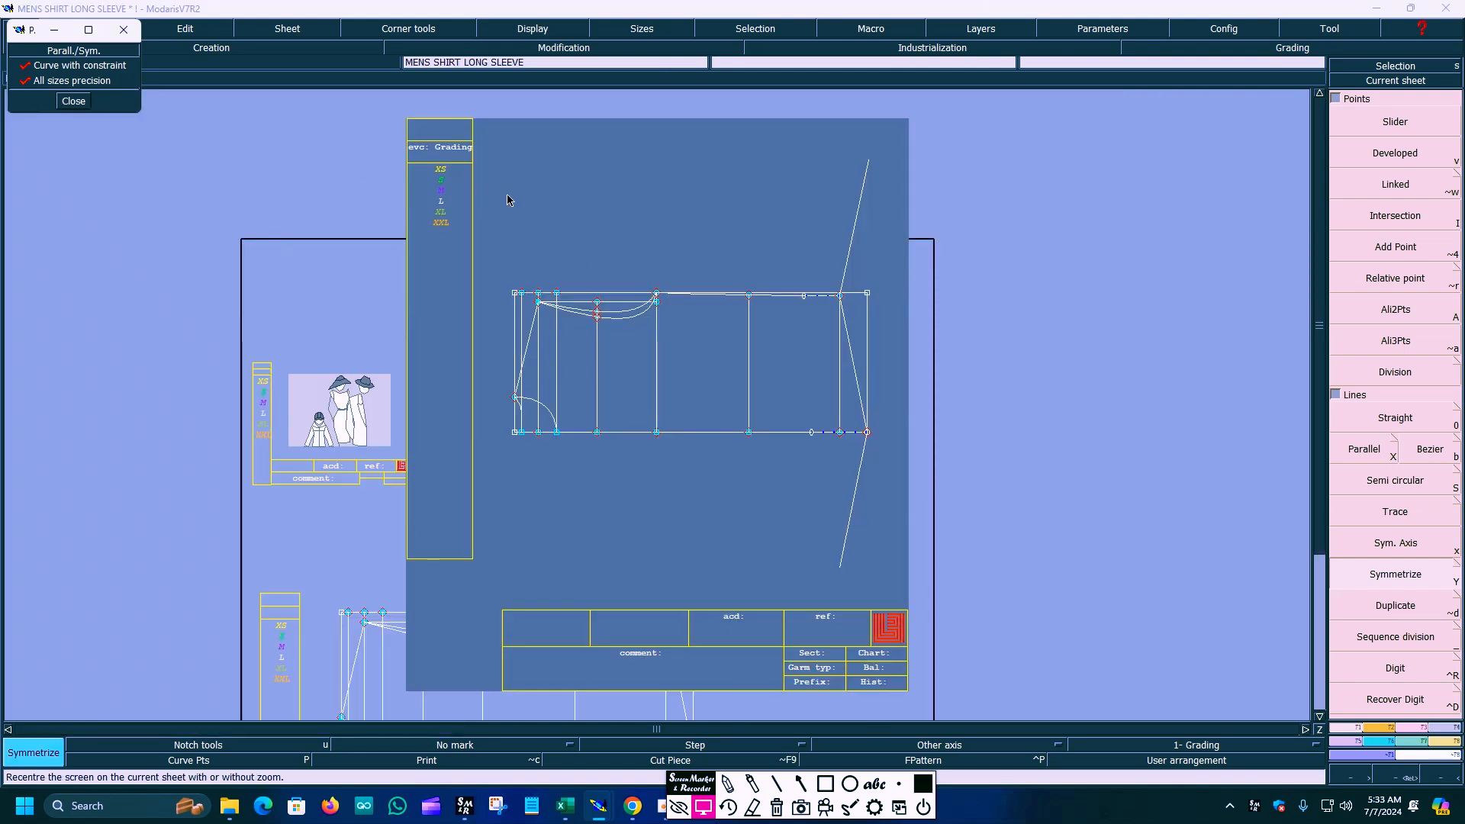
pyautogui.click(73, 101)
pyautogui.press('Return')
pyautogui.moveTo(437, 121); pyautogui.dragTo(1059, 599)
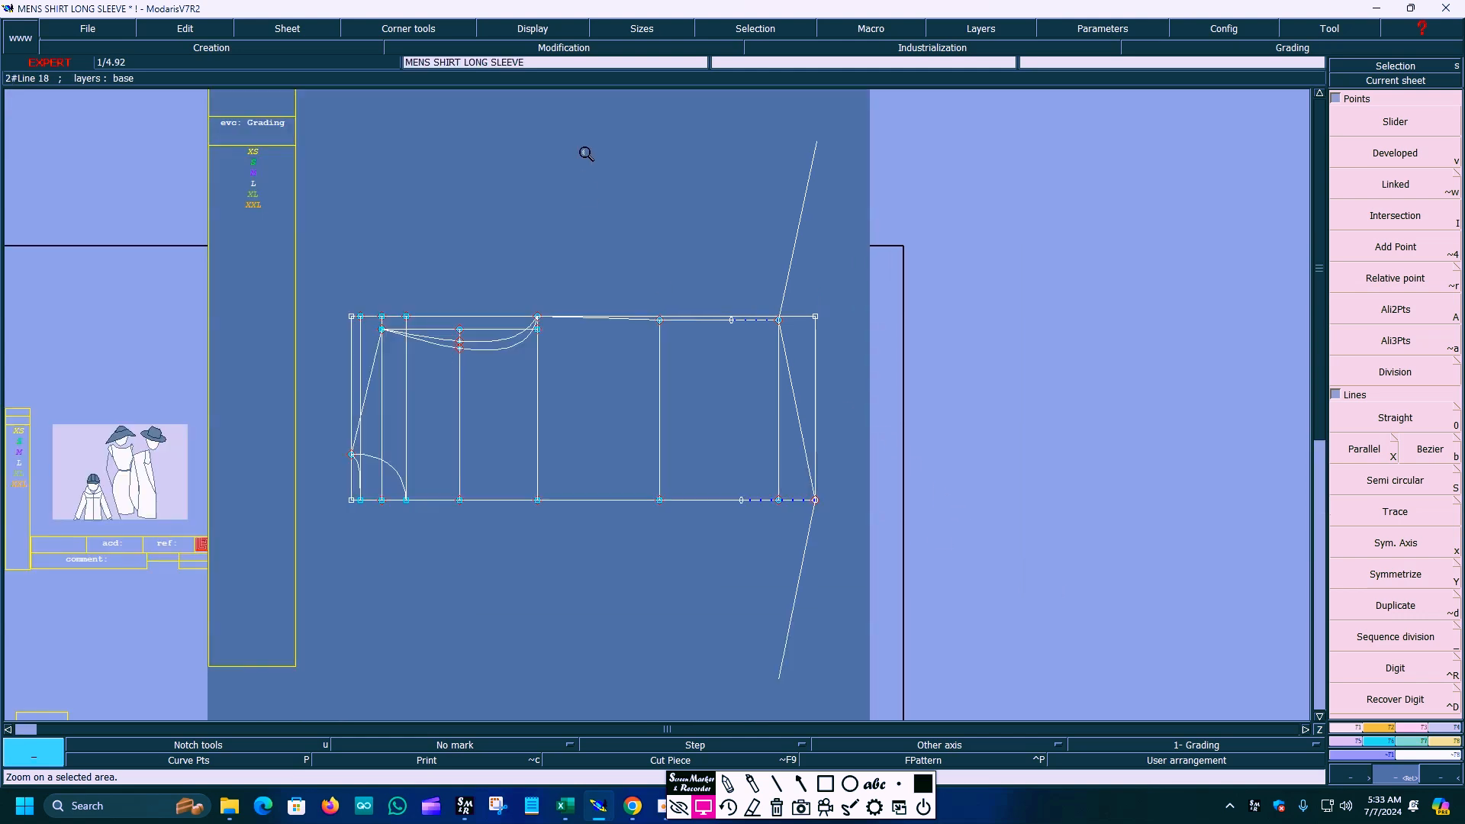
# Display the notch and orientation tools, marking the tool group and the -90° rotation with arrows.
pyautogui.click(1407, 634)
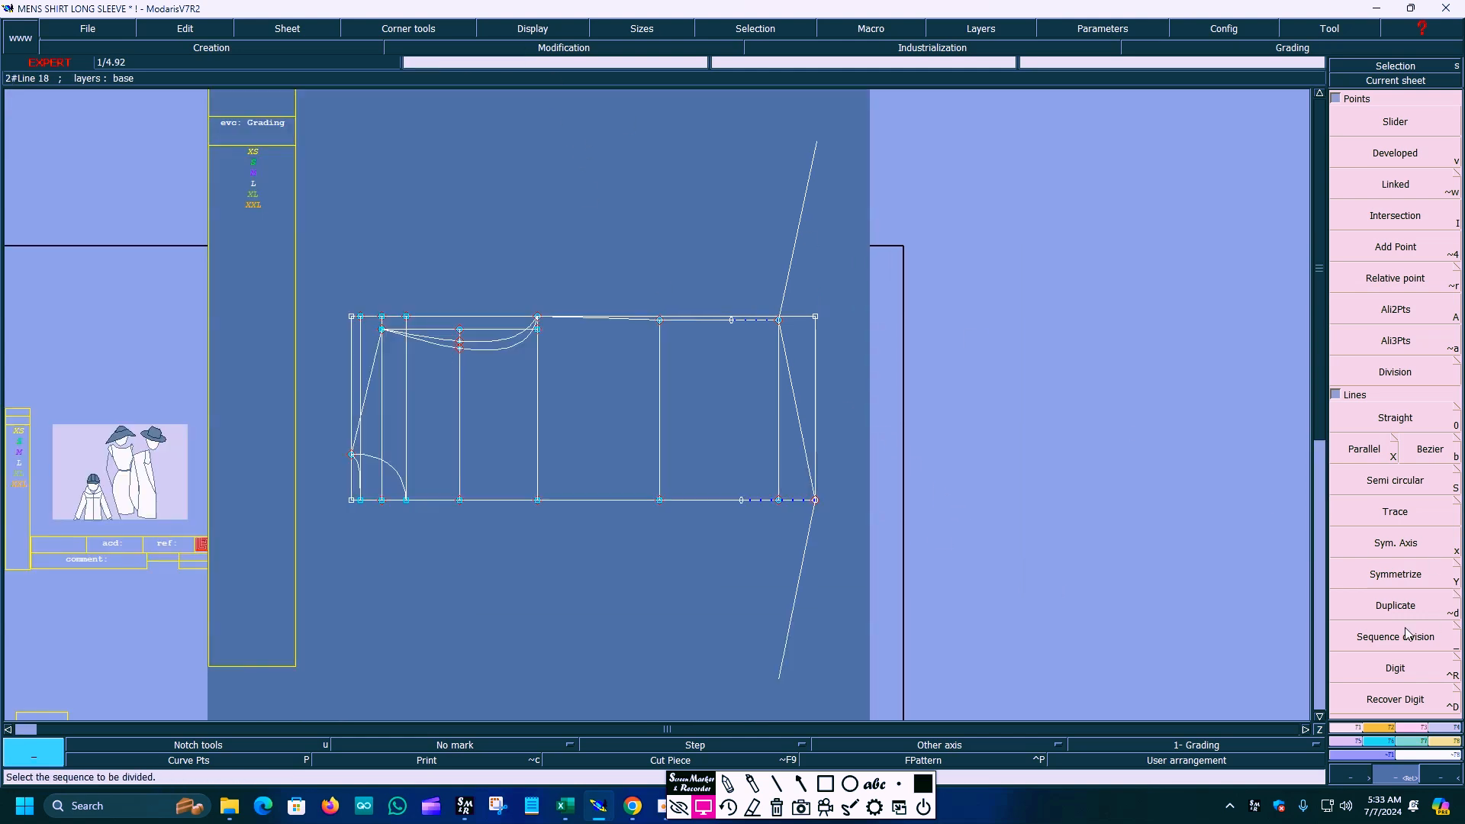
pyautogui.click(801, 784)
pyautogui.moveTo(860, 639); pyautogui.dragTo(1369, 729)
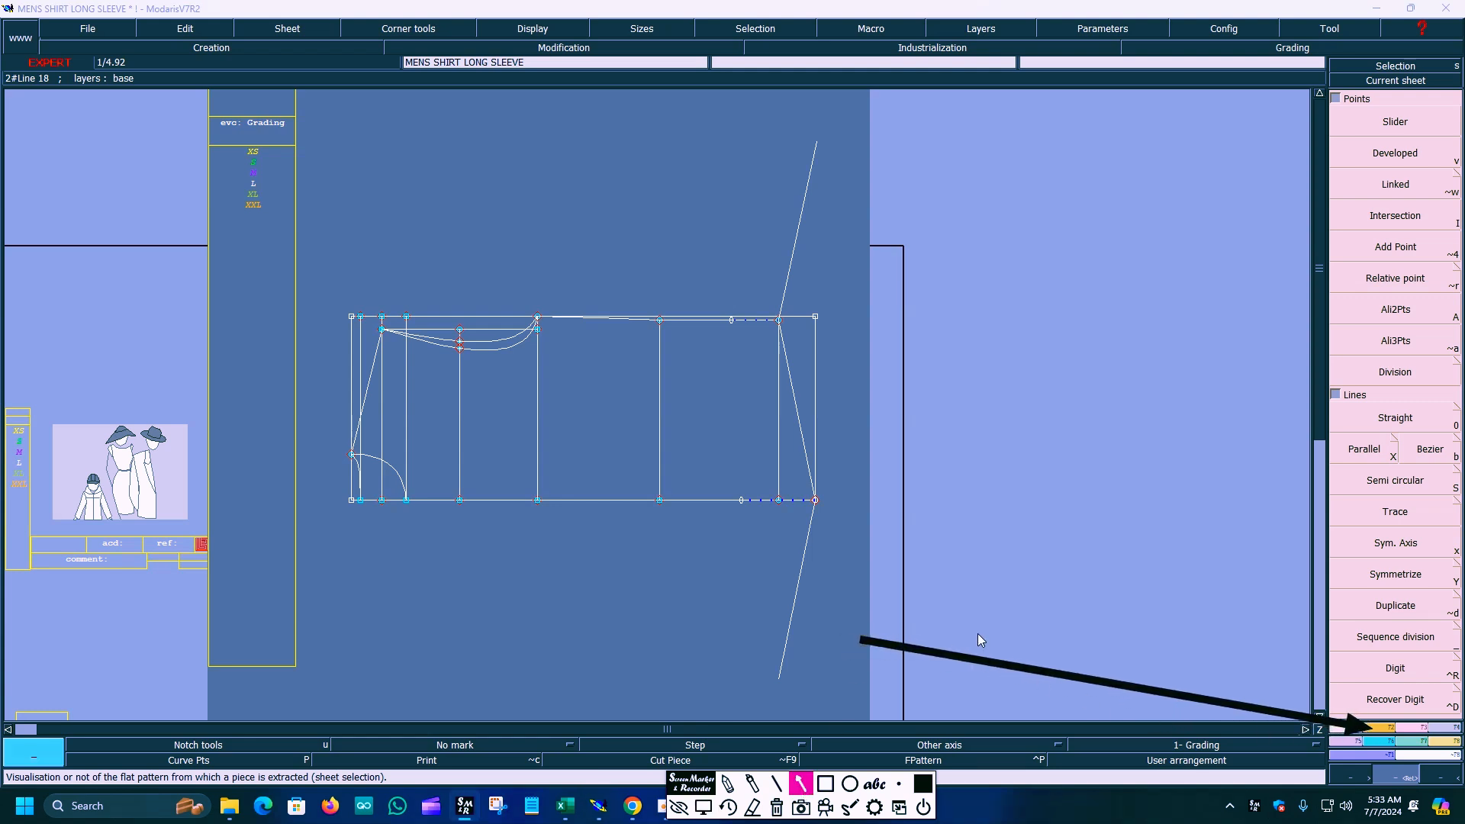
pyautogui.click(702, 807)
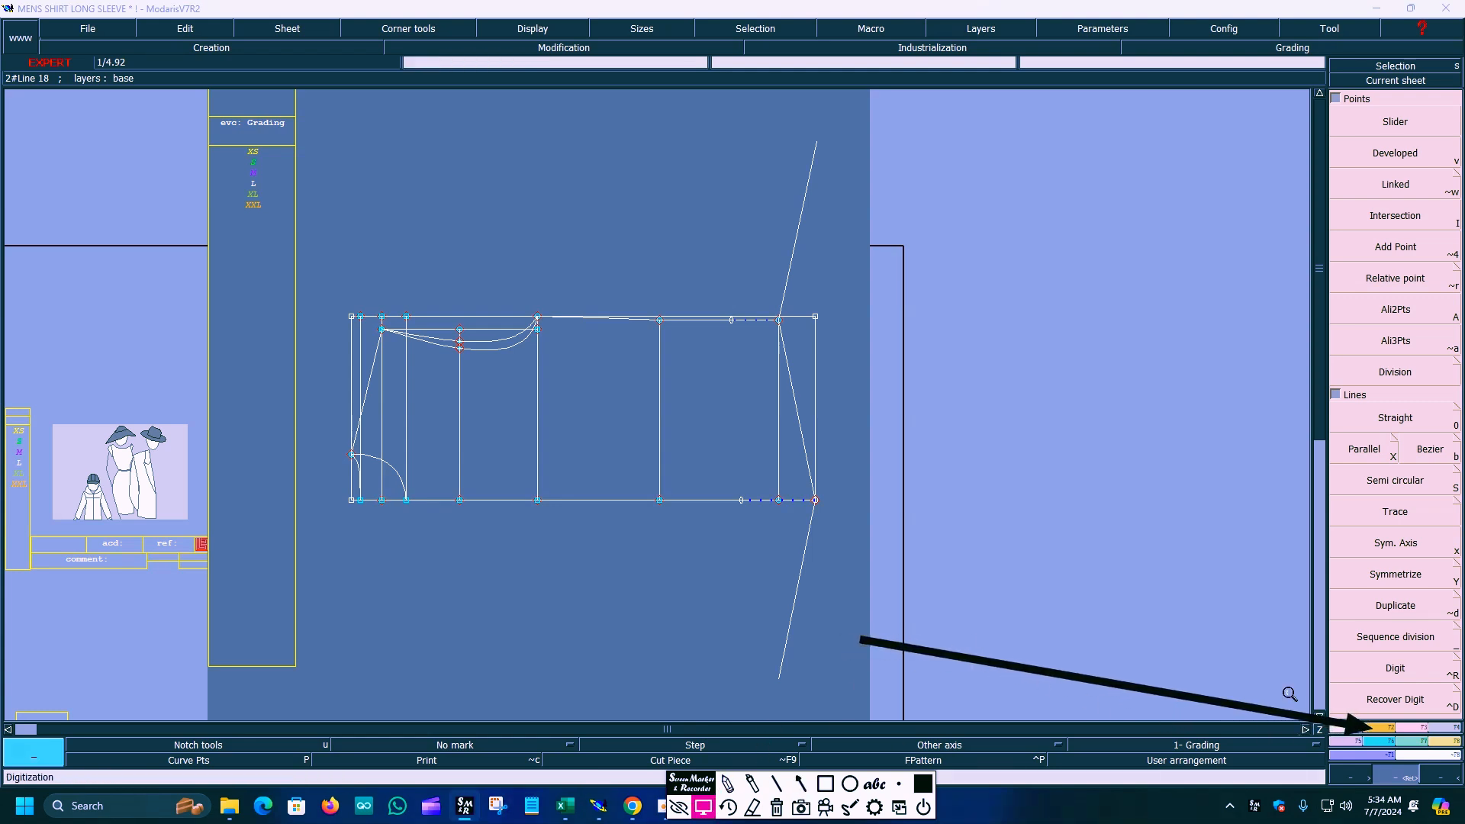
pyautogui.click(1384, 735)
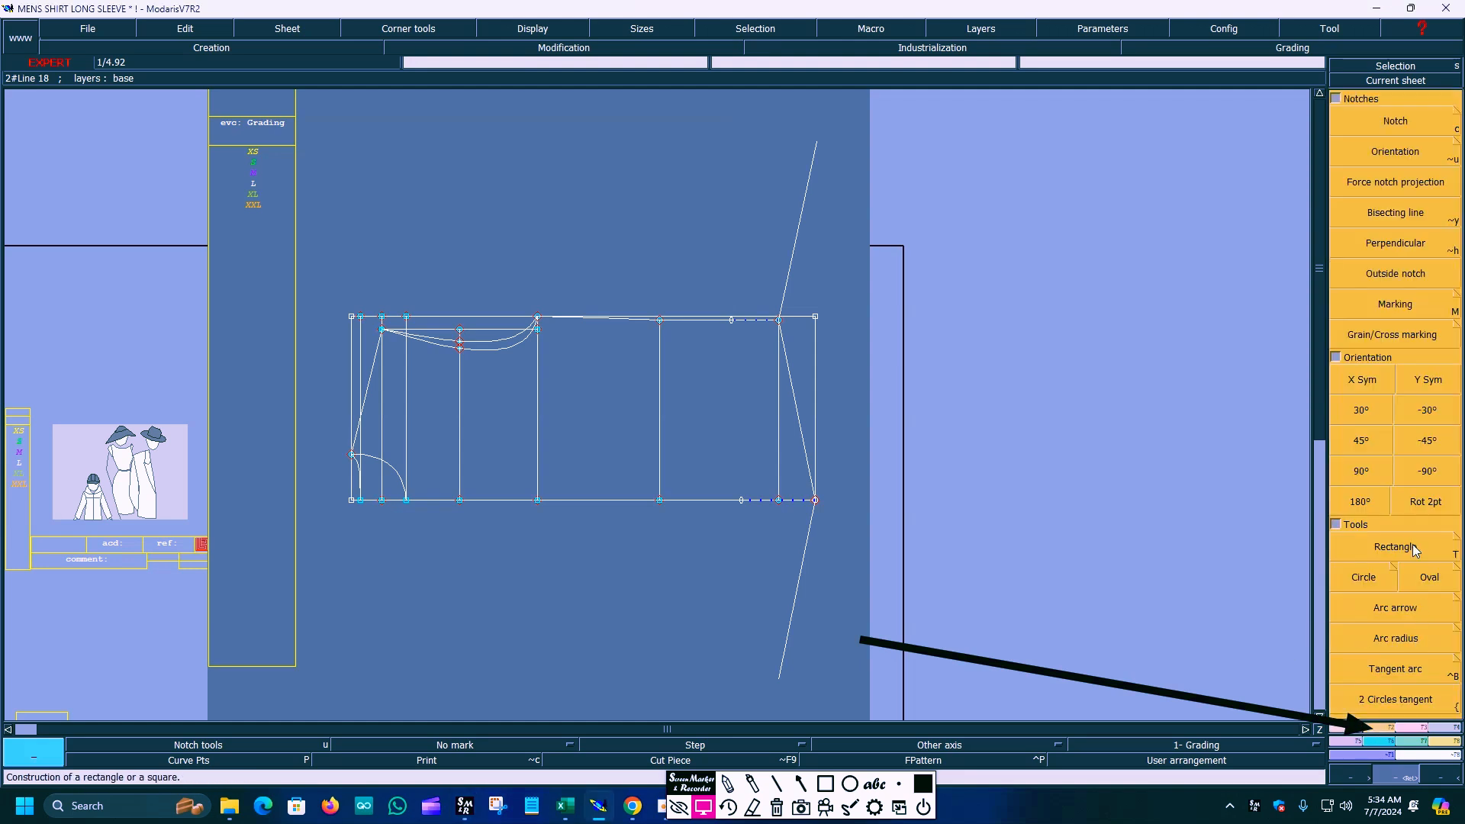
pyautogui.click(802, 783)
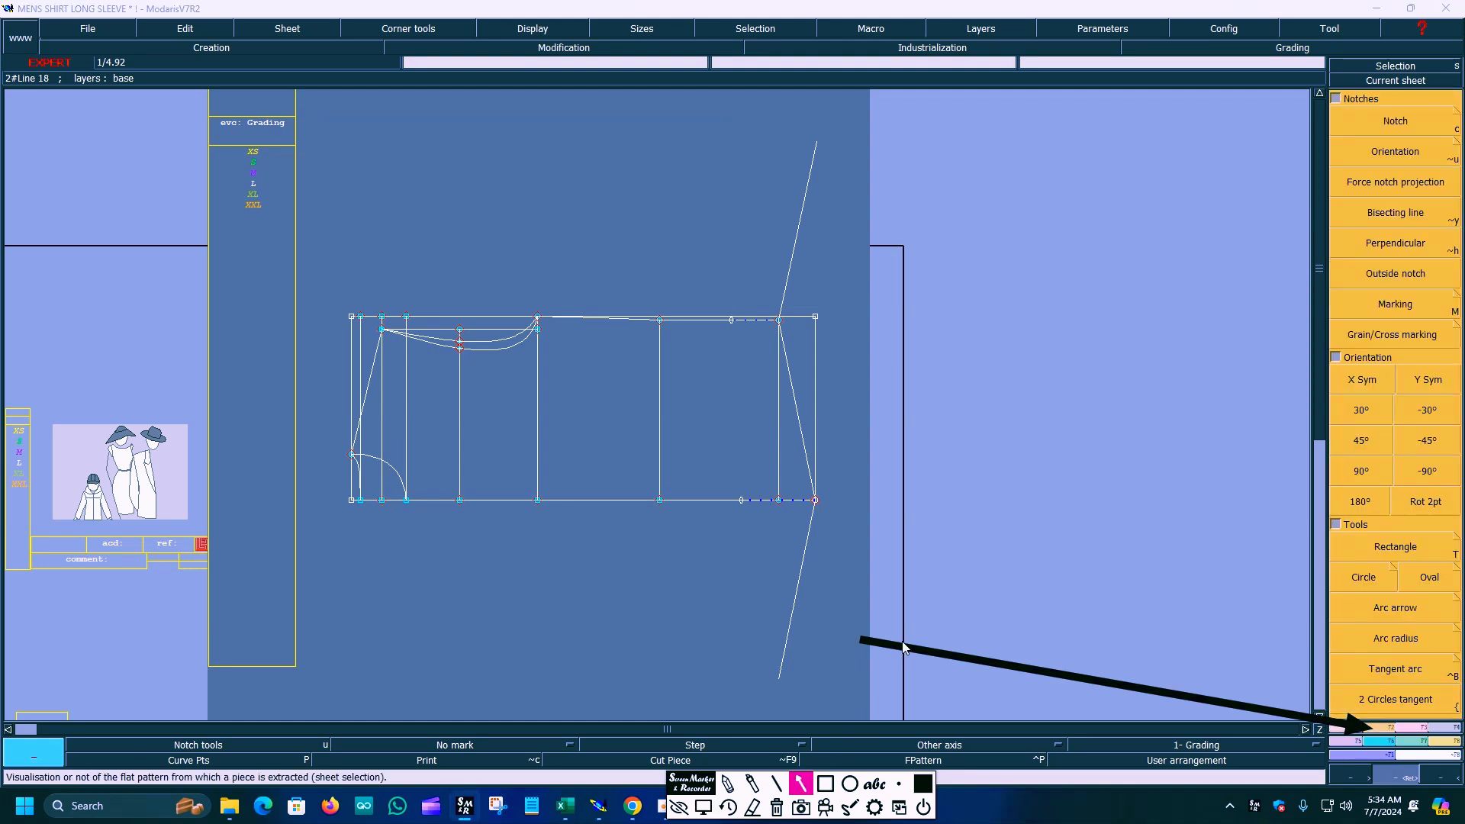
pyautogui.moveTo(855, 637)
pyautogui.mouseDown()
pyautogui.moveTo(1410, 470)
pyautogui.moveTo(1401, 510)
pyautogui.moveTo(1418, 472)
pyautogui.mouseUp()
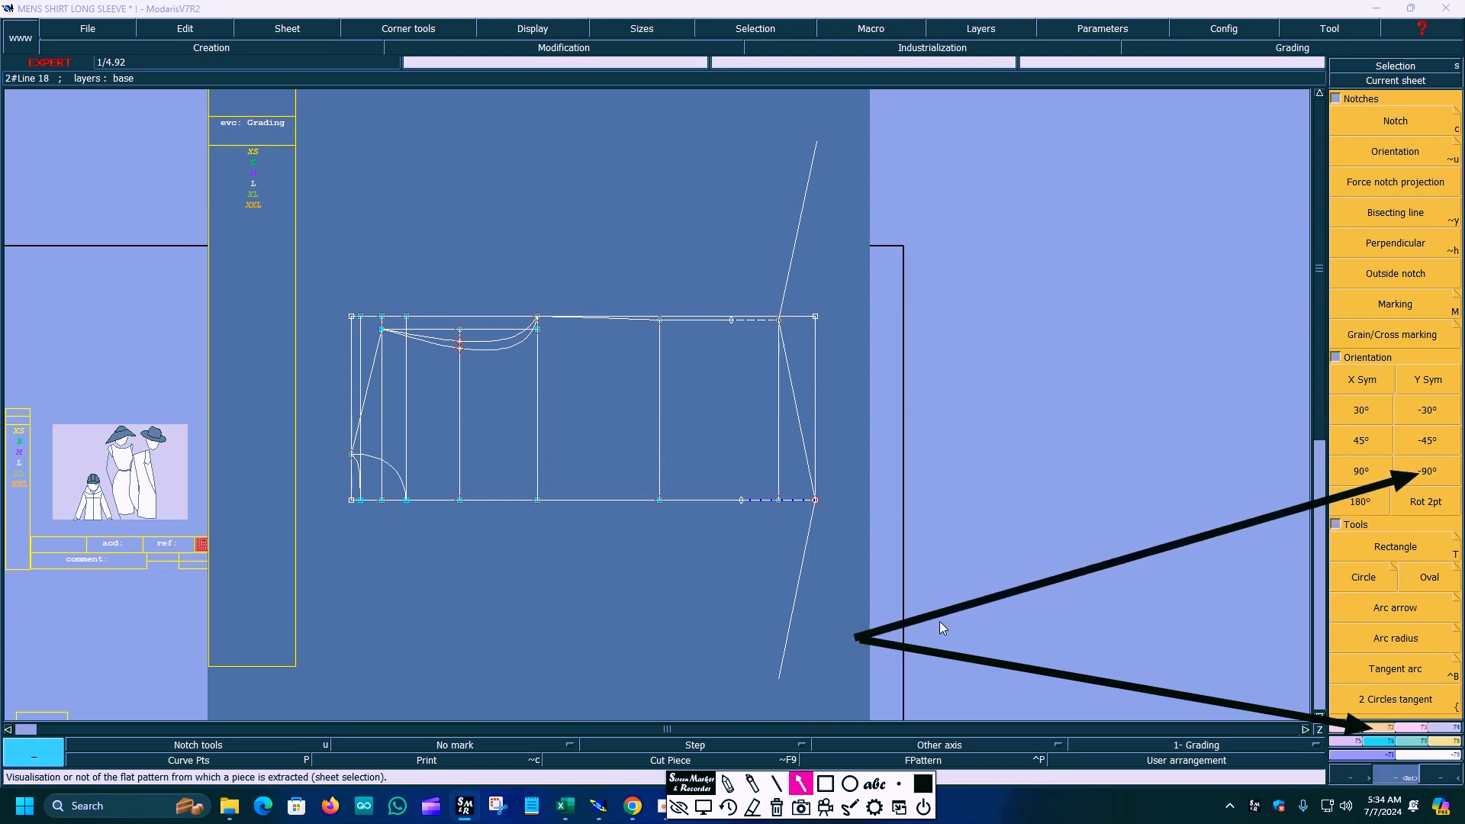
# Rotate the current sheet by -90° and clear the arrows.
pyautogui.click(704, 807)
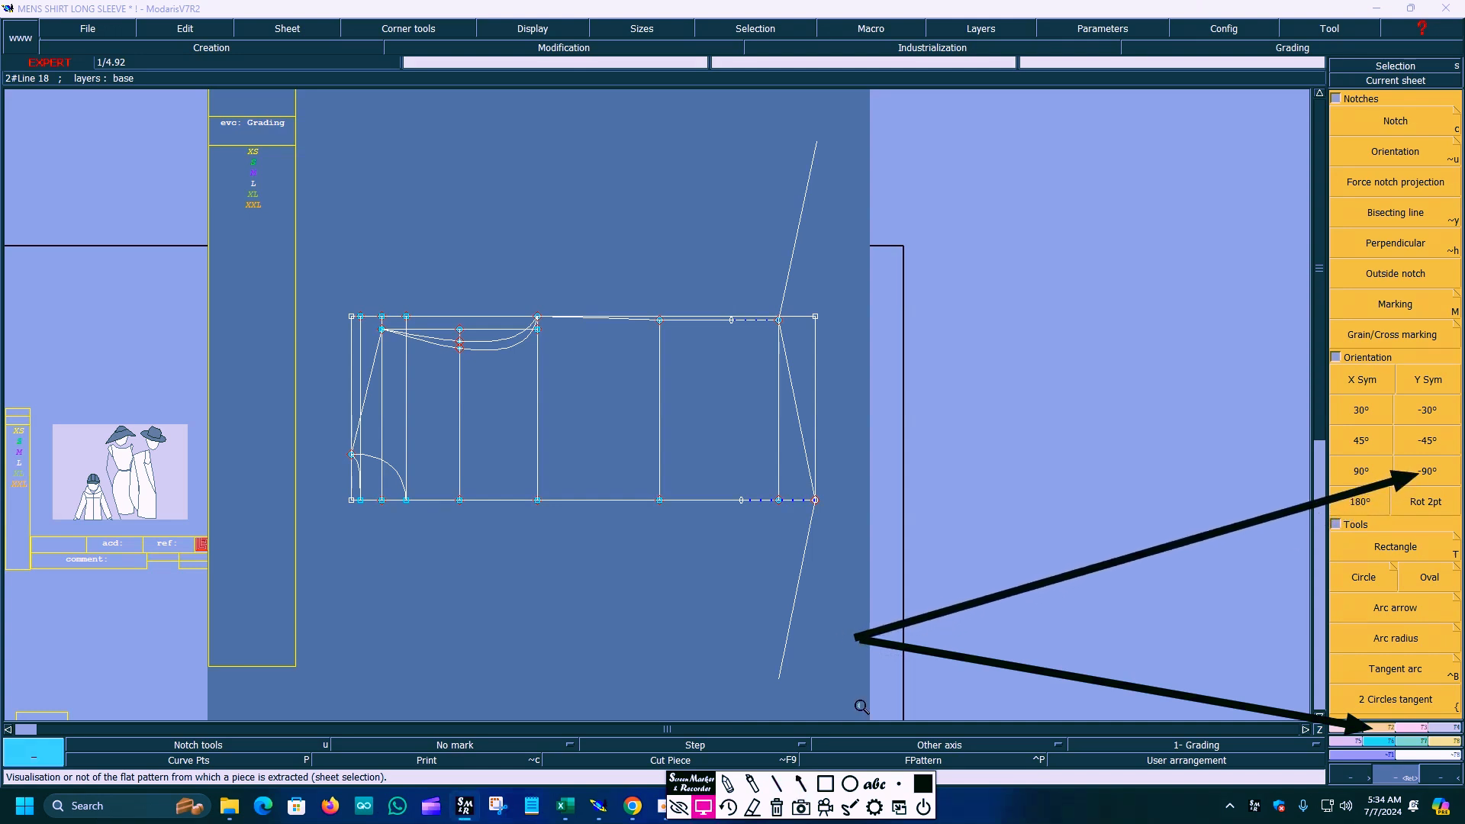
pyautogui.click(1424, 478)
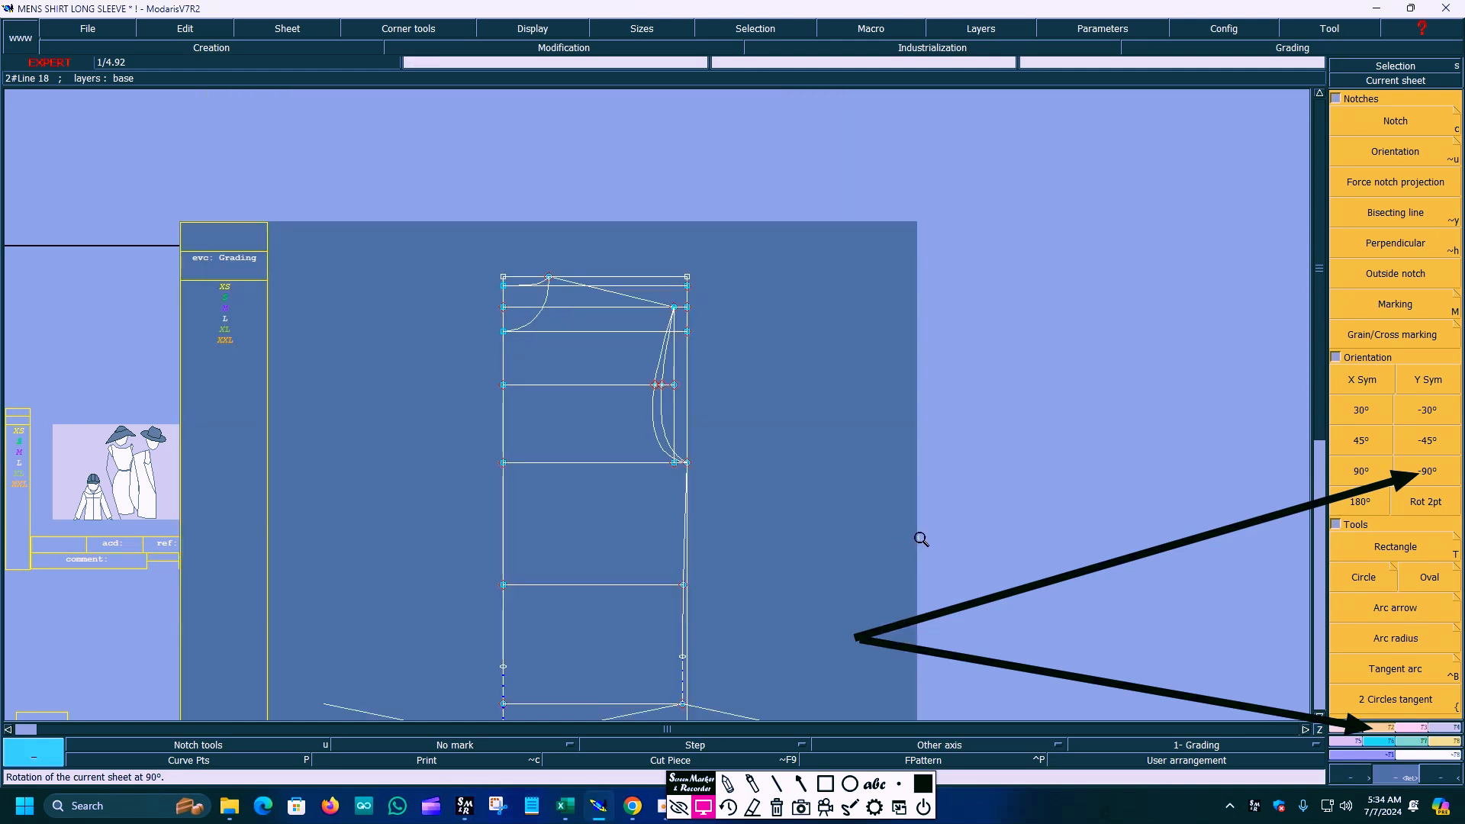
pyautogui.press('Home')
pyautogui.moveTo(428, 443); pyautogui.dragTo(983, 611)
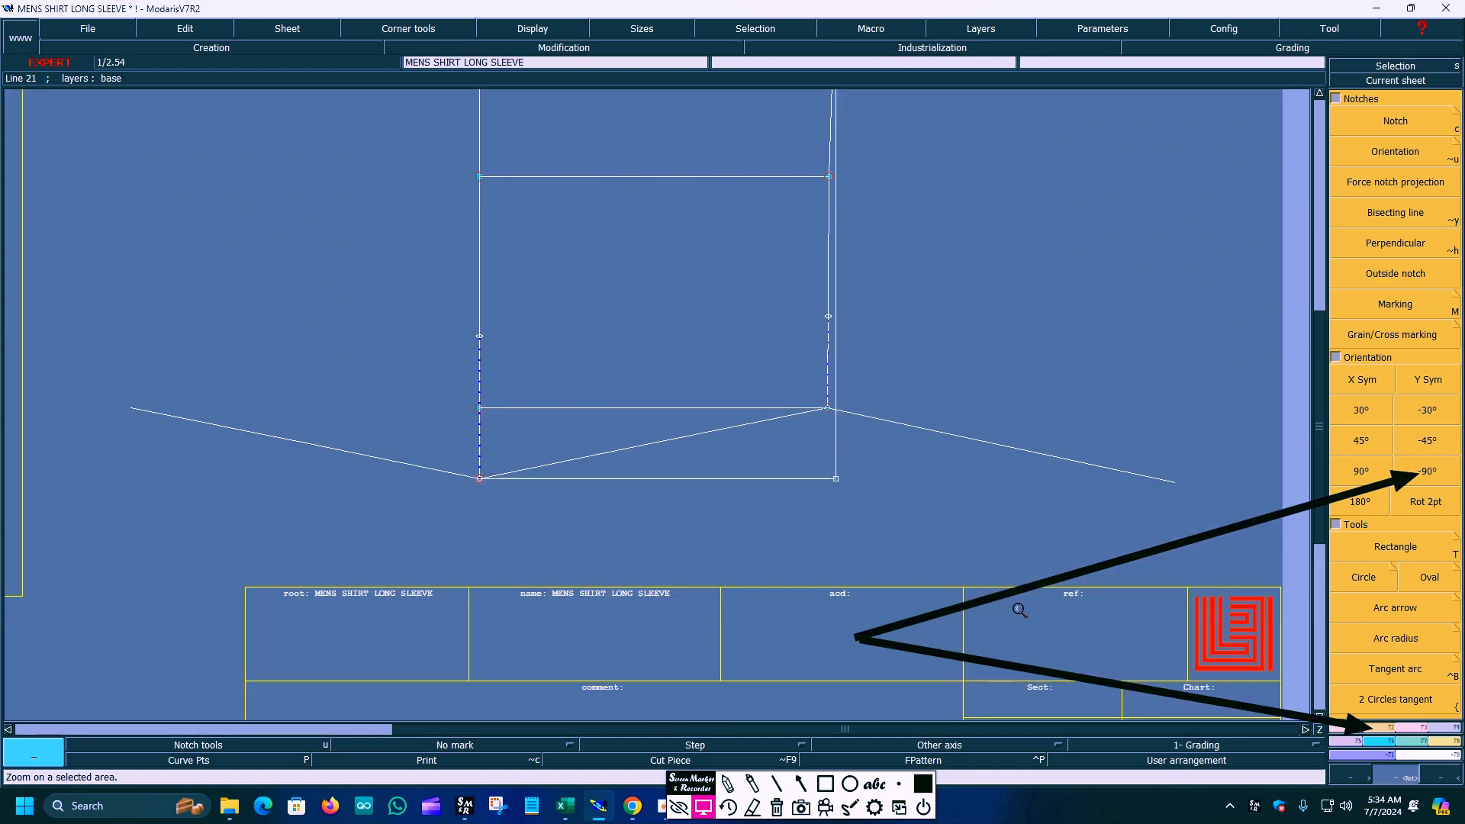
pyautogui.click(776, 812)
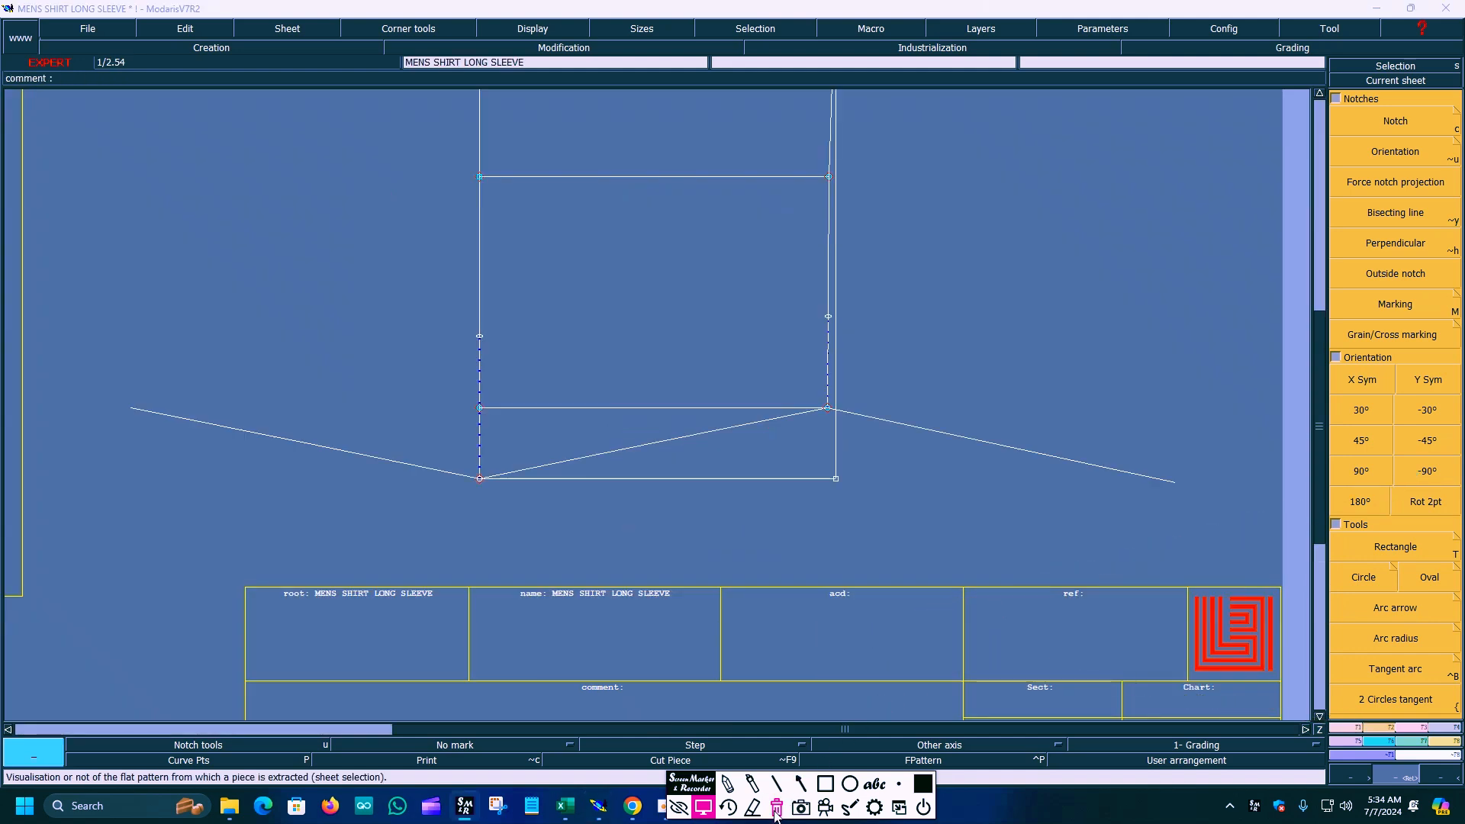
# Display the line and point modification tools again, marking their tool group and Reshape with arrows.
pyautogui.click(800, 784)
pyautogui.moveTo(900, 610); pyautogui.dragTo(1408, 726)
pyautogui.click(702, 807)
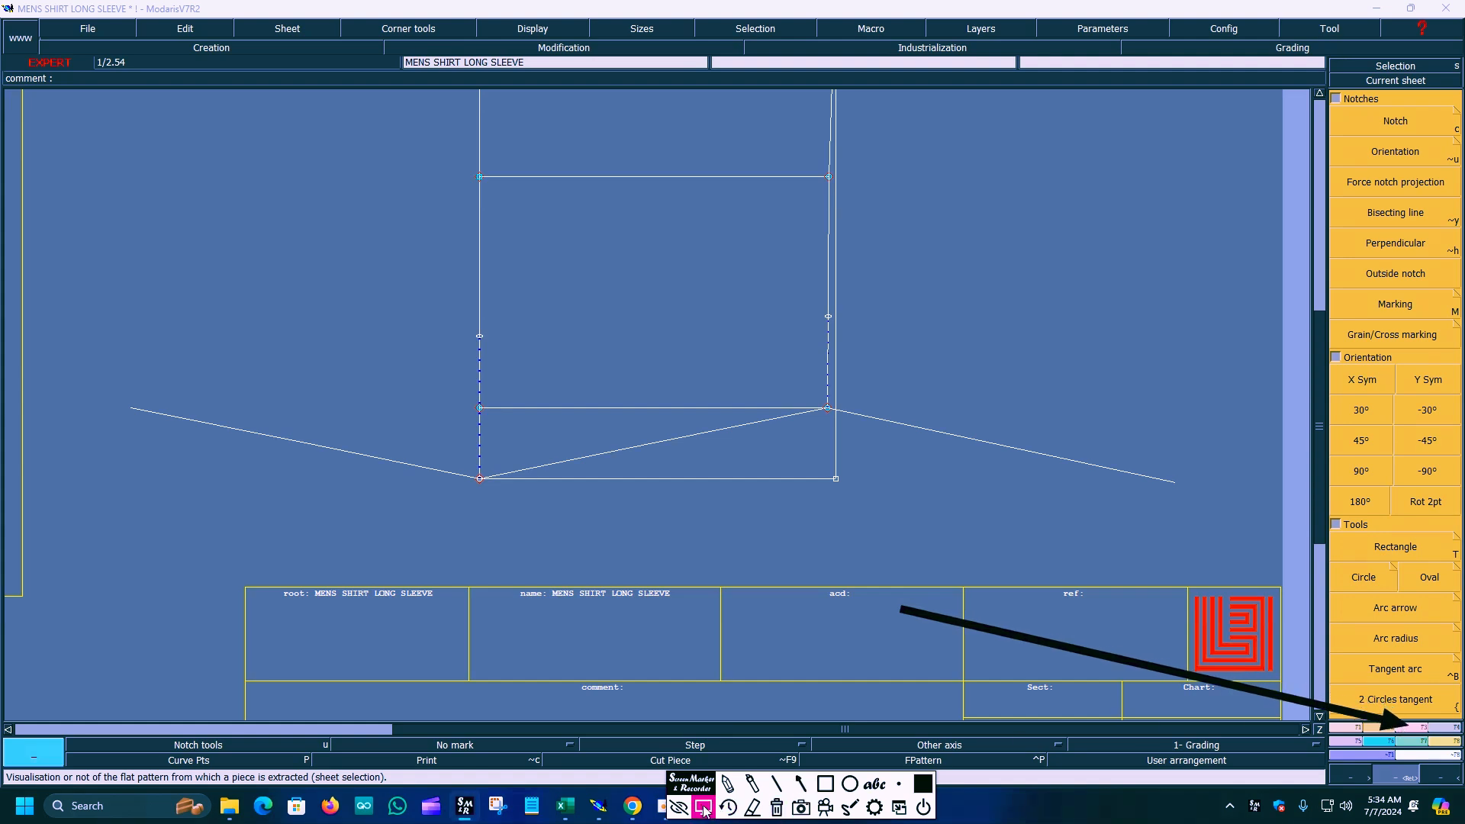
pyautogui.click(1411, 728)
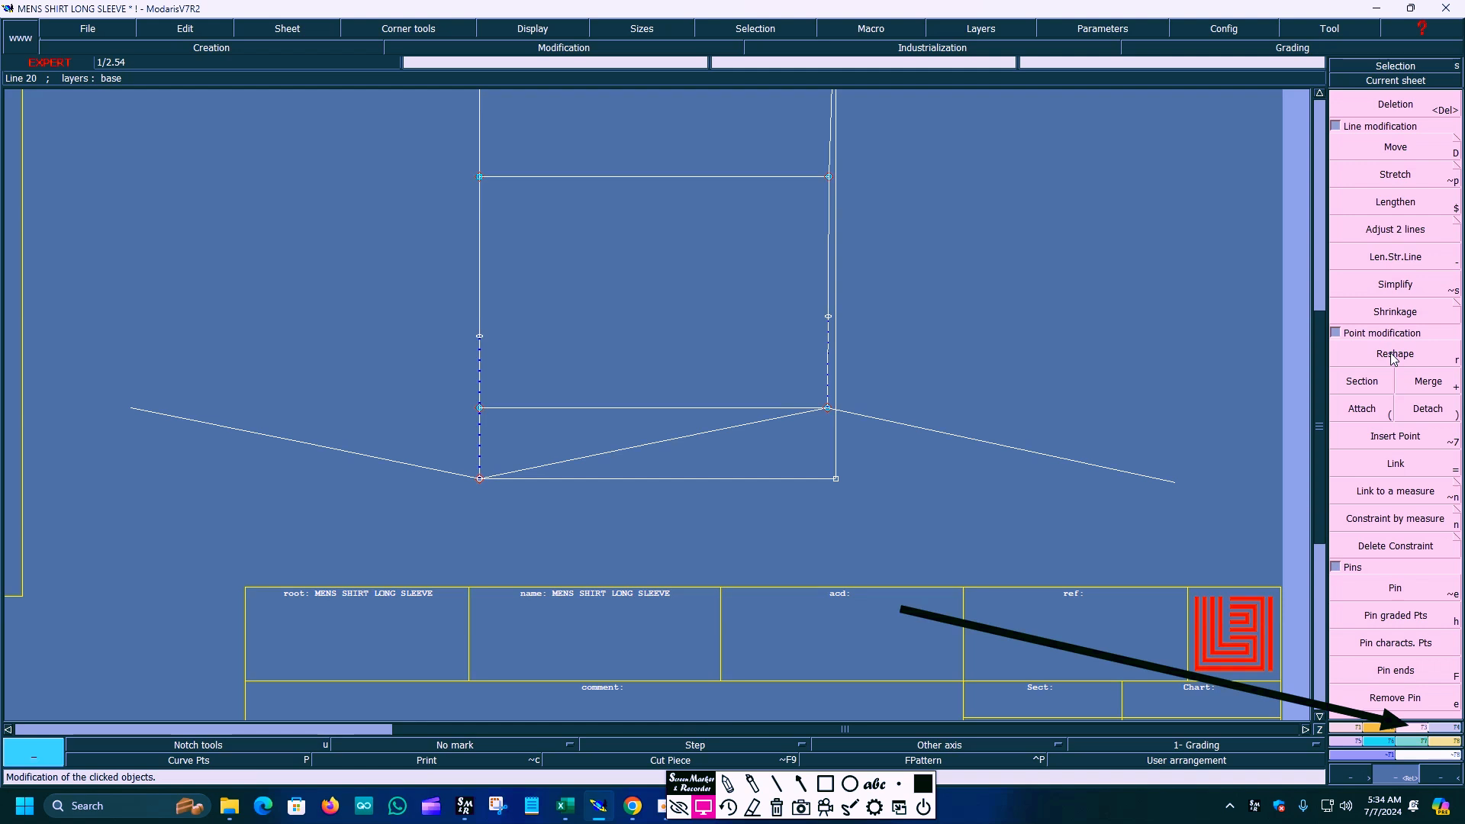
pyautogui.click(800, 784)
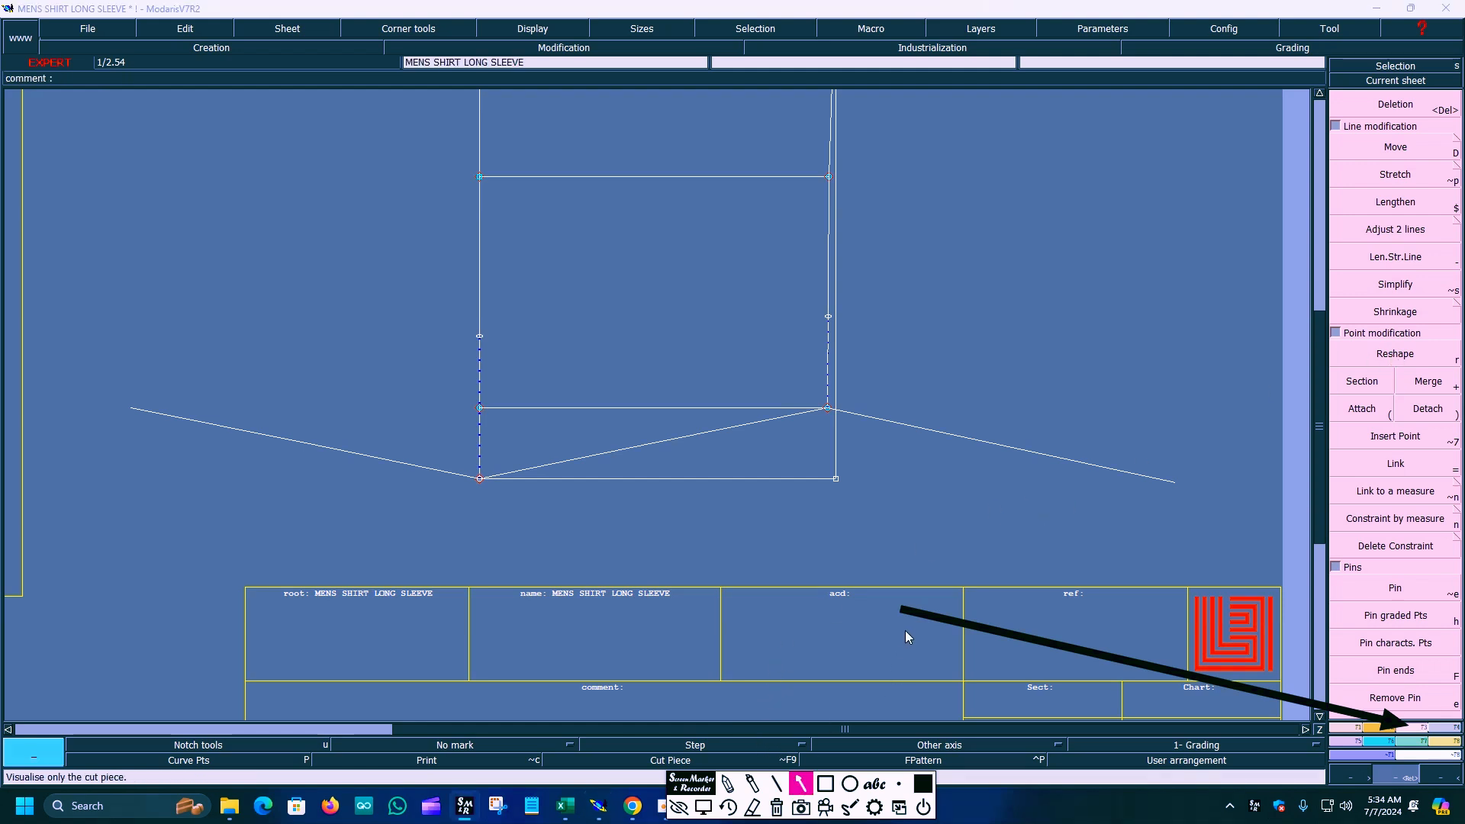
pyautogui.moveTo(901, 611); pyautogui.dragTo(1366, 358)
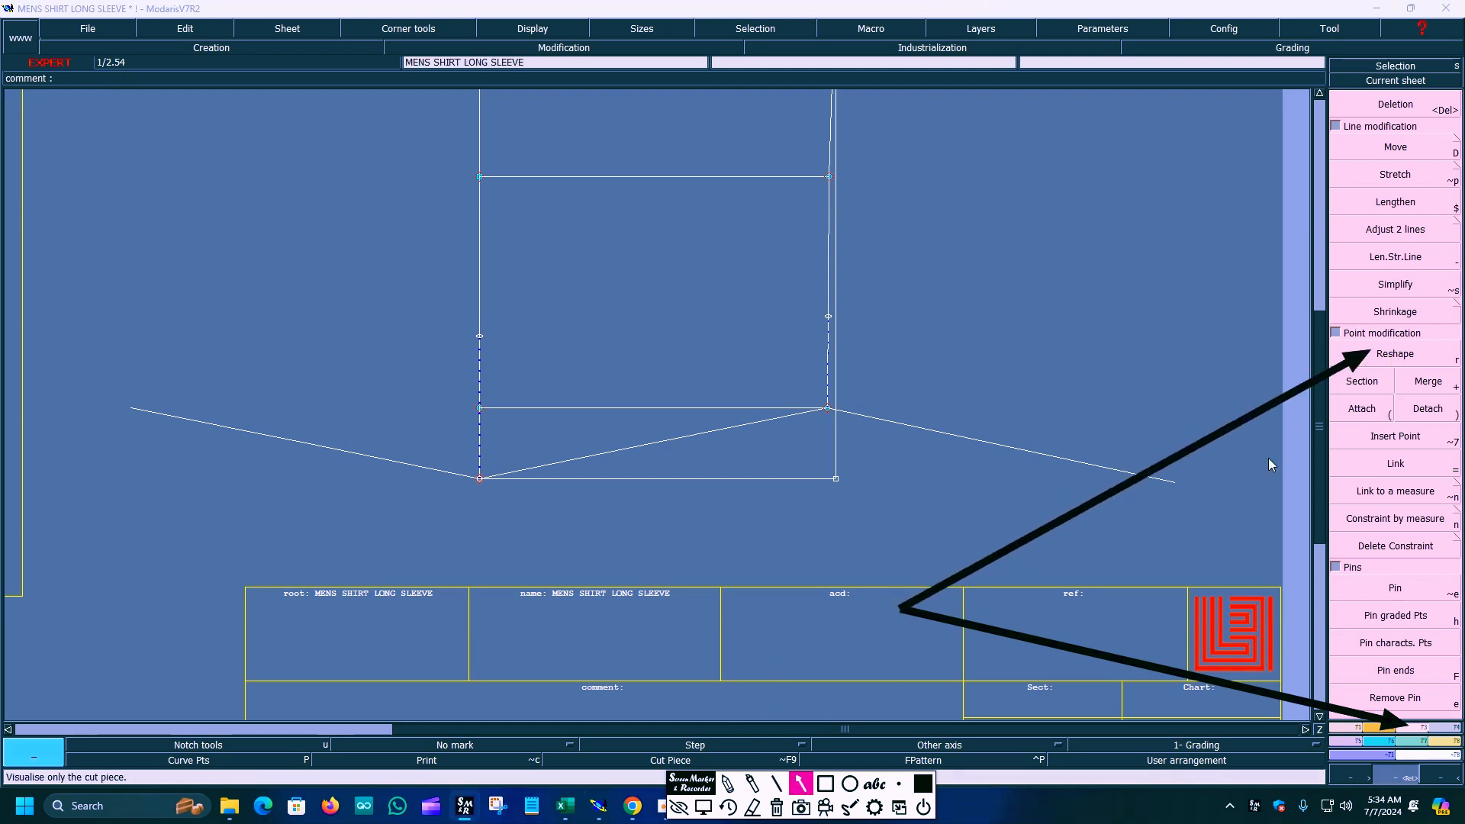
# Activate Reshape for the hem line and turn on the display of curve handles.
pyautogui.click(704, 807)
pyautogui.press('r')
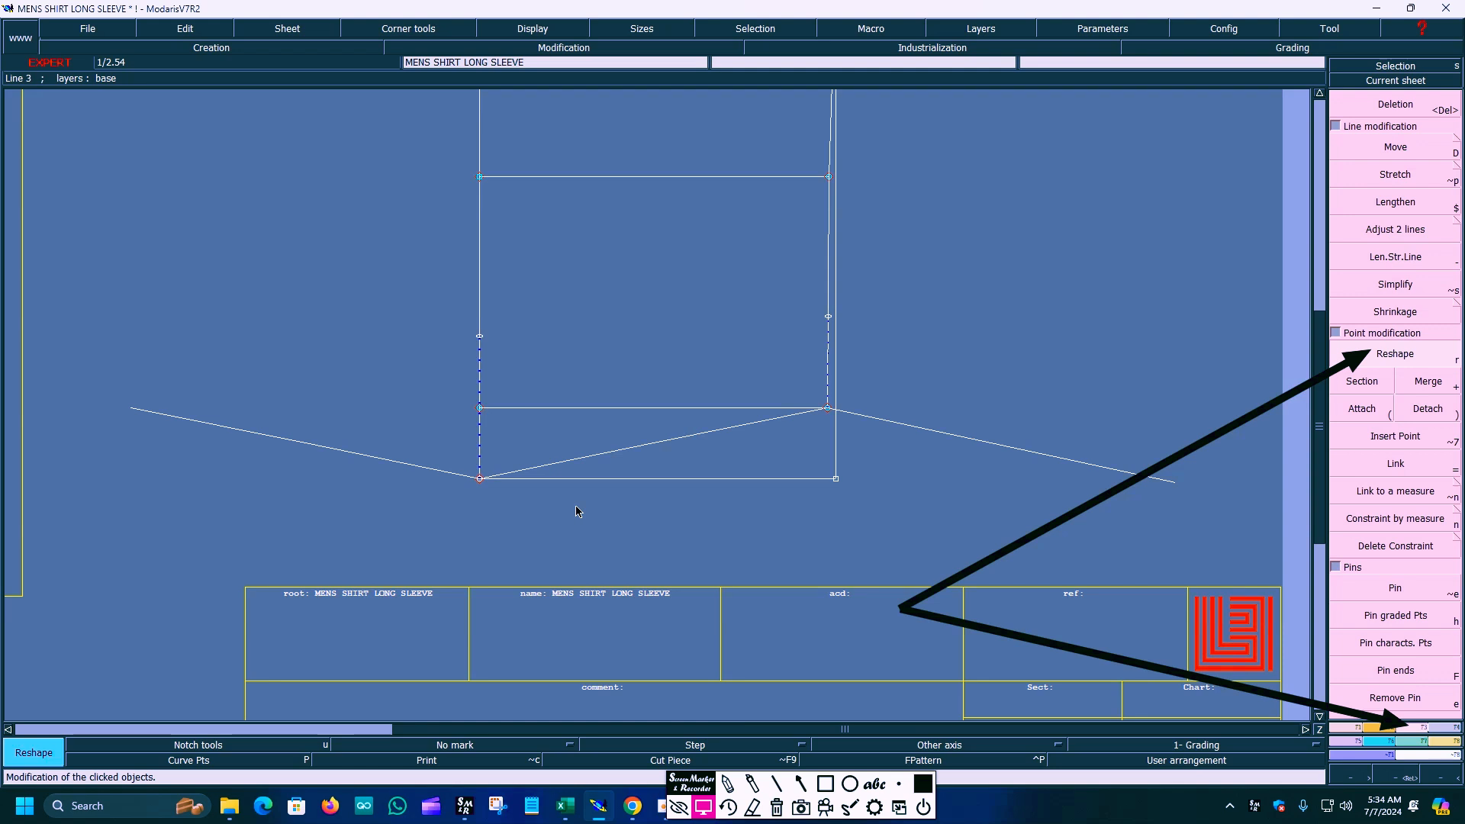
pyautogui.press('s')
pyautogui.click(587, 464)
pyautogui.click(670, 470)
pyautogui.press('r')
pyautogui.click(532, 29)
pyautogui.click(514, 316)
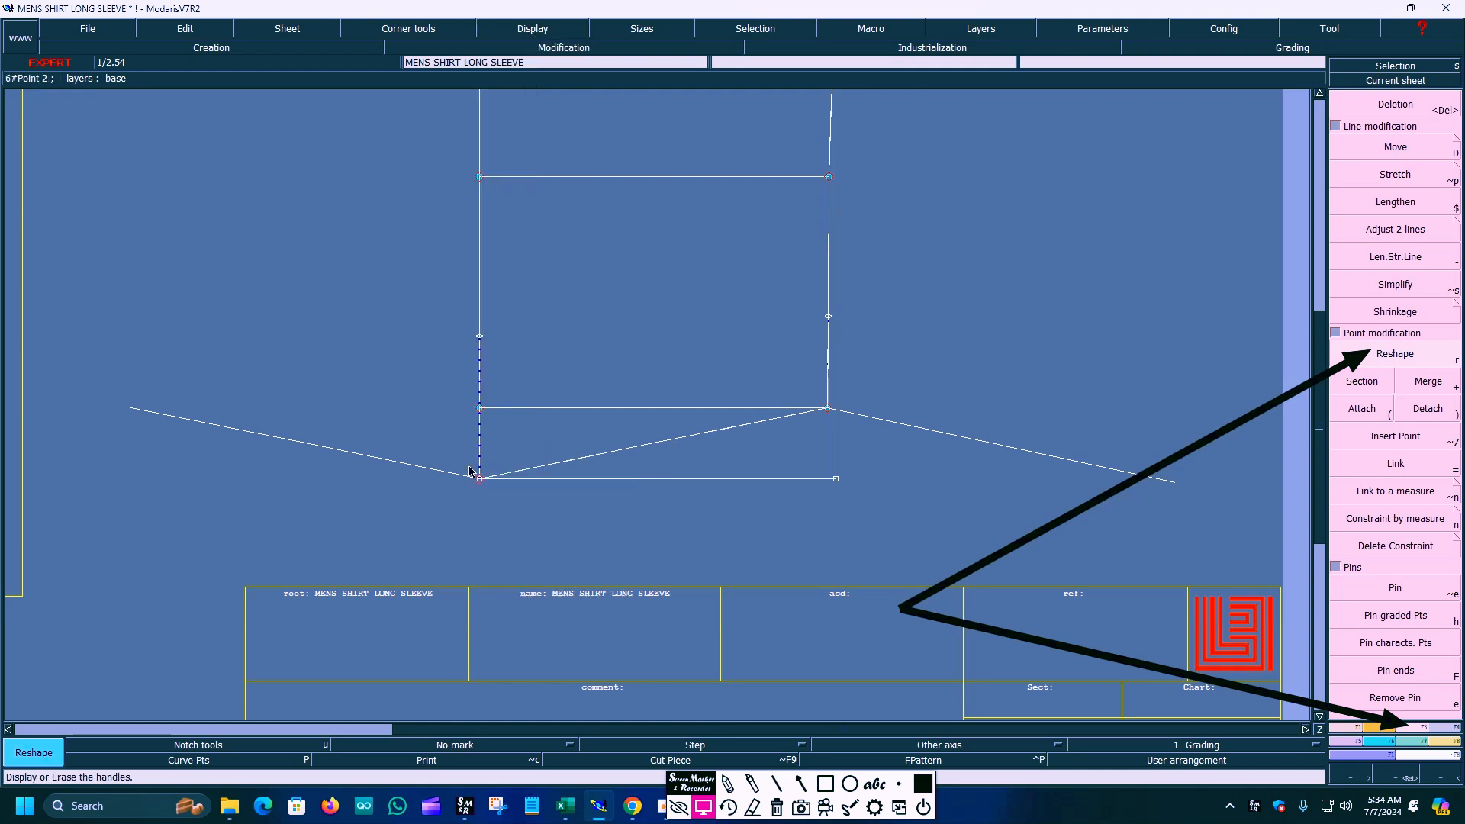
pyautogui.press('s')
pyautogui.press('r')
# Reshape the slanted hem line into an S-curve that flows smoothly into its mirrored copies at the centre line and side seam.
pyautogui.moveTo(516, 473); pyautogui.dragTo(696, 422)
pyautogui.moveTo(639, 480); pyautogui.dragTo(693, 484)
pyautogui.moveTo(695, 418); pyautogui.dragTo(735, 421)
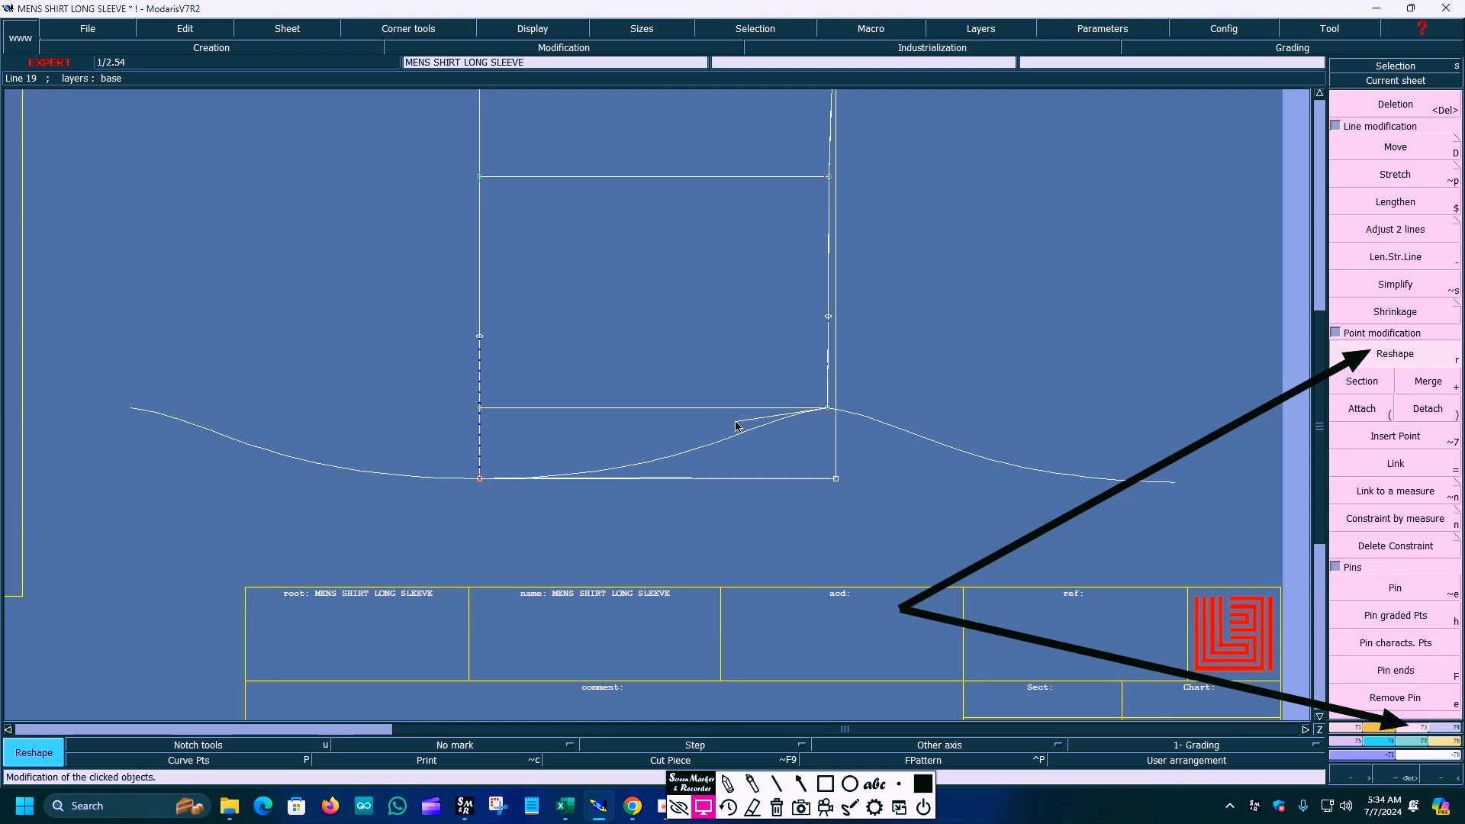
pyautogui.click(694, 416)
pyautogui.click(692, 478)
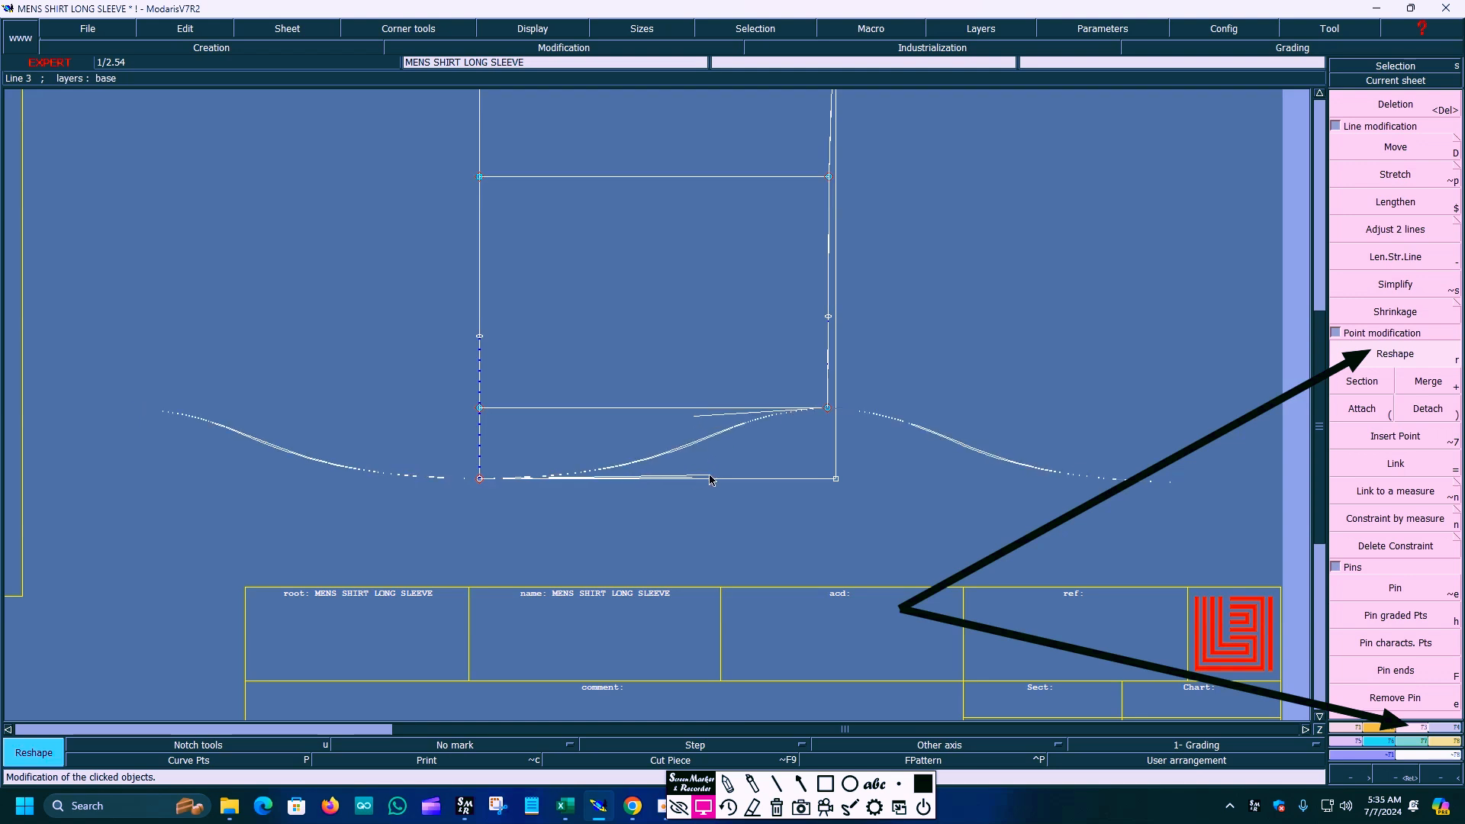
pyautogui.click(719, 481)
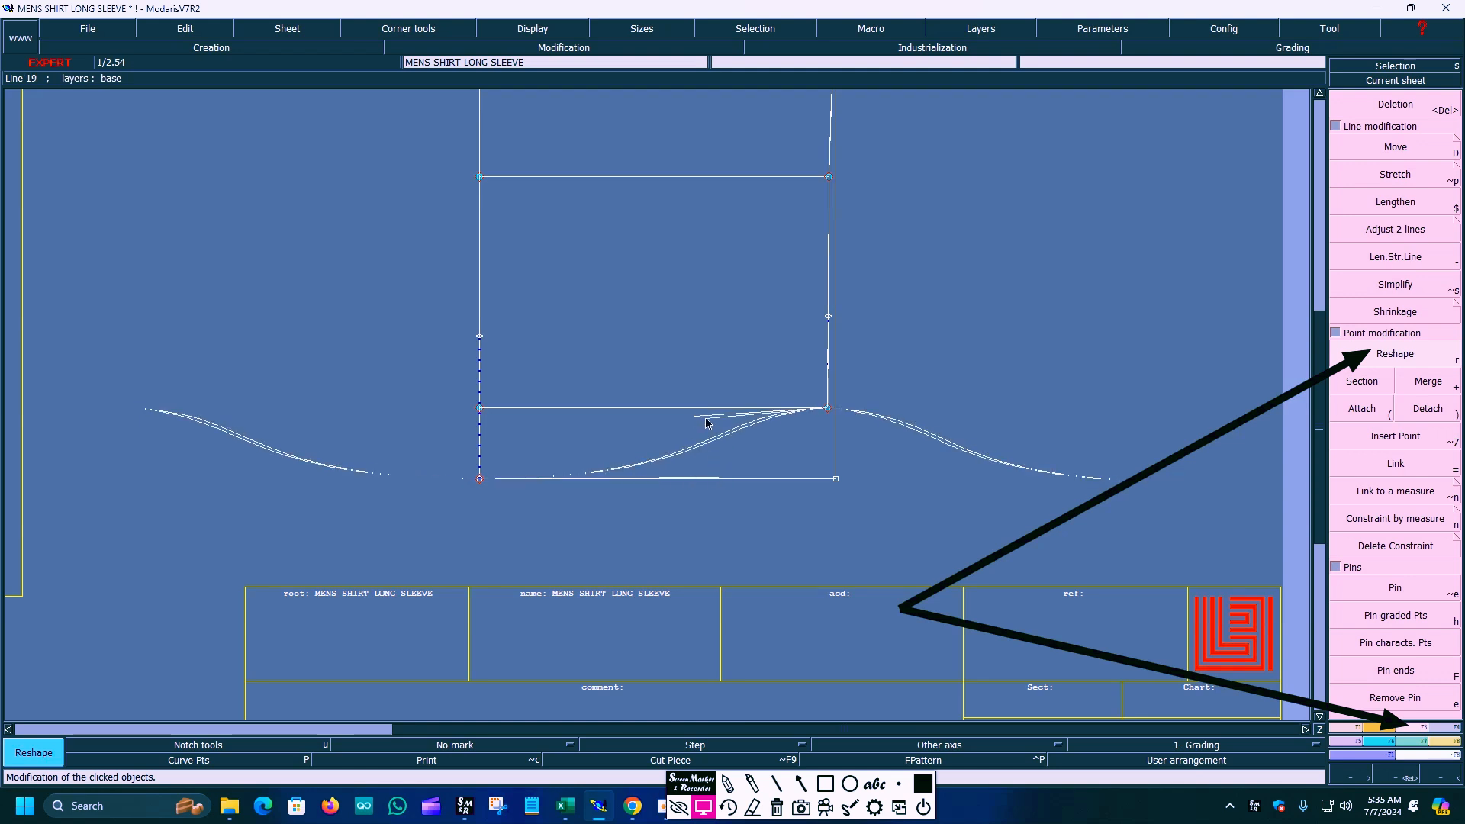
pyautogui.click(711, 424)
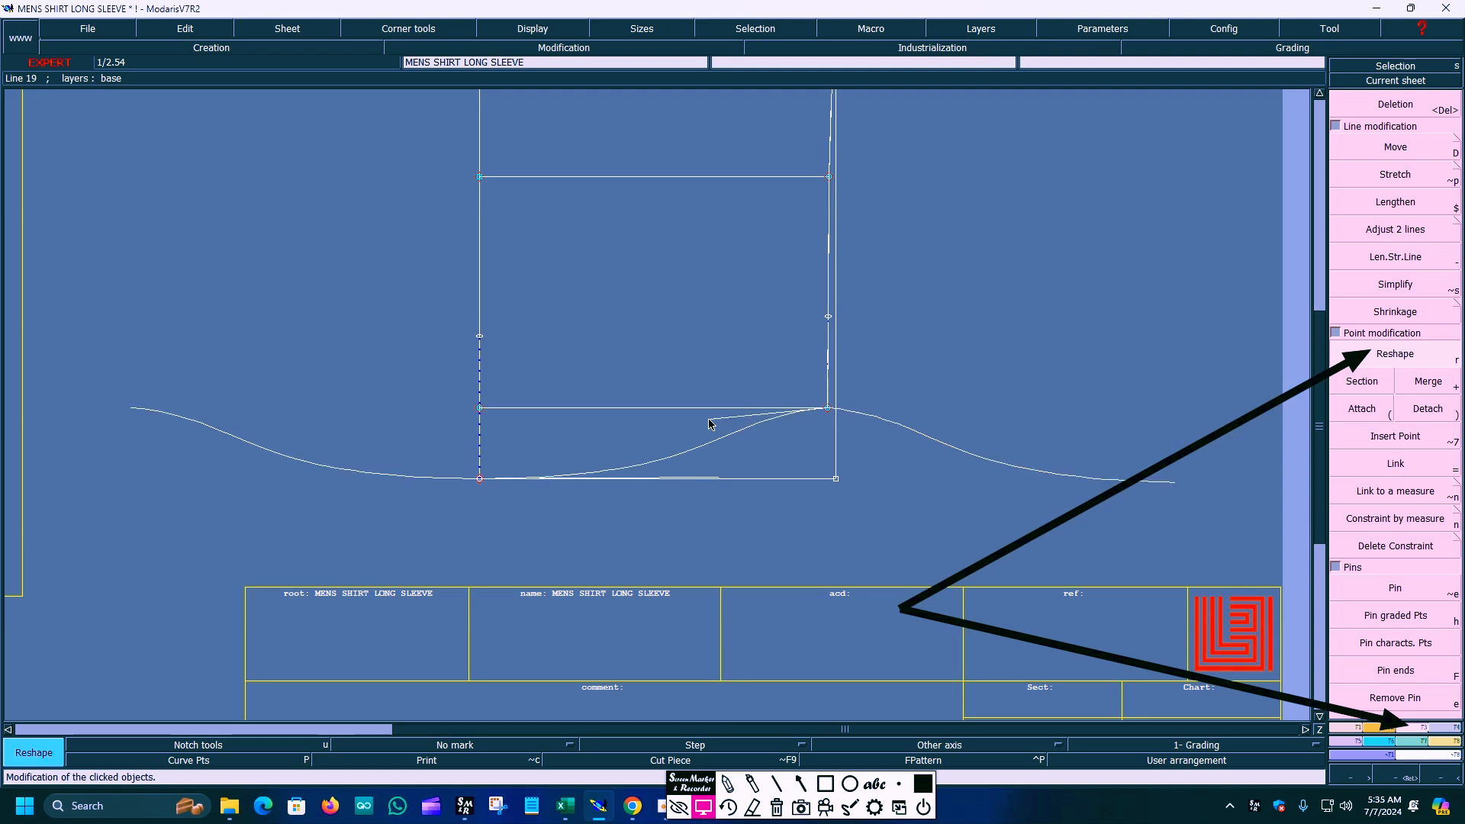
# Fine-tune the hem curve's two end handles so the S-curve continues smoothly into both mirrored copies.
pyautogui.click(718, 481)
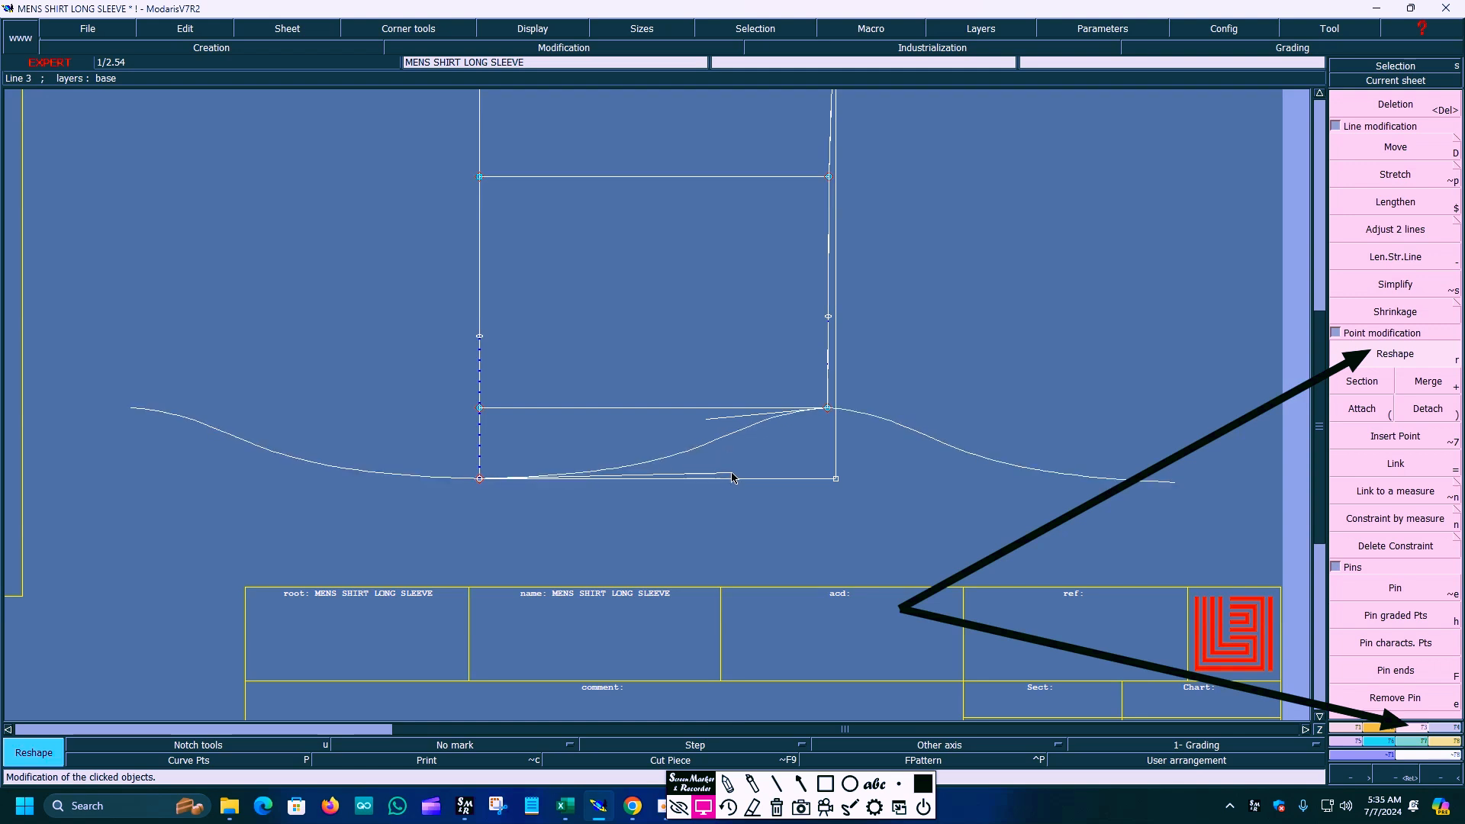
pyautogui.click(732, 478)
pyautogui.click(710, 425)
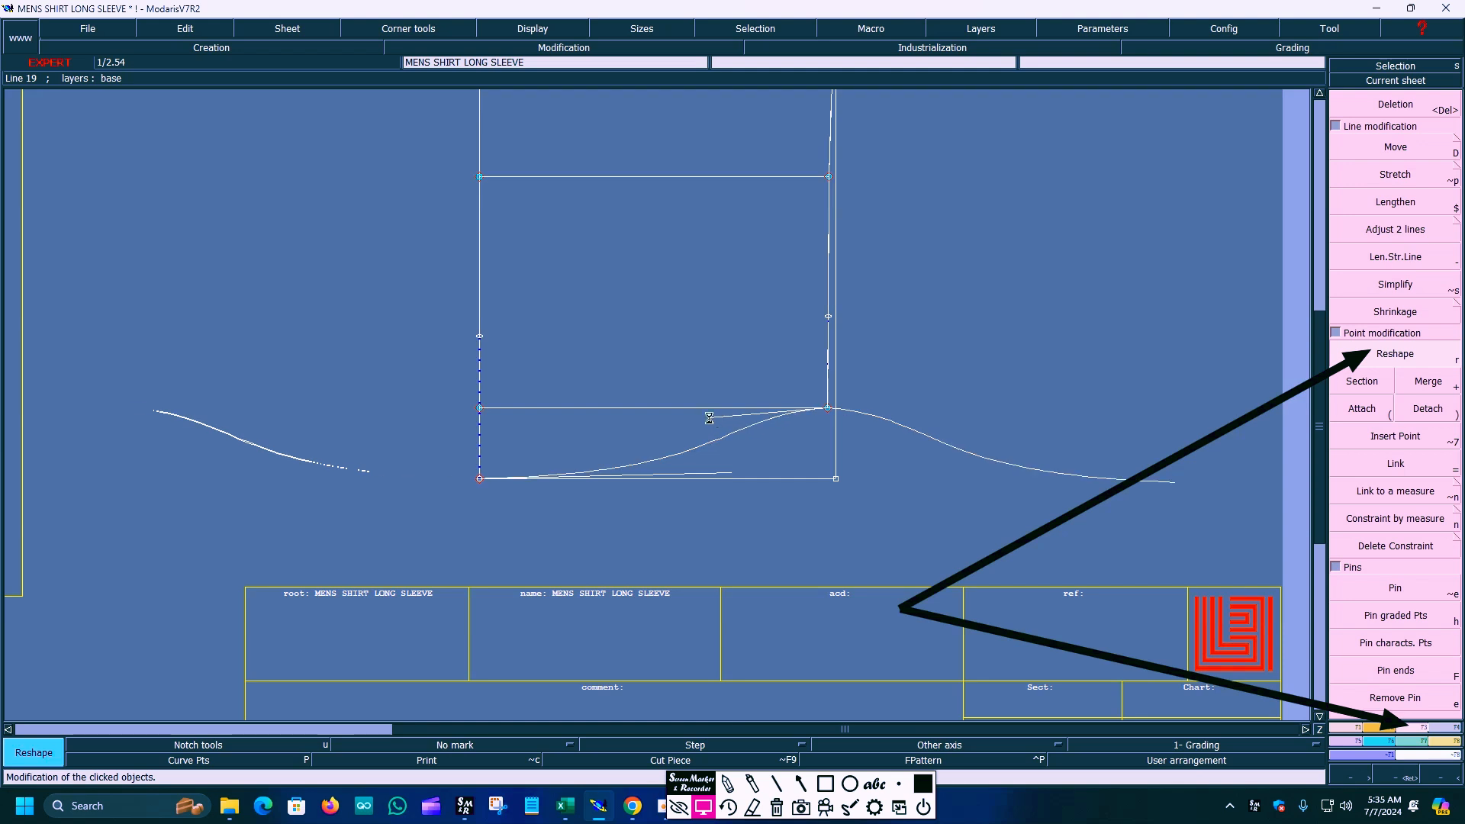
pyautogui.click(710, 423)
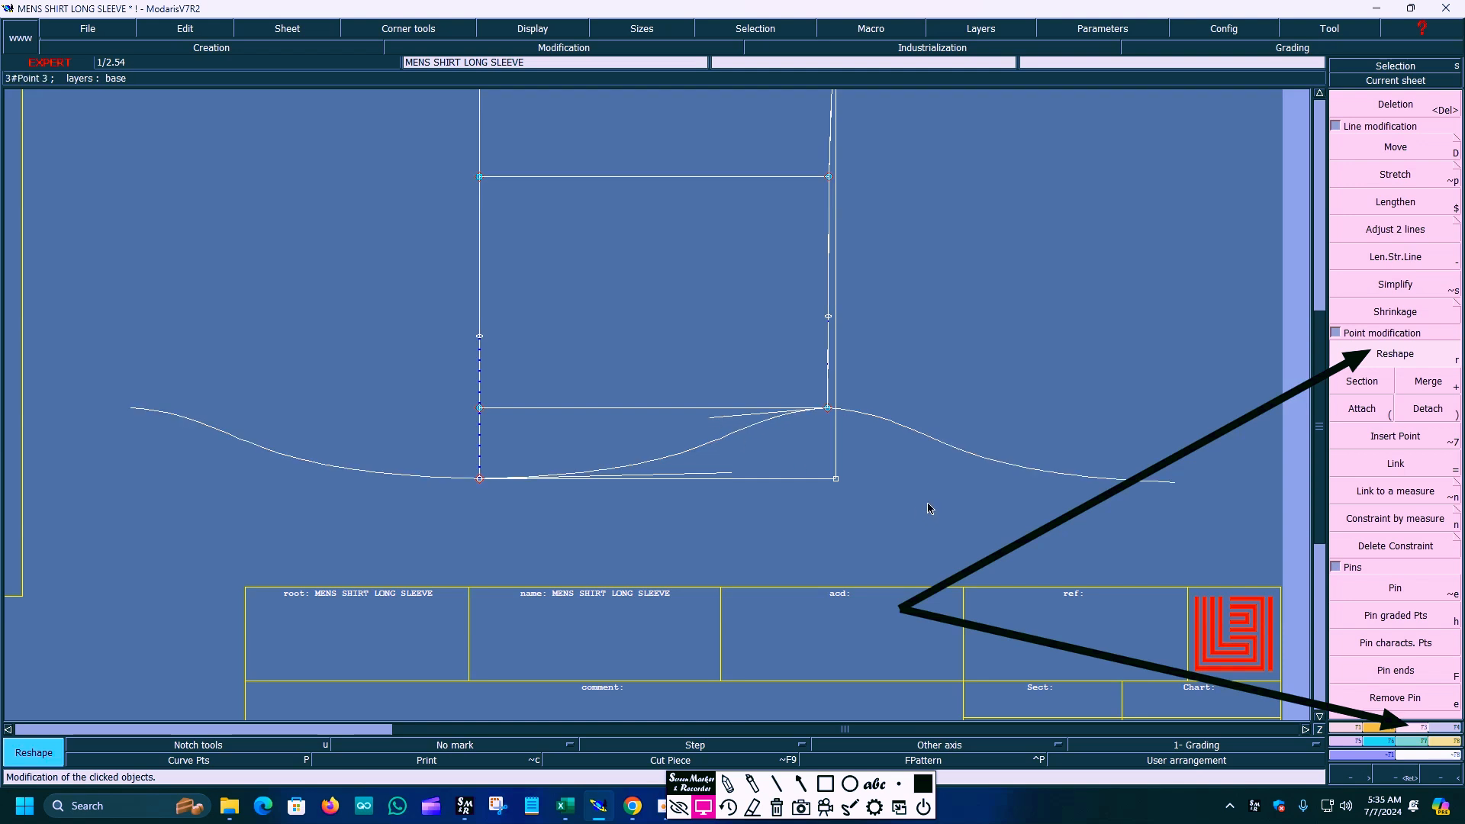
# Turn off the display of curve handles and clear the annotation arrows.
pyautogui.click(522, 32)
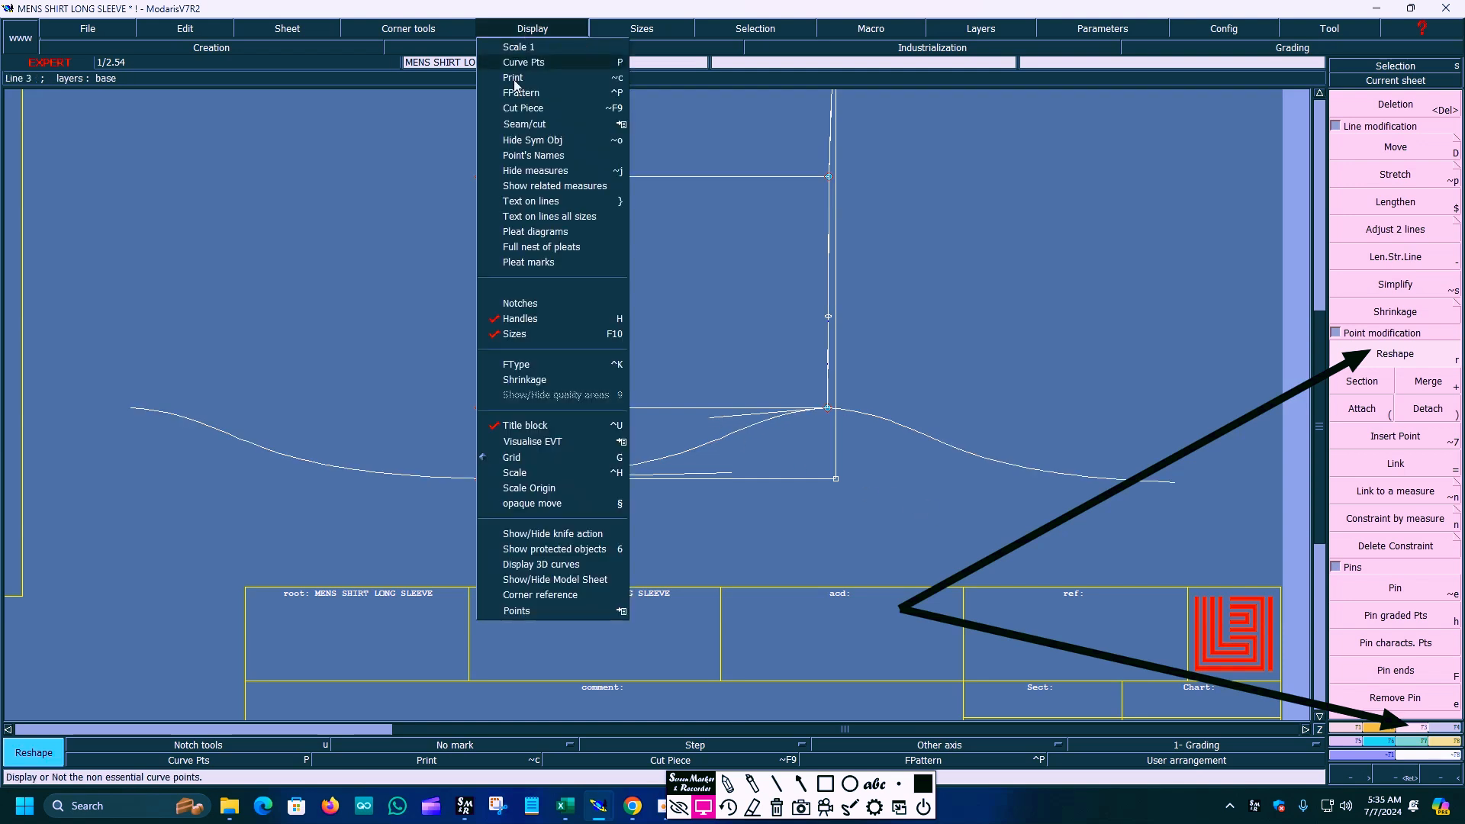
pyautogui.click(522, 321)
pyautogui.click(776, 814)
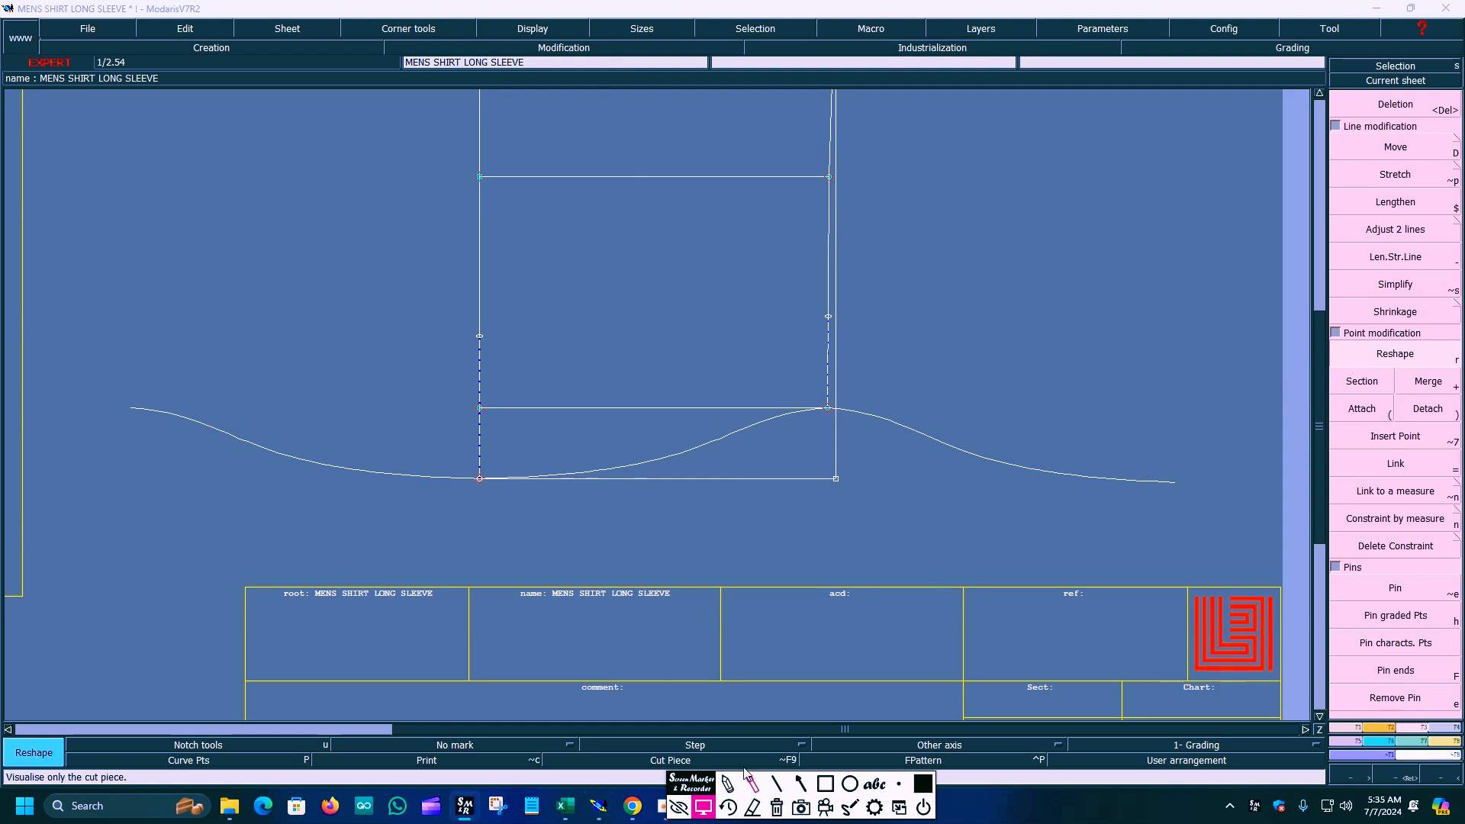
# Delete both mirrored hem copies and the symmetry axes on the centre line and side seam.
pyautogui.press('Delete')
pyautogui.click(998, 467)
pyautogui.click(407, 476)
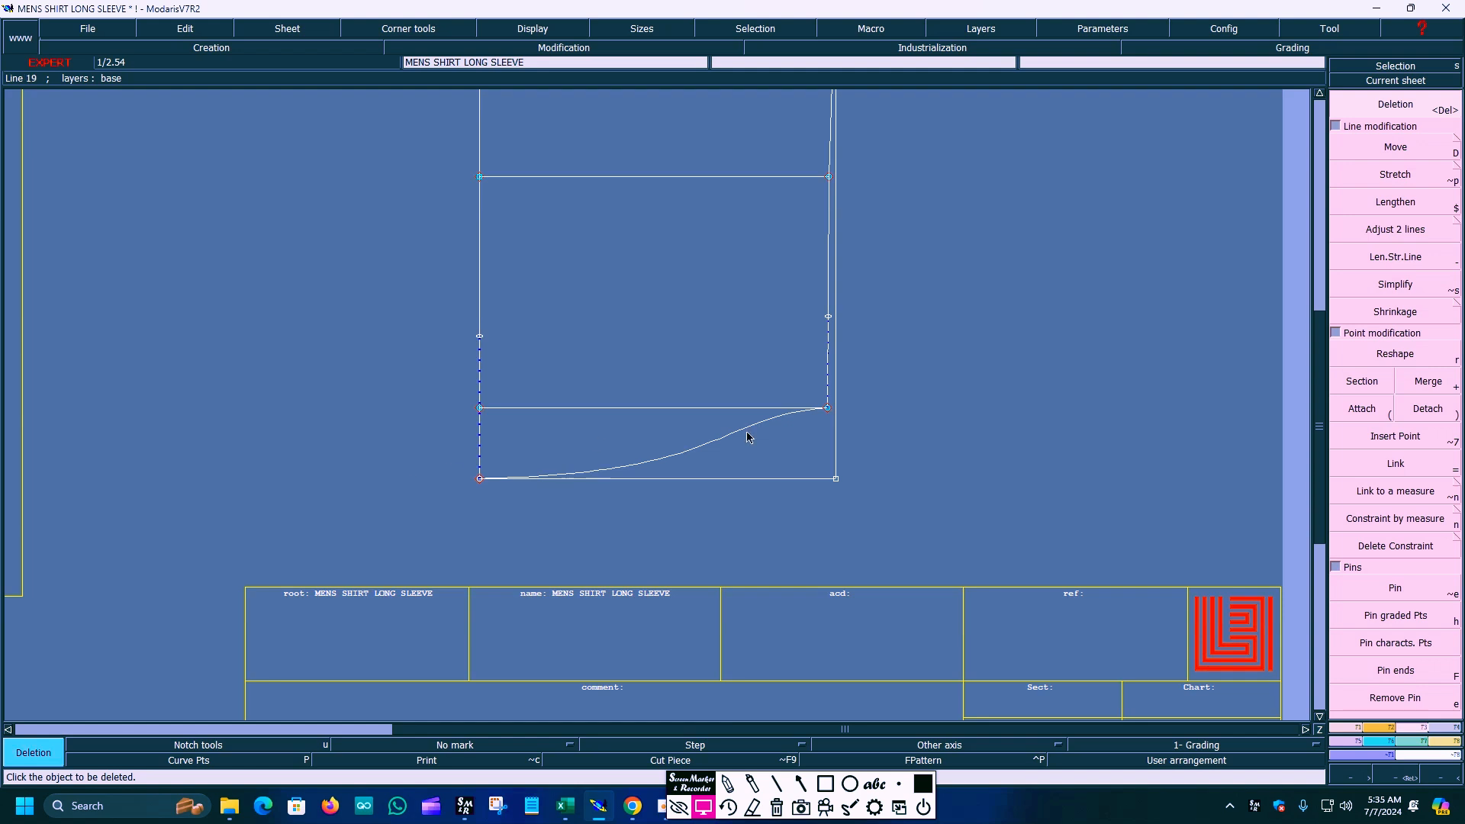
pyautogui.click(825, 361)
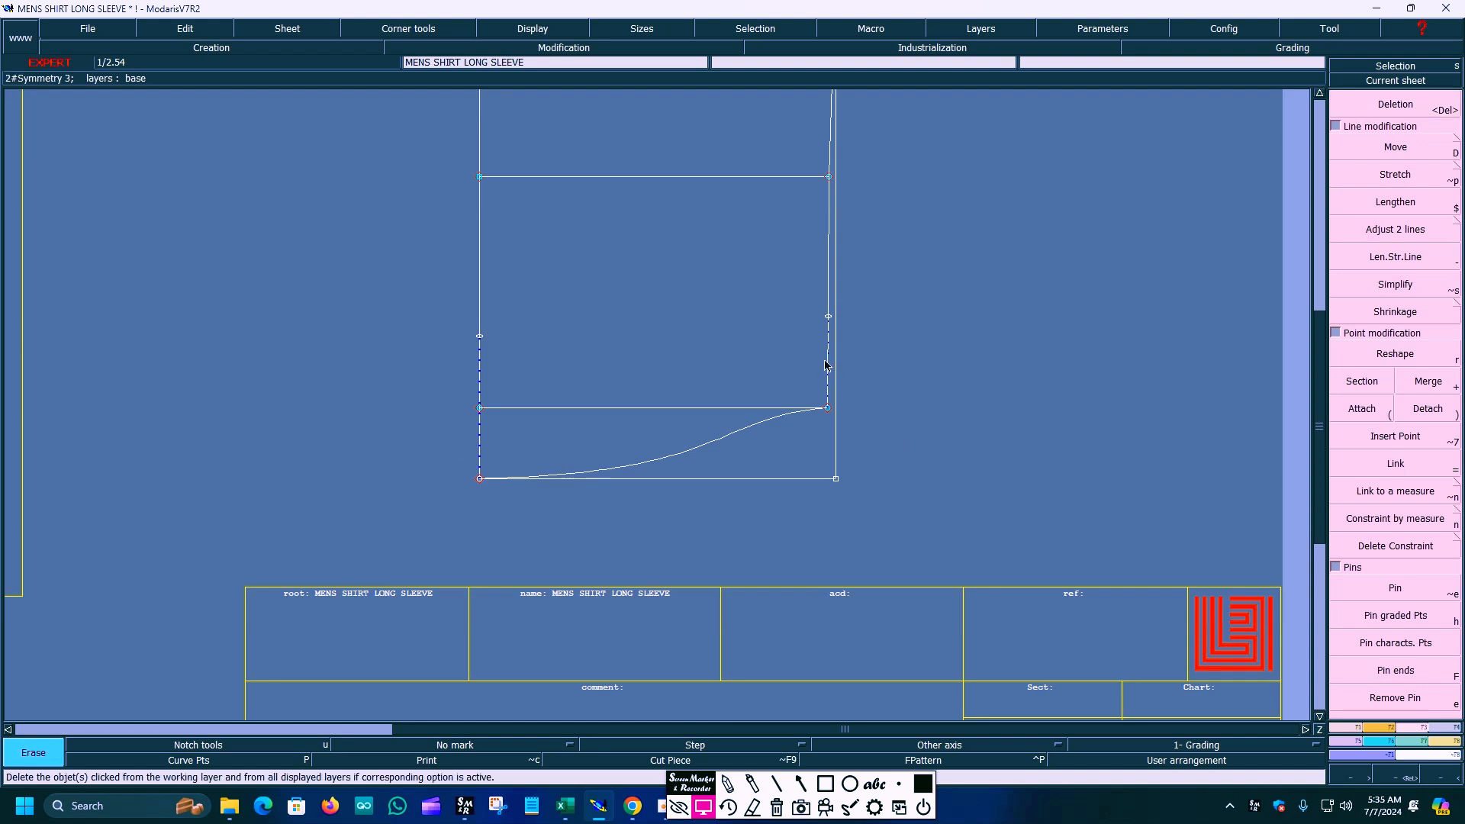
pyautogui.click(828, 318)
pyautogui.click(480, 337)
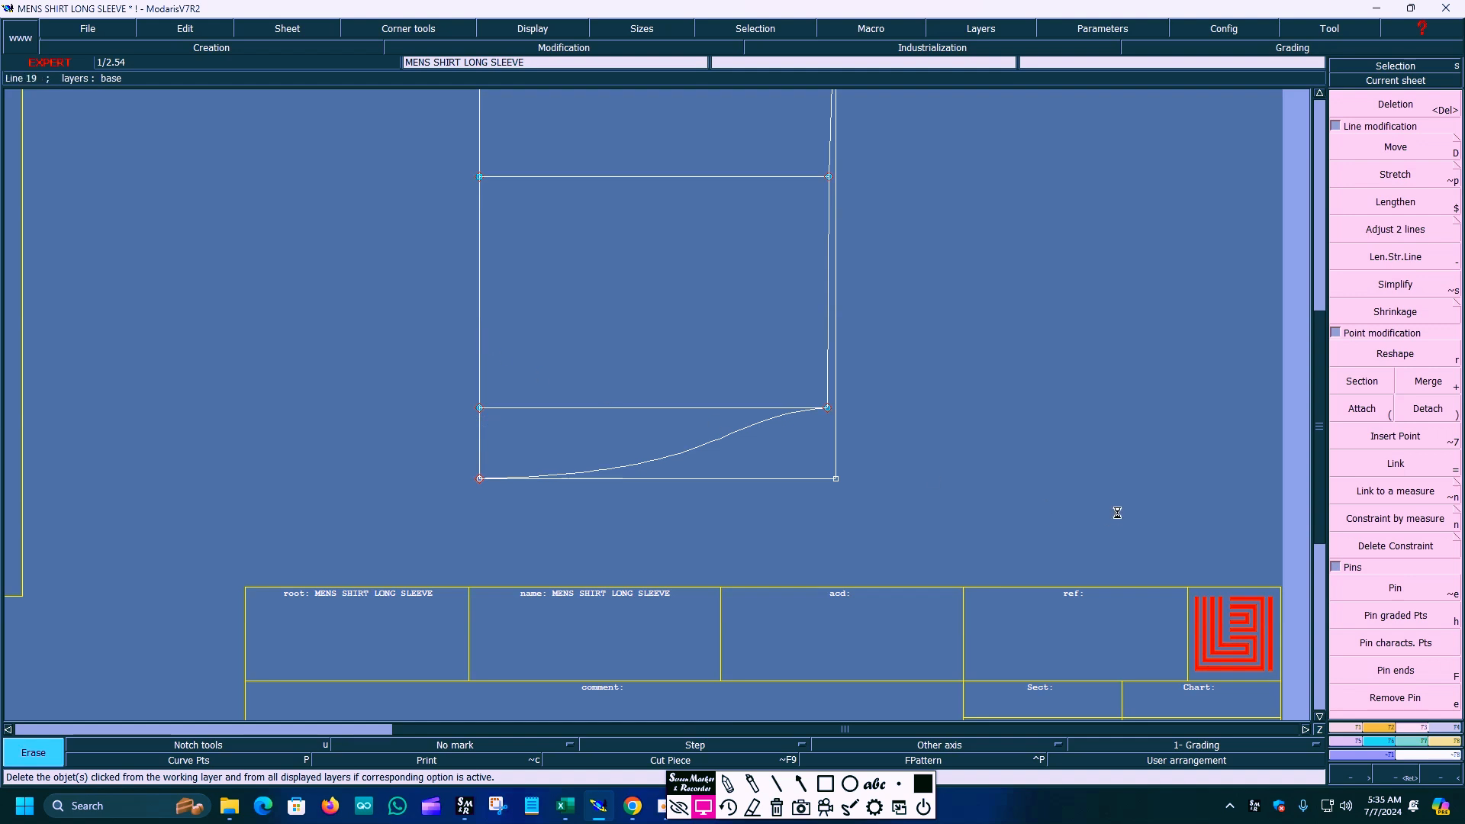
# Display the notch and orientation tools, marking their tool group and the 90° rotation with arrows.
pyautogui.press('Home')
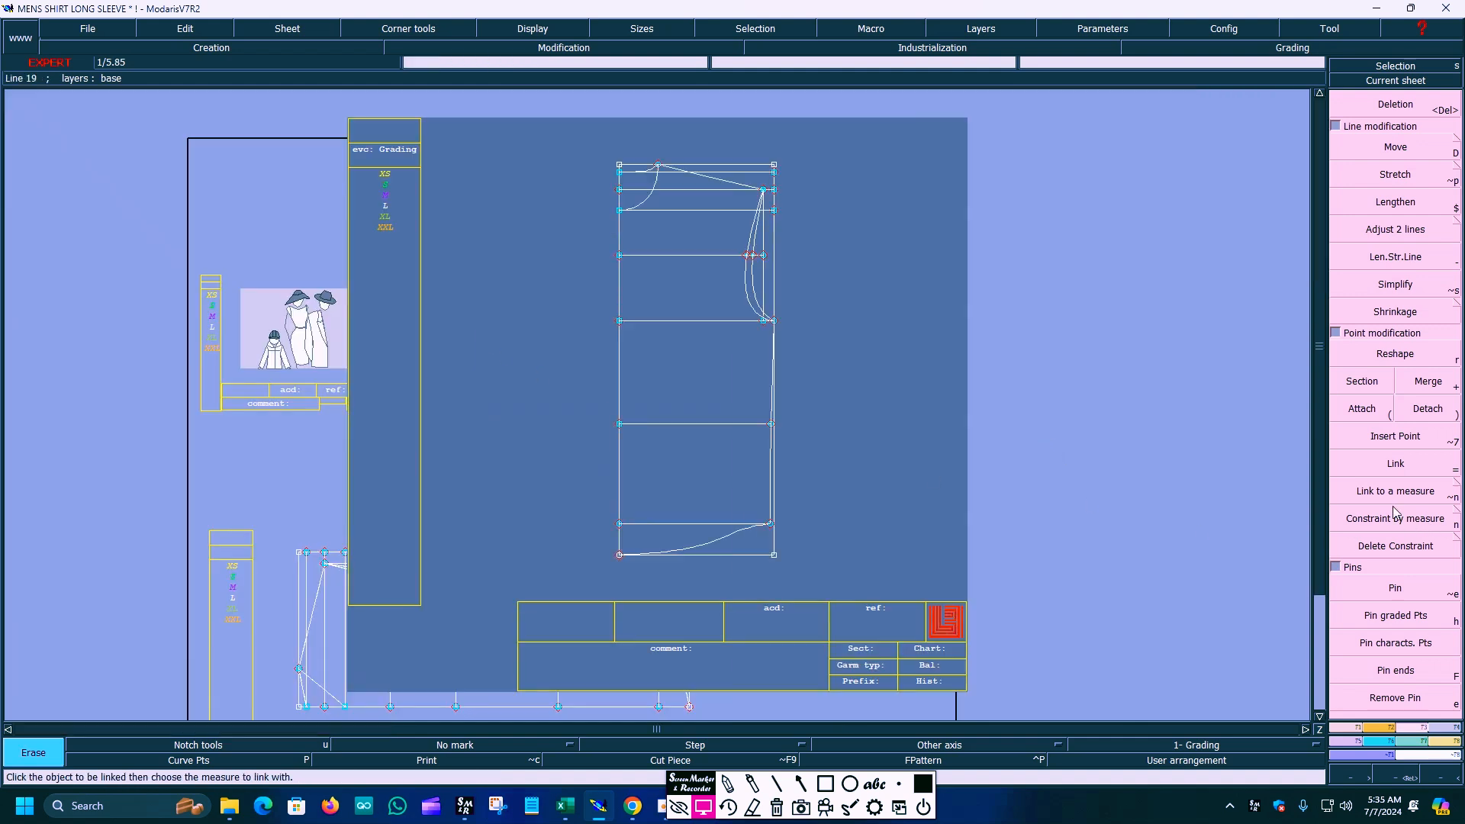
pyautogui.press('u')
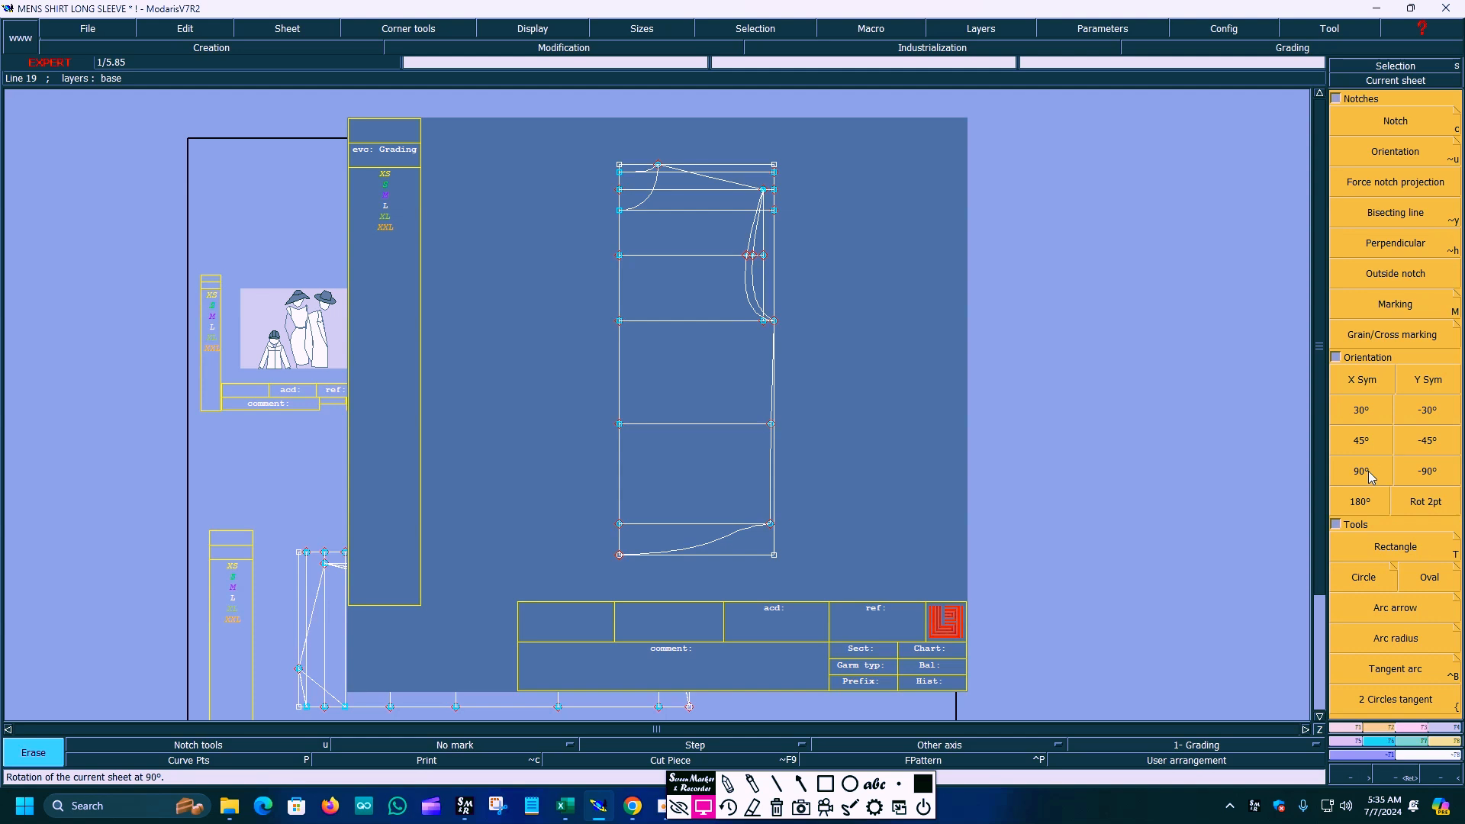
pyautogui.click(800, 784)
pyautogui.moveTo(1004, 636); pyautogui.dragTo(1374, 721)
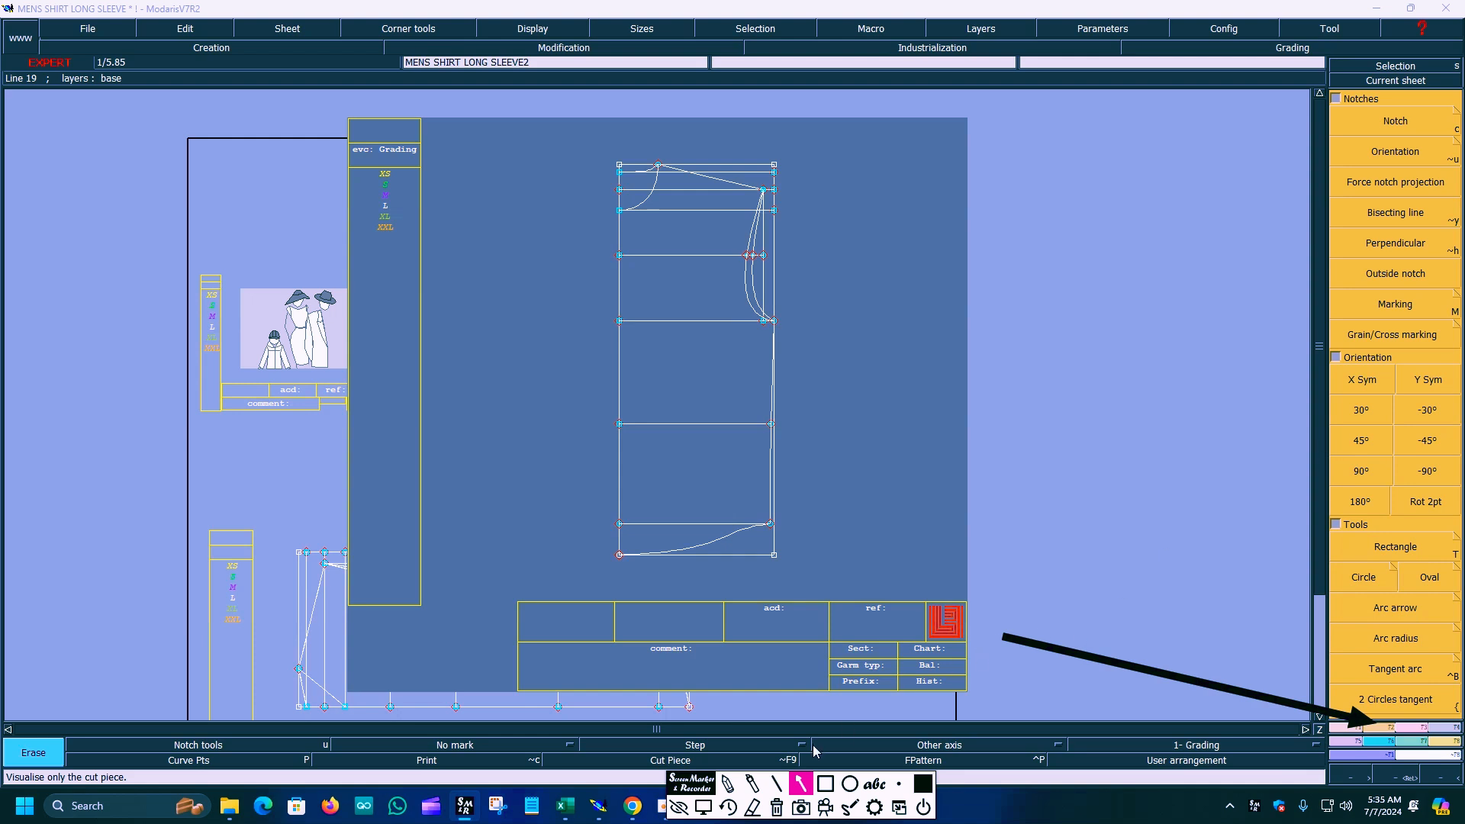
pyautogui.moveTo(1000, 636); pyautogui.dragTo(1345, 473)
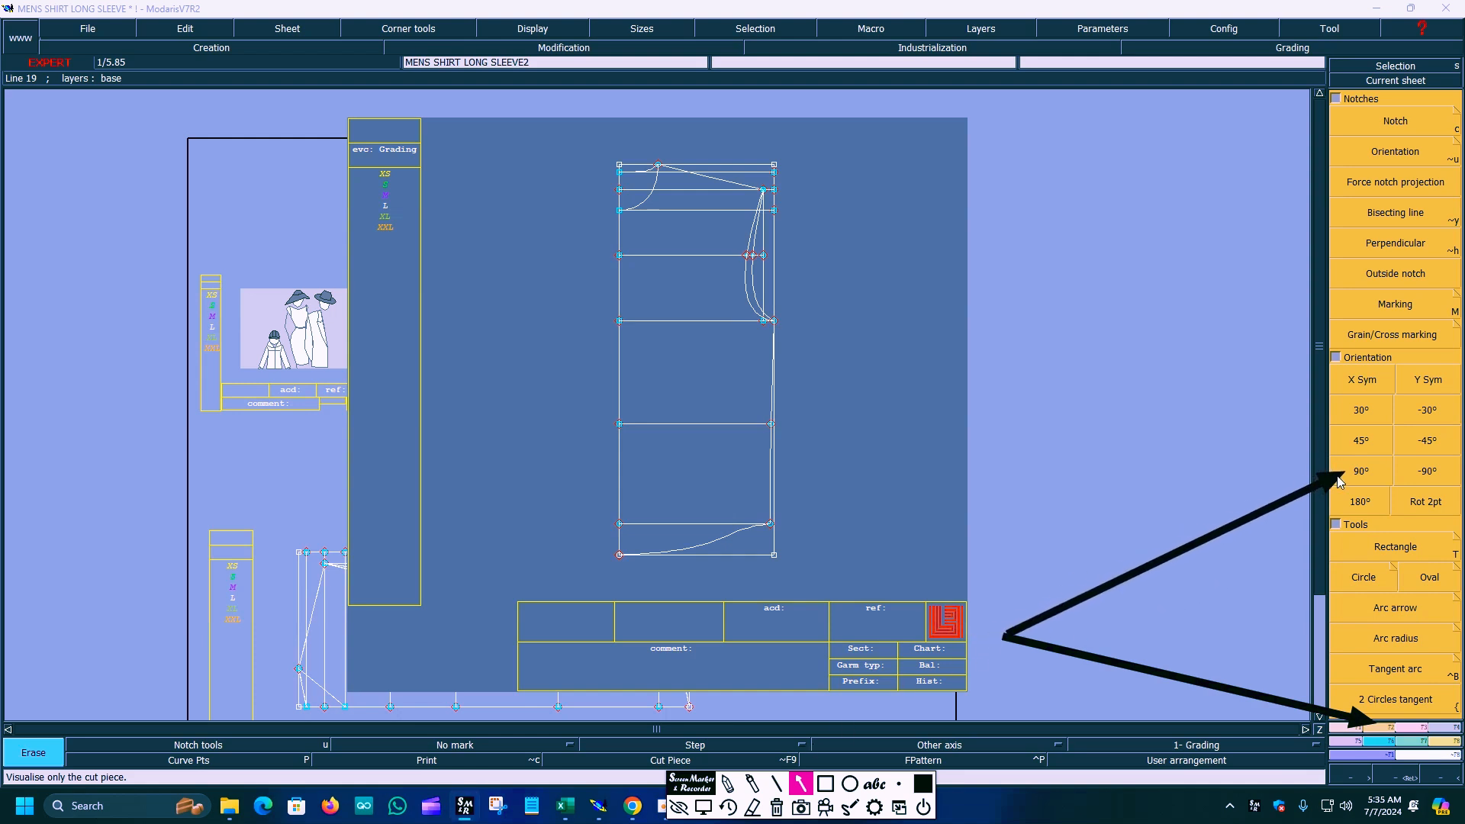
# Rotate the current sheet by 90° and clear the arrows.
pyautogui.click(704, 807)
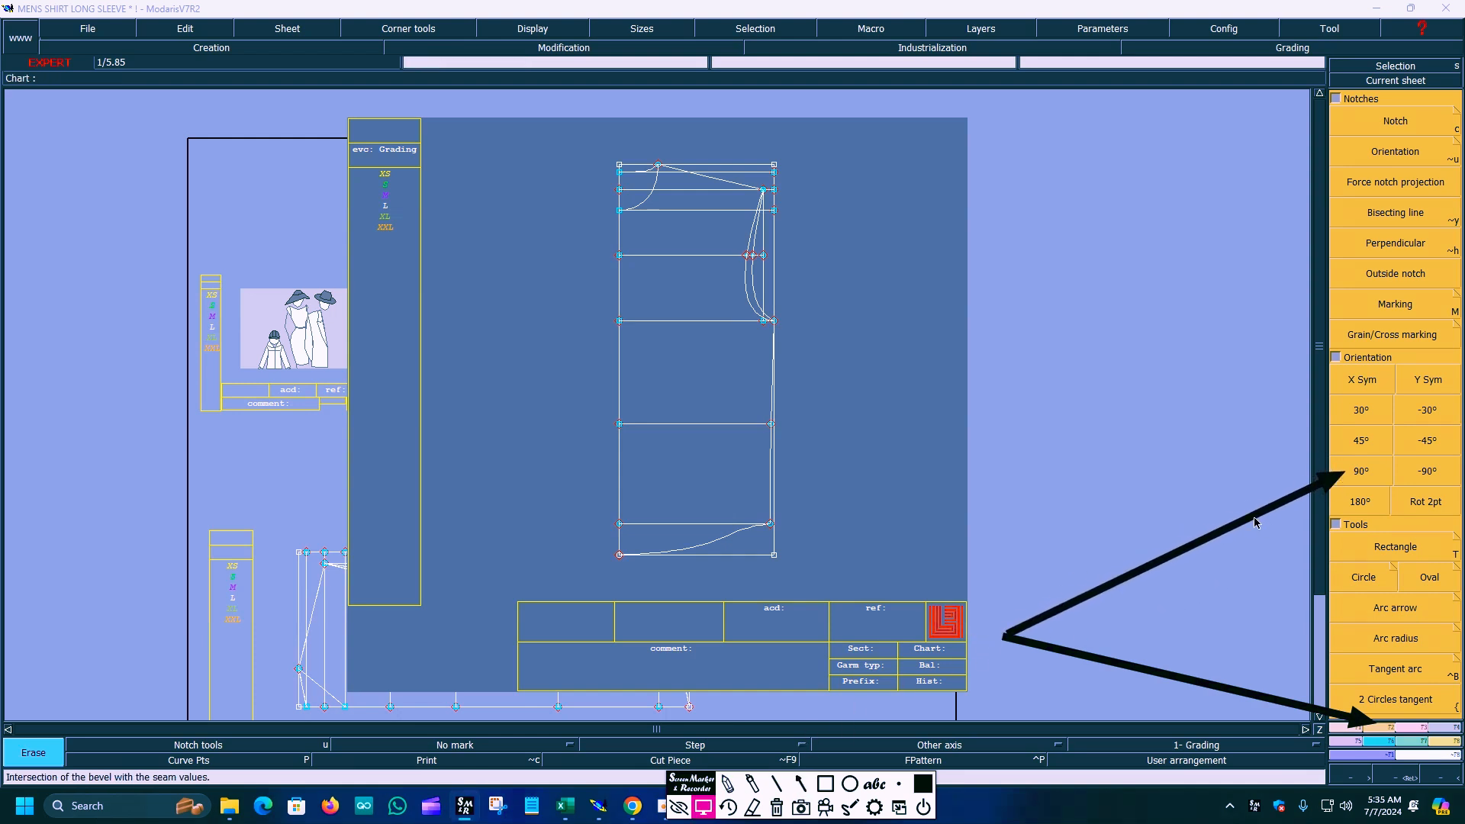
pyautogui.click(1358, 473)
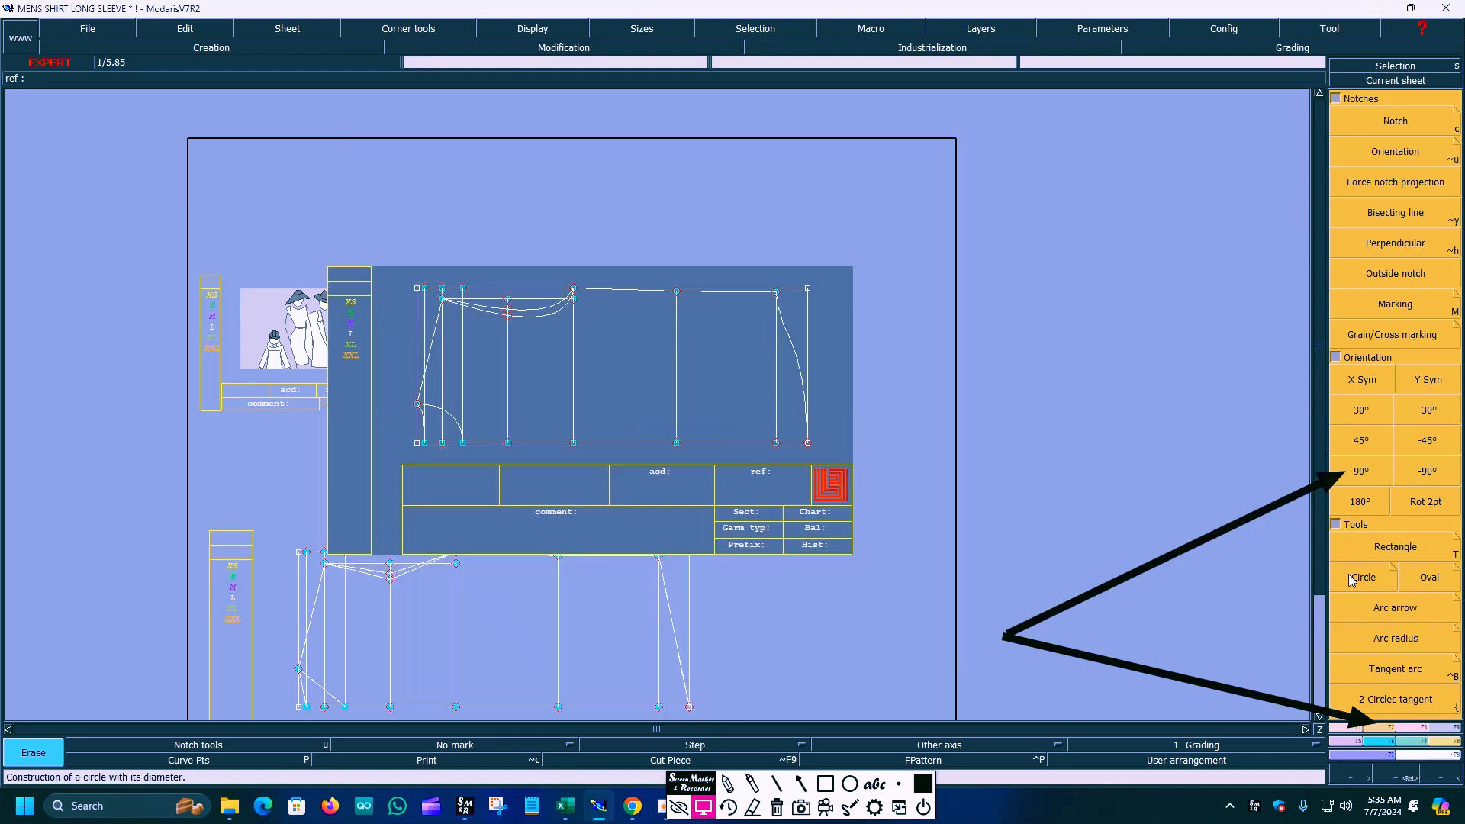
pyautogui.click(777, 807)
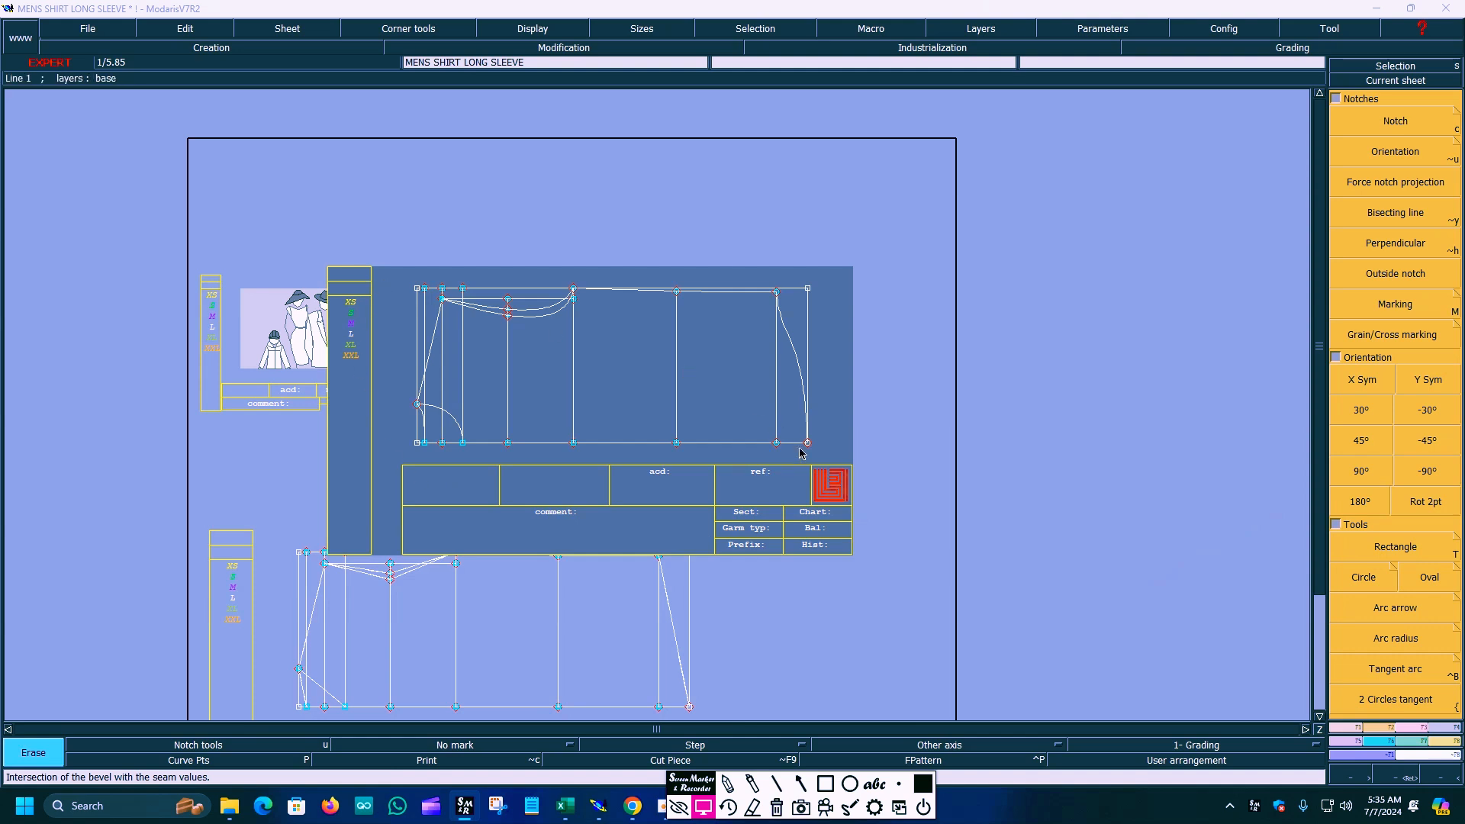
pyautogui.click(870, 623)
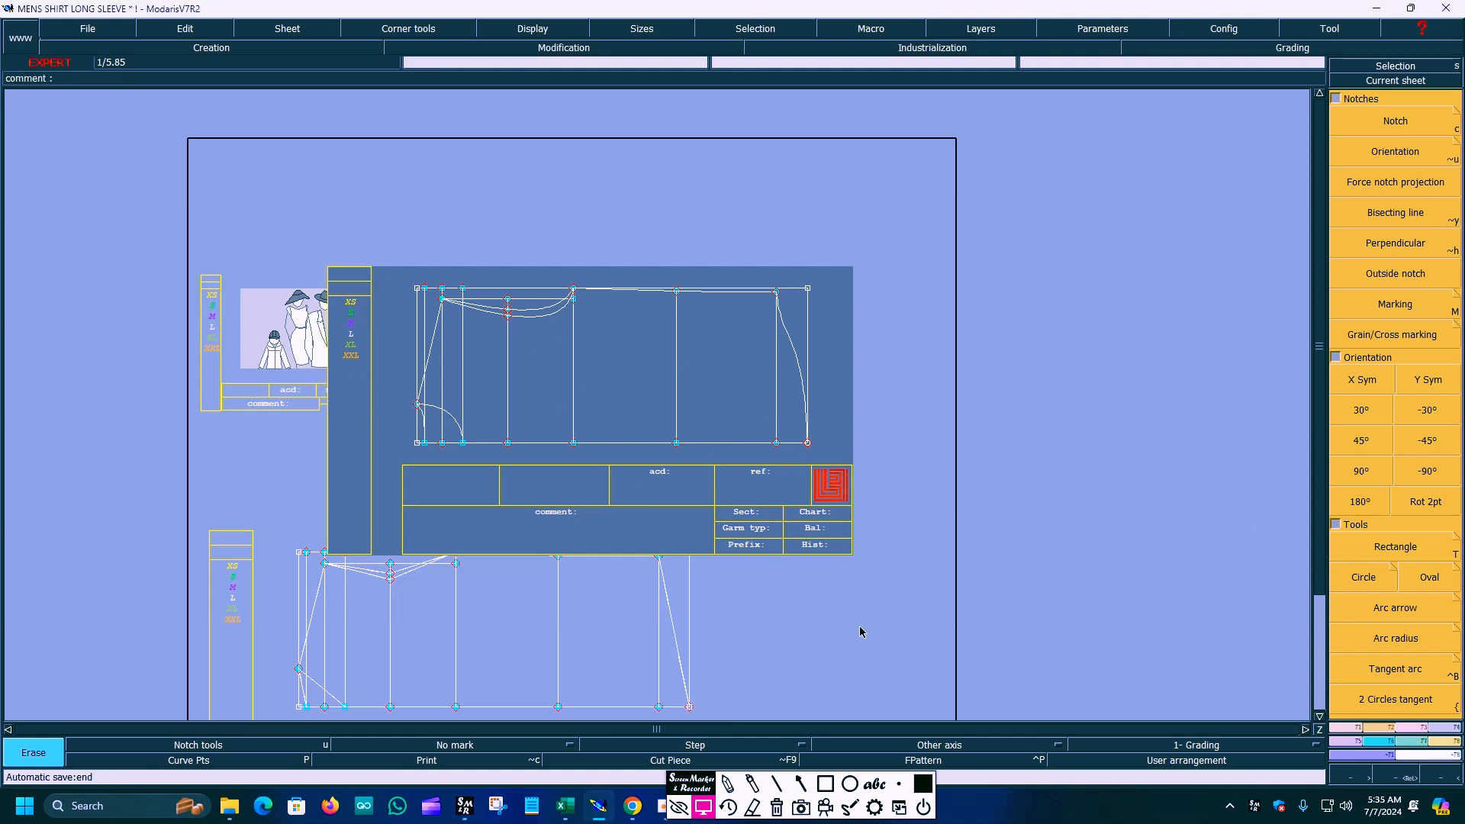
# Delete the straight armhole construction line with its leftover end and the frame's outer side and hem lines.
pyautogui.press('Return')
pyautogui.moveTo(376, 263); pyautogui.dragTo(874, 478)
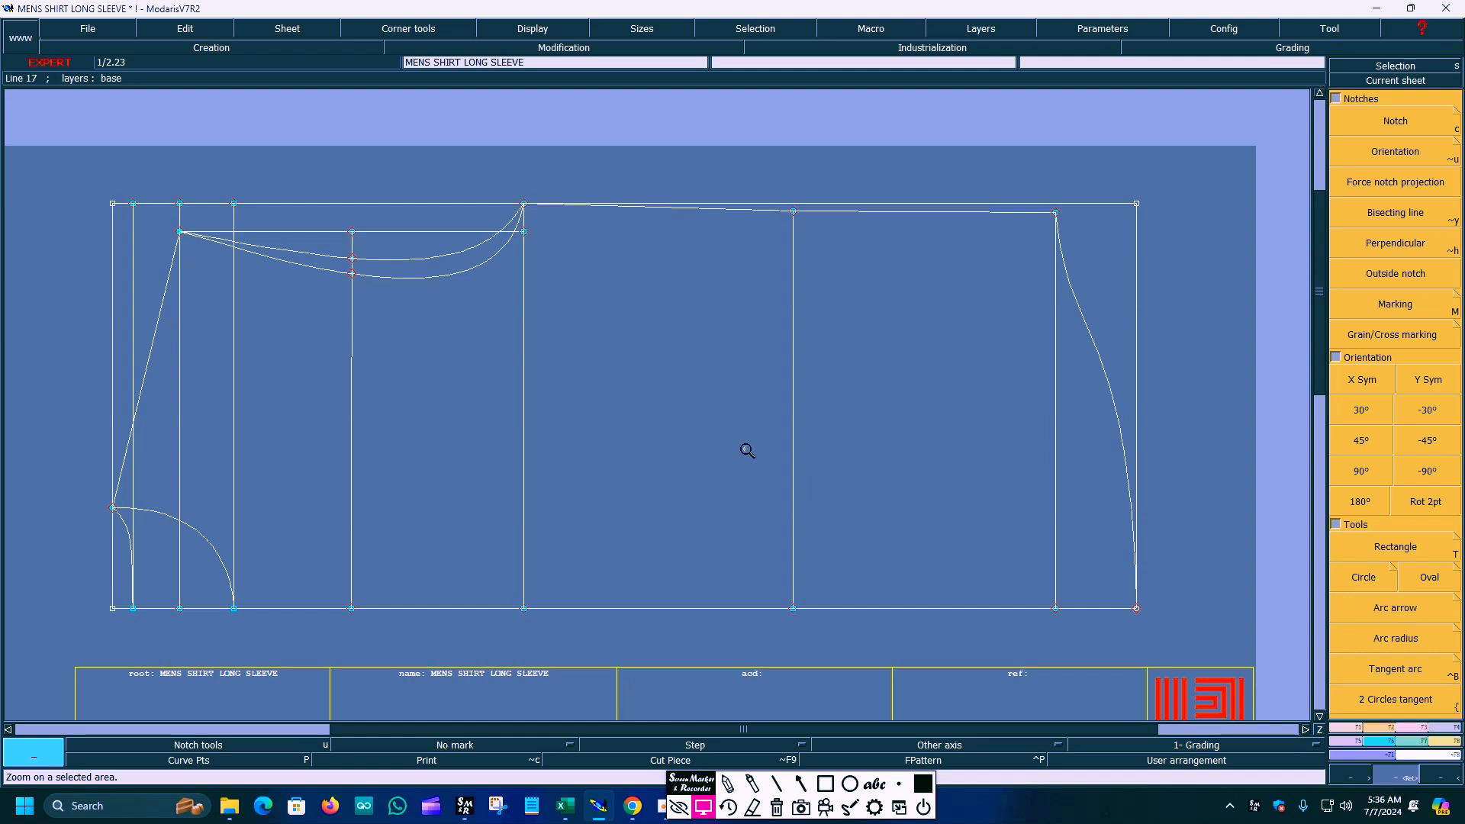
pyautogui.press('Delete')
pyautogui.click(427, 231)
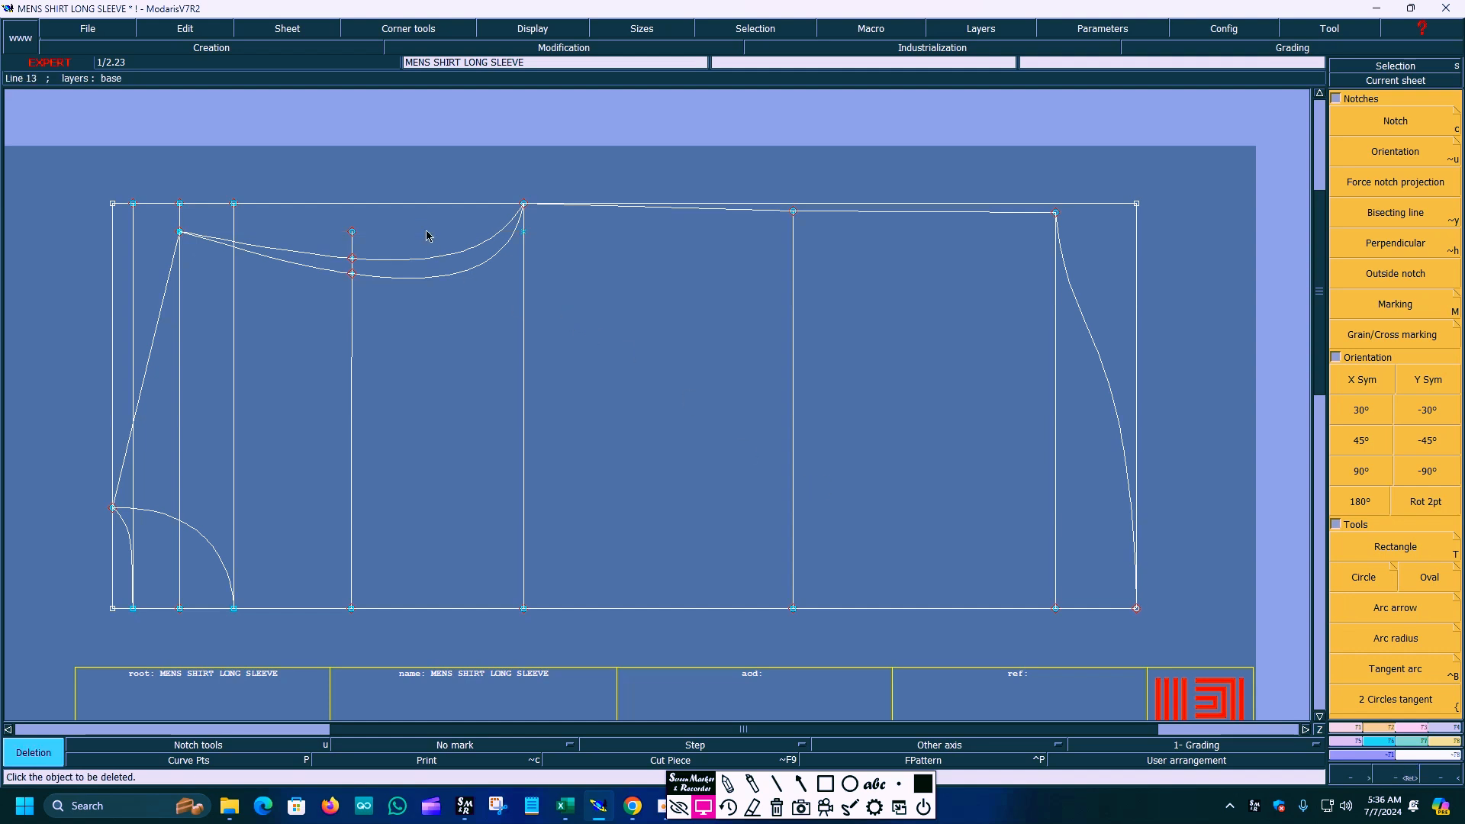
pyautogui.click(351, 235)
pyautogui.click(1035, 206)
pyautogui.click(1140, 231)
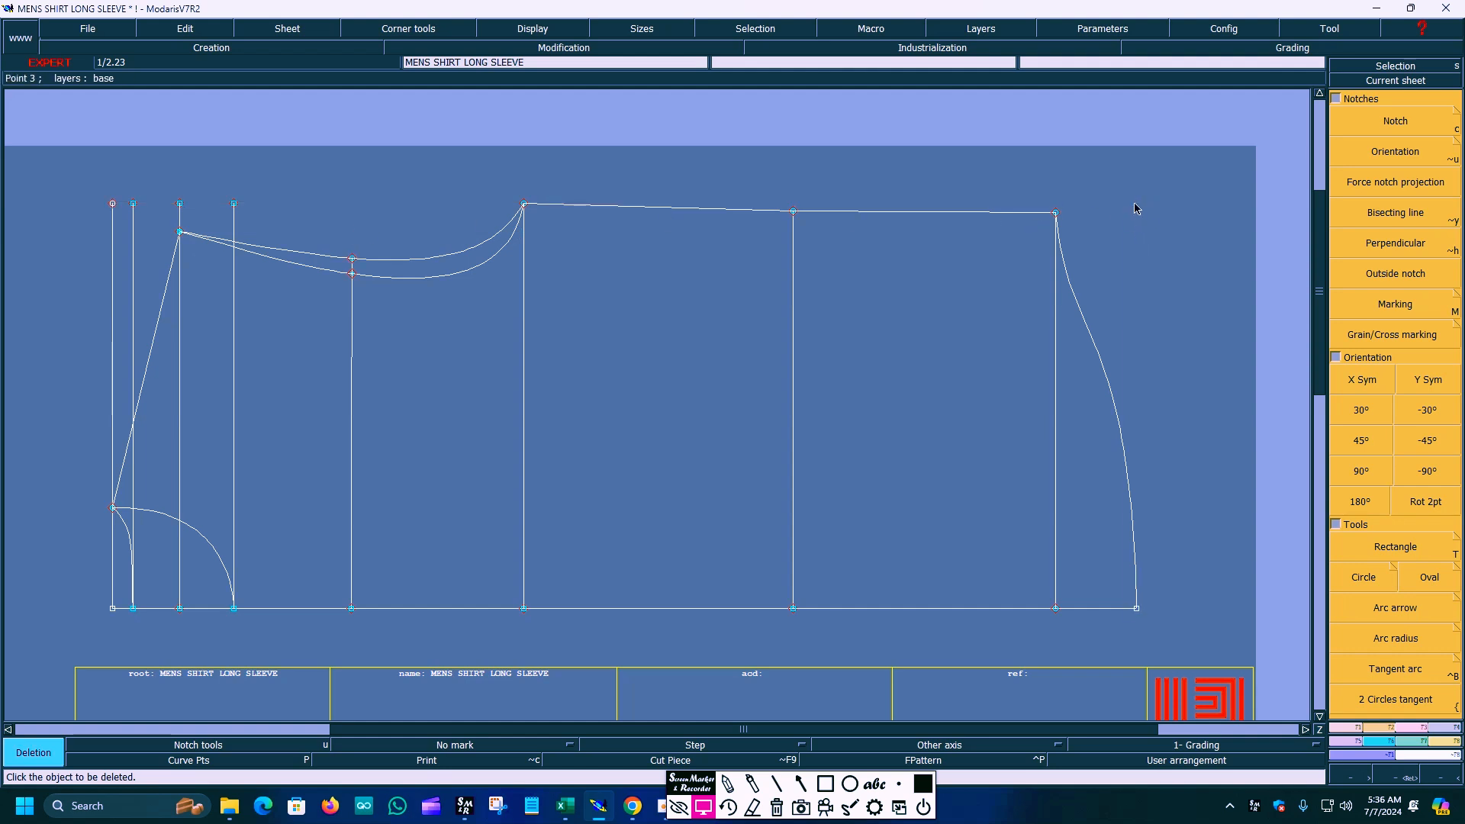
# Delete the front neck depth, shoulder drop and outermost neck-end construction lines.
pyautogui.click(233, 222)
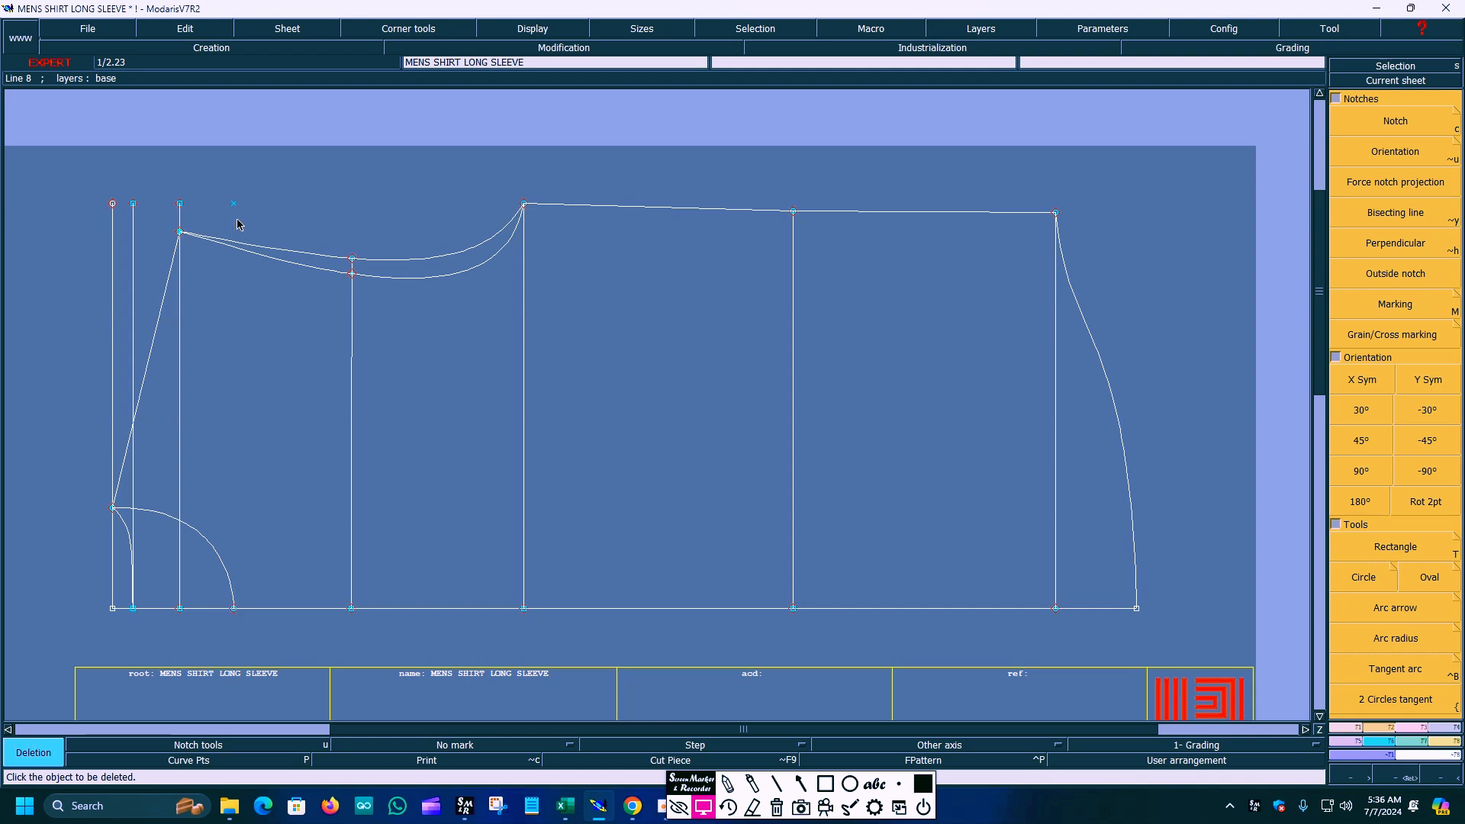
pyautogui.click(181, 215)
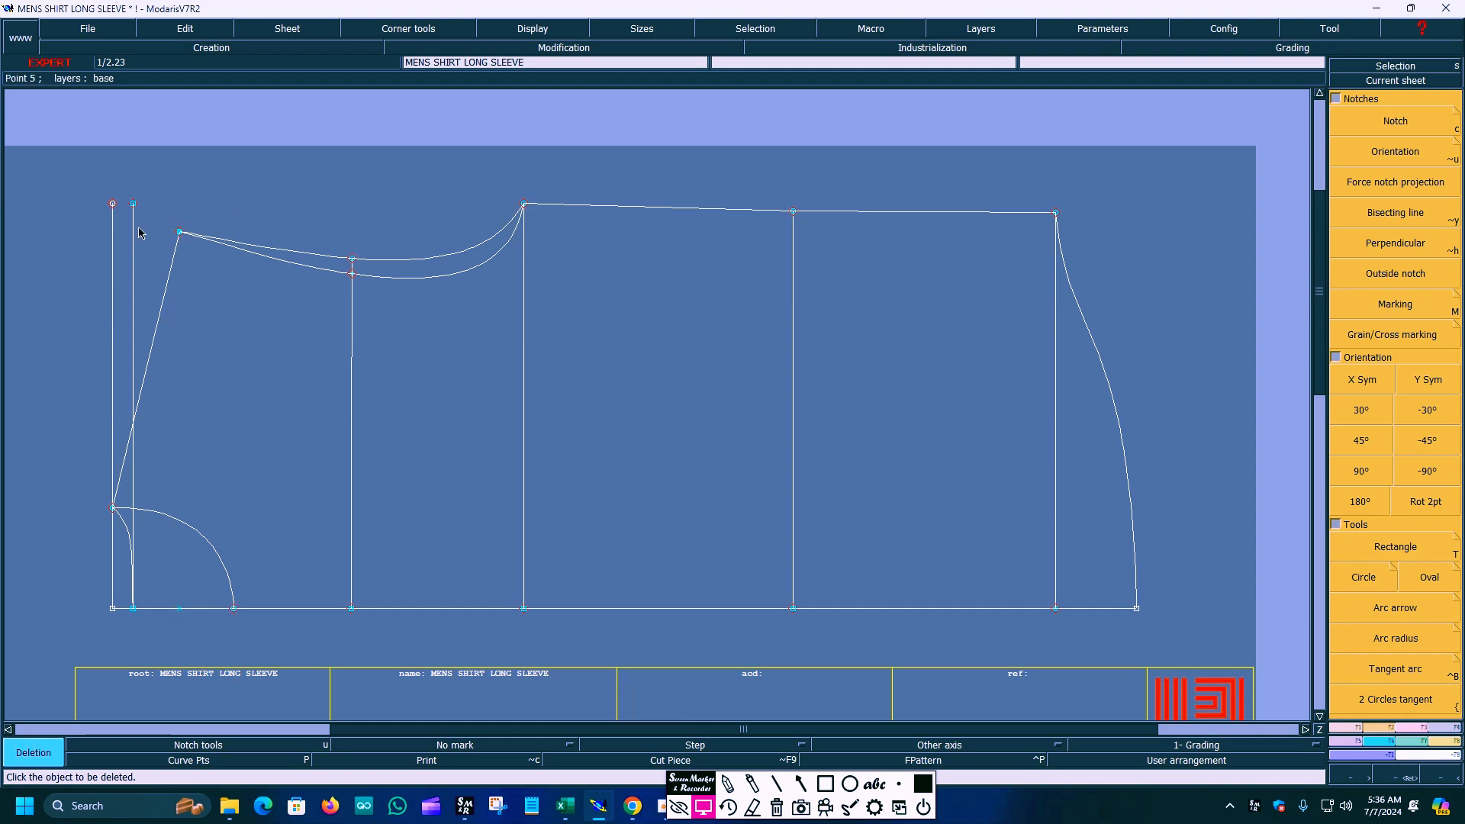
pyautogui.click(115, 227)
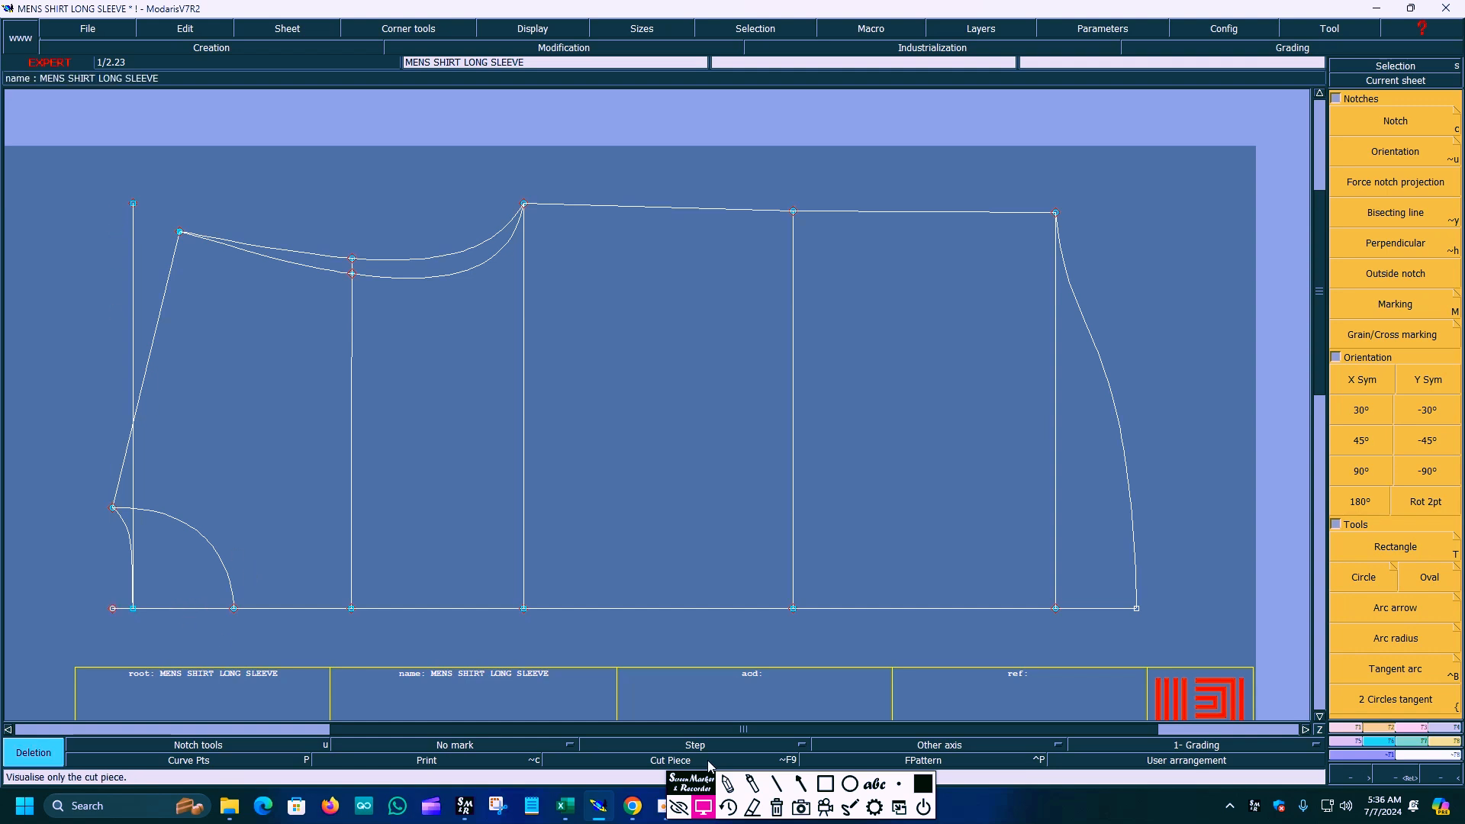
# Display the line and point modification tools, marking their tool group and Adjust 2 lines with arrows.
pyautogui.click(800, 785)
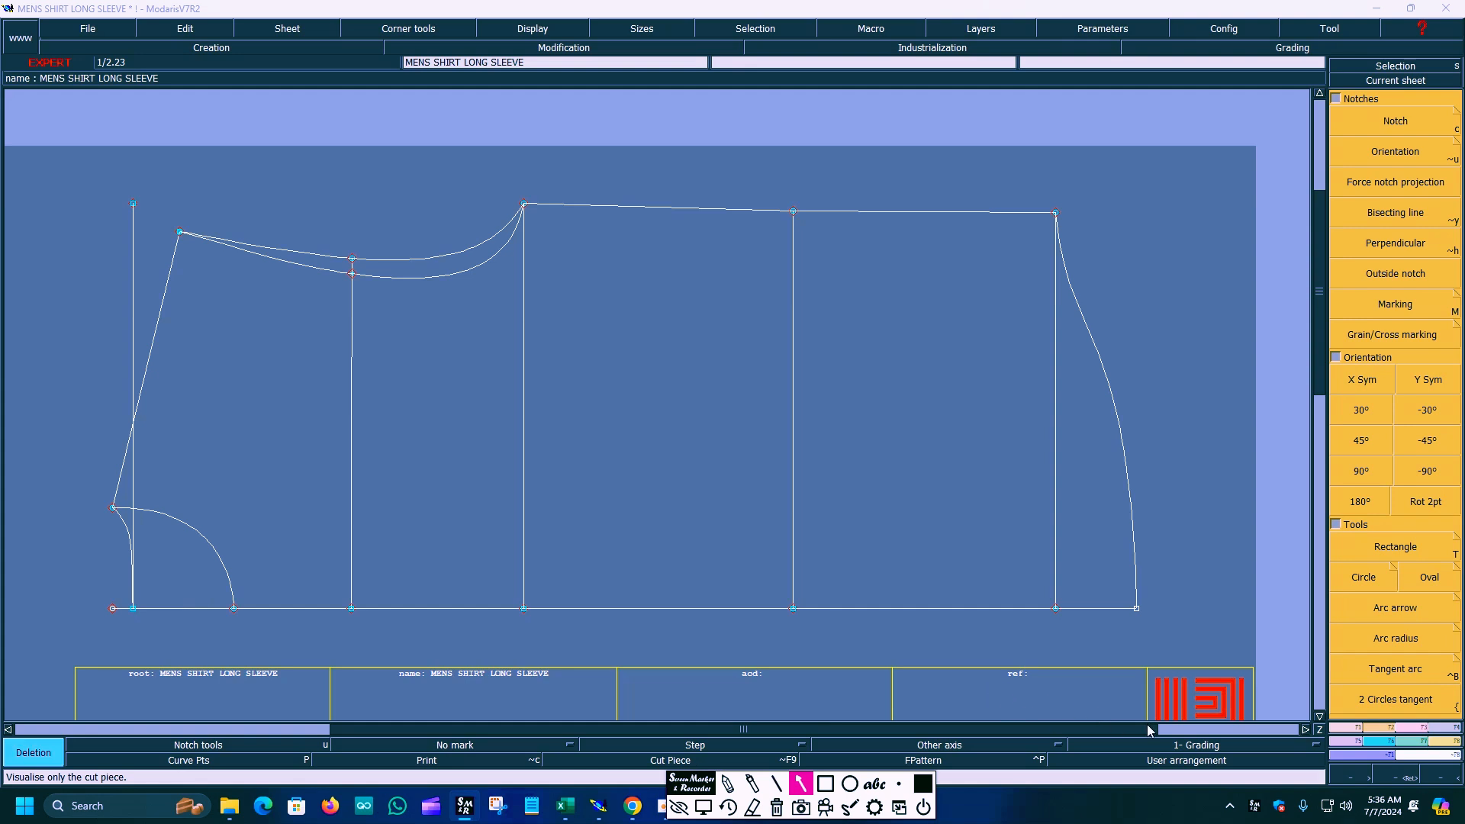
pyautogui.moveTo(982, 668)
pyautogui.mouseDown()
pyautogui.moveTo(1347, 697)
pyautogui.moveTo(1418, 723)
pyautogui.mouseUp()
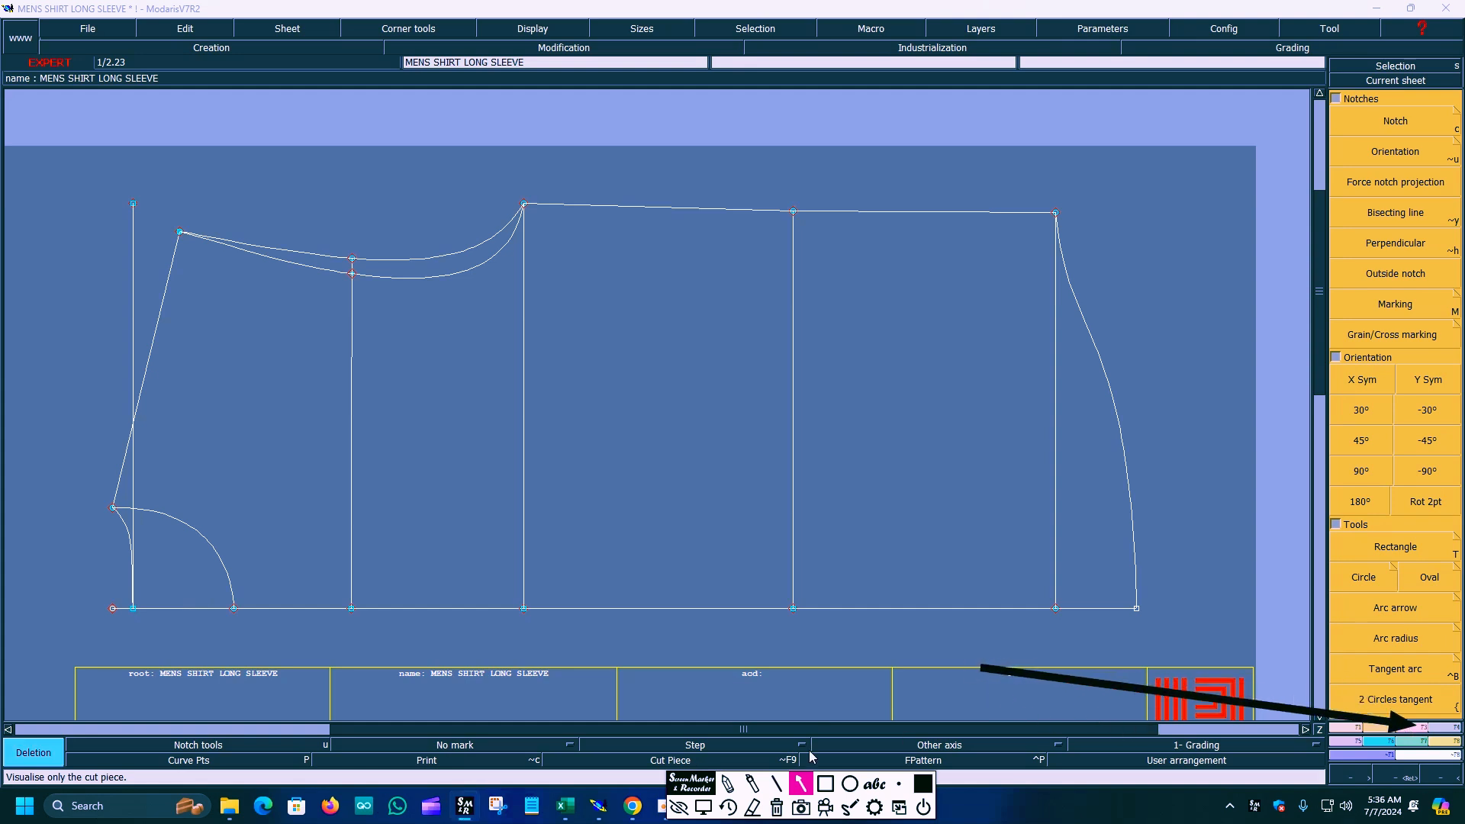
pyautogui.click(703, 807)
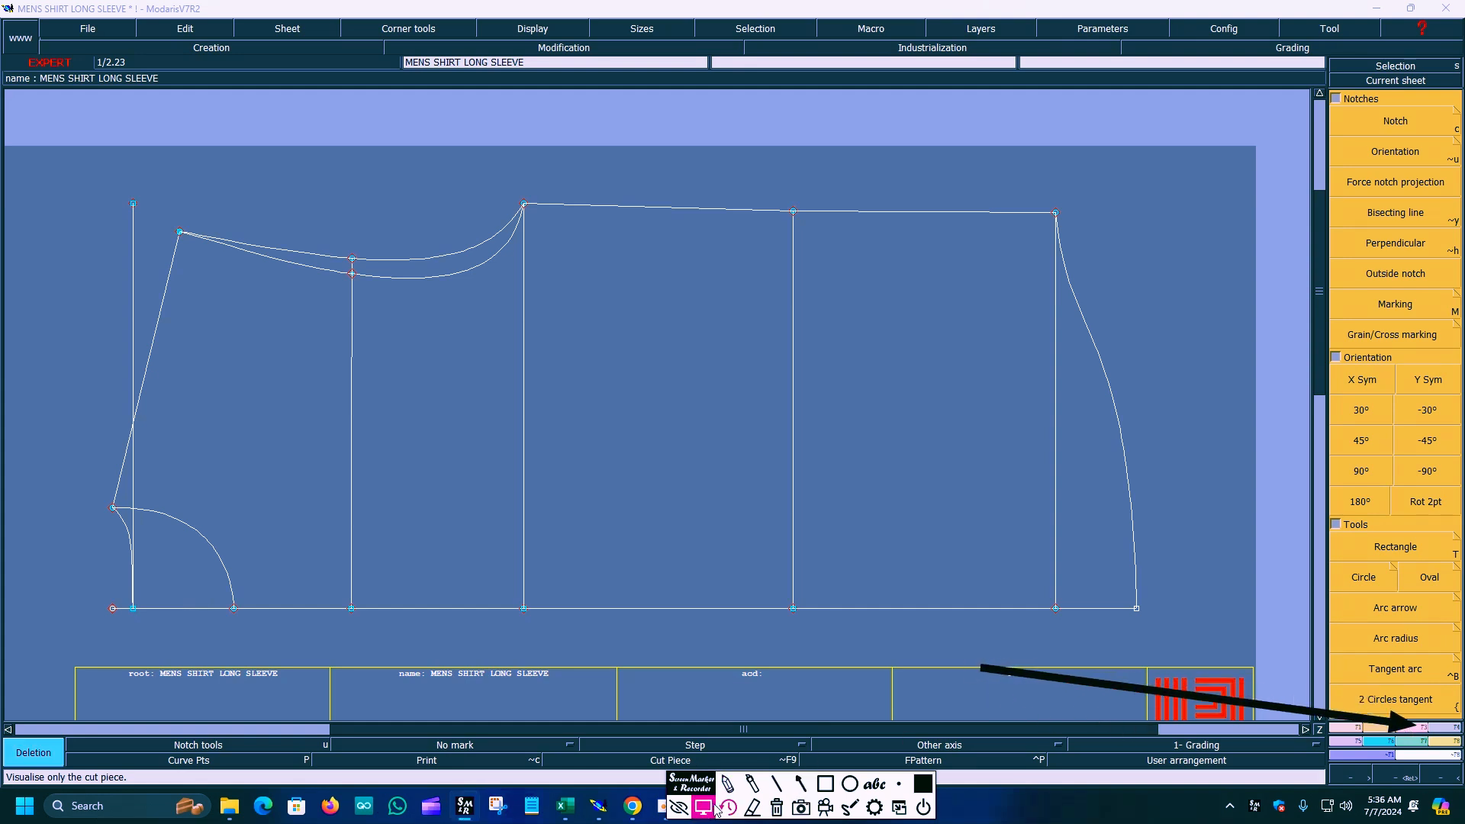
pyautogui.click(1416, 729)
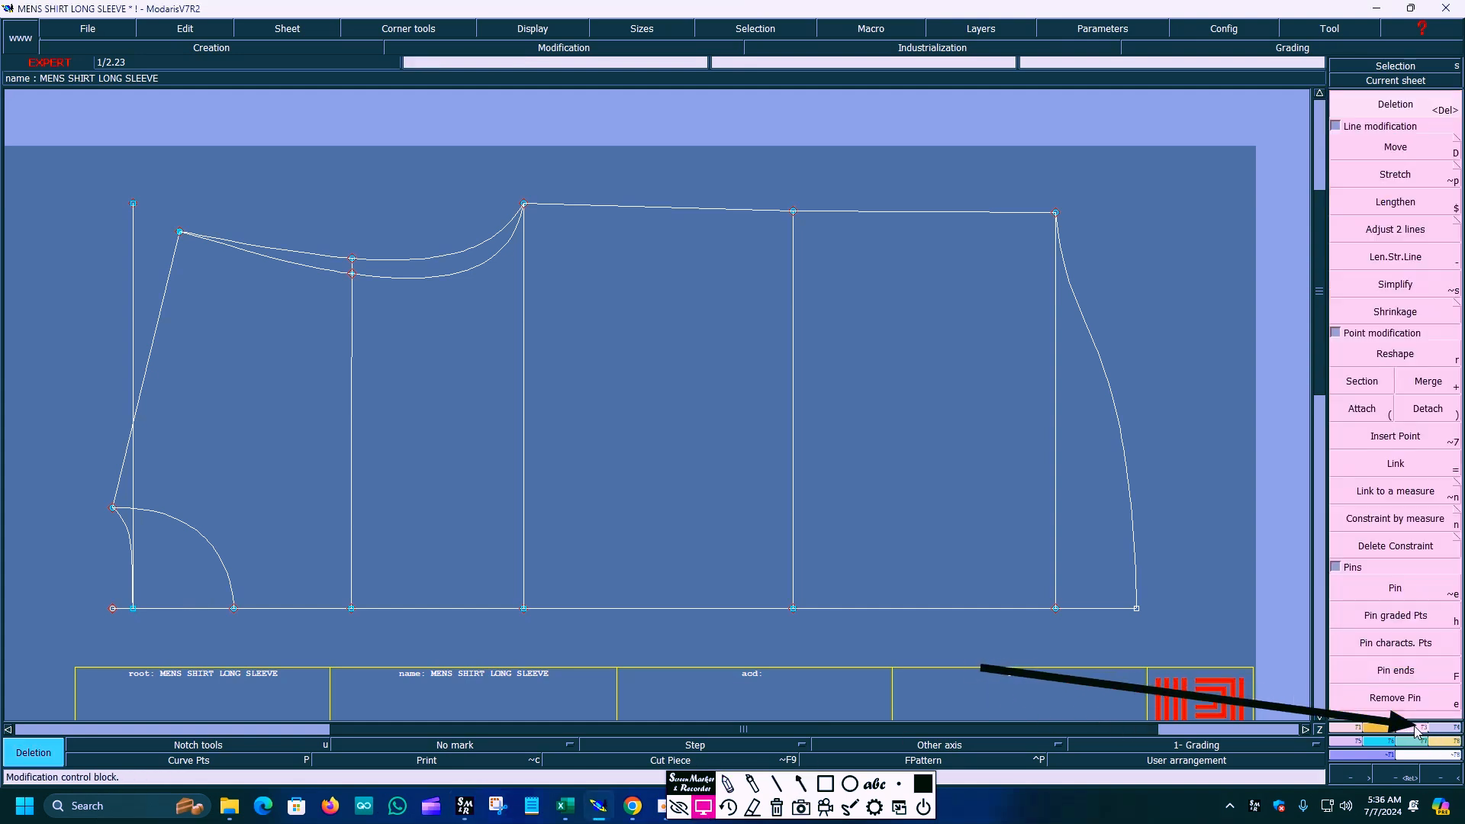
pyautogui.click(799, 785)
pyautogui.moveTo(973, 669)
pyautogui.mouseDown()
pyautogui.moveTo(1401, 505)
pyautogui.moveTo(1193, 334)
pyautogui.moveTo(1324, 496)
pyautogui.moveTo(1424, 327)
pyautogui.moveTo(1359, 229)
pyautogui.mouseUp()
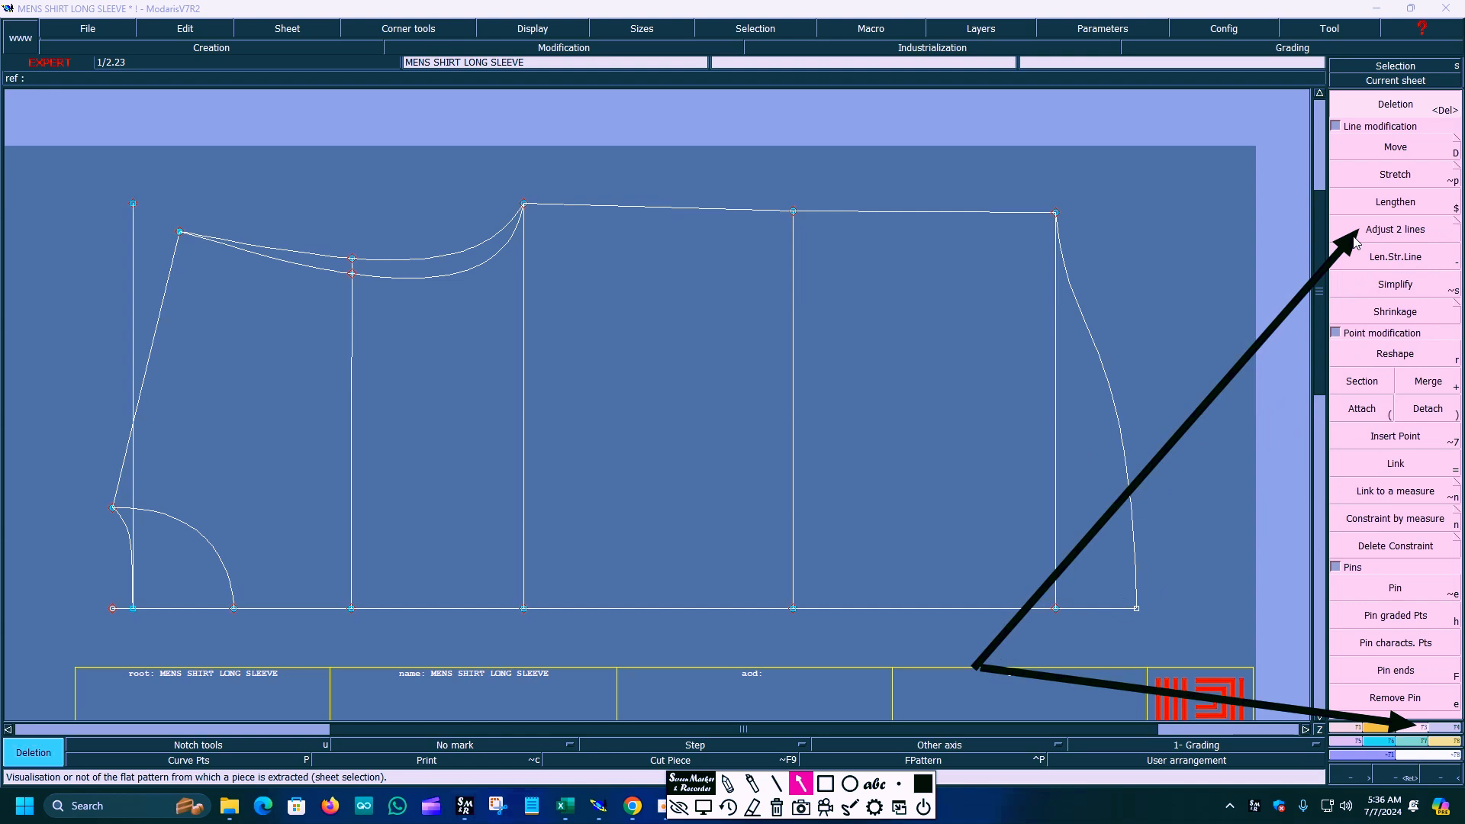
pyautogui.click(704, 807)
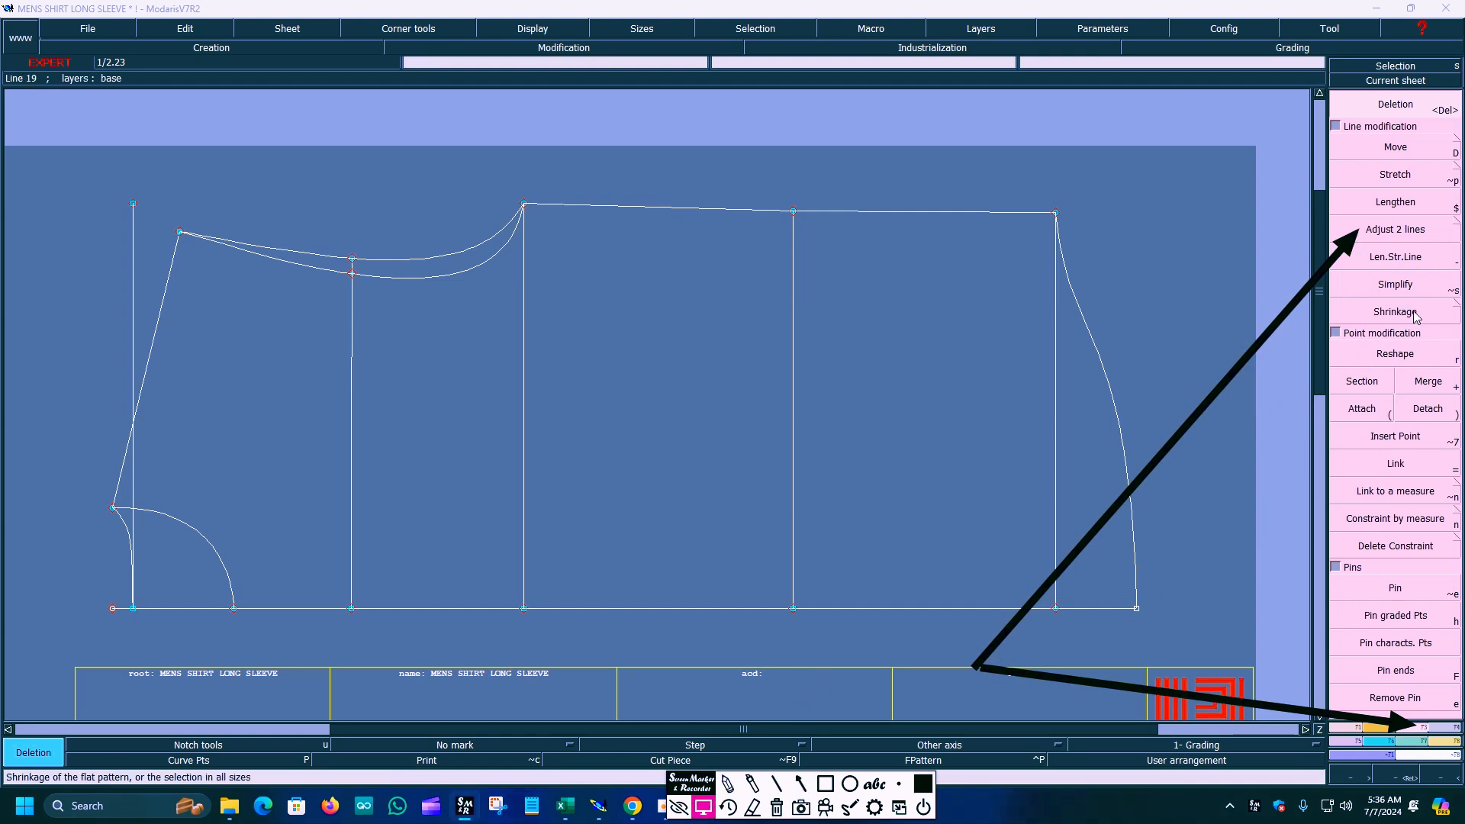
# Trim the centre line to the back neckline with Adjust 2 lines, removing the excess, and clear the arrows.
pyautogui.click(1407, 231)
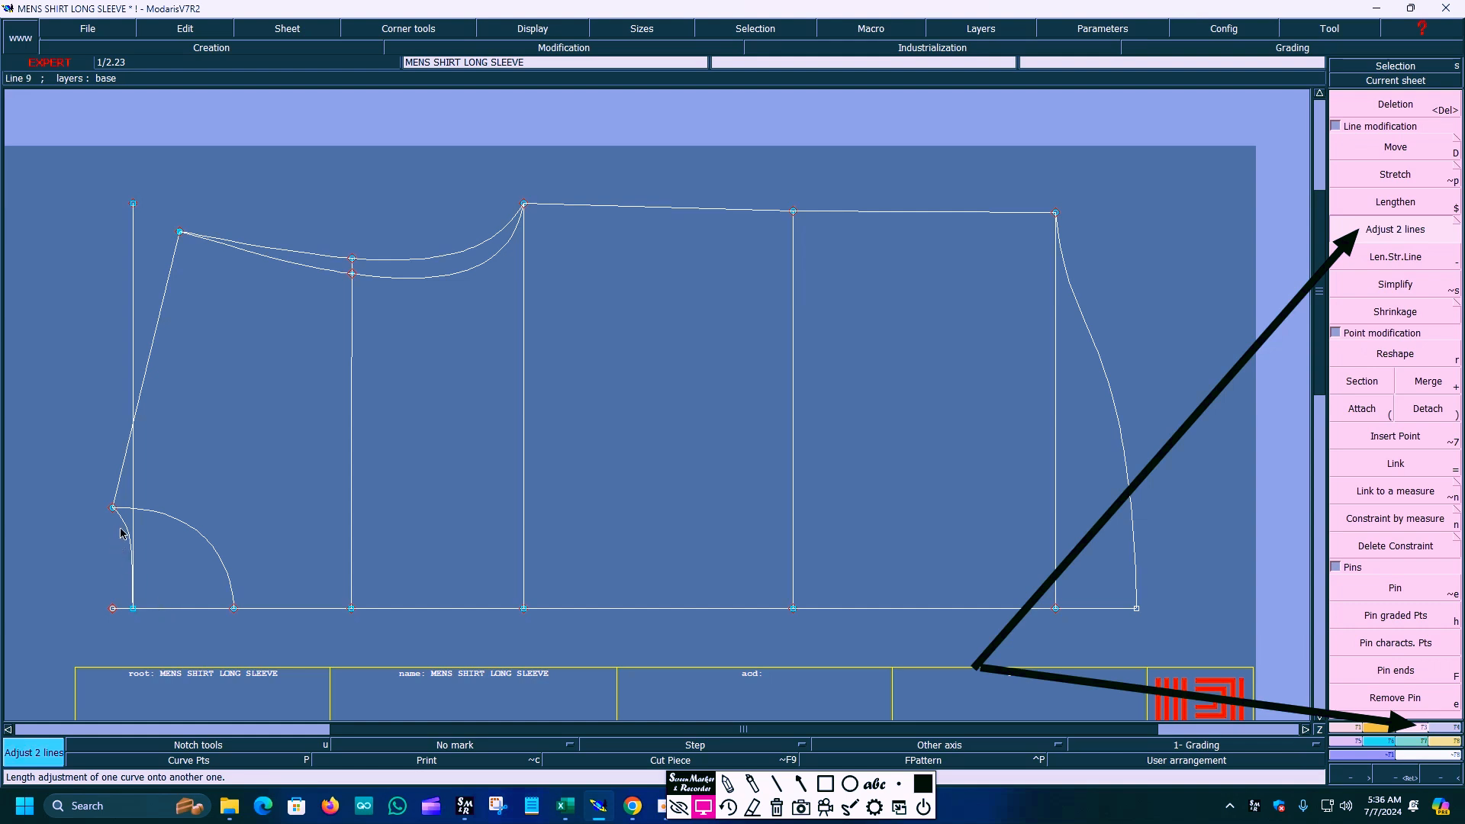
pyautogui.press('Delete')
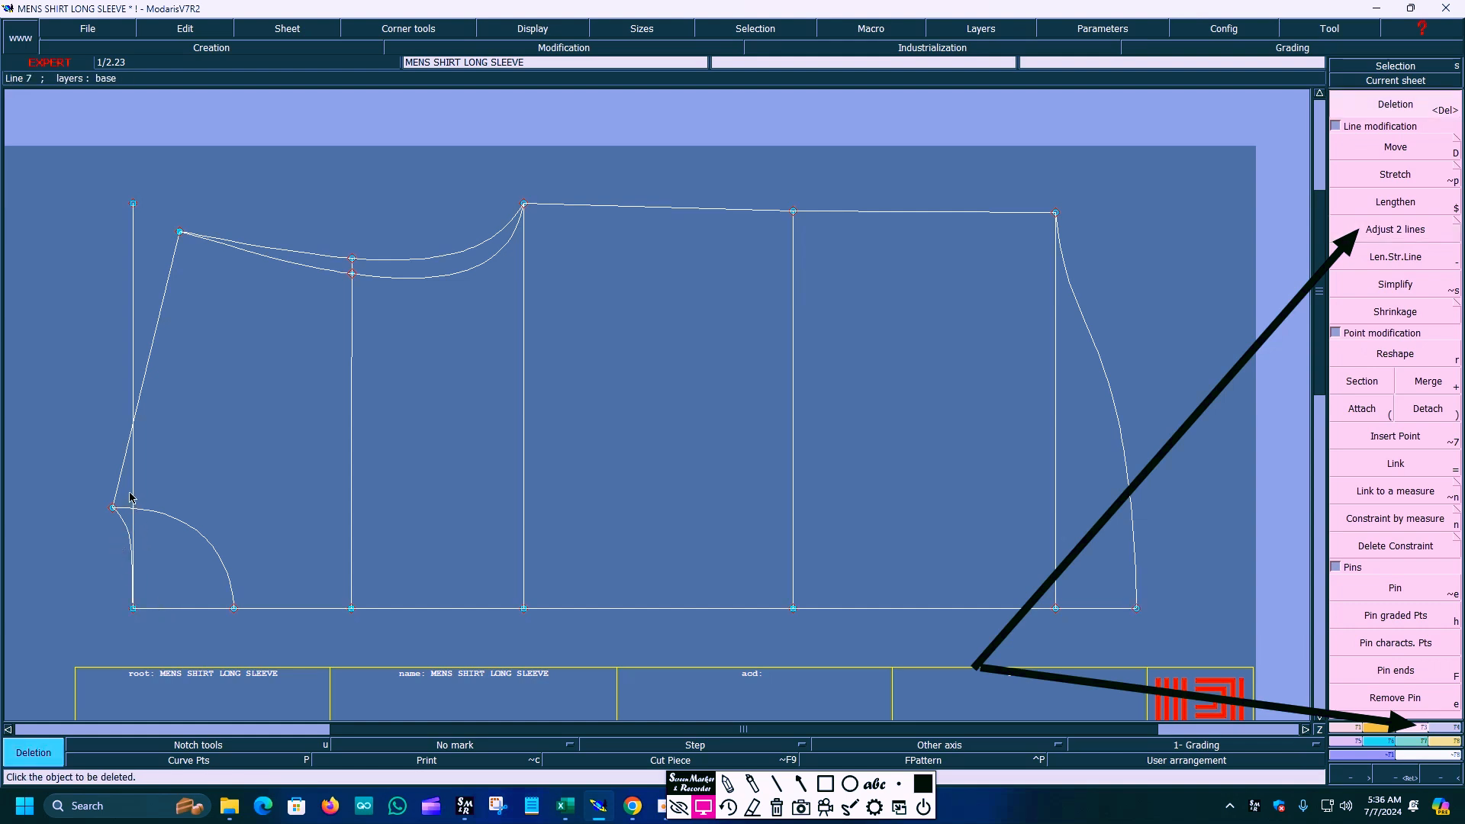
pyautogui.click(777, 810)
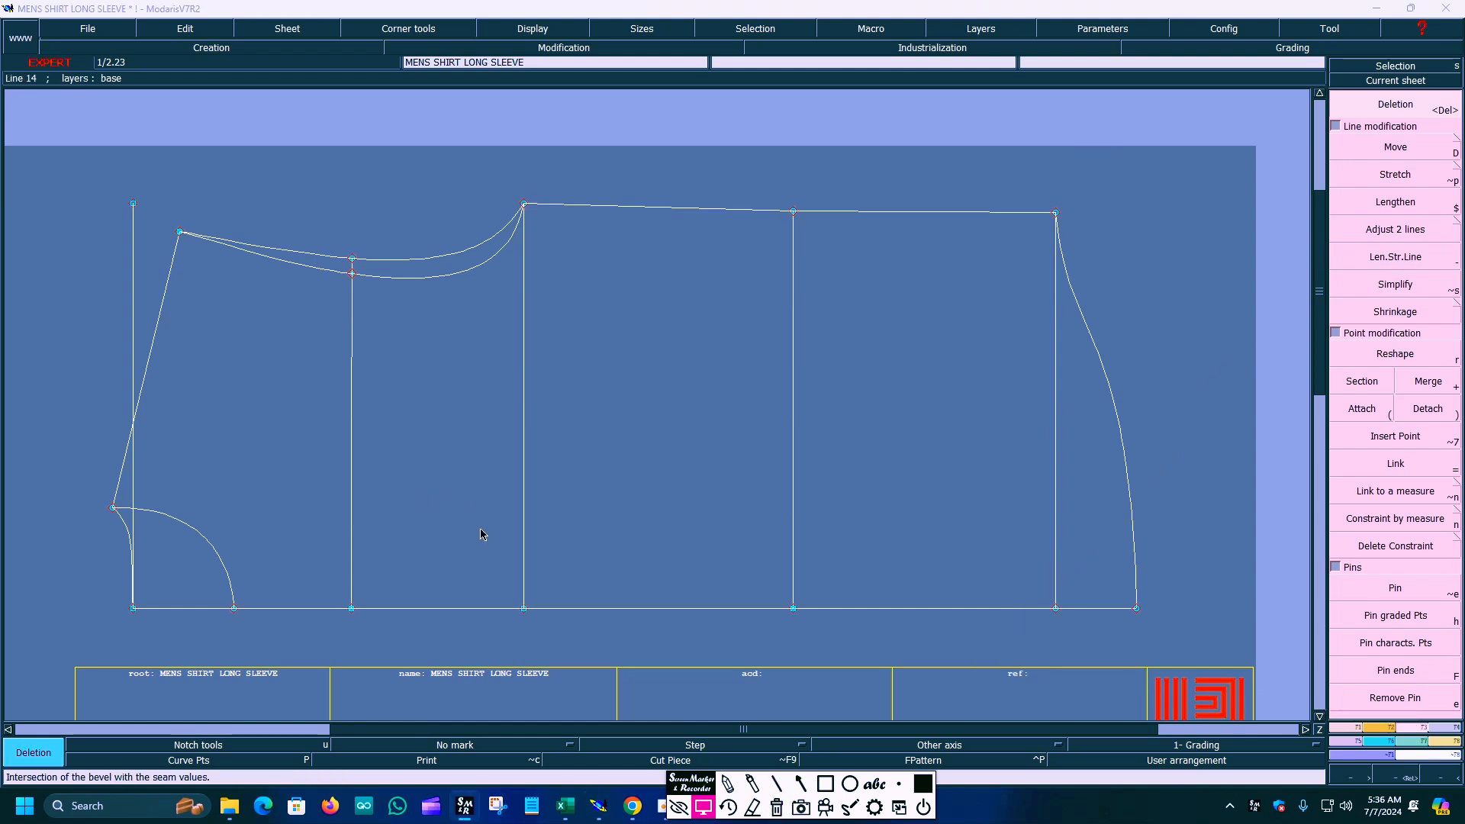
# Switch to the Excel size chart, fill the BACK YOKE LENGTH FROM CENTER NECK row yellow, and return to Modaris.
pyautogui.click(565, 806)
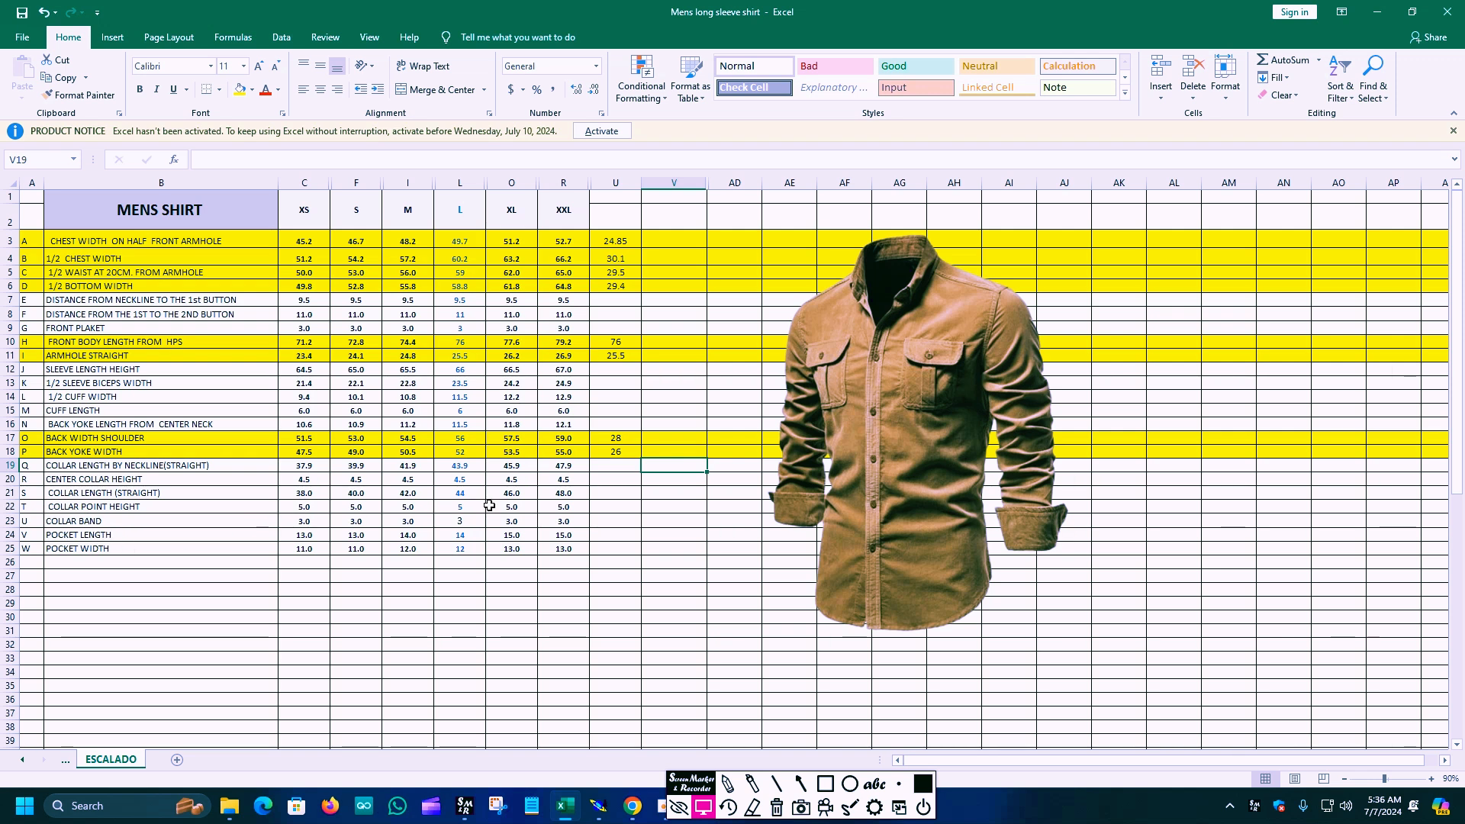
pyautogui.click(7, 424)
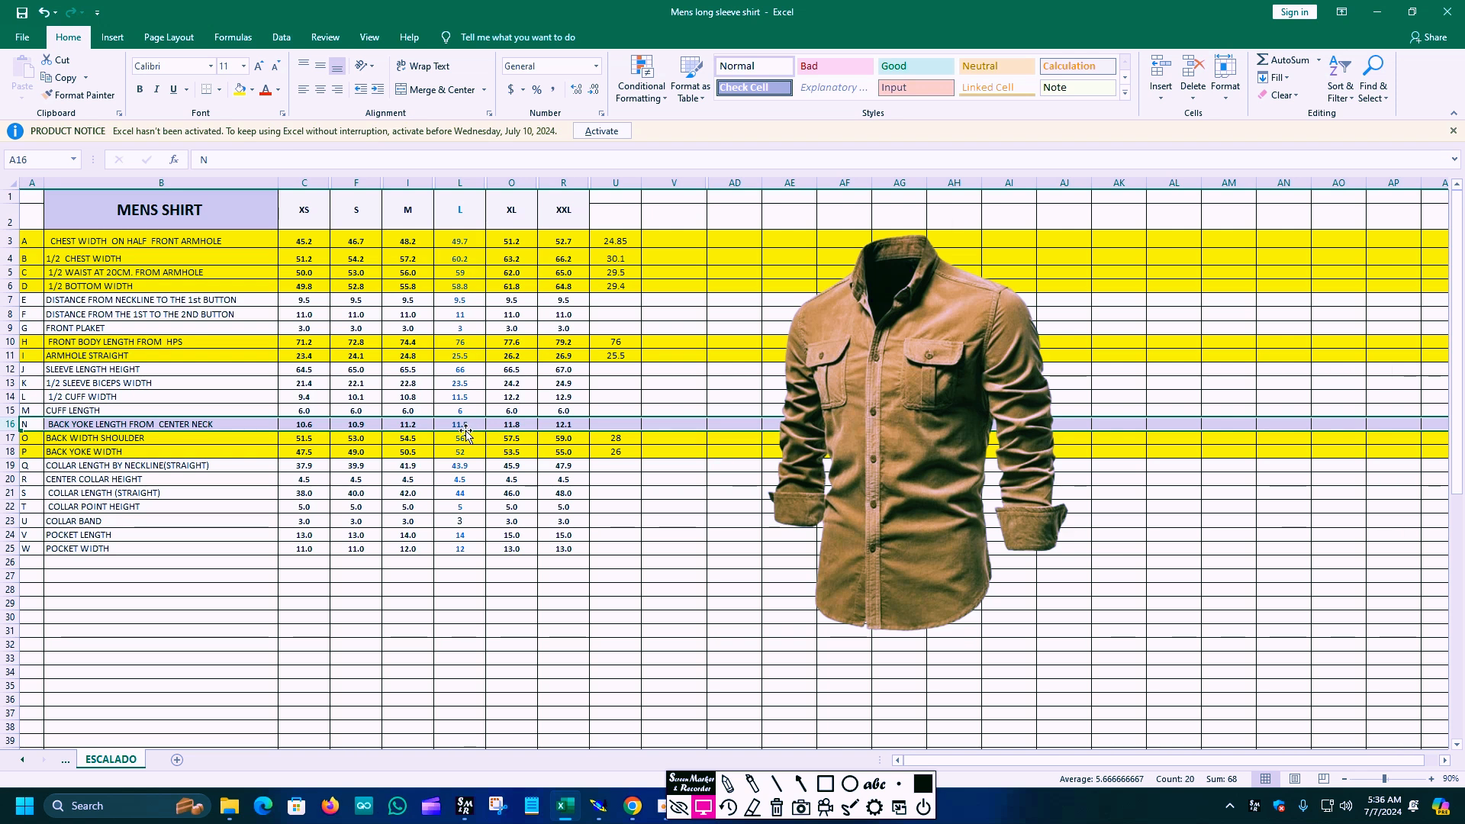
pyautogui.click(239, 90)
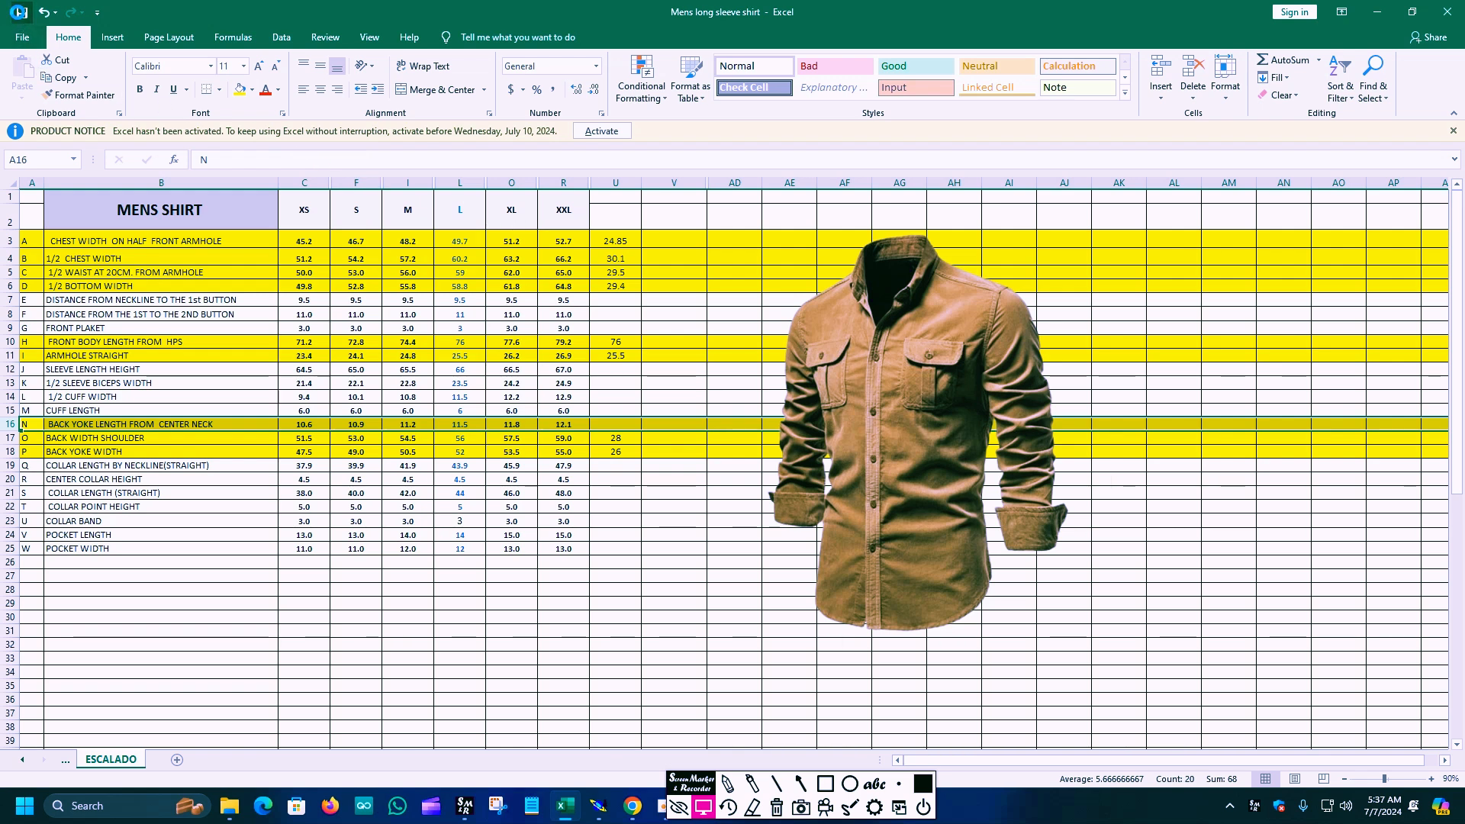
pyautogui.click(598, 806)
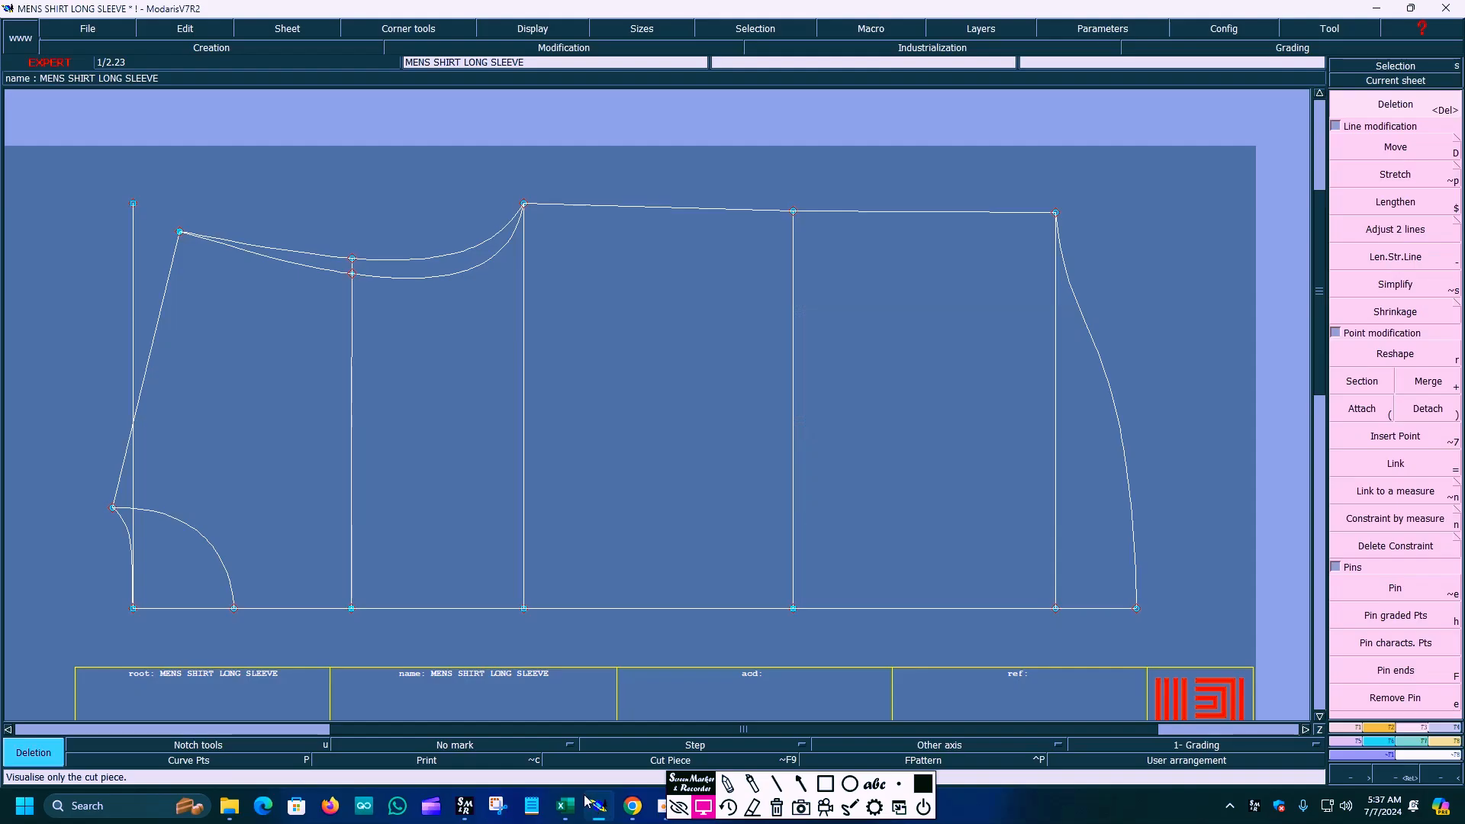
# Display the point and line creation tools and activate Parallel, marking the tool group and Parallel with arrows.
pyautogui.click(799, 784)
pyautogui.moveTo(946, 716)
pyautogui.mouseDown()
pyautogui.moveTo(1206, 682)
pyautogui.moveTo(1439, 723)
pyautogui.moveTo(1344, 733)
pyautogui.mouseUp()
pyautogui.click(703, 806)
pyautogui.click(1359, 731)
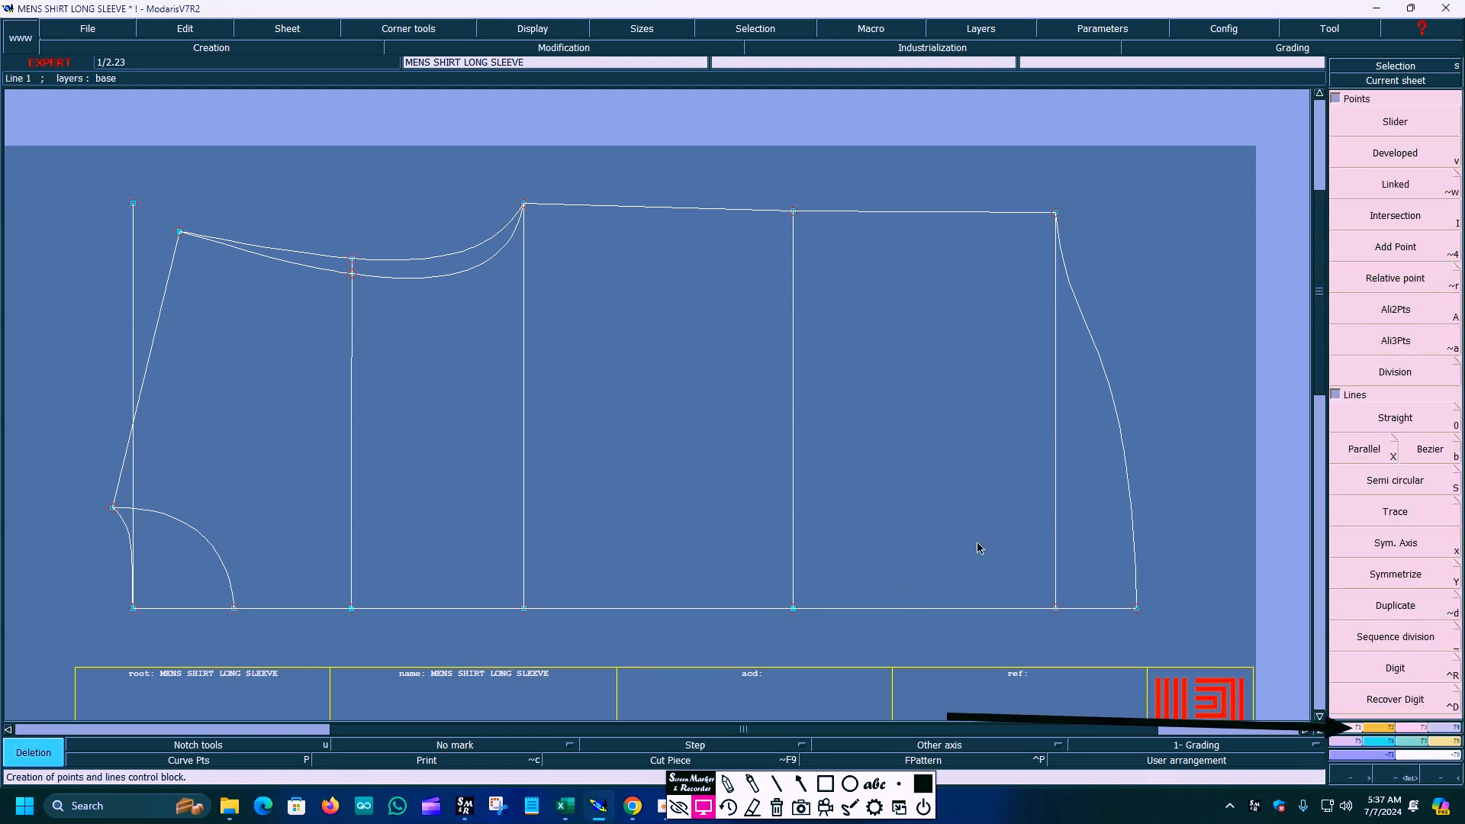
pyautogui.click(800, 784)
pyautogui.moveTo(950, 722)
pyautogui.mouseDown()
pyautogui.moveTo(1298, 473)
pyautogui.moveTo(1348, 457)
pyautogui.mouseUp()
pyautogui.click(703, 809)
pyautogui.hotkey('shift', 'x')
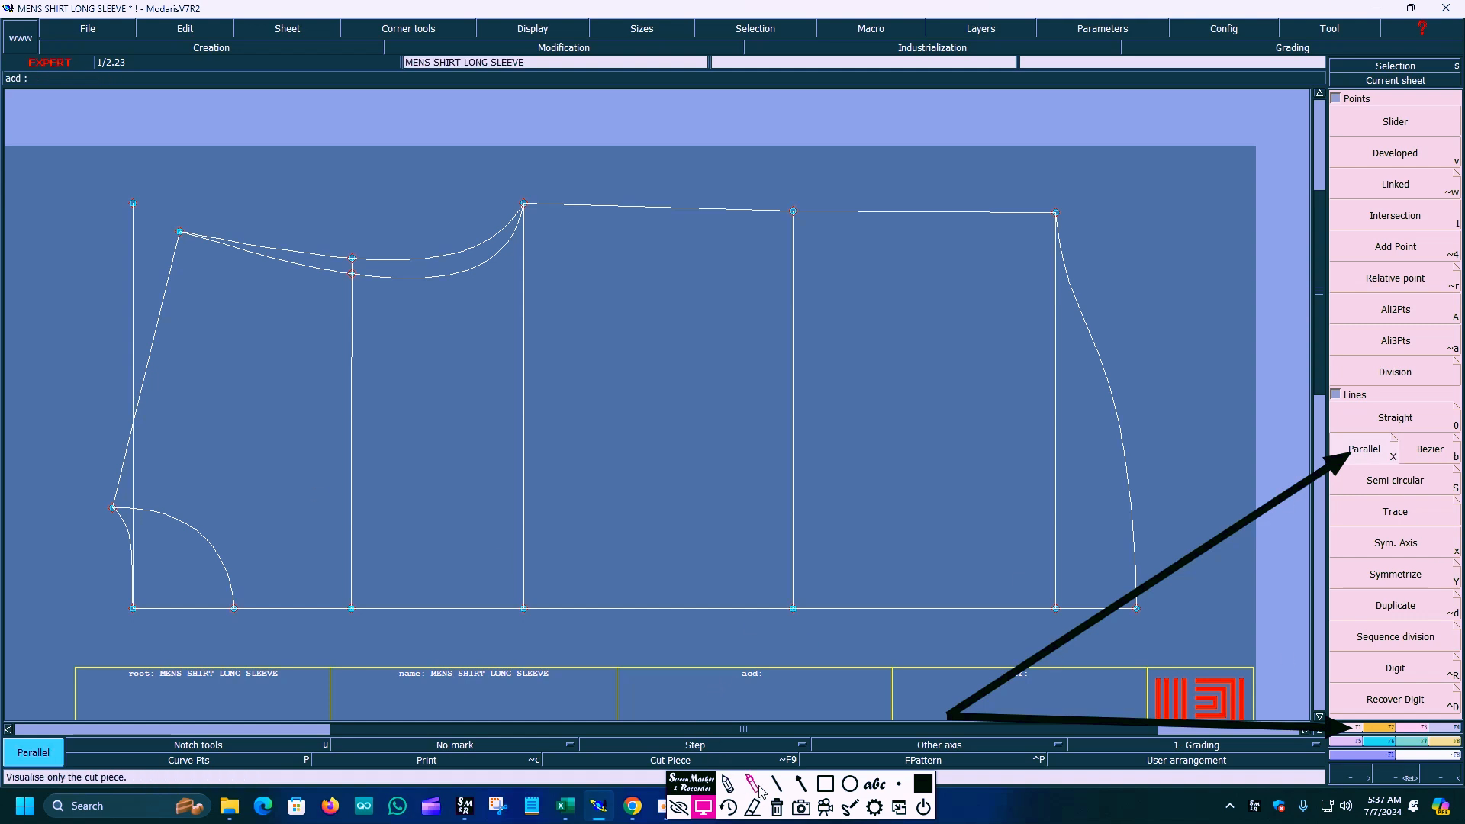
# Review the Parallel tool's Curve with constraint and All sizes precision options, point them out with arrows, and clear the arrows.
pyautogui.click(801, 784)
pyautogui.moveTo(948, 716)
pyautogui.mouseDown()
pyautogui.moveTo(1441, 451)
pyautogui.moveTo(1397, 442)
pyautogui.mouseUp()
pyautogui.click(703, 807)
pyautogui.click(1373, 450)
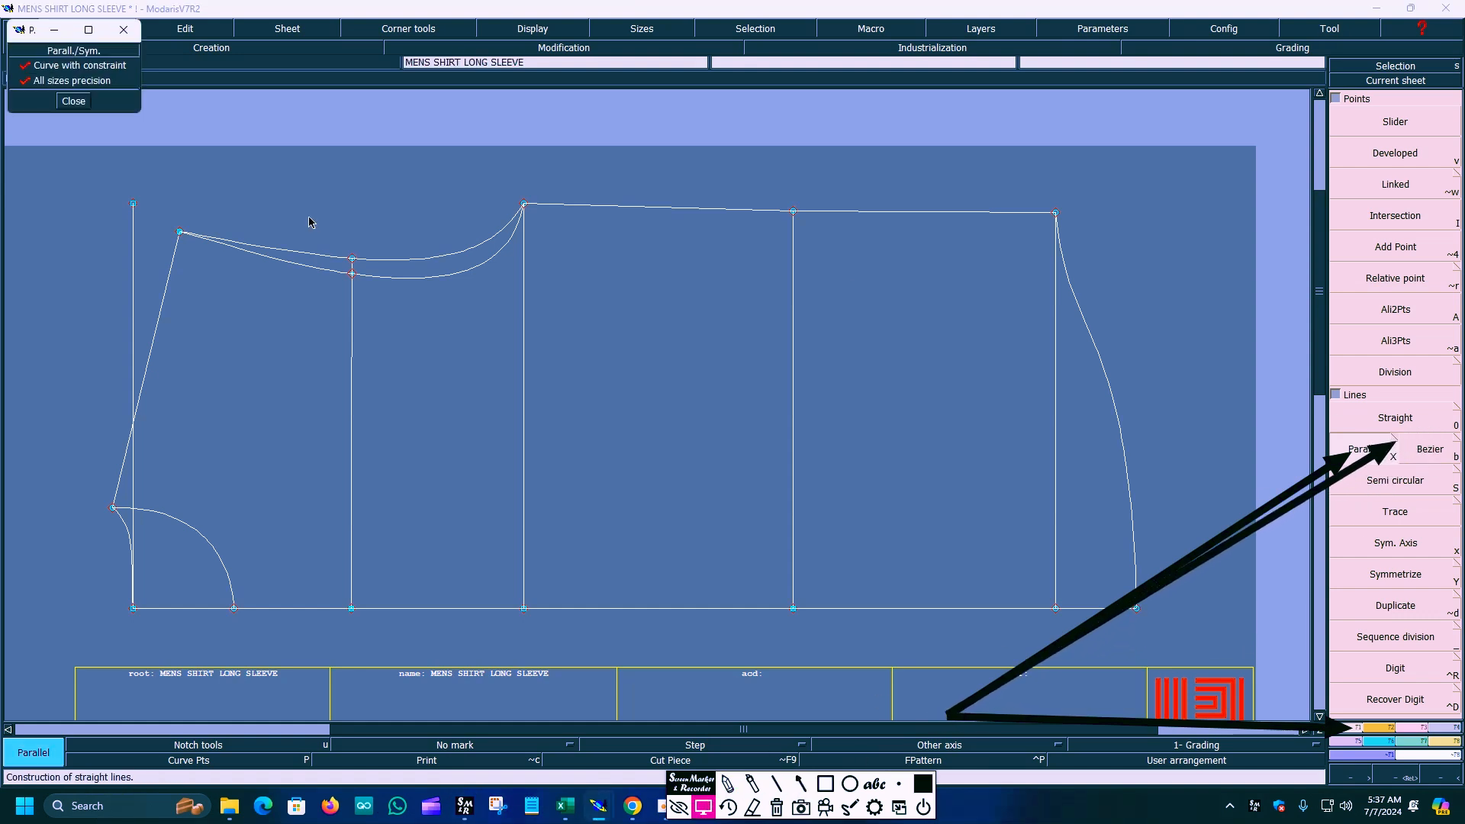
pyautogui.click(801, 783)
pyautogui.moveTo(948, 715)
pyautogui.mouseDown()
pyautogui.moveTo(295, 141)
pyautogui.moveTo(101, 83)
pyautogui.mouseUp()
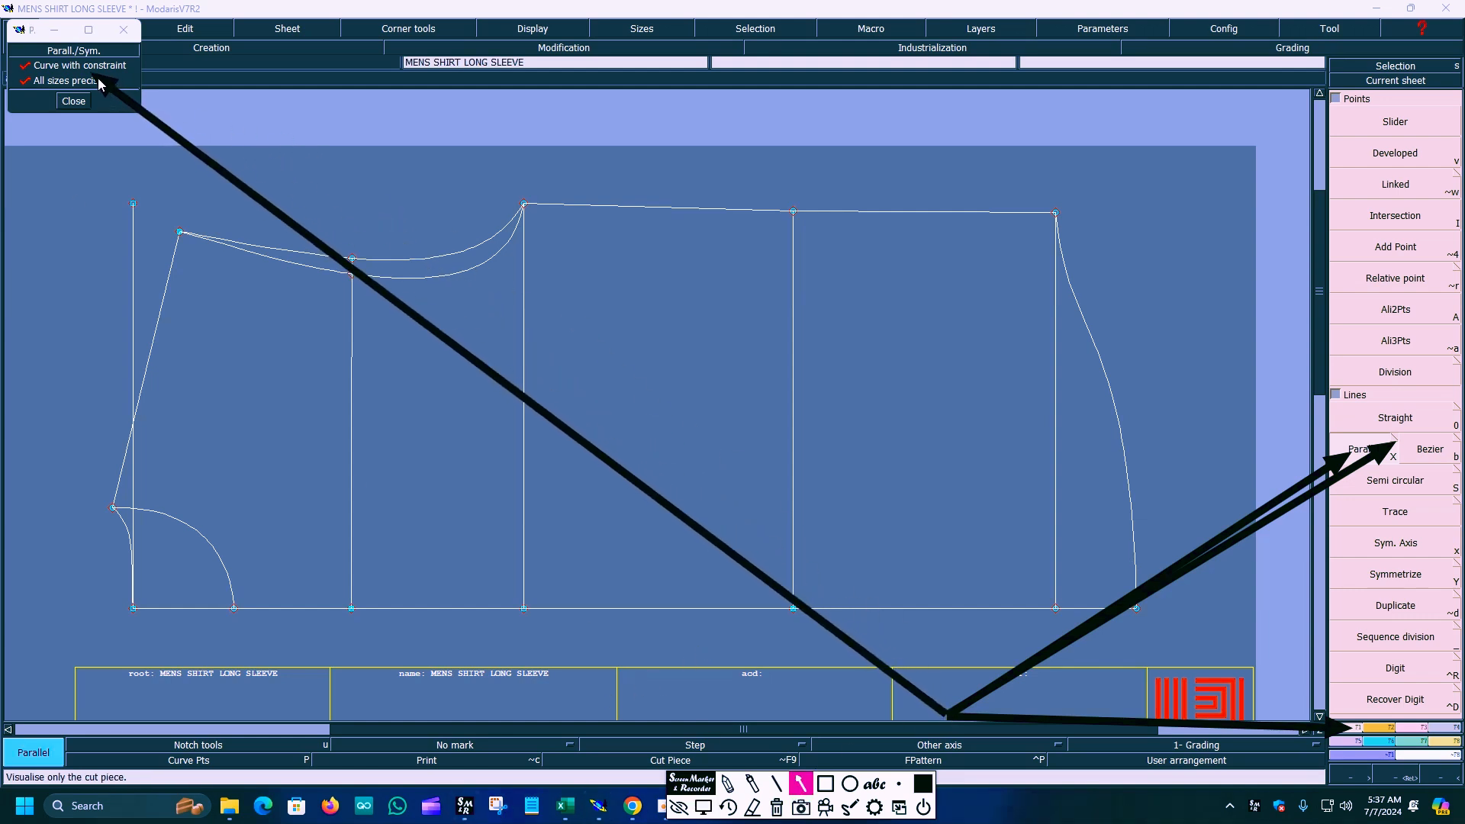
pyautogui.click(703, 806)
pyautogui.click(76, 66)
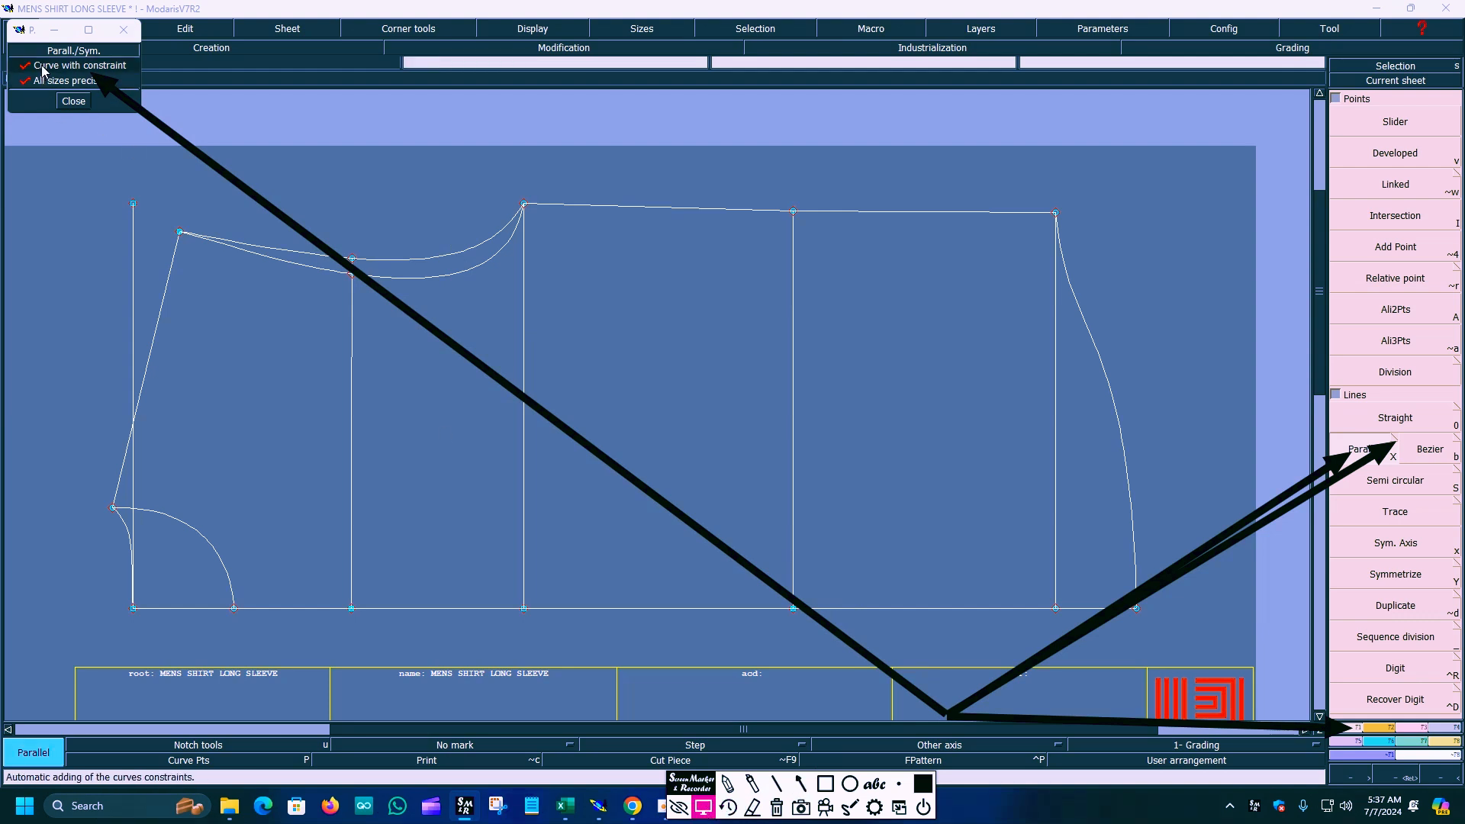
pyautogui.click(68, 105)
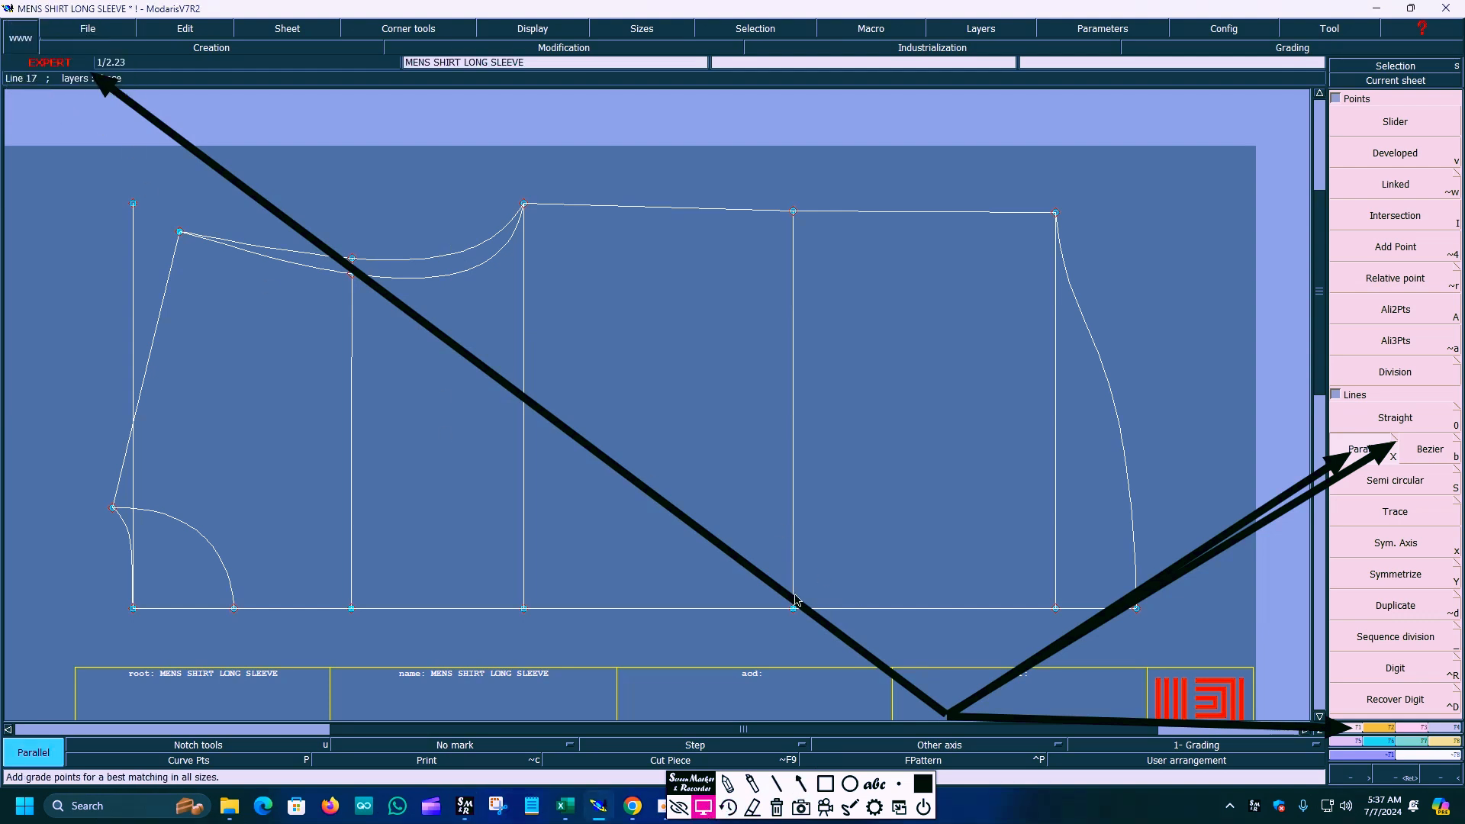
pyautogui.click(777, 807)
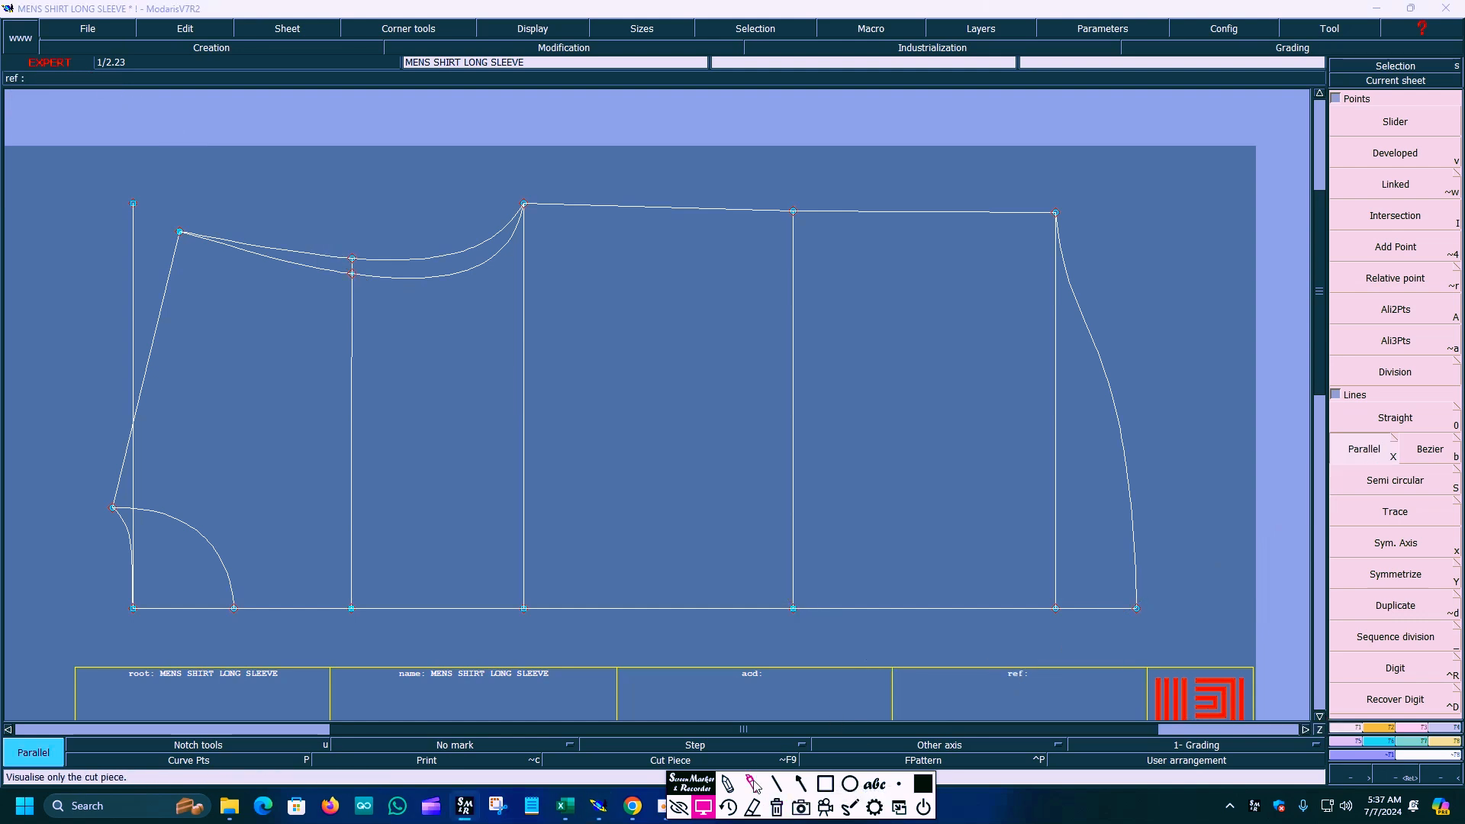
# Draw the back yoke line parallel to the vertical back neck line at 11.5 cm, and check the value in the Excel size chart.
pyautogui.click(798, 784)
pyautogui.moveTo(846, 688)
pyautogui.mouseDown()
pyautogui.moveTo(1201, 566)
pyautogui.moveTo(1340, 454)
pyautogui.mouseUp()
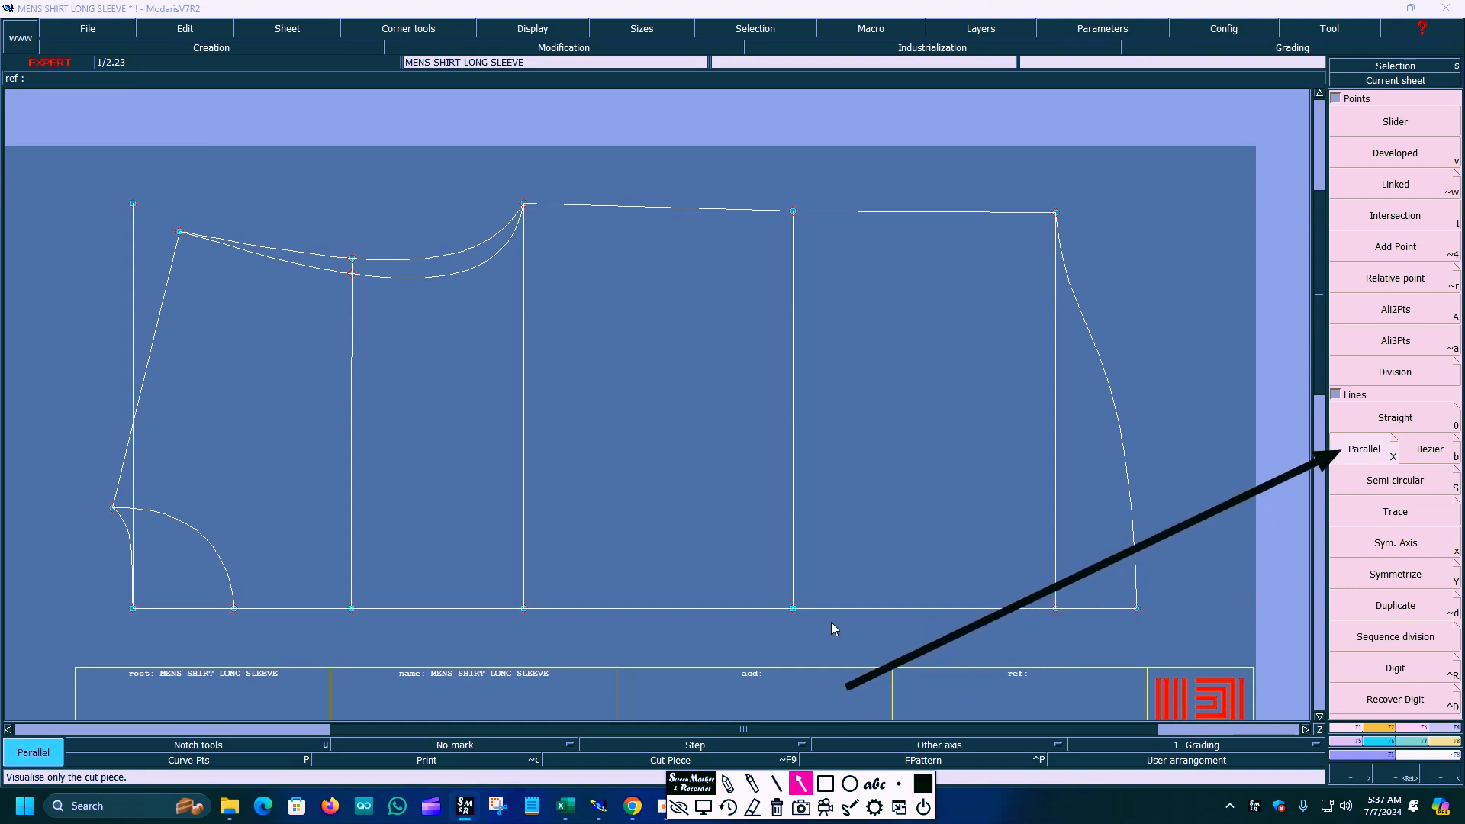
pyautogui.click(703, 806)
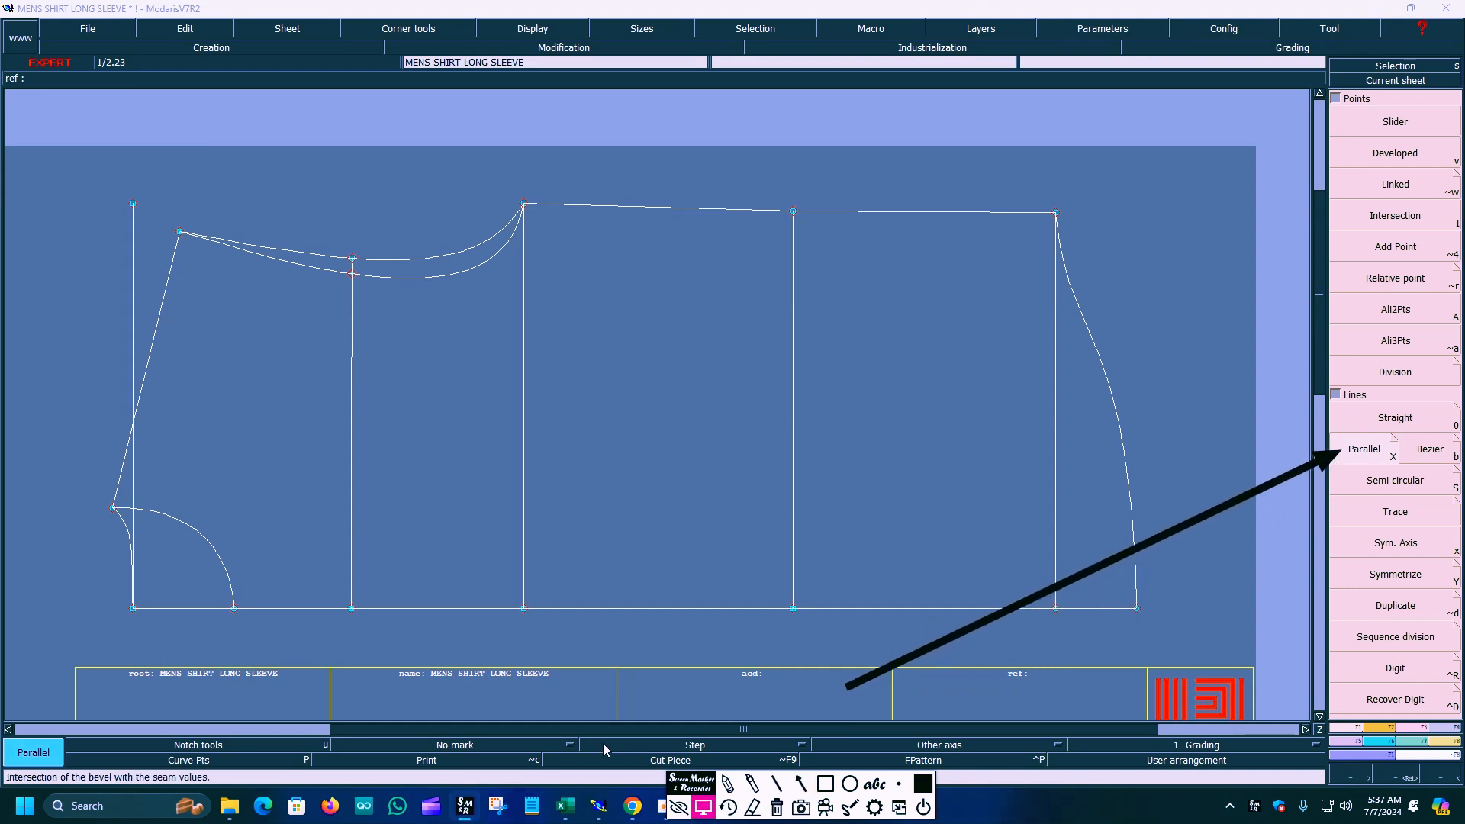
pyautogui.click(133, 386)
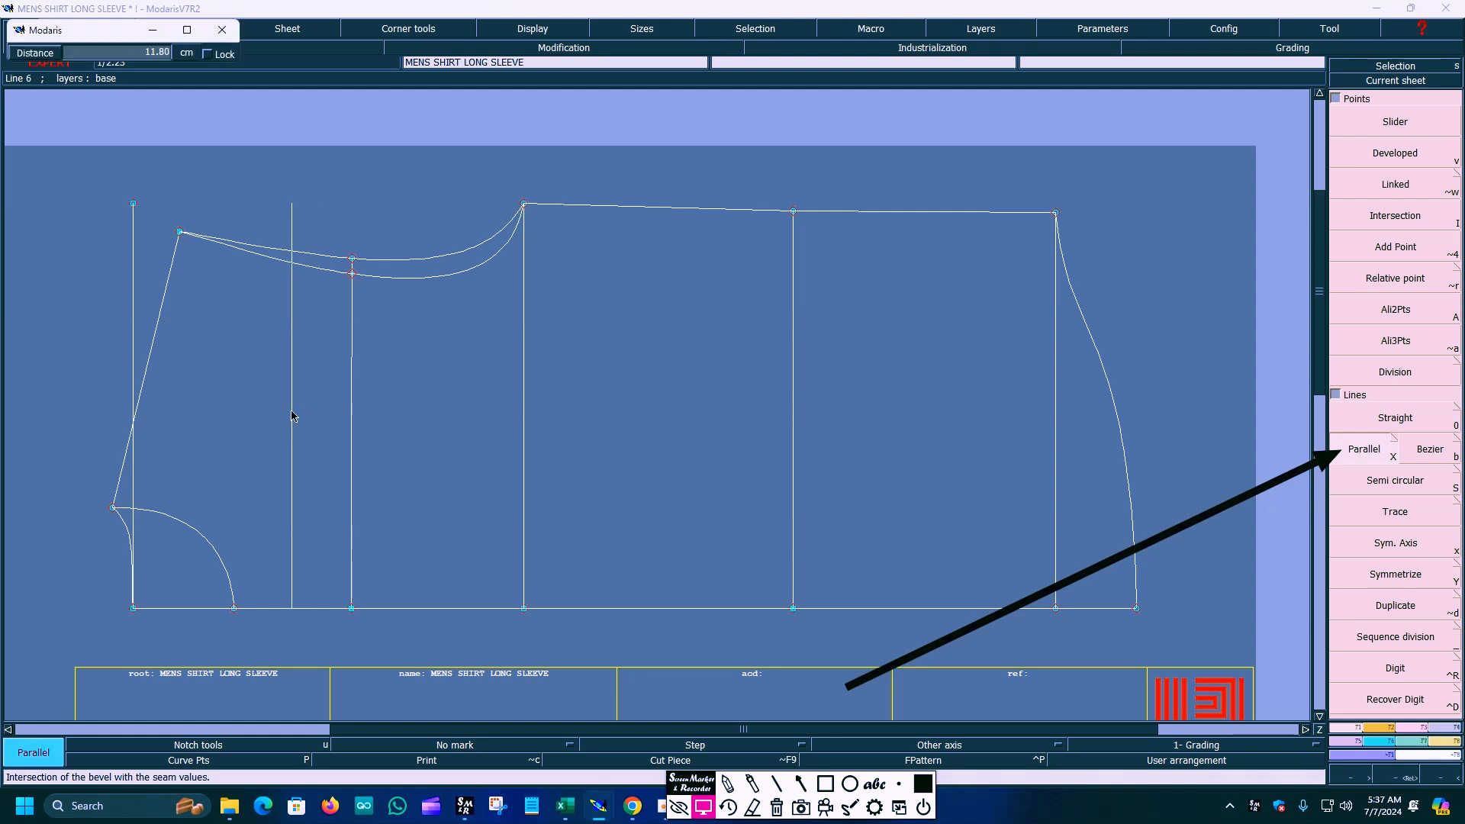
pyautogui.write('11.5')
pyautogui.click(292, 416)
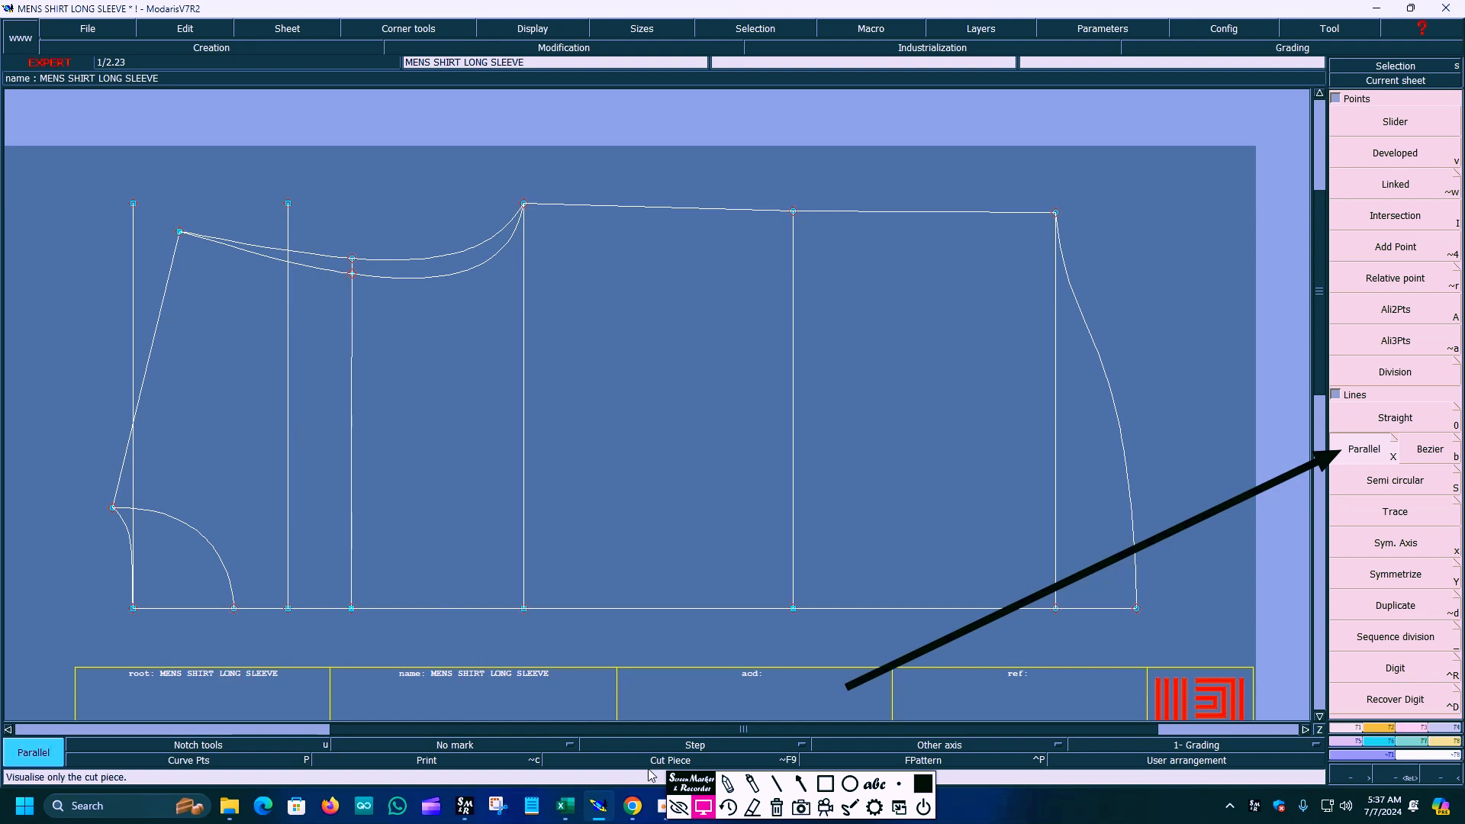
pyautogui.click(564, 805)
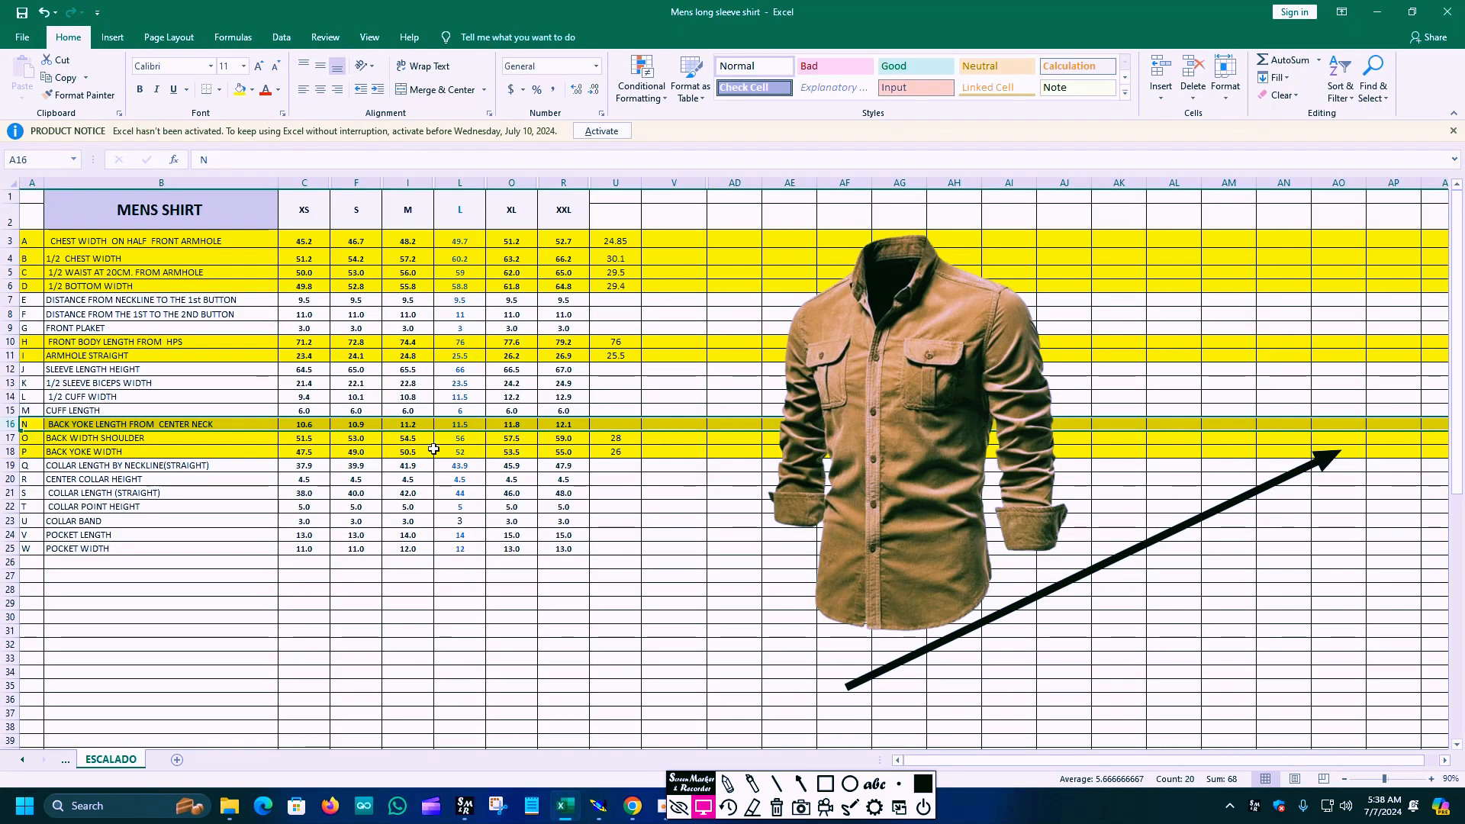
pyautogui.click(1378, 11)
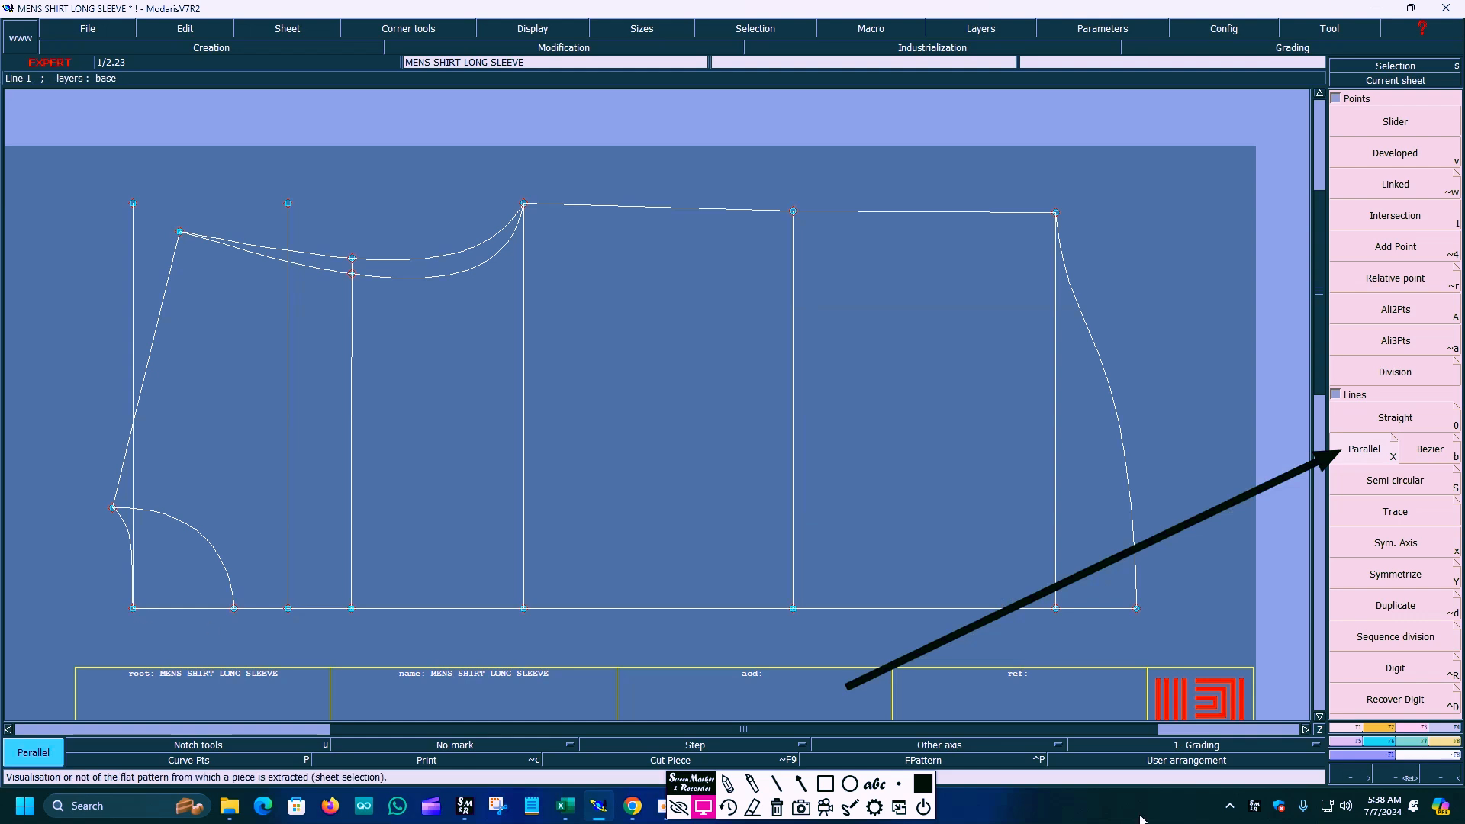
# Display the measurement tools and activate Length measure, marking the tool group and the tool with arrows.
pyautogui.click(797, 785)
pyautogui.moveTo(845, 685)
pyautogui.mouseDown()
pyautogui.moveTo(1318, 700)
pyautogui.moveTo(1436, 744)
pyautogui.mouseUp()
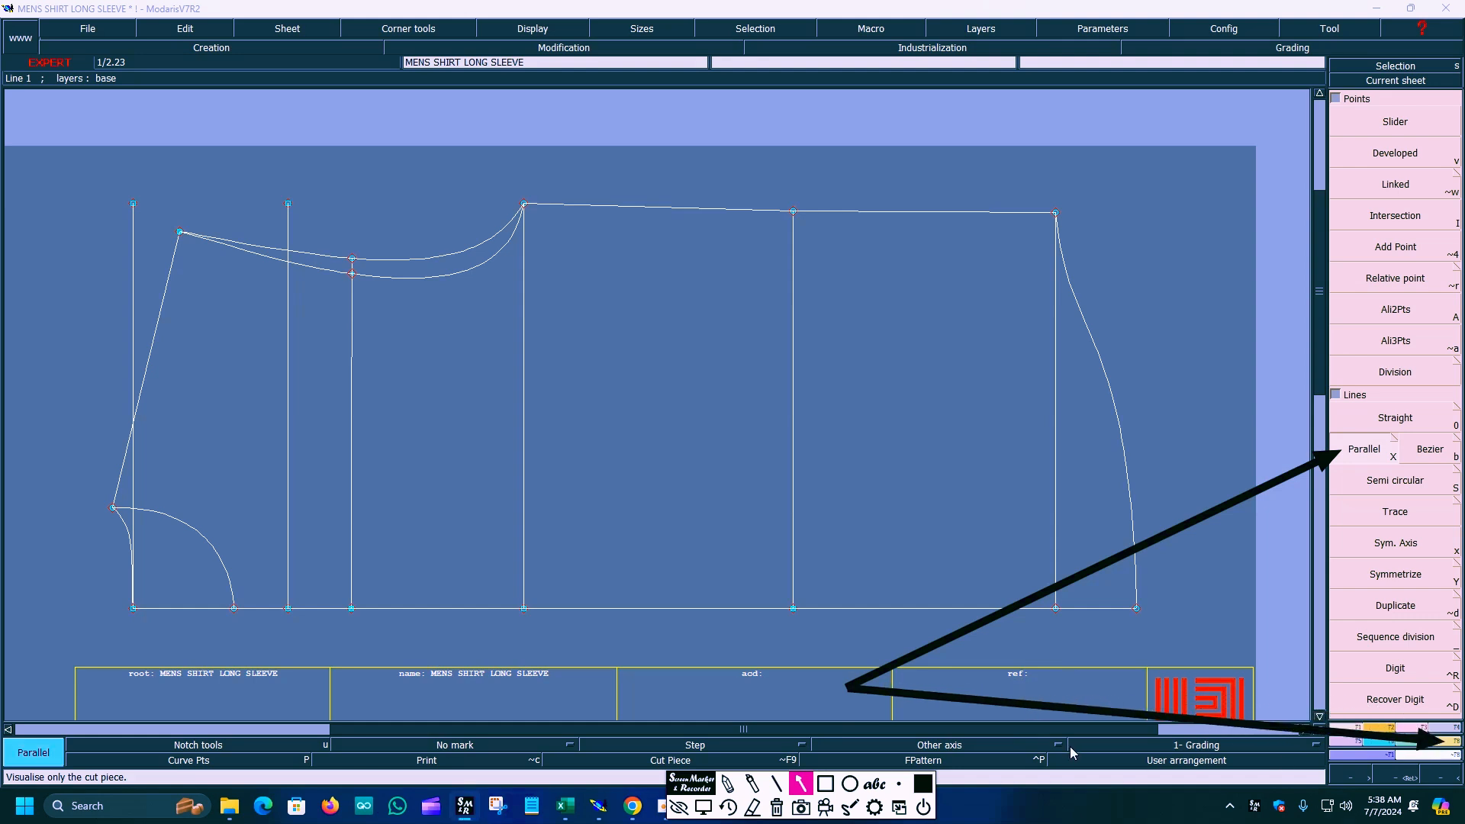
pyautogui.click(703, 807)
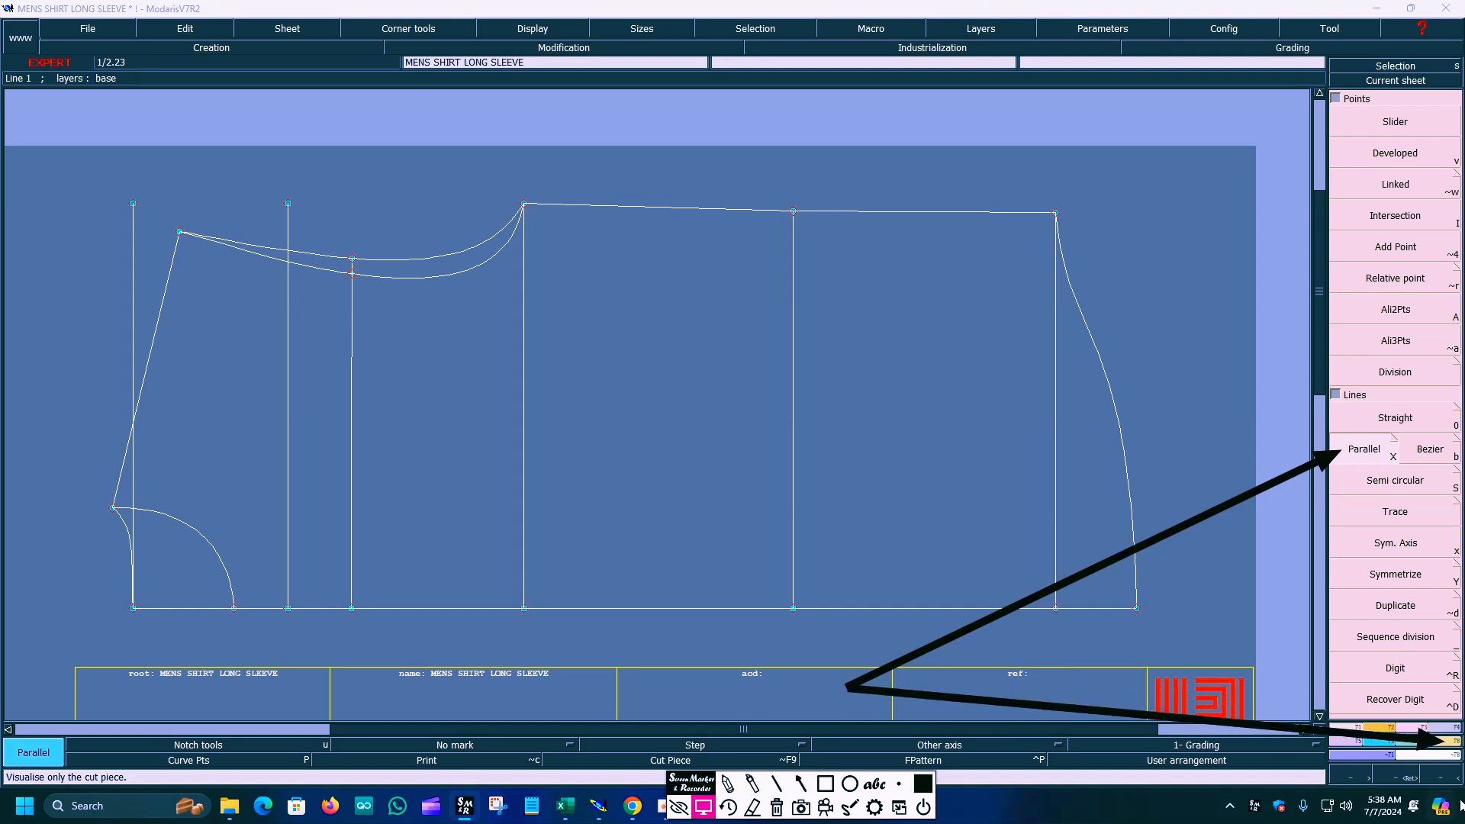
pyautogui.click(1449, 755)
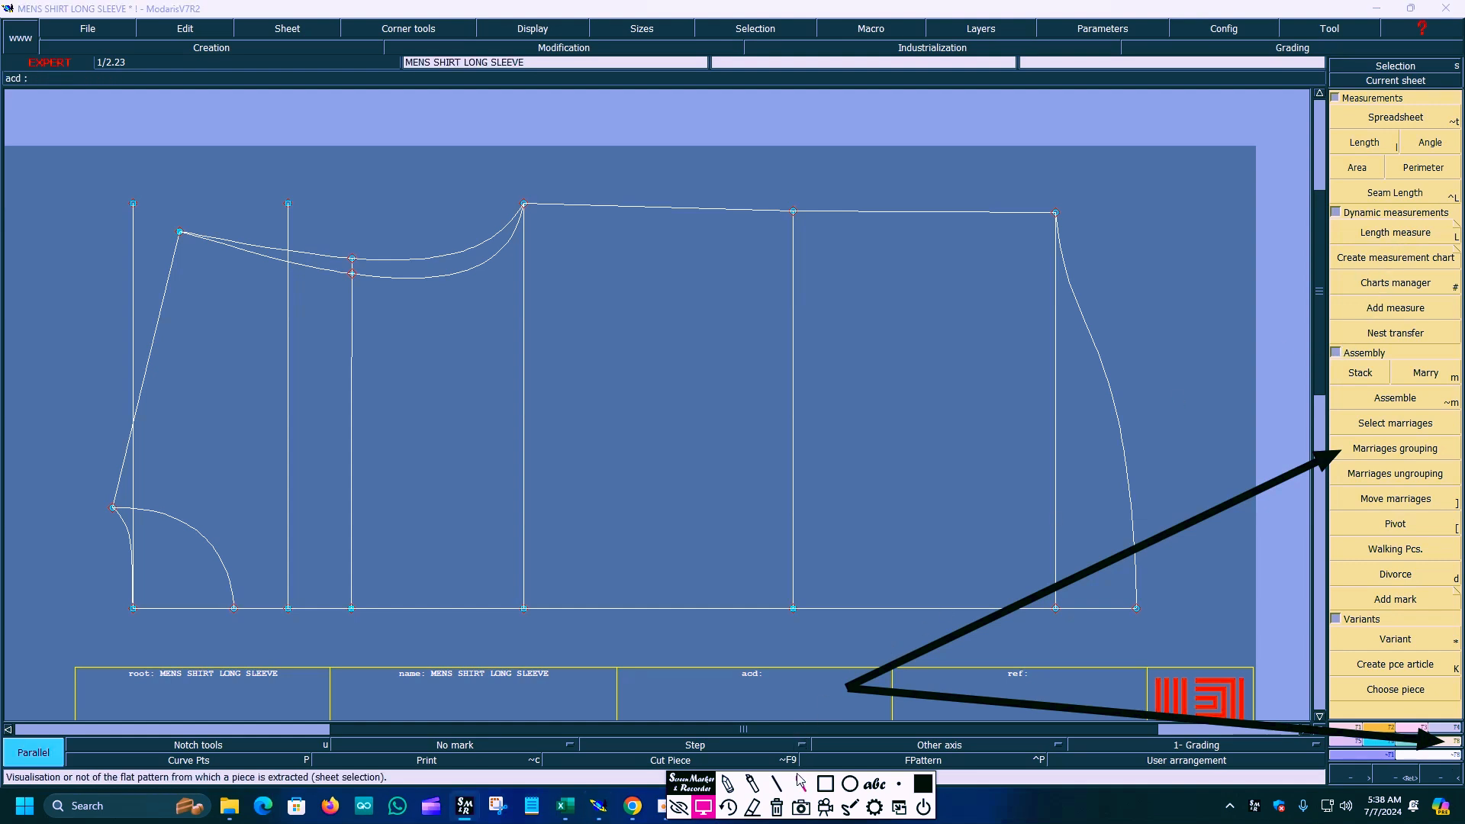
pyautogui.click(801, 784)
pyautogui.moveTo(850, 687)
pyautogui.mouseDown()
pyautogui.moveTo(1122, 443)
pyautogui.moveTo(1363, 292)
pyautogui.moveTo(1350, 242)
pyautogui.mouseUp()
pyautogui.click(704, 808)
pyautogui.click(1335, 243)
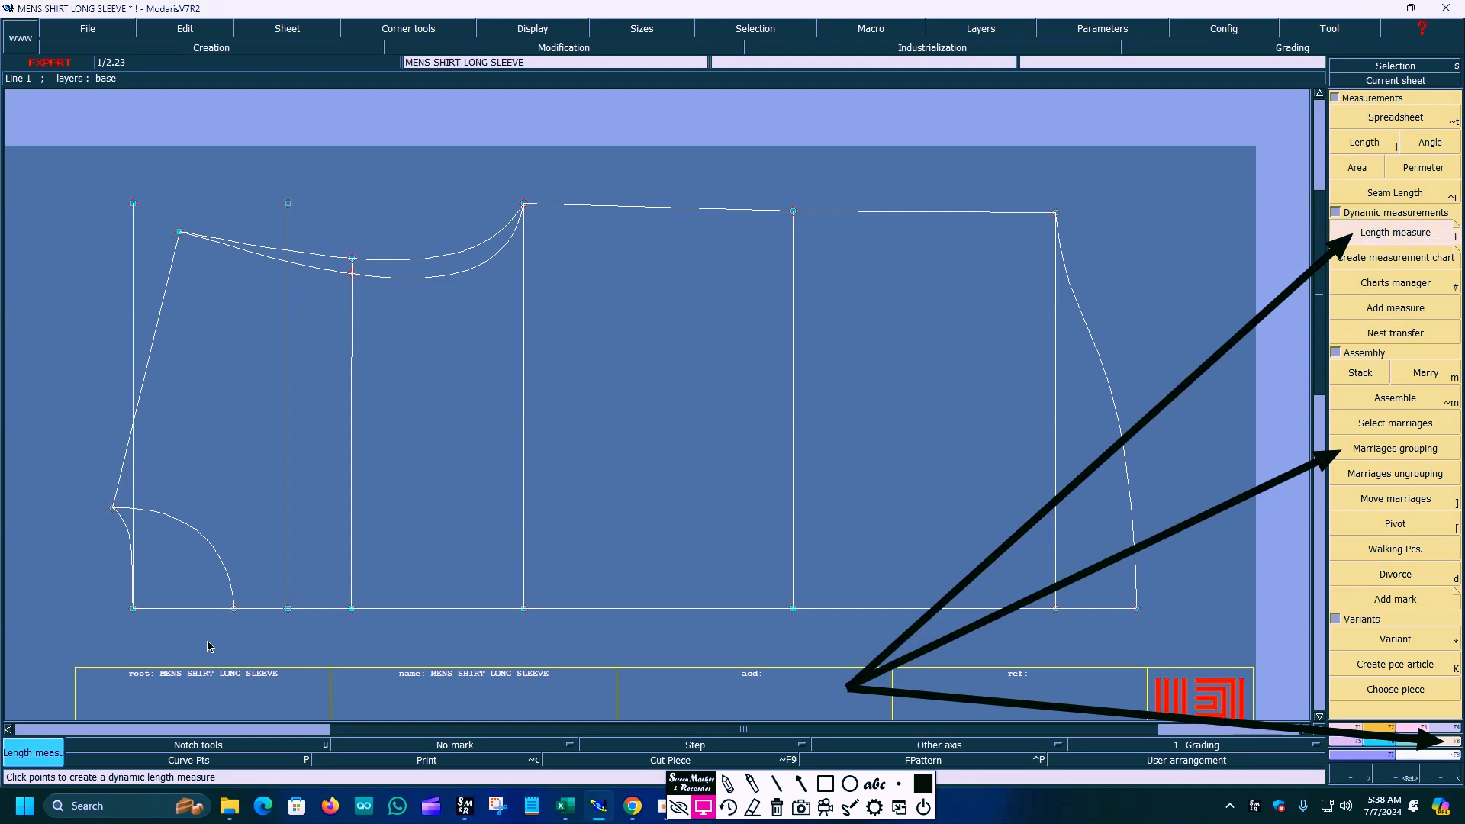
# Measure along the centre line from the back neck point to the yoke line and compare it with the Excel back yoke length.
pyautogui.click(134, 609)
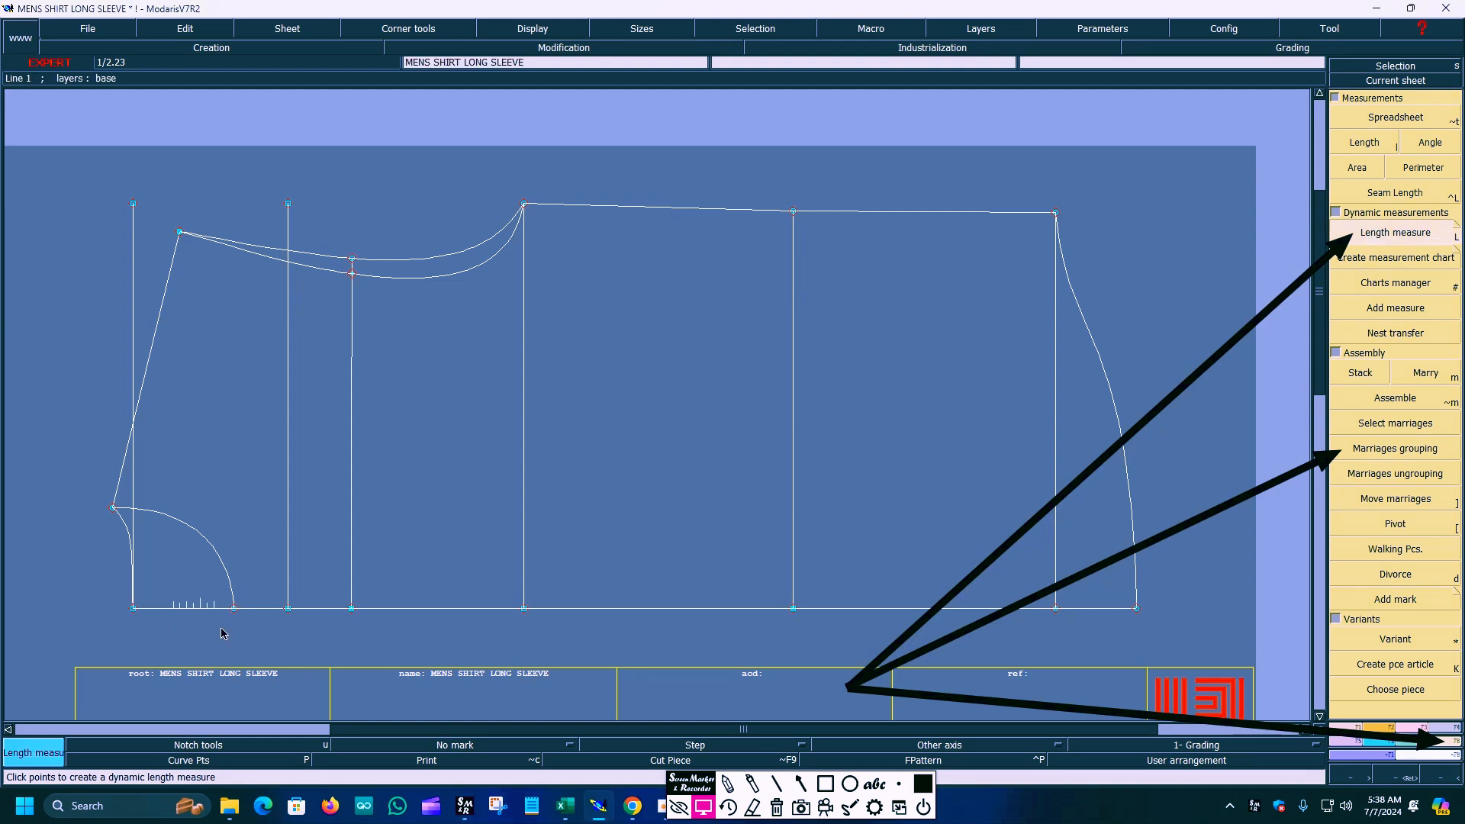
pyautogui.click(288, 609)
pyautogui.press('Return')
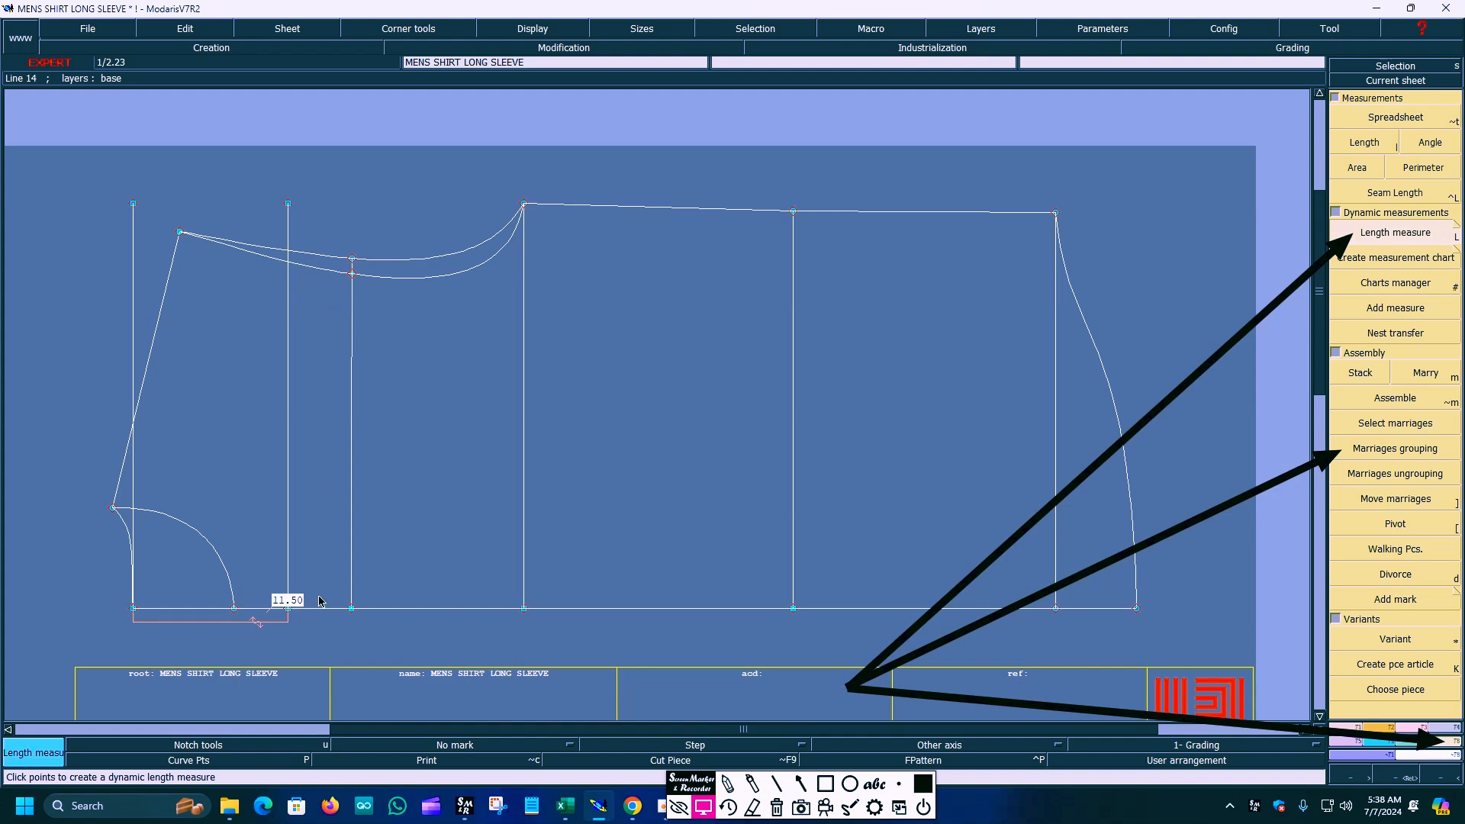
pyautogui.click(565, 806)
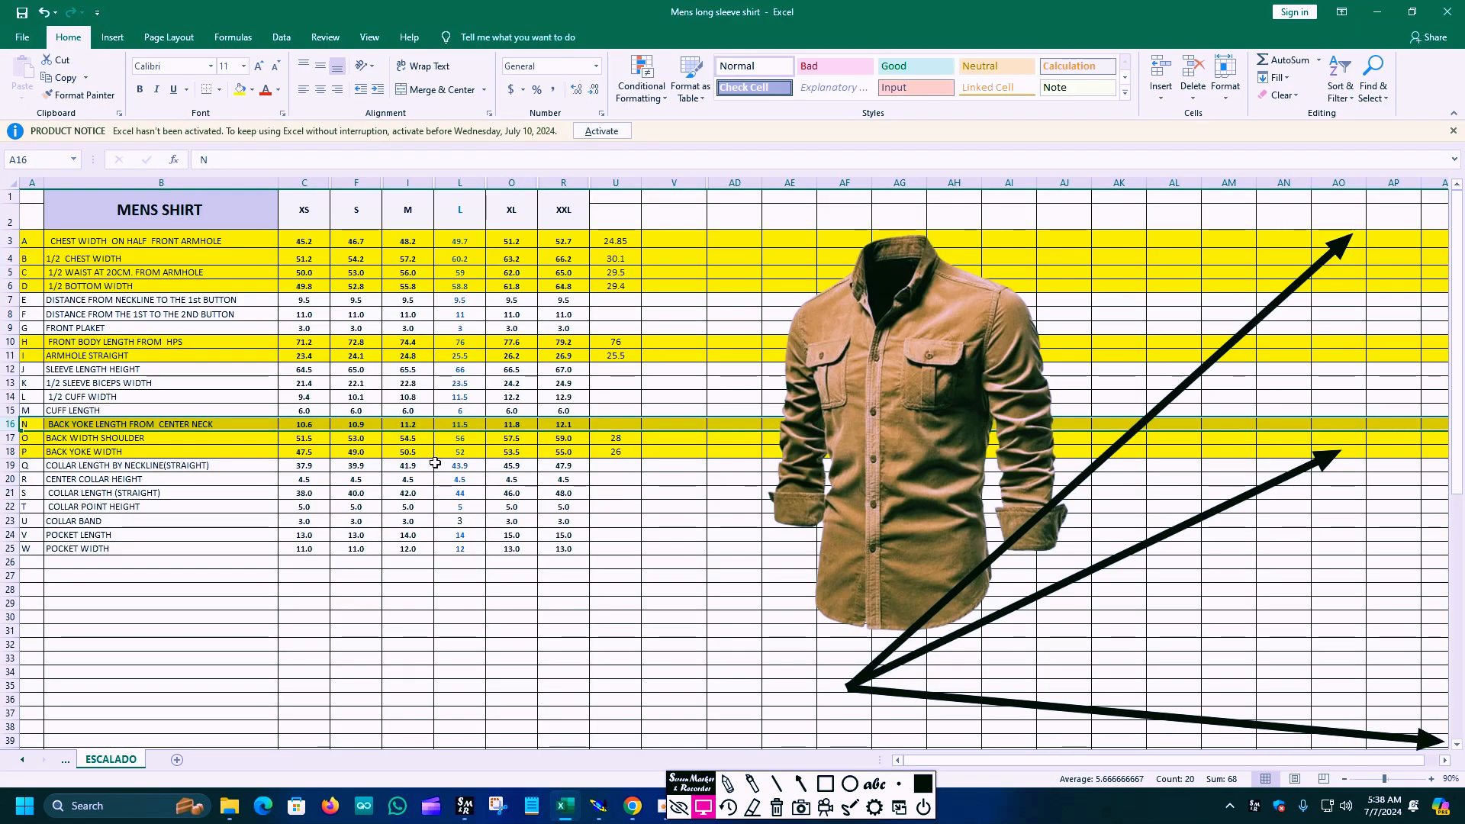
pyautogui.click(1378, 12)
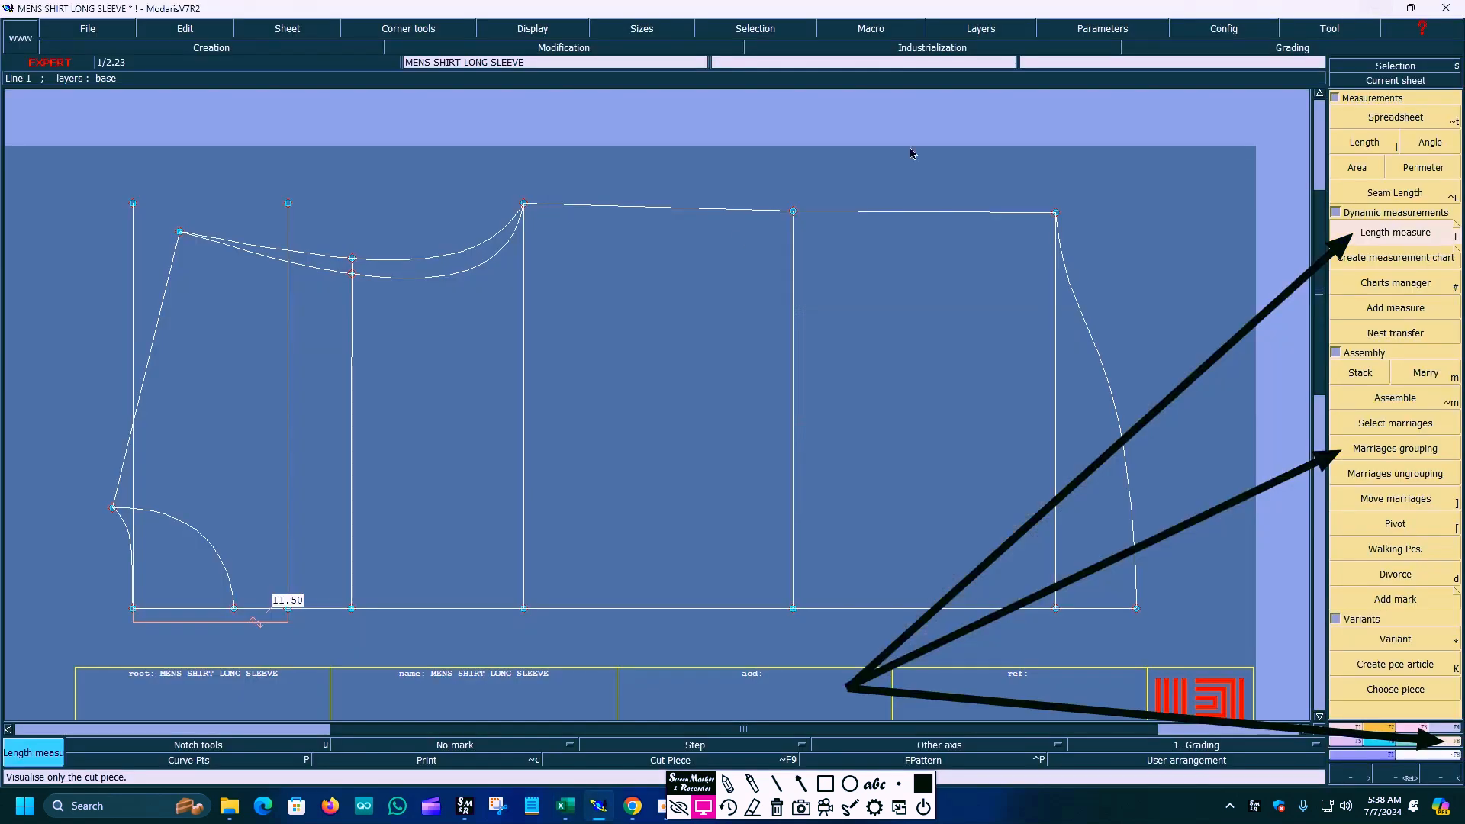
# Clear the arrows and delete the length measure between the back neck point and the yoke line.
pyautogui.click(777, 807)
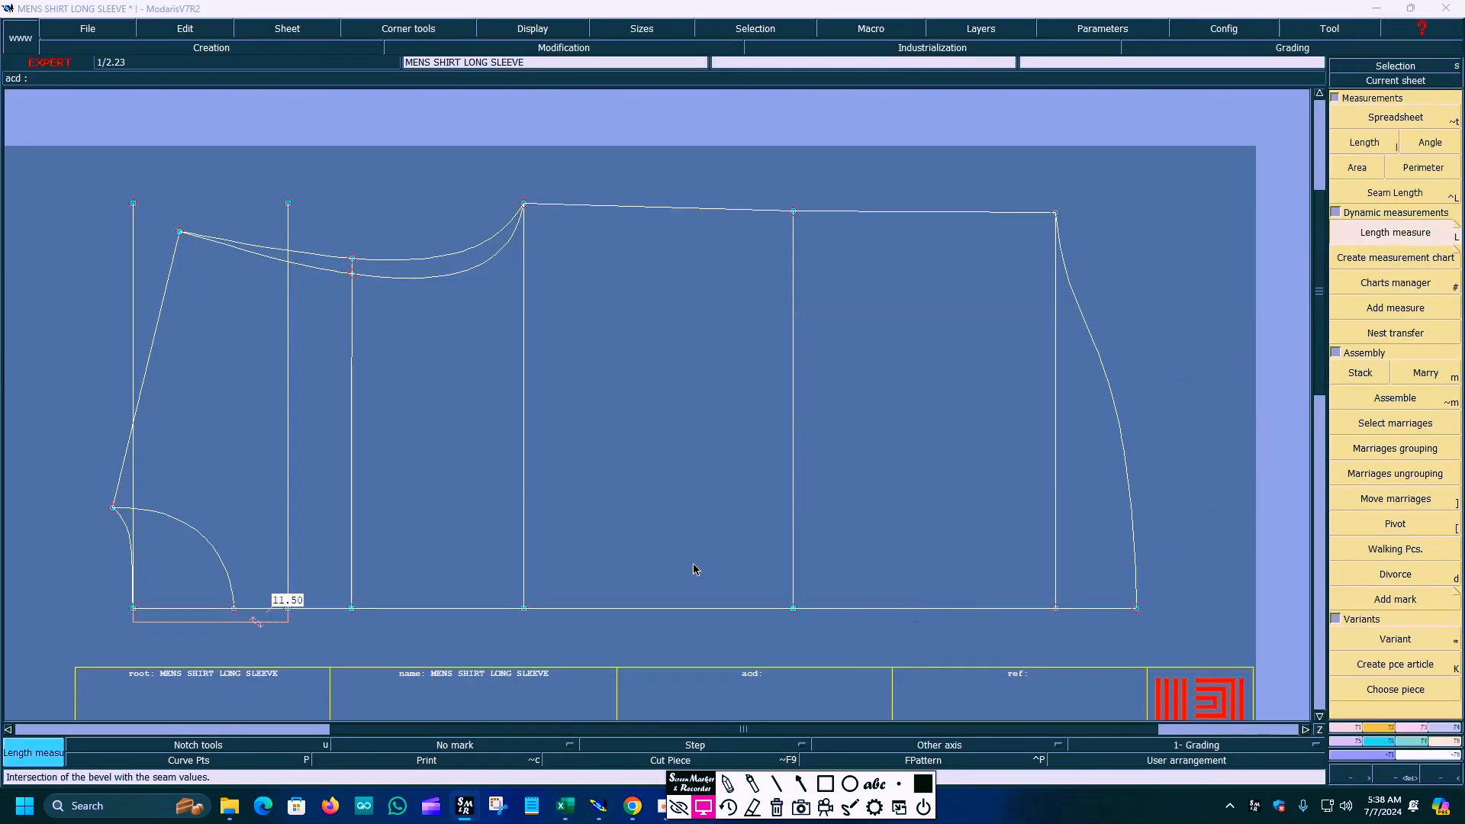
pyautogui.click(250, 630)
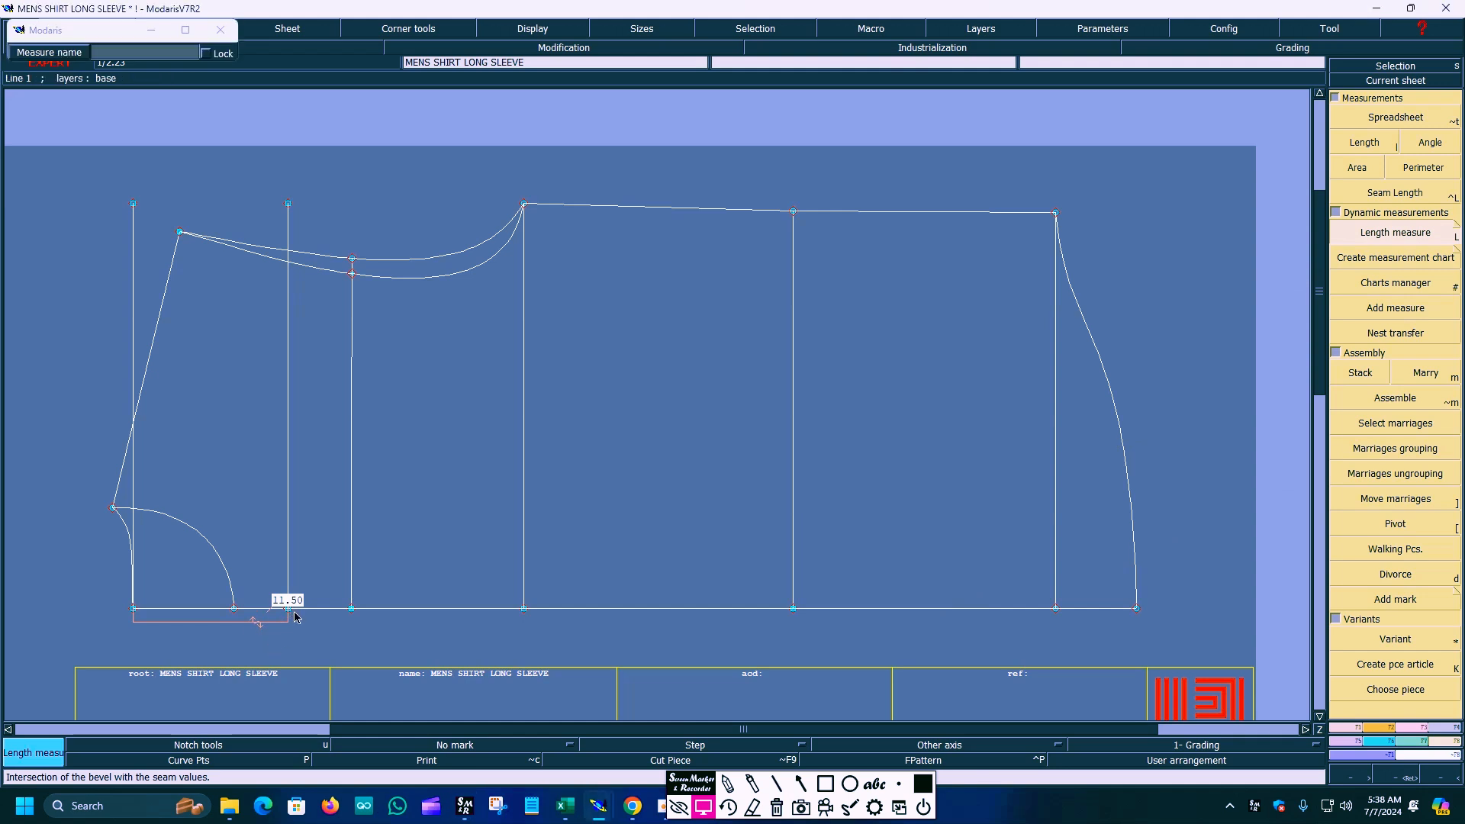
pyautogui.click(148, 52)
pyautogui.press('Return')
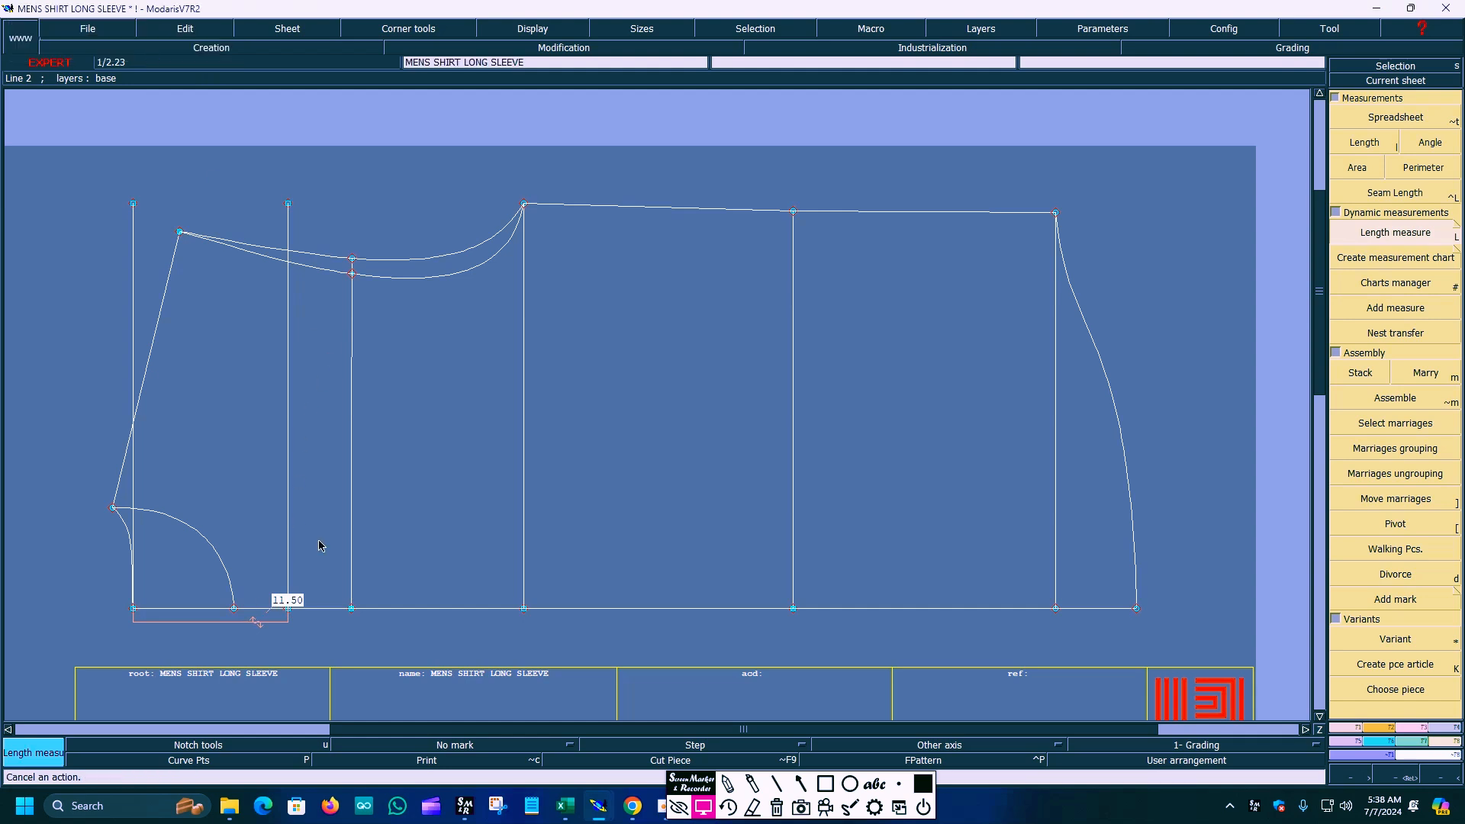
pyautogui.press('Delete')
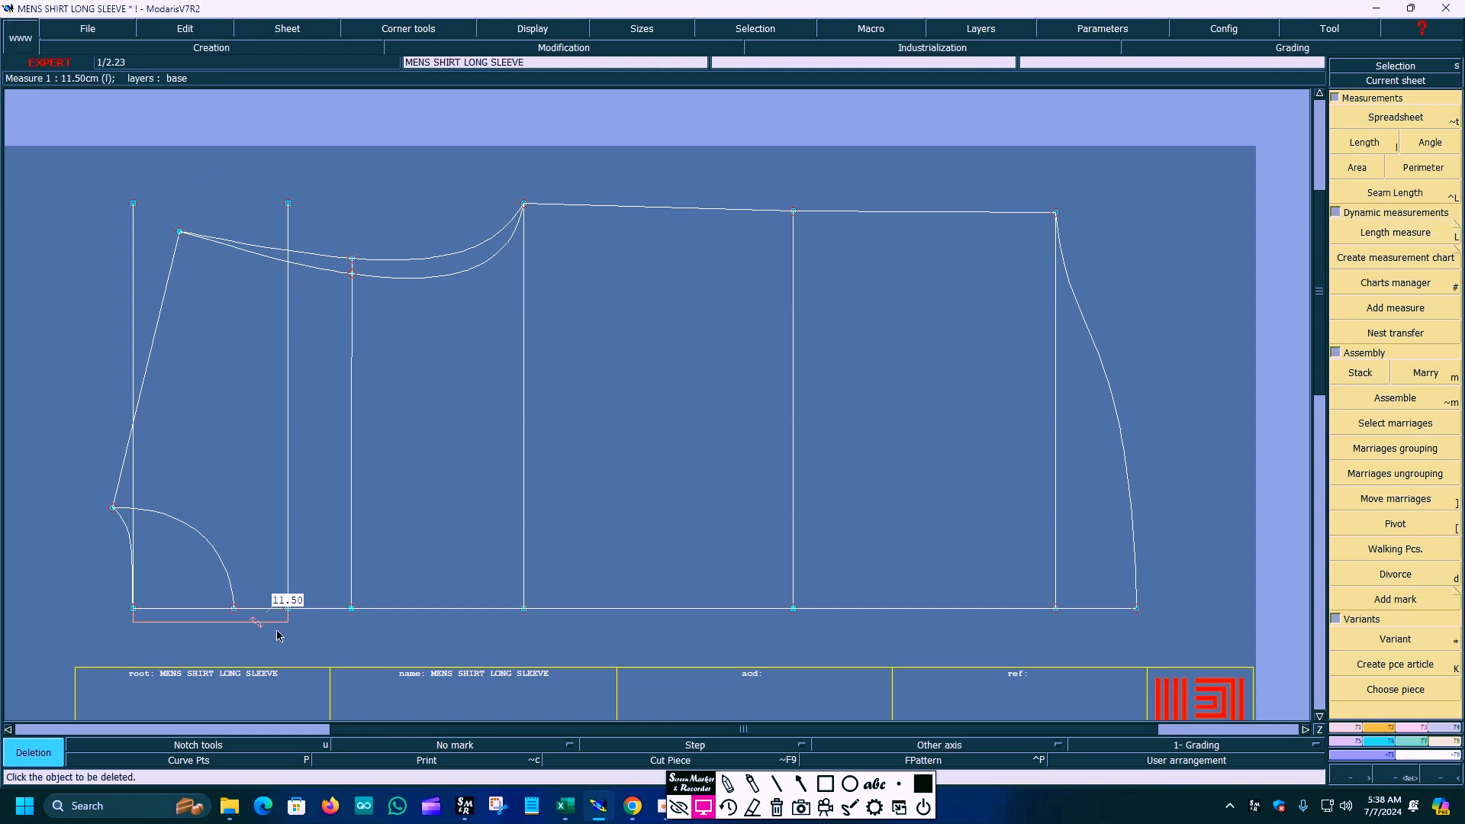
pyautogui.click(250, 622)
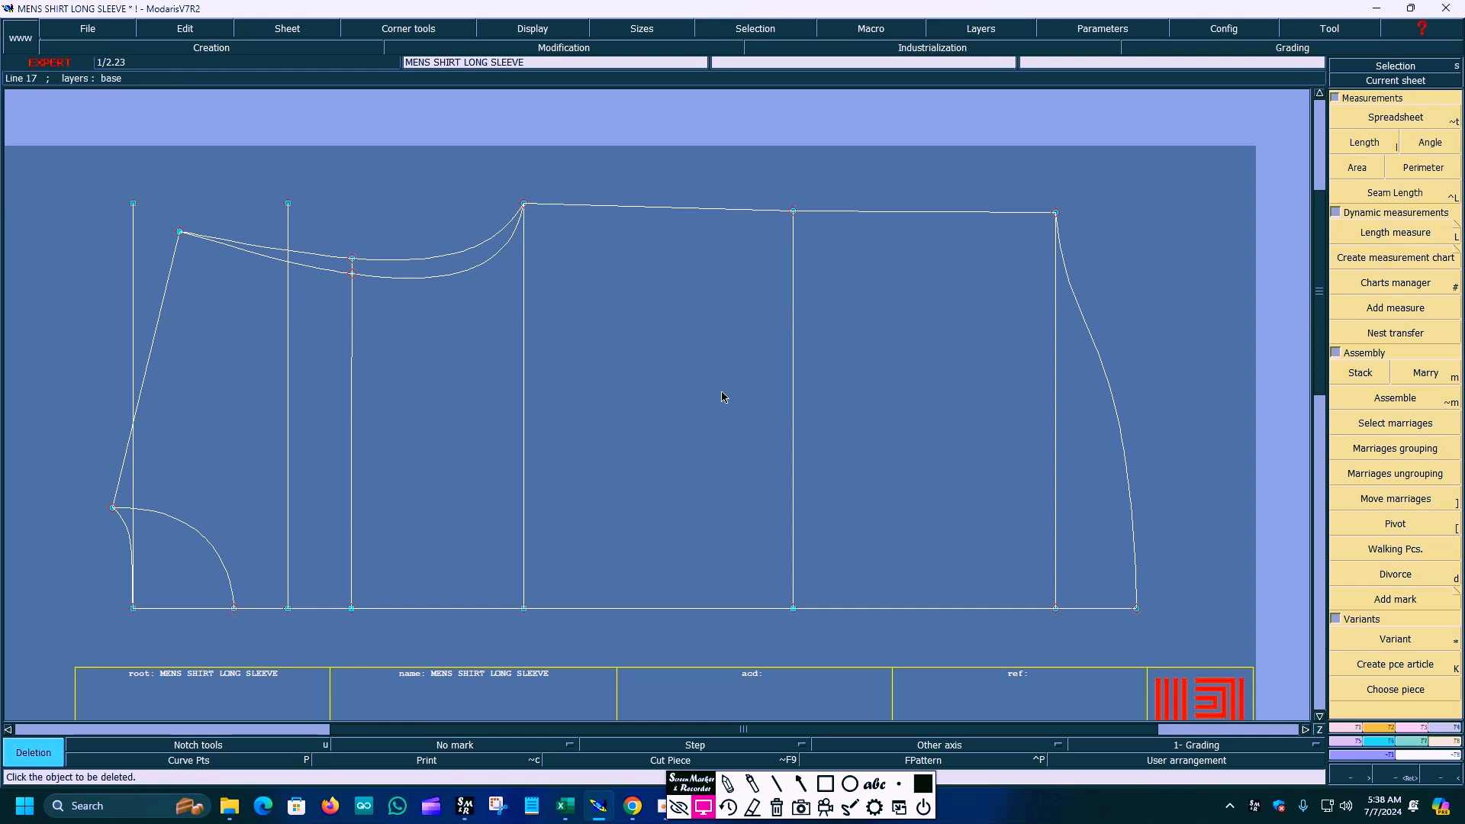
# Point out with an arrow where the yoke line crosses the armhole curve, and clear the arrow.
pyautogui.click(799, 784)
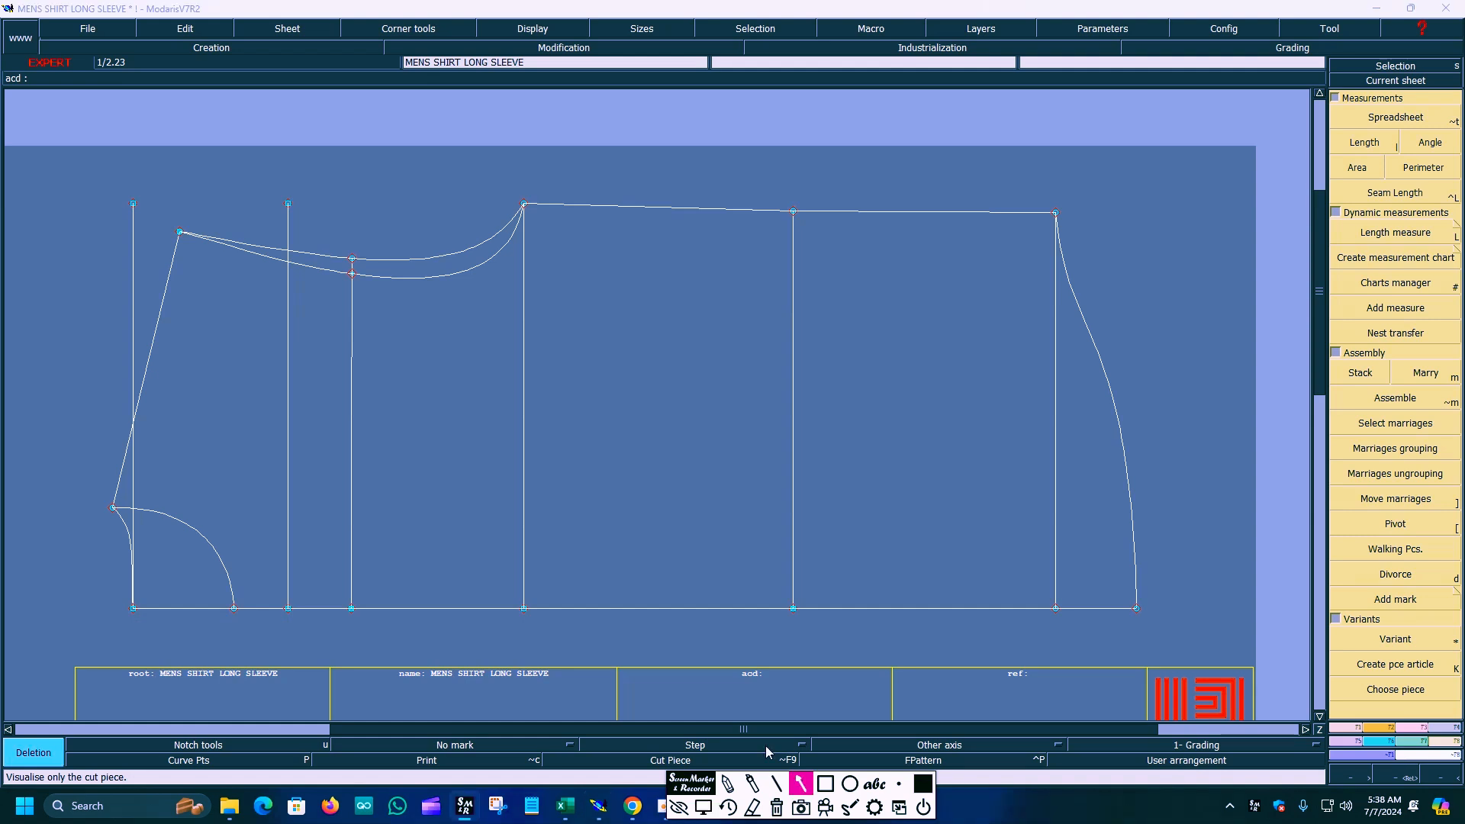
pyautogui.moveTo(659, 658)
pyautogui.mouseDown()
pyautogui.moveTo(400, 260)
pyautogui.moveTo(315, 265)
pyautogui.mouseUp()
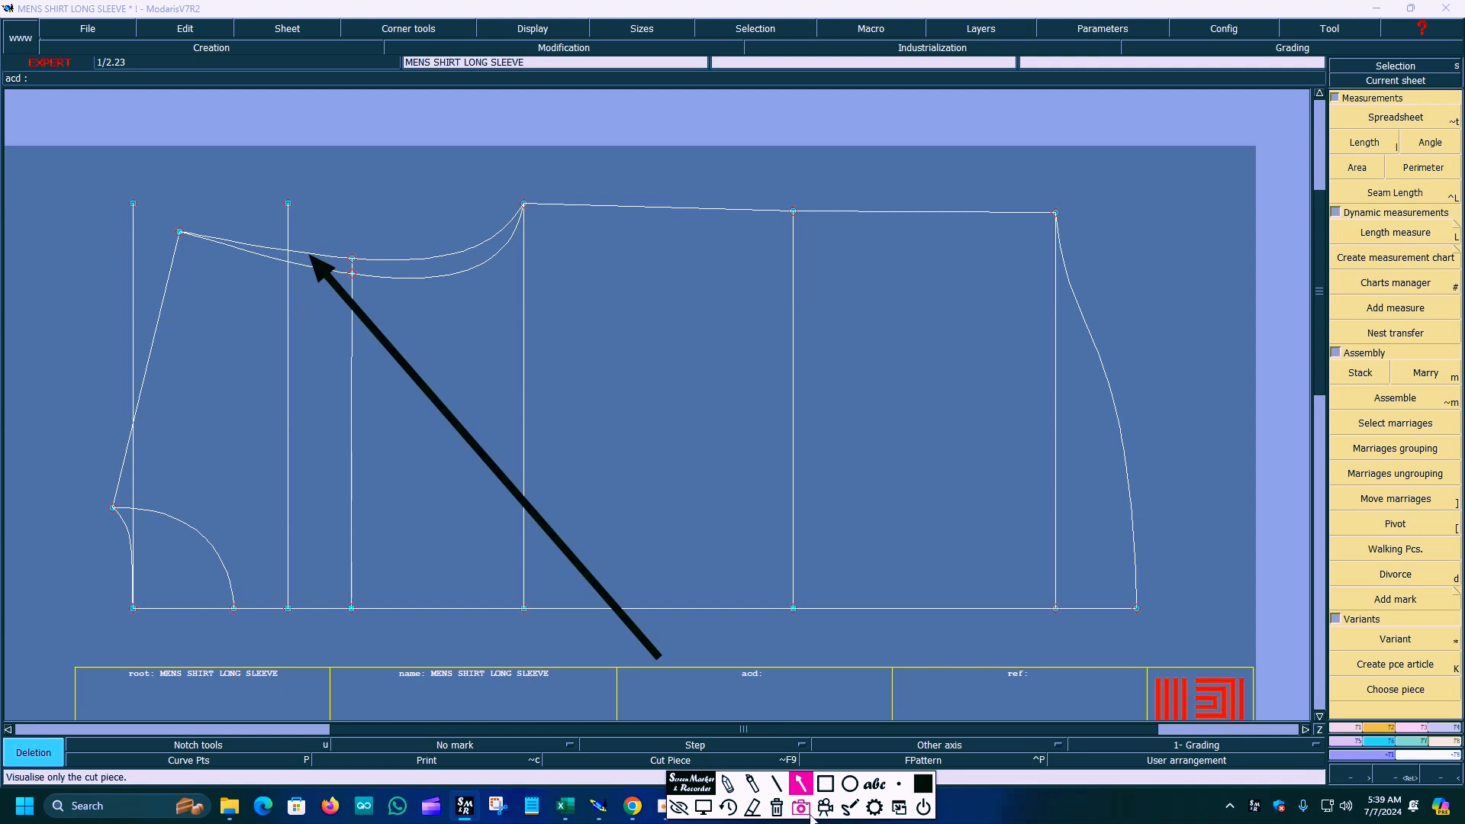
pyautogui.click(778, 813)
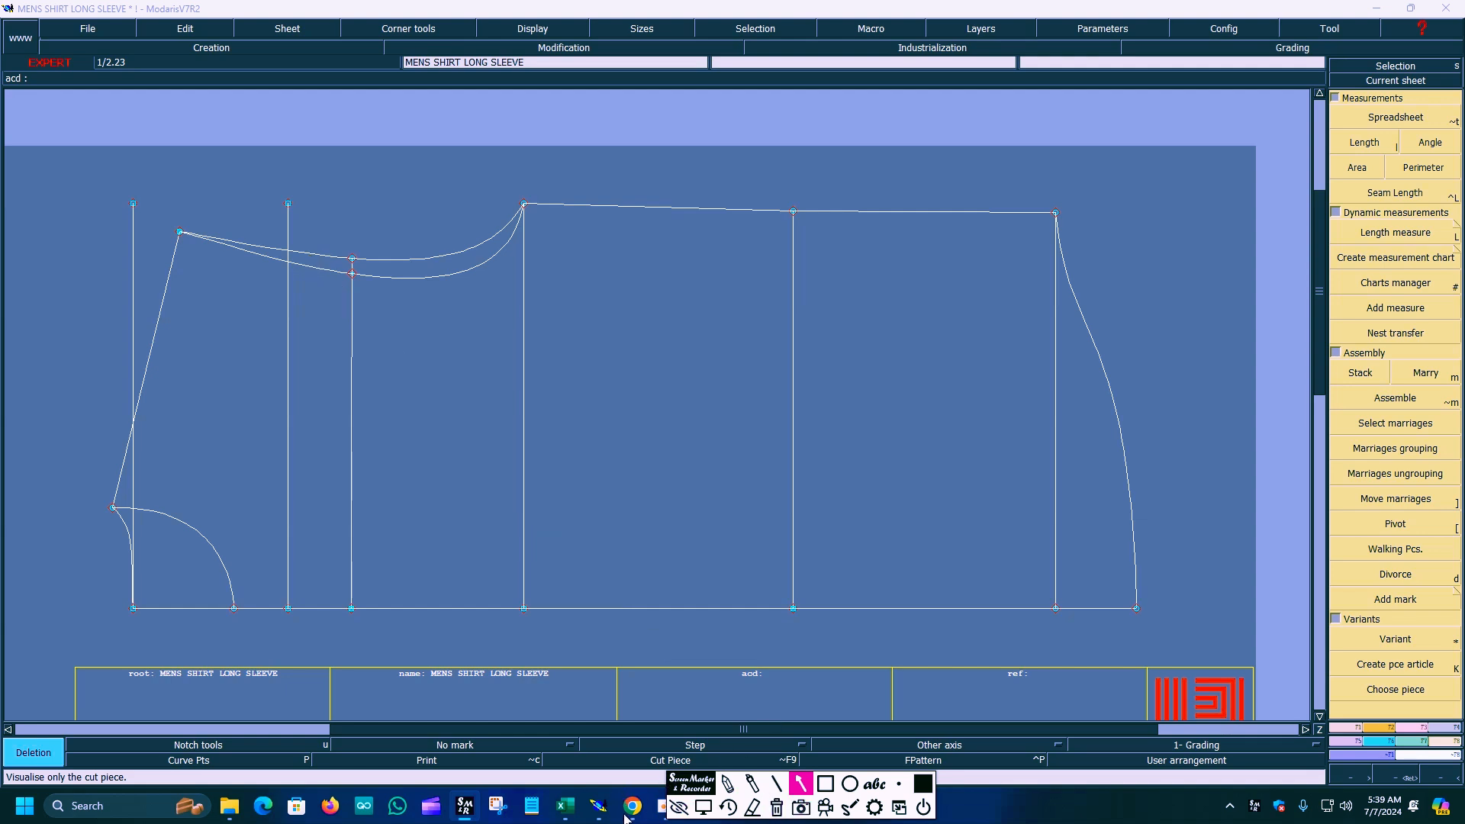
# Add a developed point 1 cm along the upper armhole curve from its crossing with the second vertical line from the neck.
pyautogui.moveTo(892, 631); pyautogui.dragTo(1337, 733)
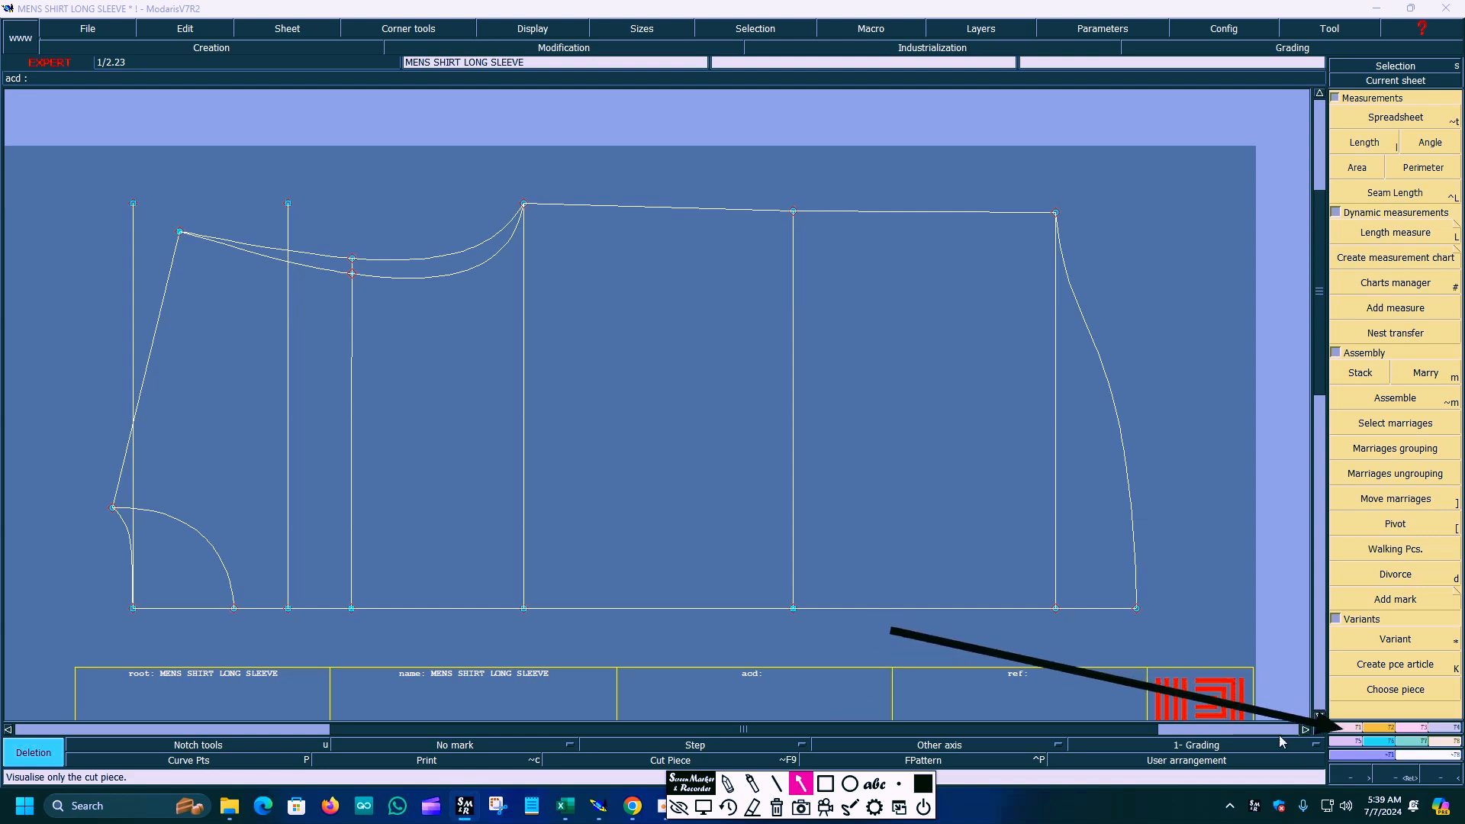
pyautogui.click(711, 808)
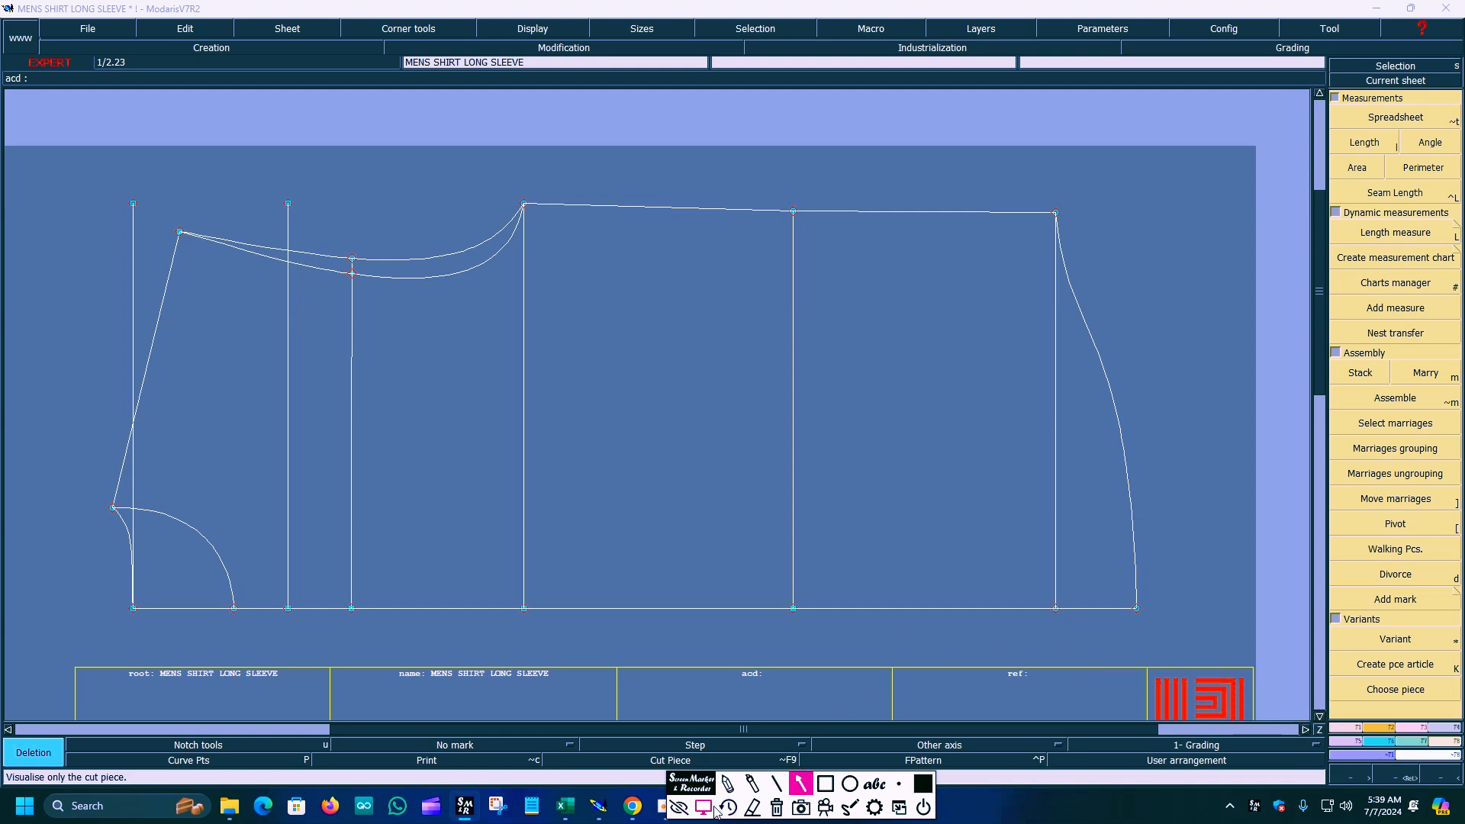
pyautogui.click(707, 810)
pyautogui.moveTo(818, 661)
pyautogui.mouseDown()
pyautogui.moveTo(1305, 683)
pyautogui.moveTo(1343, 729)
pyautogui.mouseUp()
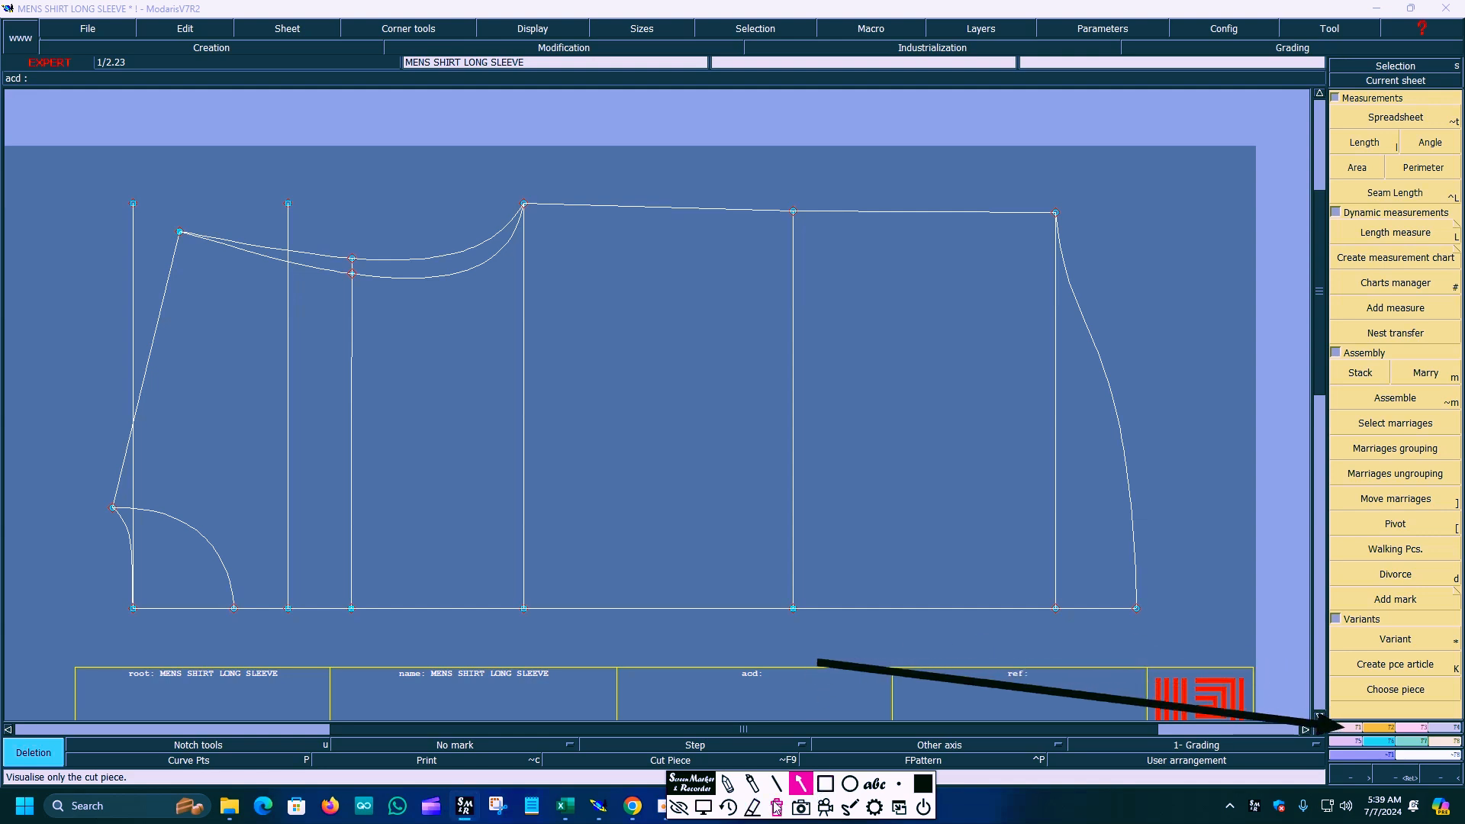
pyautogui.click(703, 807)
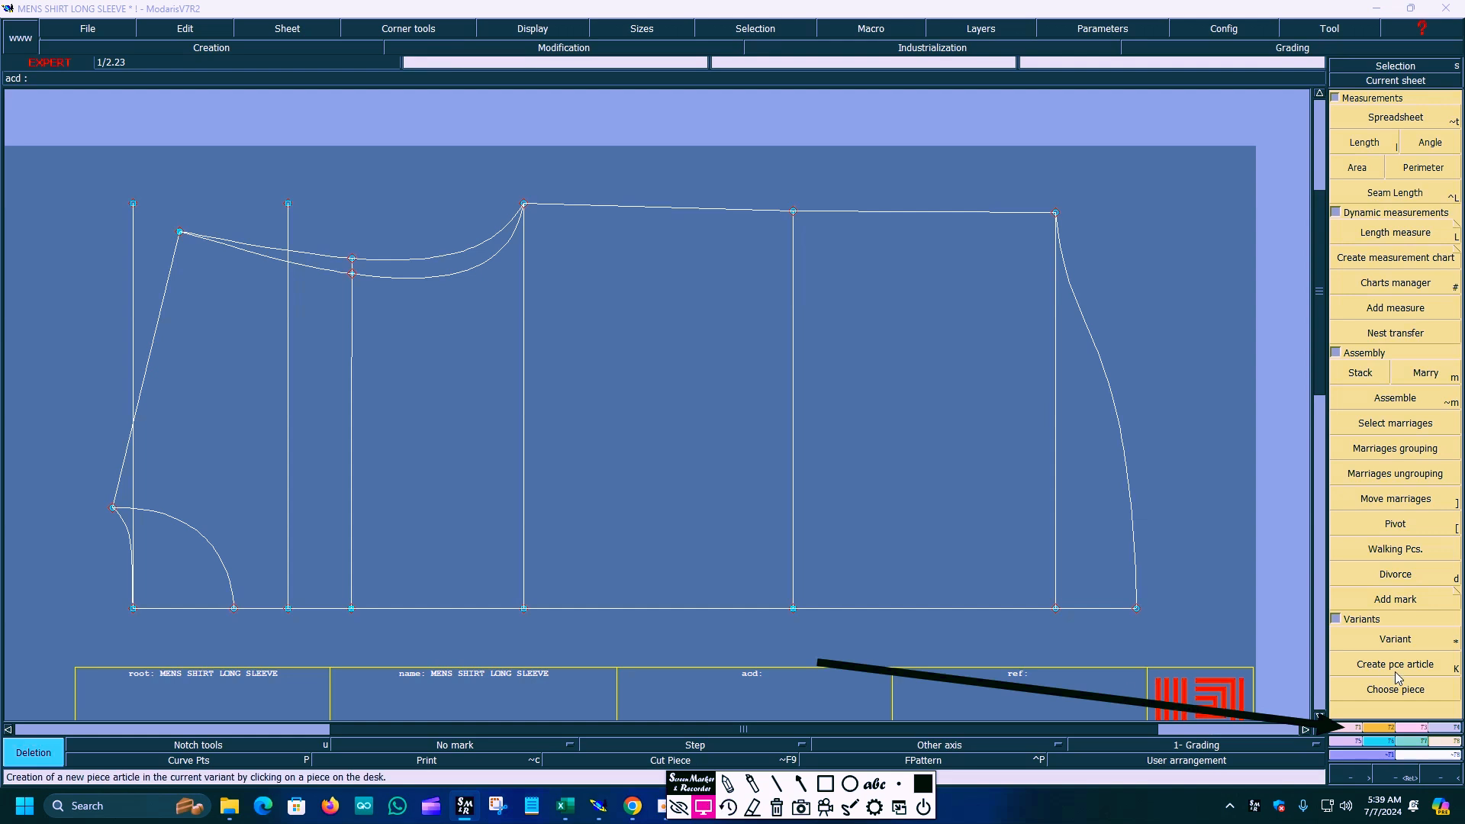
pyautogui.click(1353, 730)
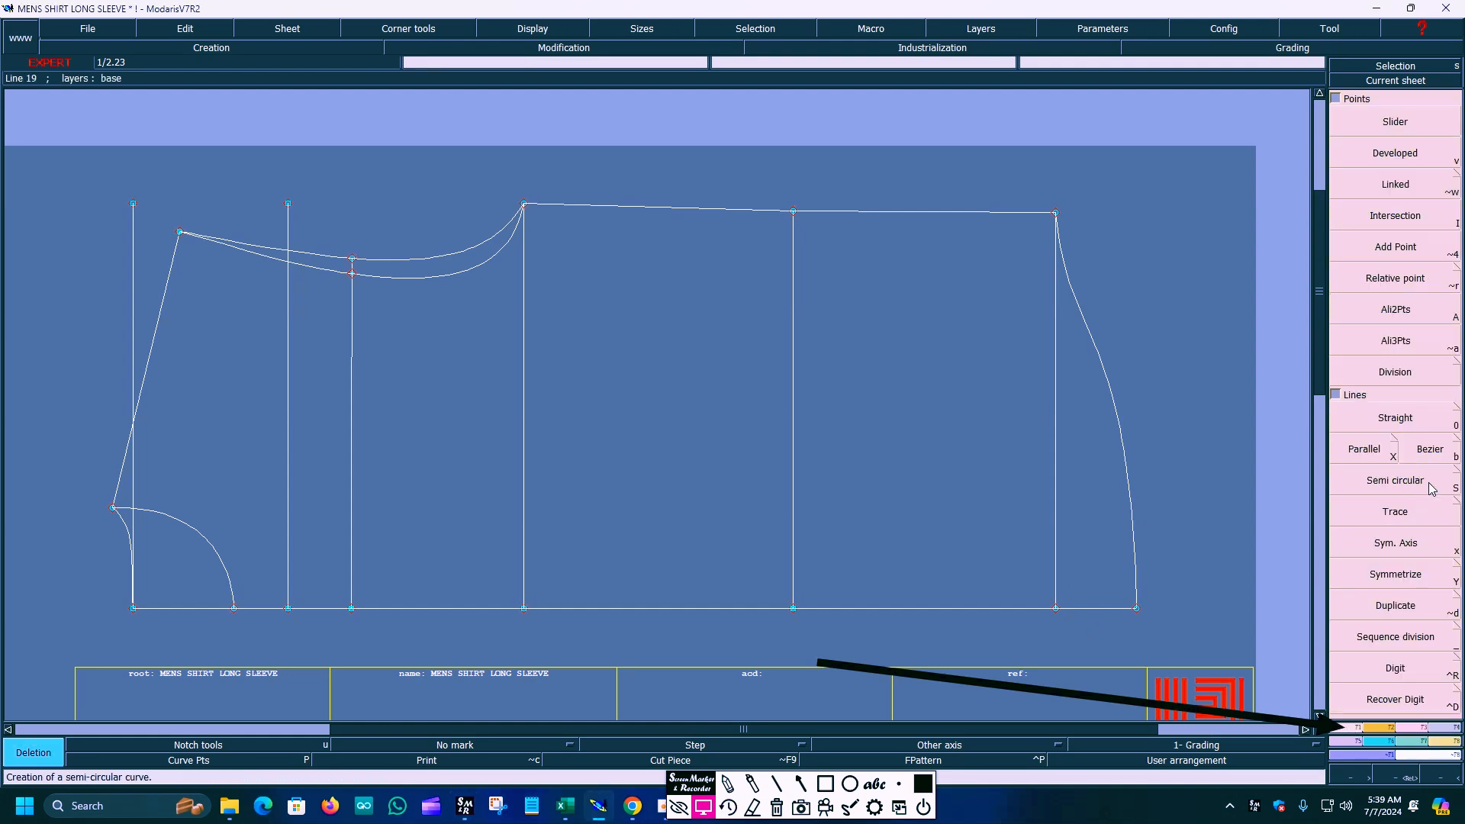
pyautogui.click(801, 784)
pyautogui.moveTo(818, 661)
pyautogui.mouseDown()
pyautogui.moveTo(1321, 305)
pyautogui.moveTo(1321, 152)
pyautogui.moveTo(1373, 202)
pyautogui.moveTo(1373, 176)
pyautogui.mouseUp()
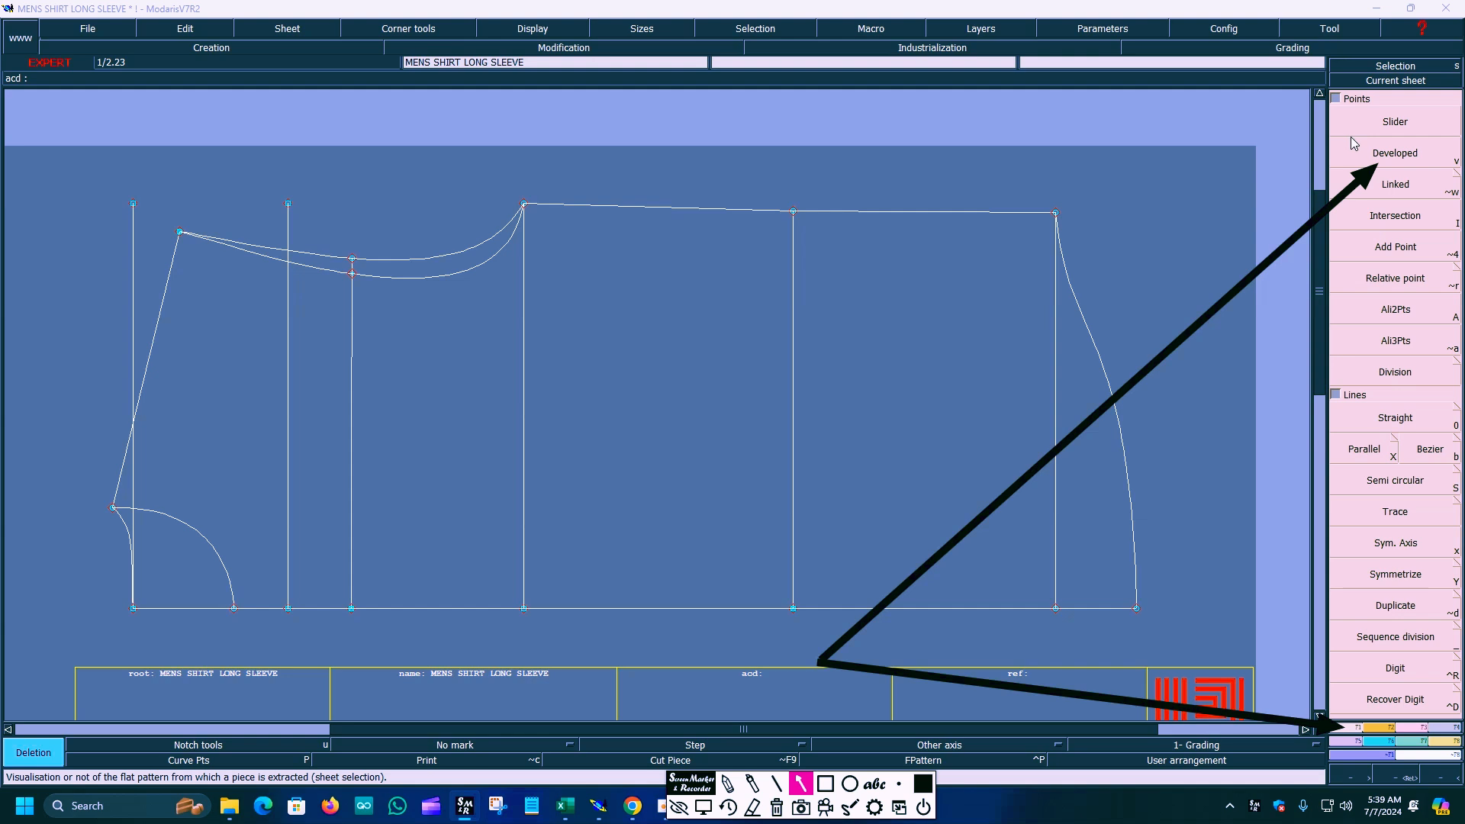
pyautogui.click(702, 806)
pyautogui.click(1395, 156)
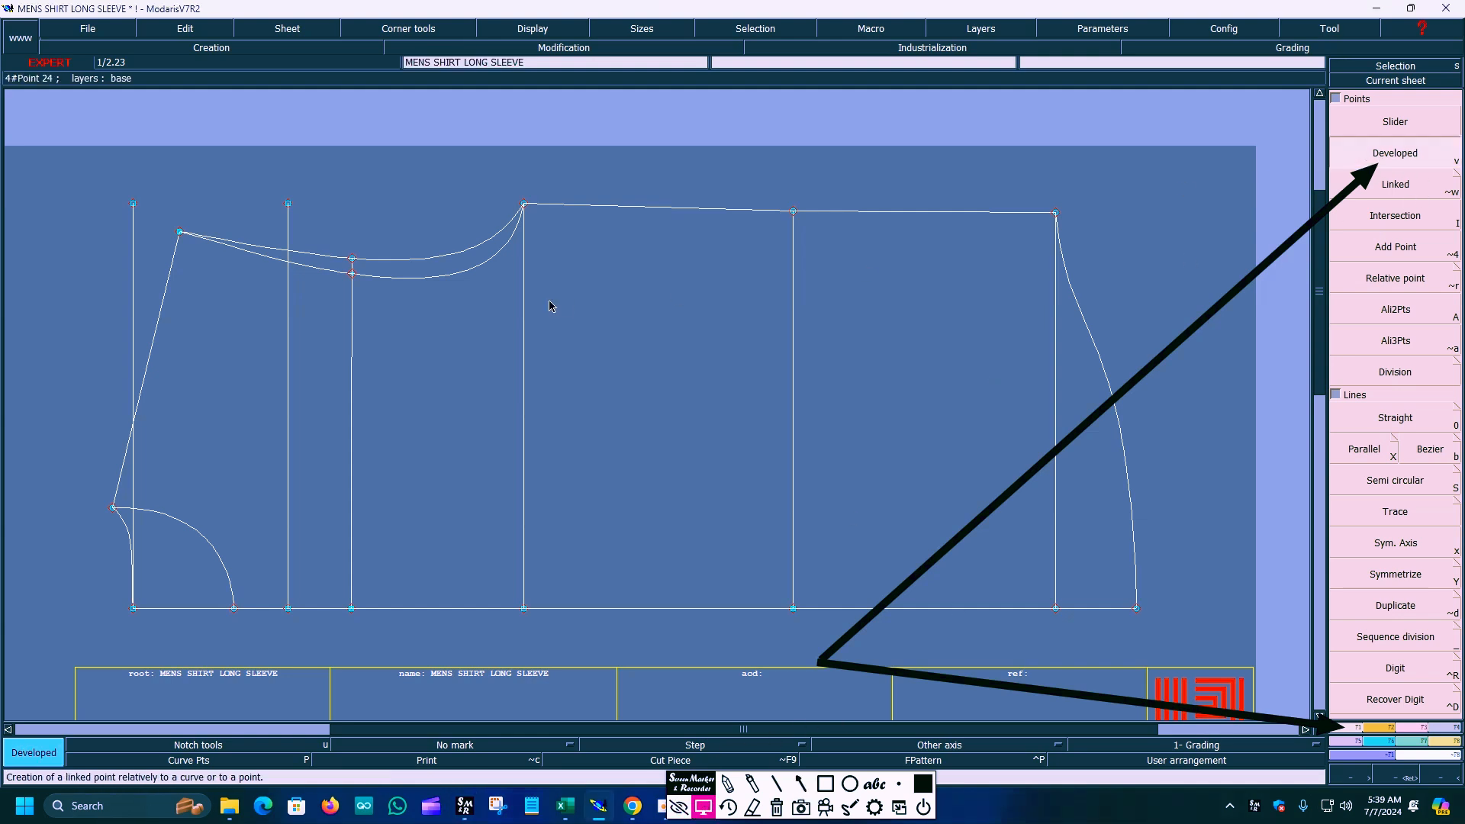
pyautogui.click(289, 252)
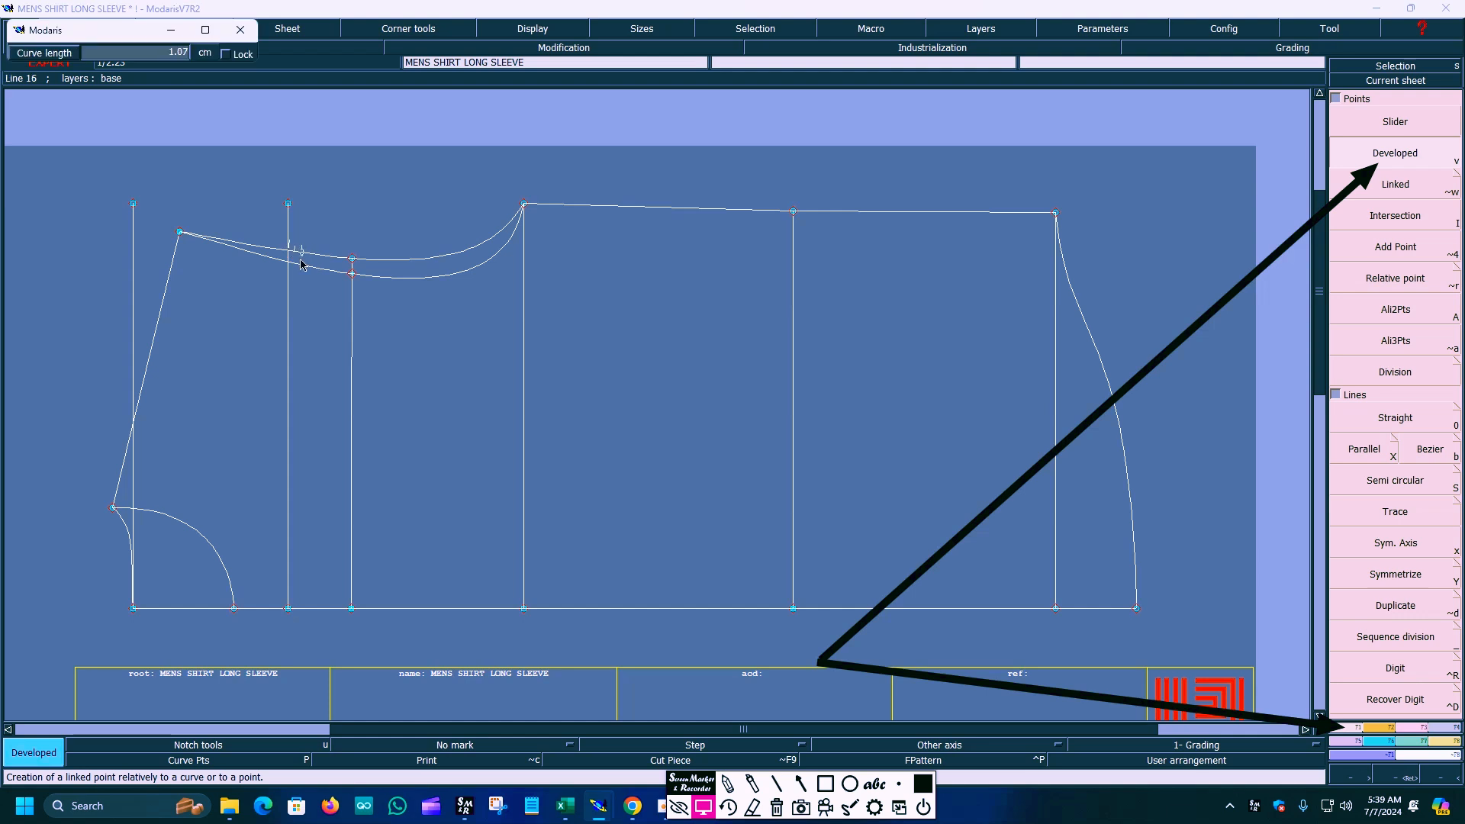
pyautogui.write('1')
pyautogui.press('Return')
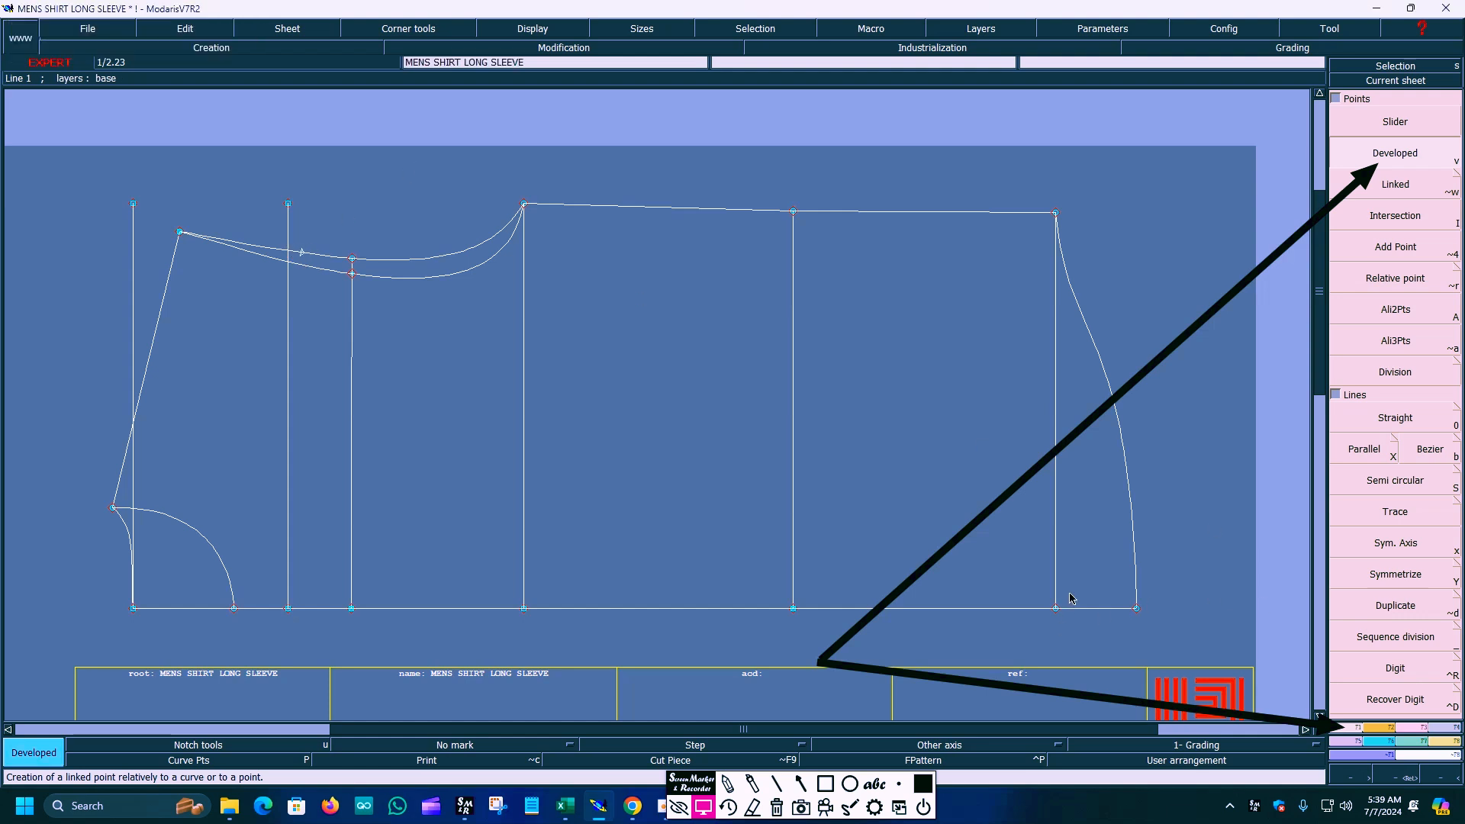
# Insert a curve point into the upper armhole curve at the developed point beside the second vertical line.
pyautogui.click(777, 806)
pyautogui.click(801, 783)
pyautogui.moveTo(862, 658)
pyautogui.mouseDown()
pyautogui.moveTo(1403, 734)
pyautogui.moveTo(1391, 729)
pyautogui.mouseUp()
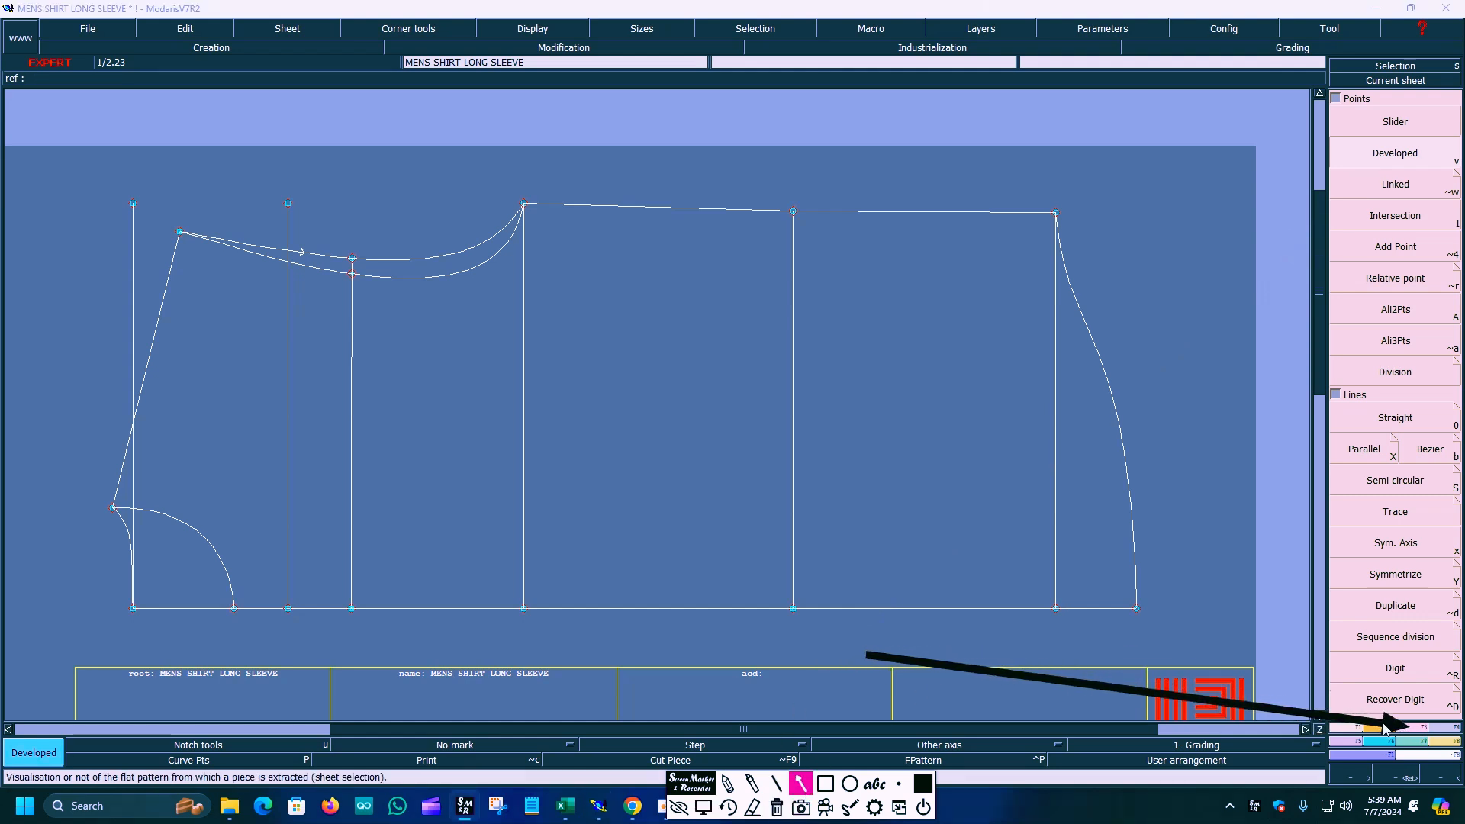
pyautogui.click(704, 807)
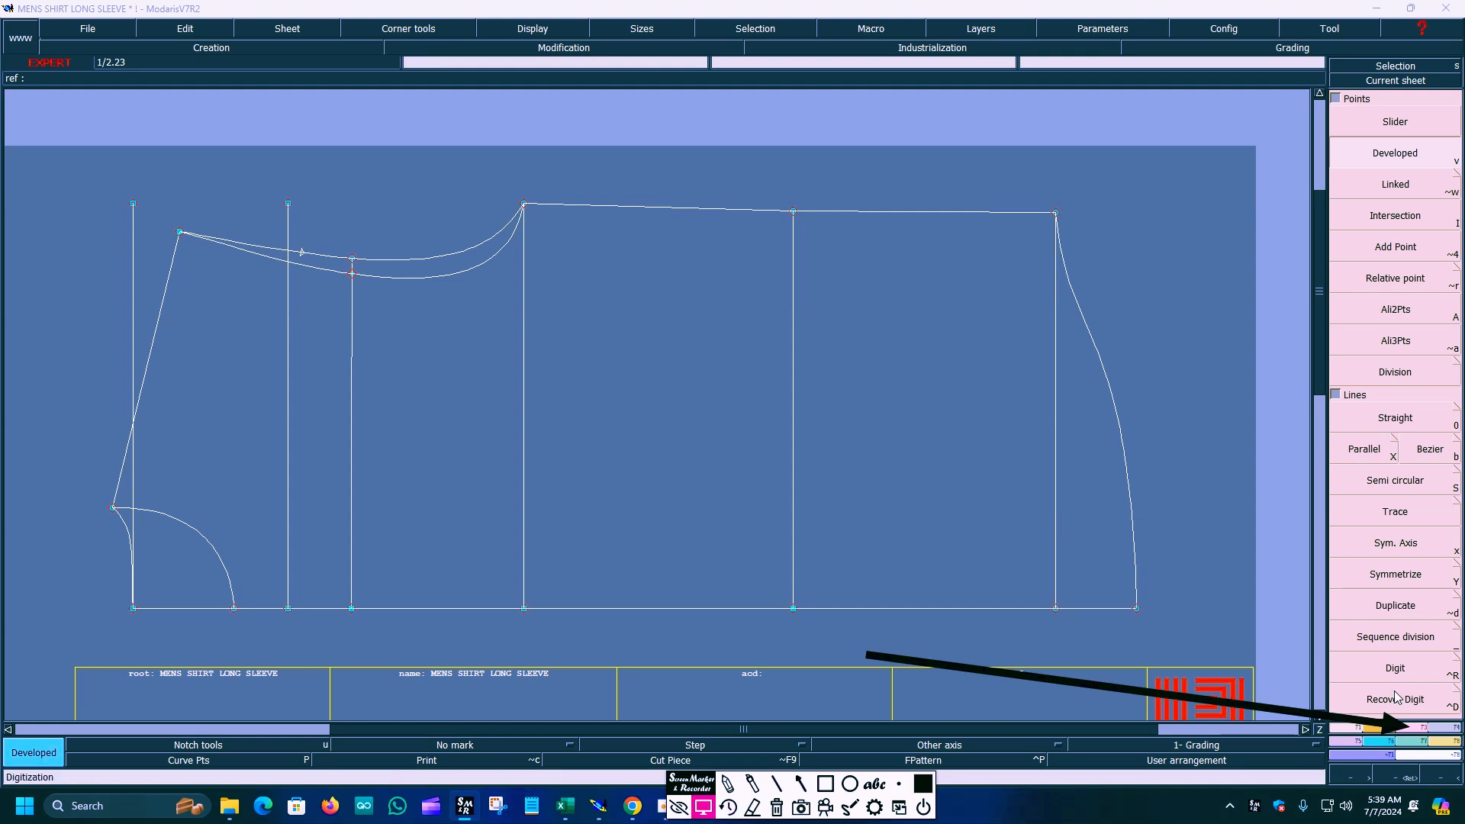
pyautogui.click(1413, 728)
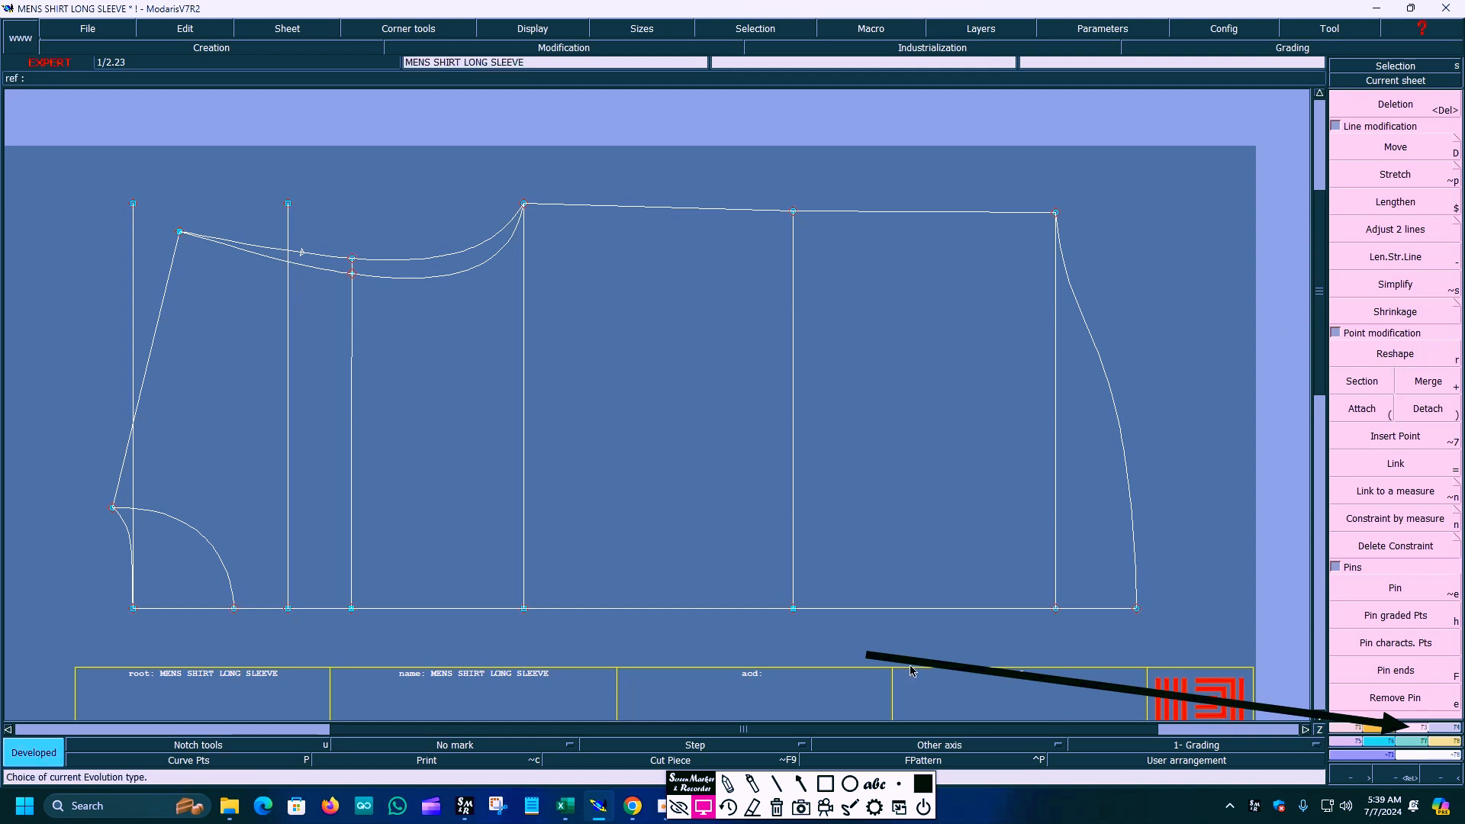
pyautogui.click(799, 784)
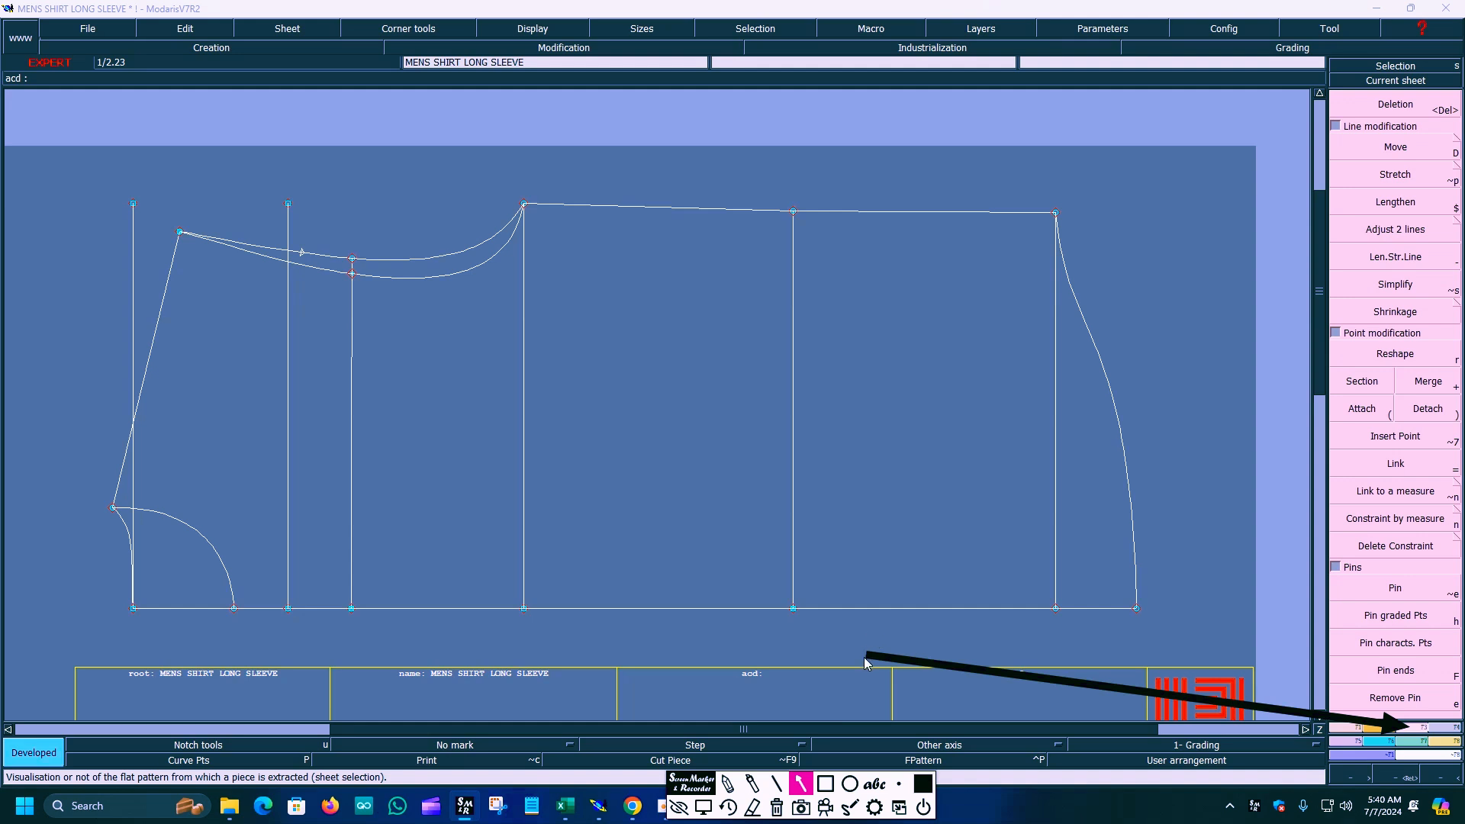
pyautogui.moveTo(864, 656)
pyautogui.mouseDown()
pyautogui.moveTo(1328, 505)
pyautogui.moveTo(1386, 366)
pyautogui.moveTo(1362, 342)
pyautogui.moveTo(1397, 301)
pyautogui.moveTo(1343, 450)
pyautogui.moveTo(1362, 445)
pyautogui.mouseUp()
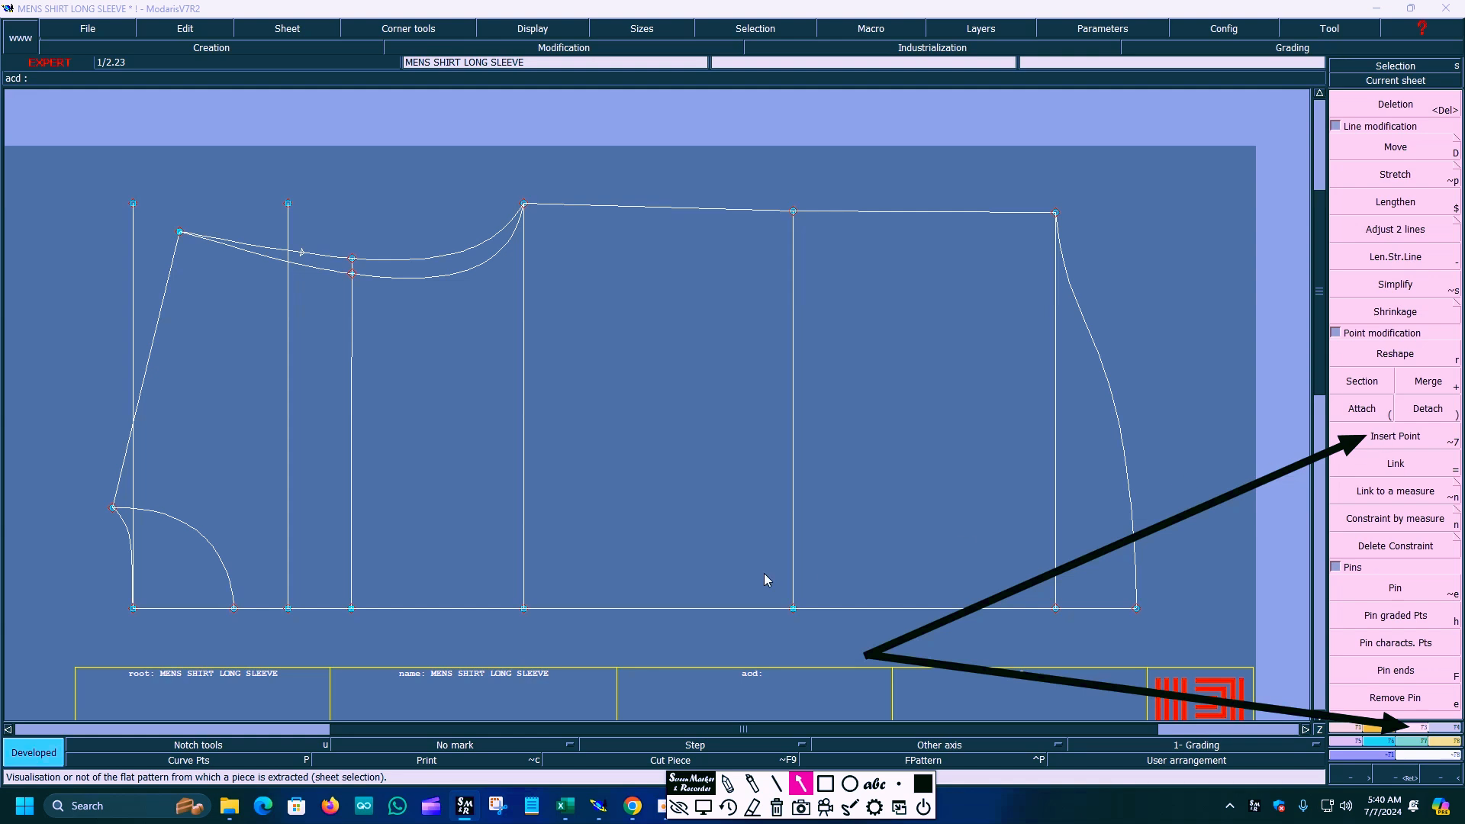
pyautogui.click(703, 807)
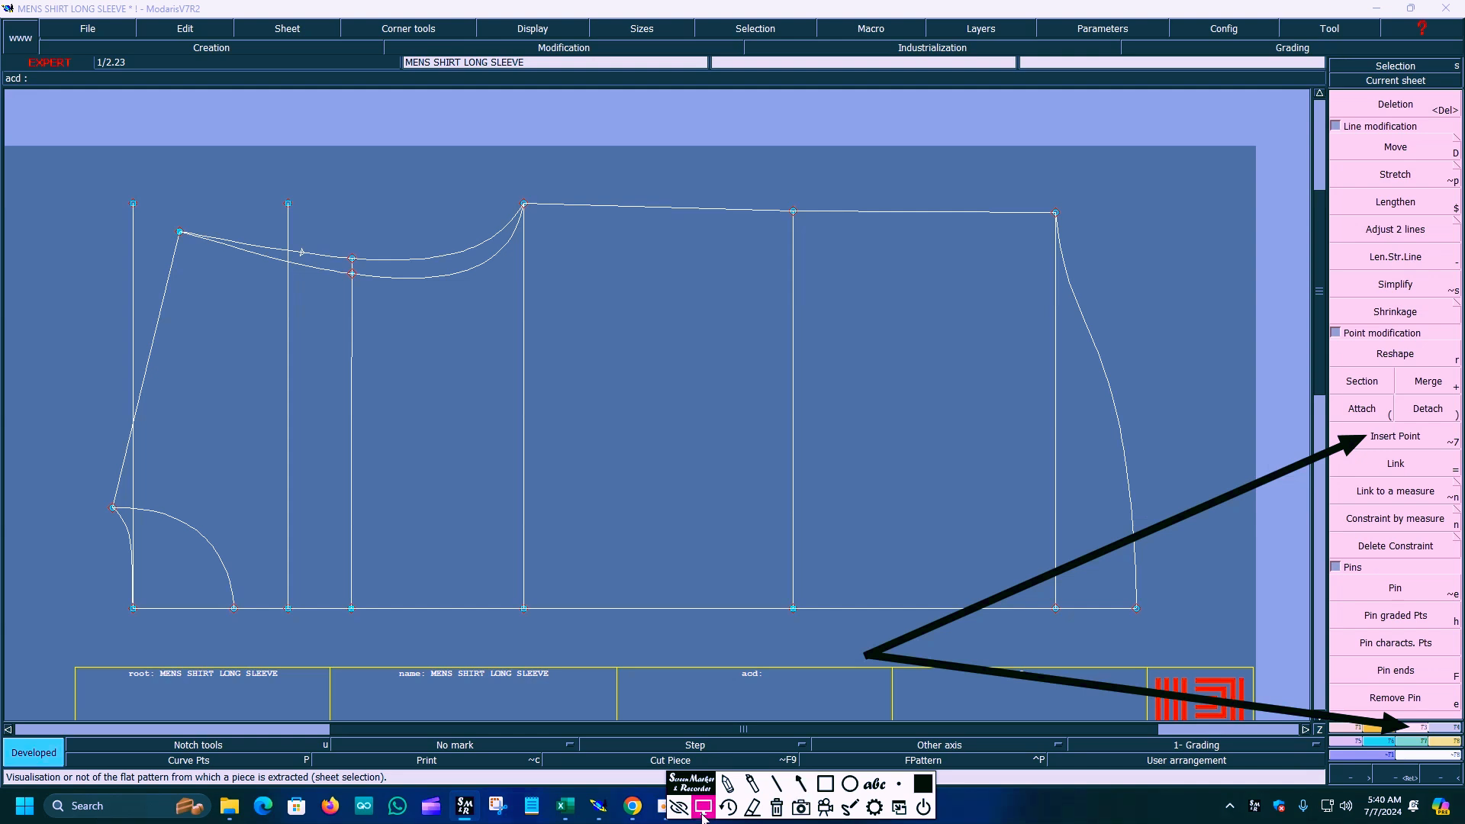
pyautogui.click(1372, 433)
pyautogui.click(300, 256)
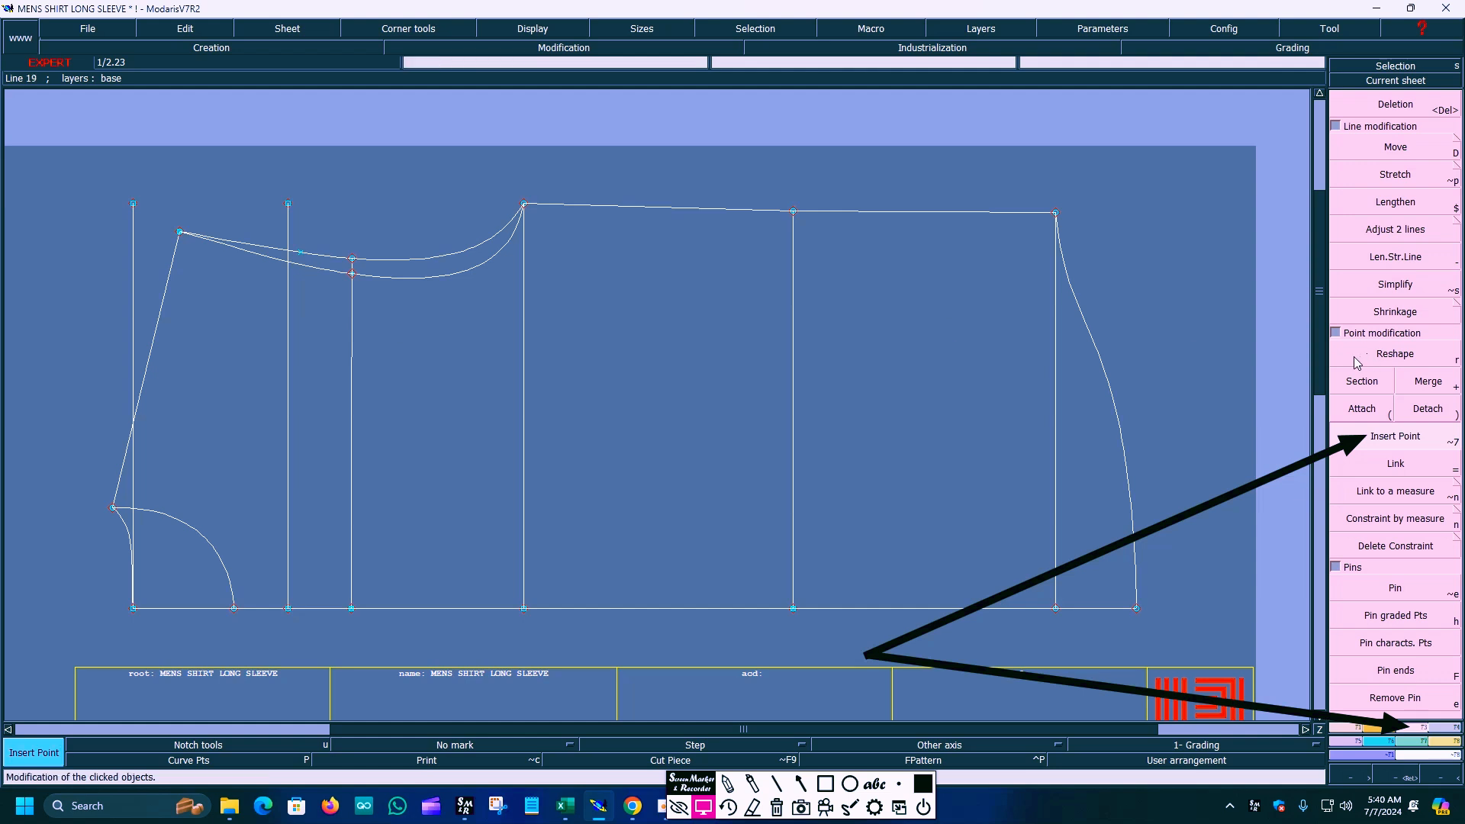
# Draw a straight two-point Bezier line from the inserted armhole point down to about the middle of the second vertical line.
pyautogui.click(777, 809)
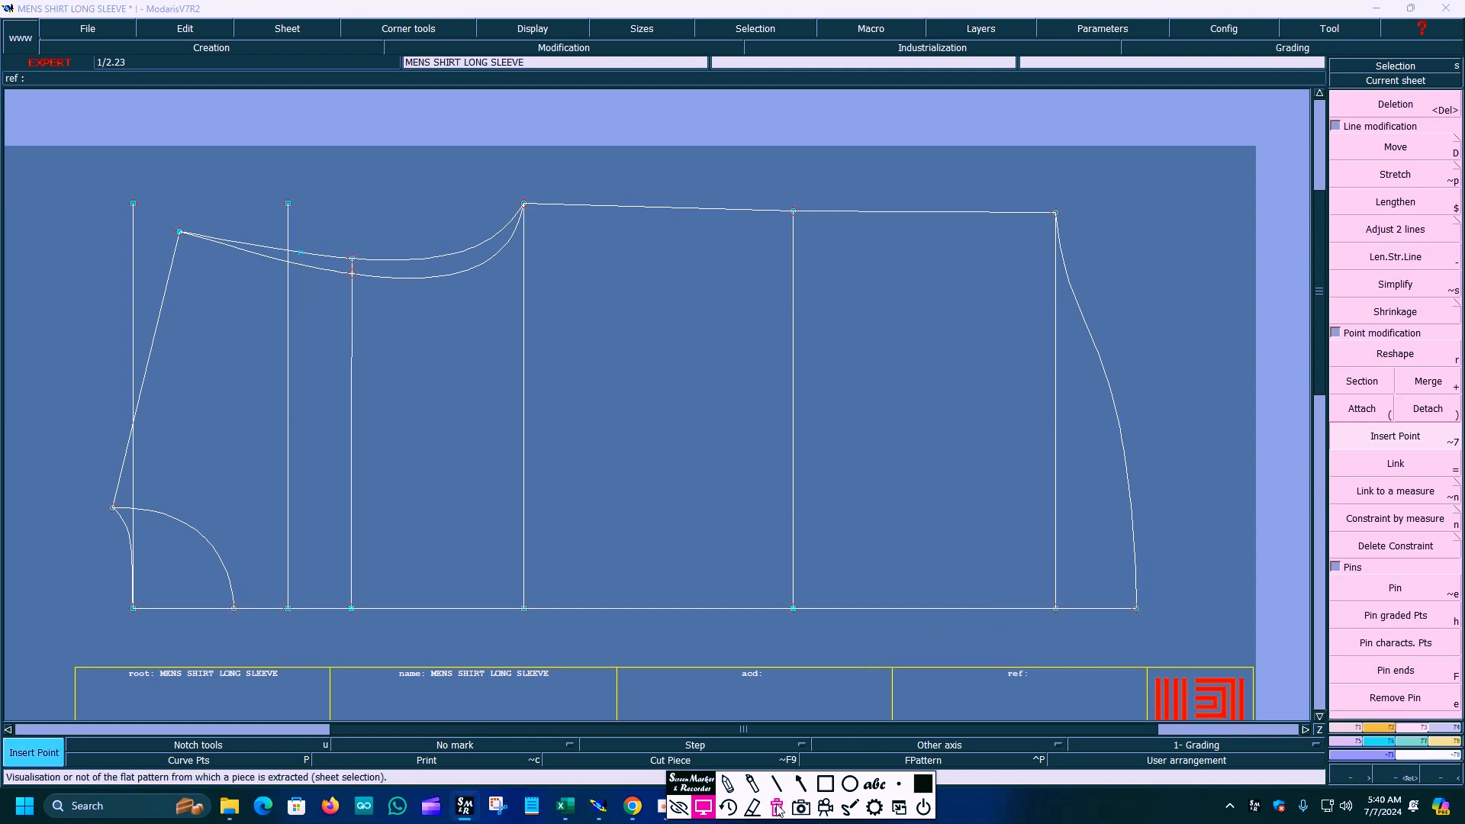
pyautogui.click(801, 785)
pyautogui.moveTo(934, 632); pyautogui.dragTo(1340, 725)
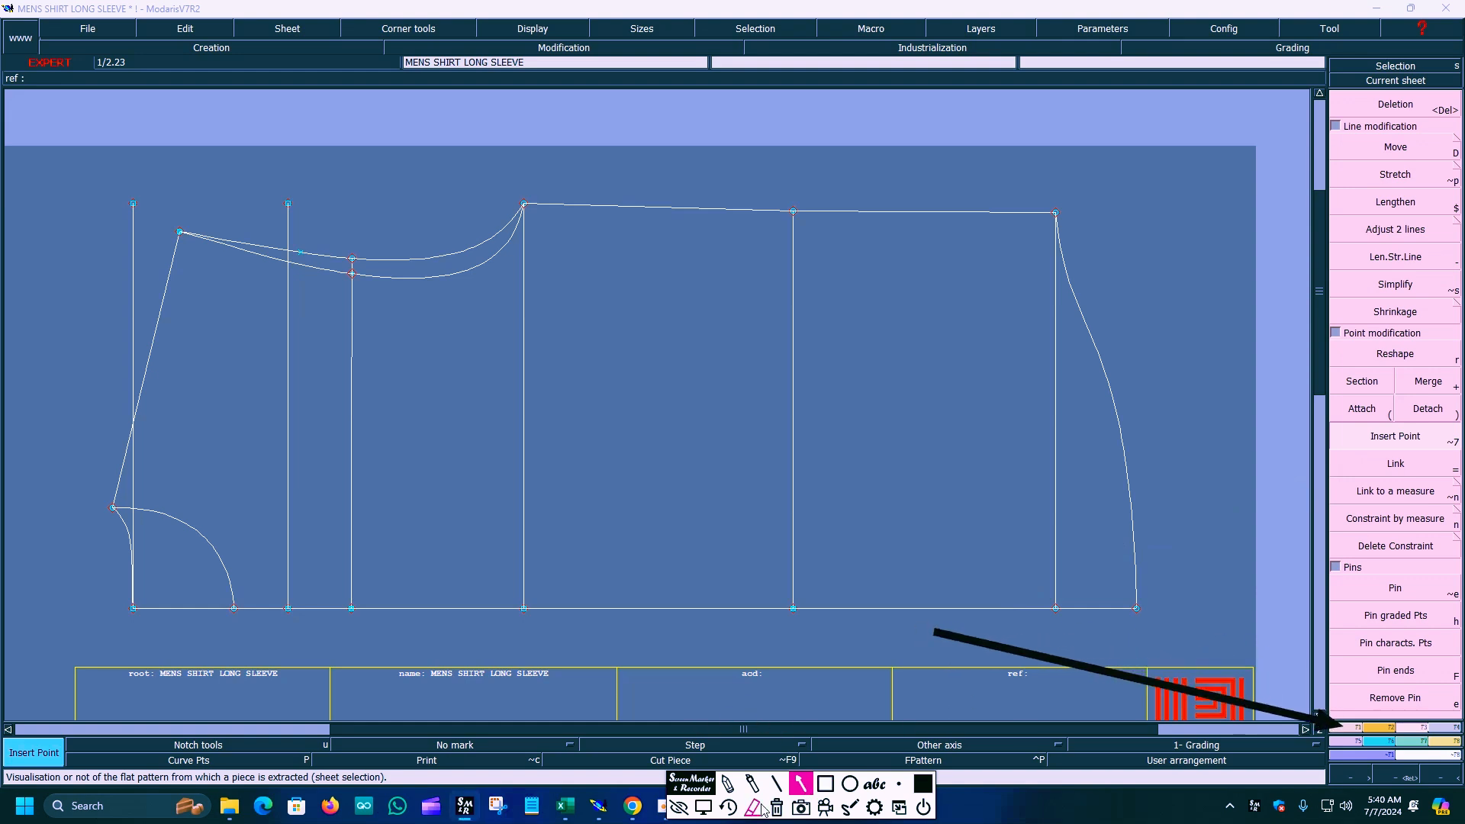
pyautogui.click(703, 807)
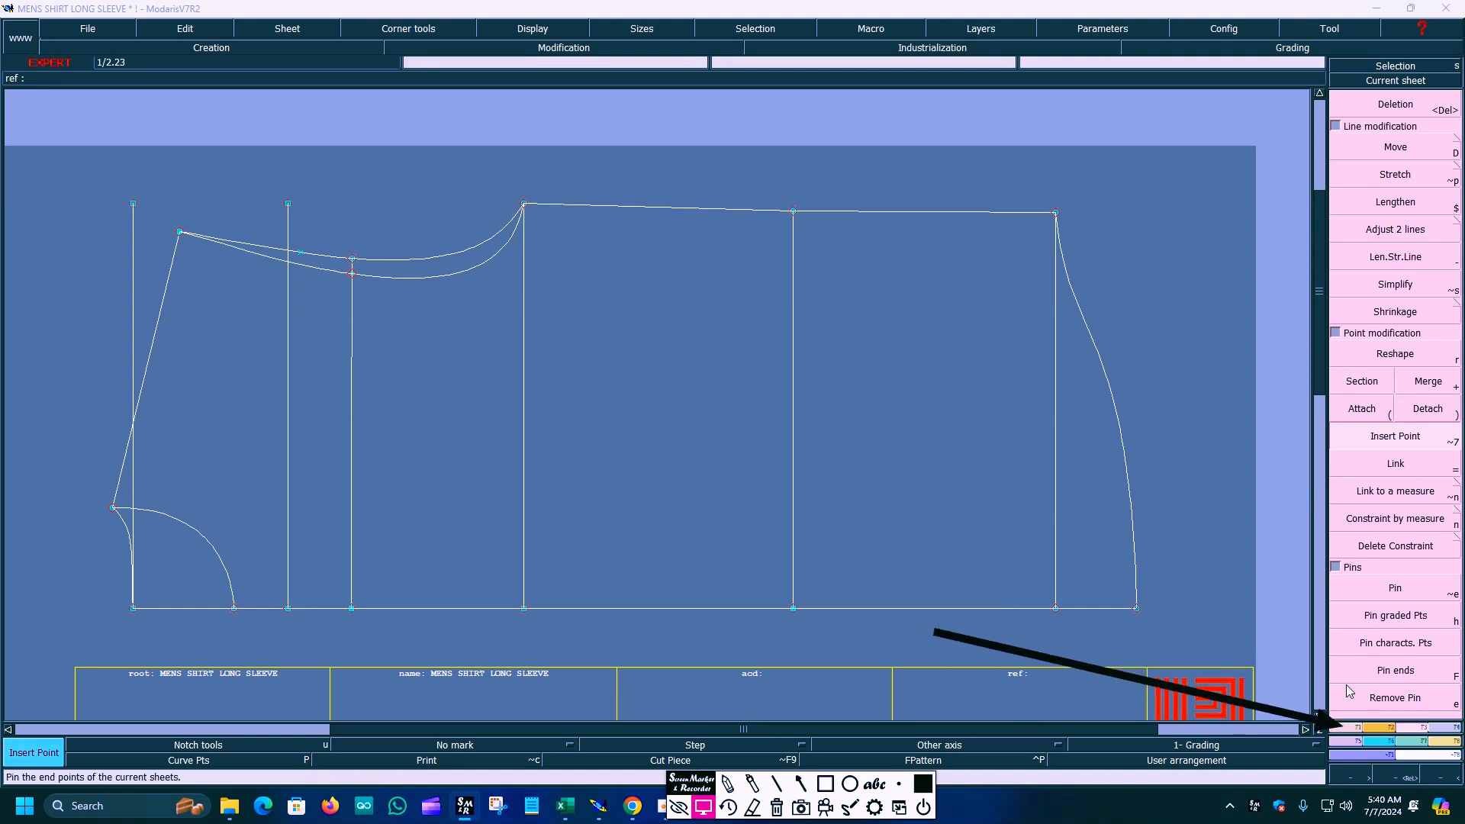
pyautogui.click(1349, 728)
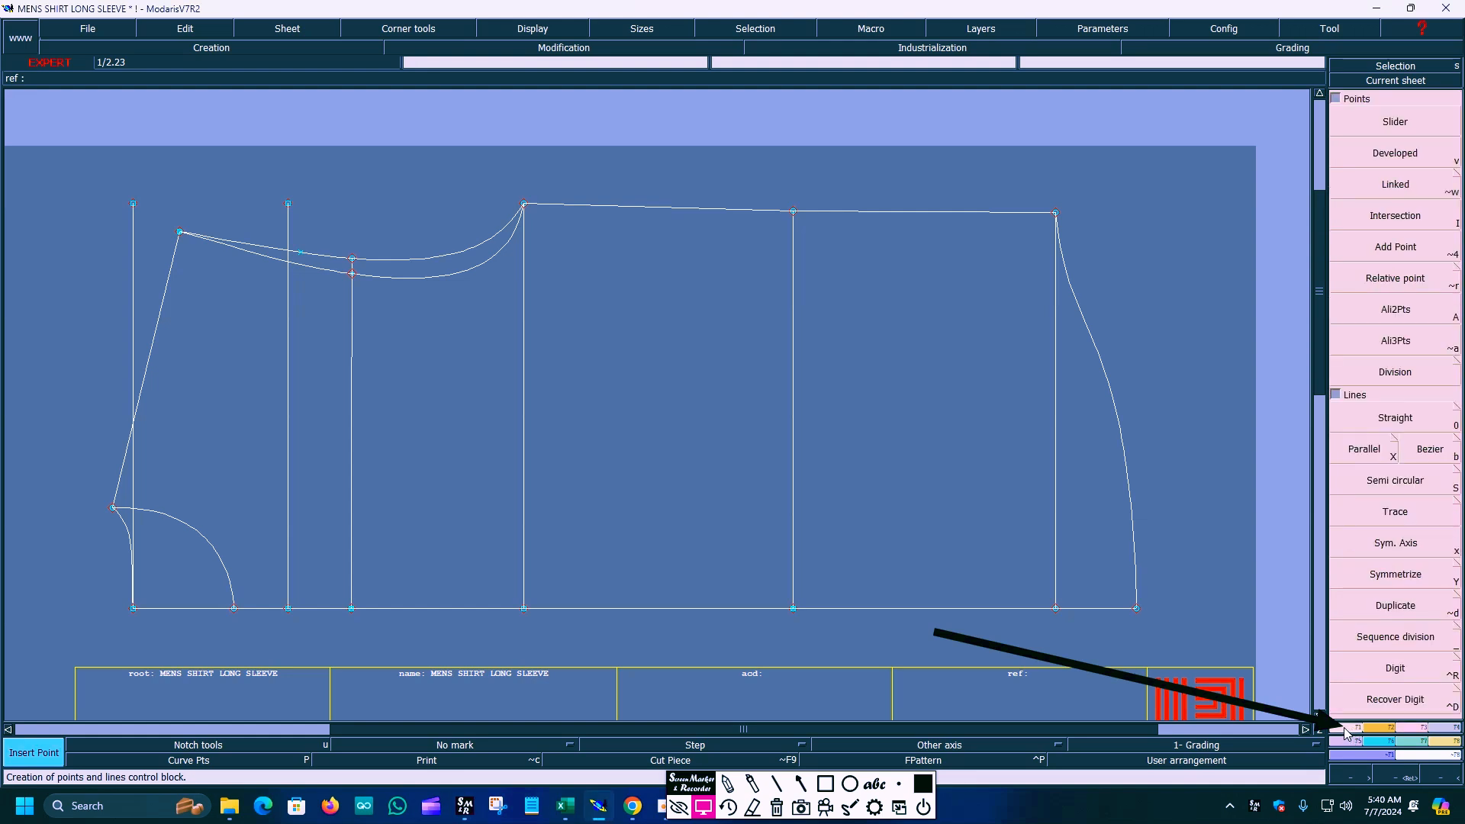
pyautogui.click(800, 784)
pyautogui.moveTo(936, 631)
pyautogui.mouseDown()
pyautogui.moveTo(1421, 471)
pyautogui.moveTo(1412, 463)
pyautogui.mouseUp()
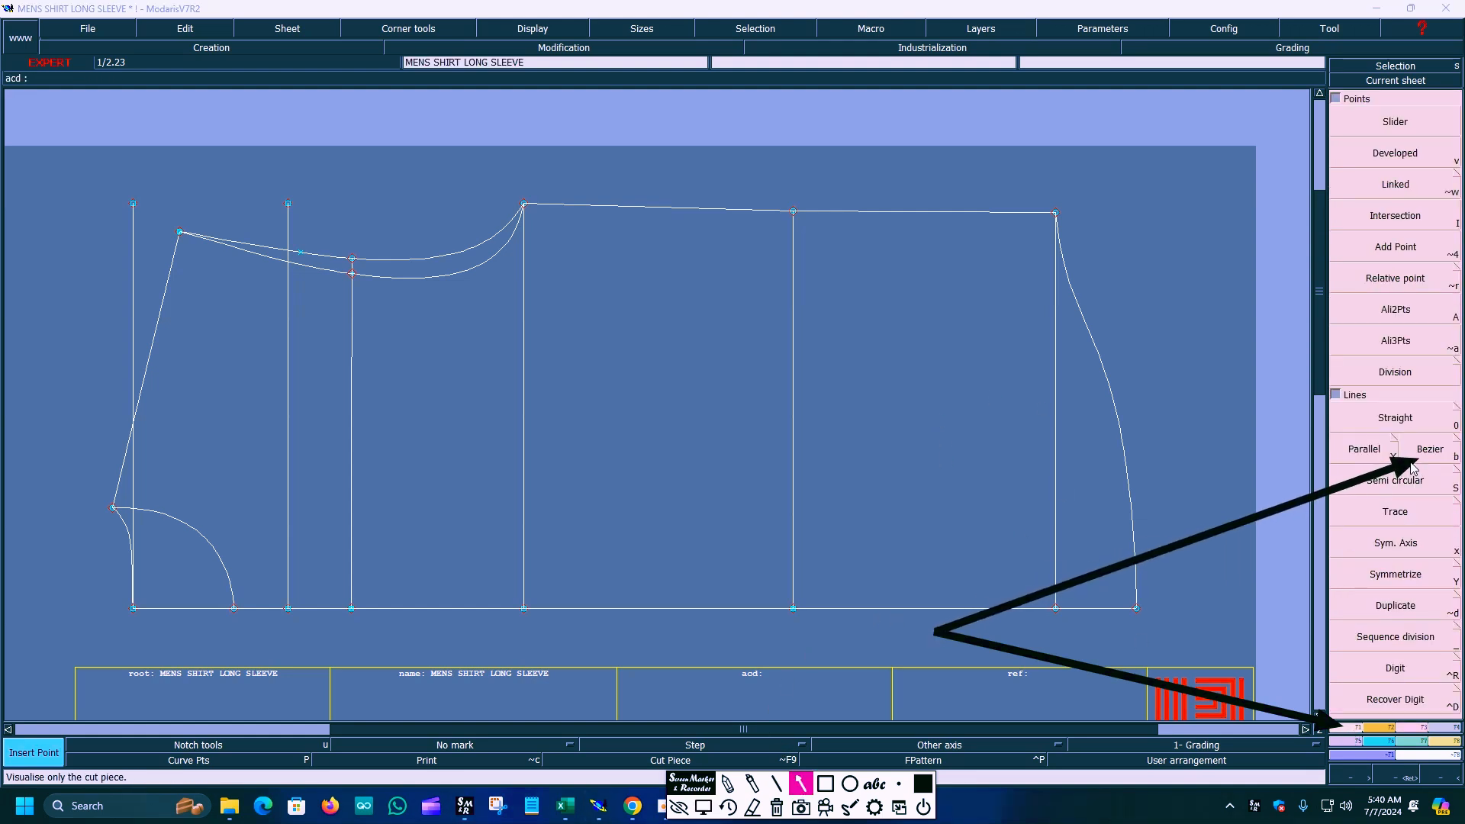
pyautogui.click(703, 807)
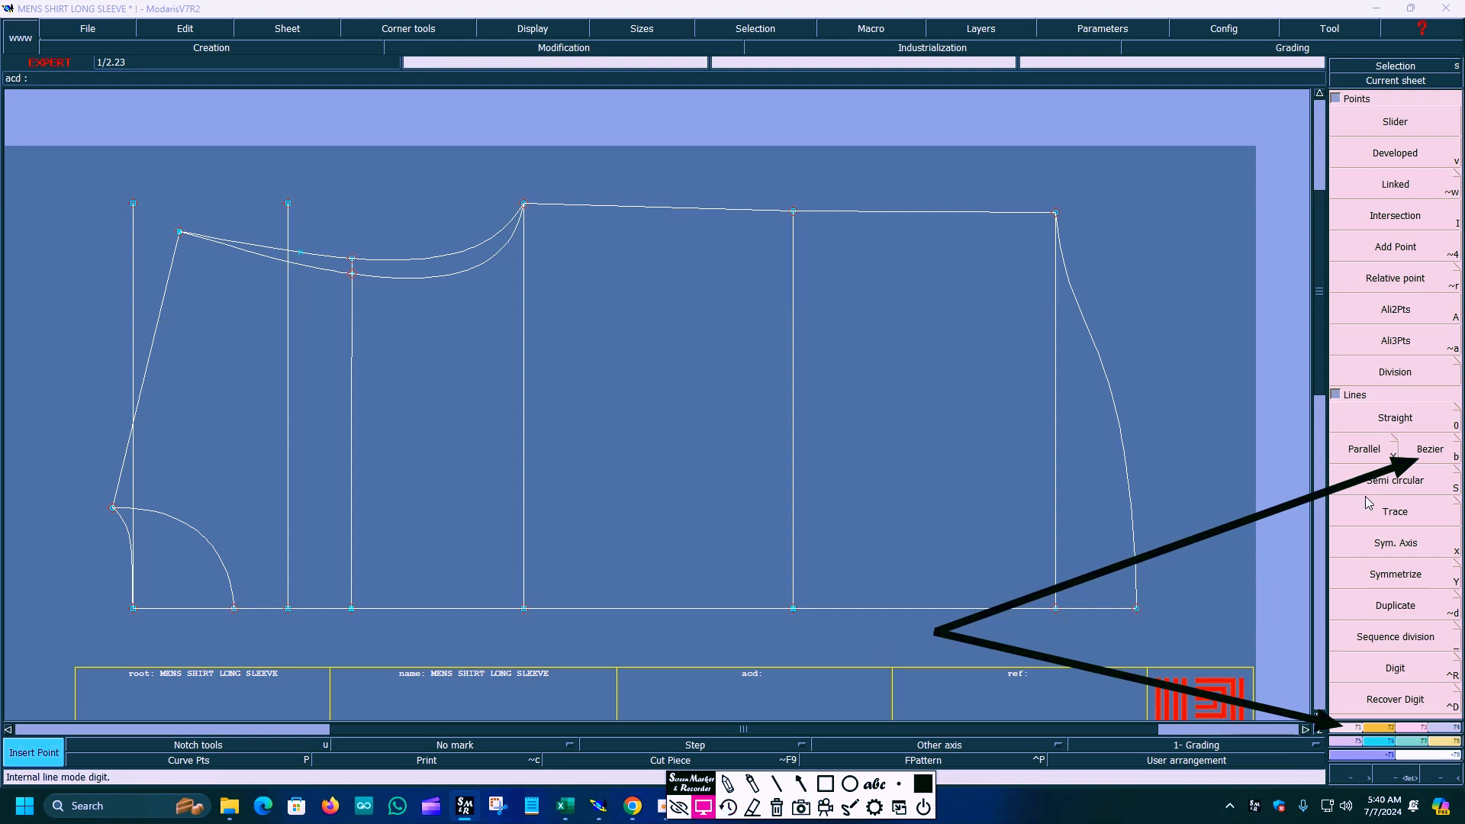
pyautogui.click(1430, 450)
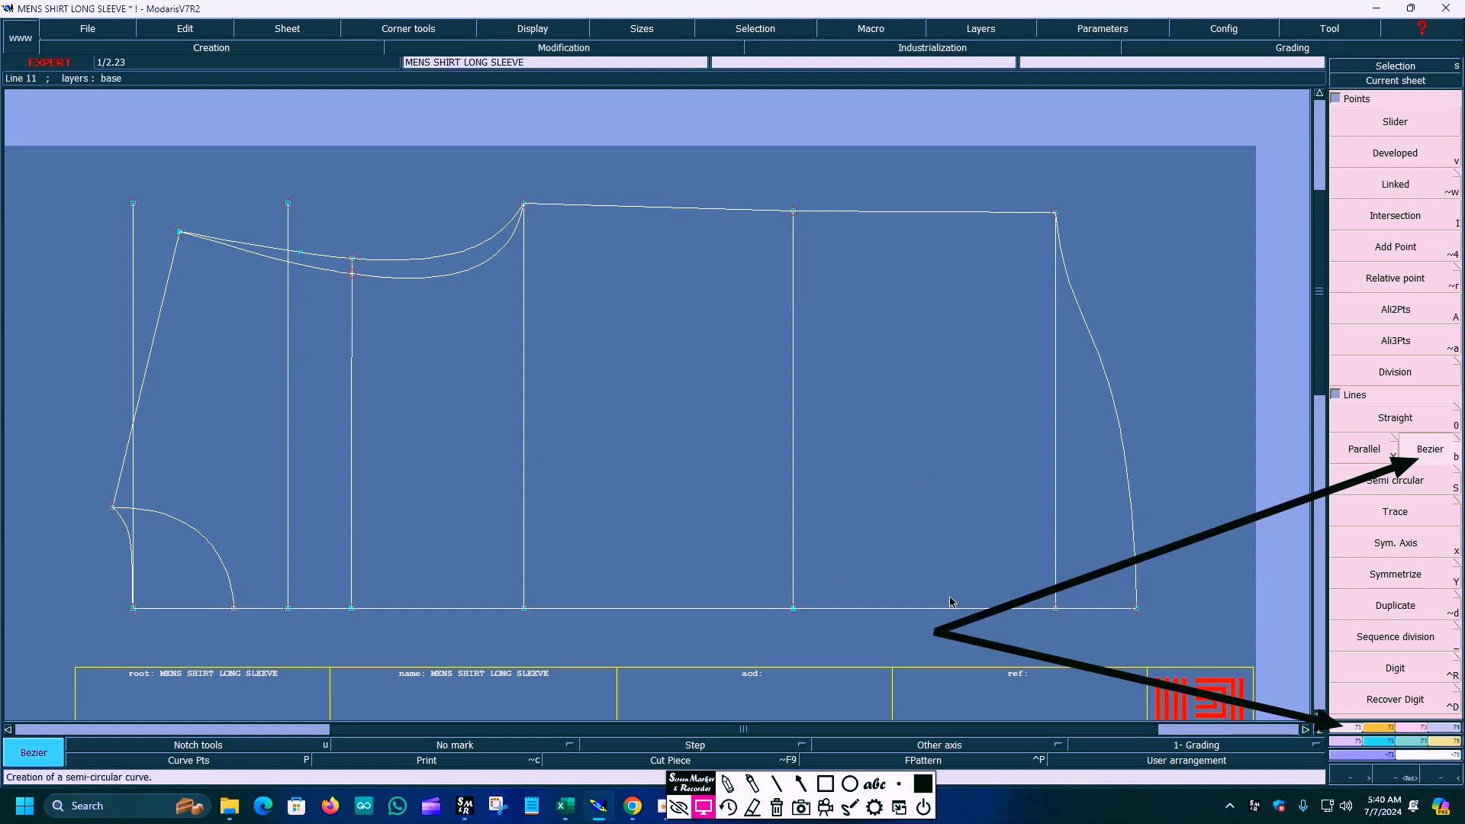
pyautogui.click(800, 784)
pyautogui.moveTo(936, 633)
pyautogui.mouseDown()
pyautogui.moveTo(358, 345)
pyautogui.moveTo(303, 436)
pyautogui.mouseUp()
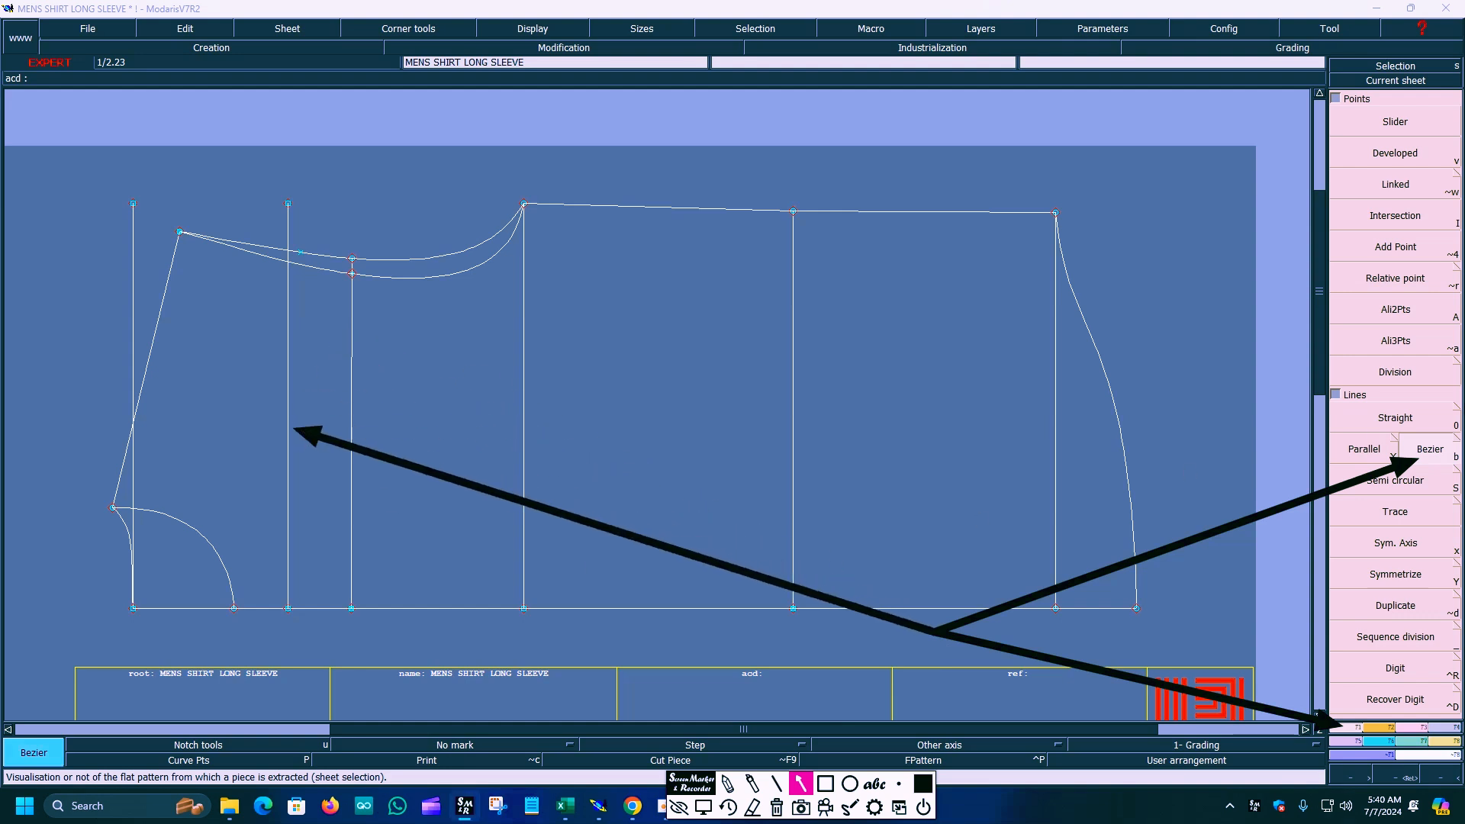
pyautogui.click(702, 808)
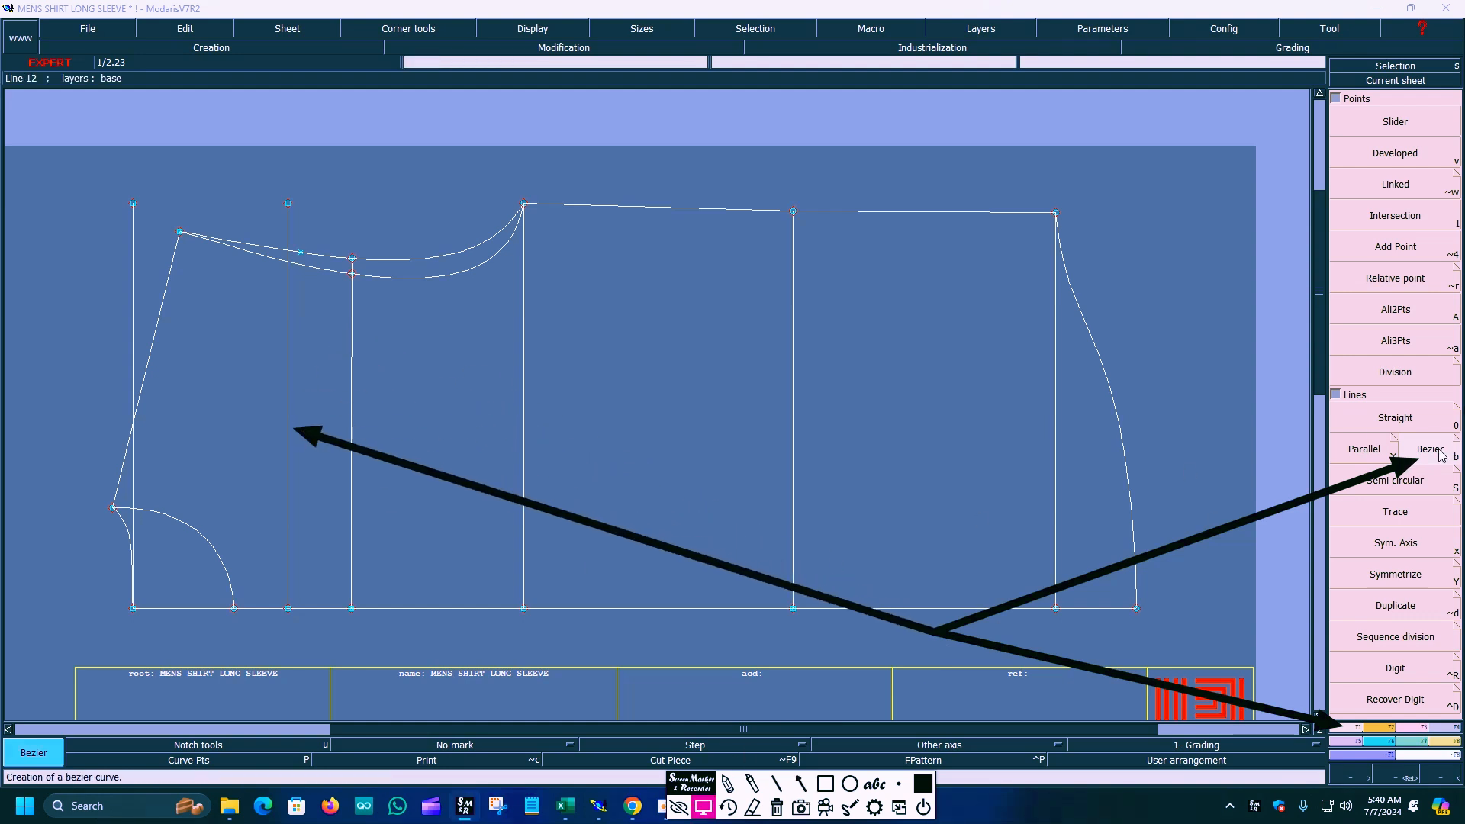
pyautogui.click(301, 253)
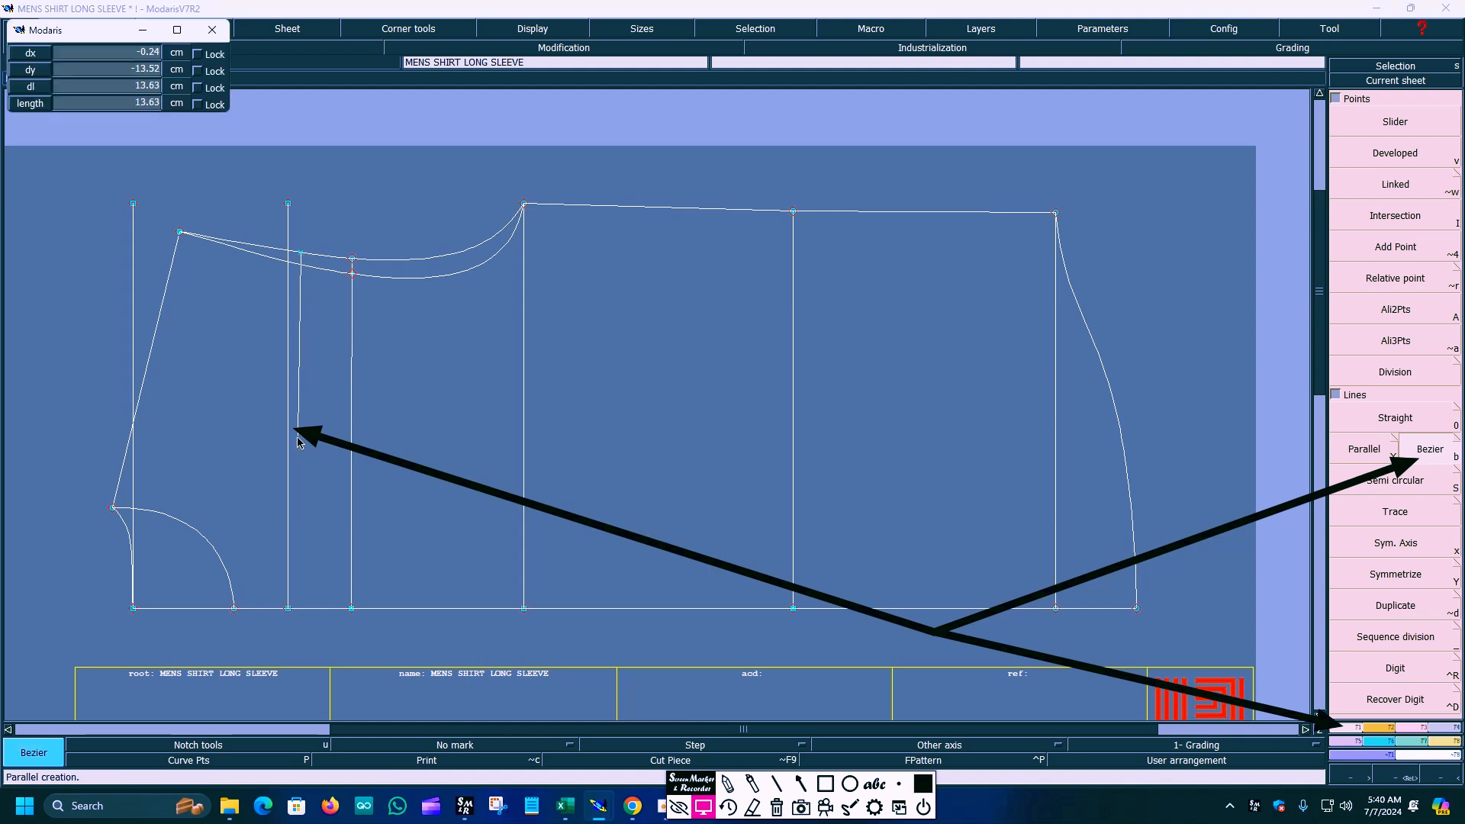
pyautogui.click(289, 432)
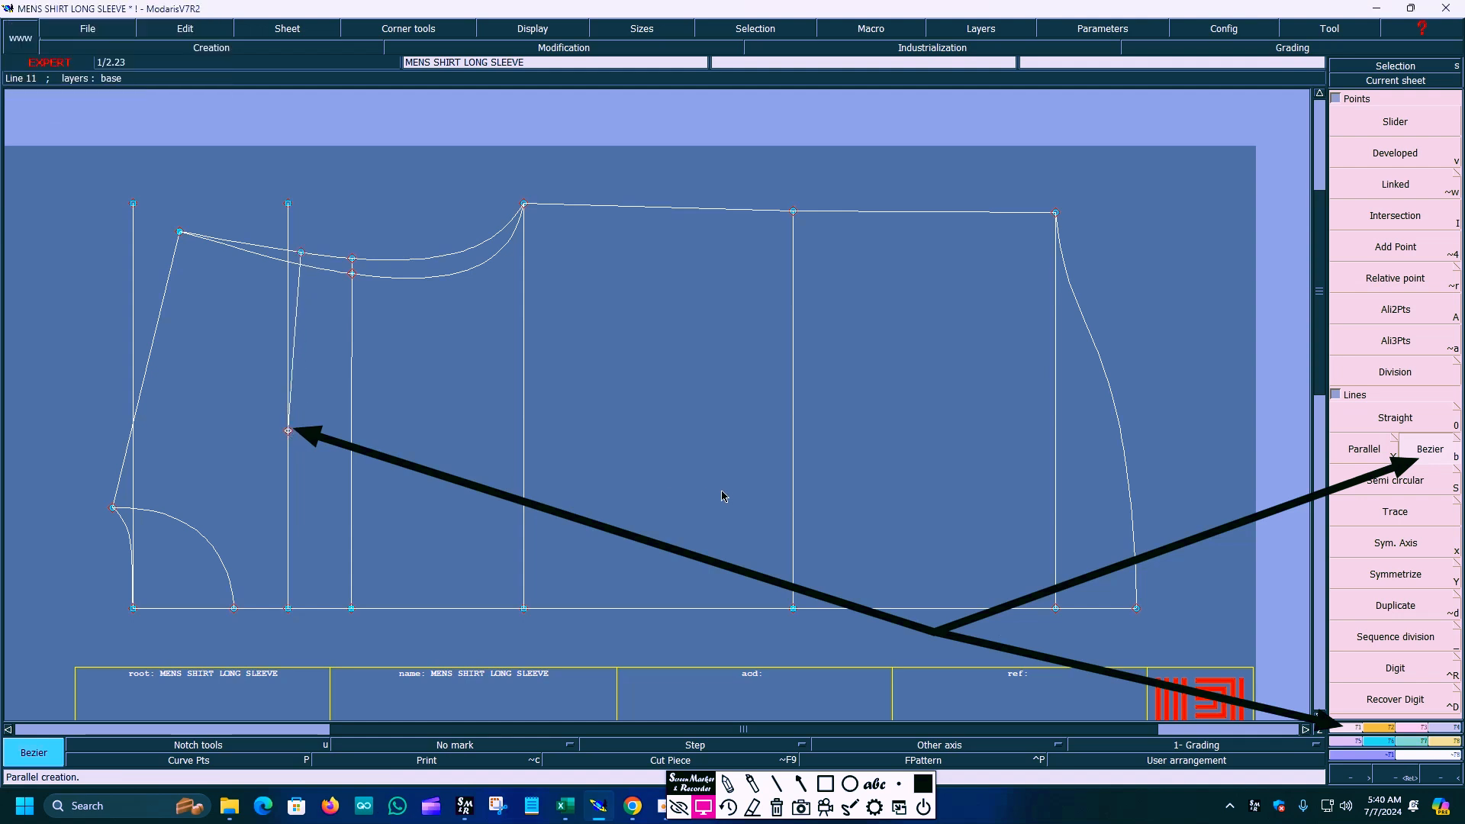
# Show the curve handles and reshape the new Bezier line so it curves smoothly into the second vertical line.
pyautogui.click(538, 28)
pyautogui.click(511, 333)
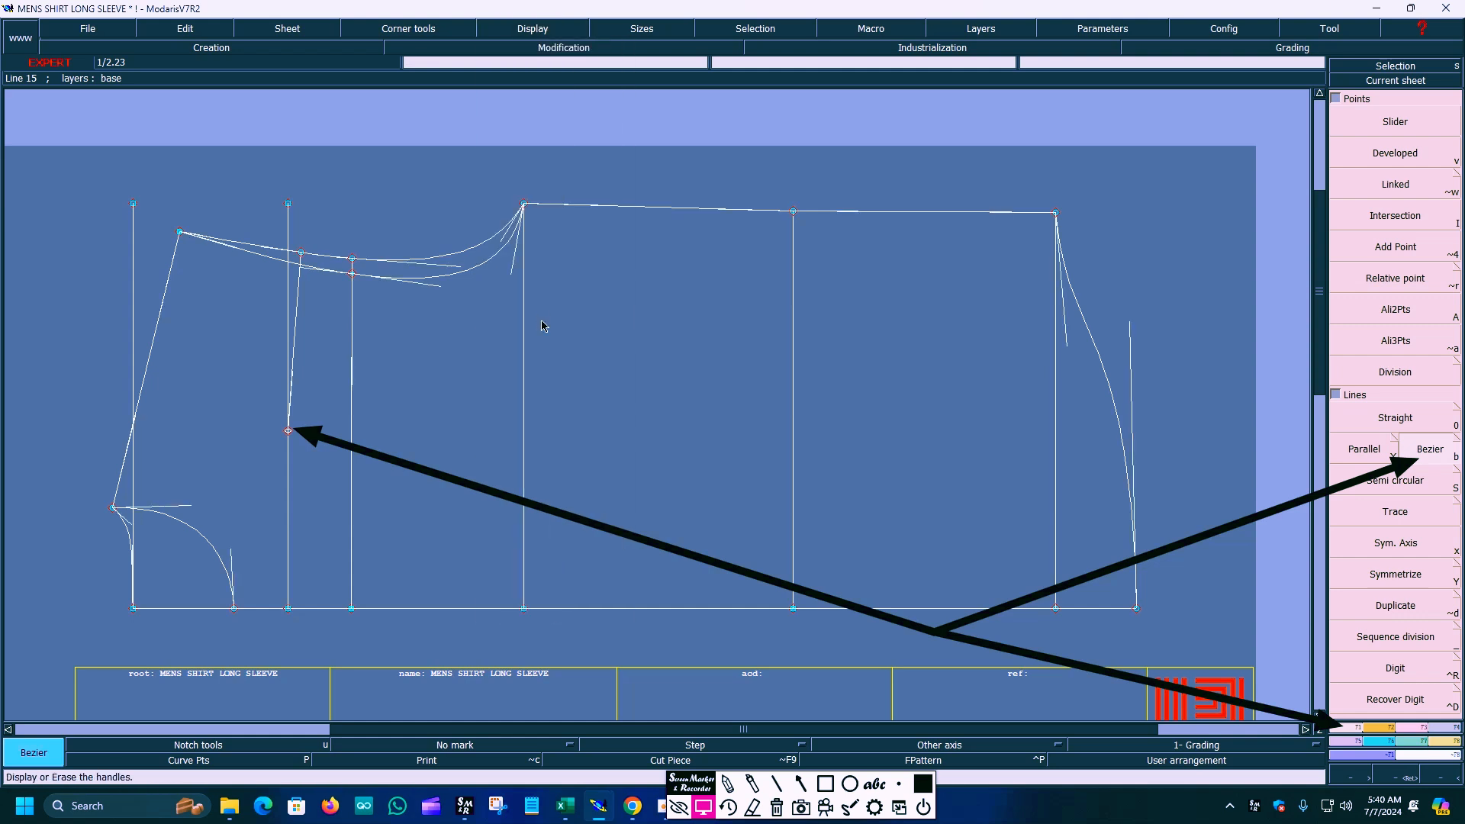
pyautogui.click(777, 807)
pyautogui.click(800, 783)
pyautogui.moveTo(853, 696)
pyautogui.mouseDown()
pyautogui.moveTo(1193, 705)
pyautogui.moveTo(1402, 731)
pyautogui.mouseUp()
pyautogui.click(703, 807)
pyautogui.click(1417, 728)
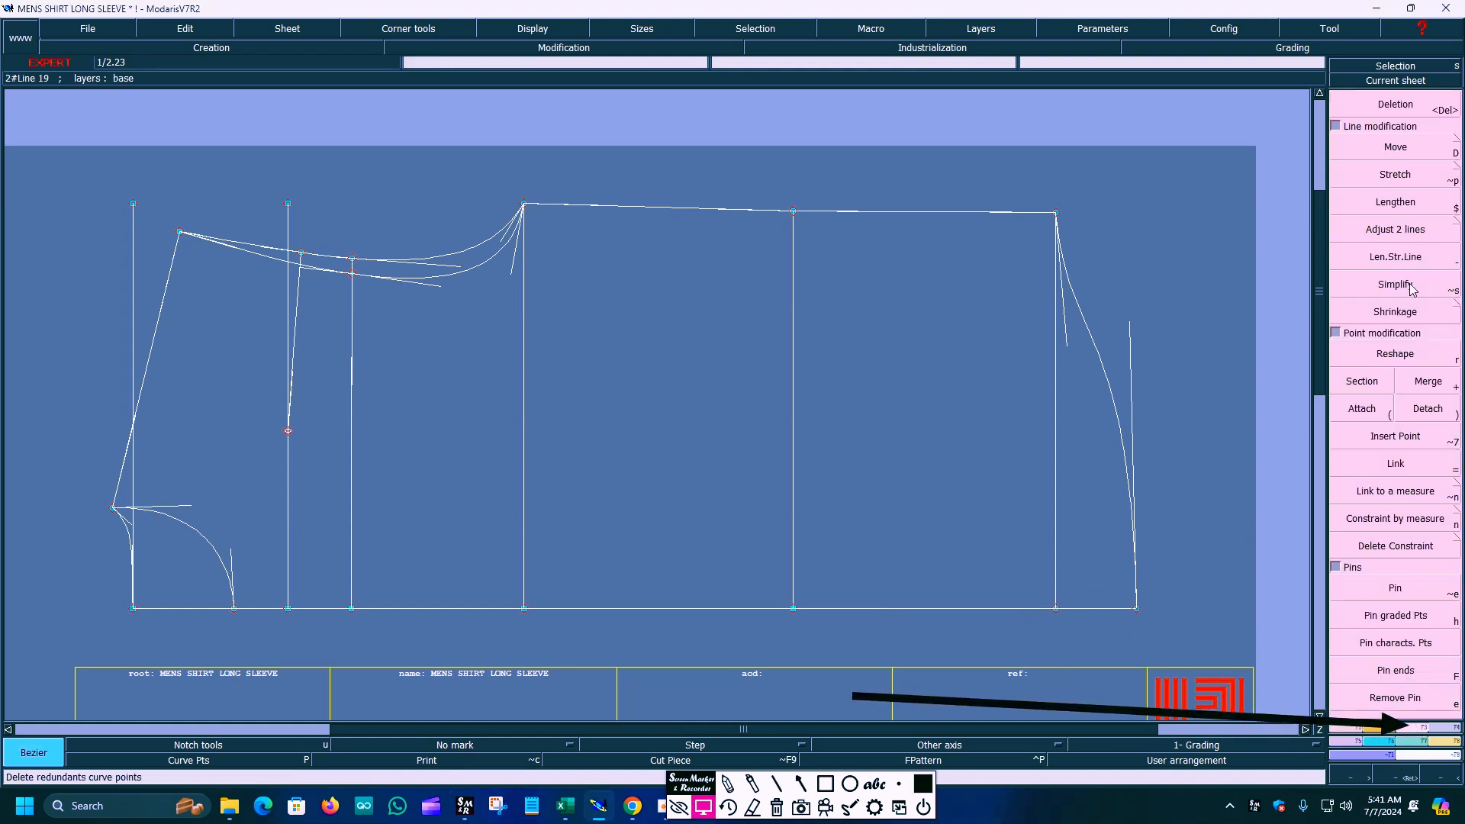
pyautogui.click(1392, 355)
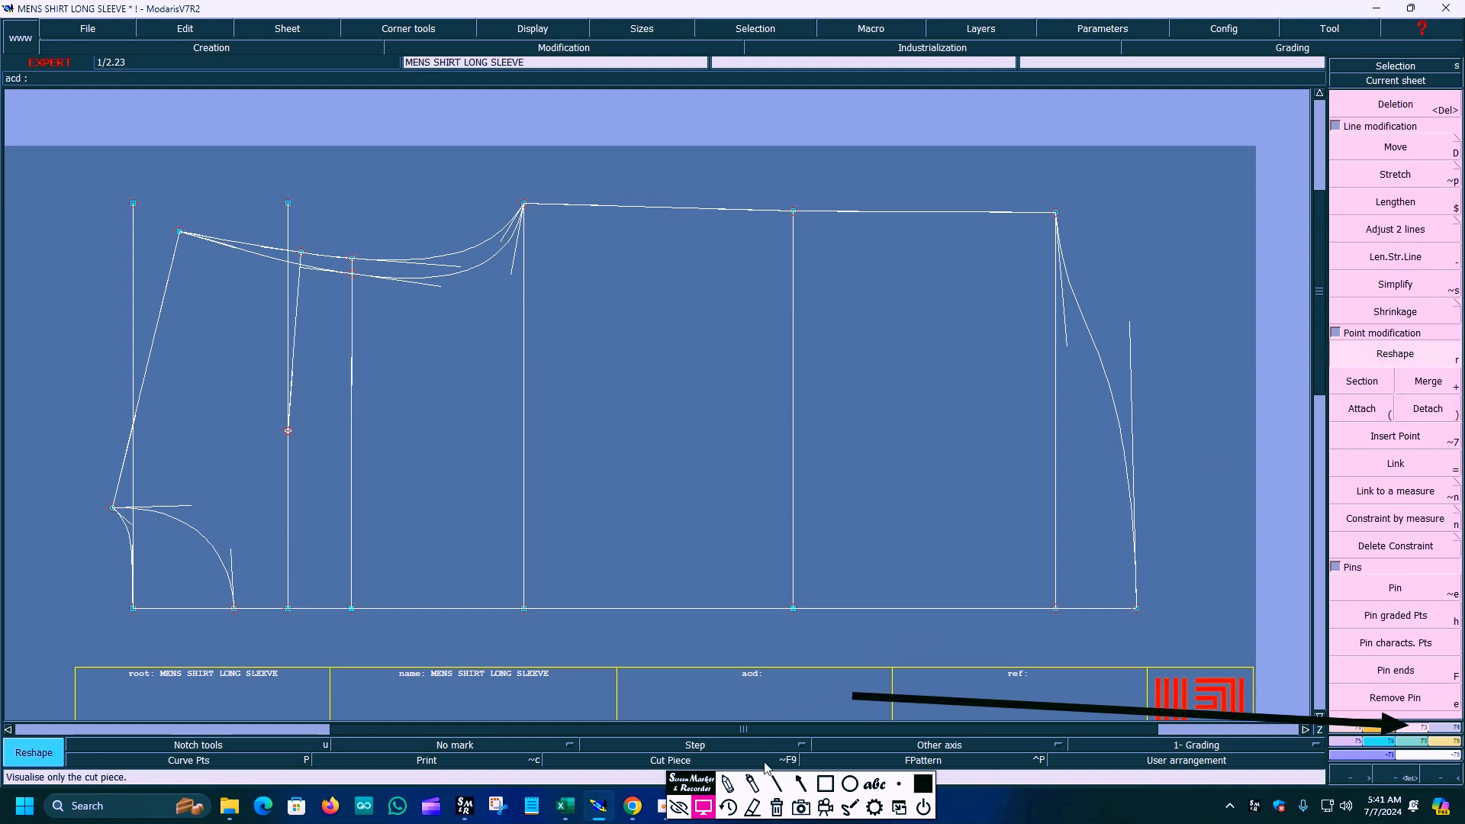
pyautogui.click(800, 784)
pyautogui.moveTo(854, 698)
pyautogui.mouseDown()
pyautogui.moveTo(1356, 396)
pyautogui.moveTo(1364, 368)
pyautogui.mouseUp()
pyautogui.click(704, 807)
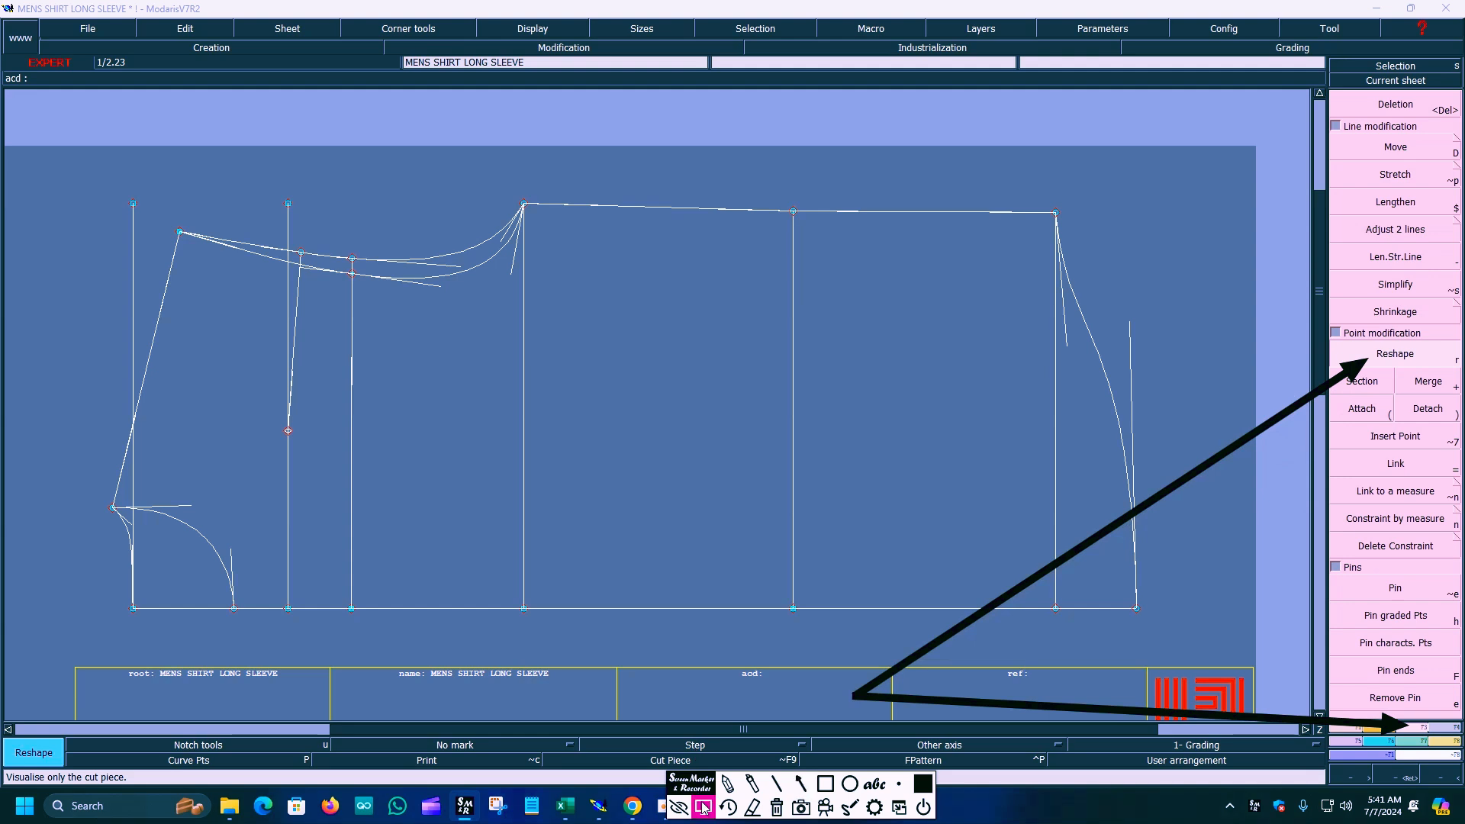
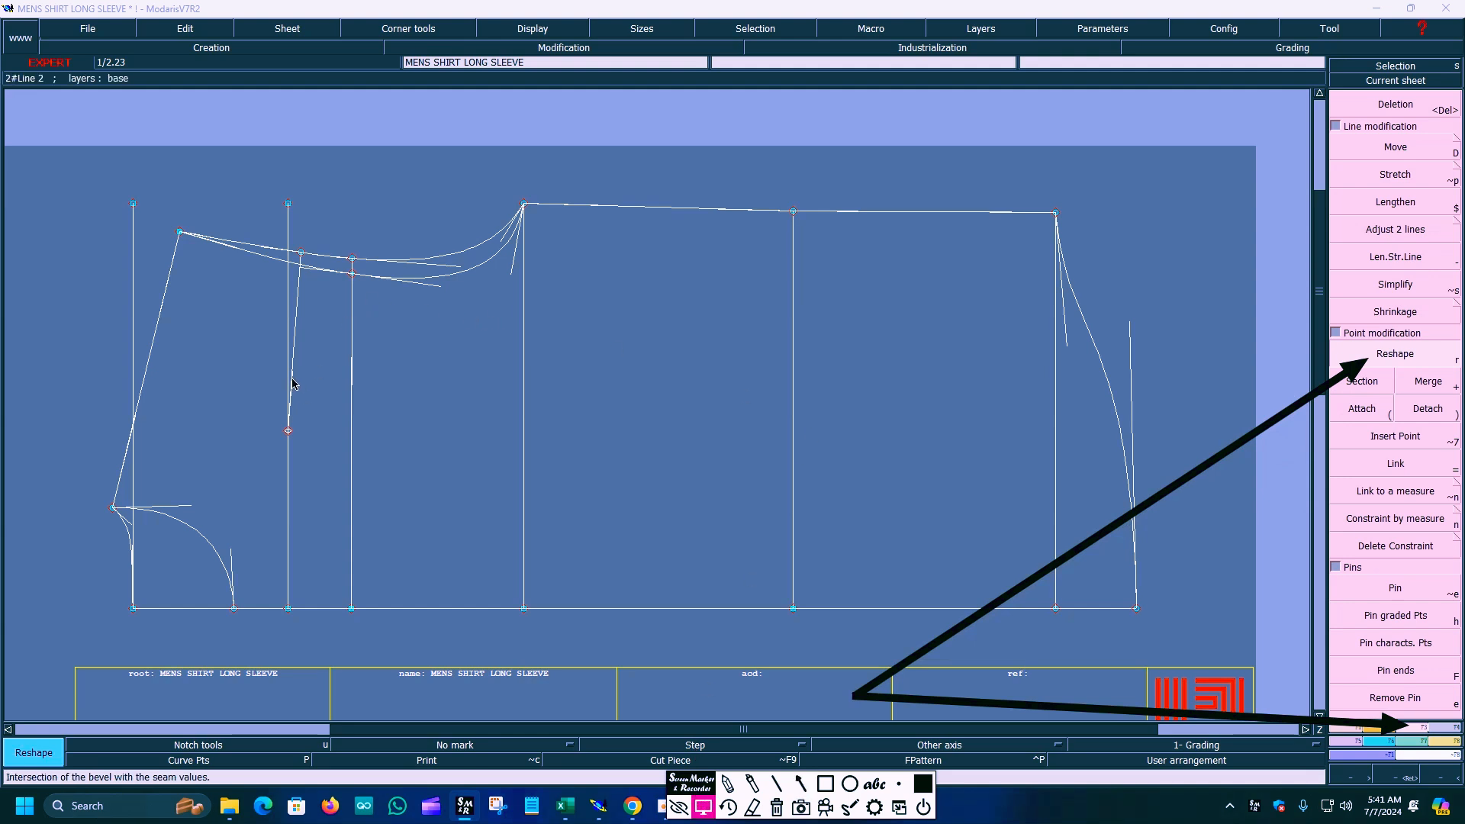
pyautogui.click(291, 324)
pyautogui.click(292, 330)
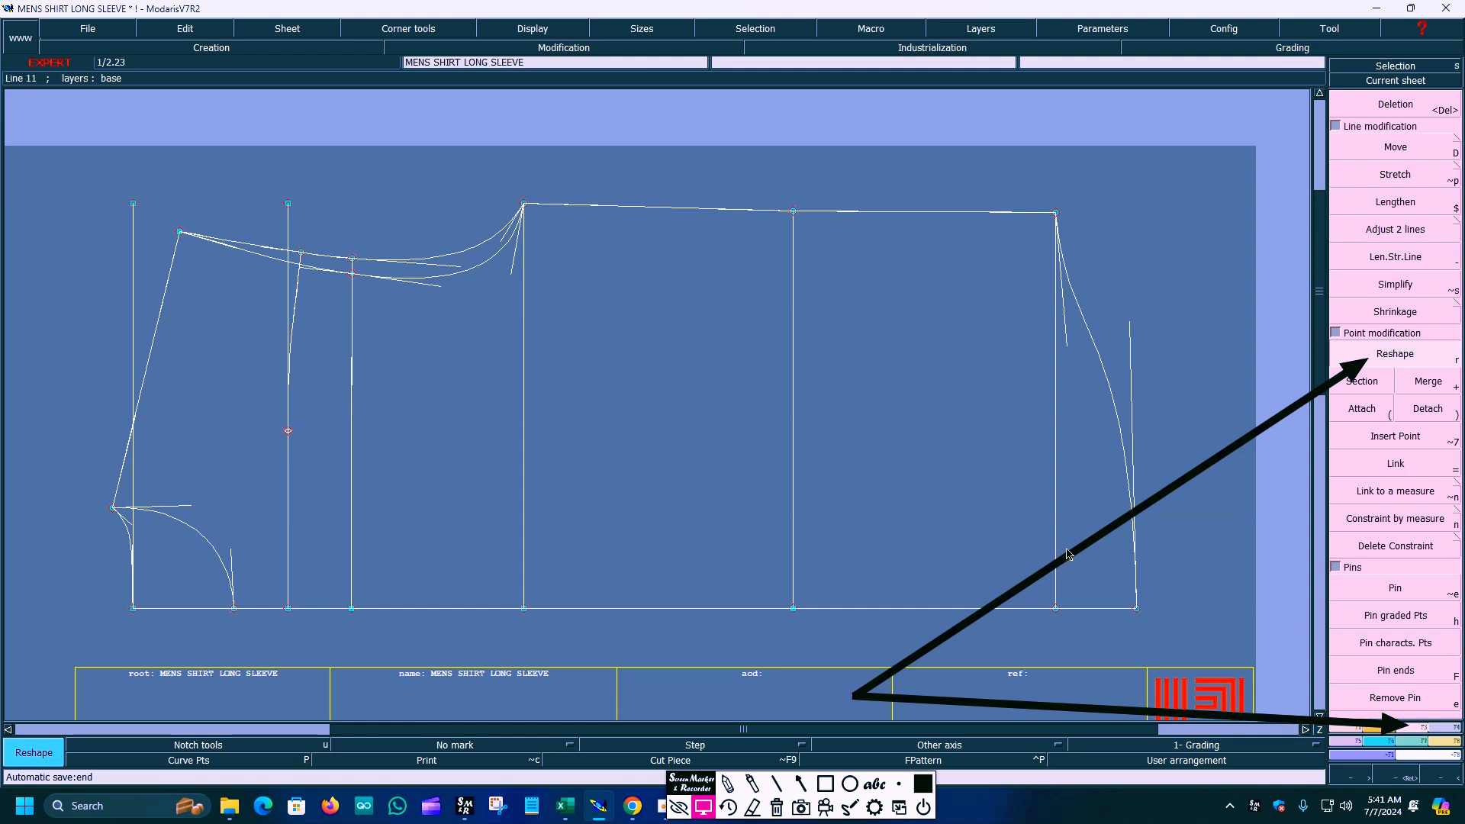
# Add an intersection point where the second vertical line from the neck crosses the upper armhole curve.
pyautogui.click(777, 807)
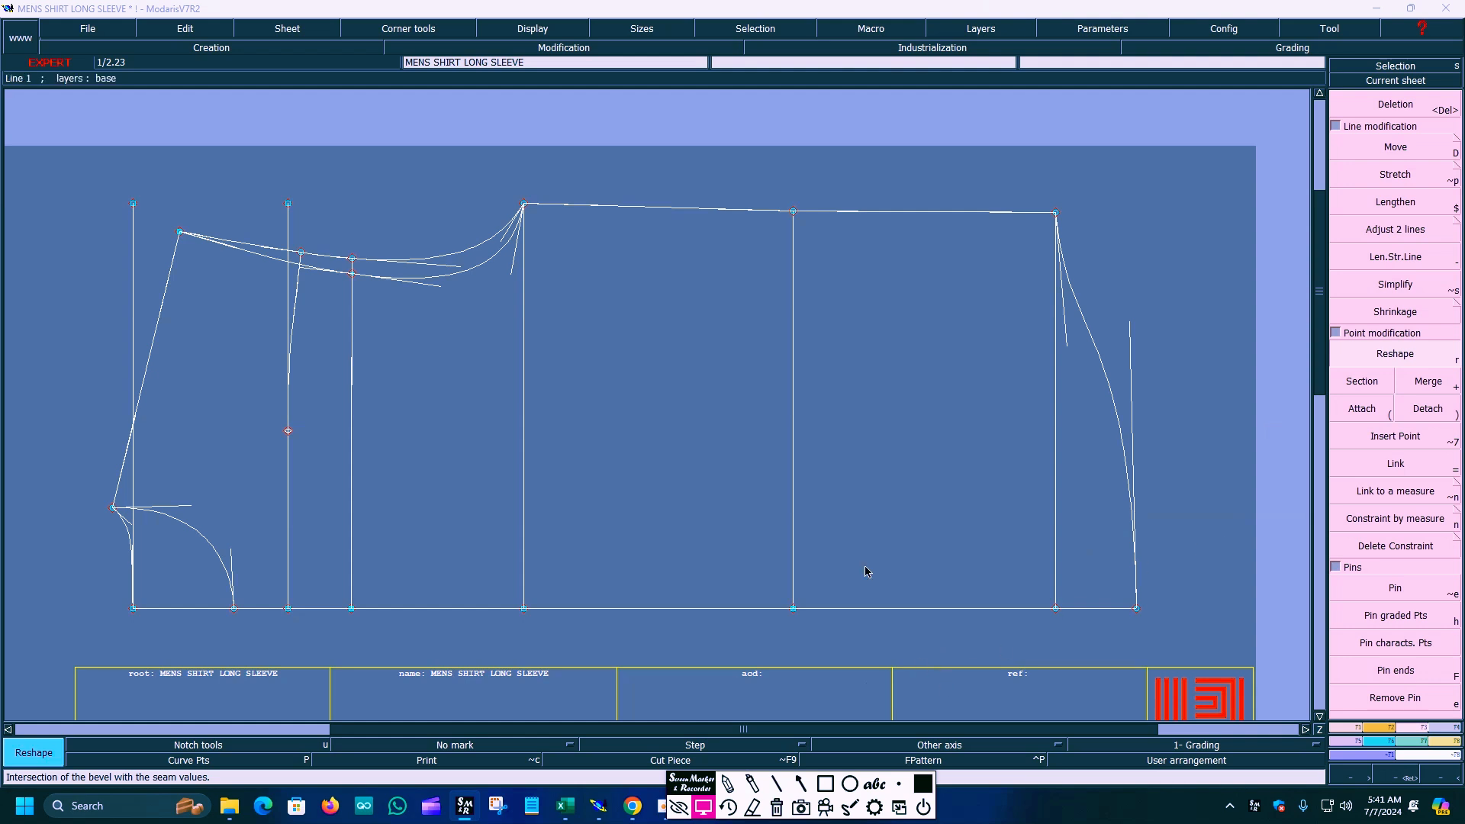
pyautogui.click(800, 783)
pyautogui.moveTo(863, 689); pyautogui.dragTo(1334, 729)
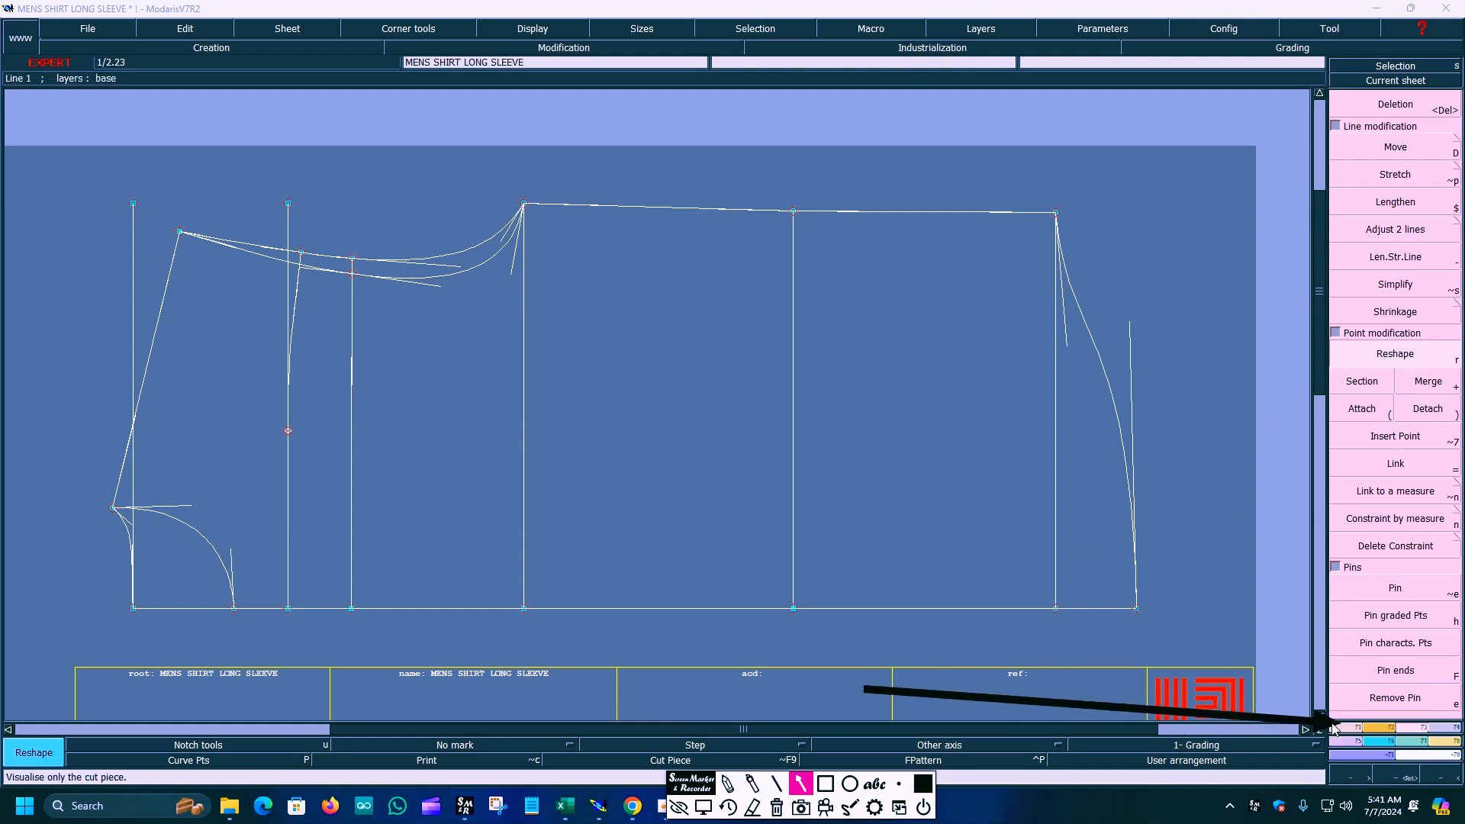
pyautogui.click(704, 807)
pyautogui.click(1351, 728)
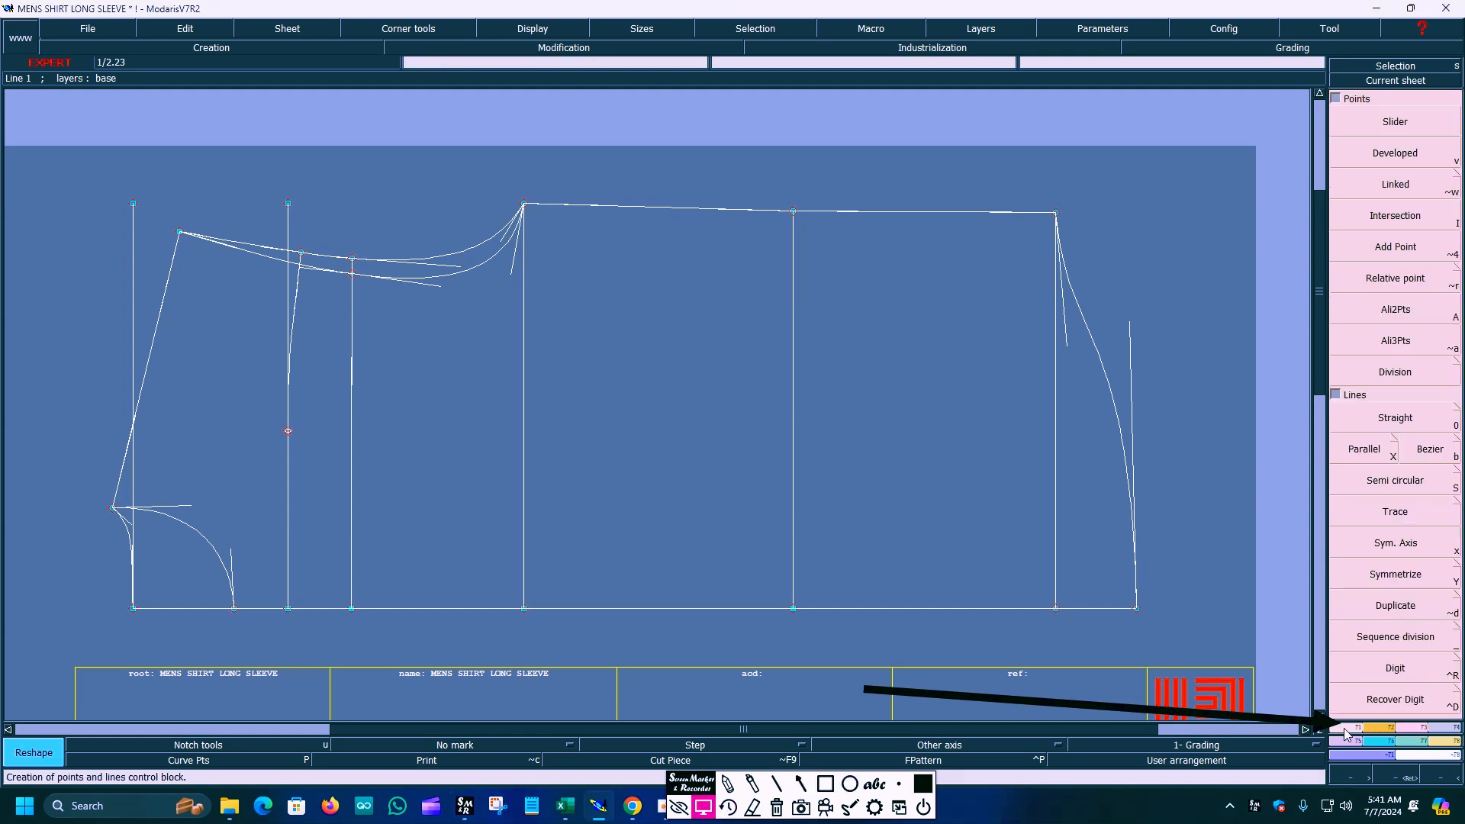
pyautogui.click(801, 783)
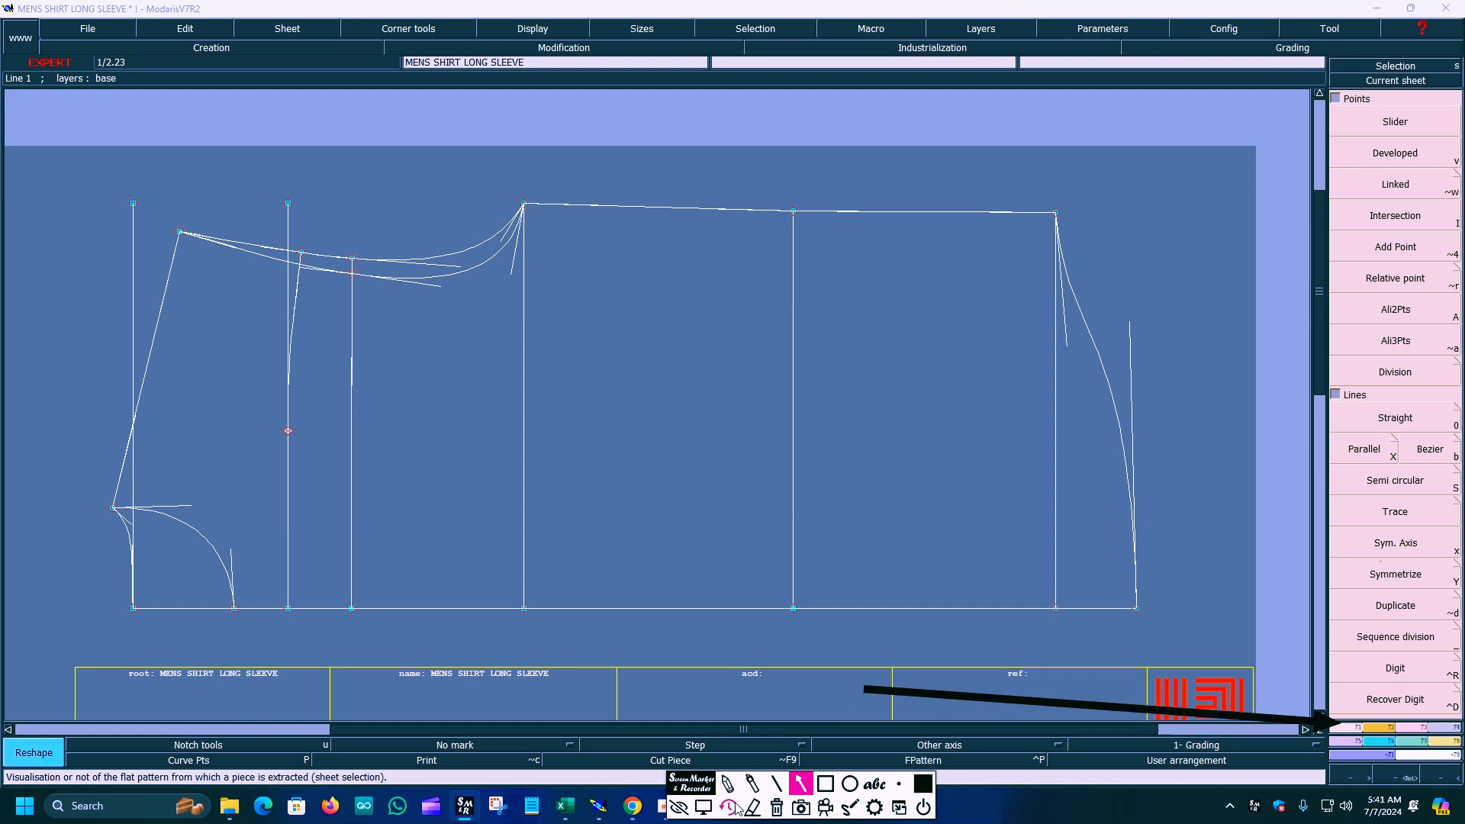
pyautogui.moveTo(868, 691)
pyautogui.mouseDown()
pyautogui.moveTo(1017, 597)
pyautogui.moveTo(1371, 199)
pyautogui.moveTo(1337, 123)
pyautogui.moveTo(1368, 231)
pyautogui.moveTo(1355, 229)
pyautogui.mouseUp()
pyautogui.click(703, 806)
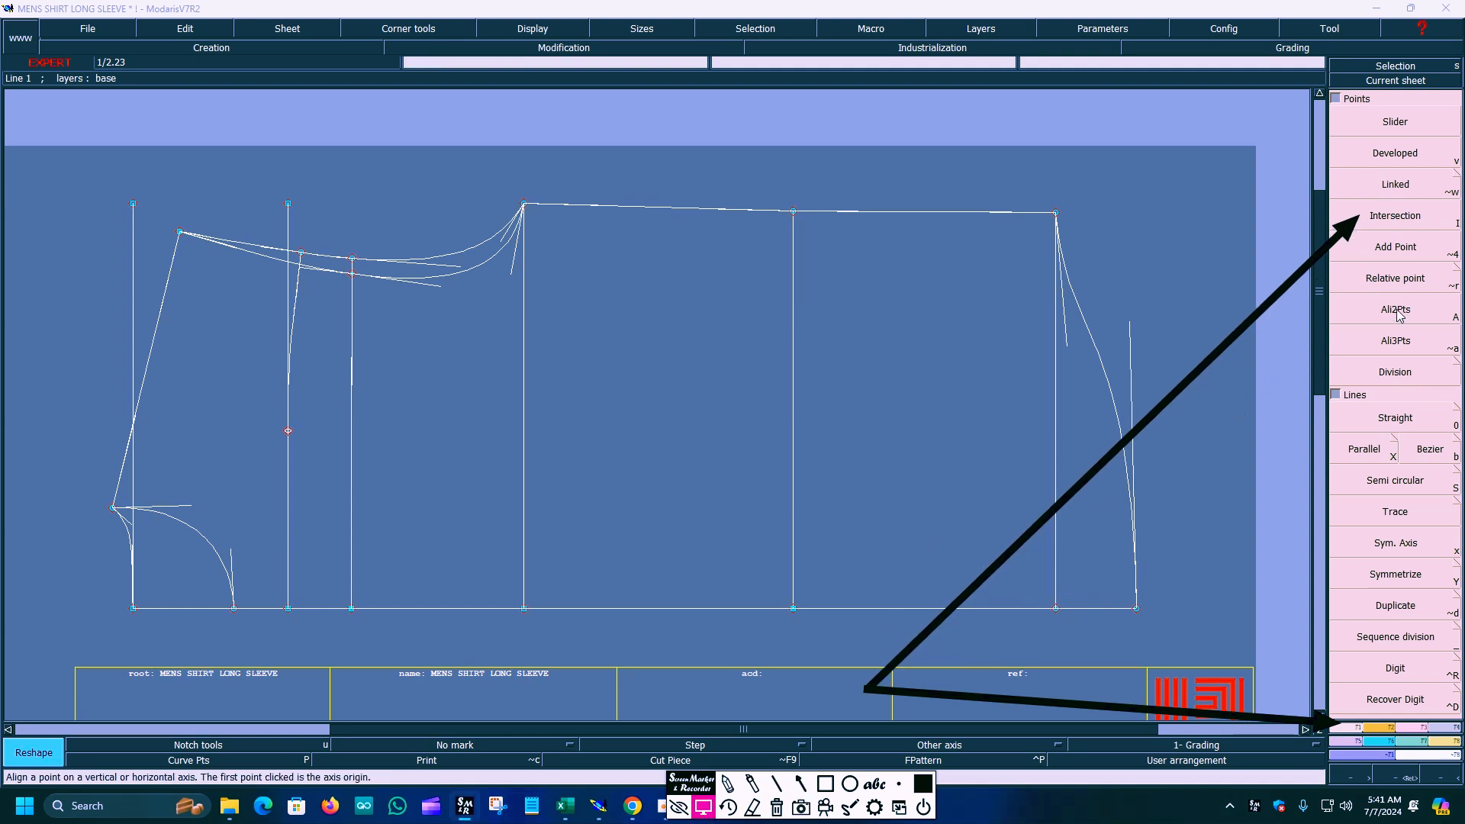
pyautogui.click(1395, 215)
pyautogui.click(283, 252)
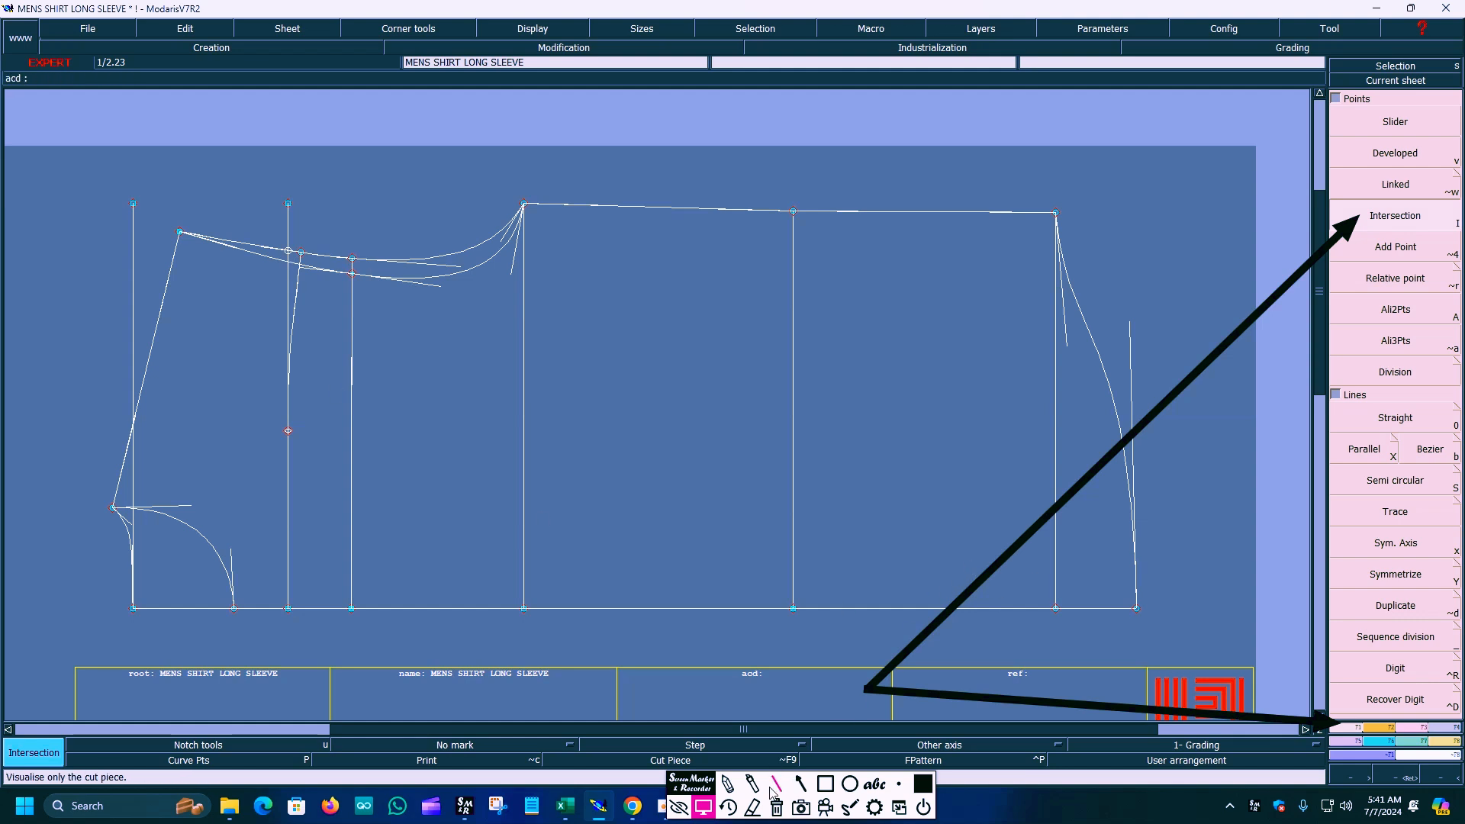
# Insert a curve point into the upper armhole curve at the intersection point on the second vertical line.
pyautogui.click(777, 810)
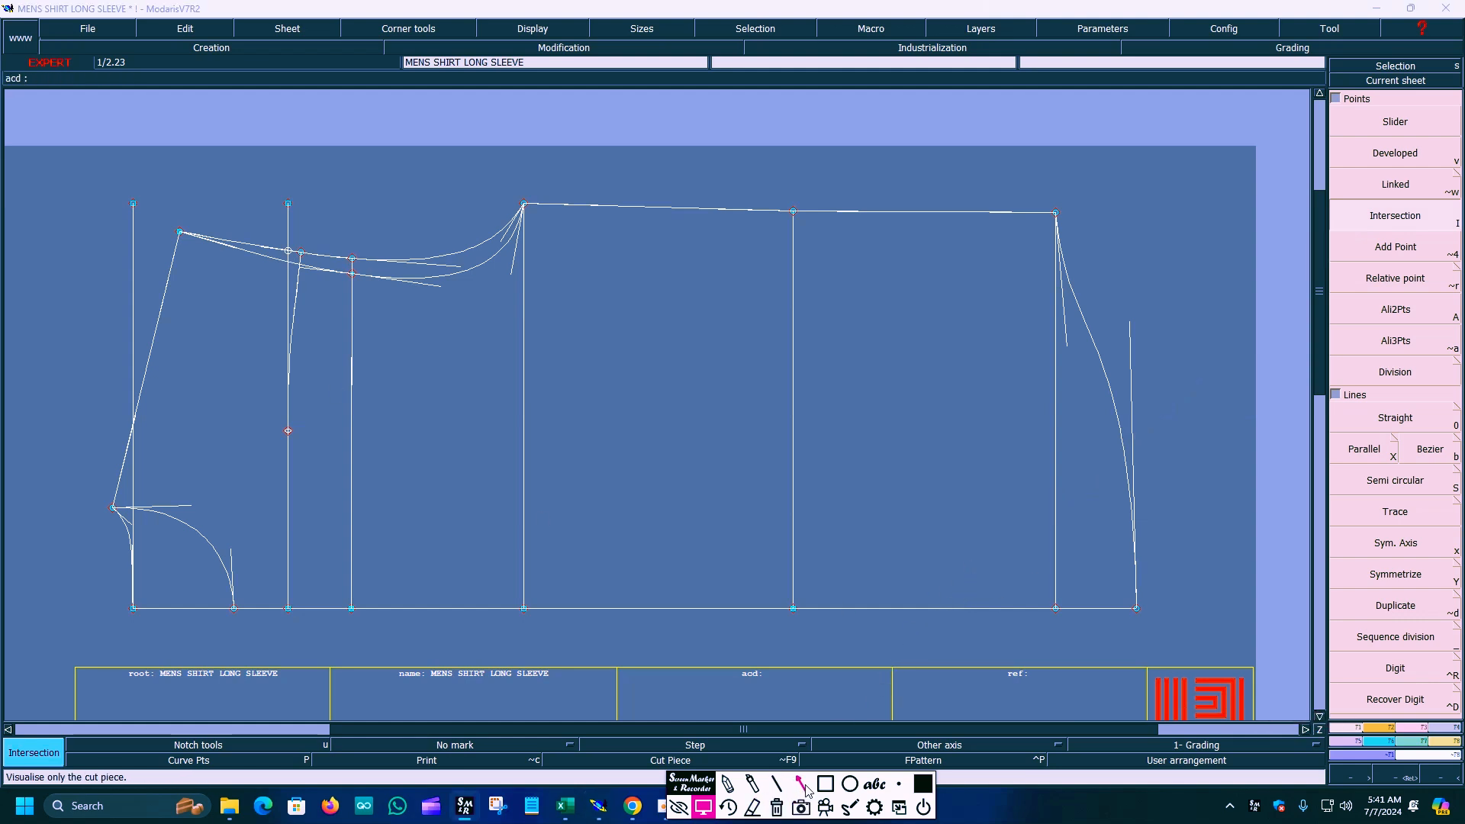
pyautogui.click(801, 784)
pyautogui.moveTo(862, 661); pyautogui.dragTo(1404, 731)
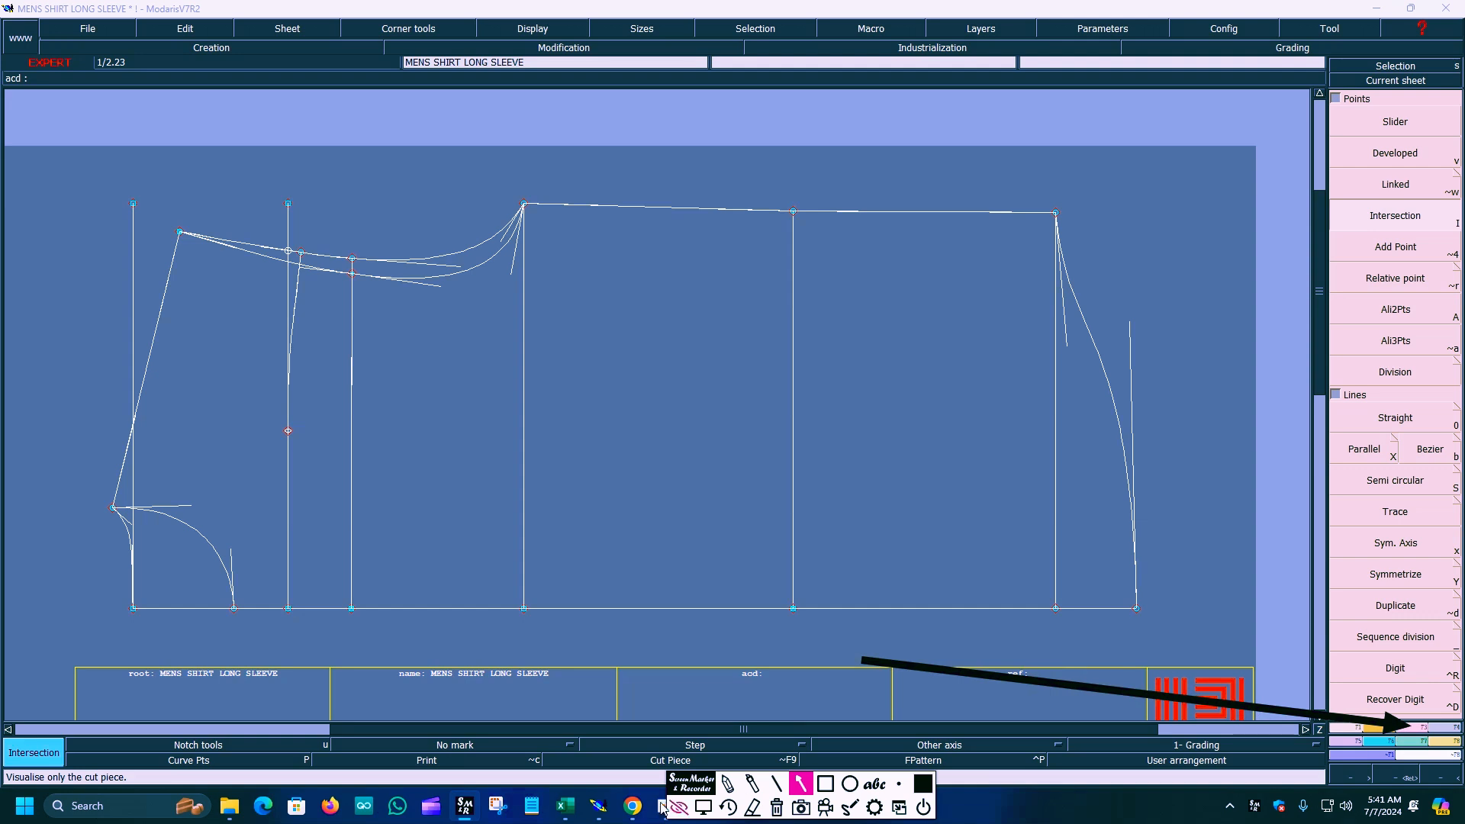
pyautogui.click(704, 807)
pyautogui.click(1454, 627)
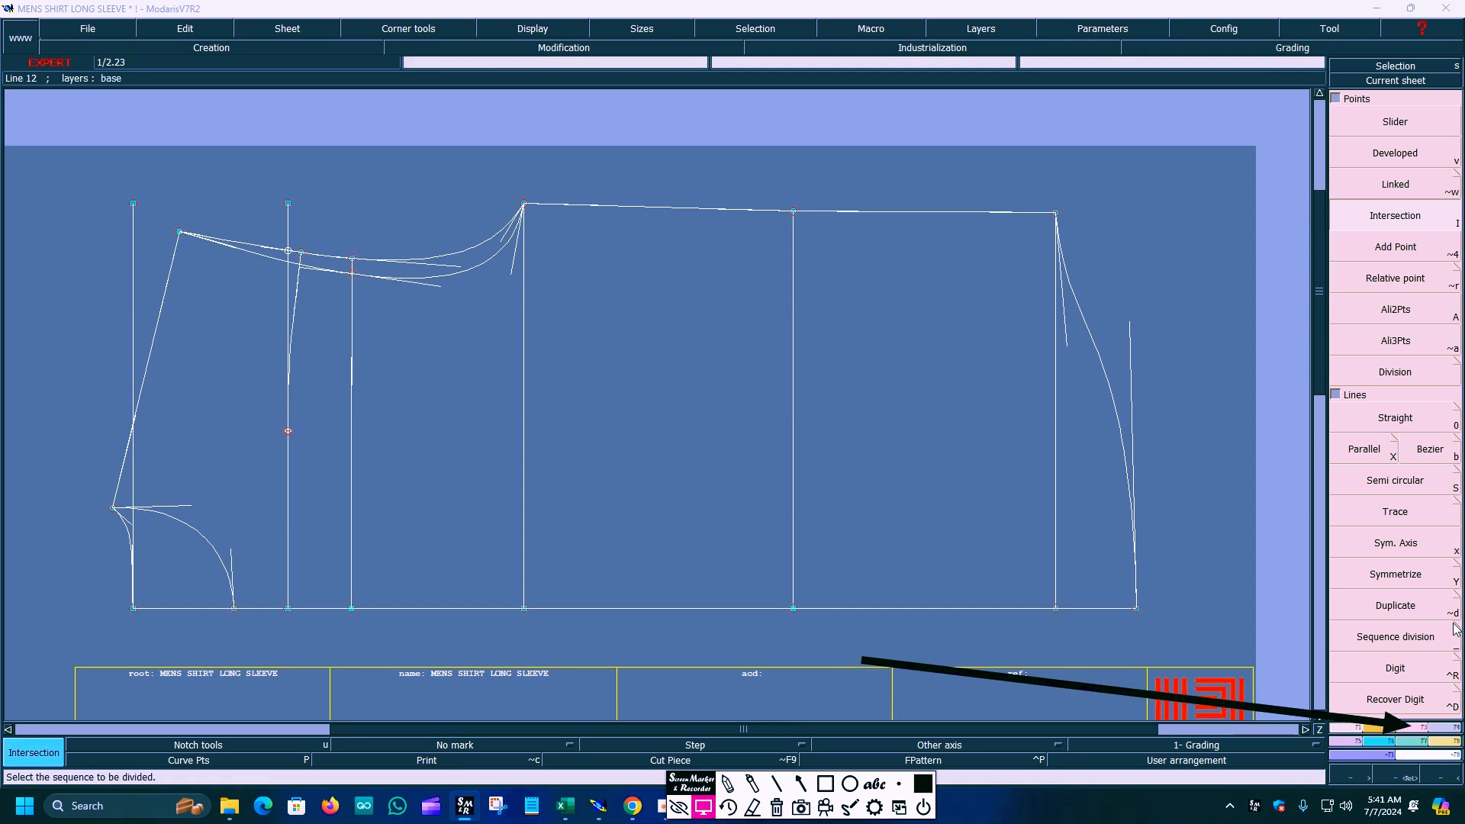
pyautogui.click(1421, 728)
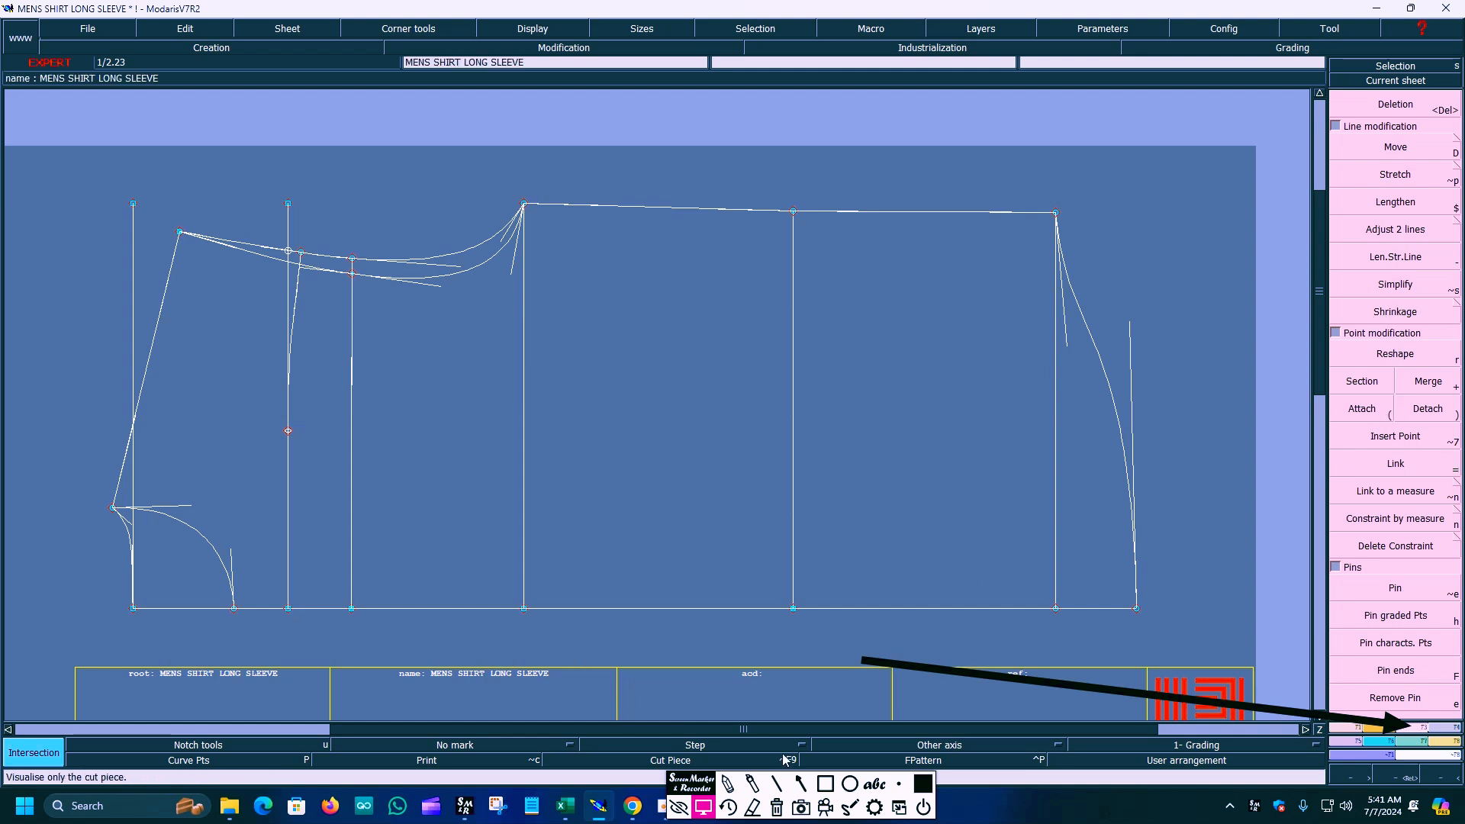
pyautogui.click(801, 783)
pyautogui.moveTo(864, 661)
pyautogui.mouseDown()
pyautogui.moveTo(1114, 534)
pyautogui.moveTo(1366, 450)
pyautogui.mouseUp()
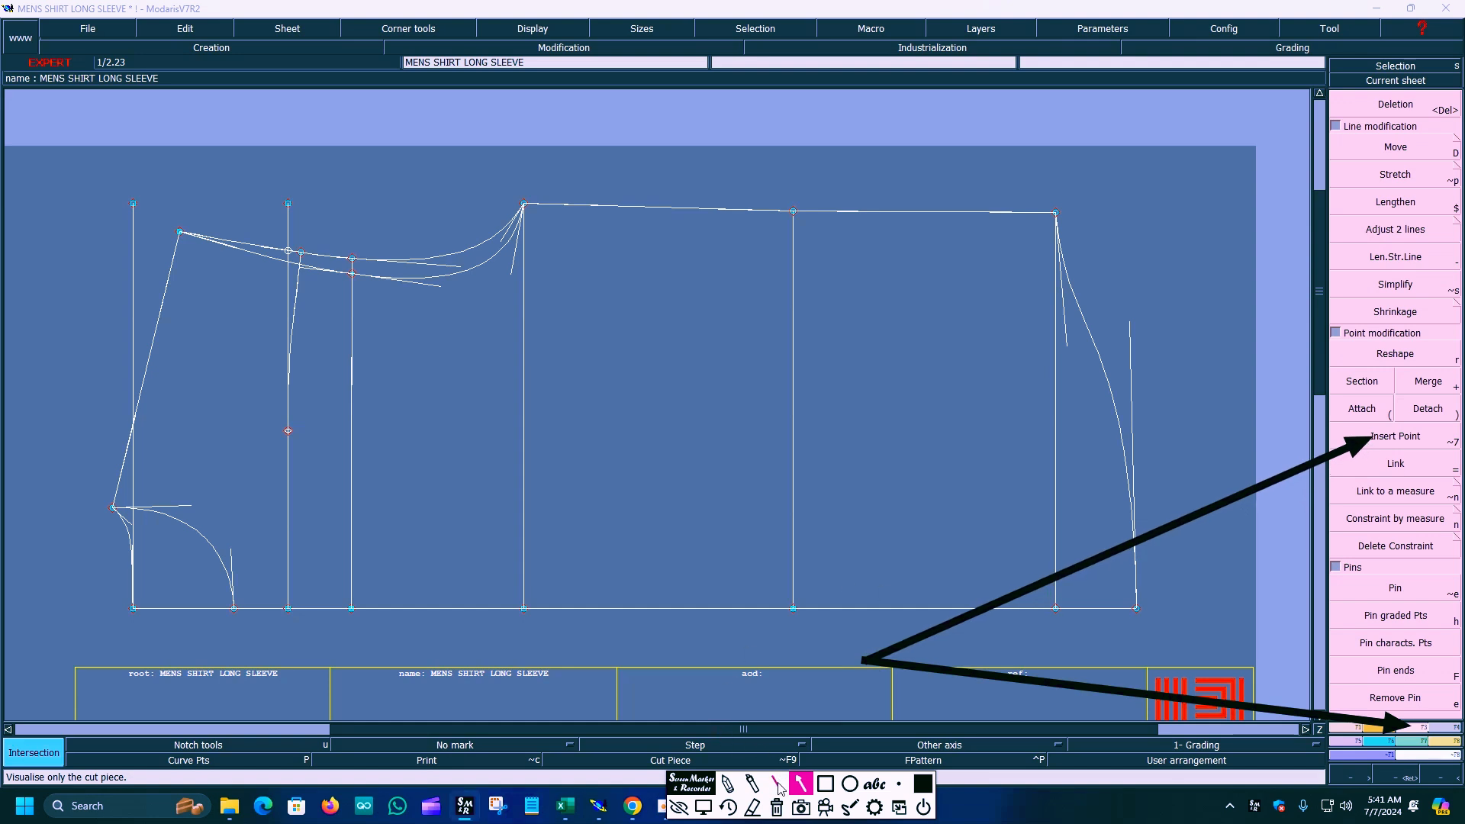
pyautogui.click(704, 807)
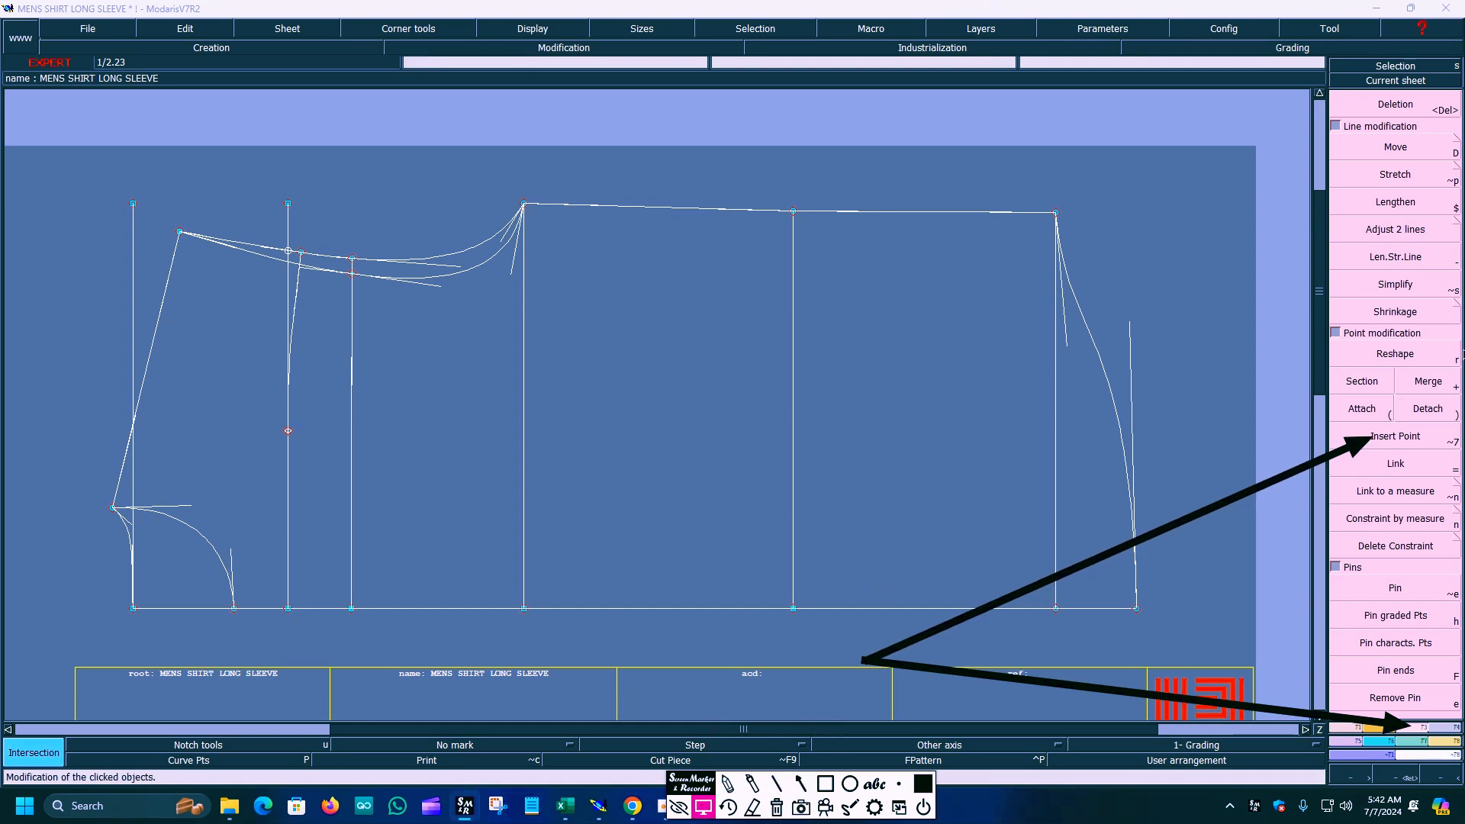
pyautogui.click(1395, 436)
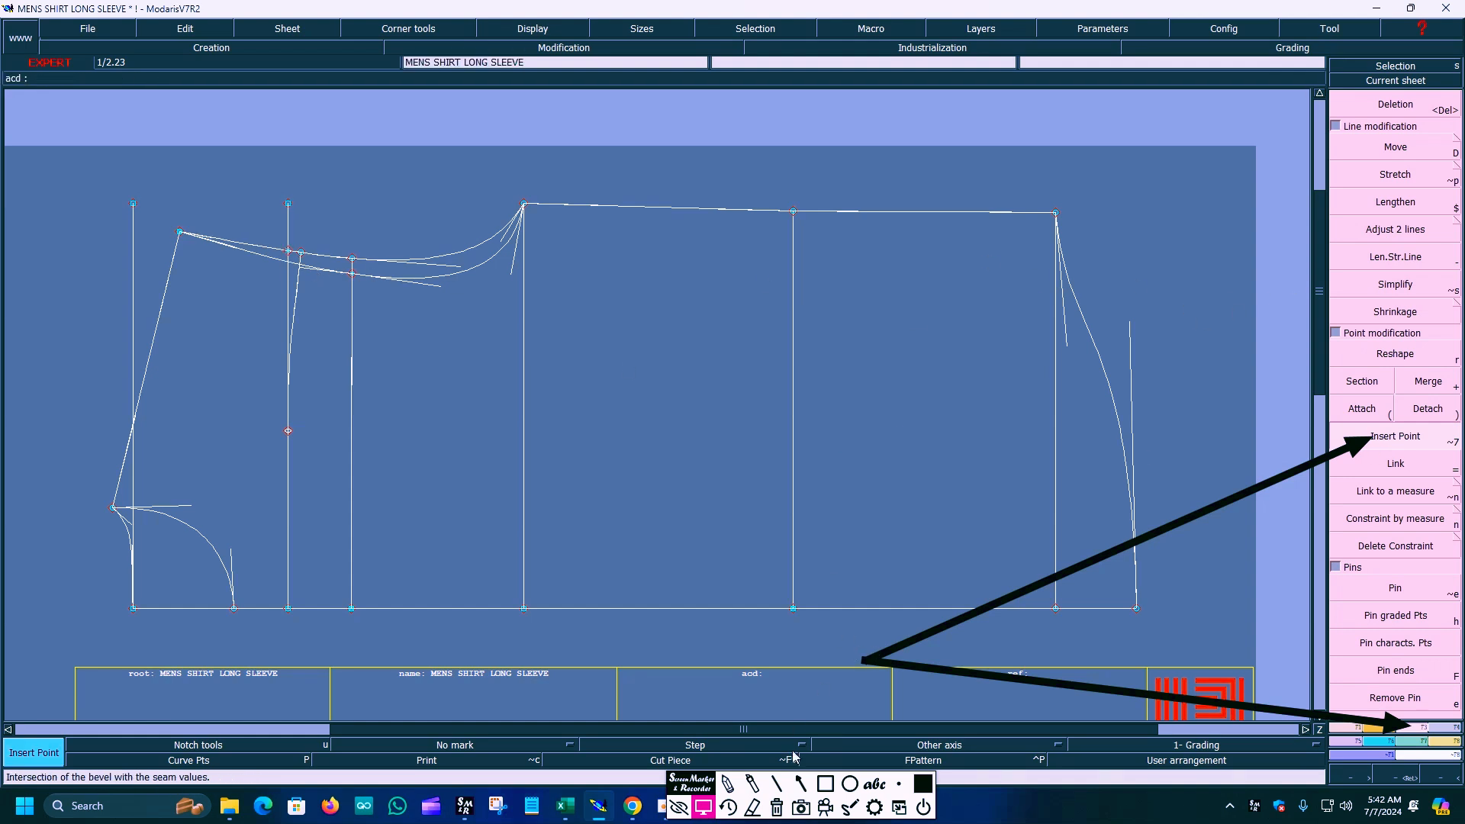
# Try to delete the part of the second vertical line that extends above the upper armhole curve.
pyautogui.click(801, 784)
pyautogui.moveTo(870, 660)
pyautogui.mouseDown()
pyautogui.moveTo(1331, 111)
pyautogui.moveTo(1369, 116)
pyautogui.mouseUp()
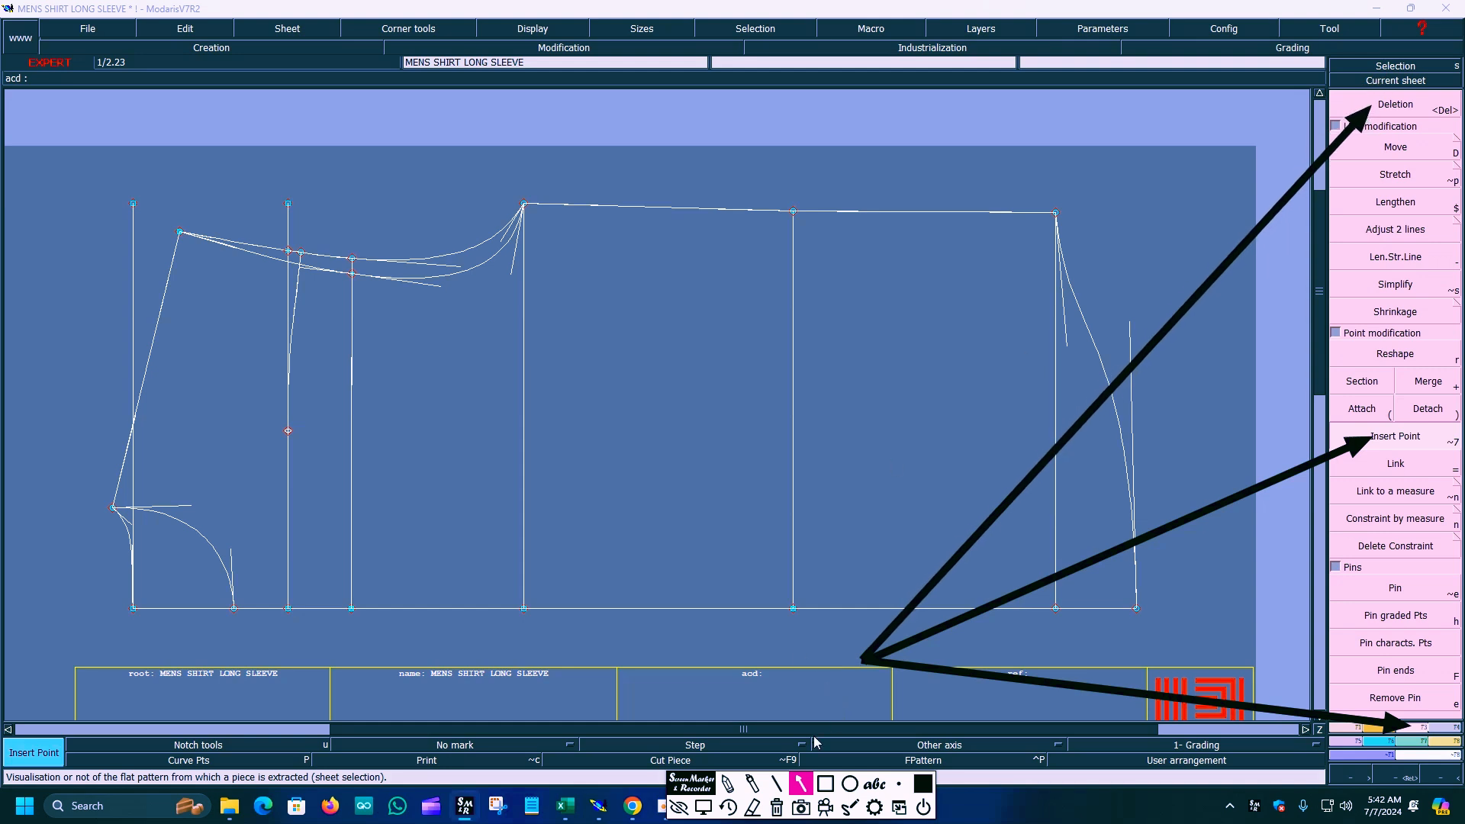
pyautogui.click(704, 808)
pyautogui.click(1393, 111)
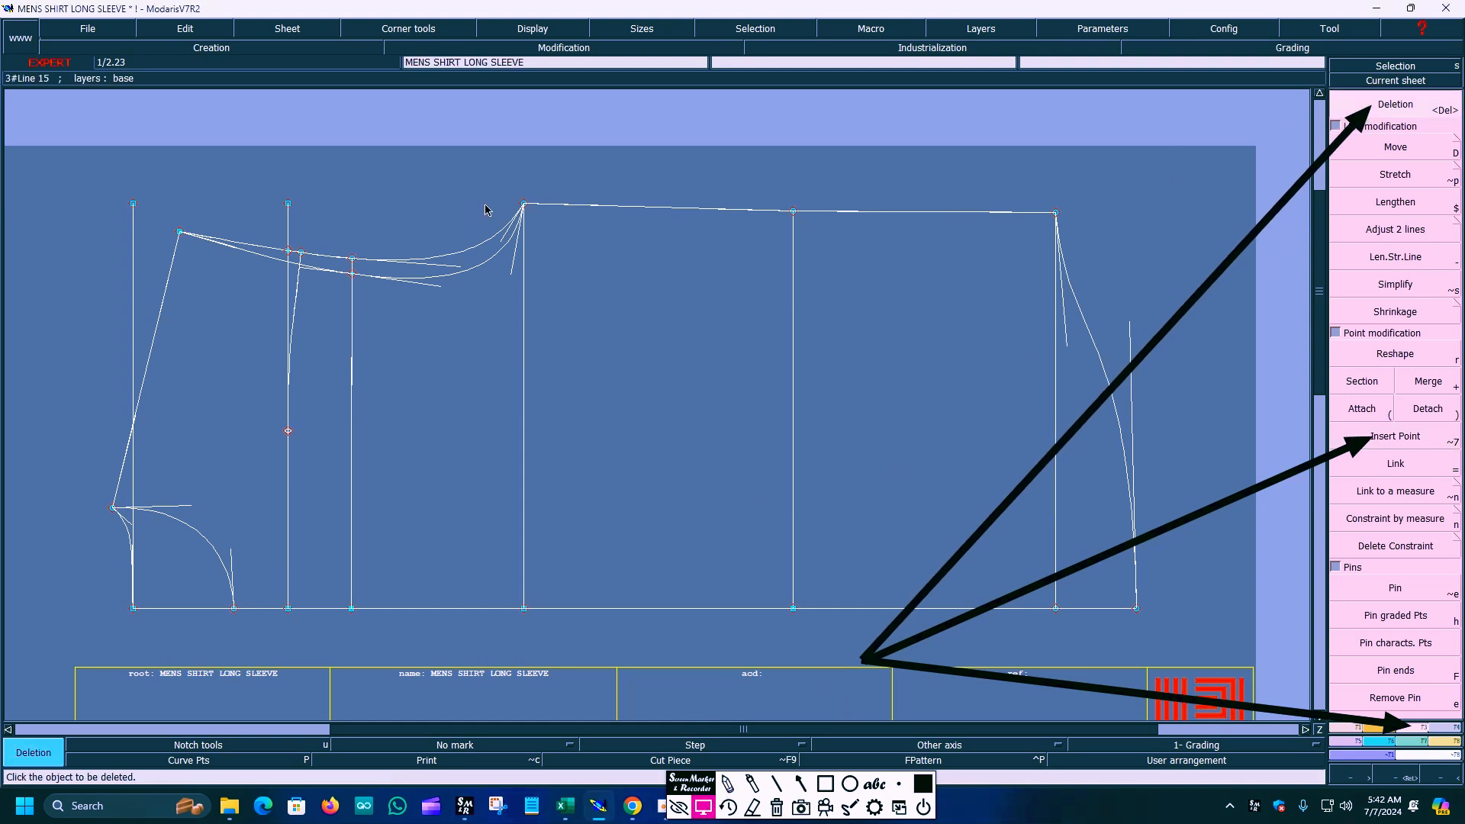
pyautogui.click(290, 211)
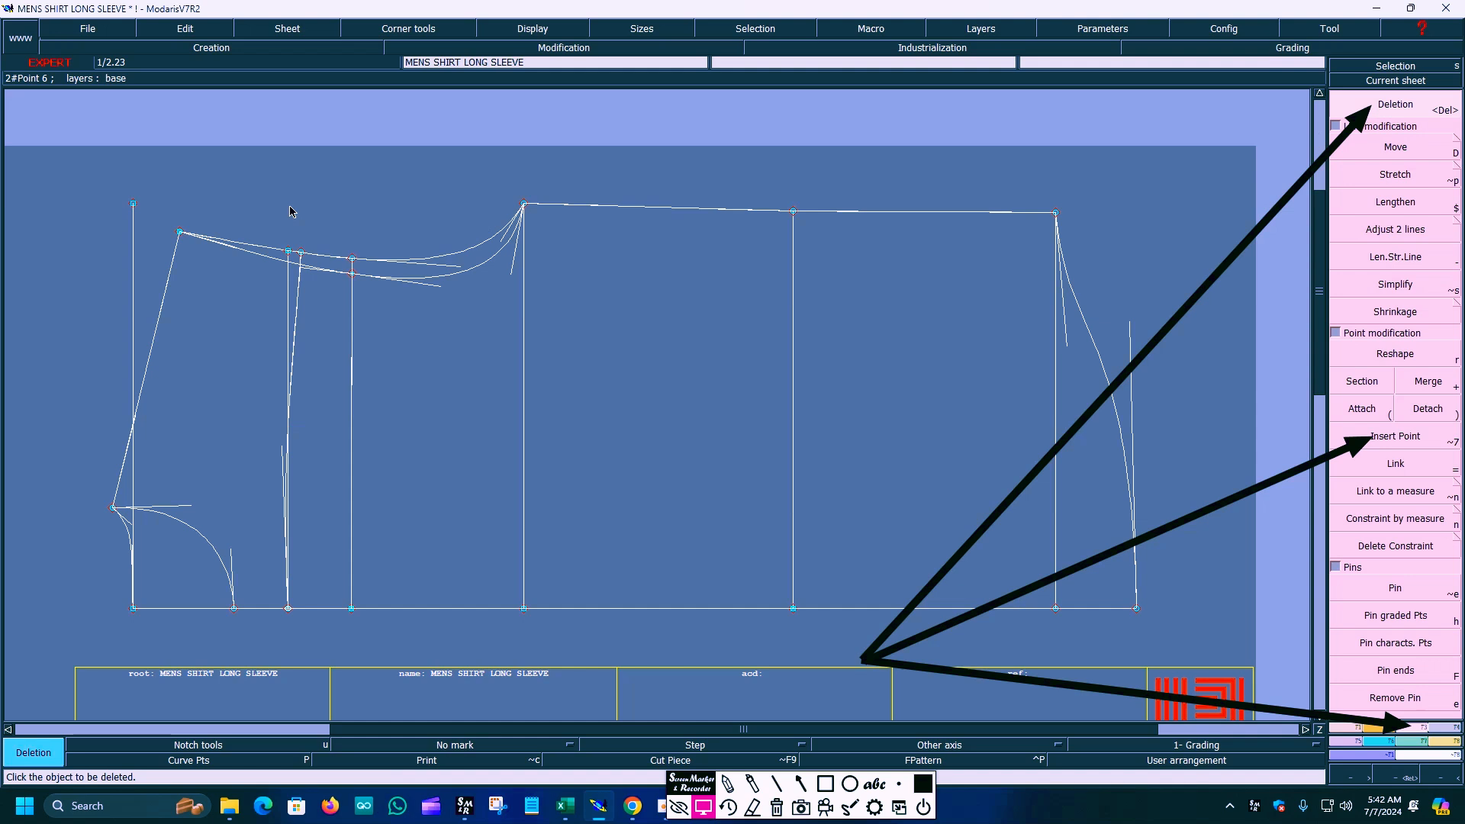
pyautogui.hotkey('ctrl', 'z')
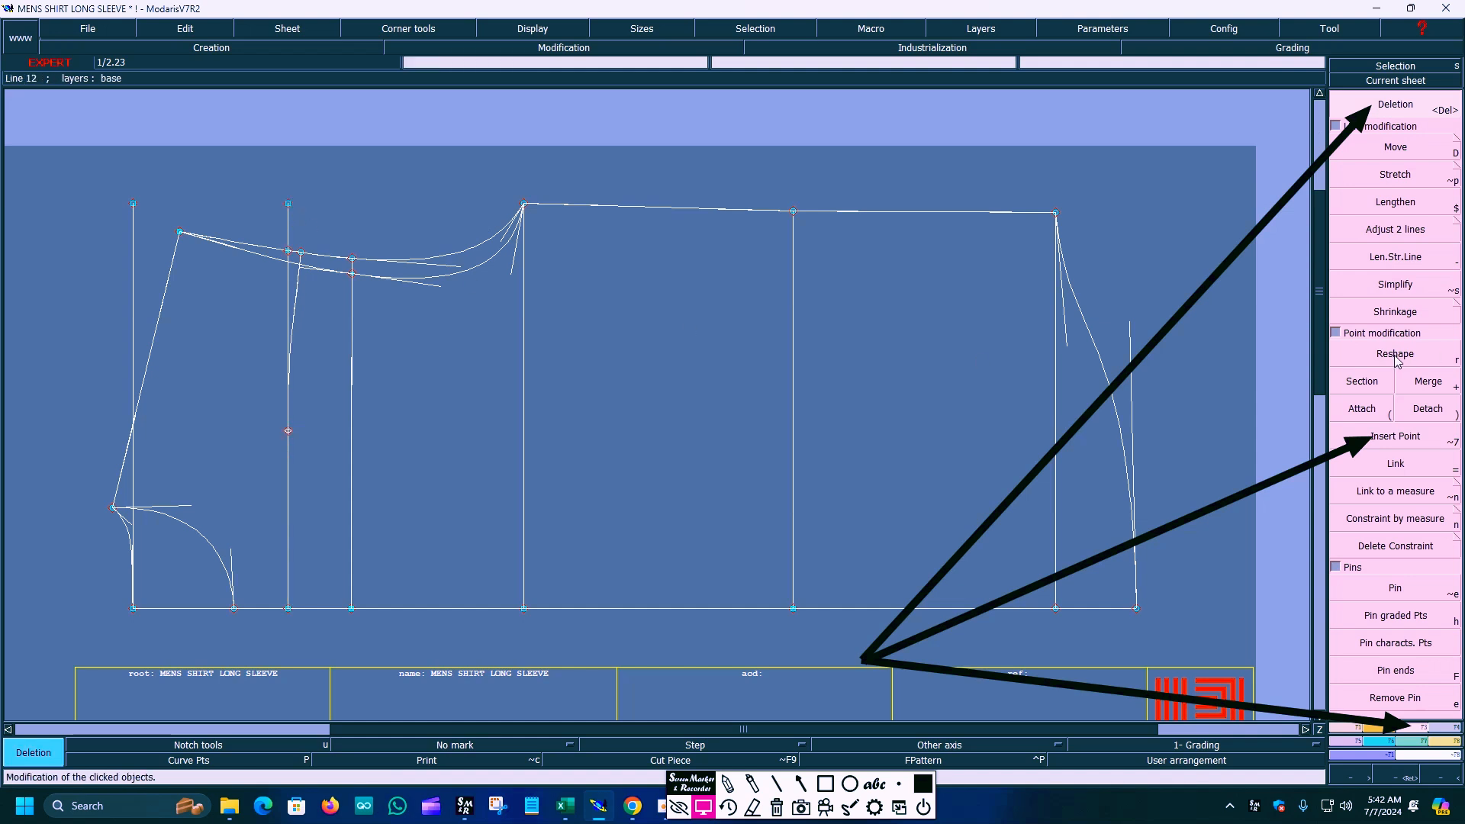
# Apply Adjust 2 lines to the second vertical line and the curved Bezier line that merges into it.
pyautogui.click(1391, 231)
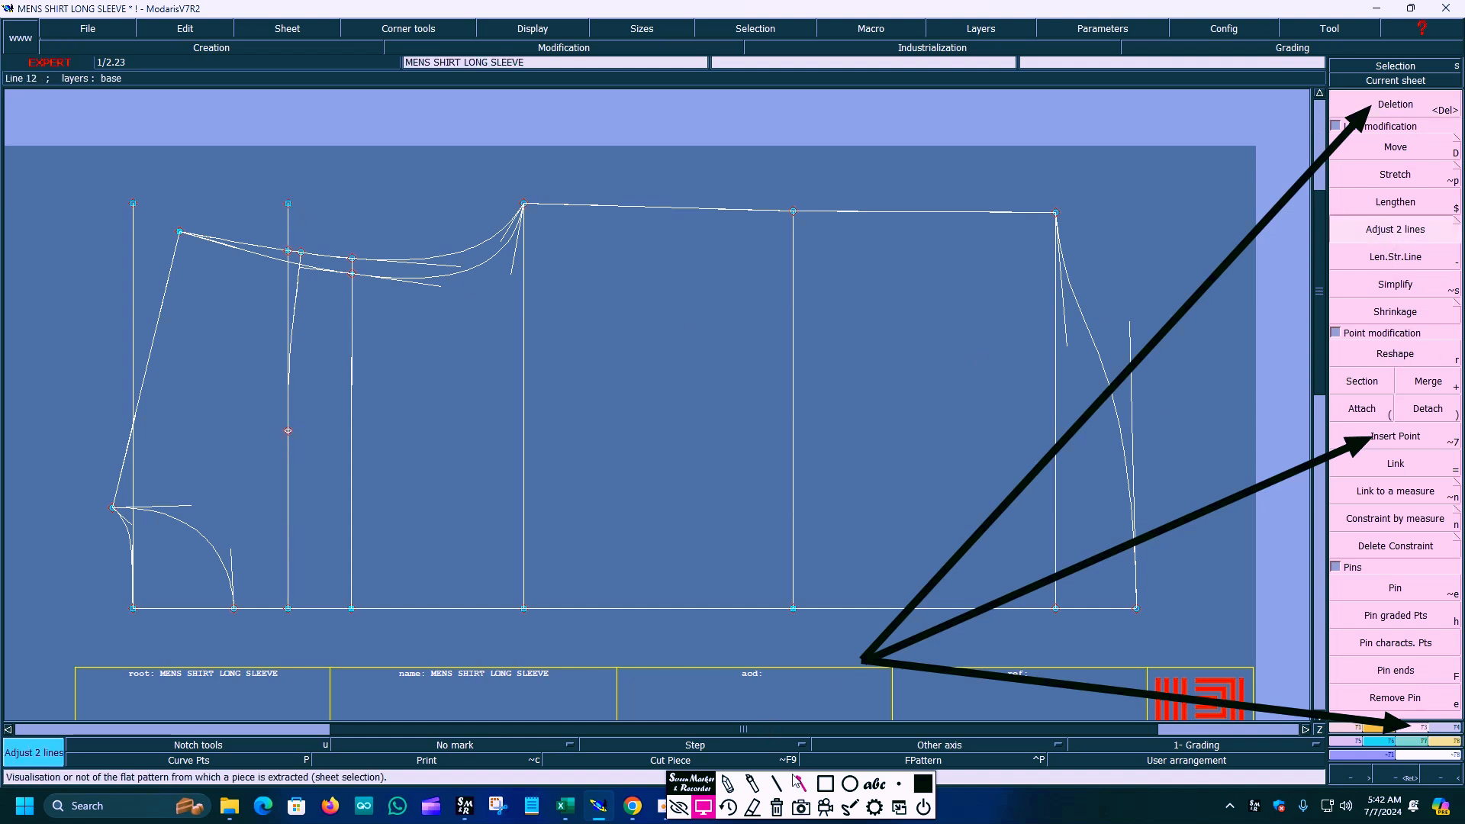
pyautogui.moveTo(865, 659); pyautogui.dragTo(1349, 244)
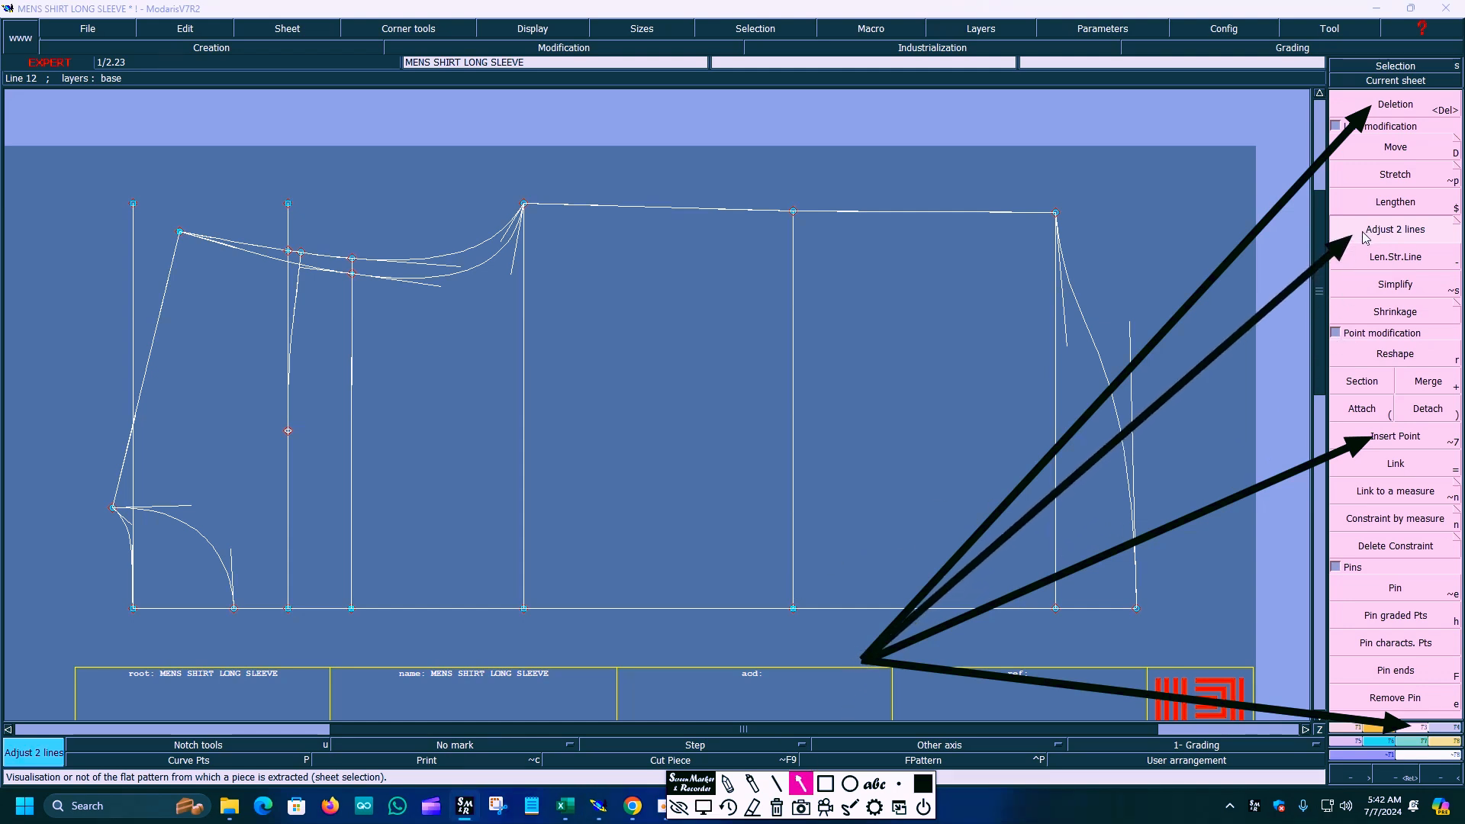
pyautogui.click(702, 807)
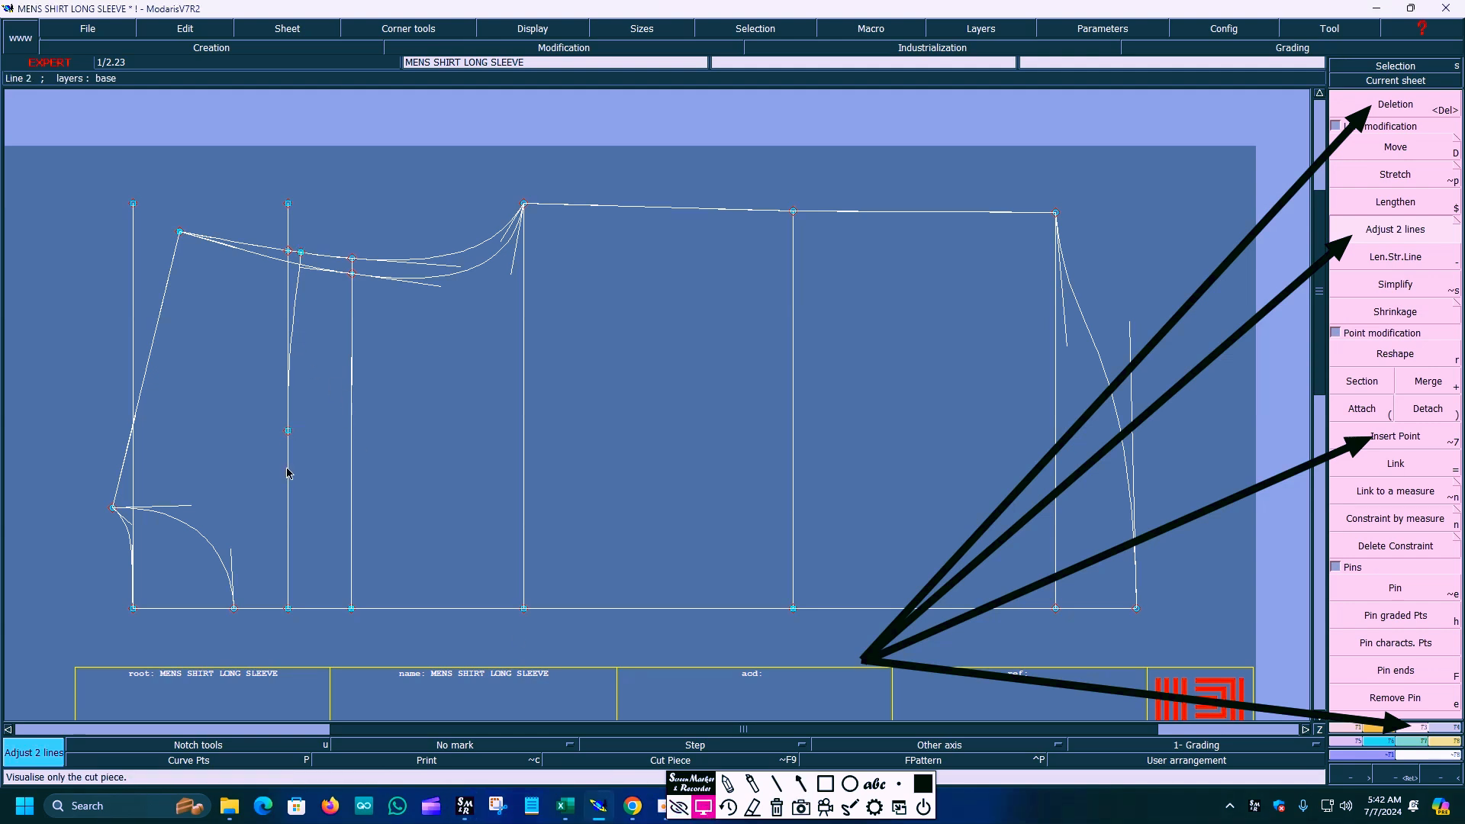
# Delete the second vertical line's excess above the armhole and the first vertical line at the neck, and hide the curve handles.
pyautogui.press('Delete')
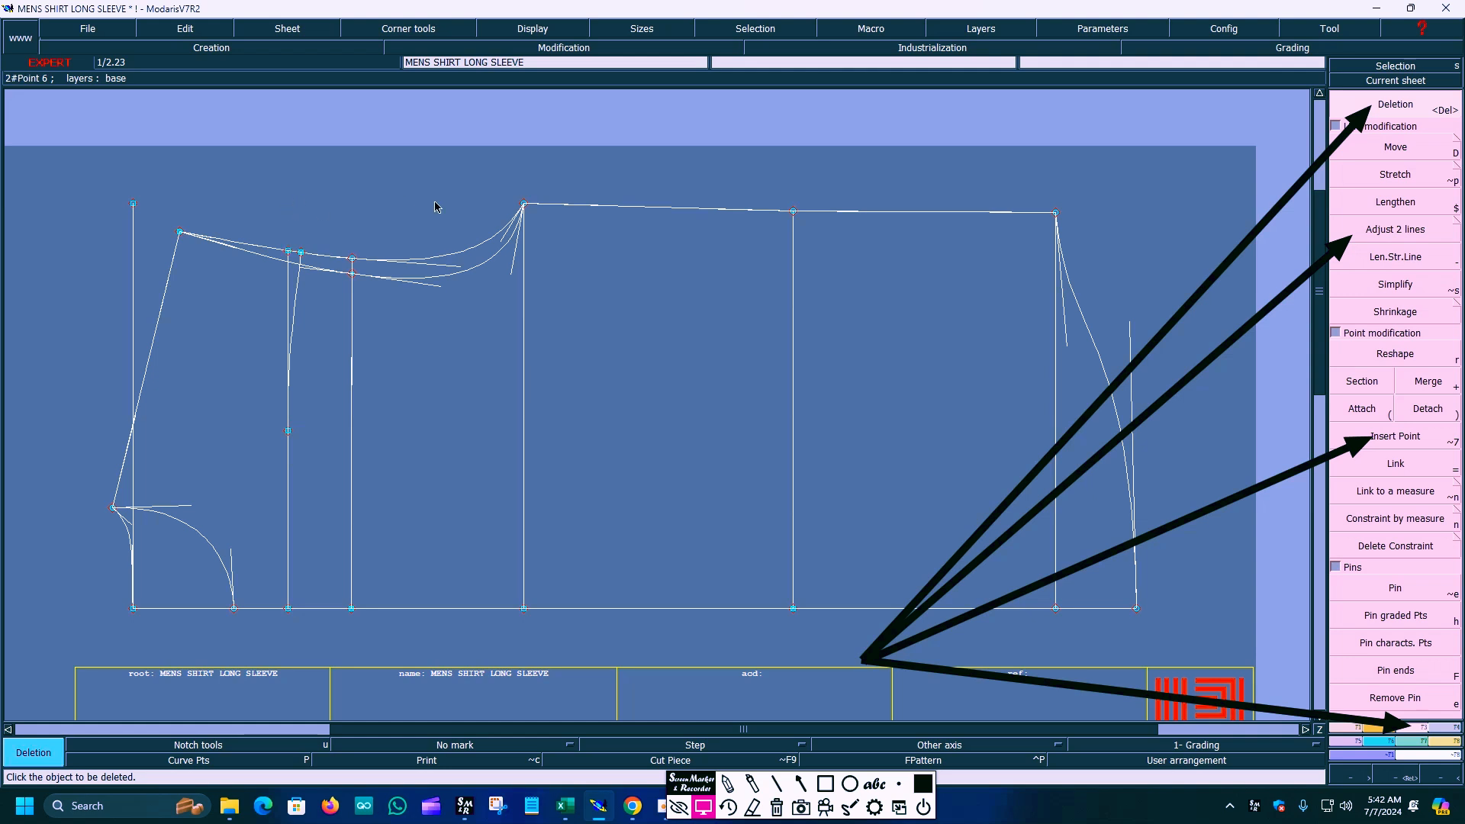
pyautogui.click(134, 313)
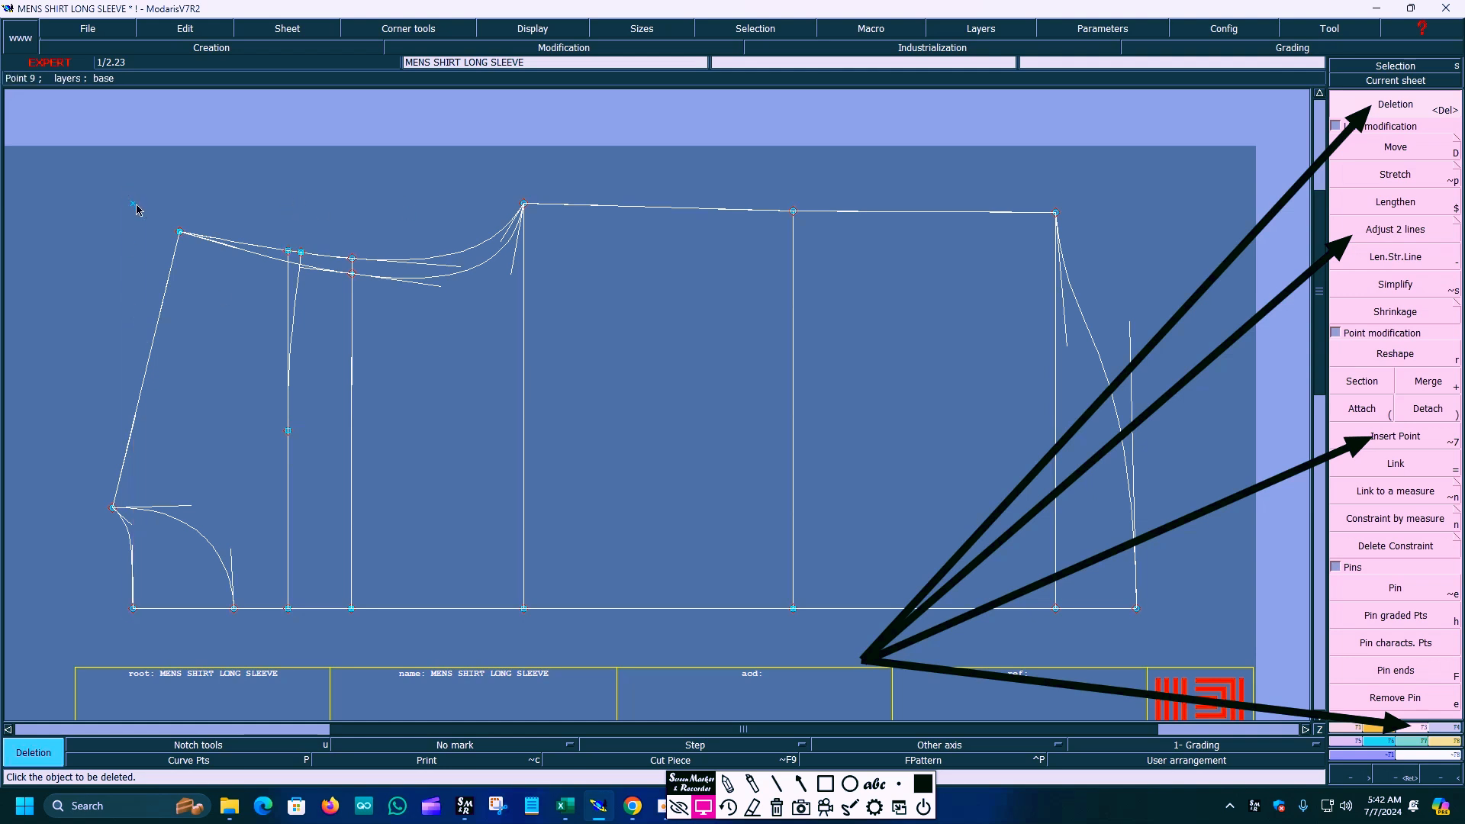
pyautogui.click(775, 807)
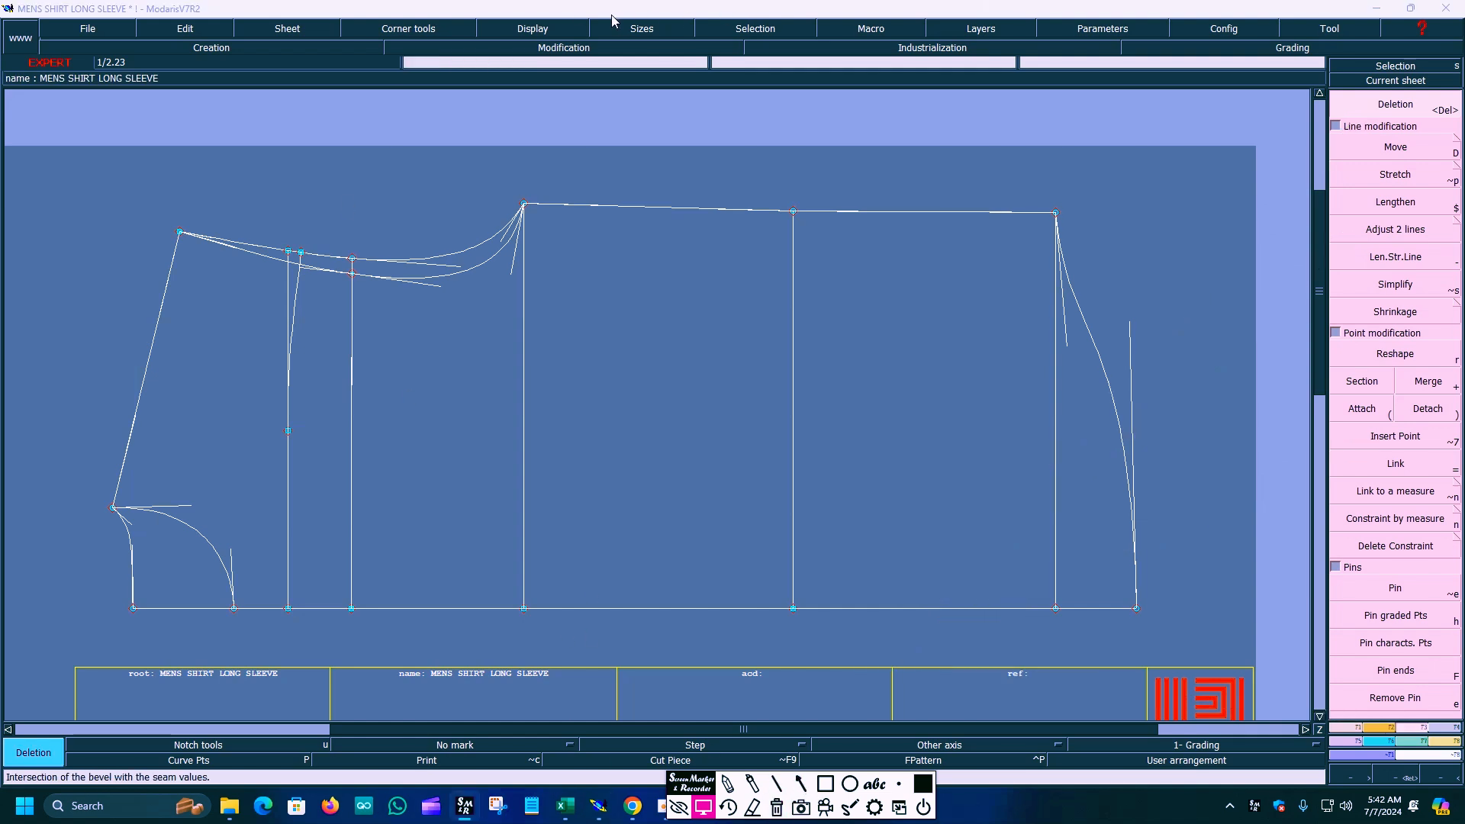
pyautogui.click(544, 28)
pyautogui.click(510, 322)
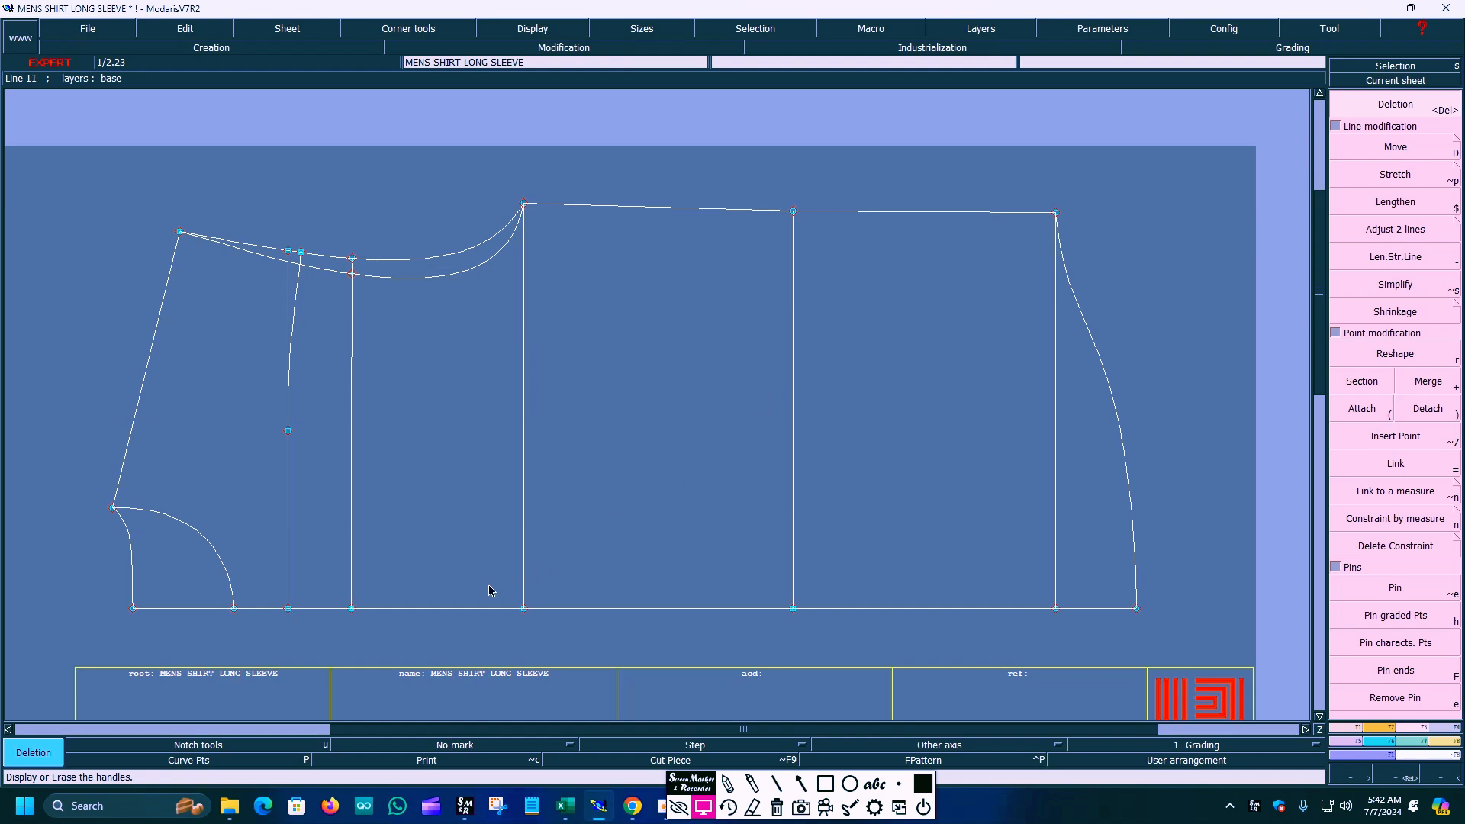
# Switch to the Mens long sleeve shirt workbook in Excel, examine the shoulder yoke area on the shirt picture, and return to Modaris.
pyautogui.click(563, 809)
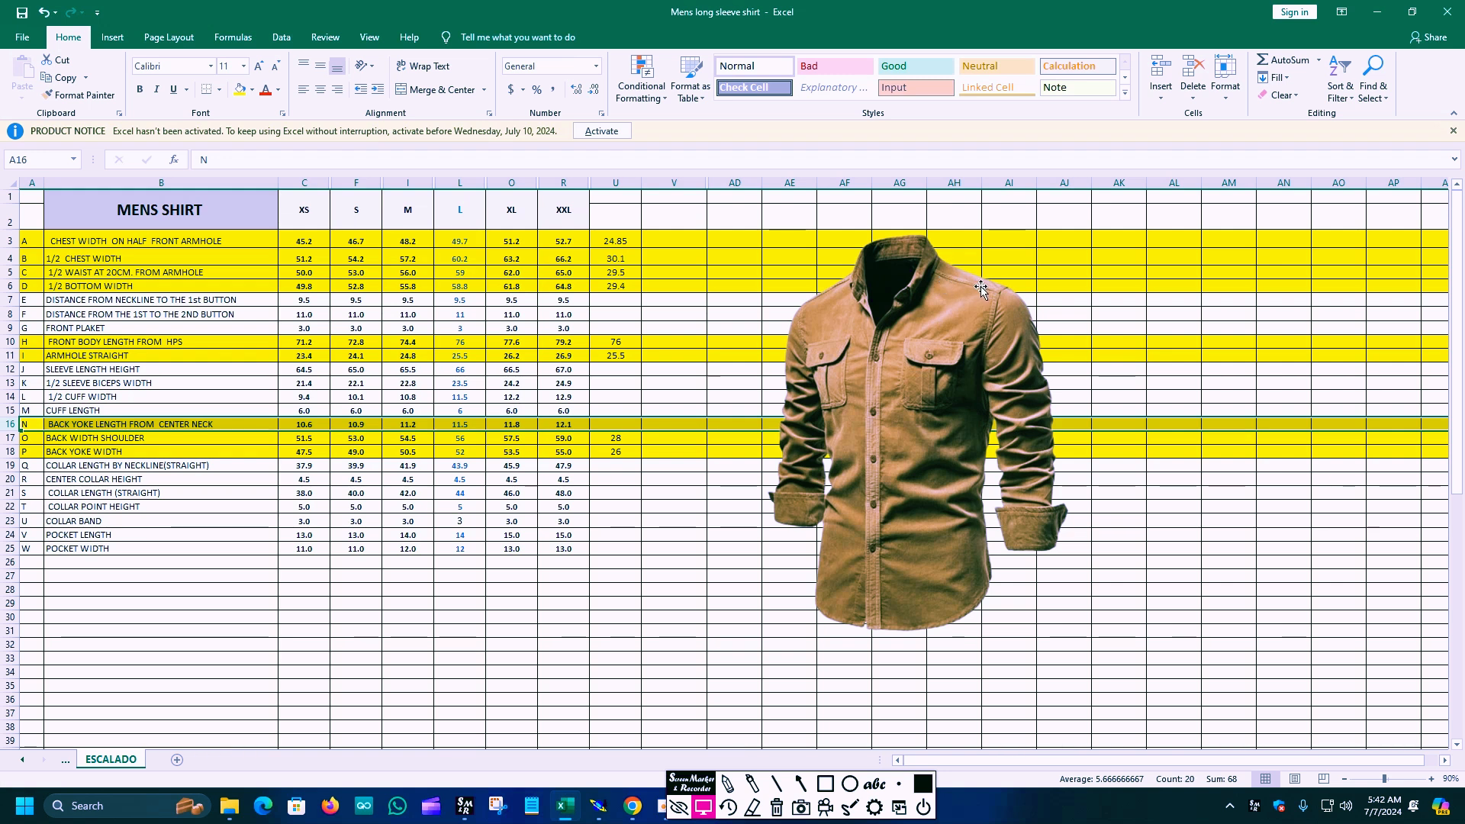
pyautogui.click(801, 786)
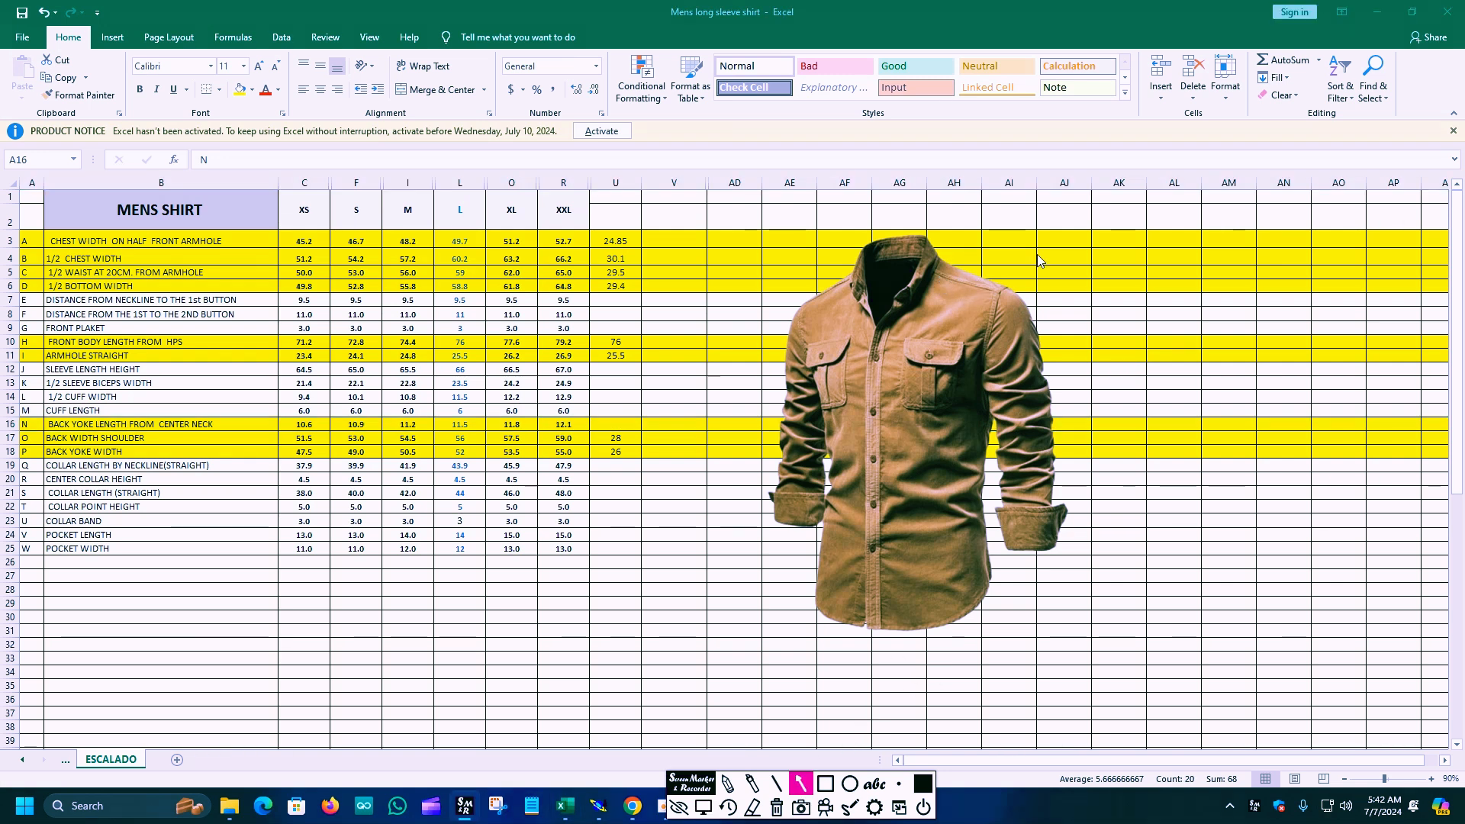
pyautogui.click(825, 783)
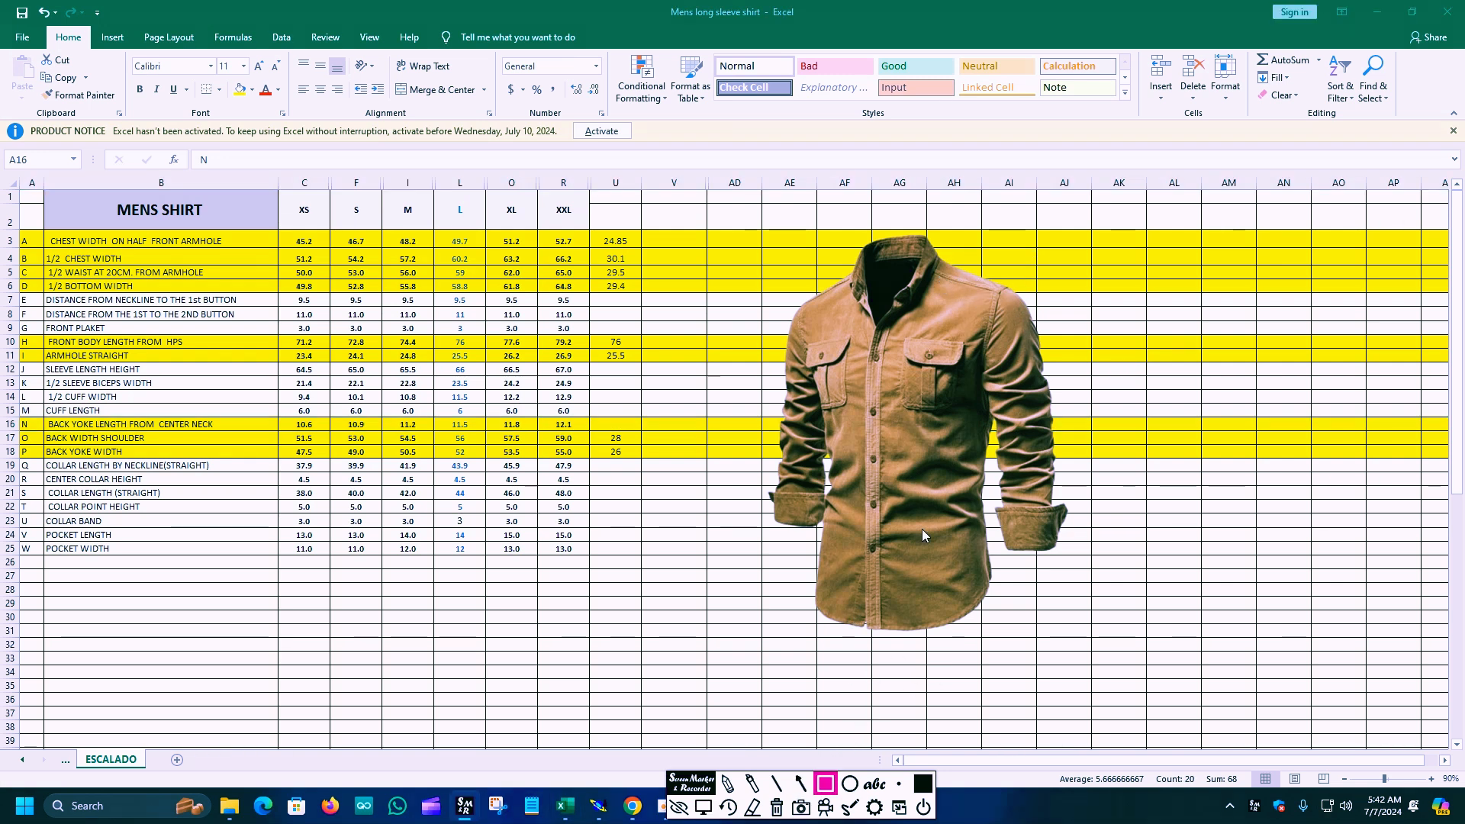
pyautogui.moveTo(934, 255); pyautogui.dragTo(1013, 296)
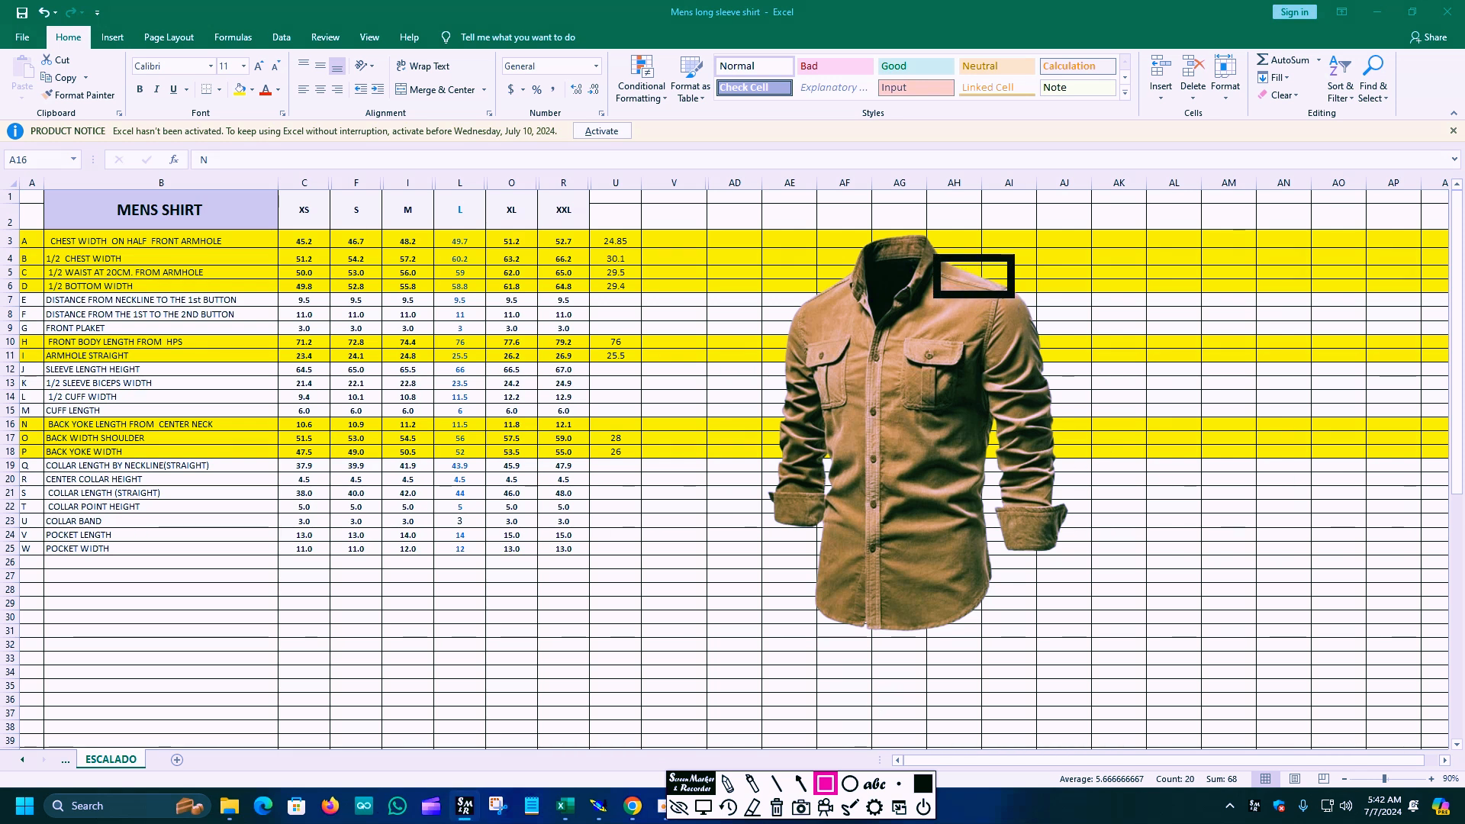
pyautogui.click(777, 806)
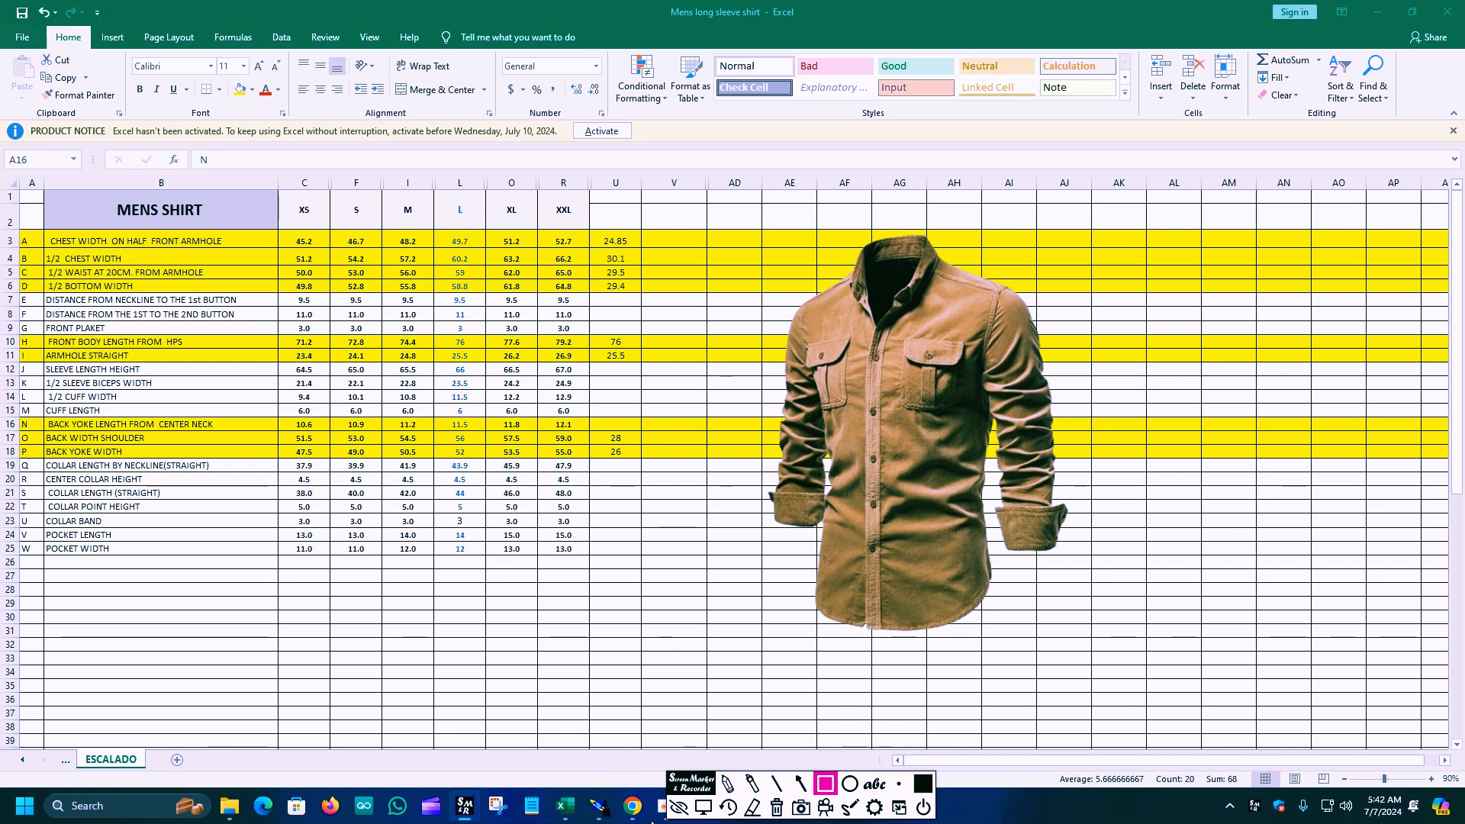
pyautogui.click(704, 806)
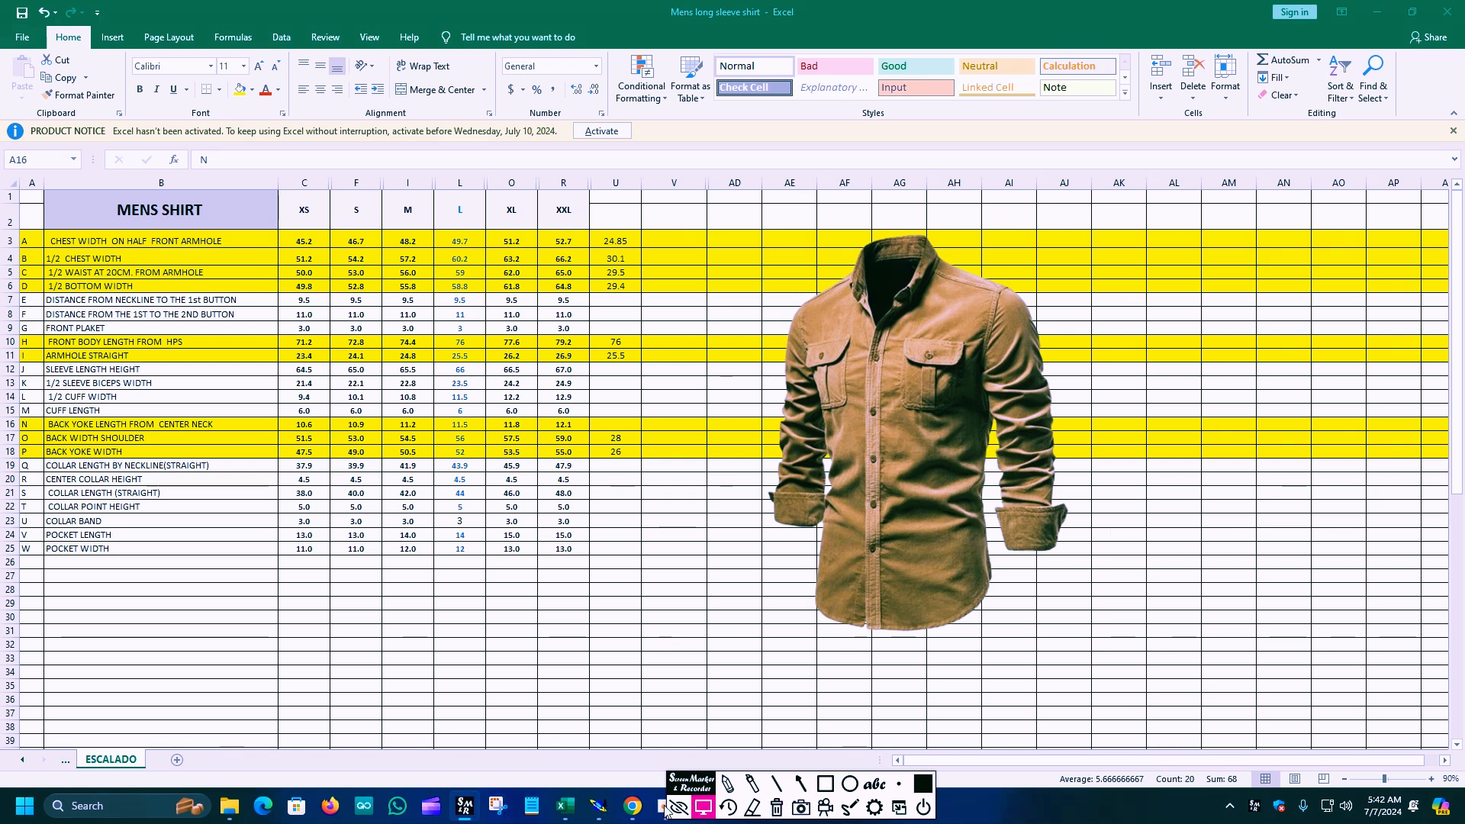
pyautogui.click(598, 809)
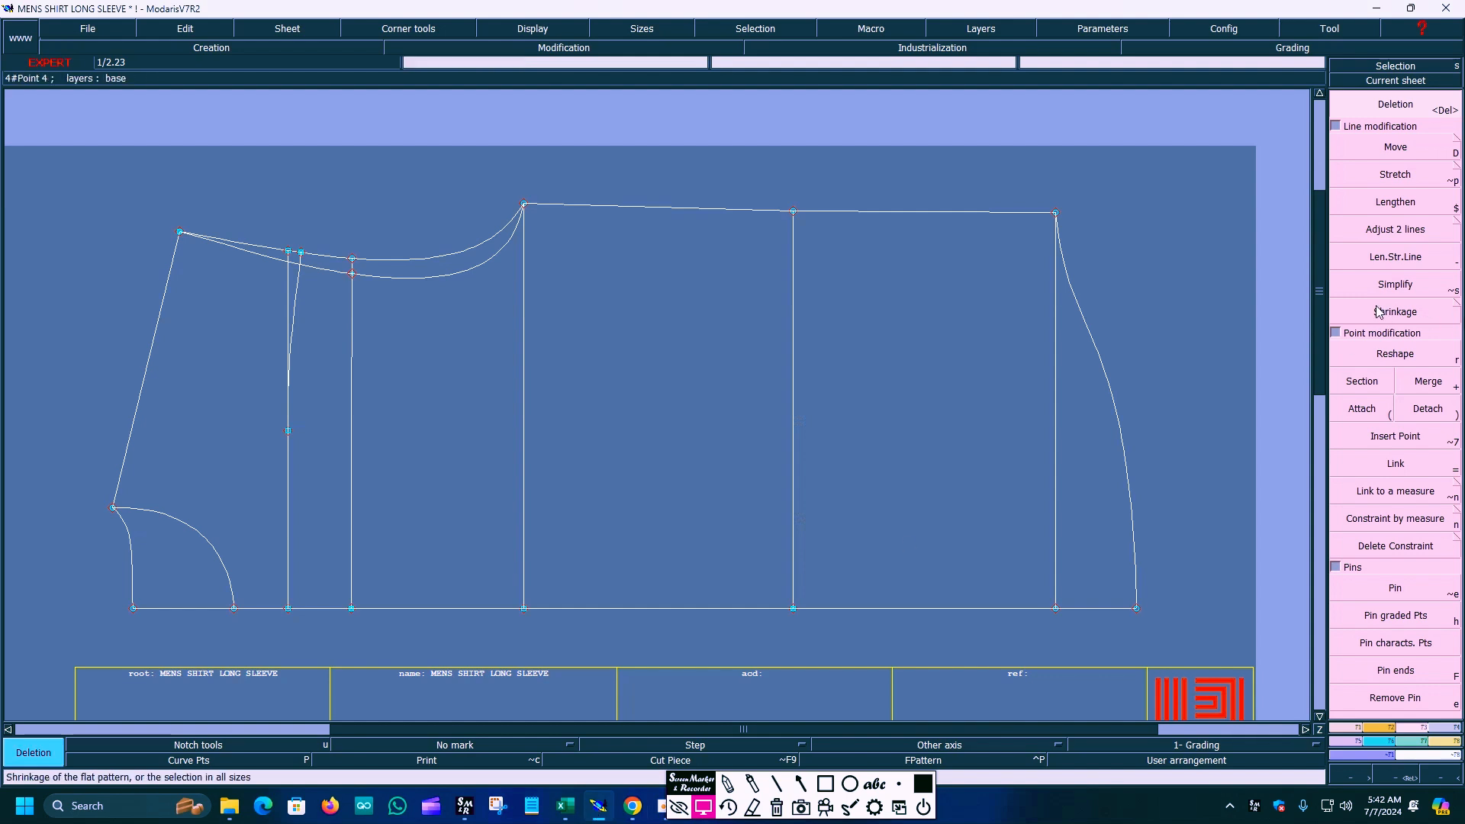
# Mark the creation tools and the Parallel tool with arrows and activate Parallel.
pyautogui.click(802, 785)
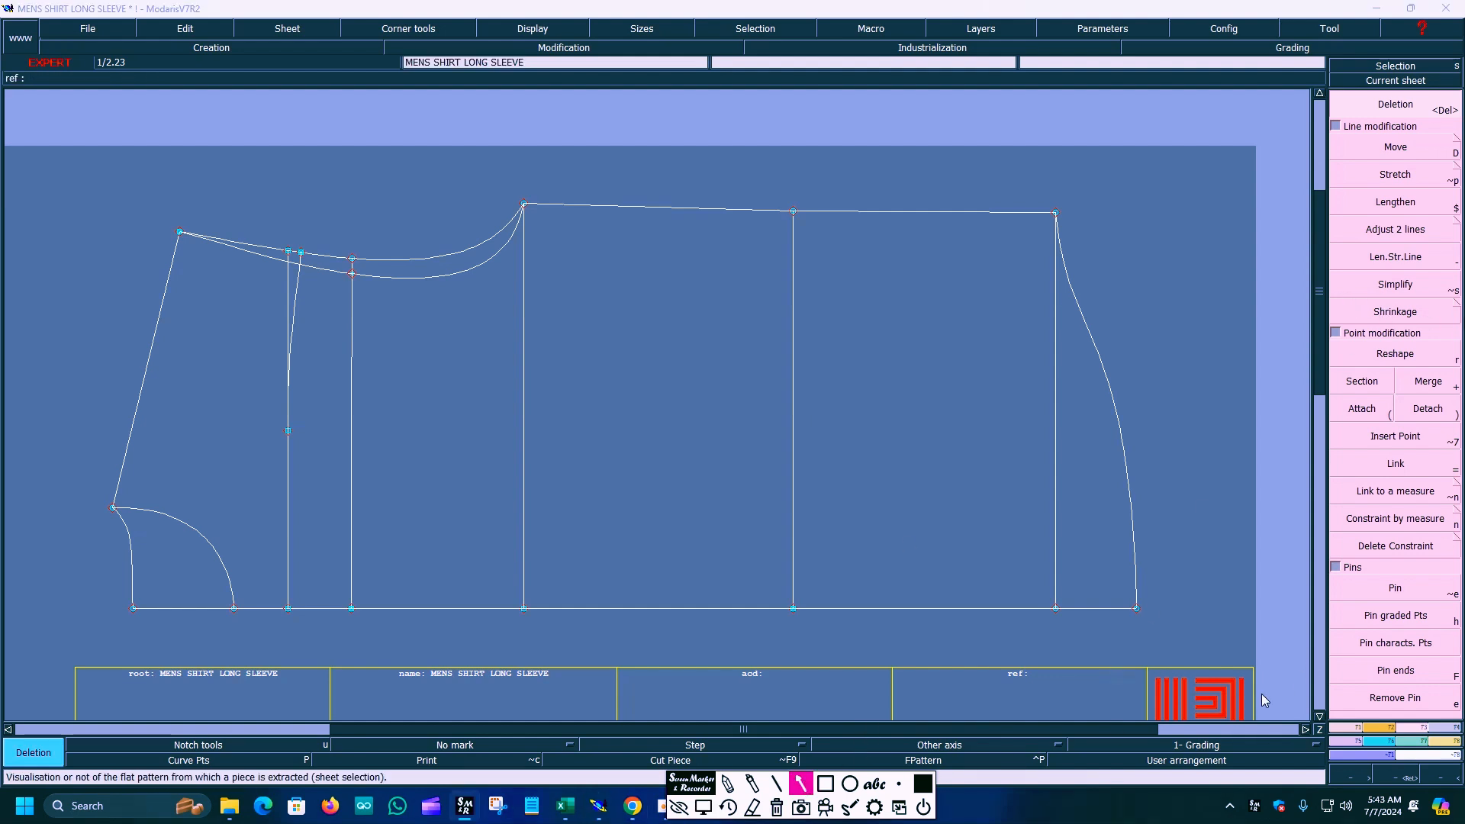
pyautogui.moveTo(1218, 623); pyautogui.dragTo(1347, 727)
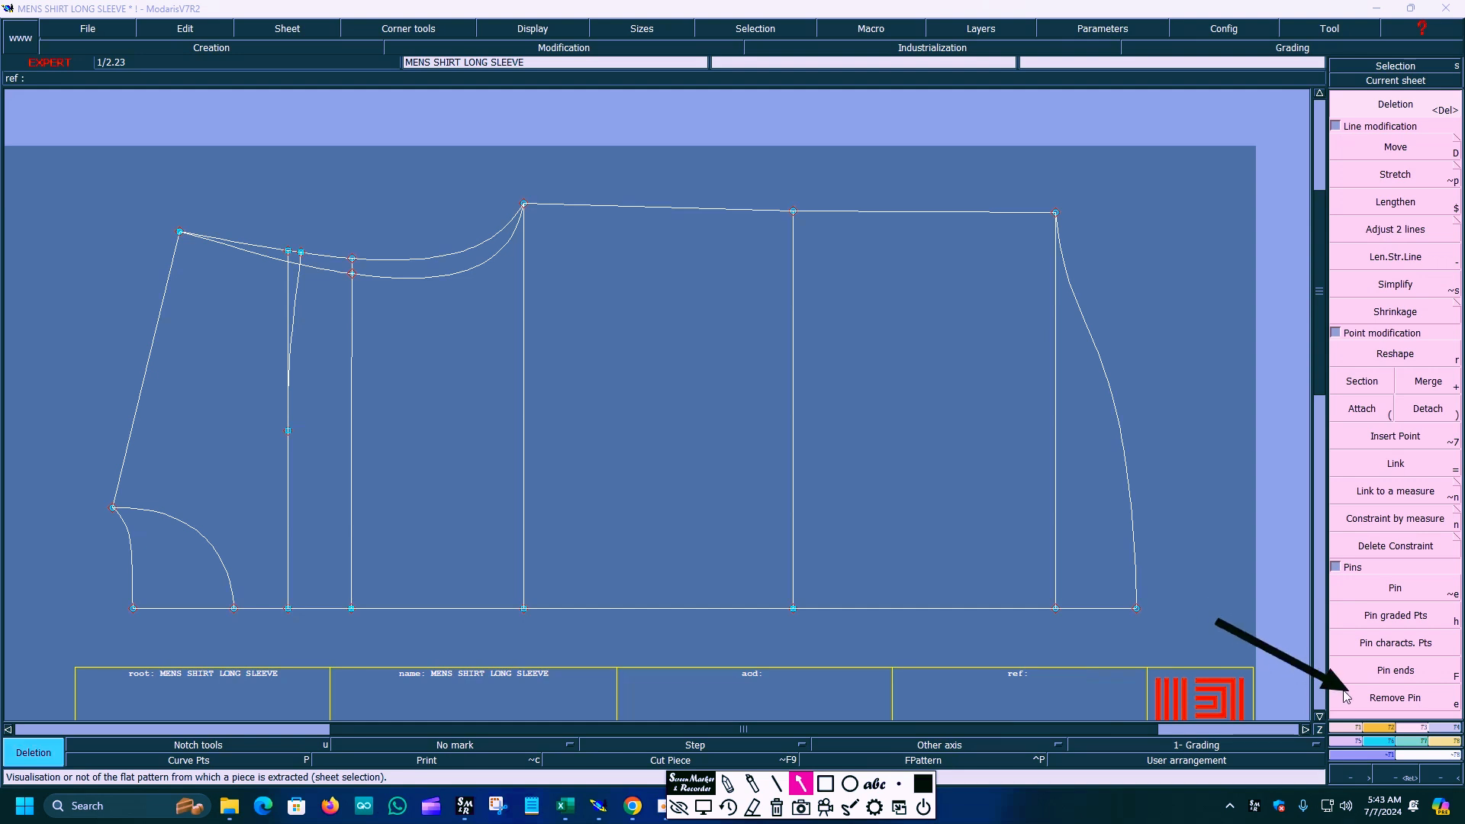
pyautogui.click(703, 807)
pyautogui.click(1344, 728)
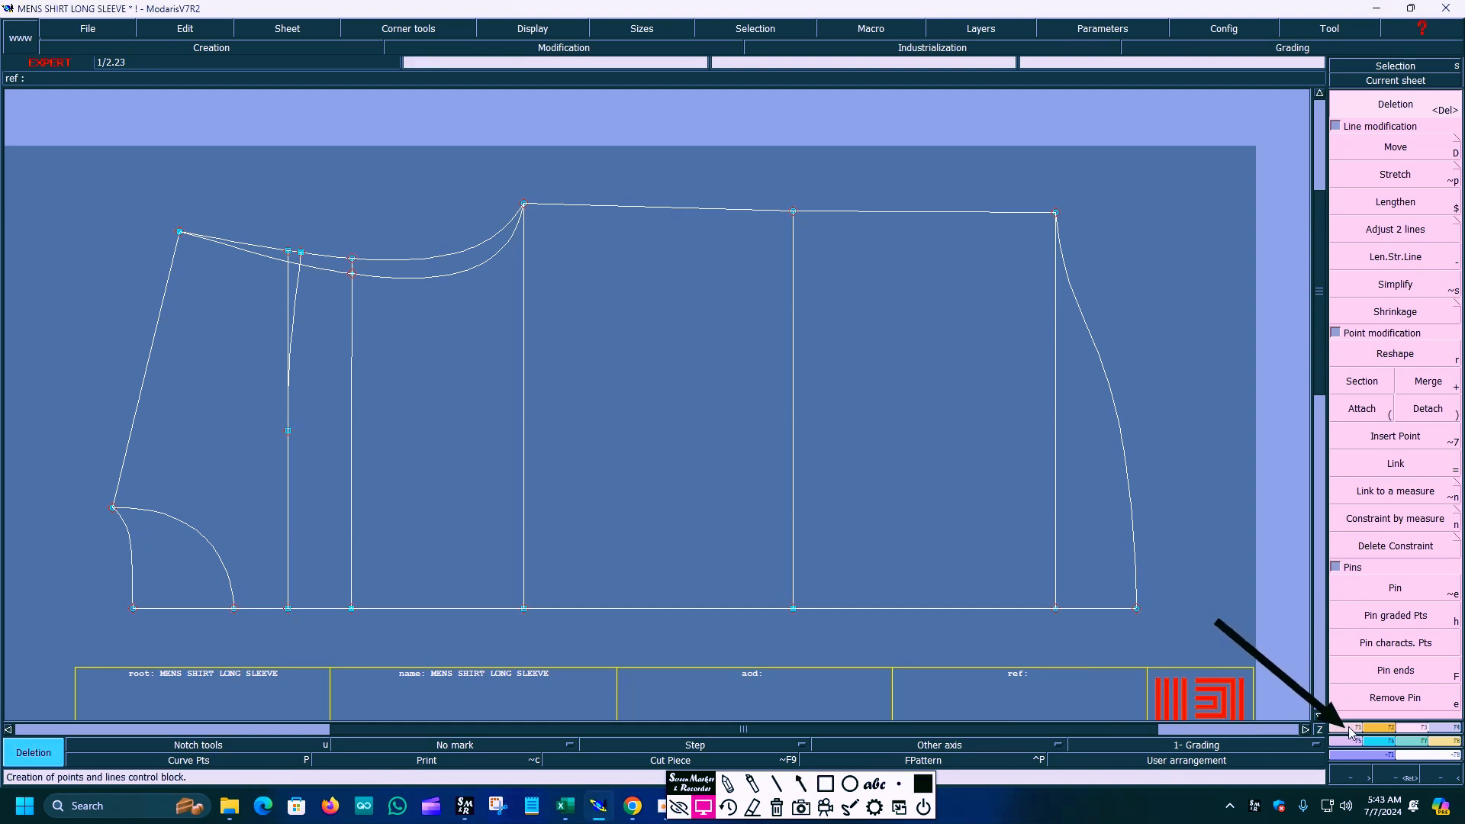
pyautogui.click(800, 783)
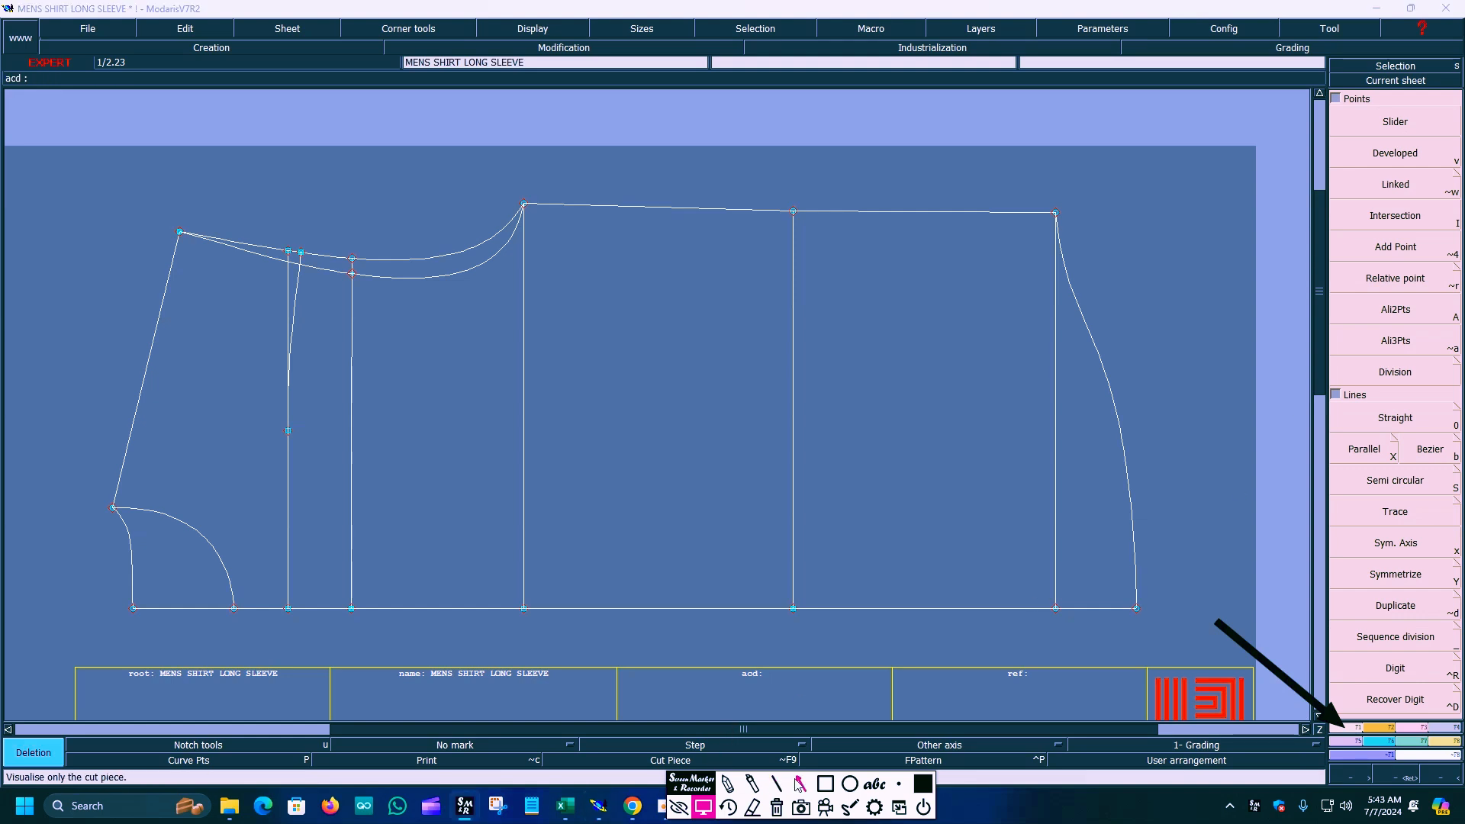
pyautogui.moveTo(1218, 623); pyautogui.dragTo(1356, 470)
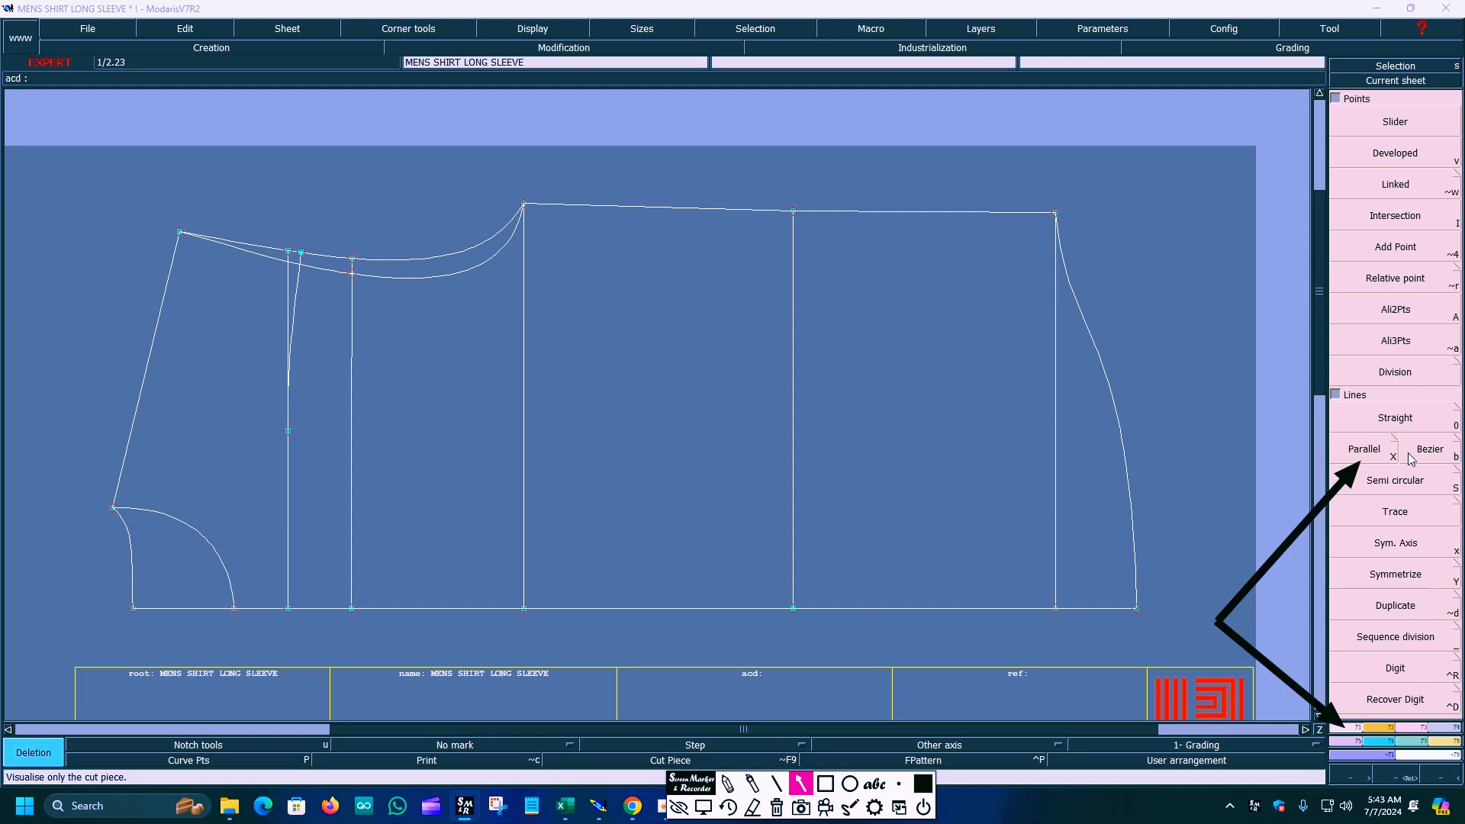
pyautogui.click(704, 807)
pyautogui.click(1365, 458)
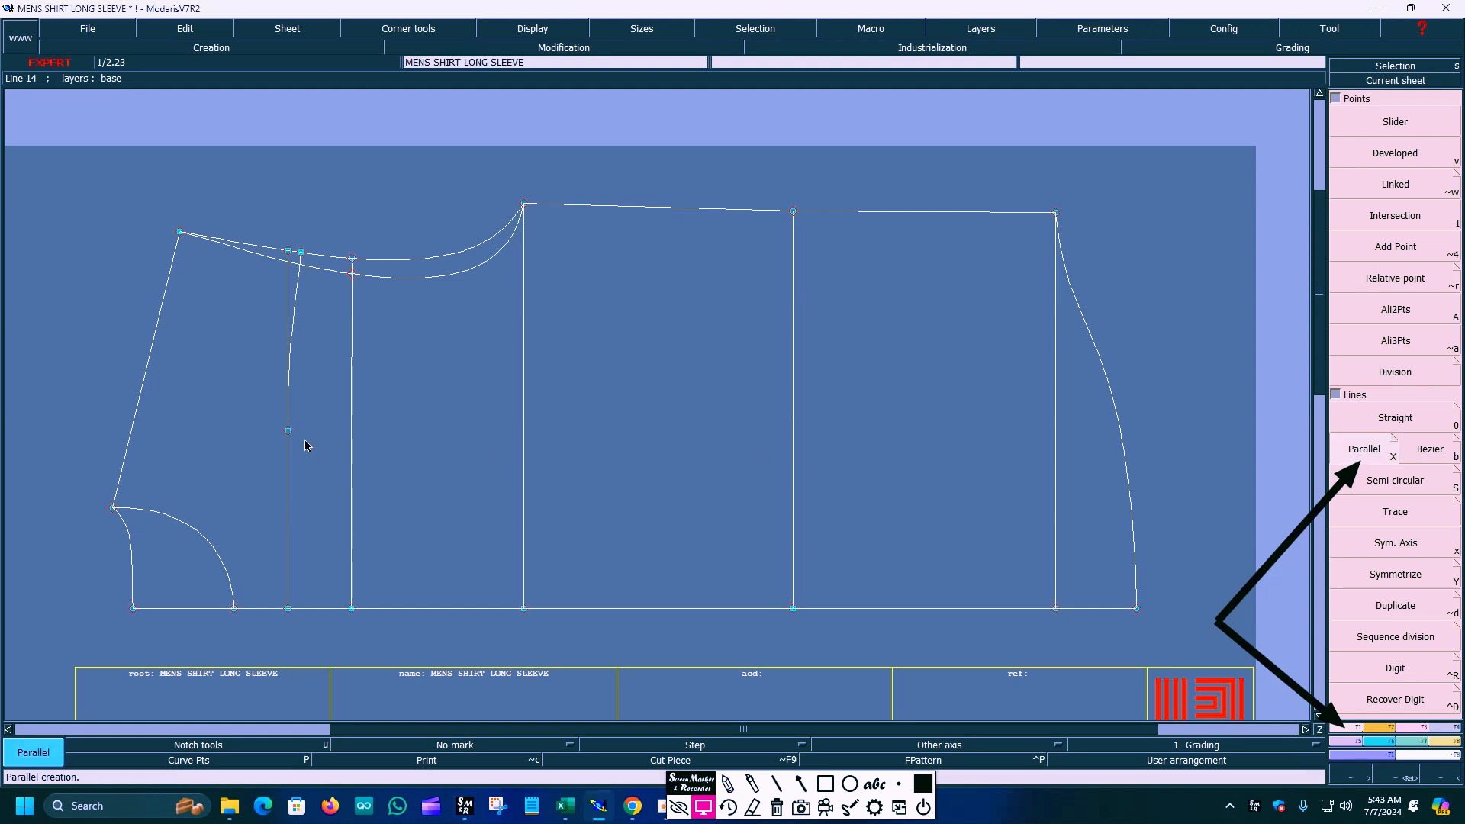
# Try a parallel of the slanted shoulder line at a distance of -3 cm and undo it.
pyautogui.click(147, 377)
pyautogui.write('11.50-3')
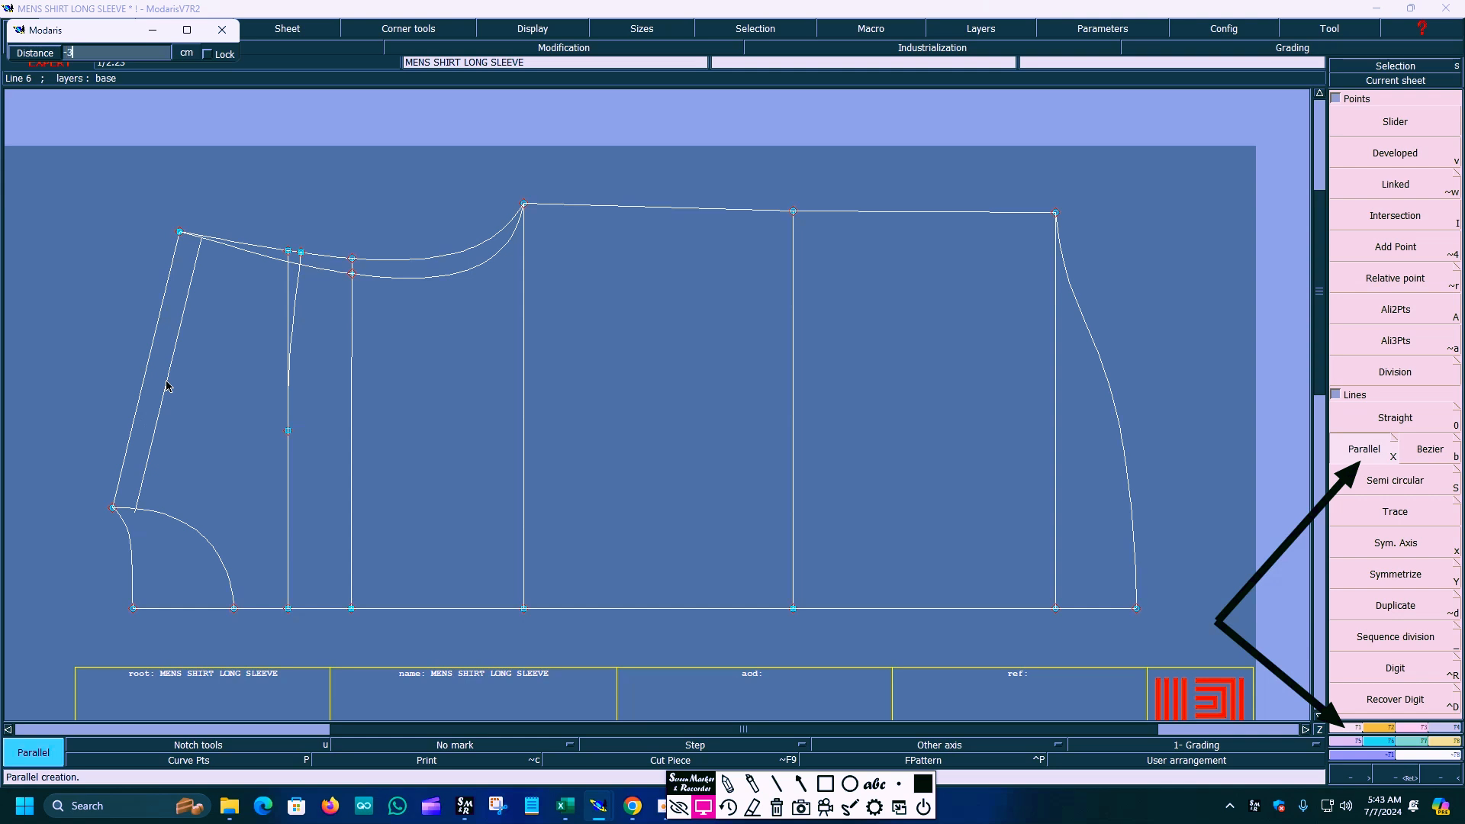
pyautogui.press('Return')
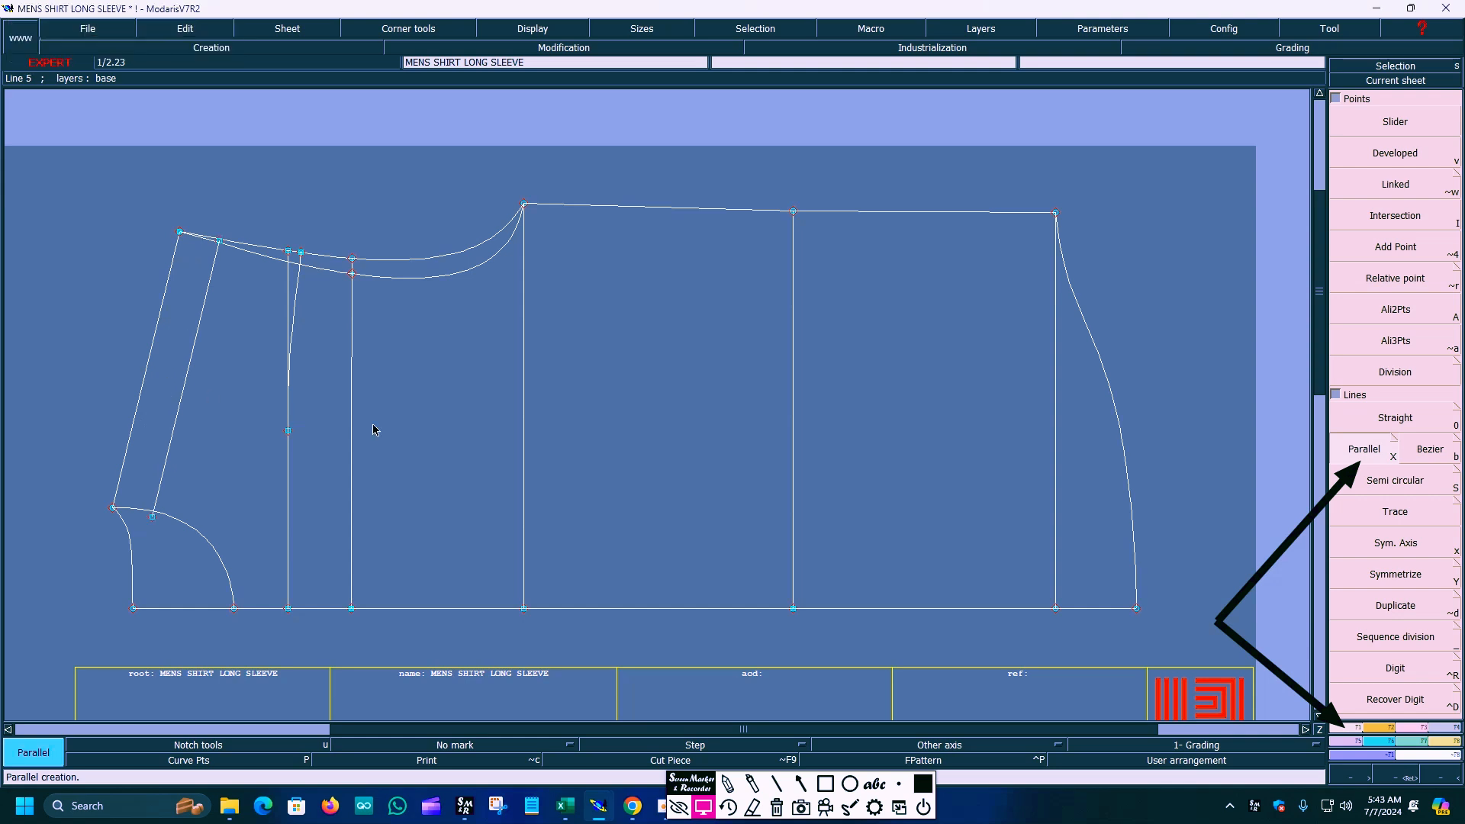
pyautogui.hotkey('ctrl', 'z')
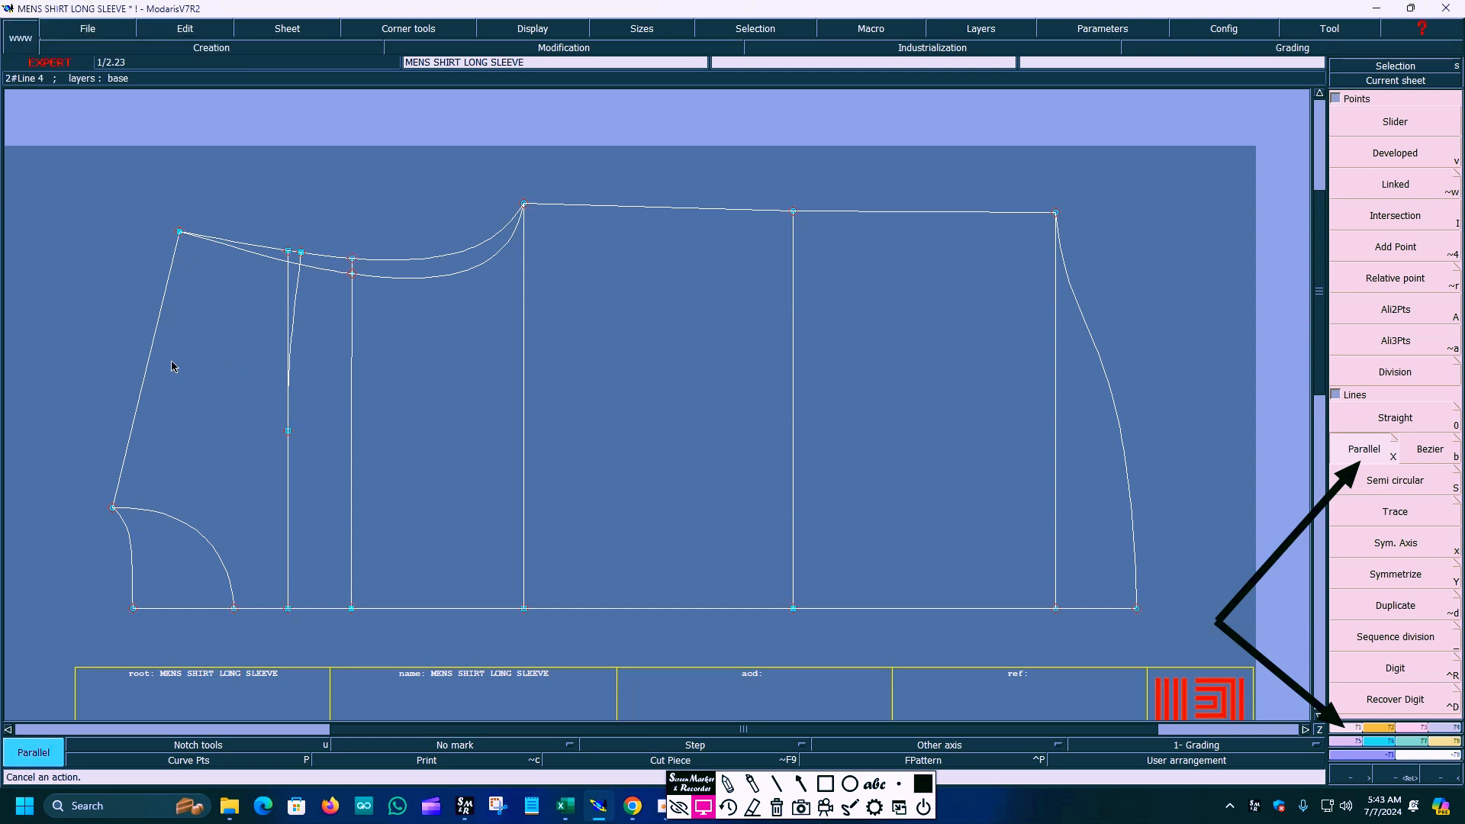
# Create a parallel of the slanted shoulder line at a distance of -3.5 cm.
pyautogui.click(150, 353)
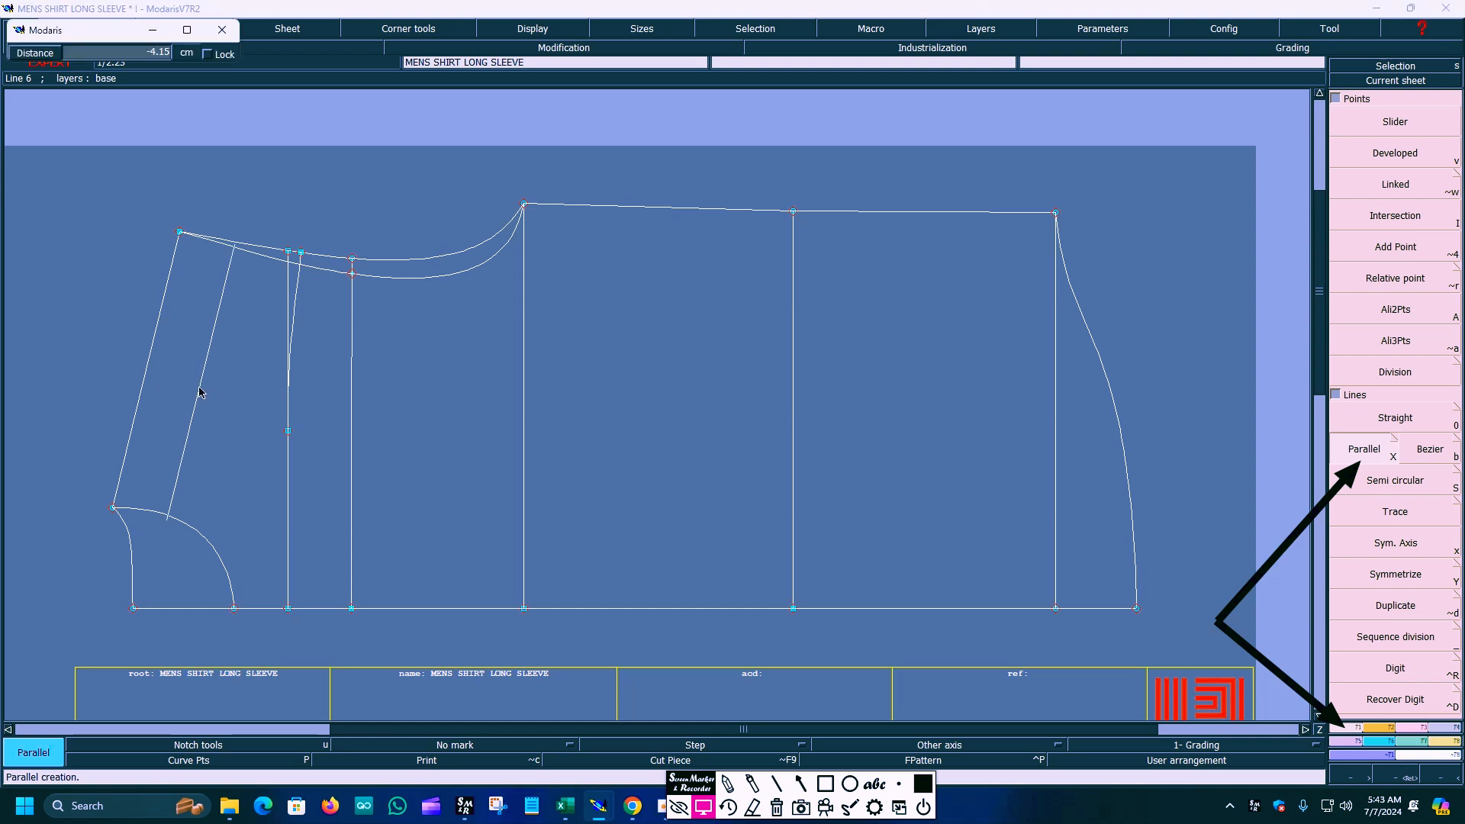
pyautogui.write('-')
pyautogui.write('3.5')
pyautogui.press('Return')
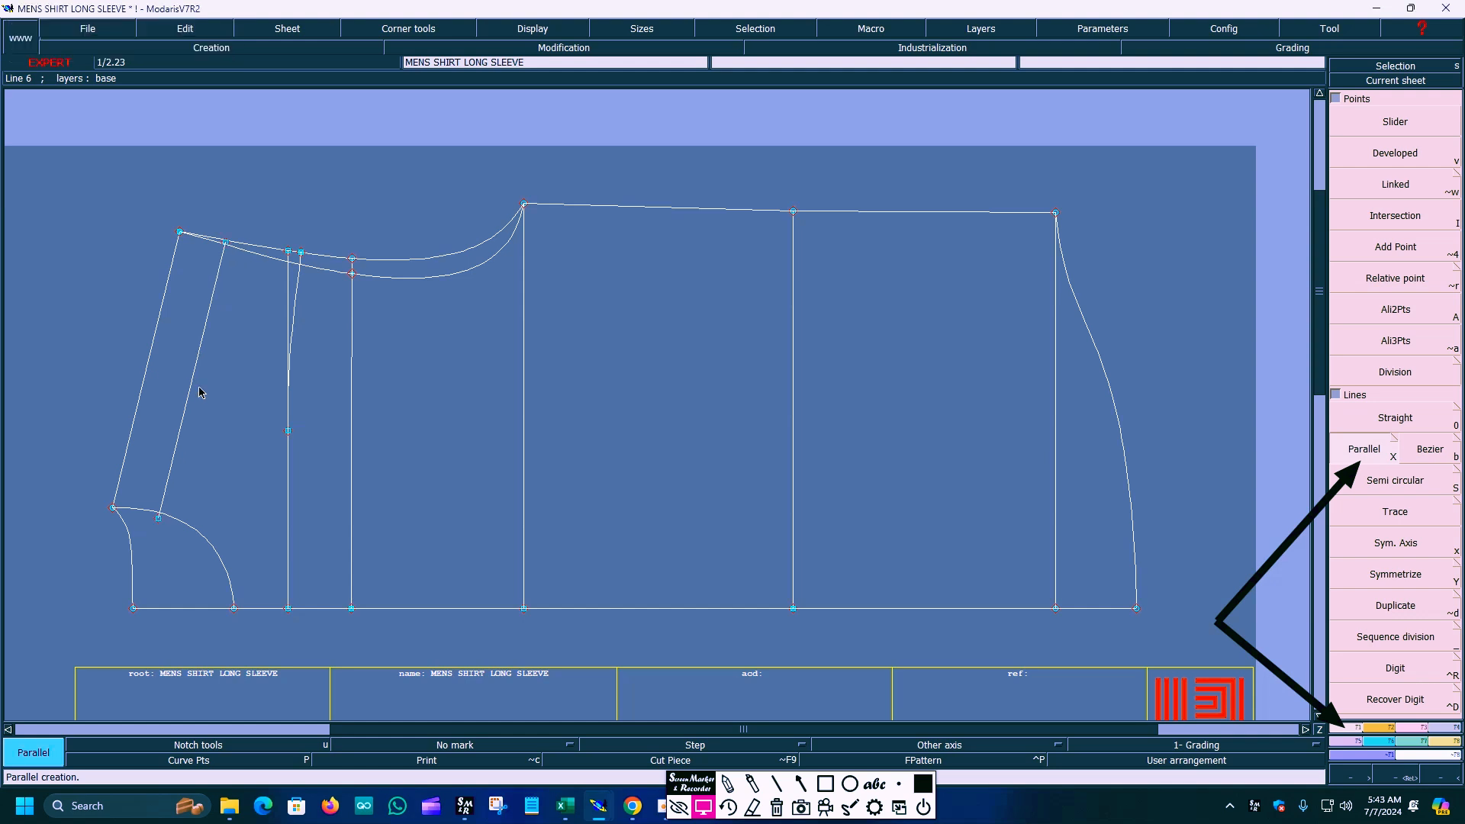
# Use Adjust 2 lines to fit the parallel shoulder line's ends to the lower armhole curve and the front neckline curve.
pyautogui.press('z')
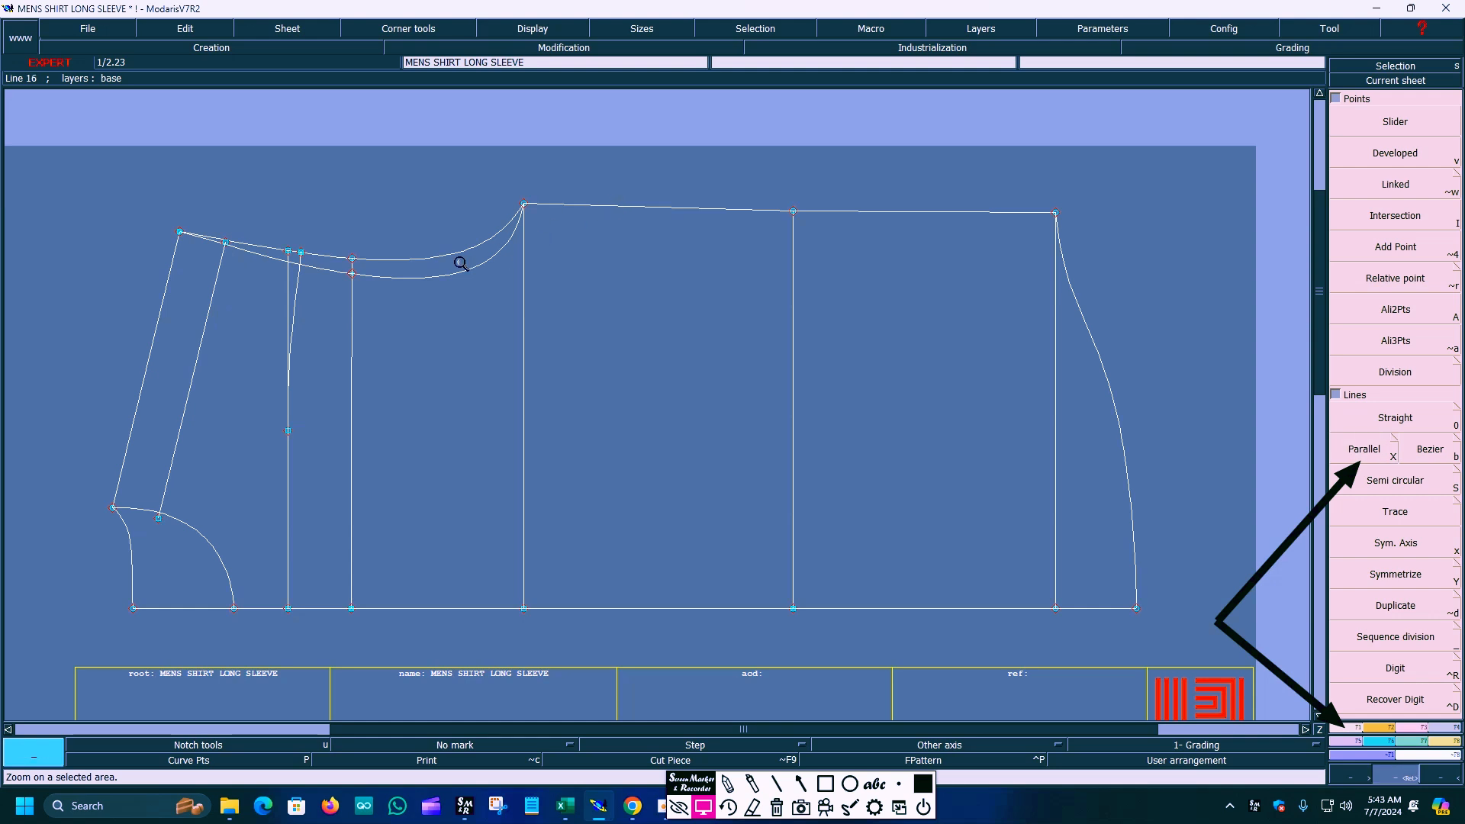
pyautogui.moveTo(129, 186); pyautogui.dragTo(460, 598)
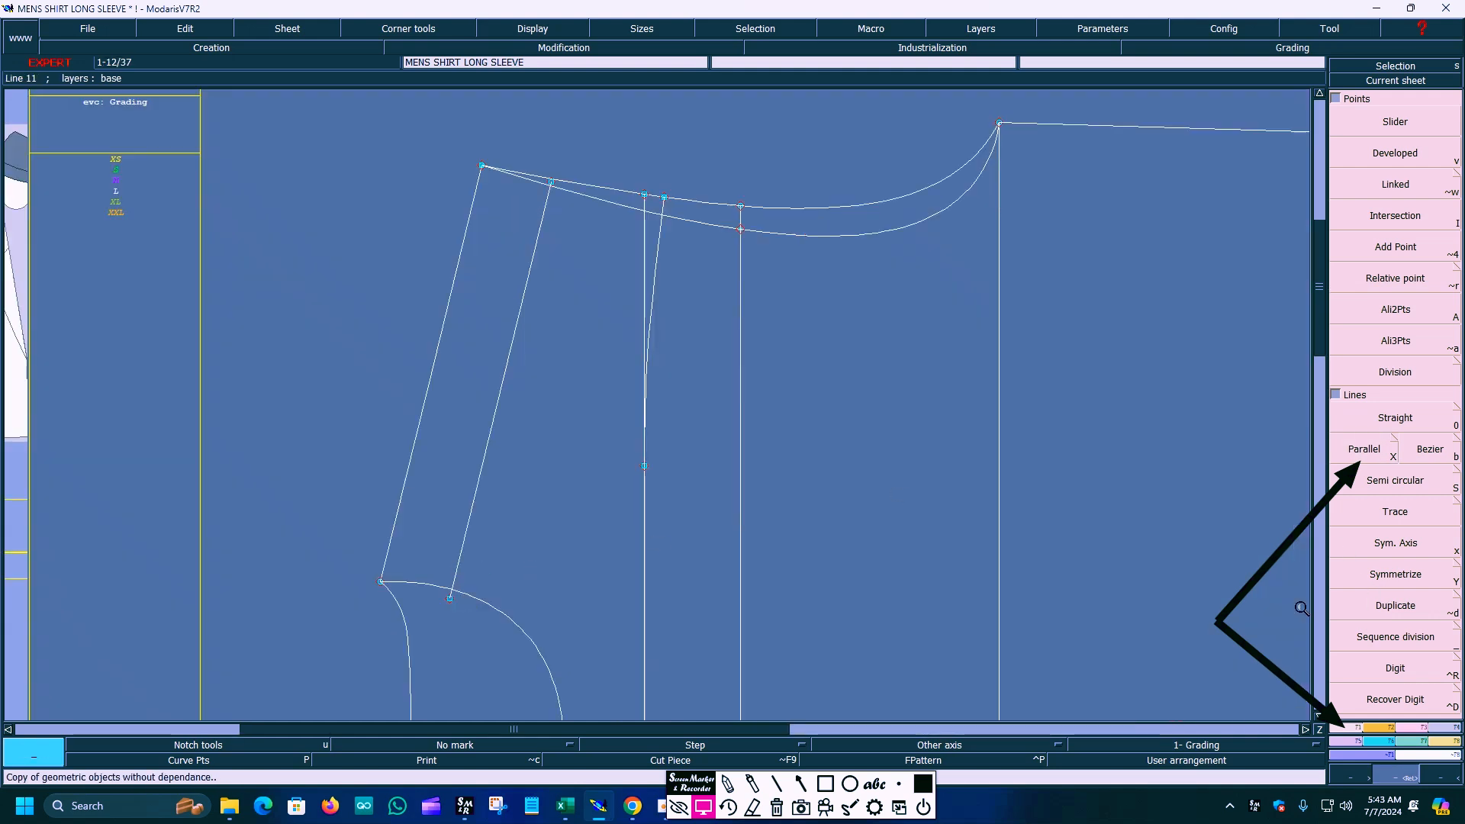
pyautogui.click(777, 807)
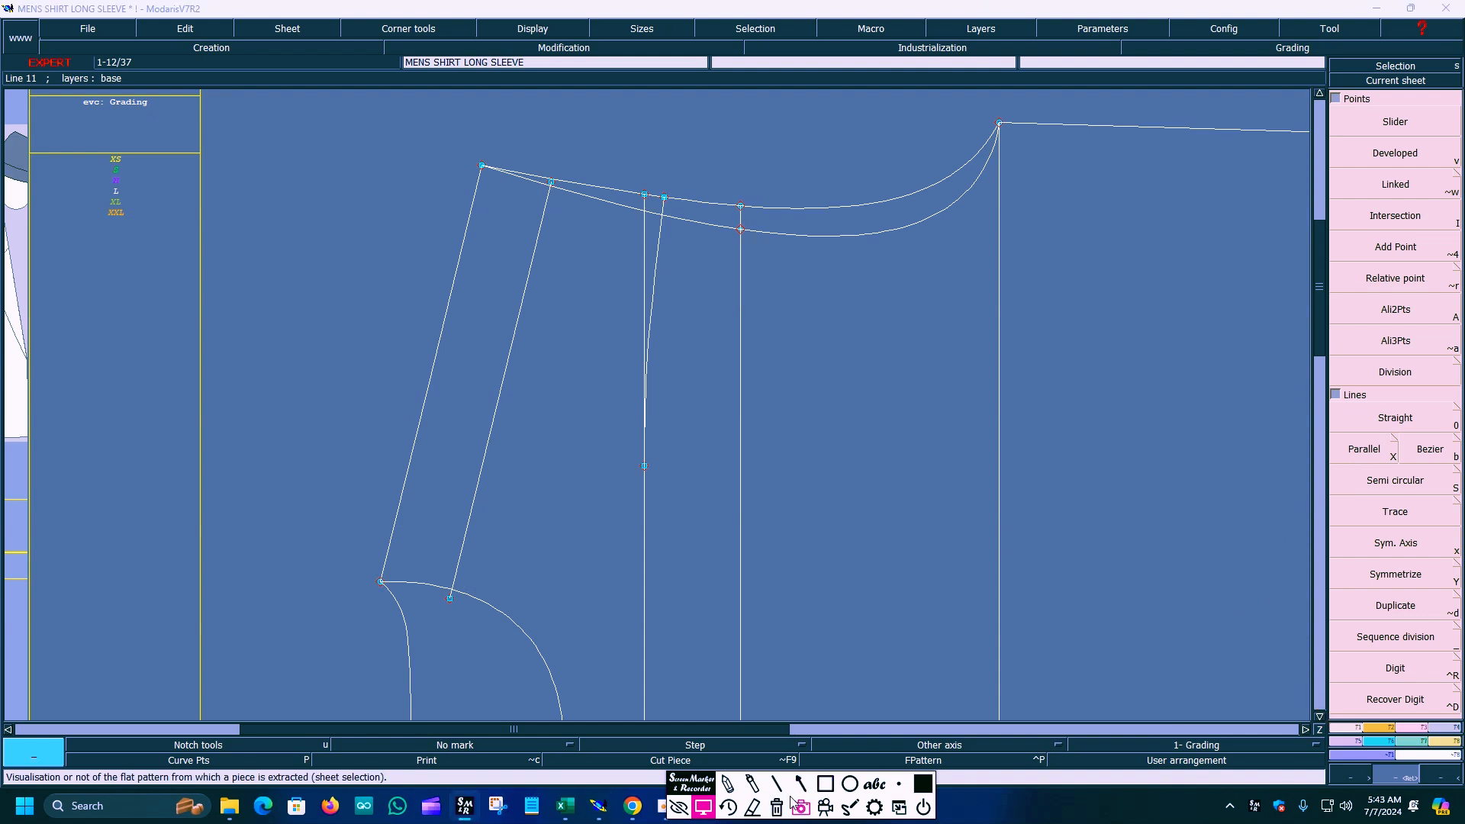
pyautogui.click(801, 784)
pyautogui.moveTo(916, 625)
pyautogui.mouseDown()
pyautogui.moveTo(1429, 719)
pyautogui.moveTo(1427, 739)
pyautogui.moveTo(1412, 725)
pyautogui.mouseUp()
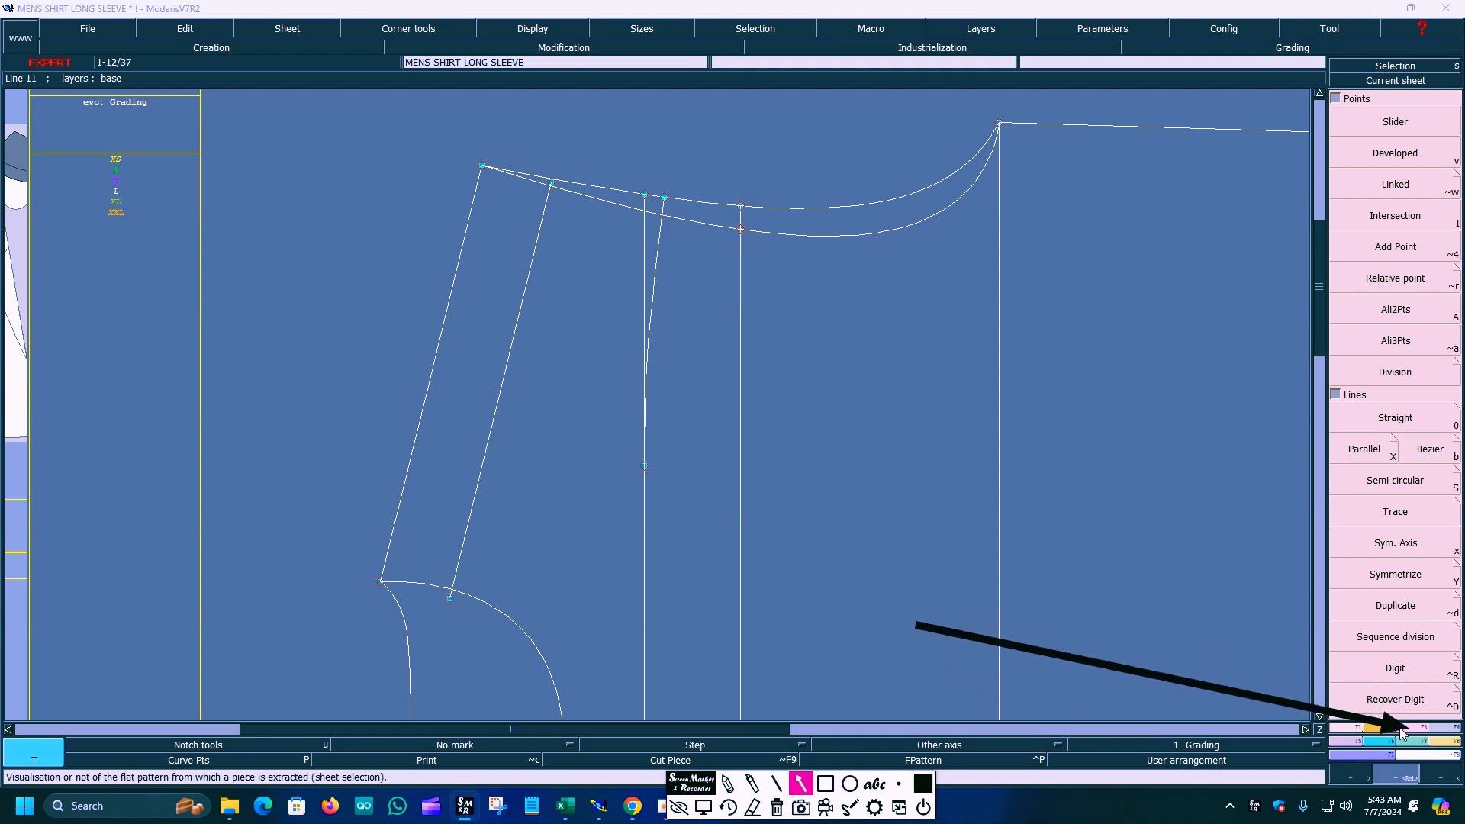
pyautogui.click(701, 807)
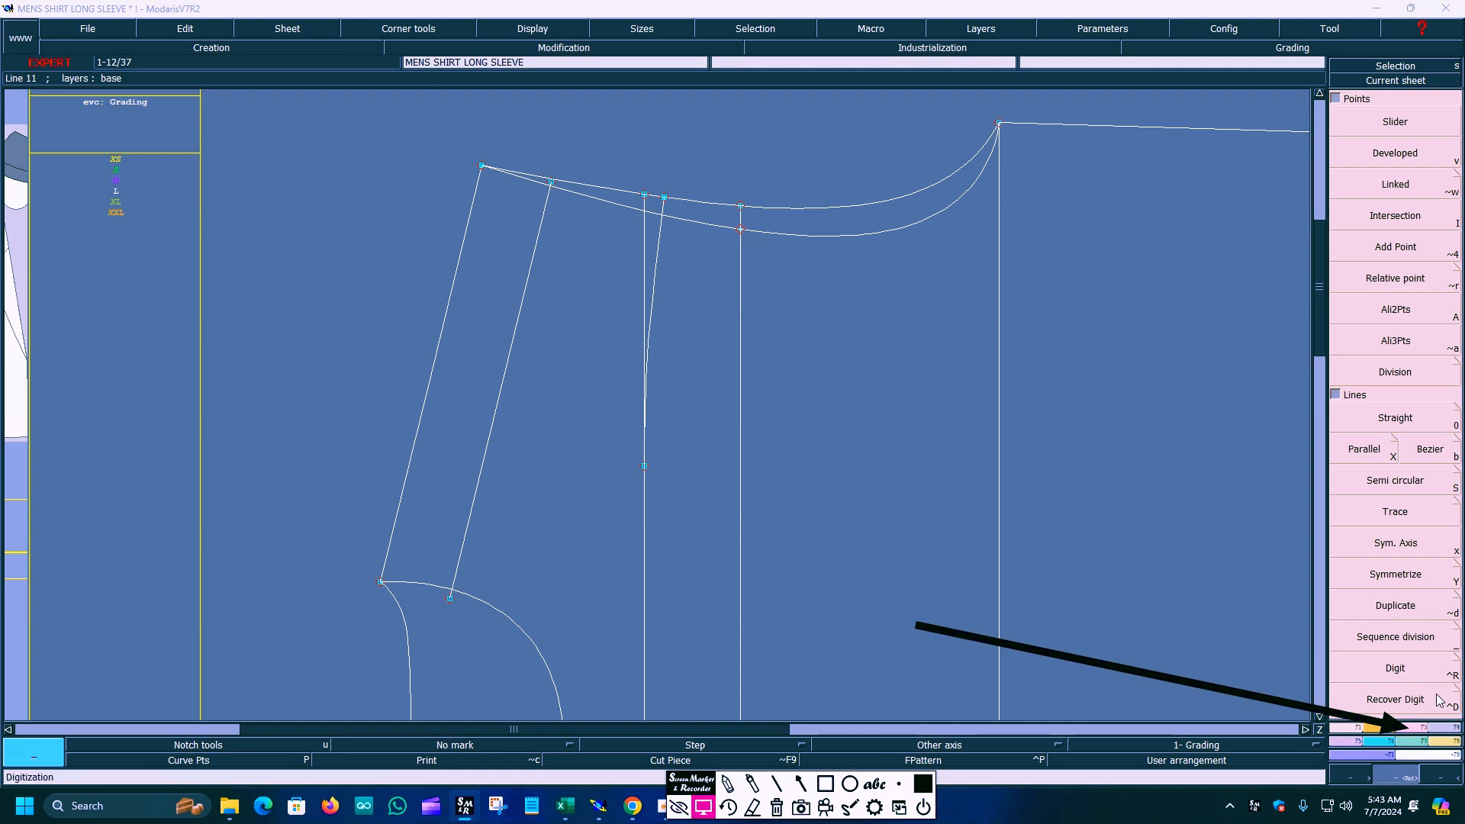
pyautogui.click(1411, 726)
pyautogui.click(1396, 229)
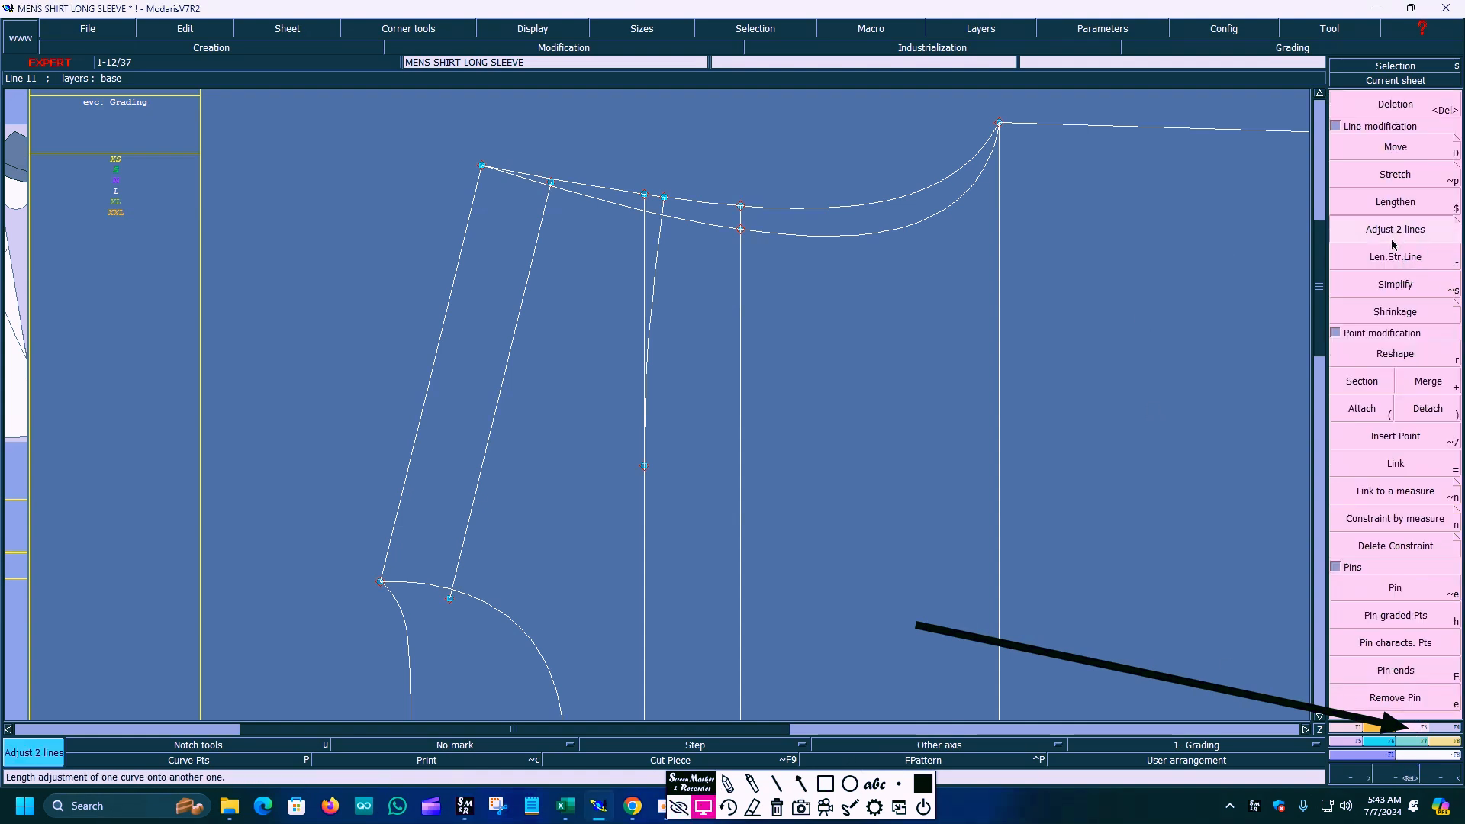
pyautogui.click(799, 784)
pyautogui.moveTo(915, 624)
pyautogui.mouseDown()
pyautogui.moveTo(1116, 482)
pyautogui.moveTo(1352, 245)
pyautogui.mouseUp()
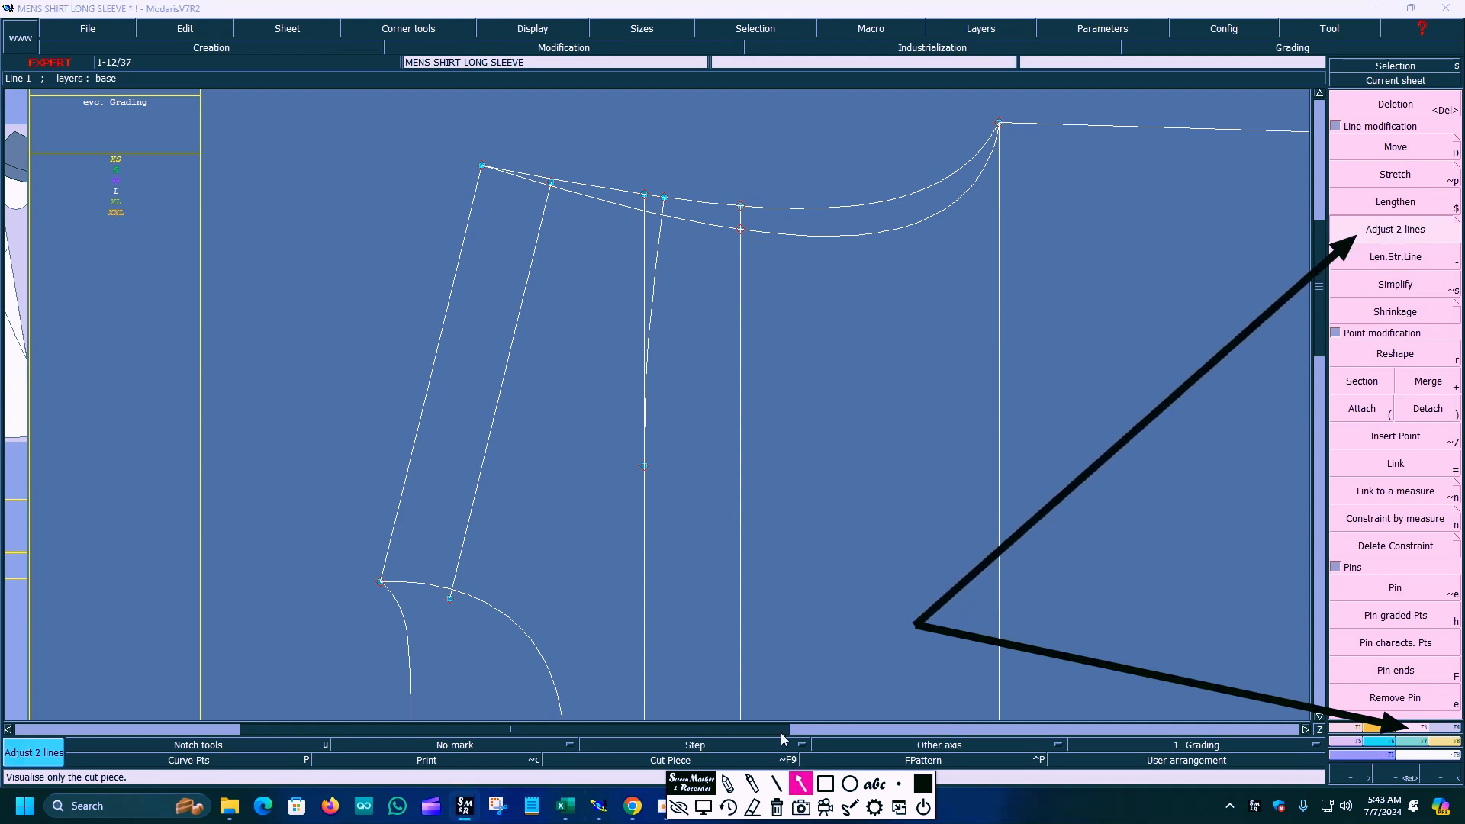
pyautogui.click(703, 807)
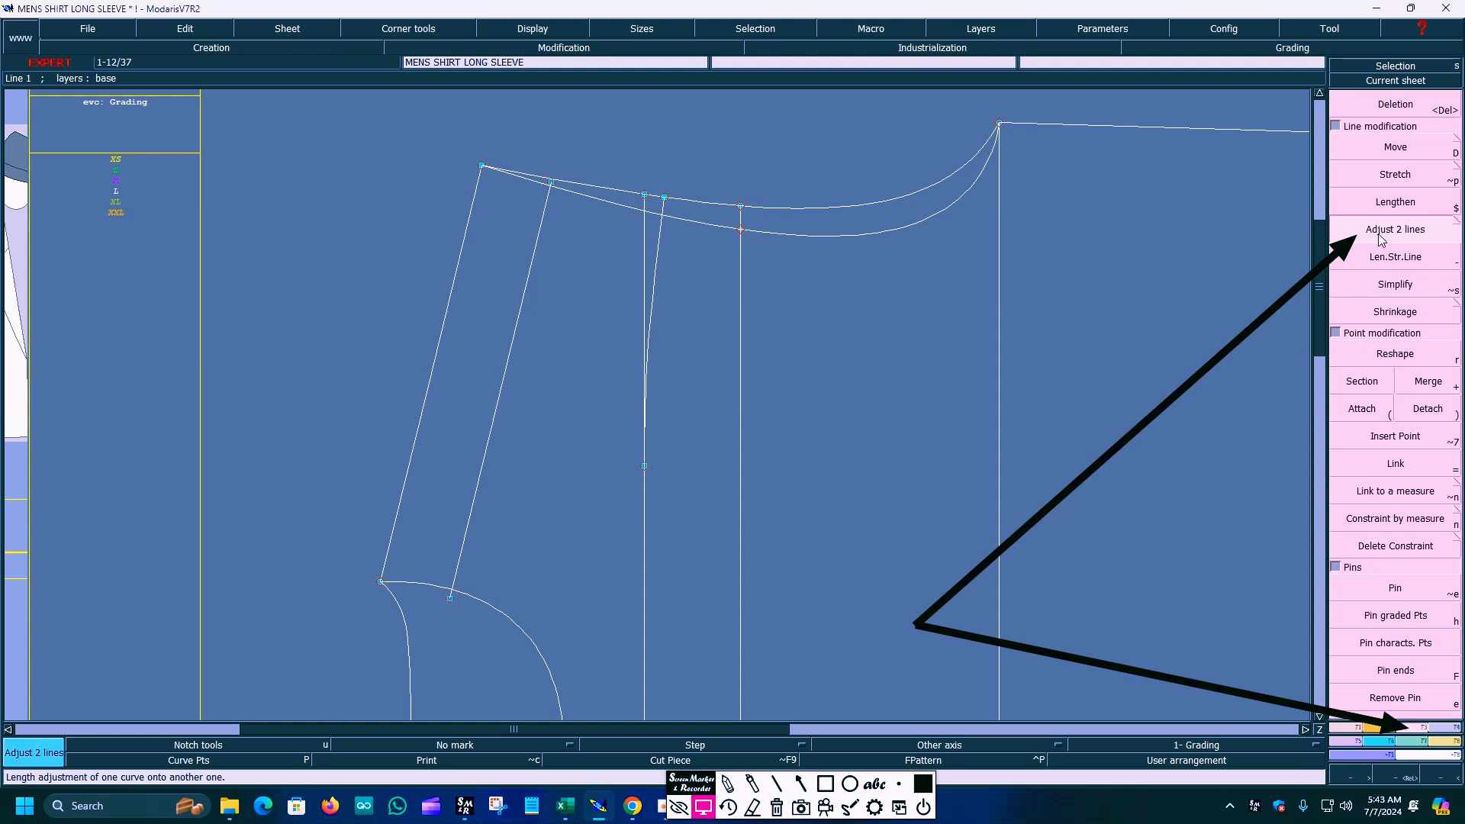
pyautogui.click(568, 208)
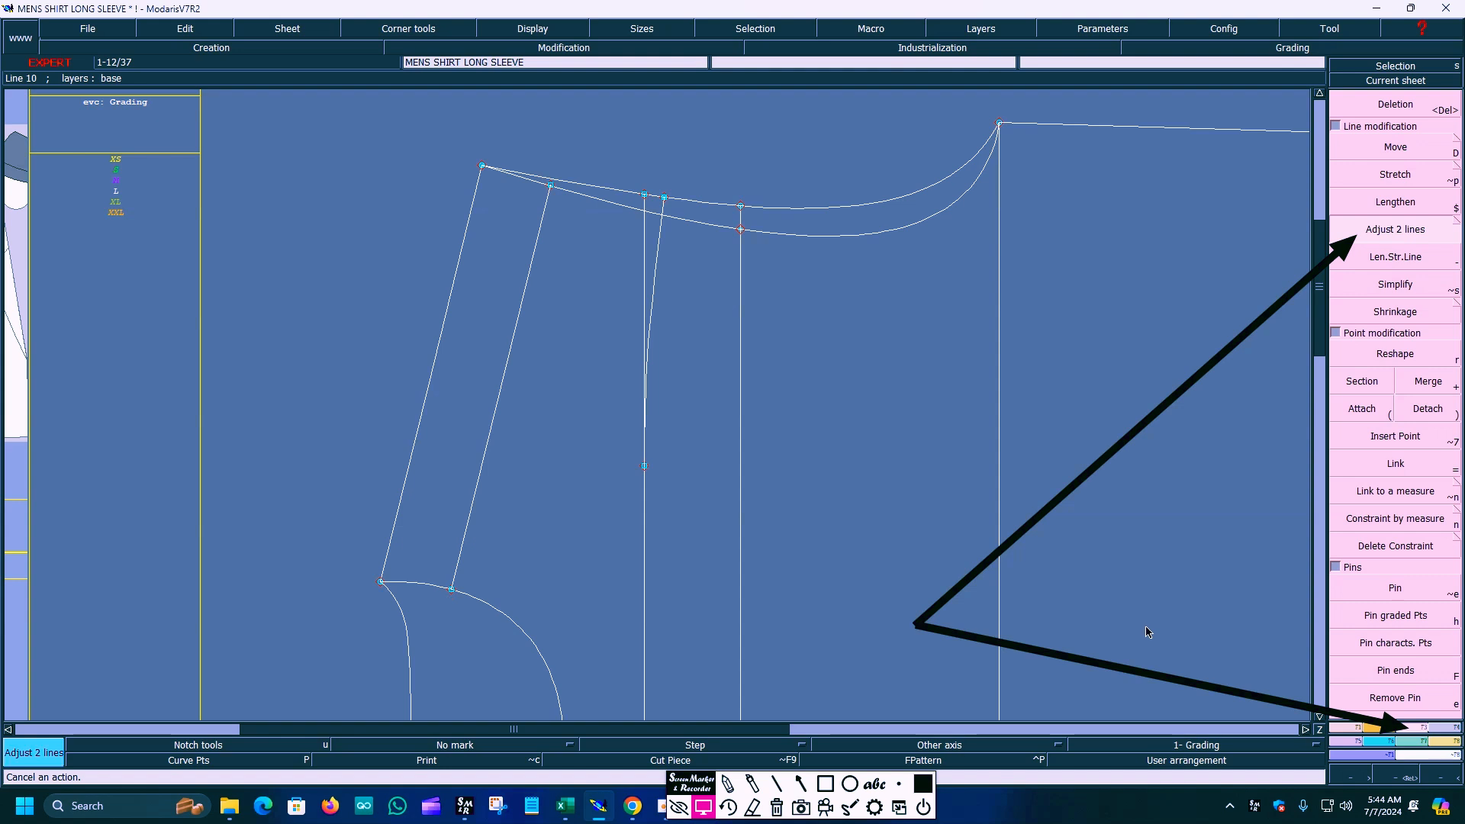
# Create a symmetry axis along the shoulder line from its neck point to its armhole point.
pyautogui.click(777, 807)
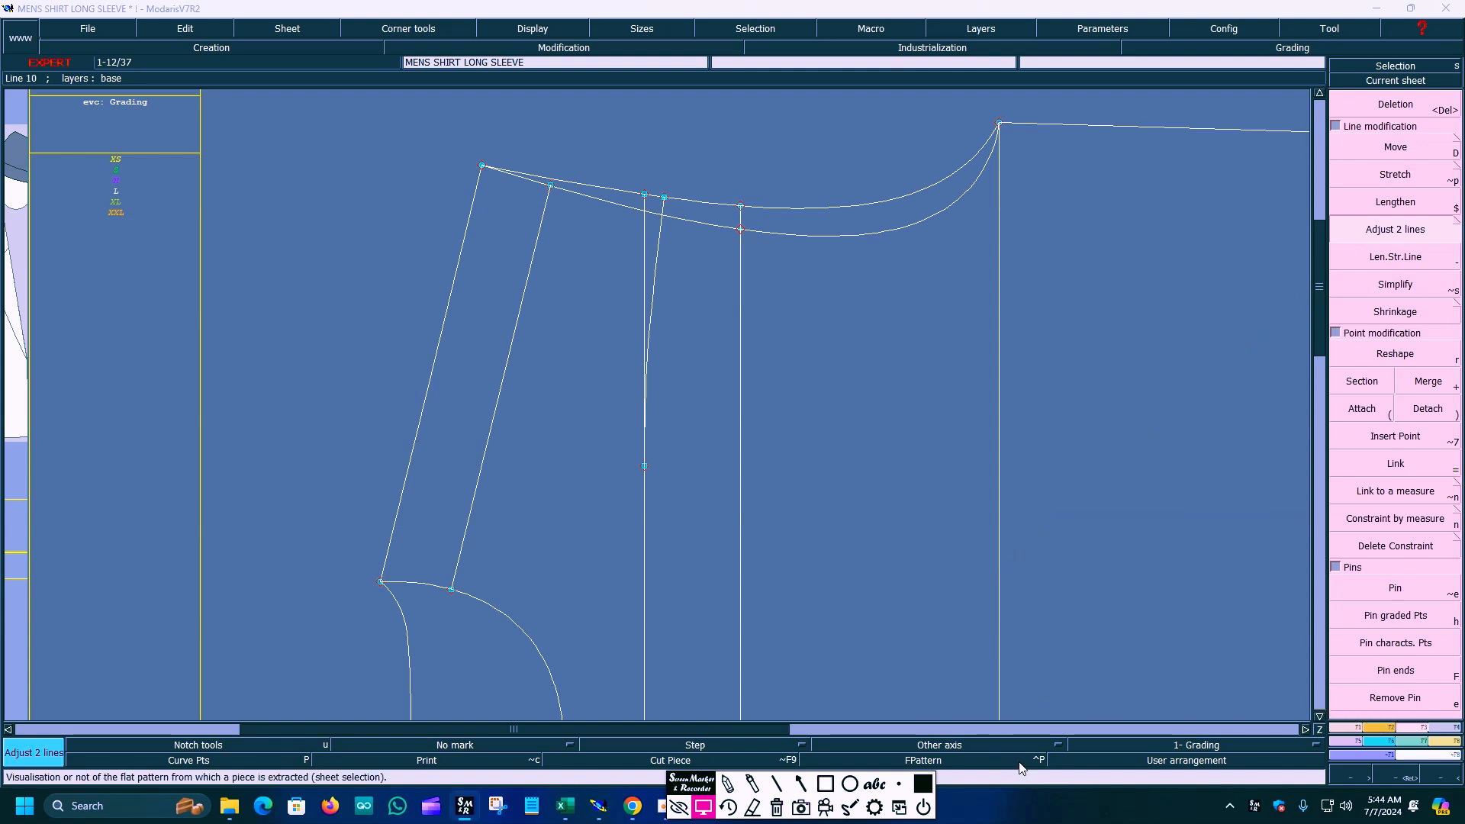
pyautogui.click(1348, 730)
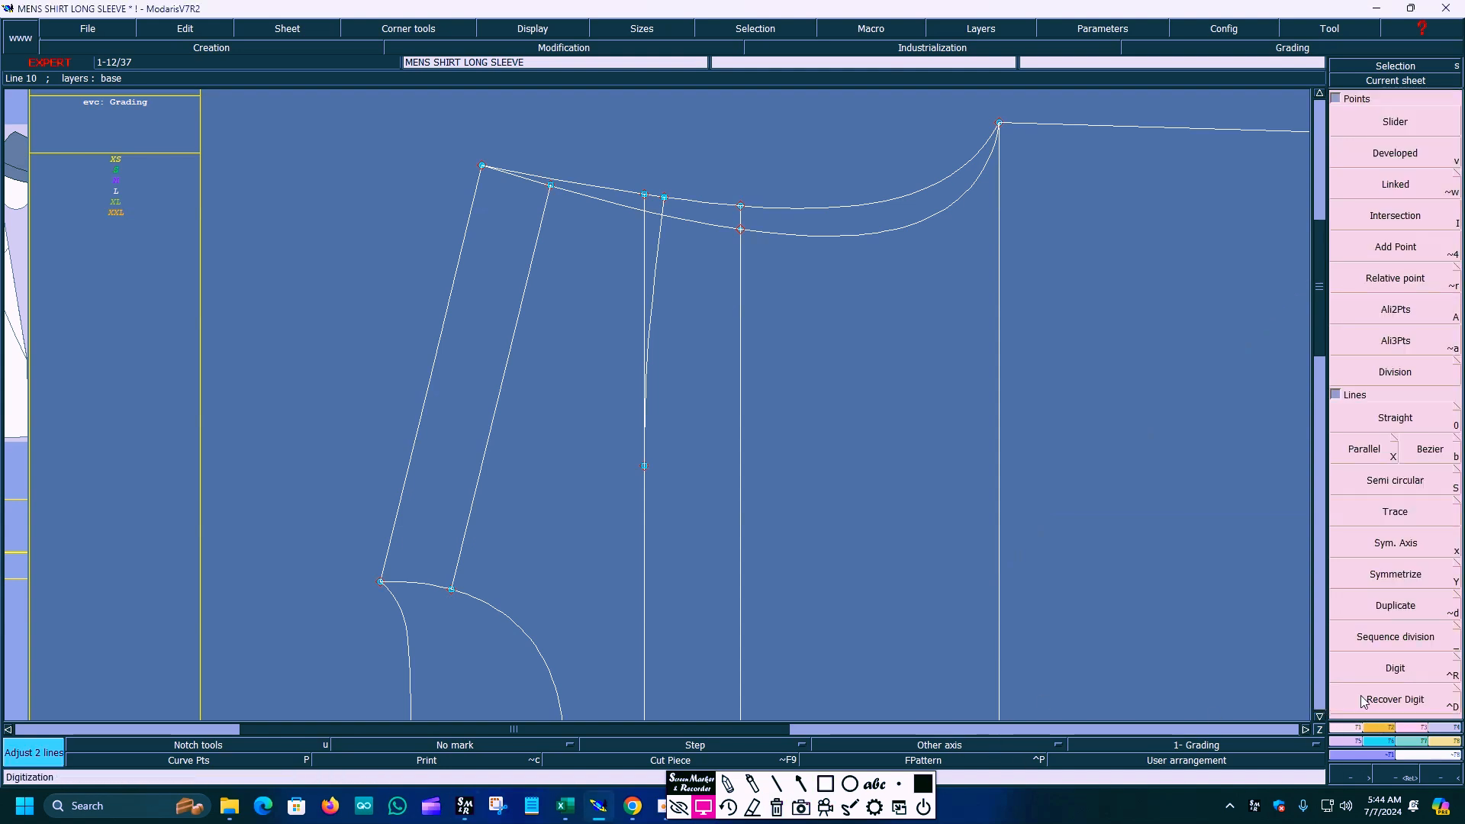
pyautogui.click(800, 785)
pyautogui.moveTo(853, 611); pyautogui.dragTo(1347, 727)
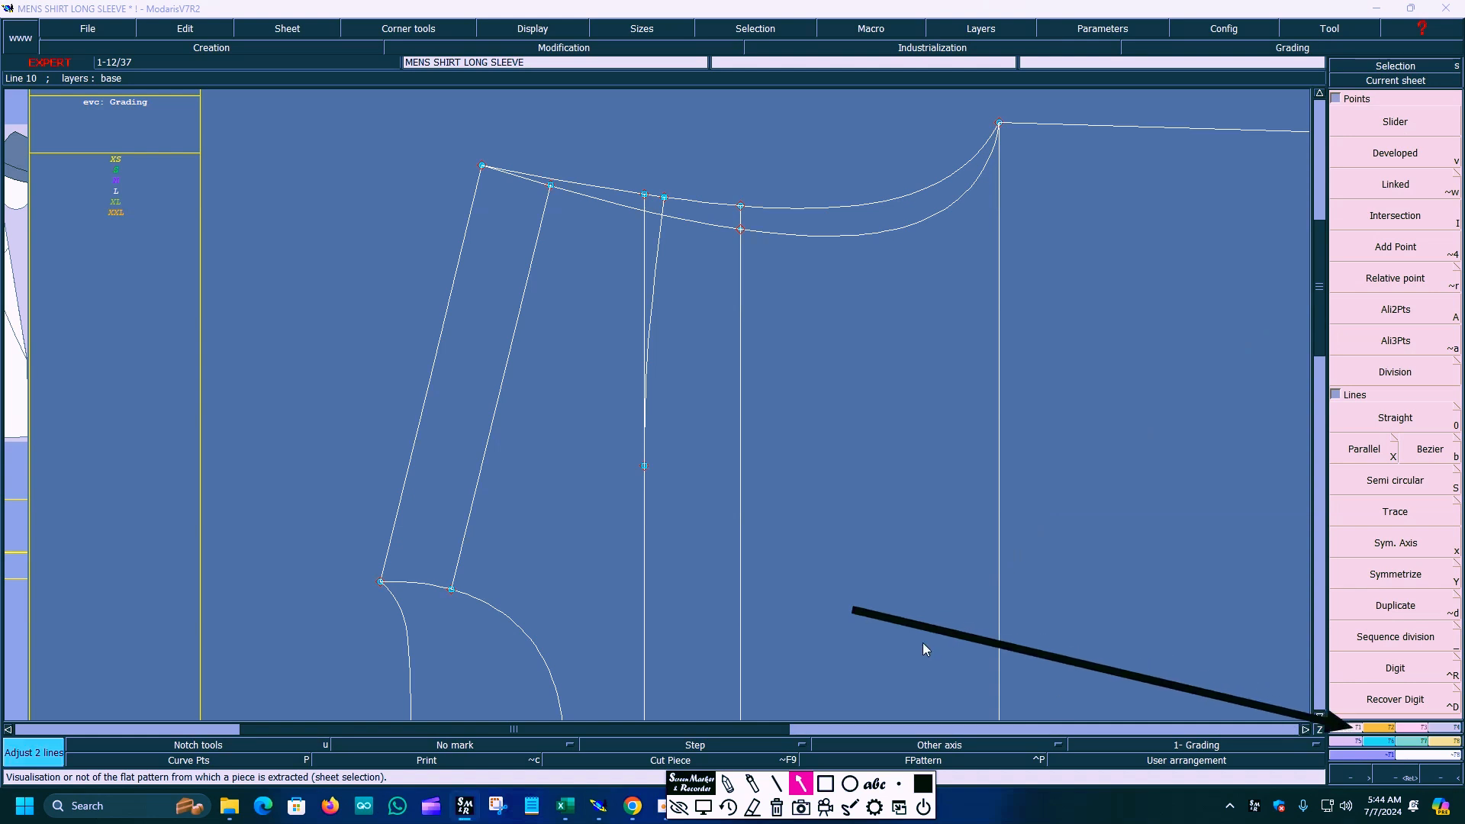
pyautogui.moveTo(854, 611)
pyautogui.mouseDown()
pyautogui.moveTo(928, 595)
pyautogui.moveTo(1201, 295)
pyautogui.moveTo(1197, 506)
pyautogui.moveTo(1334, 455)
pyautogui.moveTo(1359, 560)
pyautogui.mouseUp()
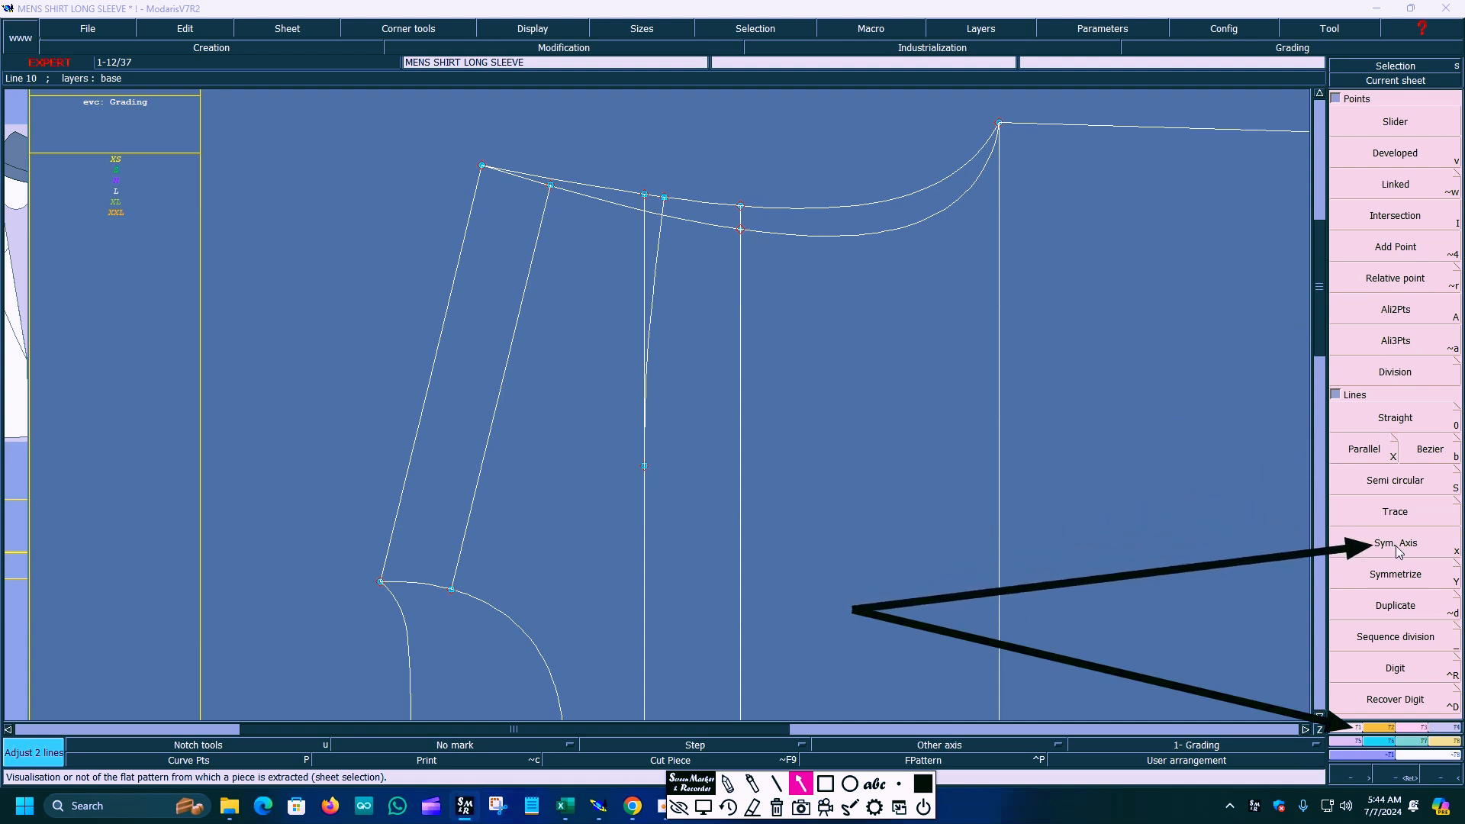
pyautogui.click(703, 806)
pyautogui.click(1419, 544)
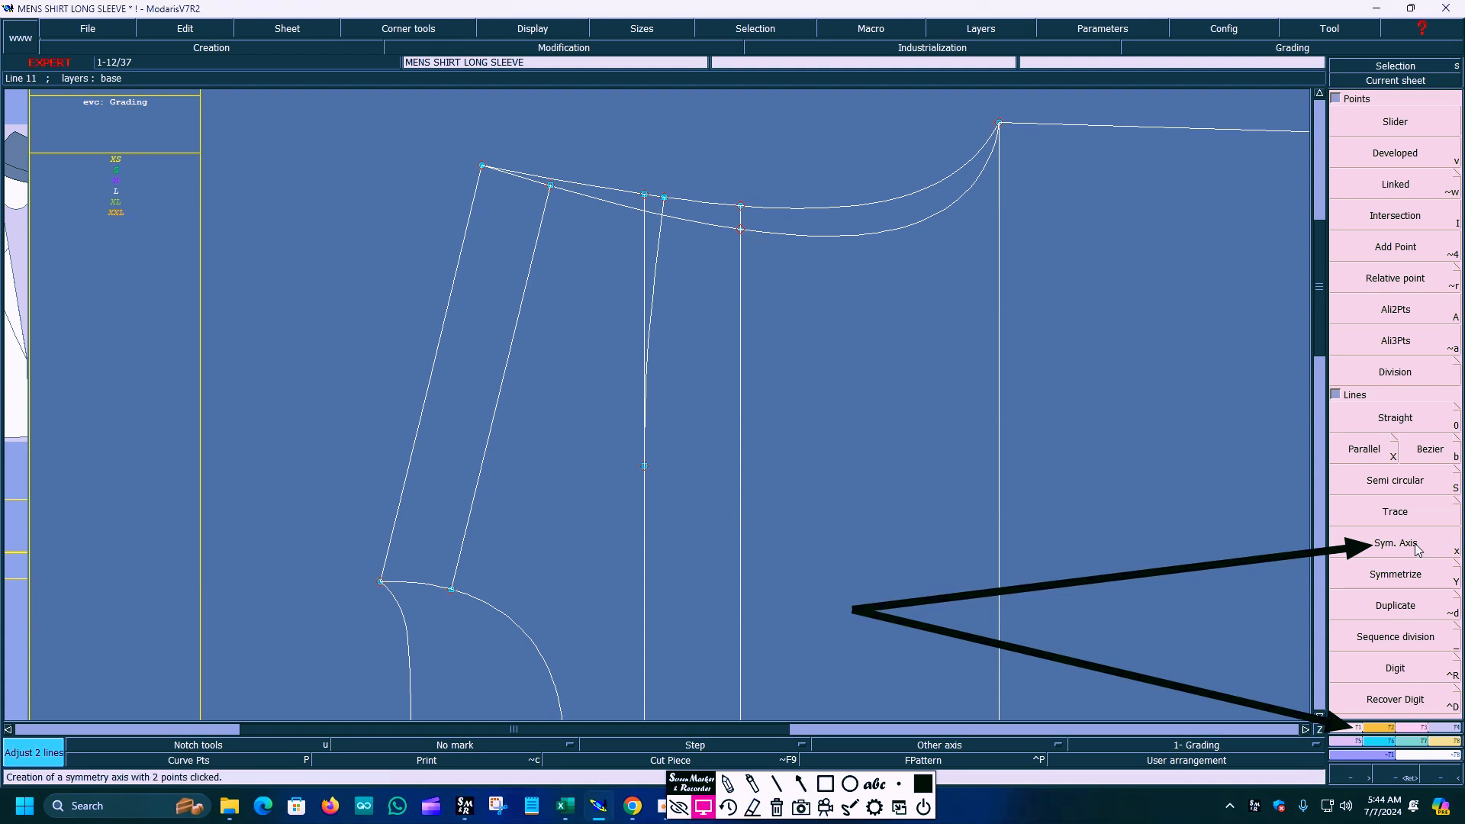
pyautogui.click(381, 582)
pyautogui.click(482, 166)
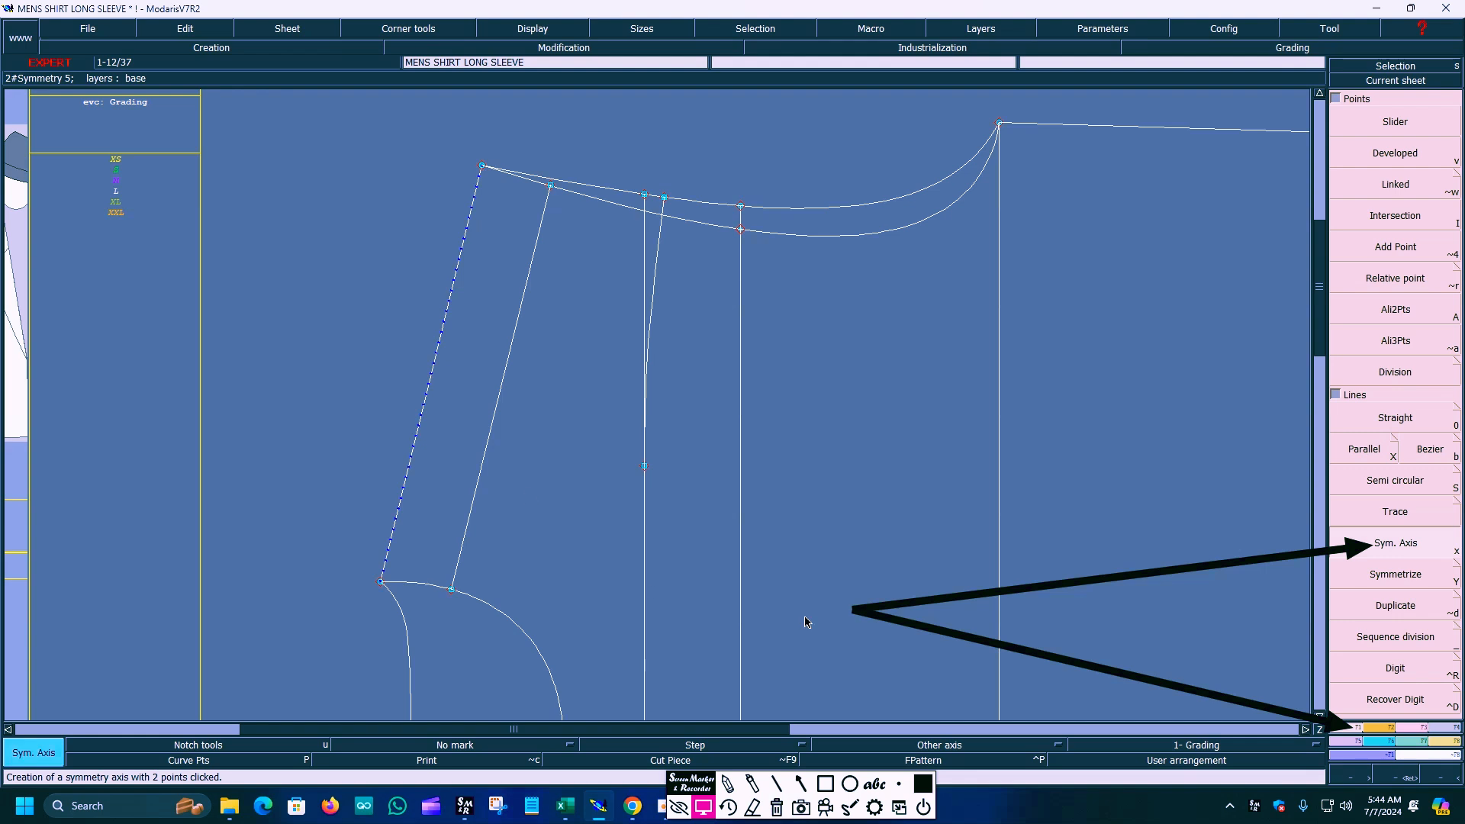
# Symmetrize the parallel yoke line, the lower armhole curve and the front neckline curve across the shoulder axis.
pyautogui.click(798, 788)
pyautogui.moveTo(849, 608); pyautogui.dragTo(1361, 585)
pyautogui.click(704, 807)
pyautogui.click(1398, 578)
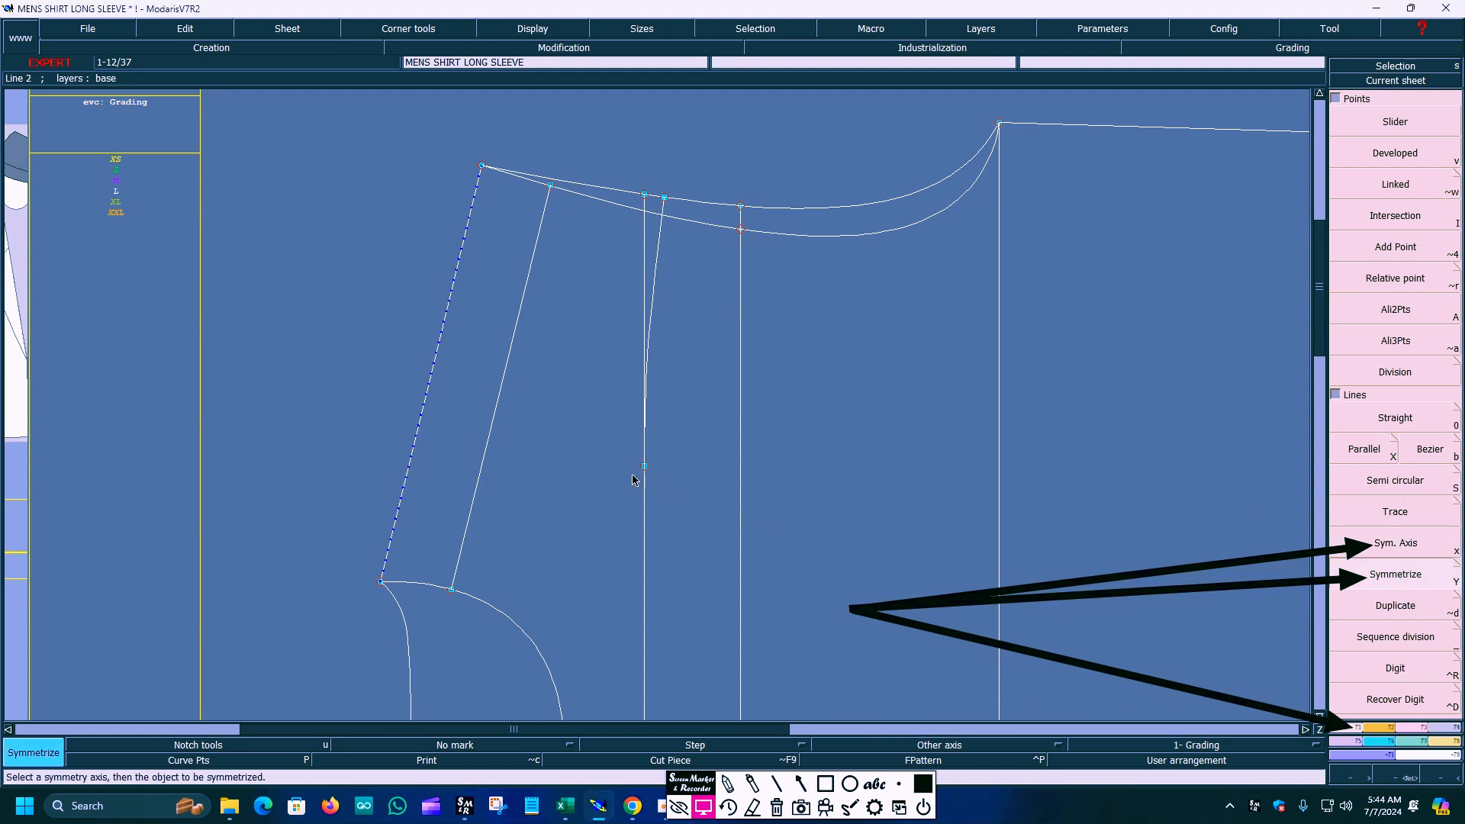
pyautogui.click(492, 425)
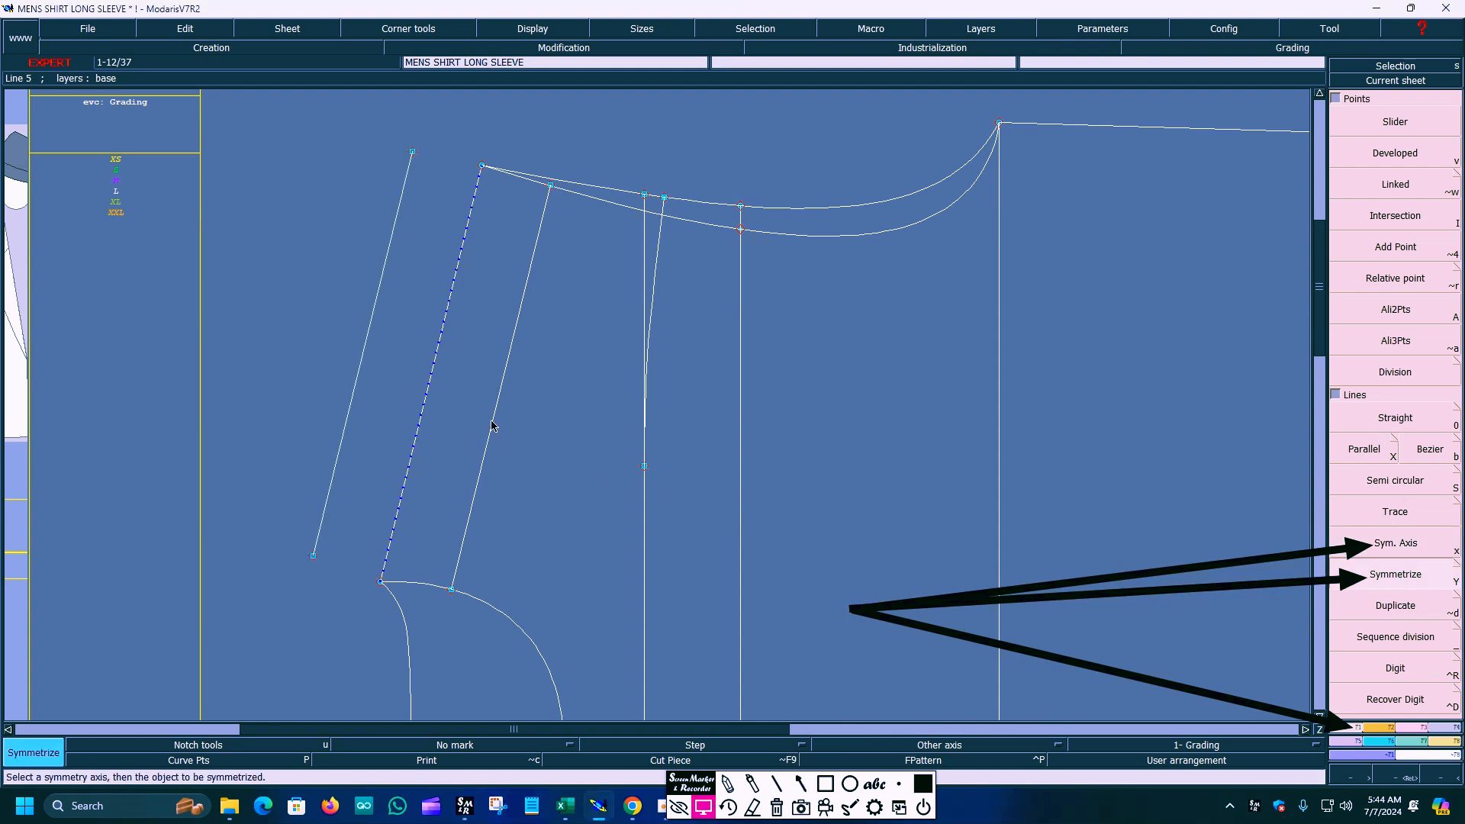
pyautogui.click(603, 205)
pyautogui.click(469, 600)
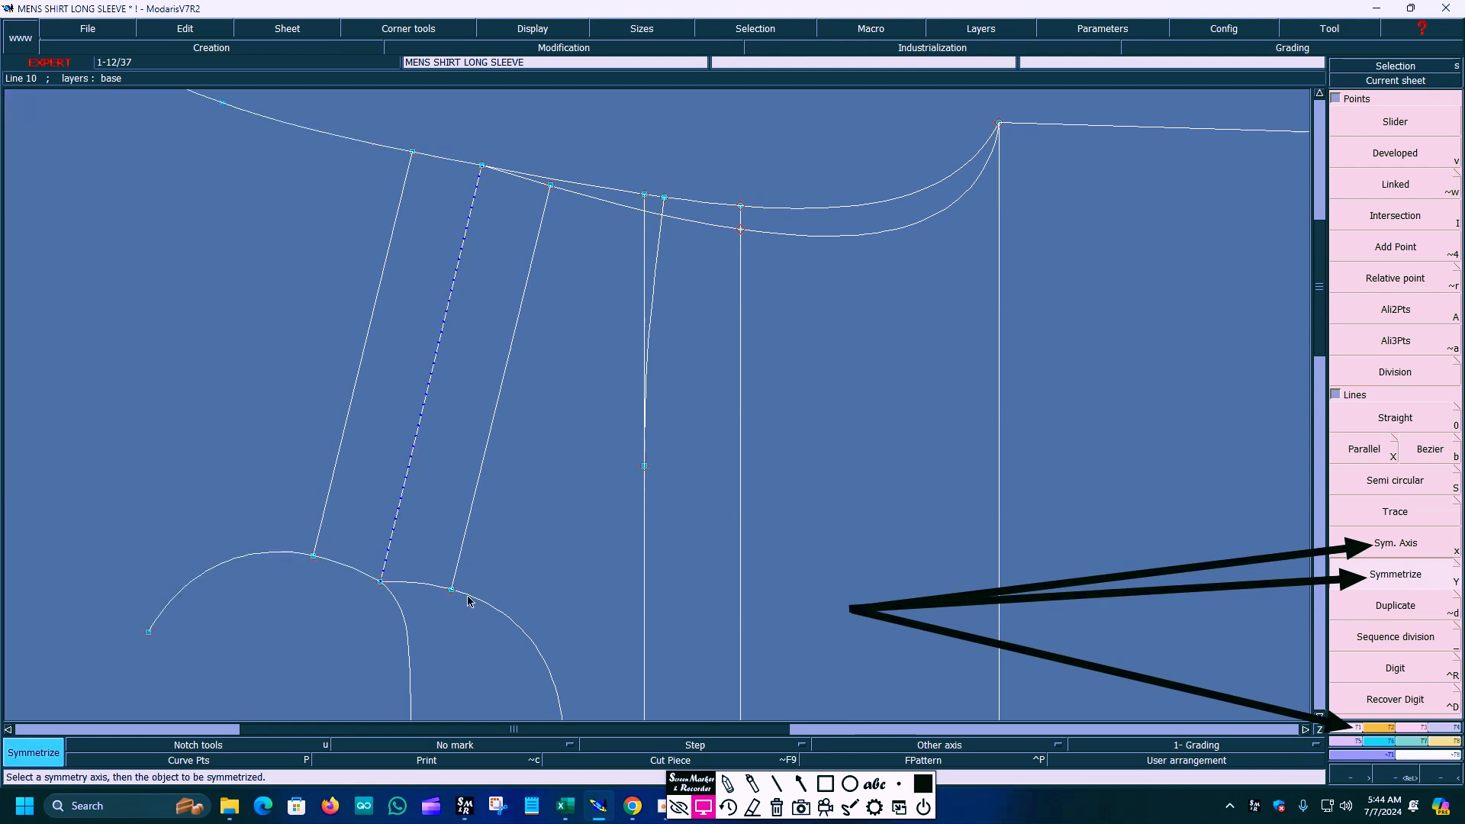
# Use Adjust 2 lines to trim the mirrored armhole and neckline curves to the ends of the mirrored yoke line.
pyautogui.click(775, 811)
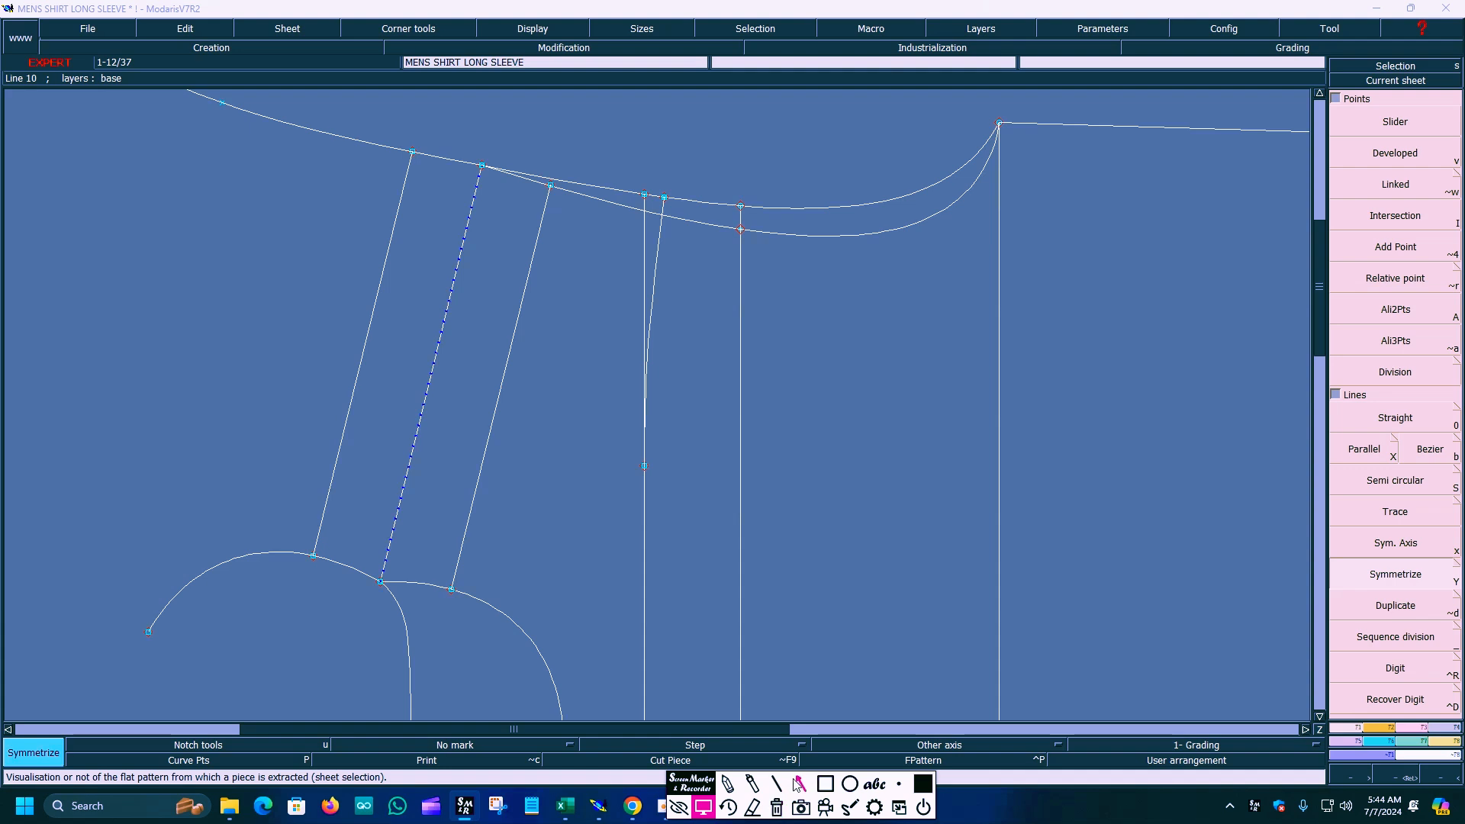
pyautogui.click(798, 783)
pyautogui.moveTo(890, 572); pyautogui.dragTo(1416, 723)
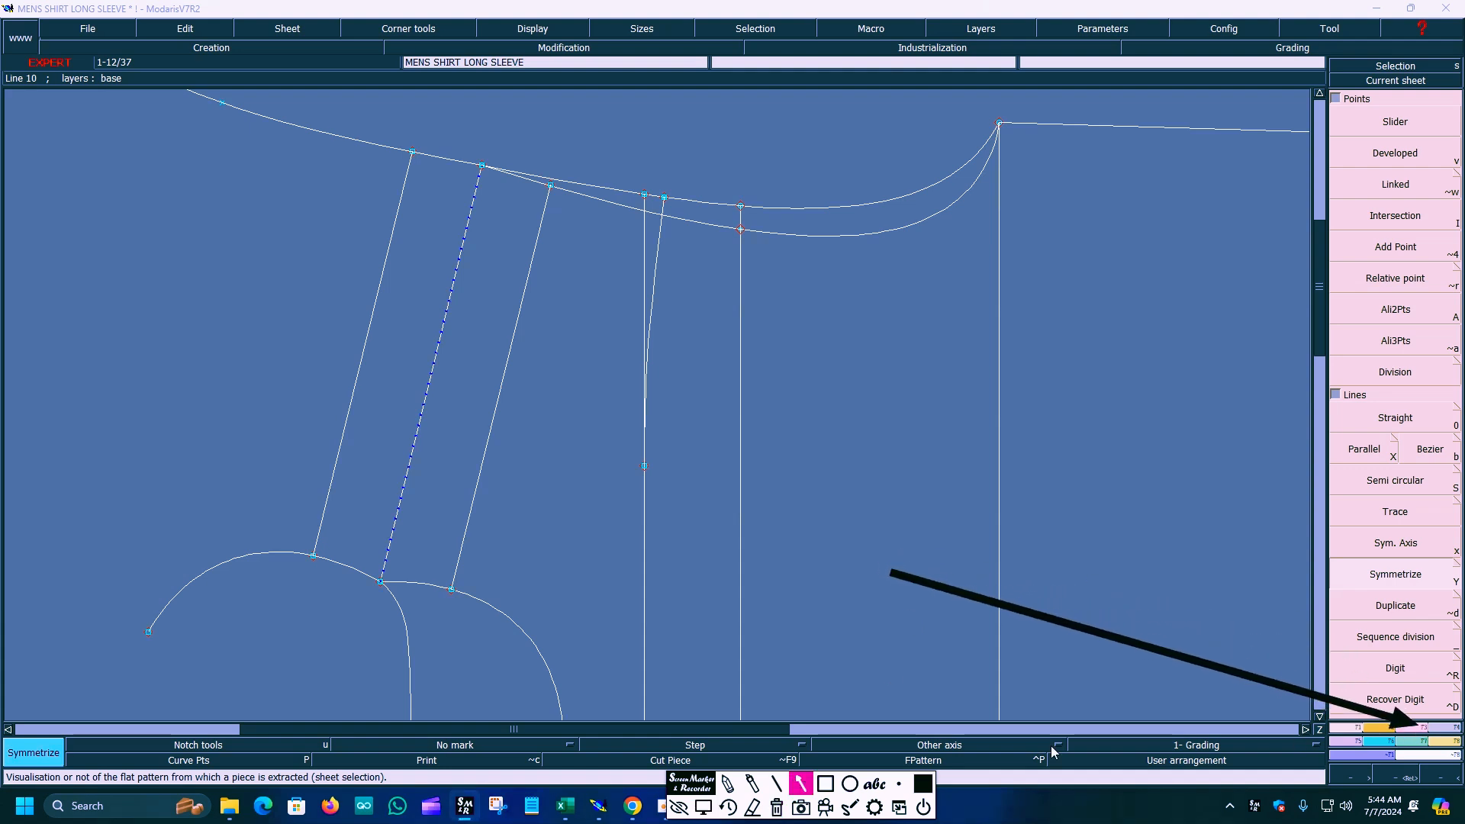
pyautogui.click(703, 807)
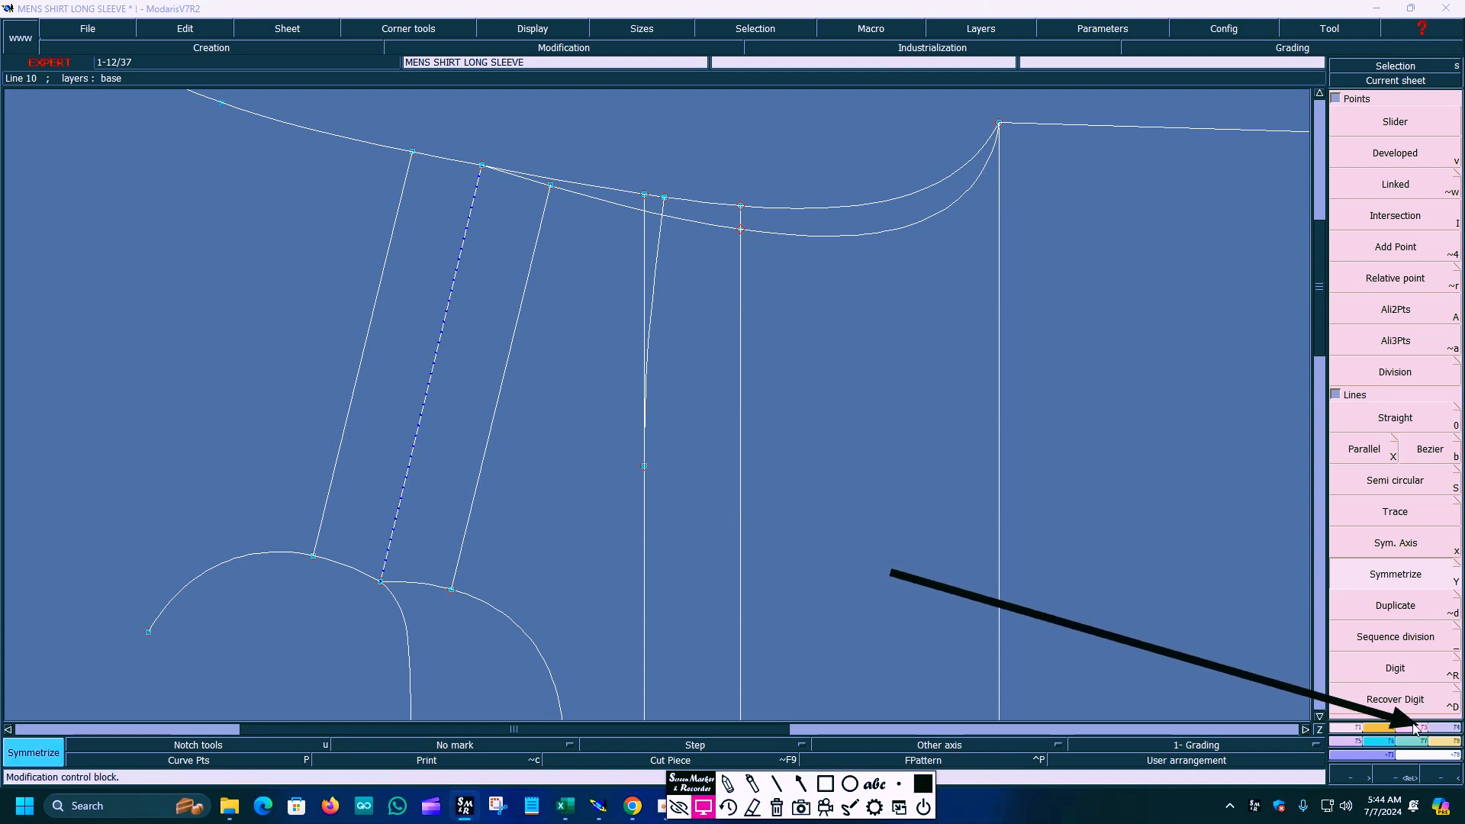
pyautogui.click(1418, 728)
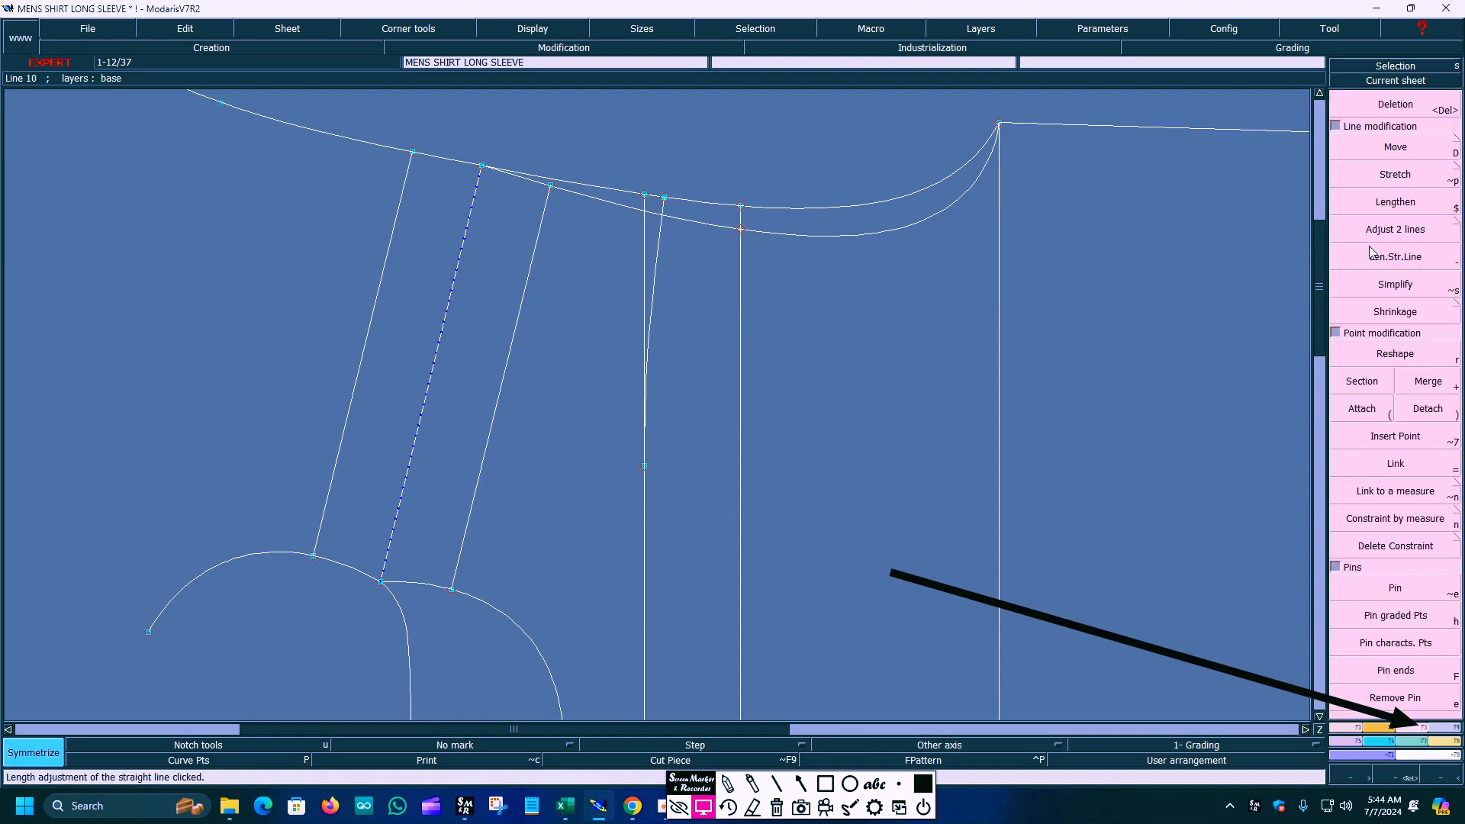
pyautogui.click(799, 783)
pyautogui.moveTo(891, 574)
pyautogui.mouseDown()
pyautogui.moveTo(1347, 264)
pyautogui.moveTo(1352, 244)
pyautogui.mouseUp()
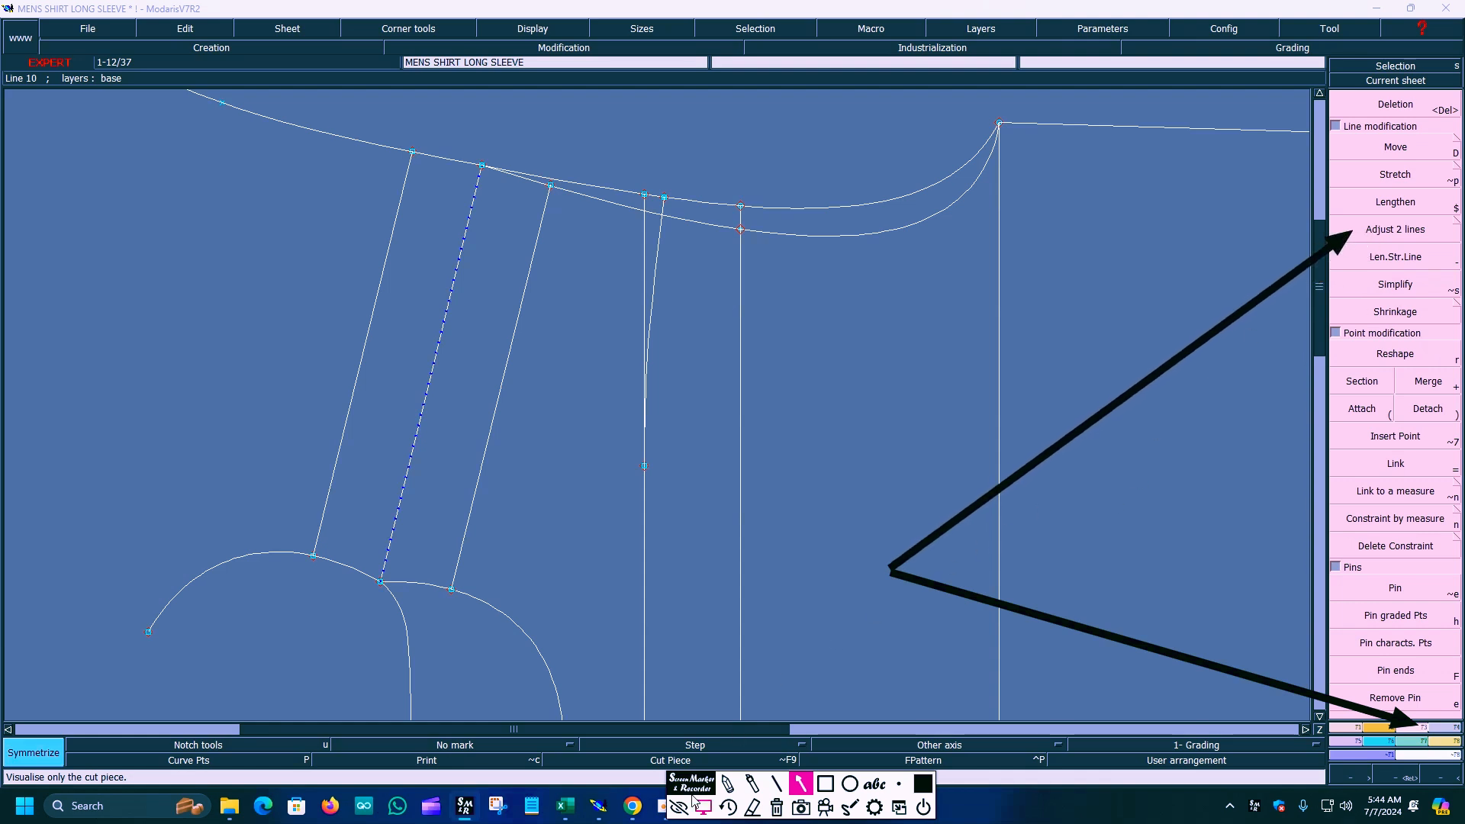
pyautogui.click(703, 806)
pyautogui.click(1386, 242)
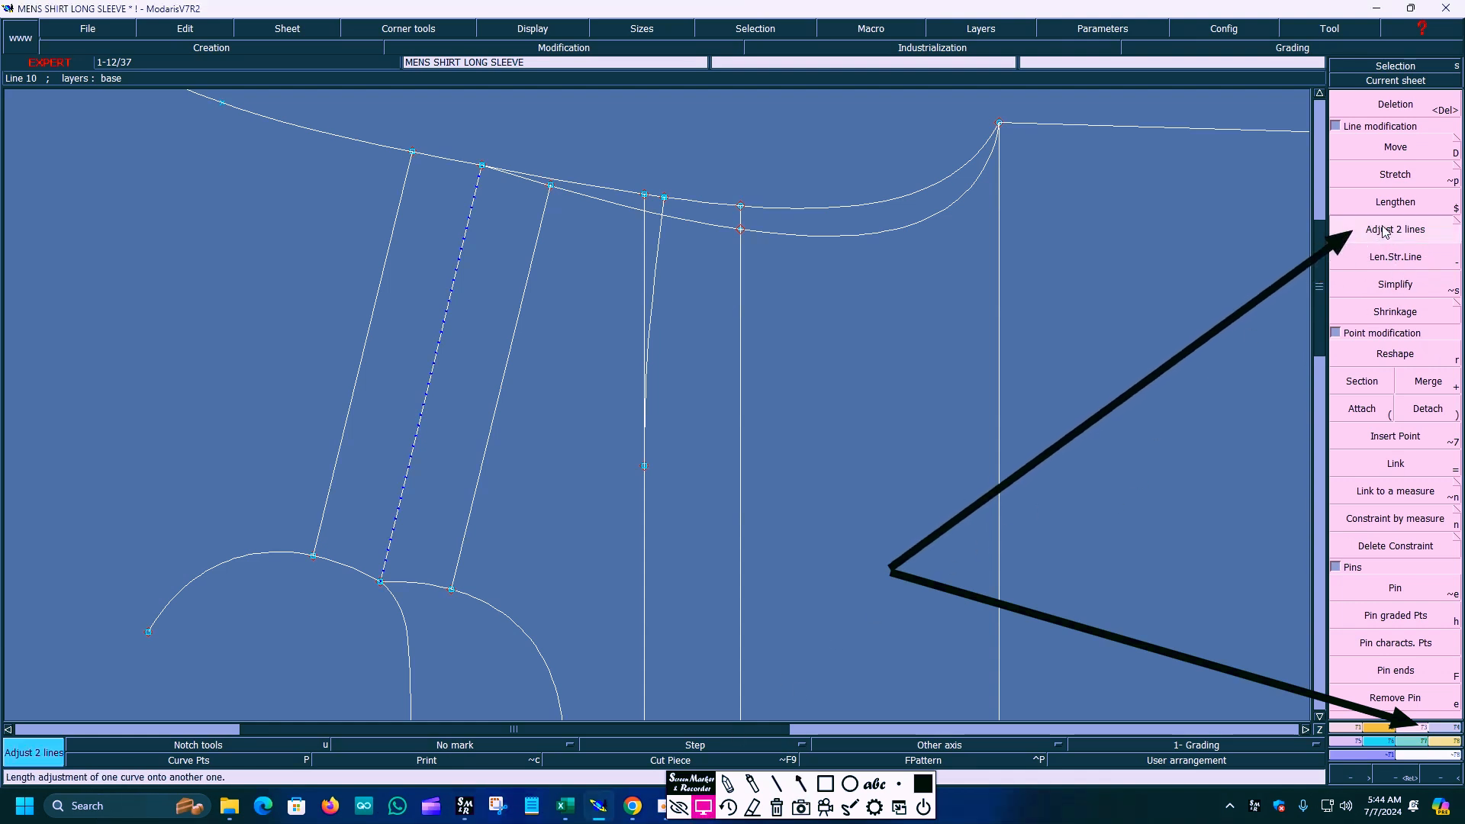
pyautogui.click(428, 156)
pyautogui.click(407, 178)
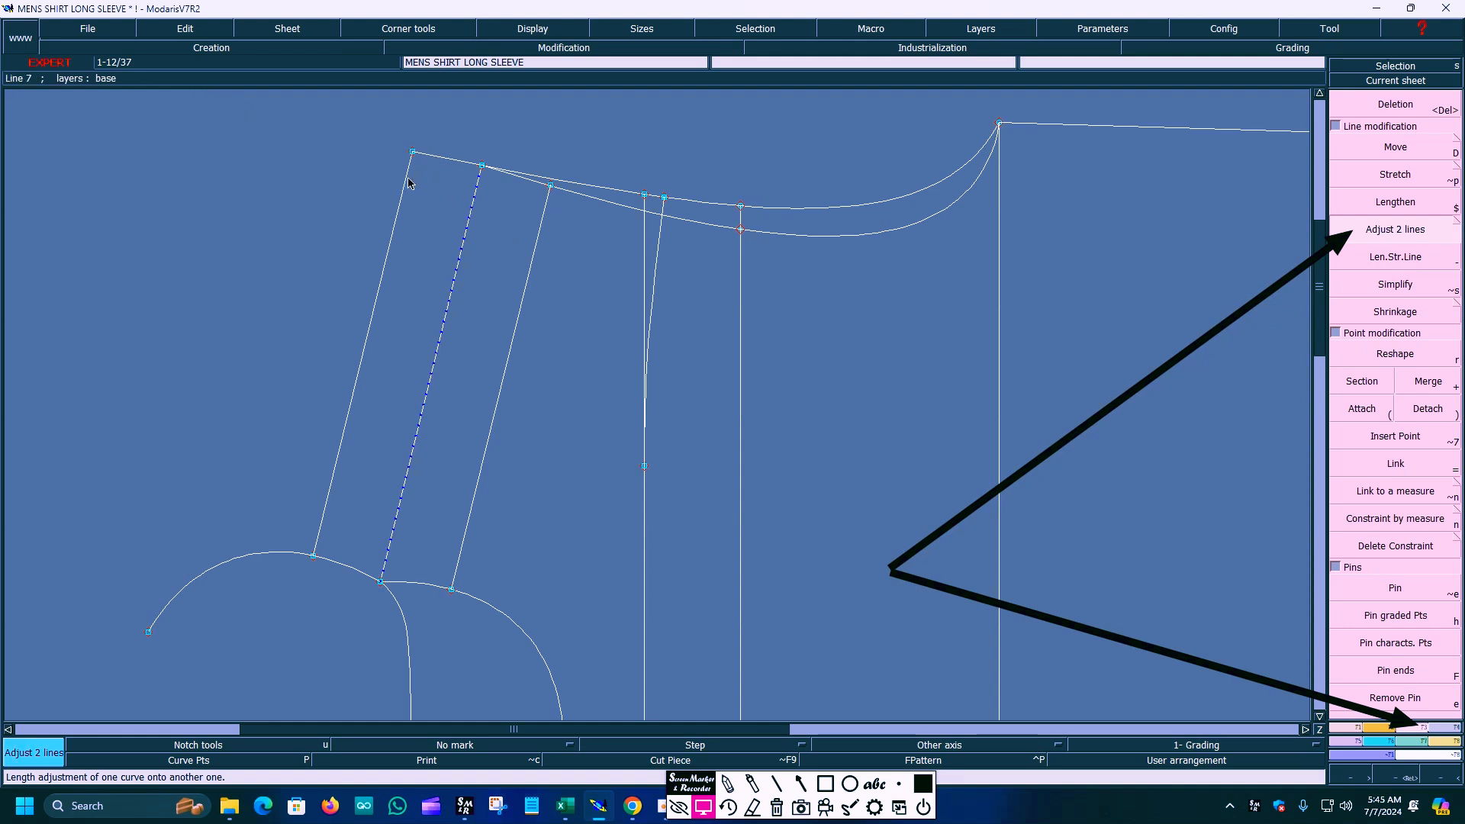
pyautogui.click(324, 535)
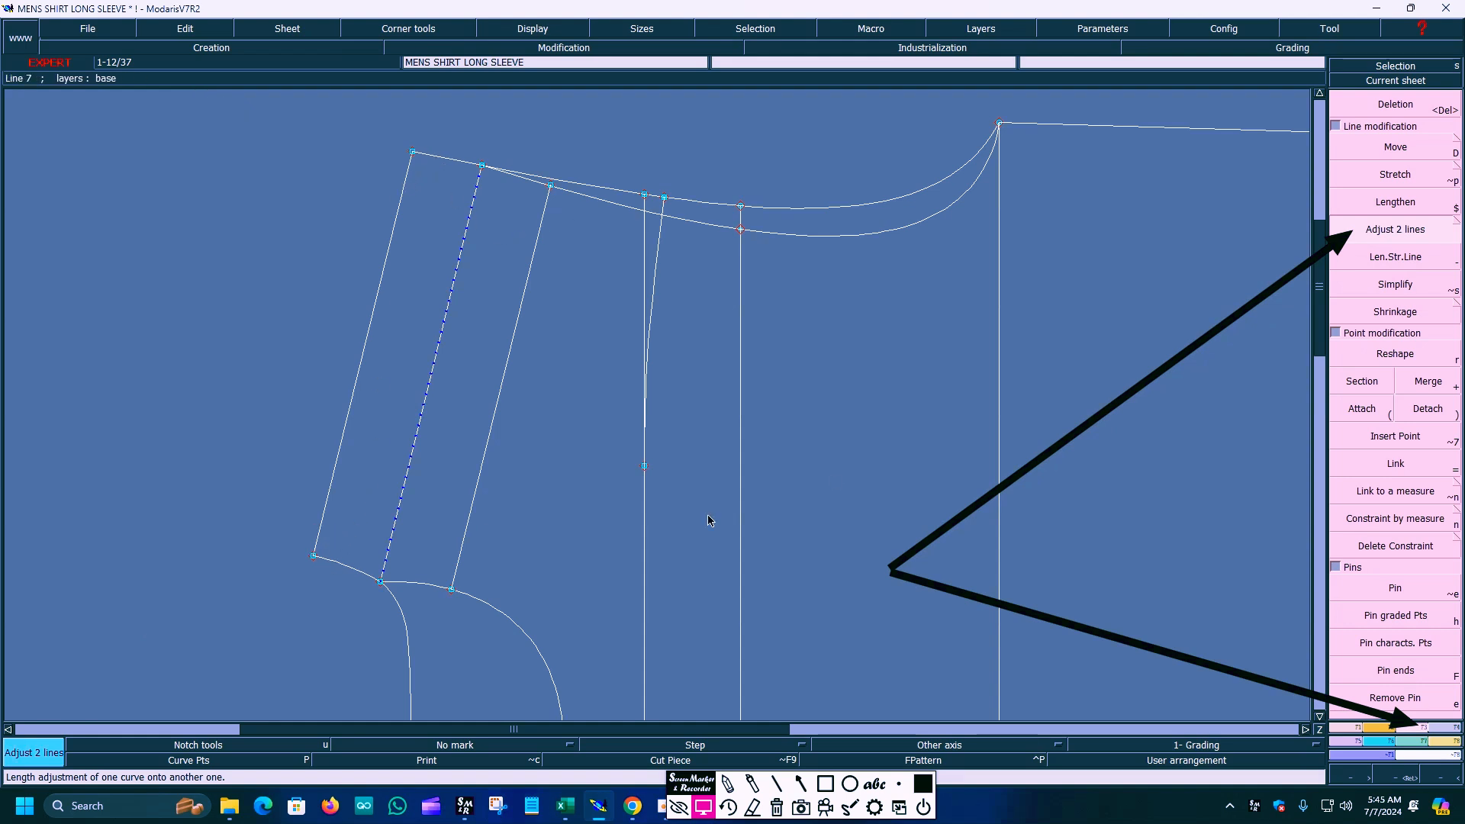
pyautogui.click(776, 810)
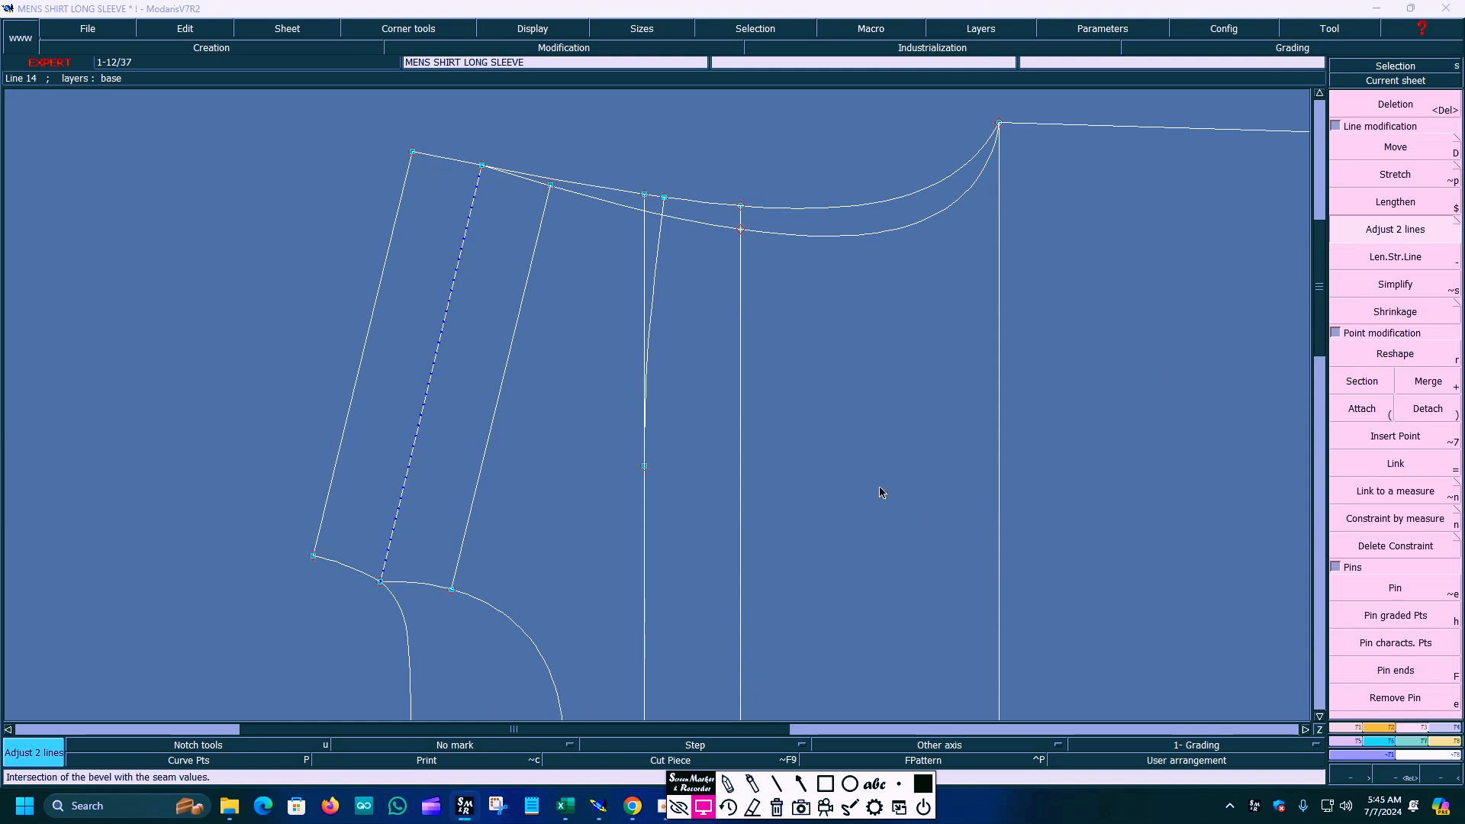
pyautogui.click(599, 806)
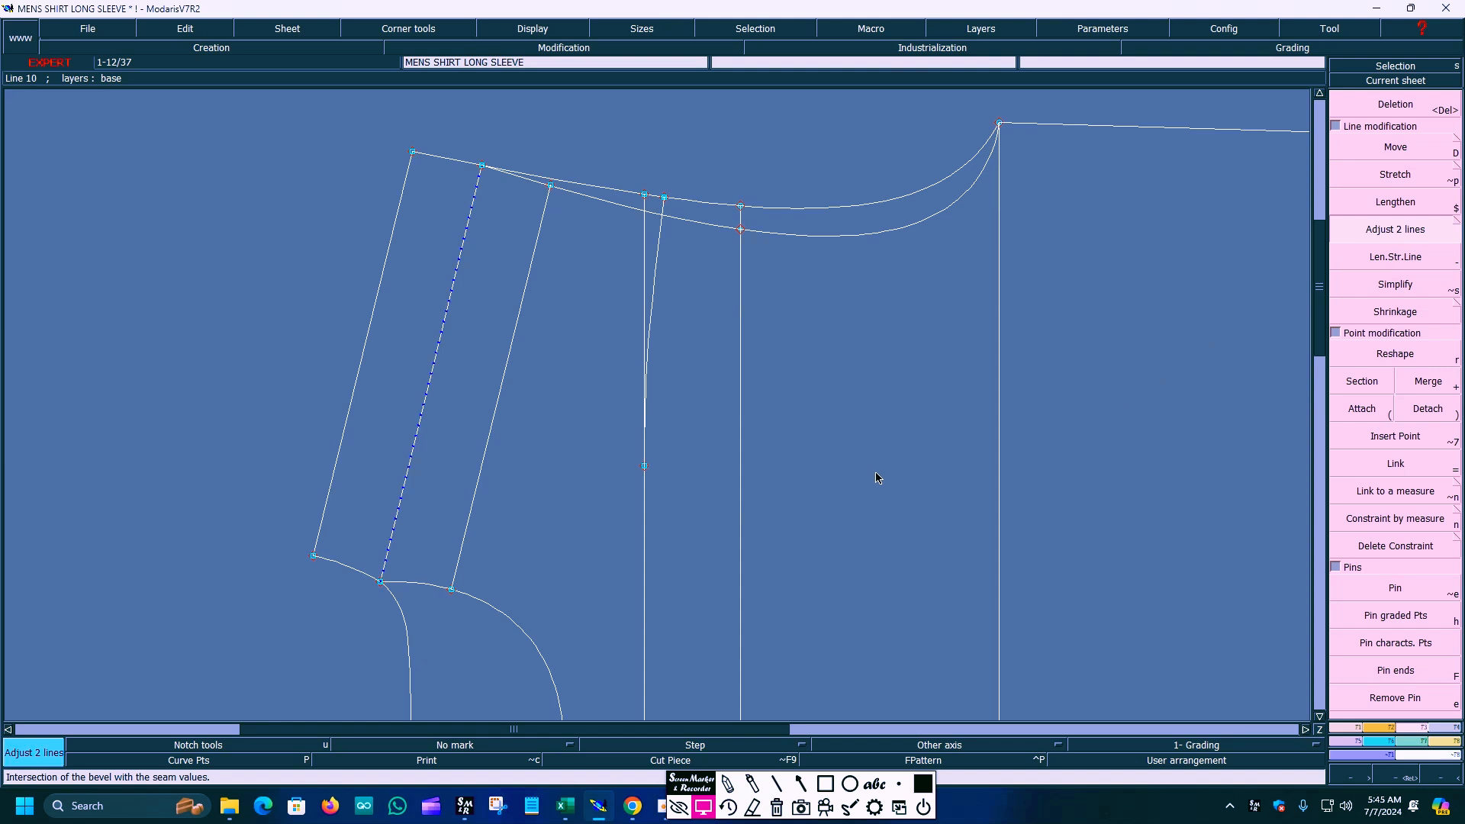
# Switch to the Excel measurement chart and highlight the front placket row (row 9) in yellow.
pyautogui.press('Home')
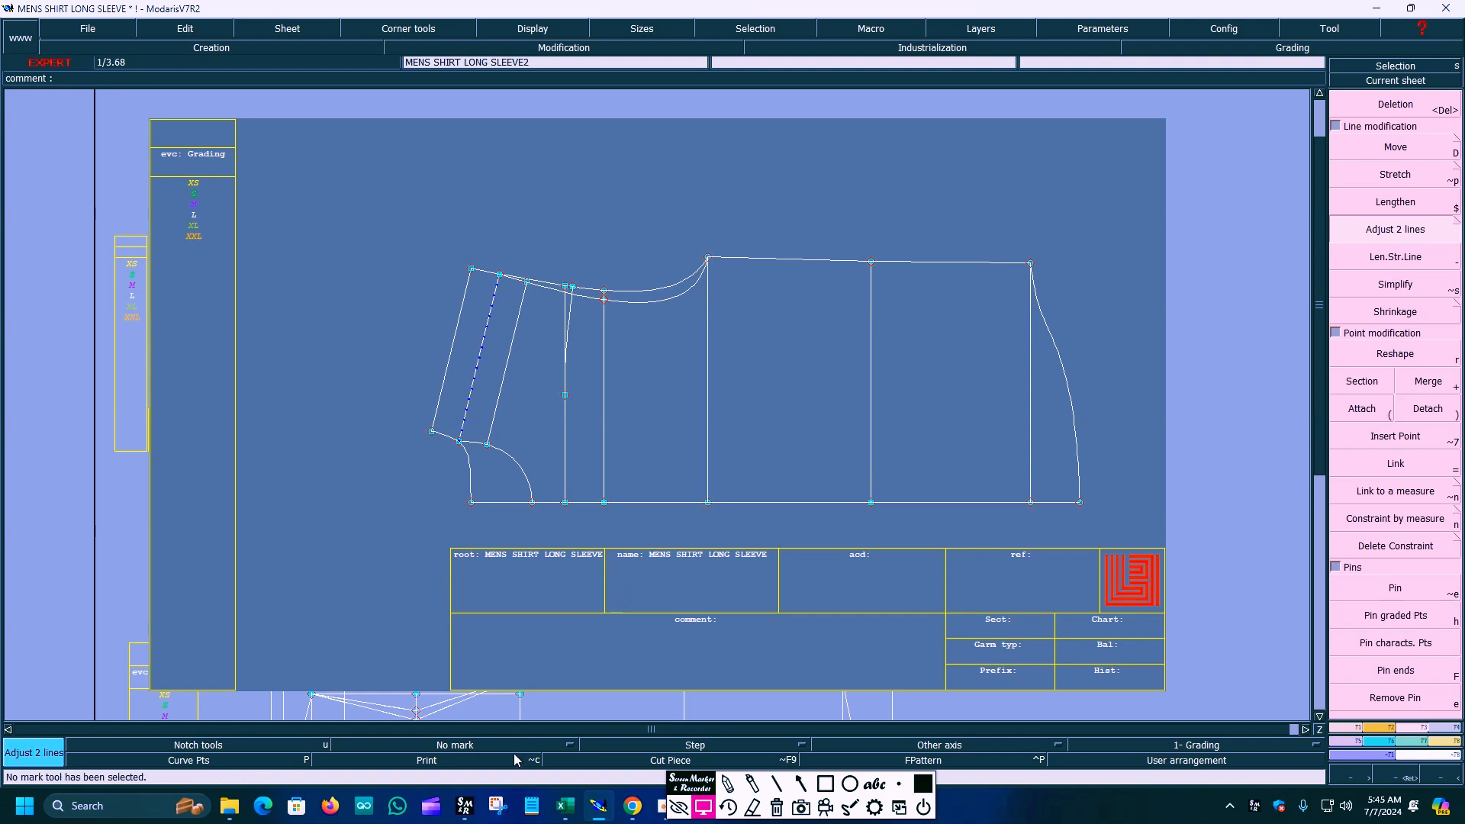
pyautogui.click(566, 807)
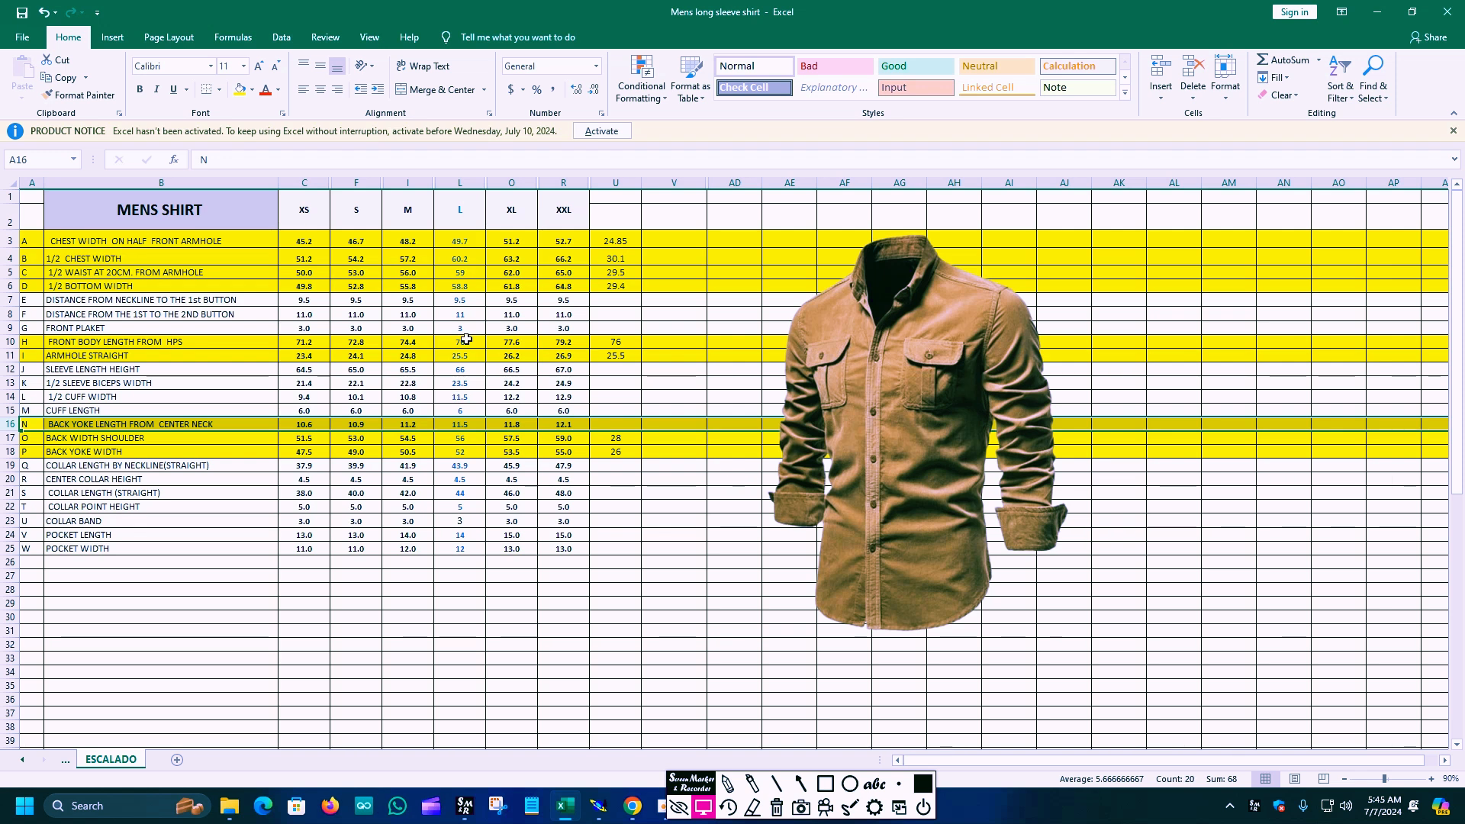
pyautogui.click(6, 328)
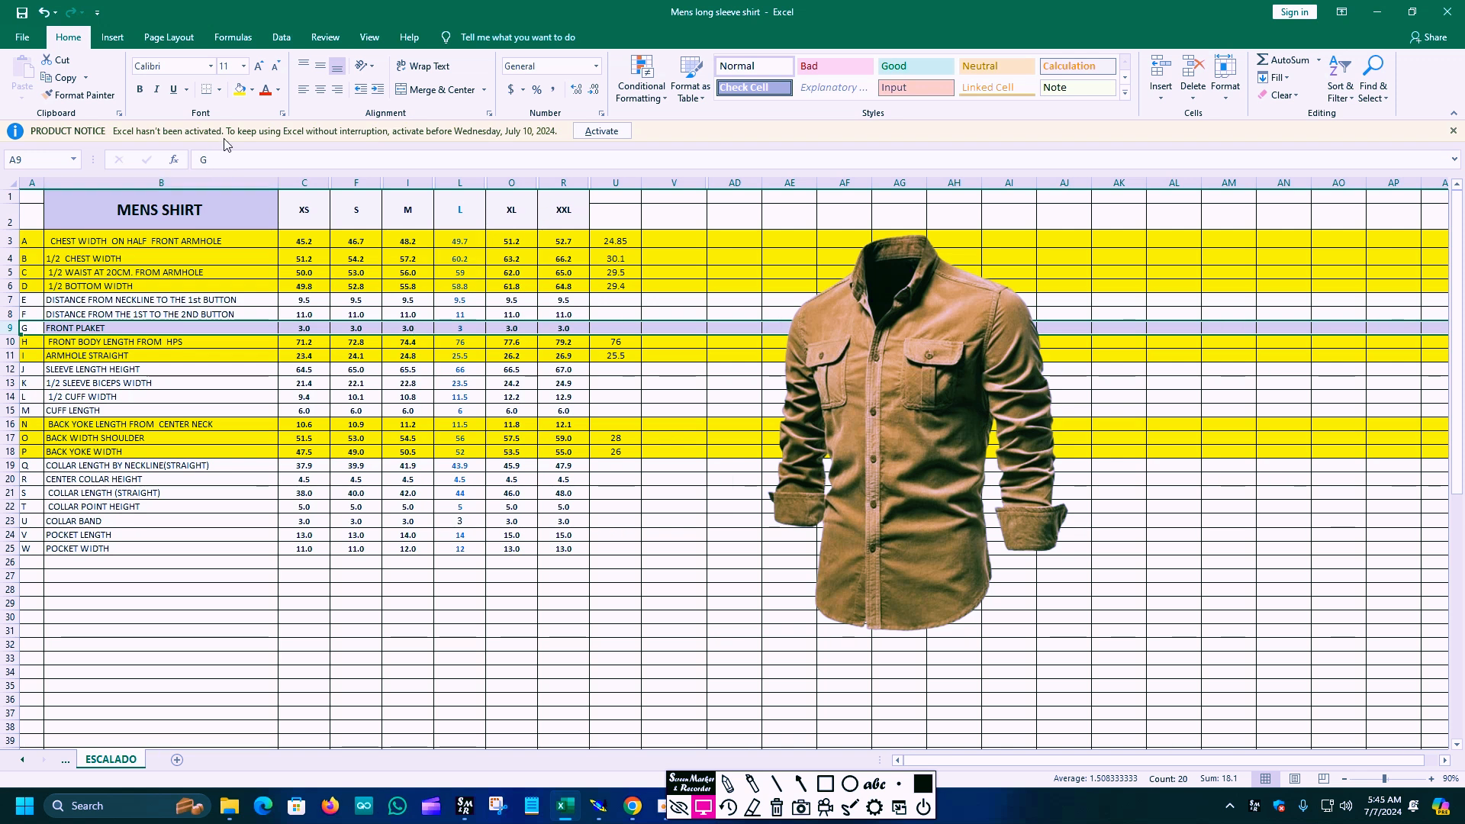
pyautogui.click(241, 89)
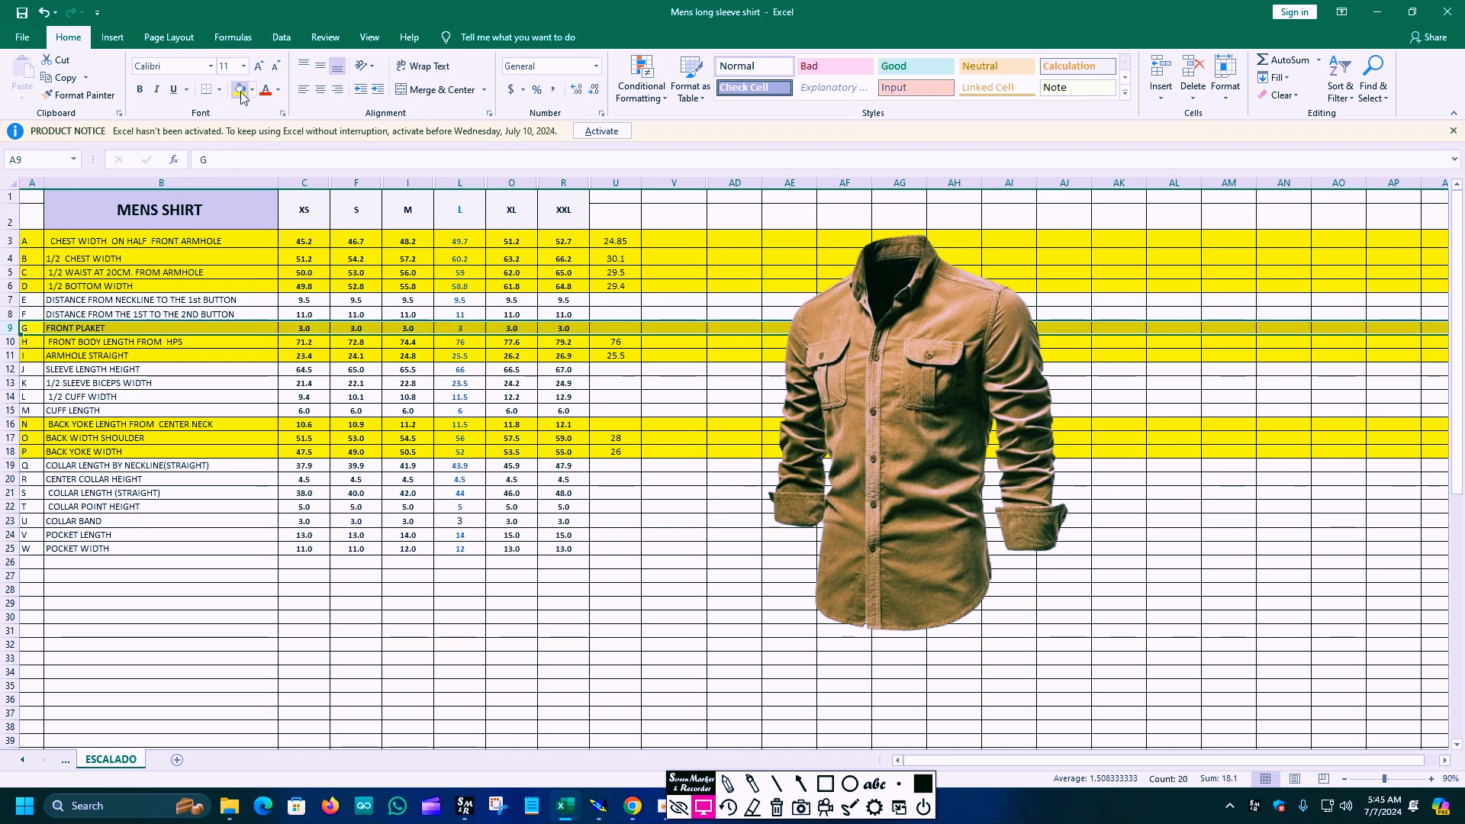
pyautogui.click(689, 567)
# Enter 3 for the front placket in cell U9 and center the value.
pyautogui.click(606, 329)
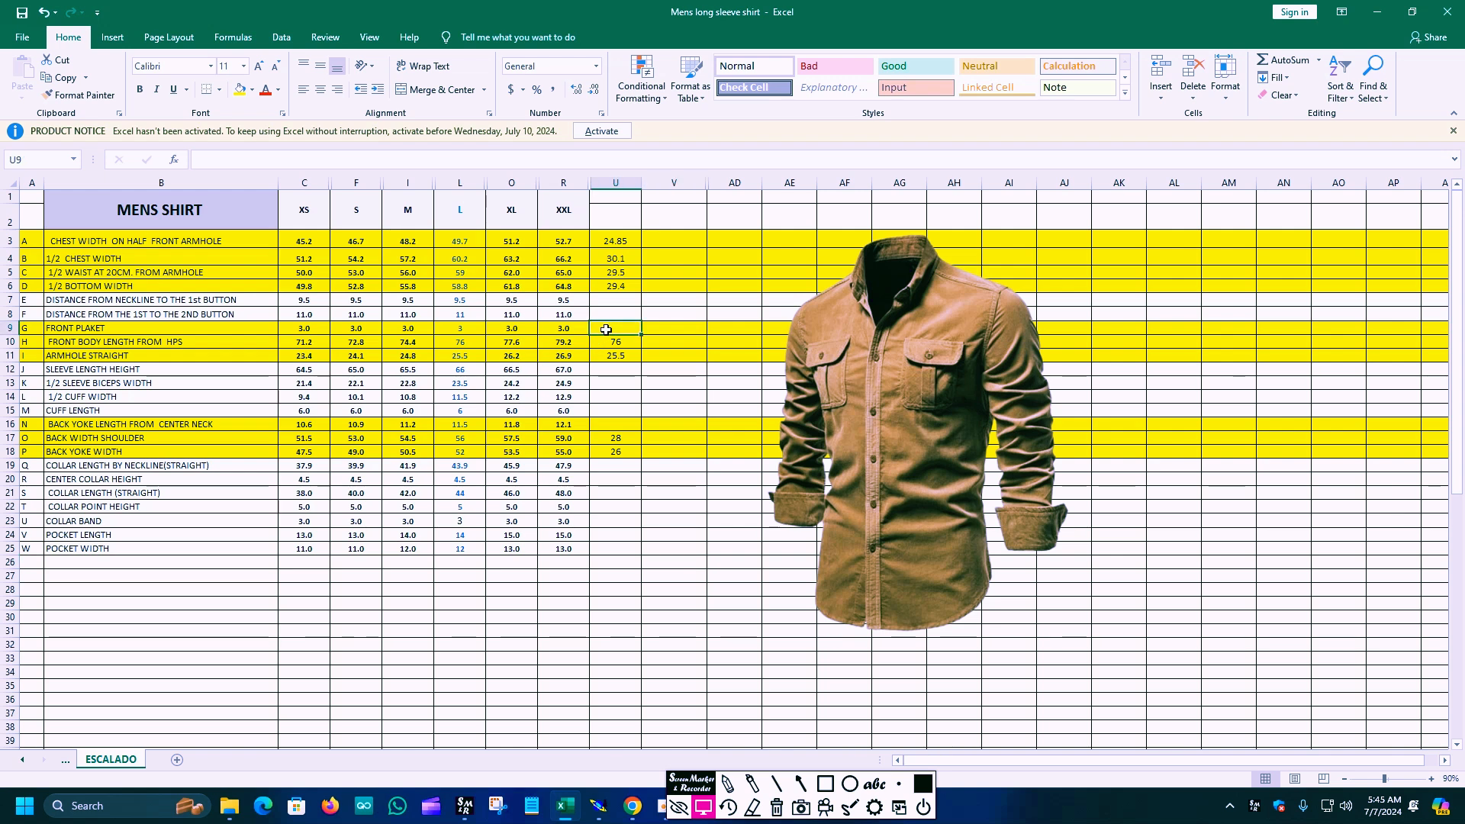
pyautogui.write('3')
pyautogui.press('Return')
pyautogui.click(626, 326)
pyautogui.click(321, 89)
pyautogui.click(703, 453)
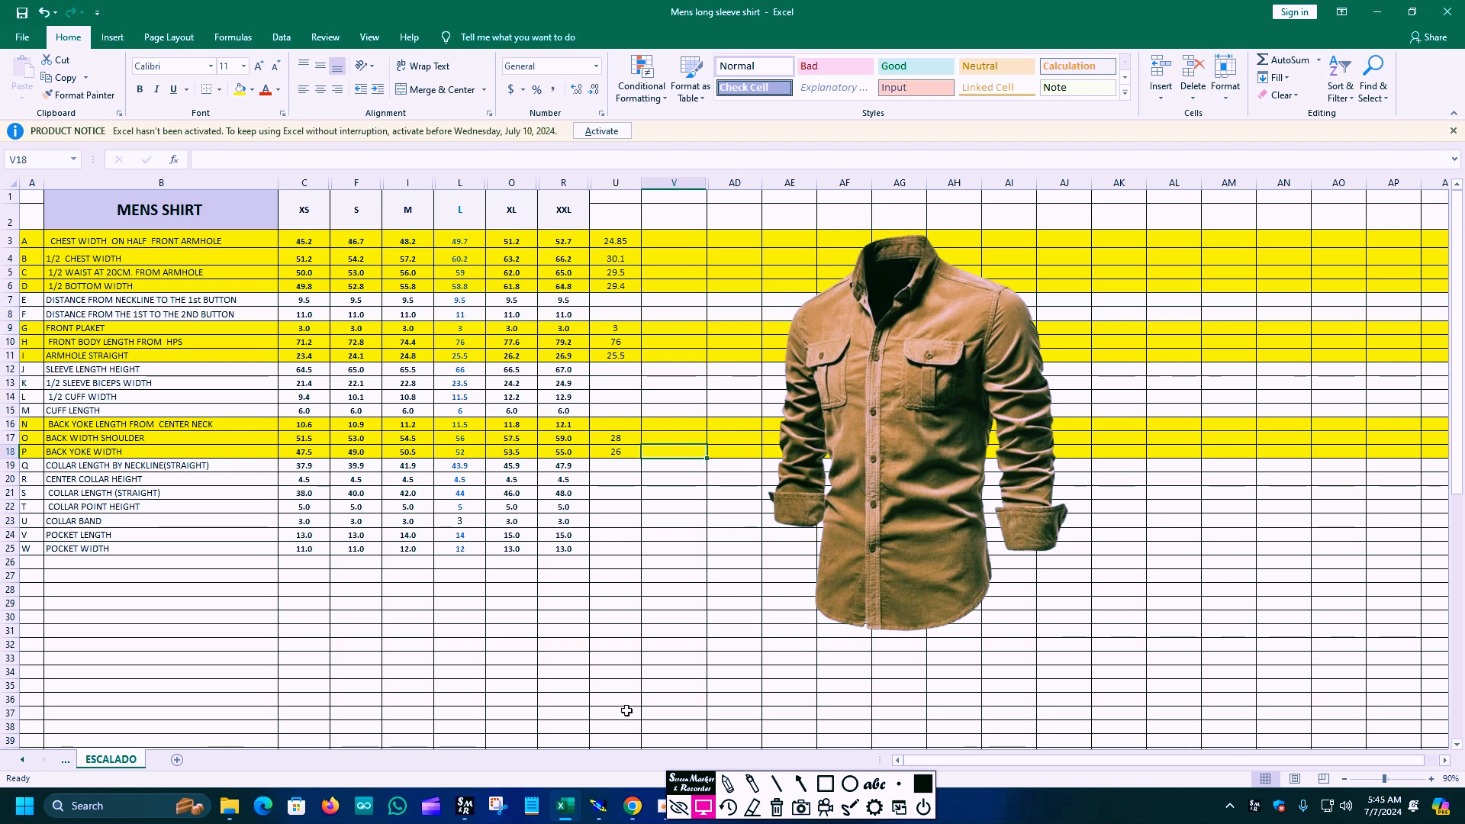
# Switch back to Modaris and create a parallel of the horizontal center front line at a distance of -1.50 cm.
pyautogui.click(599, 806)
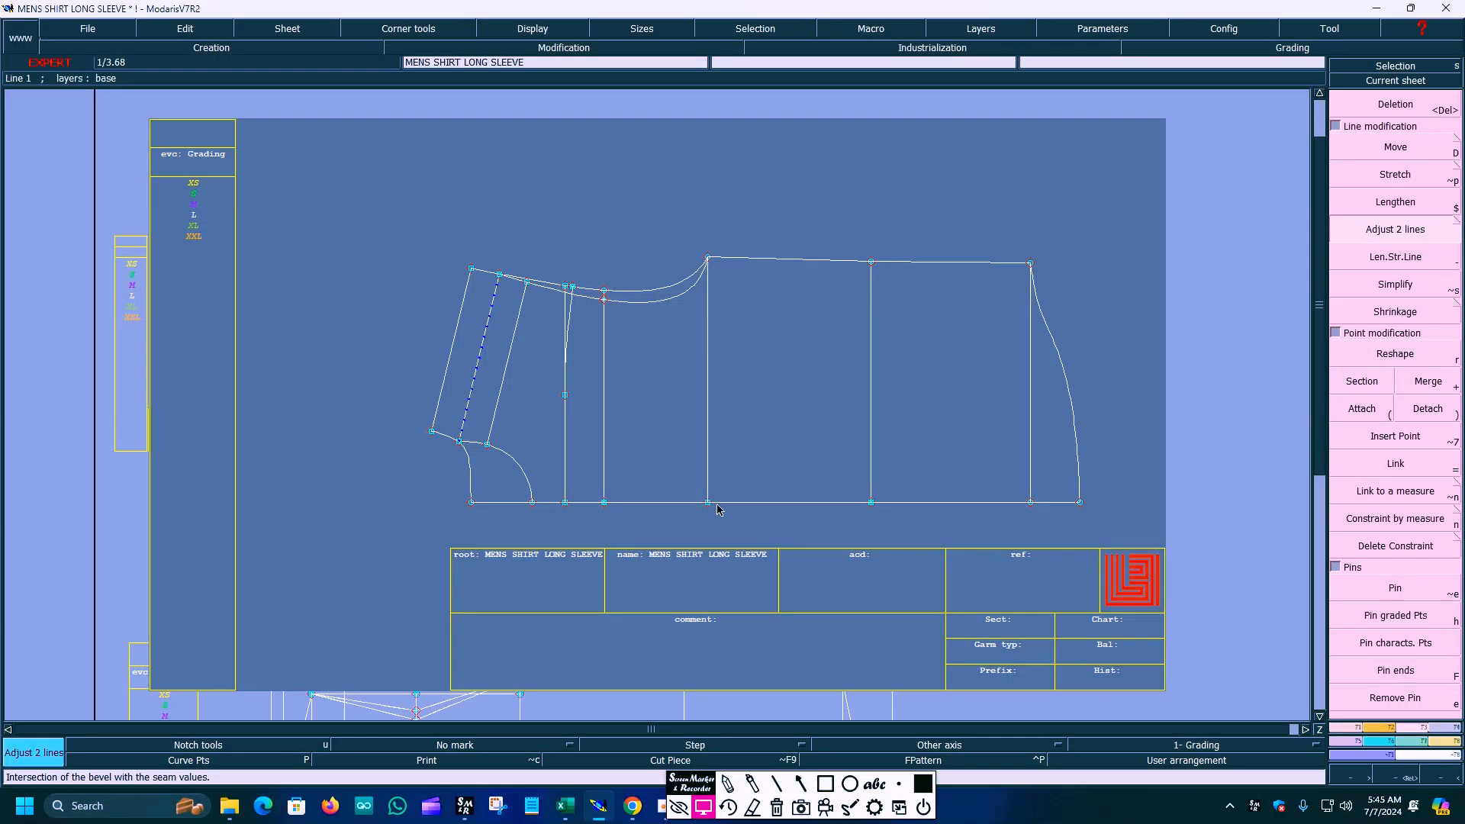
pyautogui.click(801, 784)
pyautogui.moveTo(1089, 576)
pyautogui.mouseDown()
pyautogui.moveTo(1307, 687)
pyautogui.moveTo(1347, 739)
pyautogui.mouseUp()
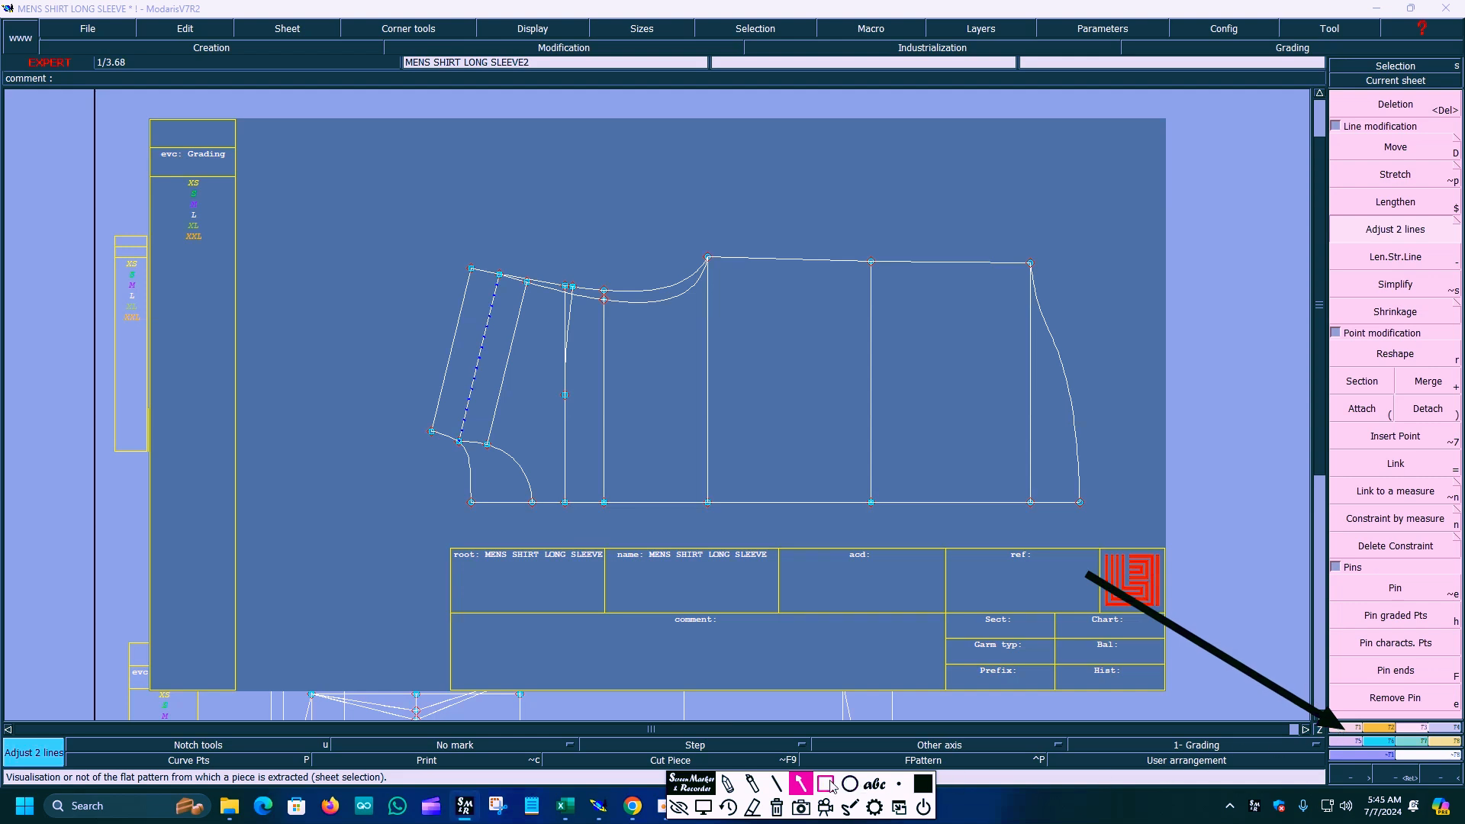
pyautogui.click(703, 807)
pyautogui.click(1348, 728)
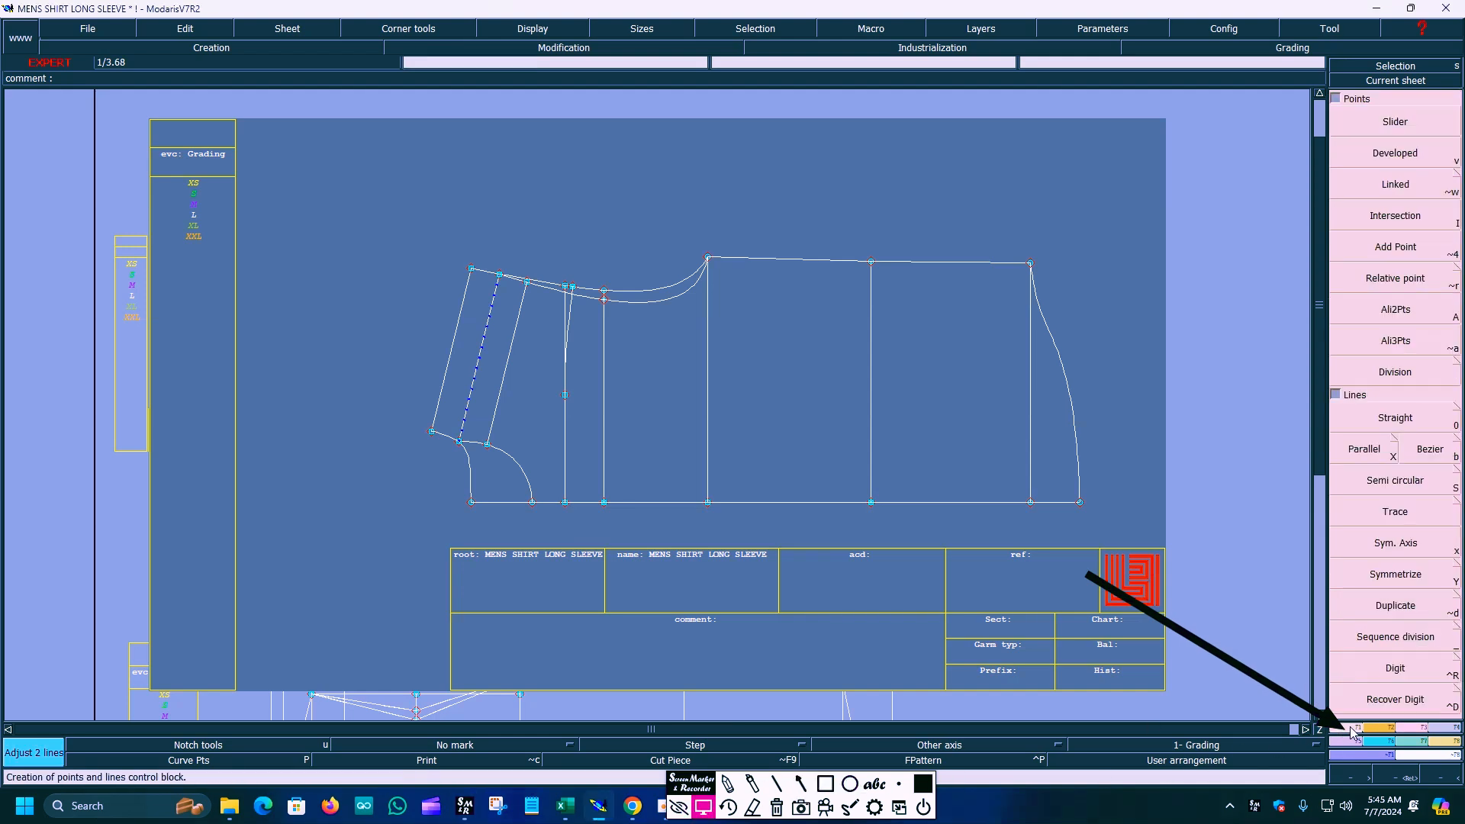
pyautogui.click(800, 783)
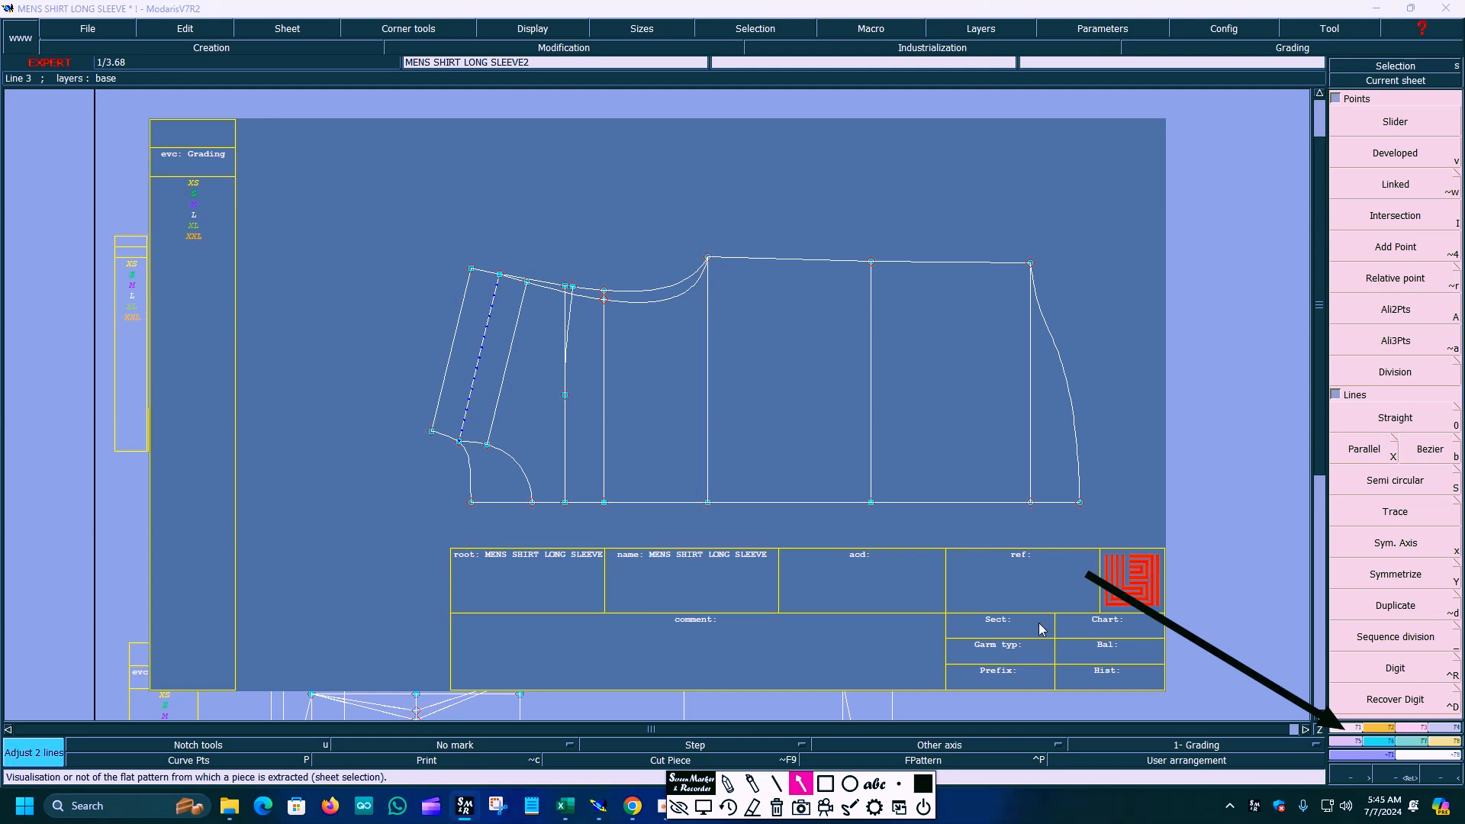
pyautogui.moveTo(1085, 573)
pyautogui.mouseDown()
pyautogui.moveTo(1319, 450)
pyautogui.moveTo(1337, 457)
pyautogui.mouseUp()
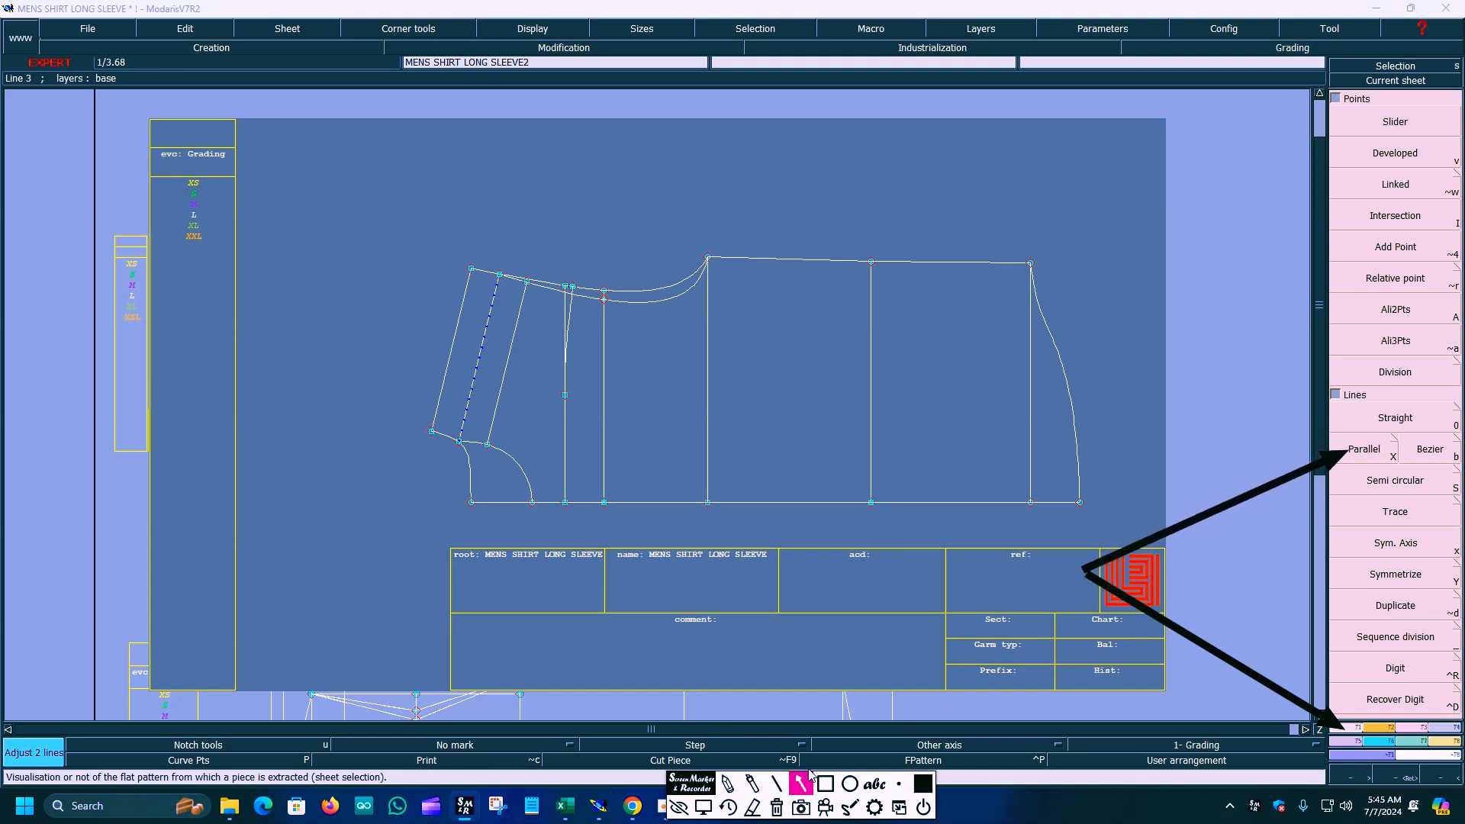
pyautogui.click(703, 808)
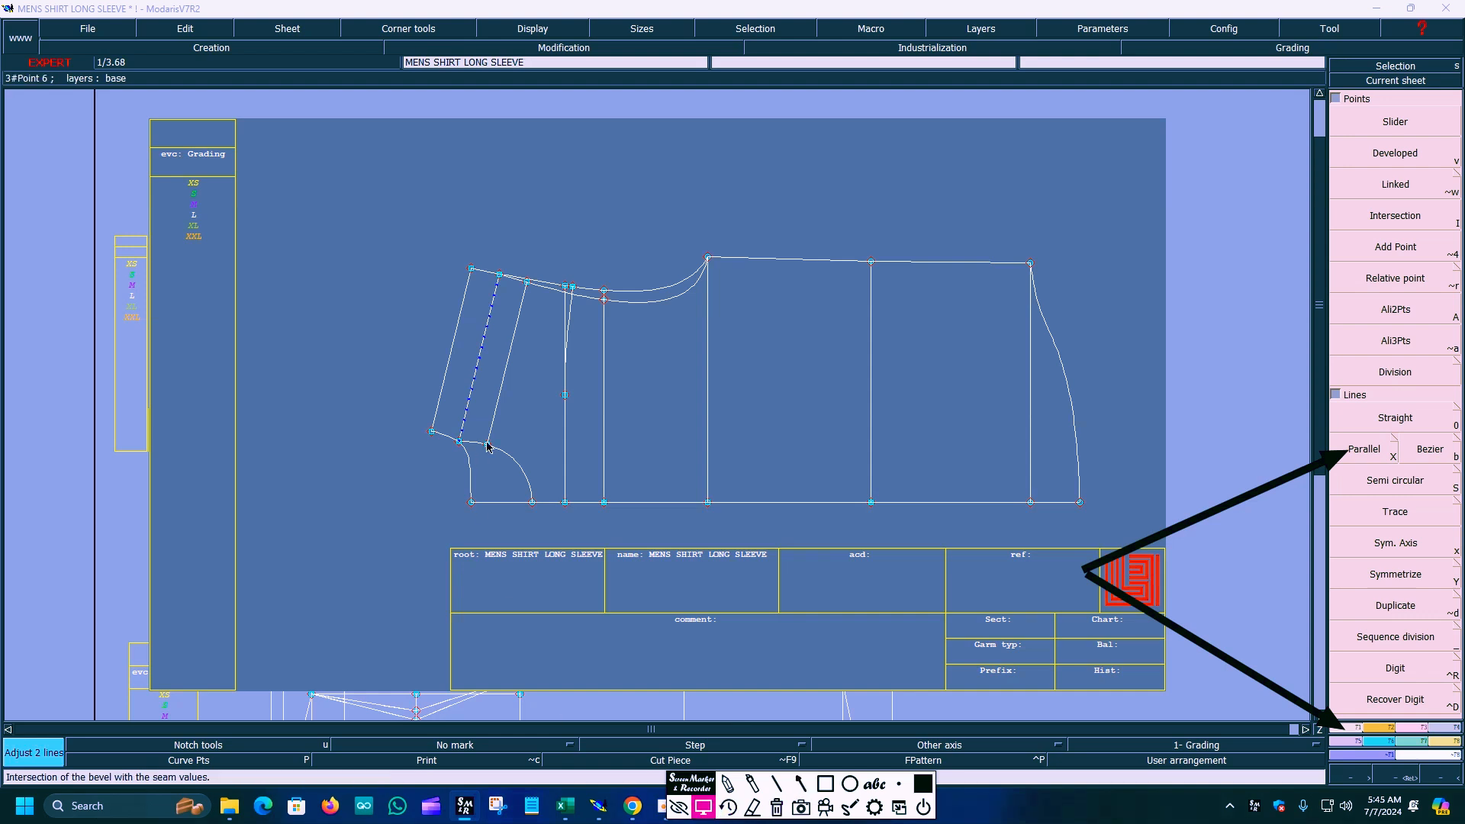
pyautogui.click(638, 505)
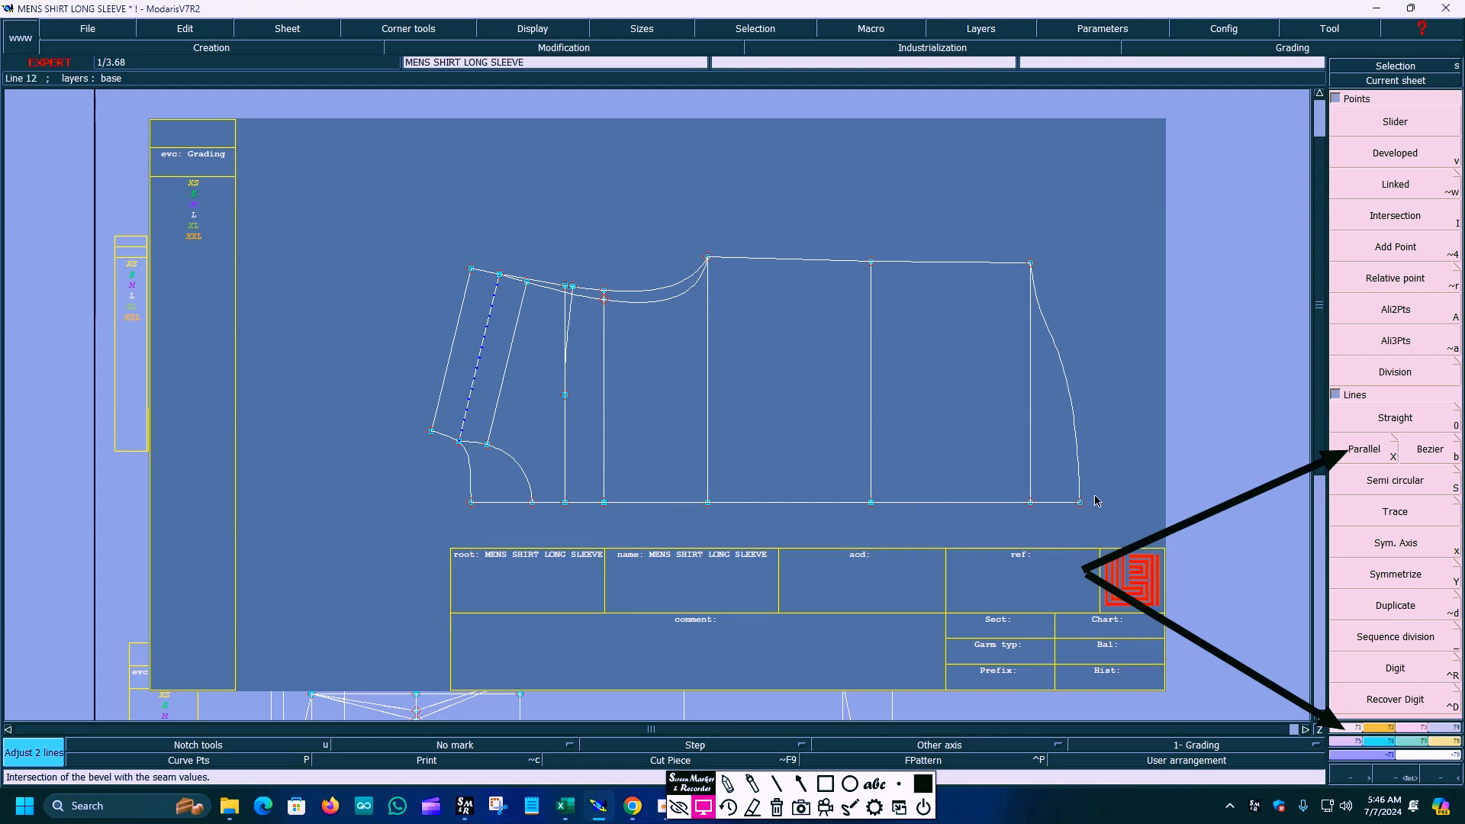
pyautogui.click(1353, 454)
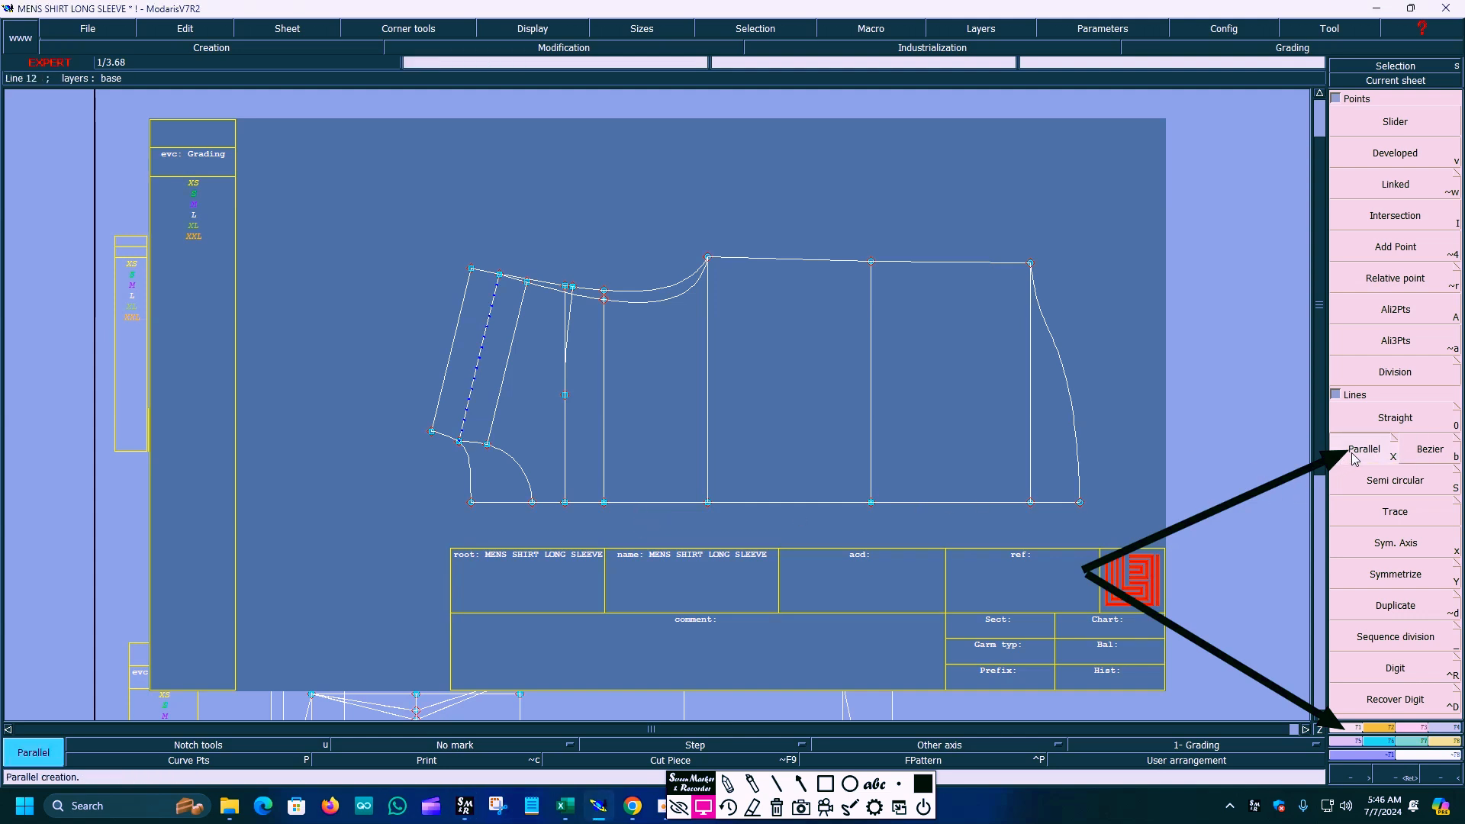
pyautogui.click(685, 502)
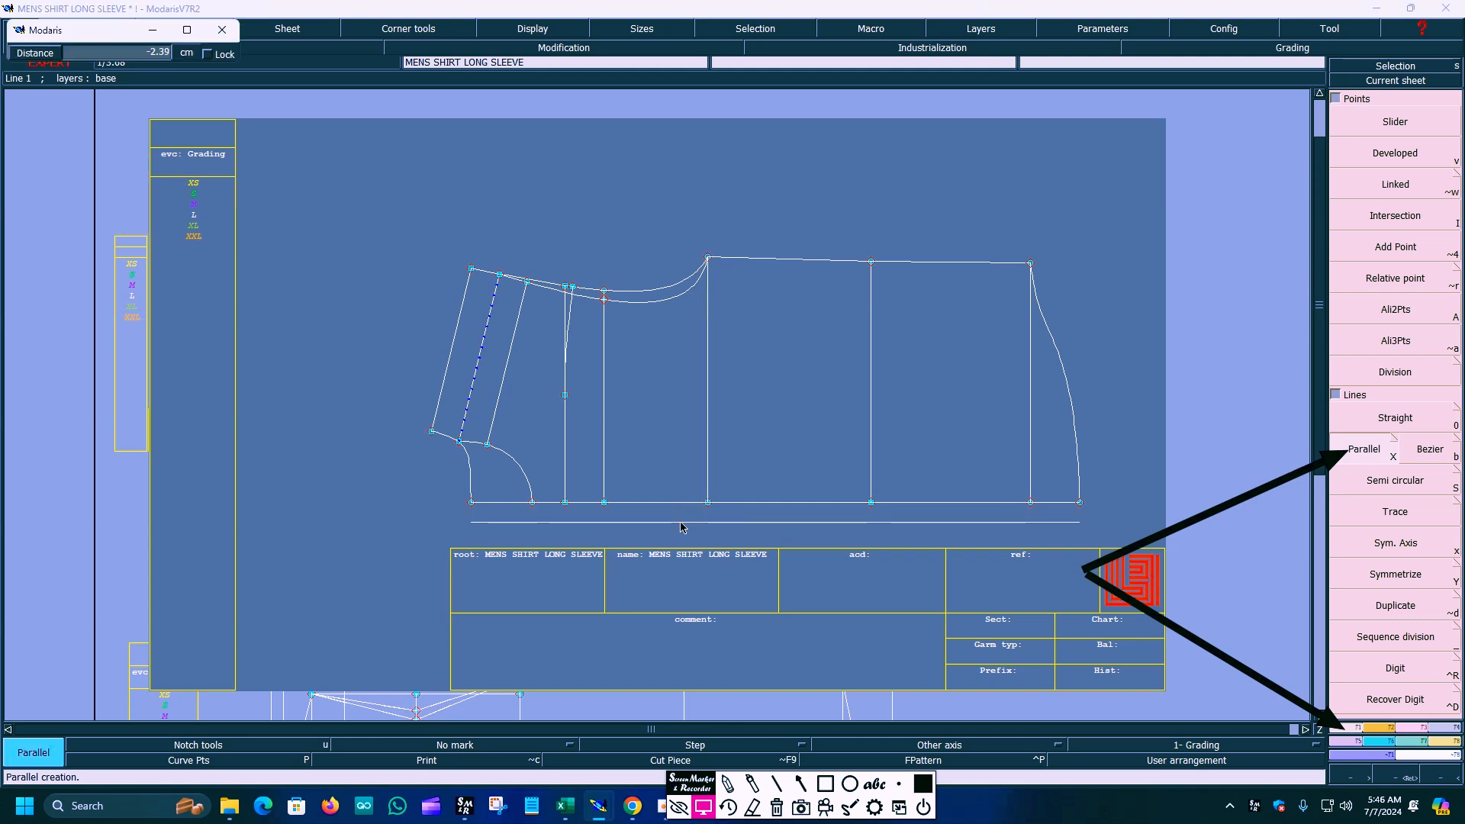
pyautogui.write('-1.50')
pyautogui.press('Return')
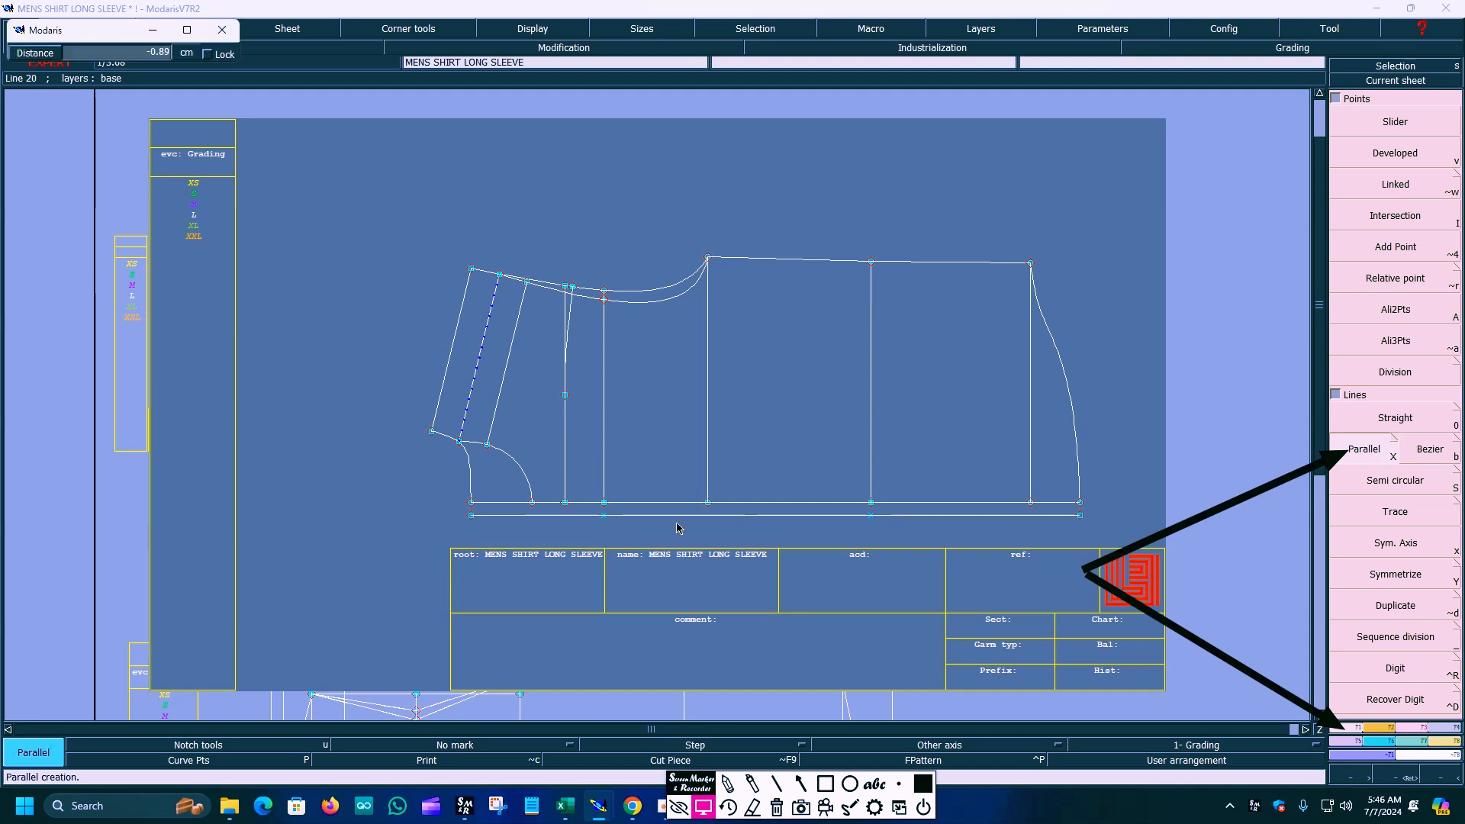
# Create a second parallel at a distance of -4.5 cm from the first center front parallel.
pyautogui.write('-')
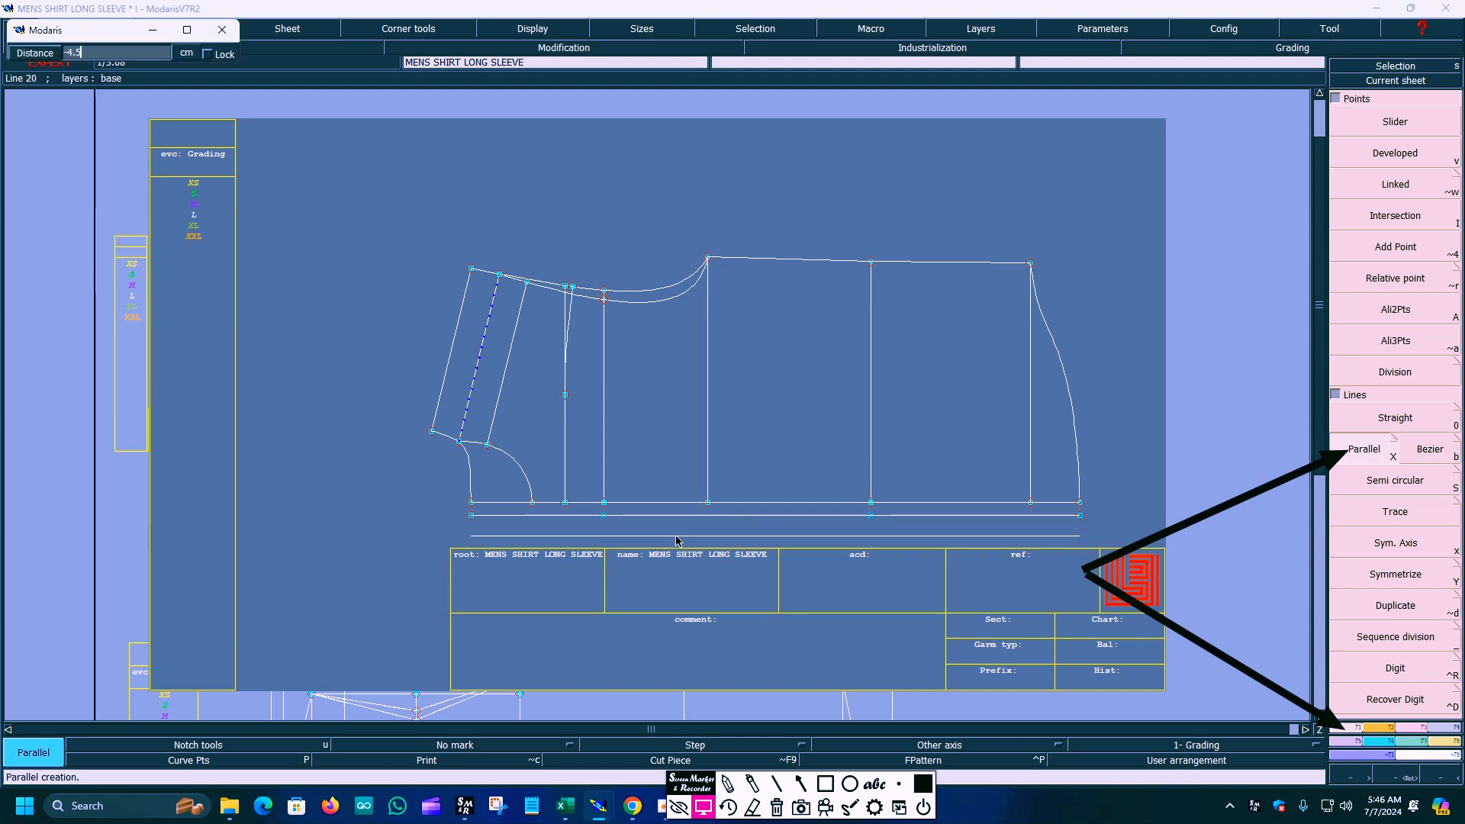
pyautogui.write('4.5')
pyautogui.press('Return')
# Draw a Bezier line joining the hem ends of the center front line and its two parallels.
pyautogui.press('Delete')
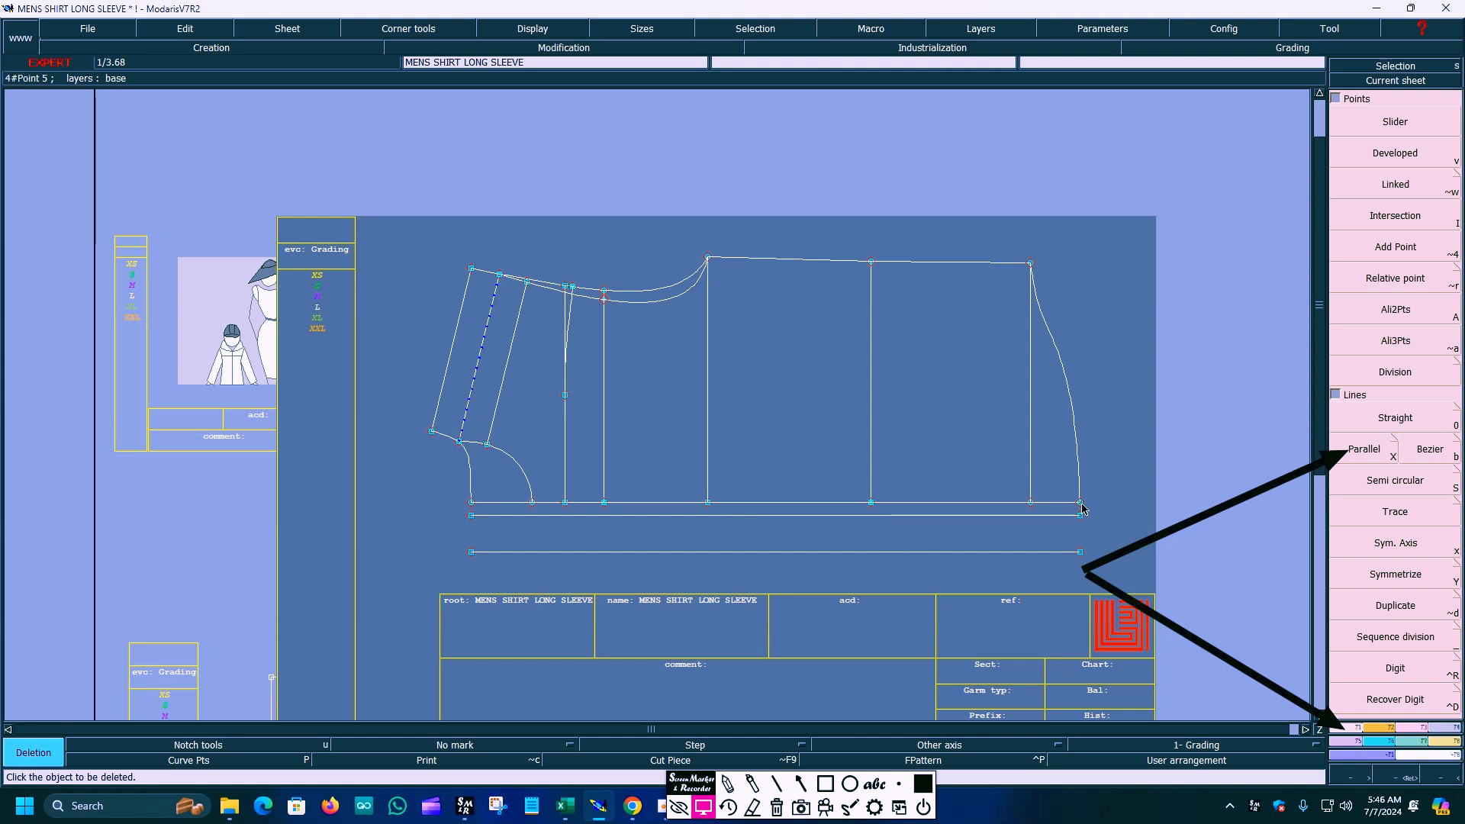
pyautogui.press('b')
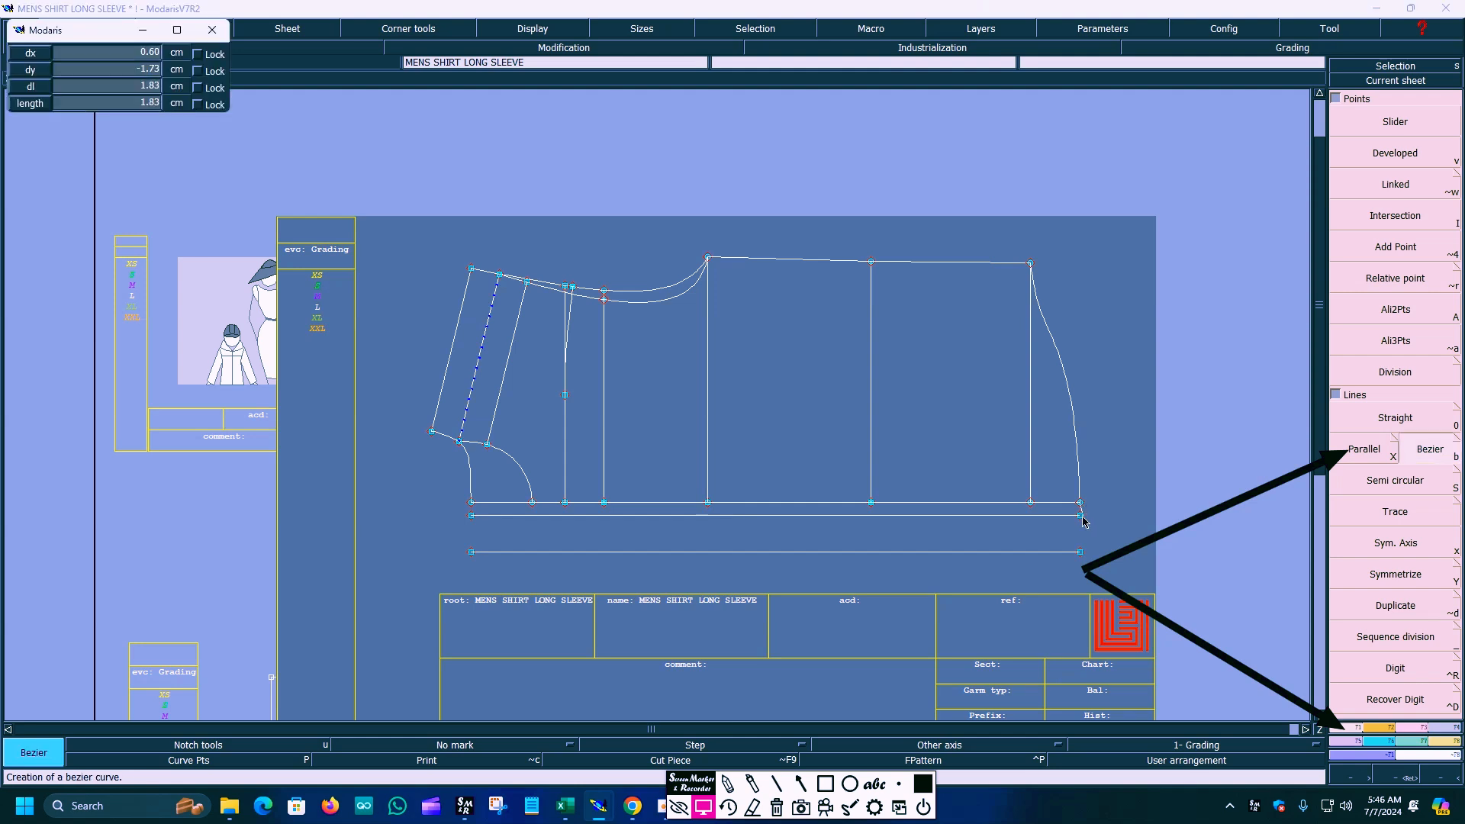
pyautogui.click(1081, 517)
pyautogui.click(1080, 552)
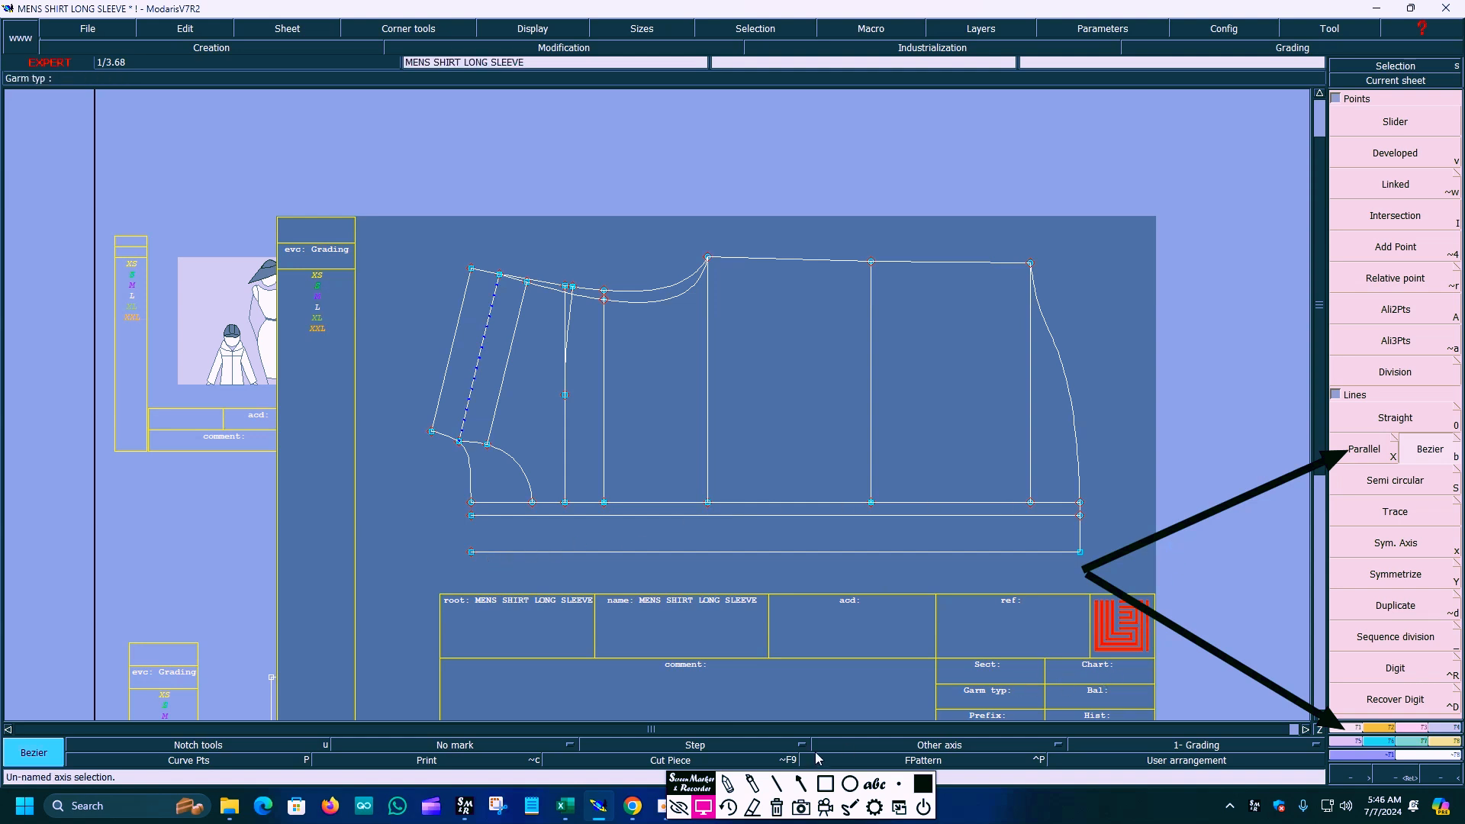
# Extend the front neckline curve past the center front line and the first parallel using Len.Str.Line.
pyautogui.click(776, 807)
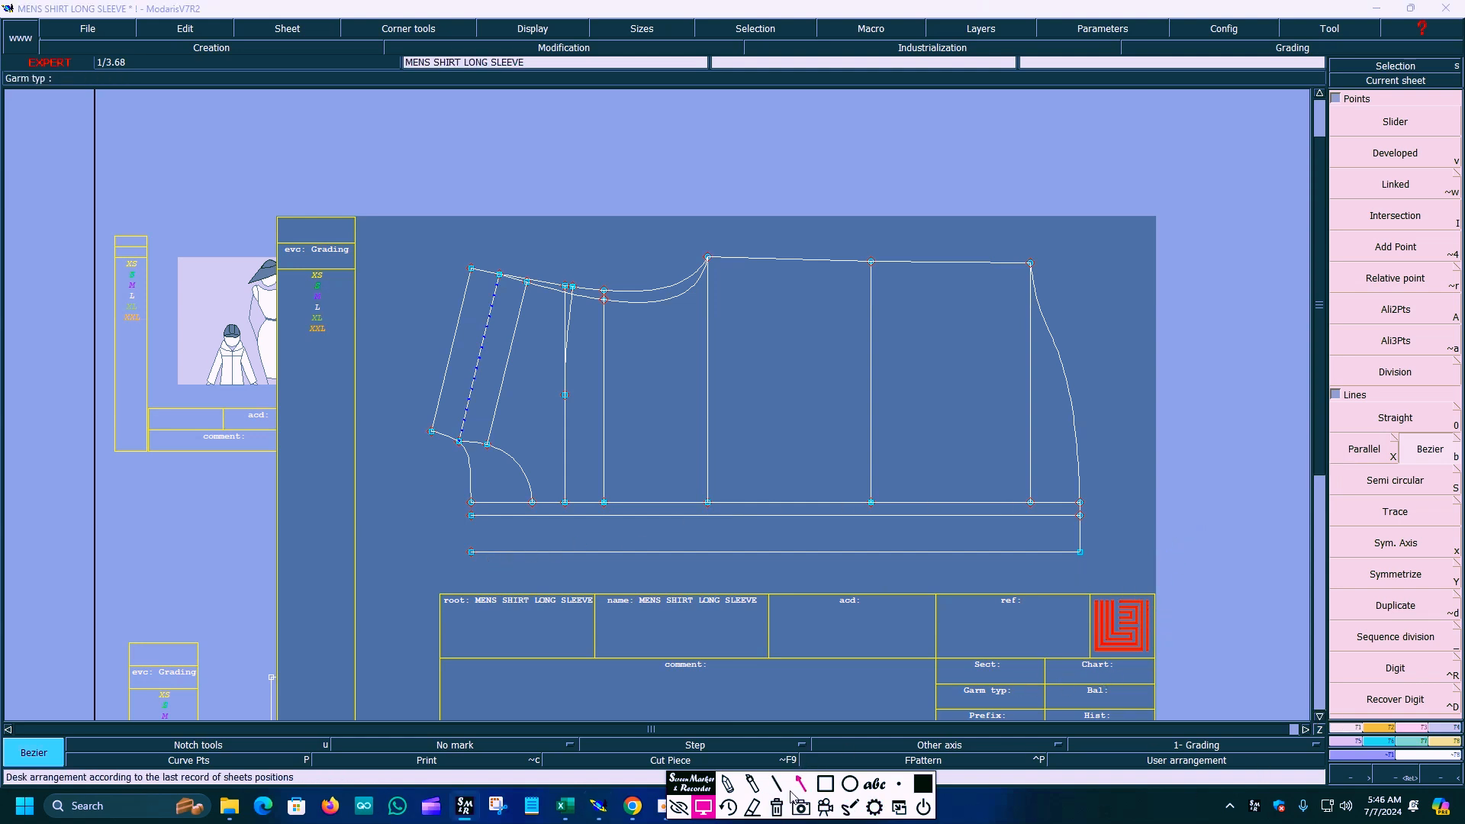
pyautogui.click(800, 784)
pyautogui.moveTo(985, 624); pyautogui.dragTo(1412, 729)
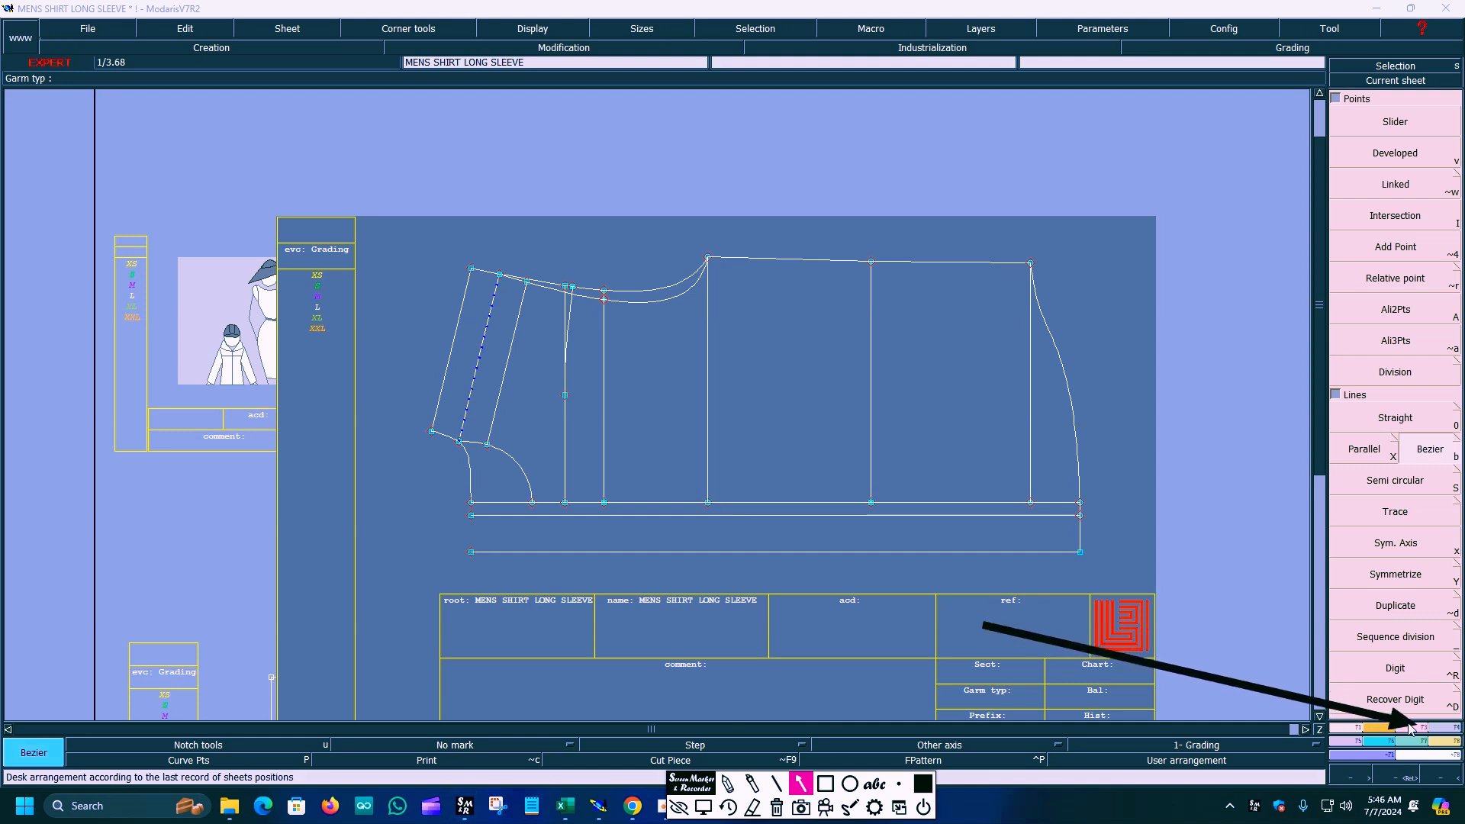
pyautogui.click(703, 807)
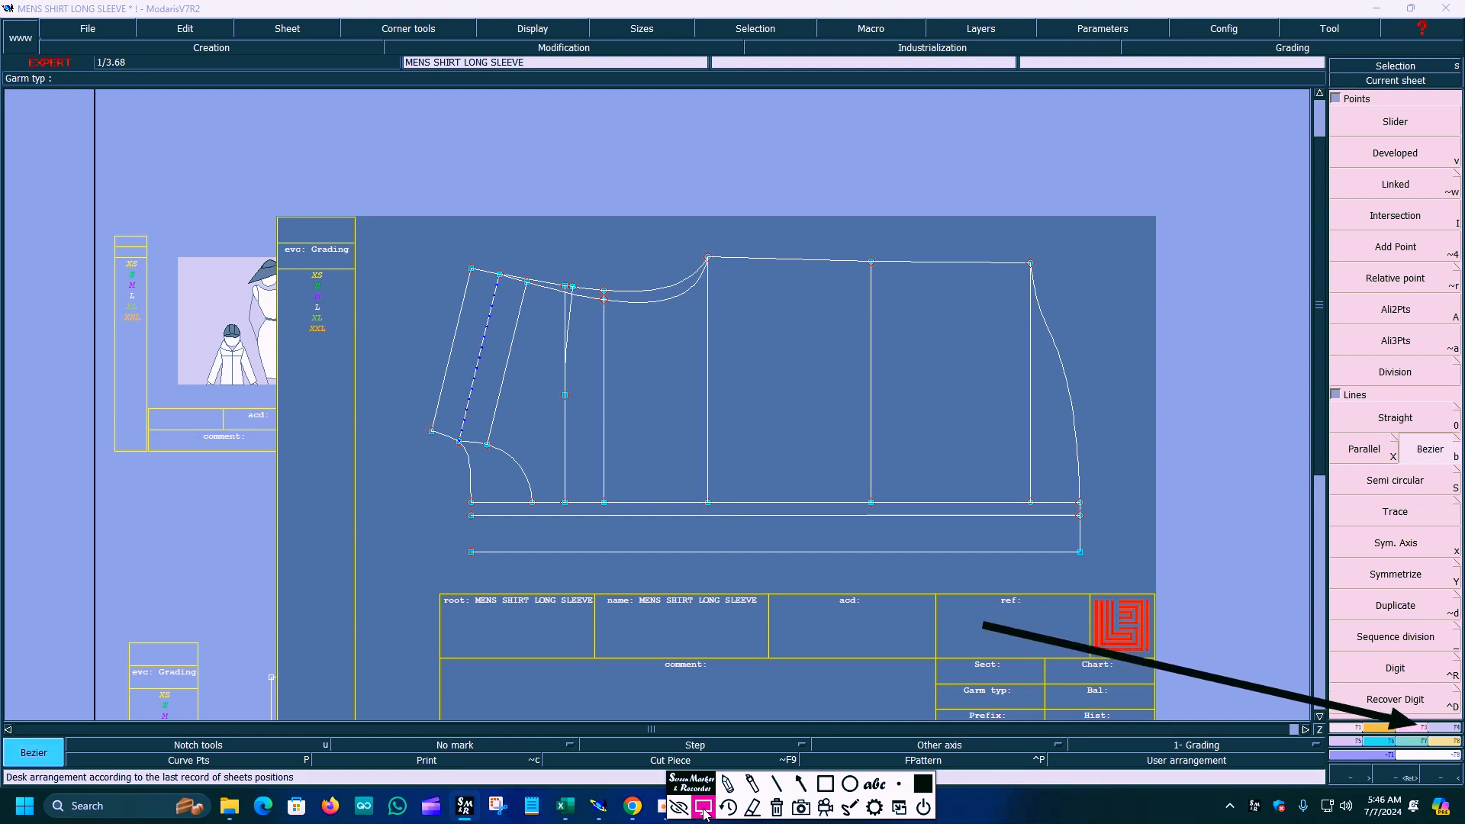
pyautogui.click(1427, 731)
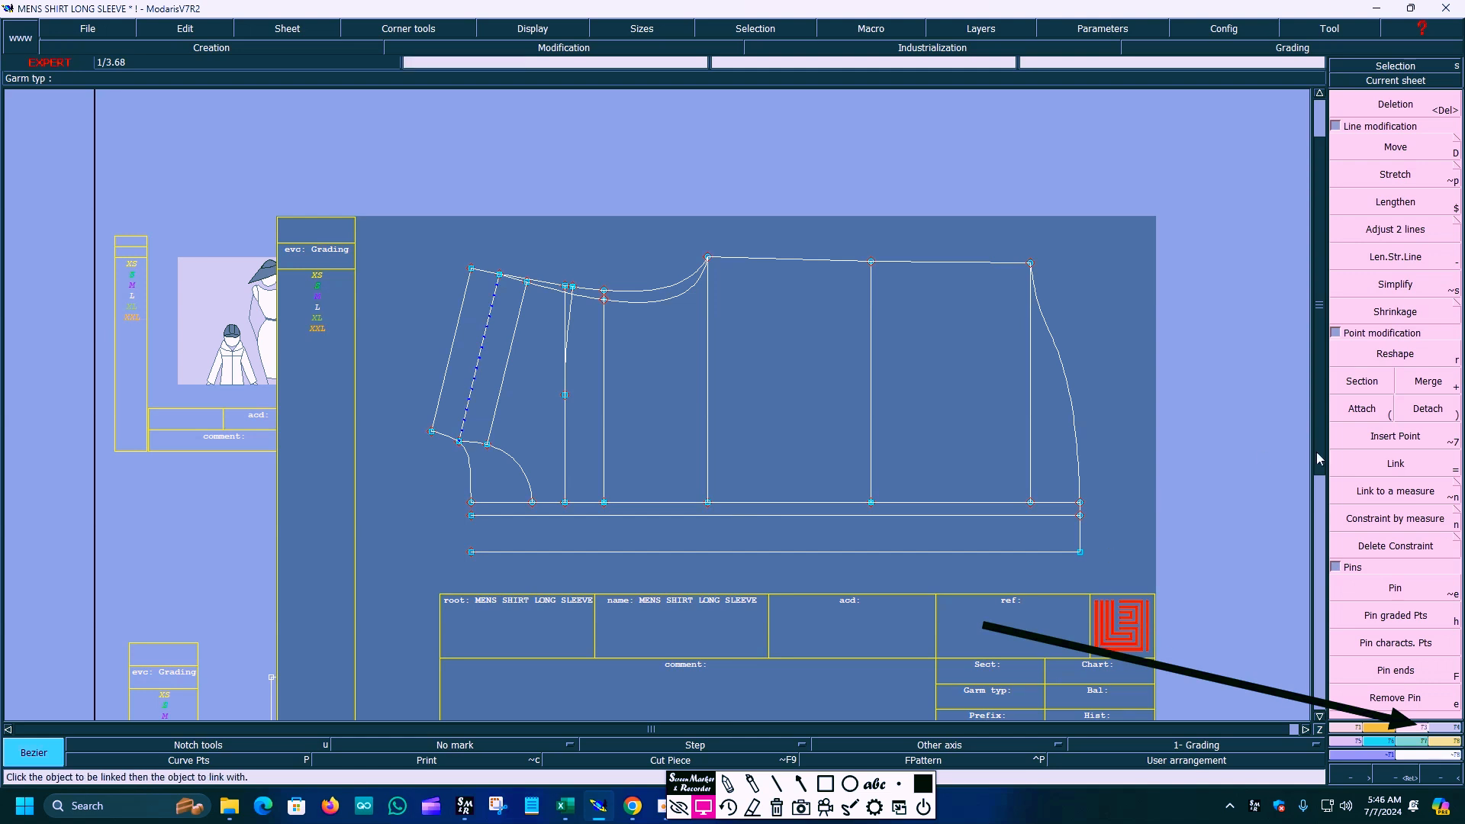
pyautogui.click(801, 784)
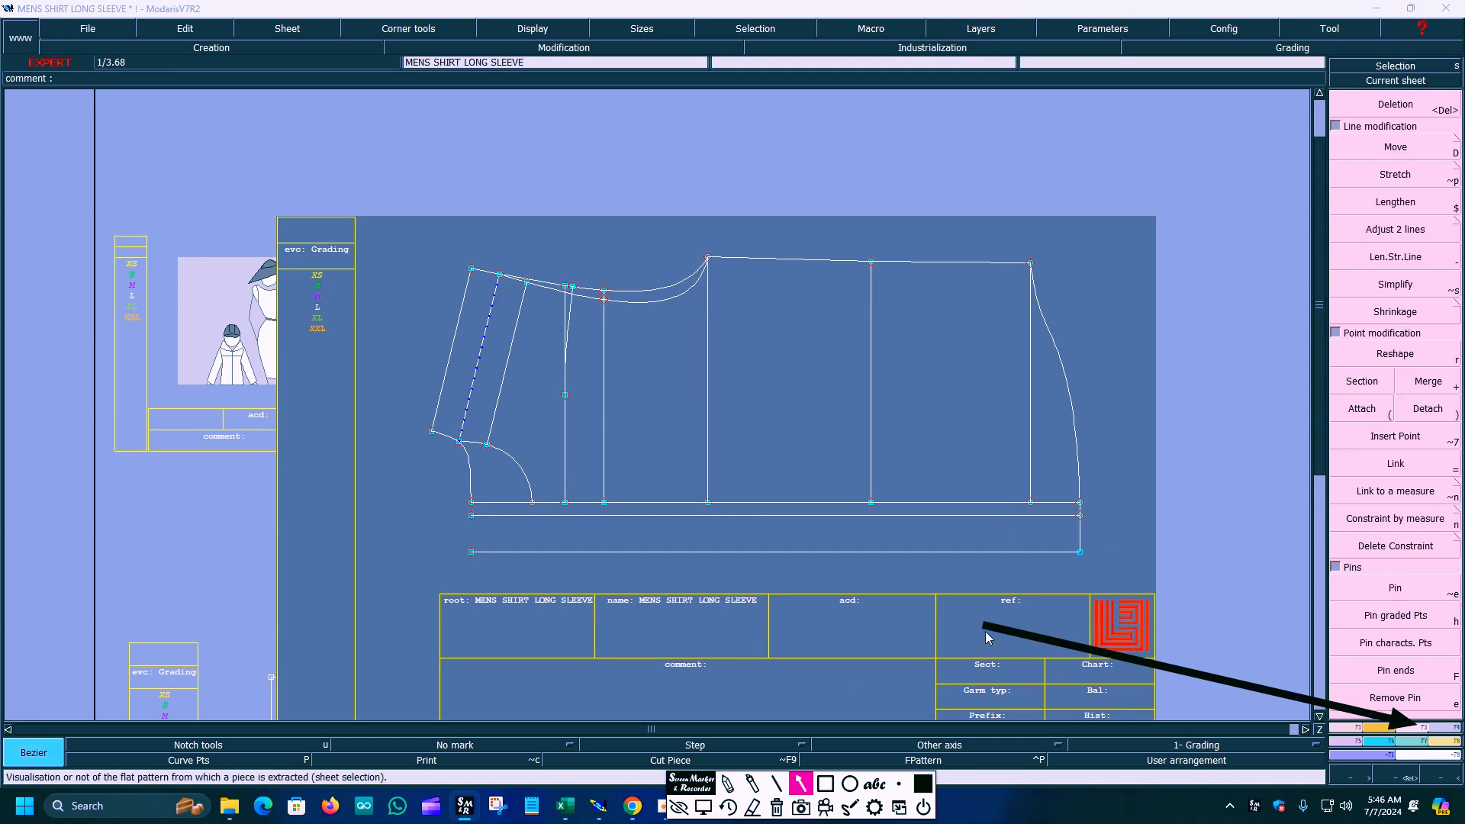
pyautogui.moveTo(984, 627)
pyautogui.mouseDown()
pyautogui.moveTo(1332, 328)
pyautogui.moveTo(1351, 260)
pyautogui.mouseUp()
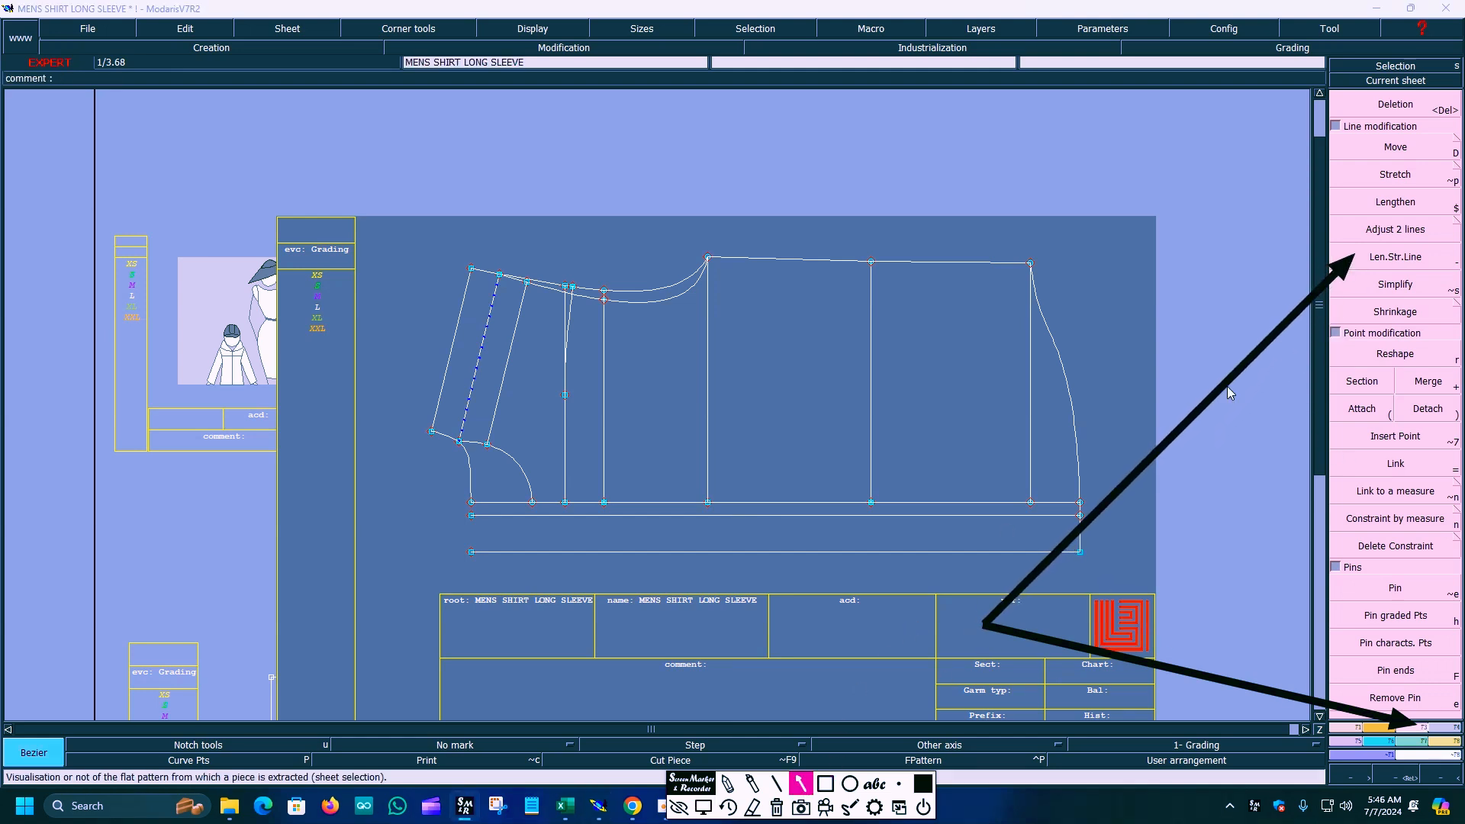
pyautogui.click(704, 808)
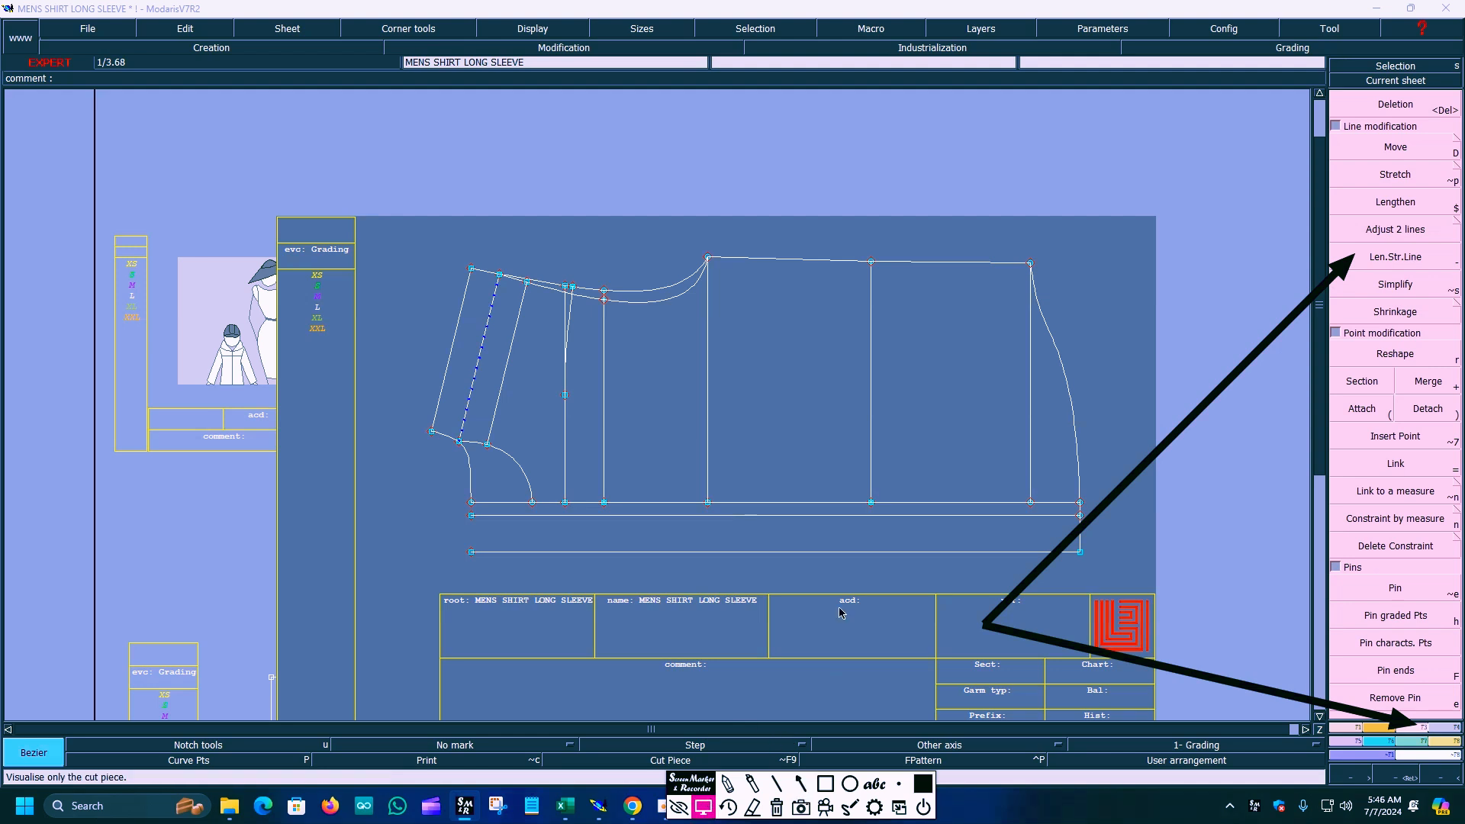
pyautogui.click(1378, 263)
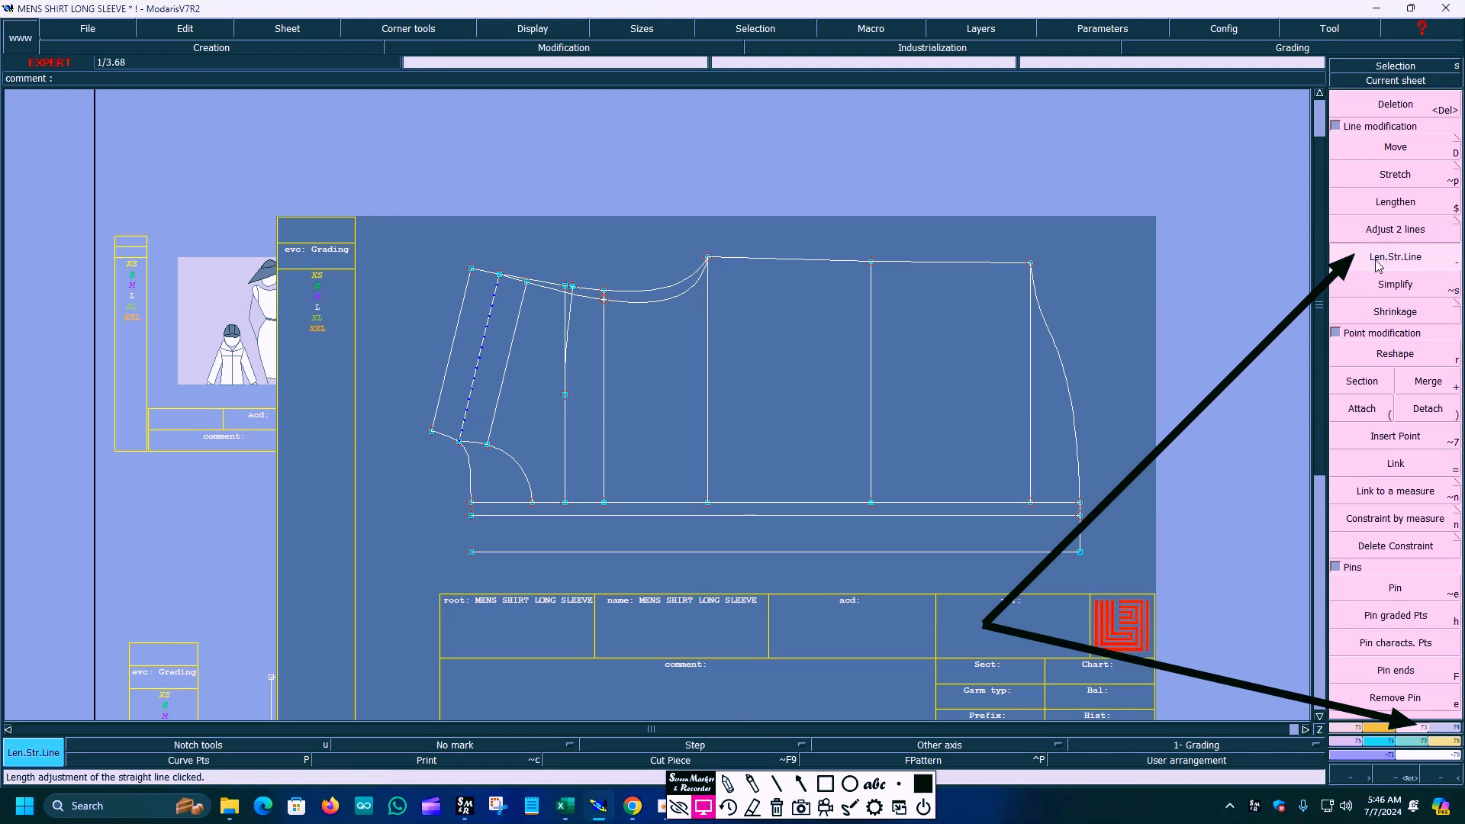
pyautogui.click(525, 493)
pyautogui.press('Return')
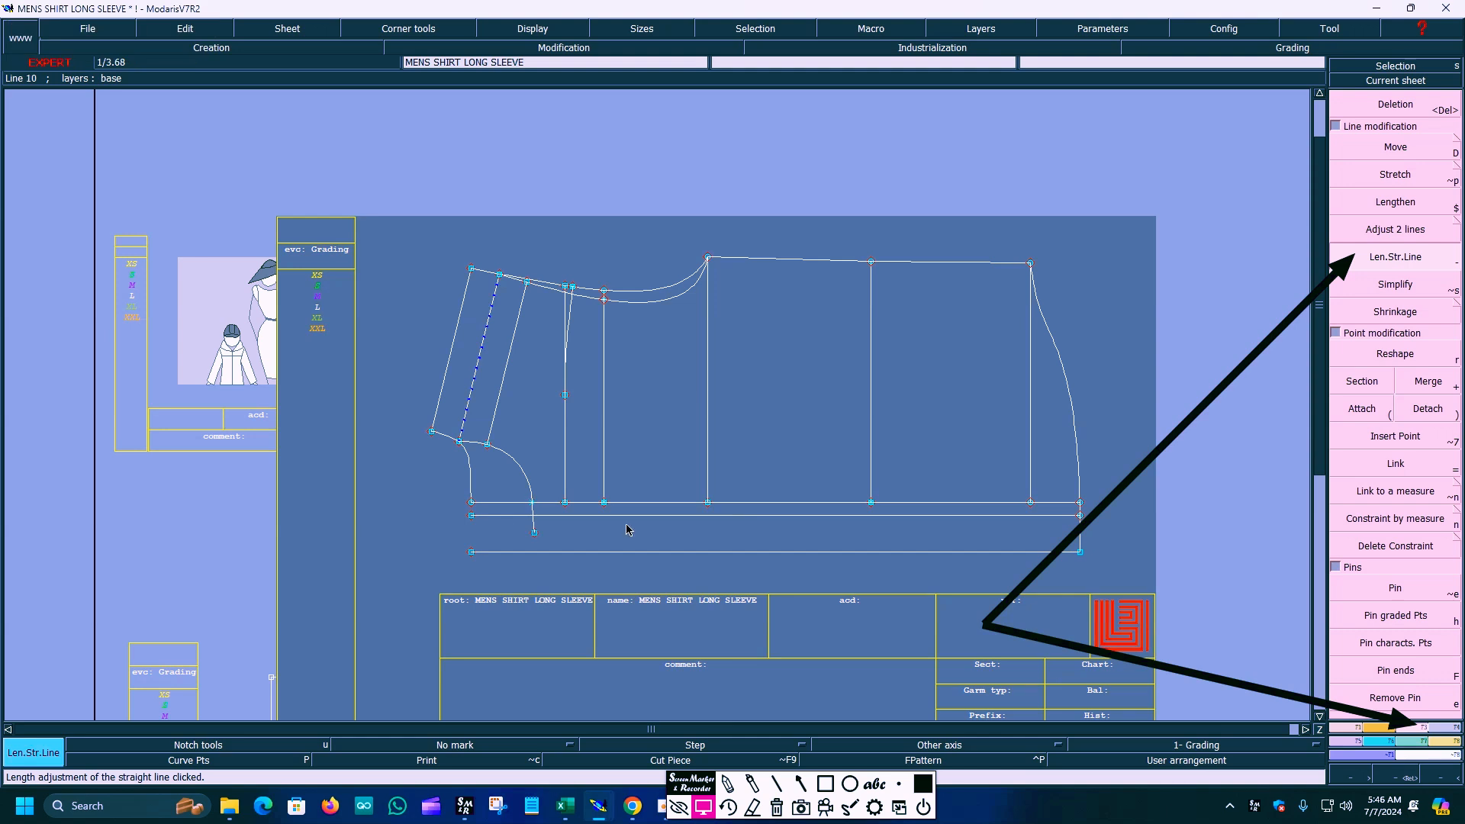
# Create an intersection point where the extended front neckline crosses the first parallel of the center front line.
pyautogui.click(777, 811)
pyautogui.click(800, 784)
pyautogui.moveTo(991, 644); pyautogui.dragTo(1339, 726)
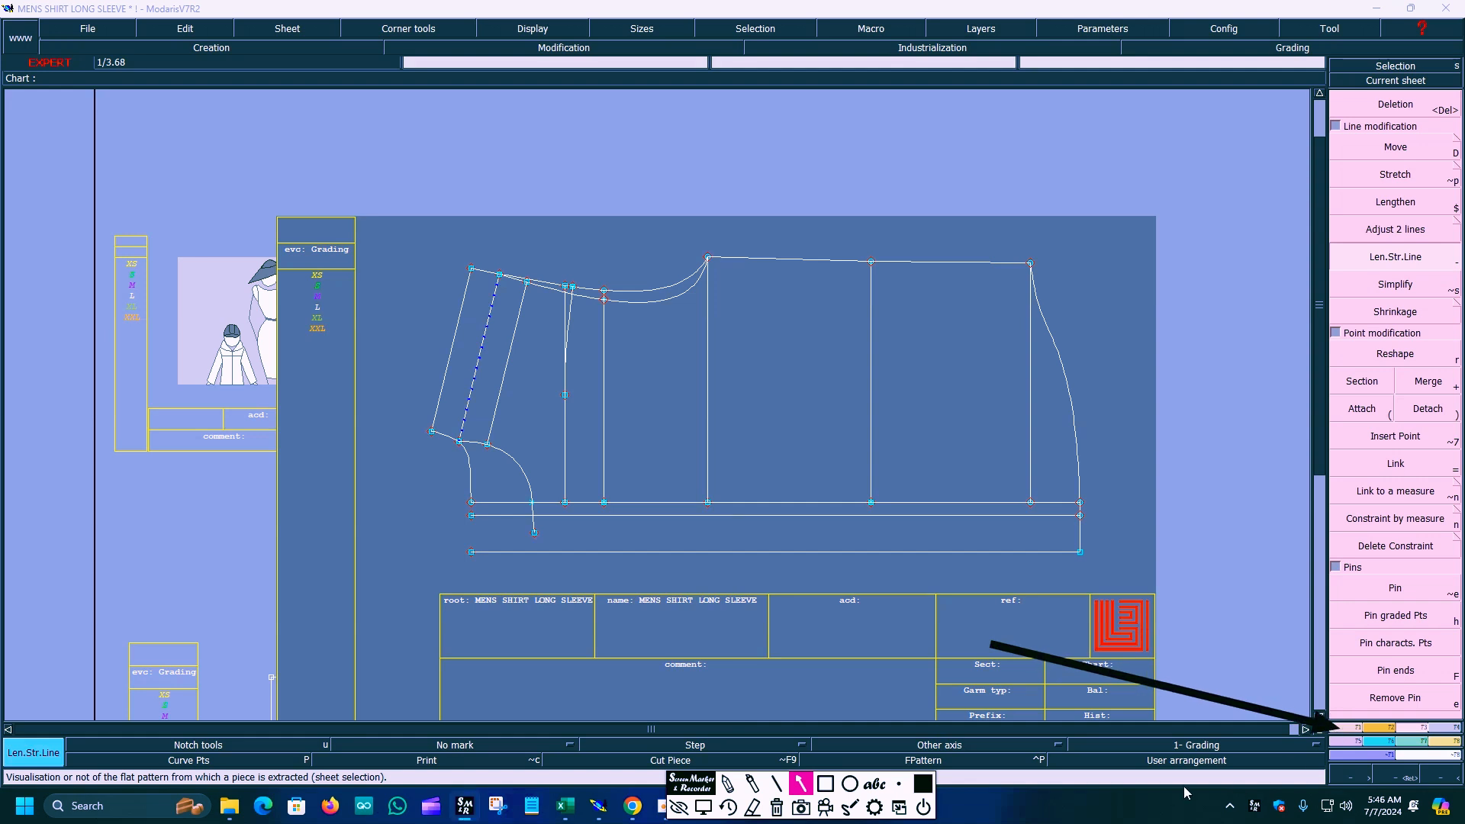
pyautogui.click(703, 806)
pyautogui.click(599, 805)
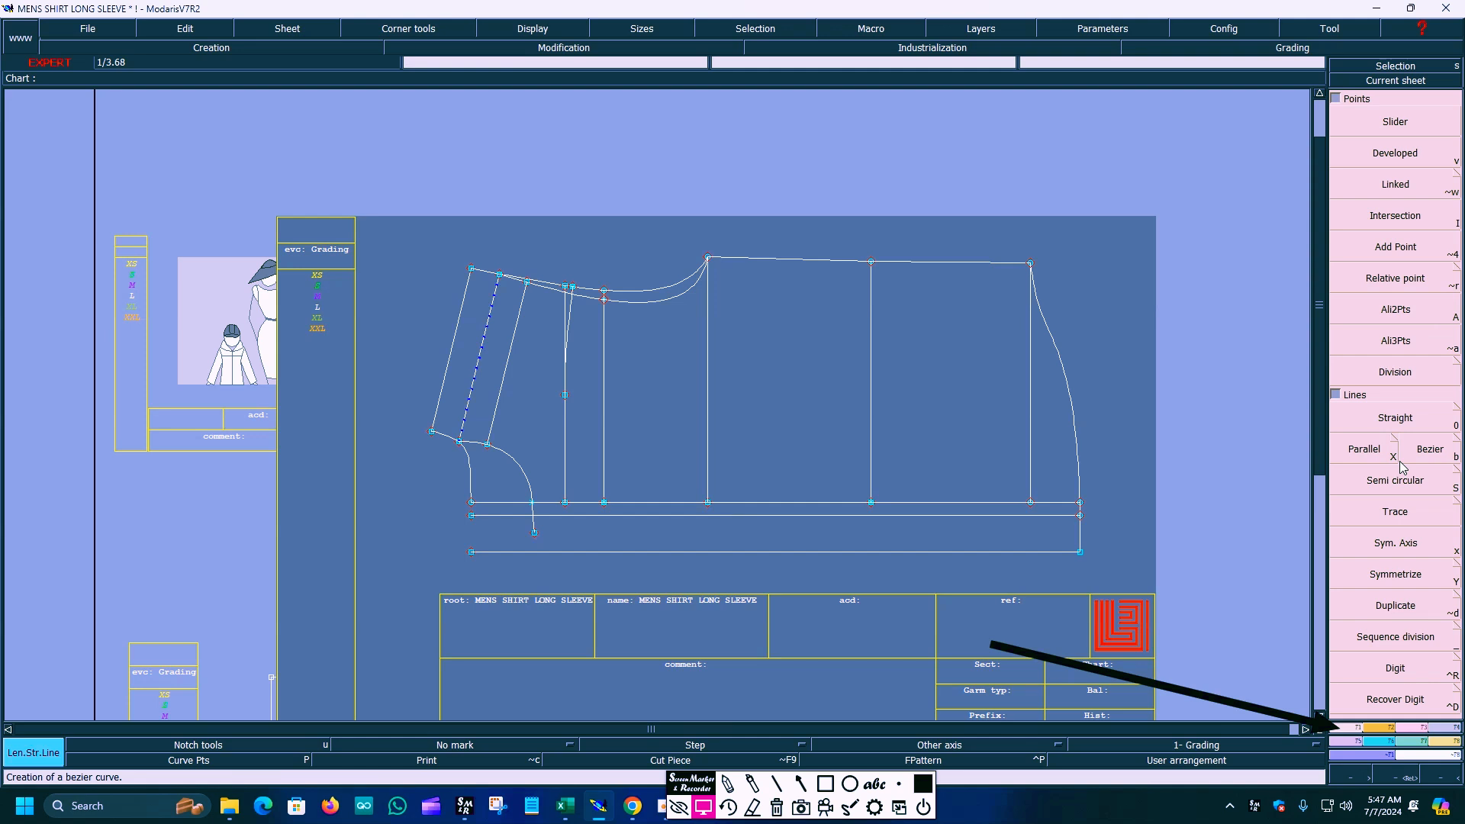
pyautogui.click(802, 785)
pyautogui.moveTo(990, 647)
pyautogui.mouseDown()
pyautogui.moveTo(1252, 383)
pyautogui.moveTo(1282, 287)
pyautogui.moveTo(1335, 203)
pyautogui.moveTo(1354, 233)
pyautogui.mouseUp()
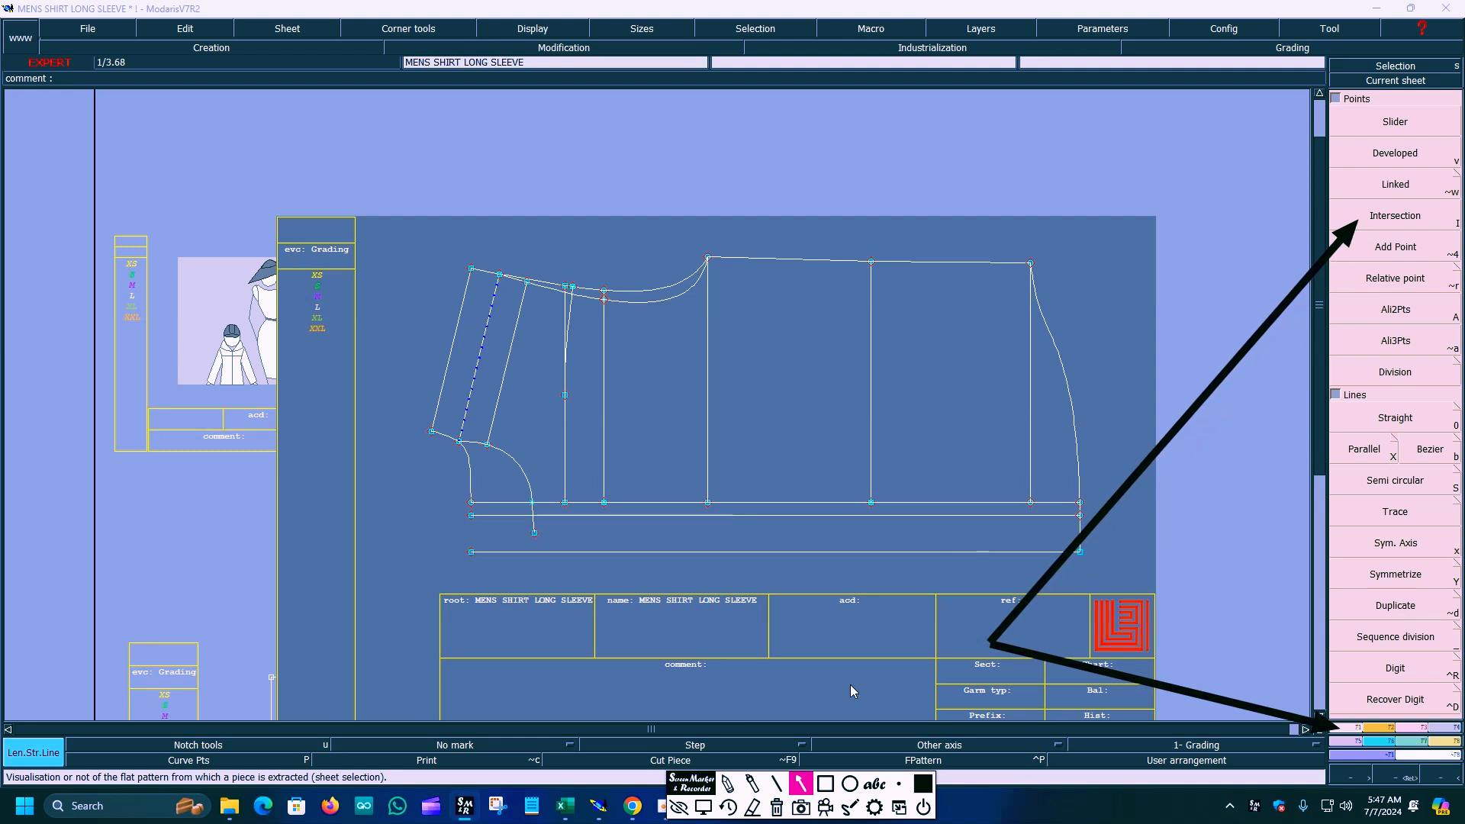
pyautogui.click(702, 807)
pyautogui.click(1403, 222)
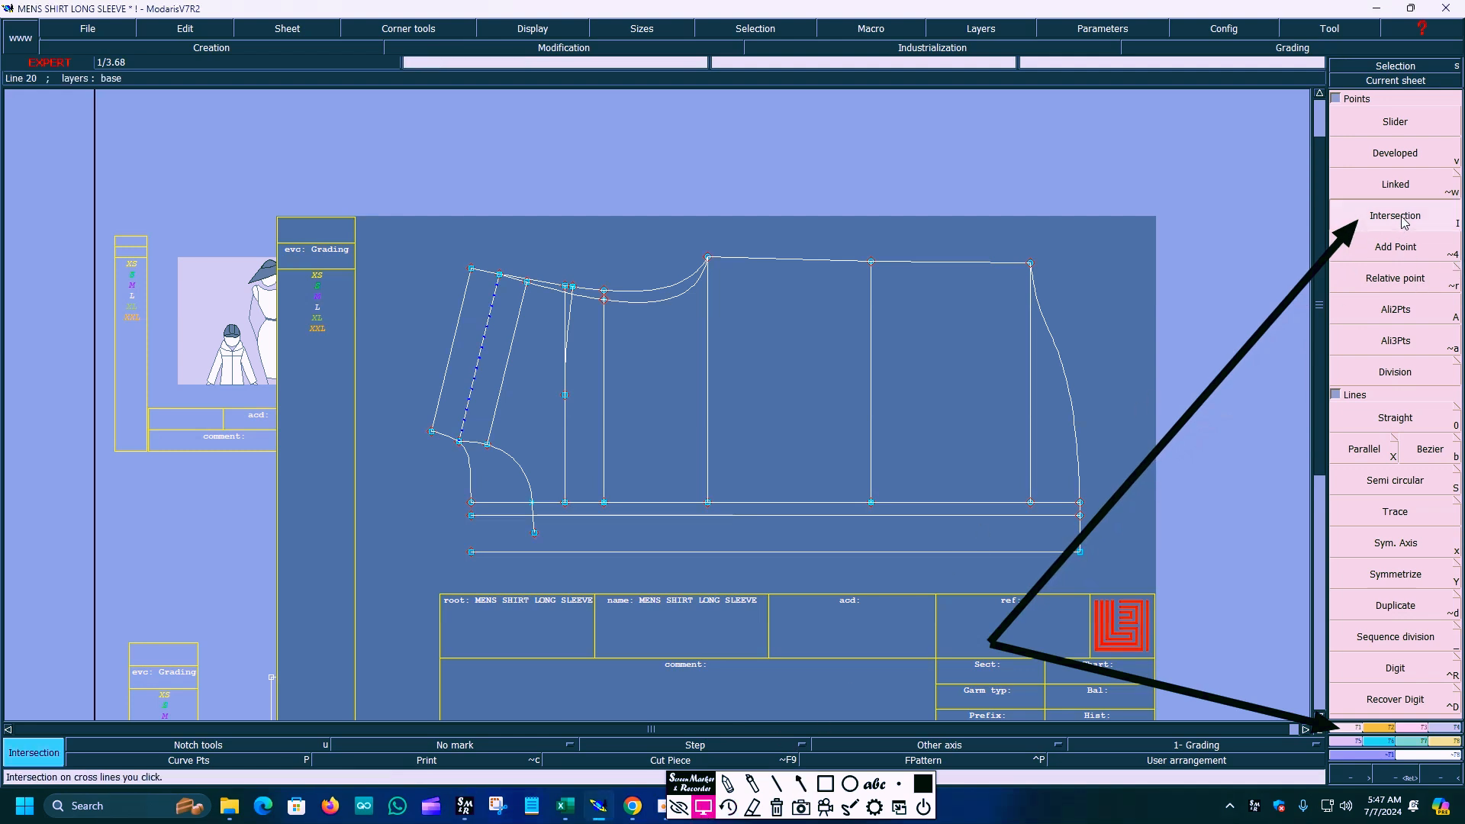
pyautogui.click(535, 517)
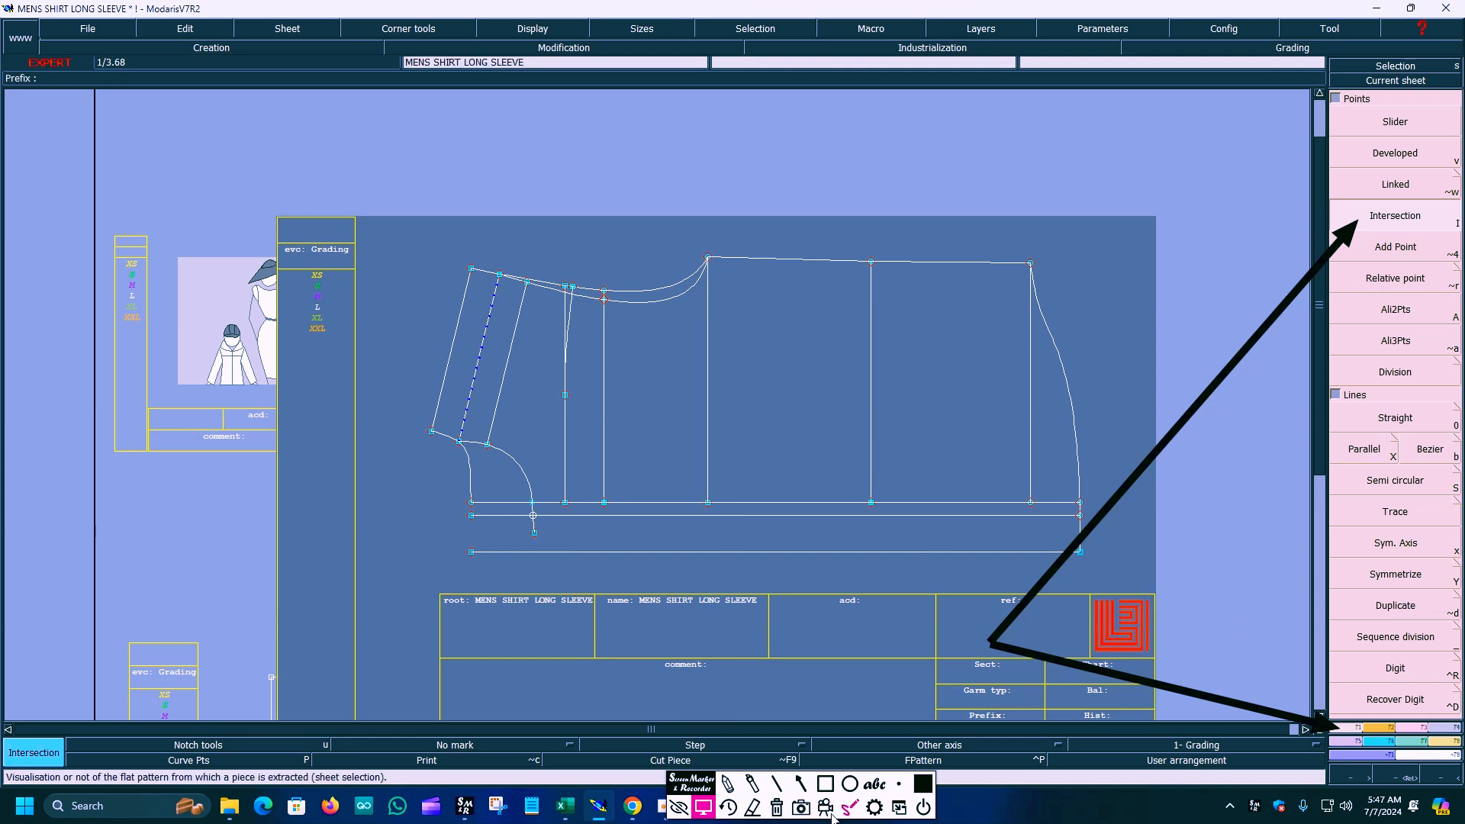
# Insert the intersection point on the first parallel into the extended front neckline curve.
pyautogui.click(777, 807)
pyautogui.click(800, 784)
pyautogui.moveTo(952, 651)
pyautogui.mouseDown()
pyautogui.moveTo(1280, 686)
pyautogui.moveTo(1402, 734)
pyautogui.mouseUp()
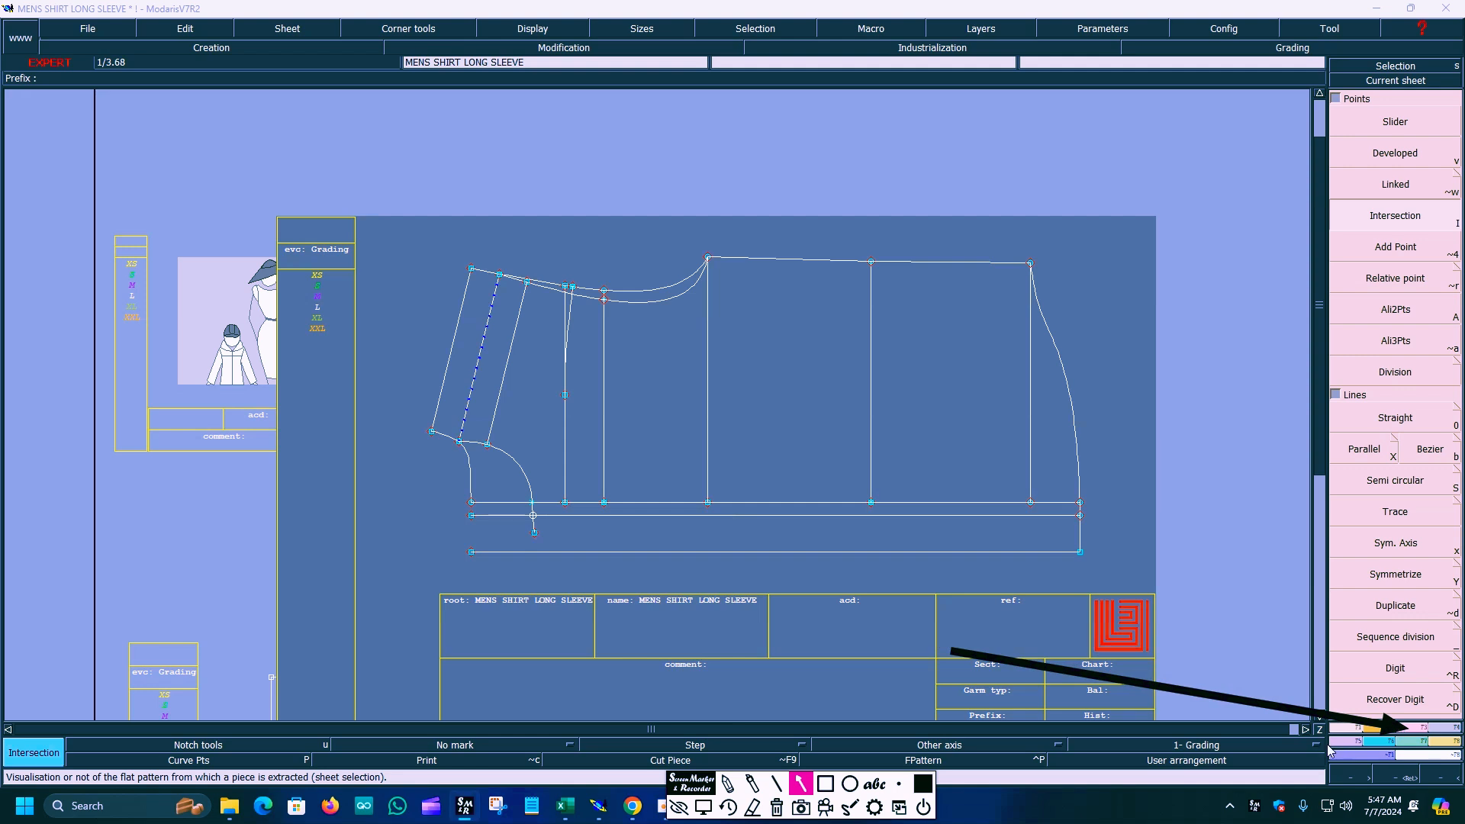
pyautogui.click(703, 807)
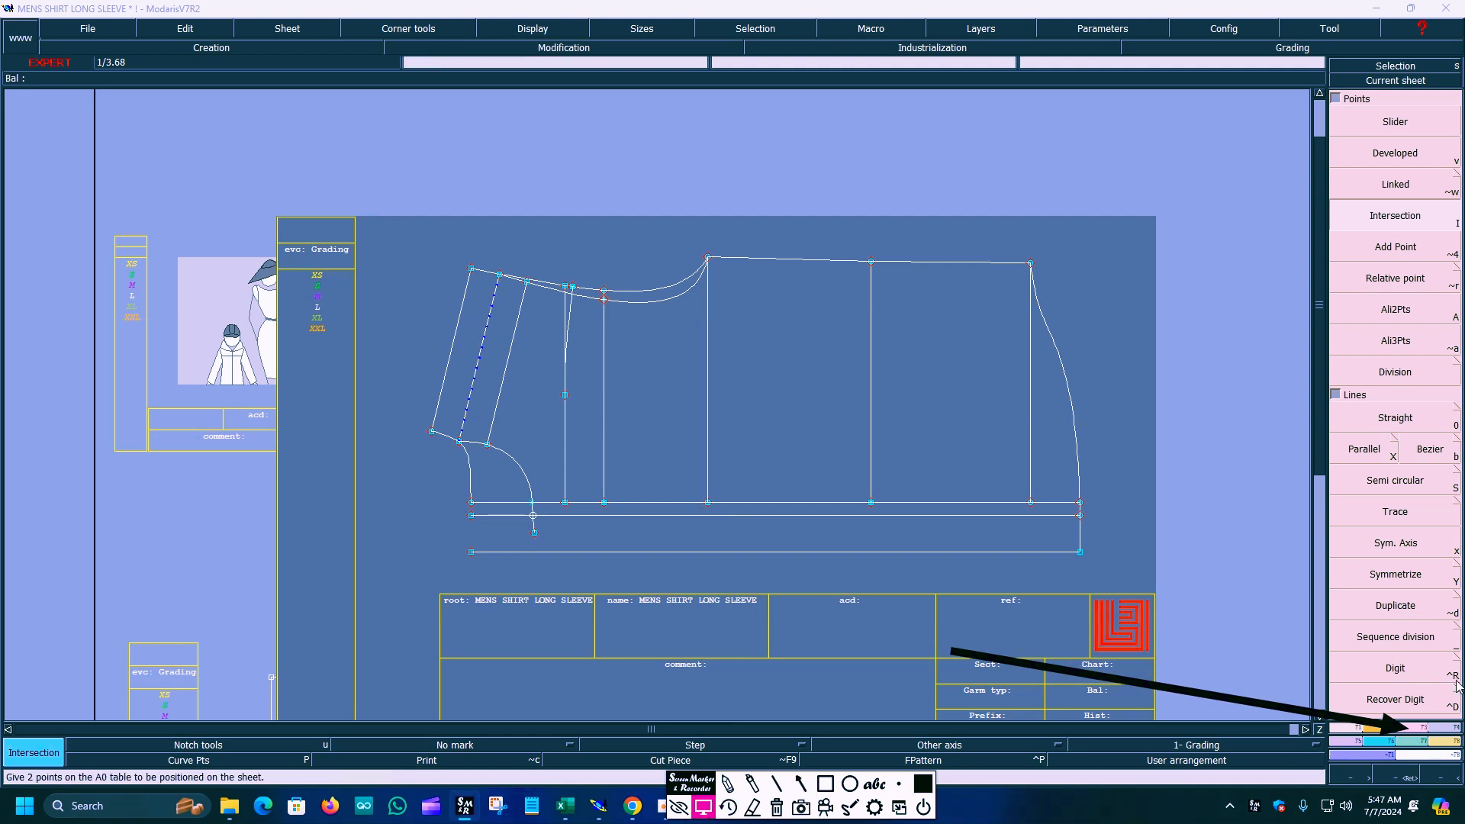
pyautogui.click(564, 47)
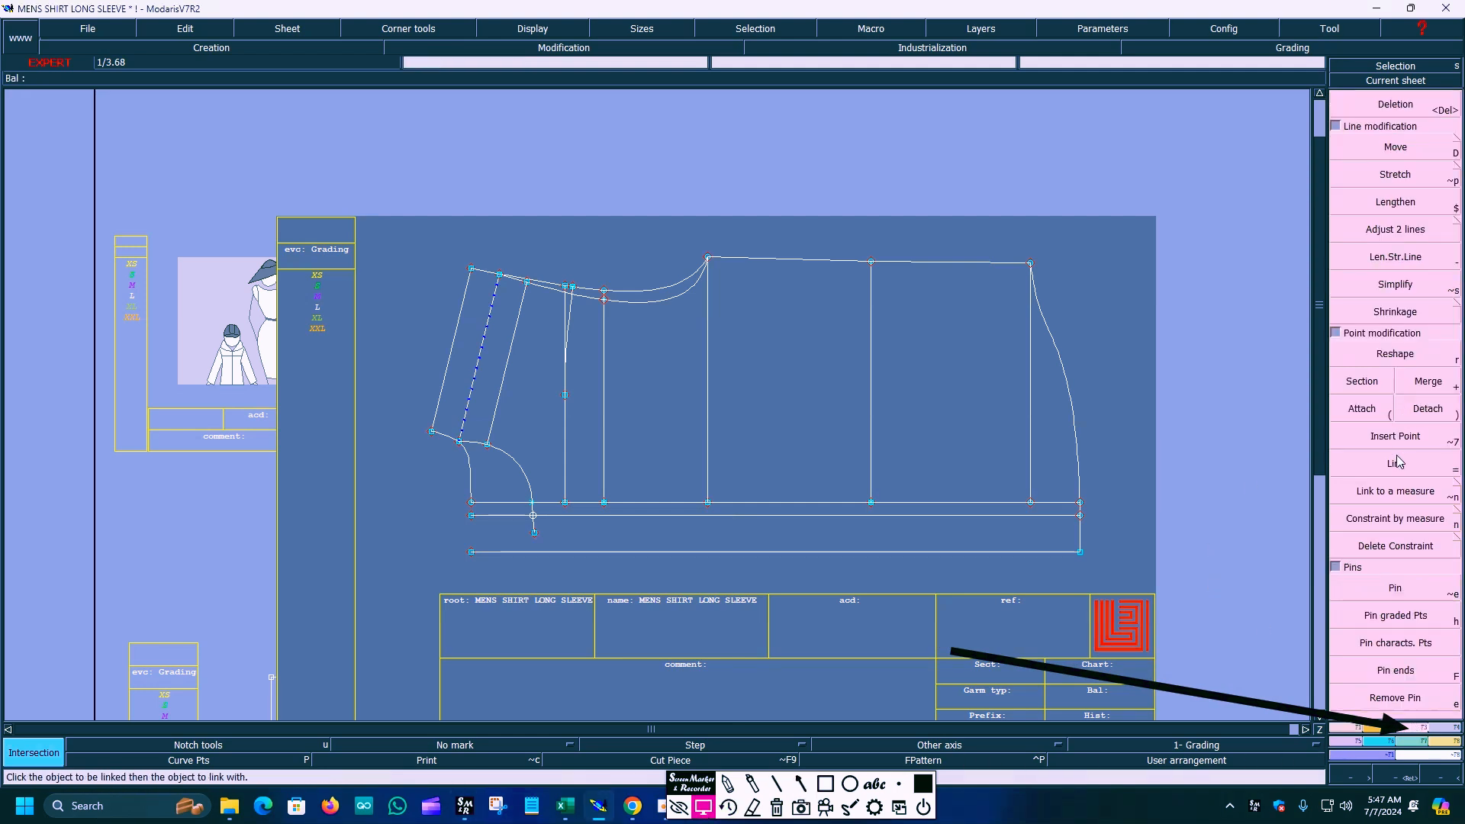
pyautogui.click(801, 784)
pyautogui.moveTo(952, 651); pyautogui.dragTo(1358, 443)
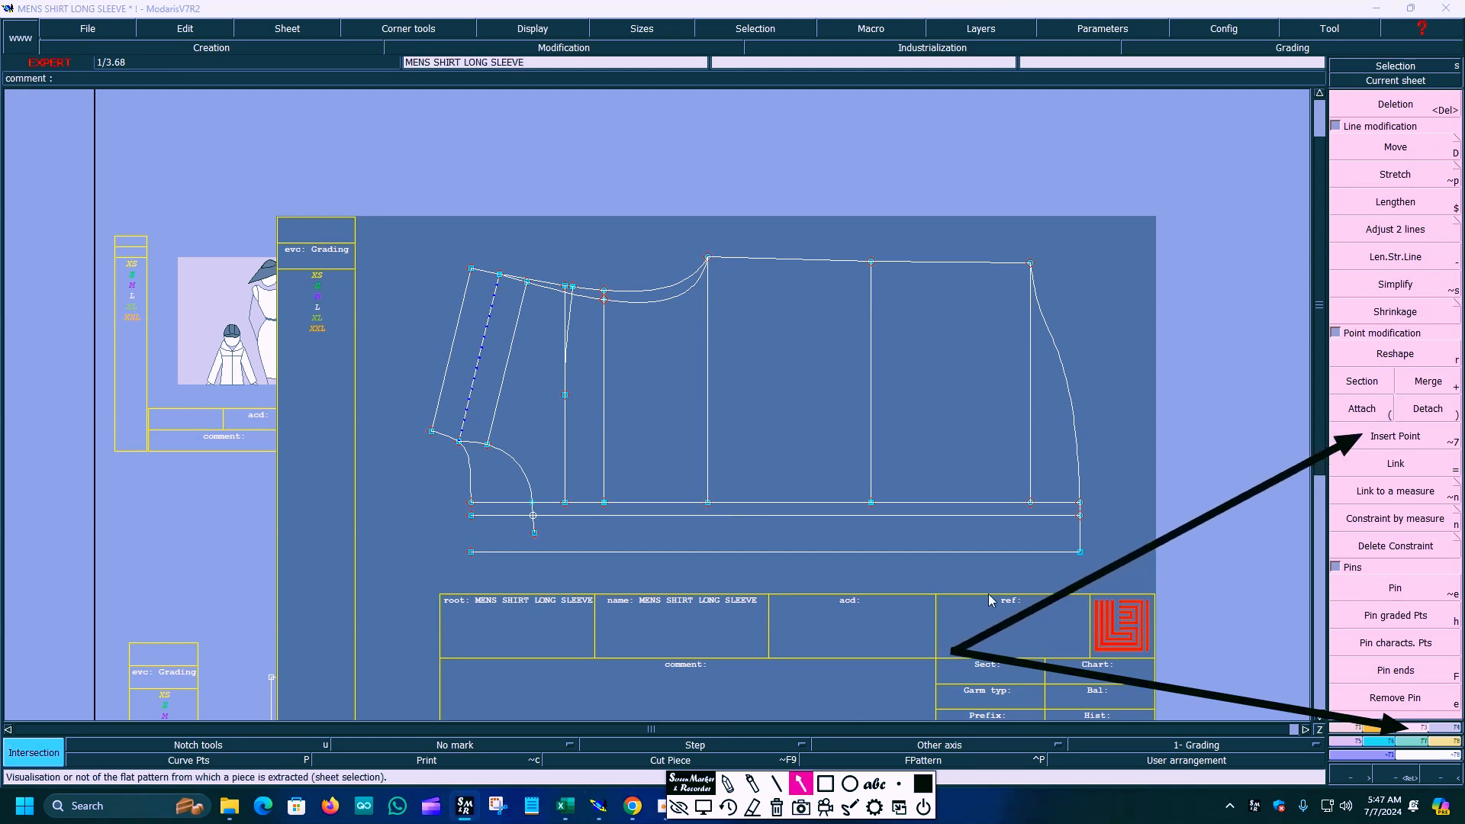
pyautogui.click(703, 806)
pyautogui.click(1390, 442)
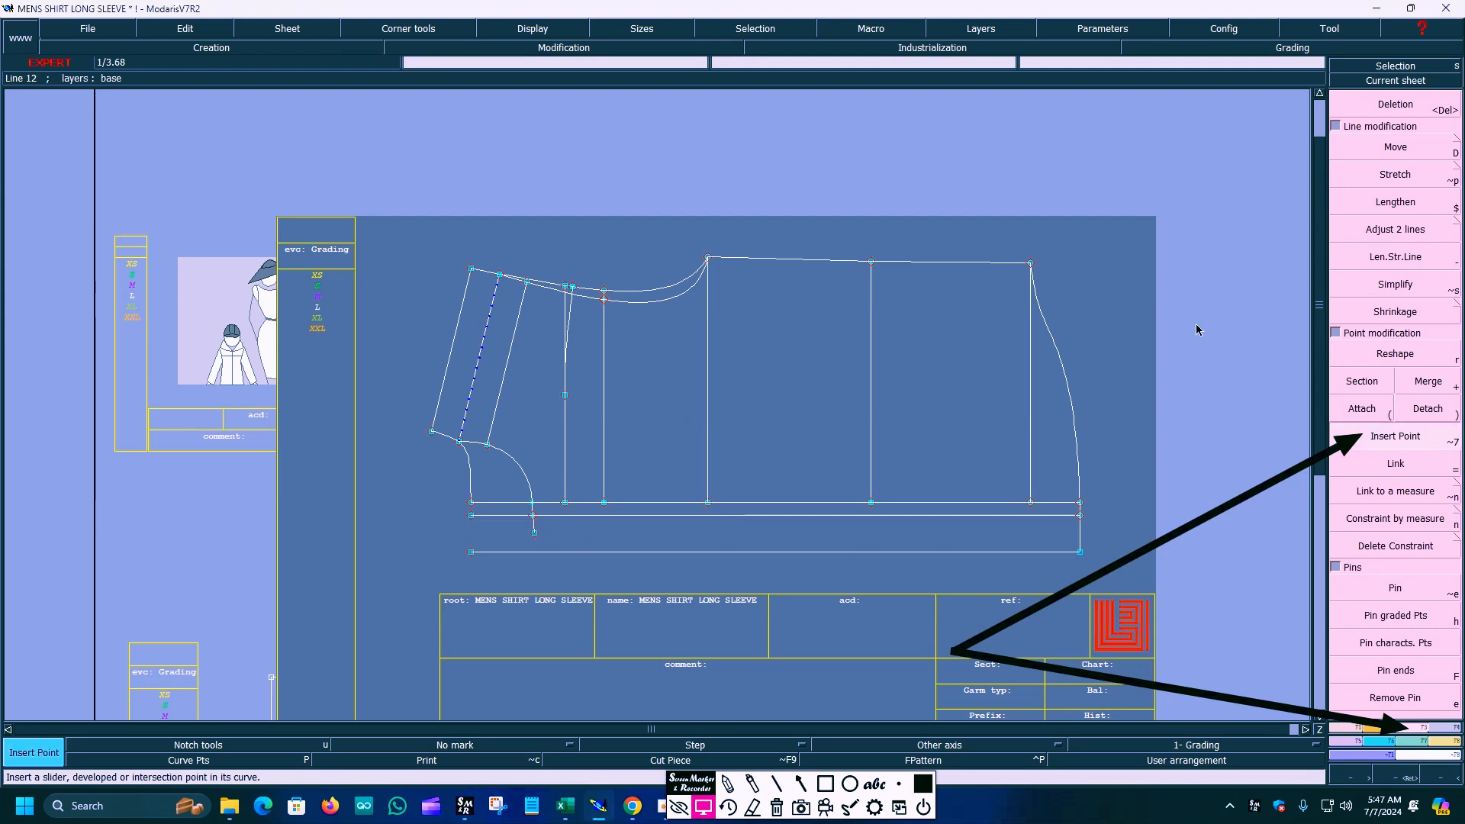
# Delete the end point of the front neckline extension beyond the first parallel.
pyautogui.click(801, 783)
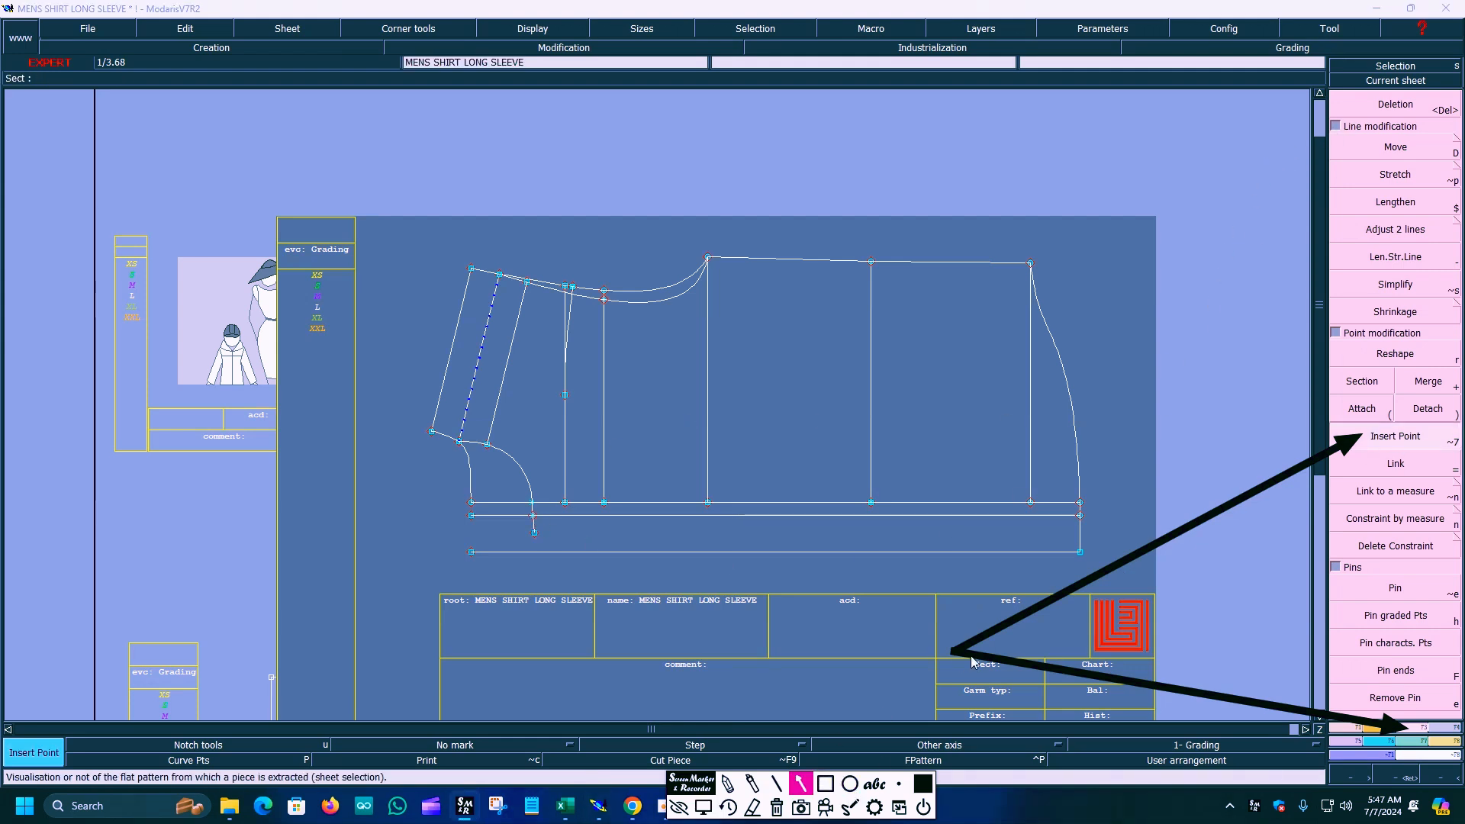
pyautogui.moveTo(956, 649)
pyautogui.mouseDown()
pyautogui.moveTo(1365, 99)
pyautogui.moveTo(1377, 103)
pyautogui.mouseUp()
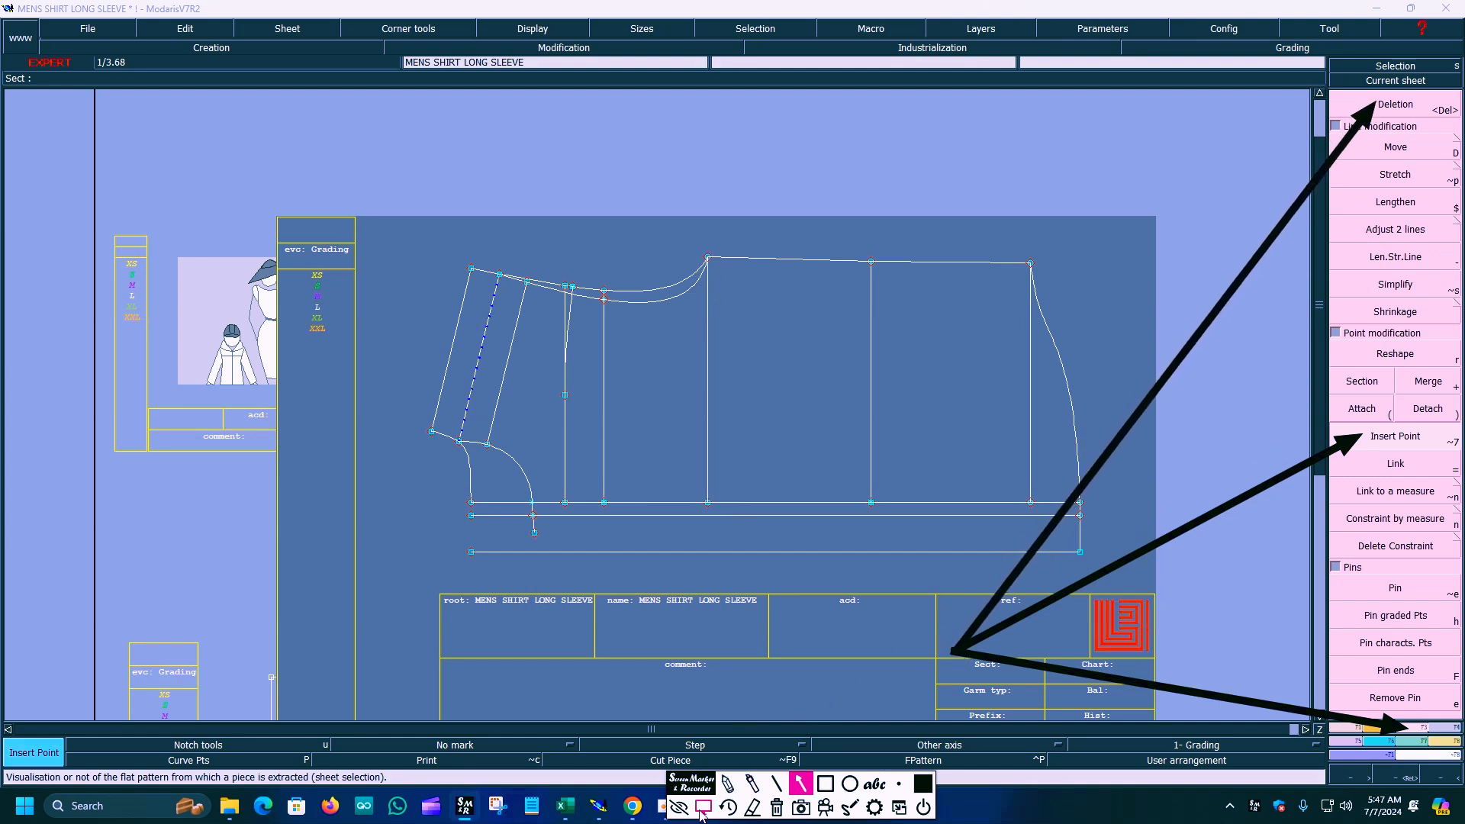
pyautogui.click(701, 811)
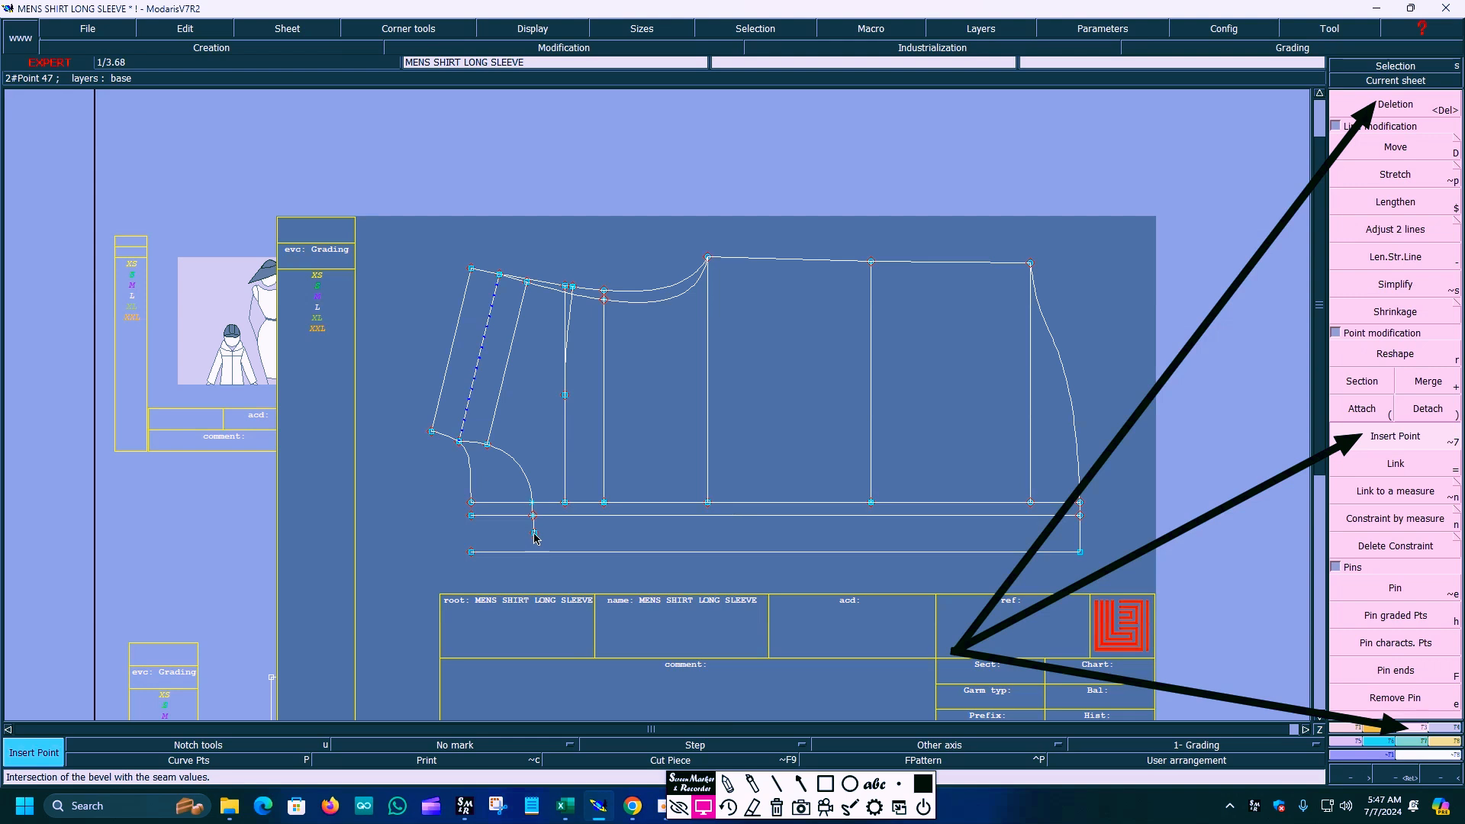
pyautogui.press('Delete')
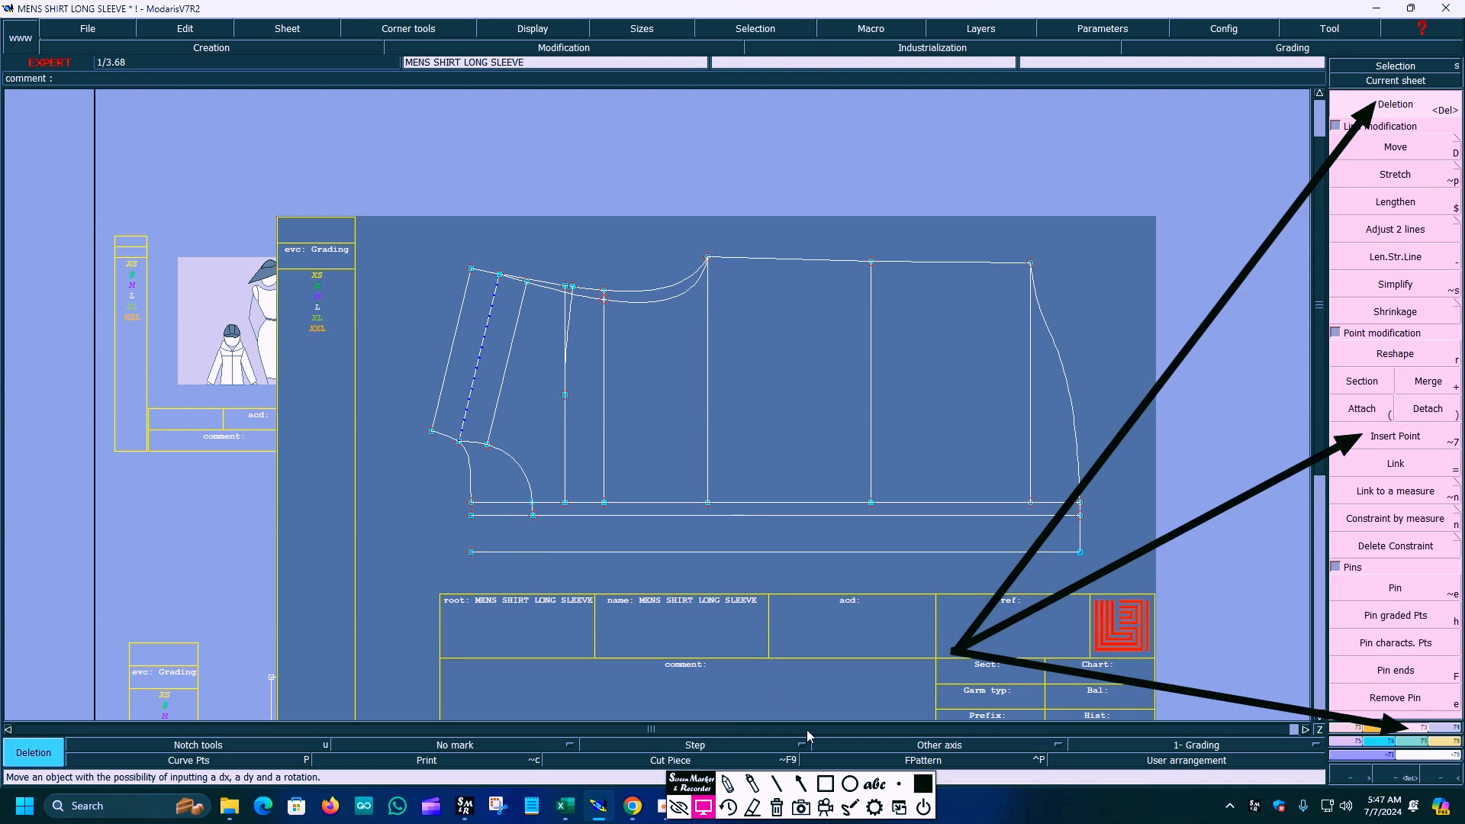
# Add a developed point on the first parallel, a short distance from its intersection with the front neckline toward the line's neck end.
pyautogui.click(782, 809)
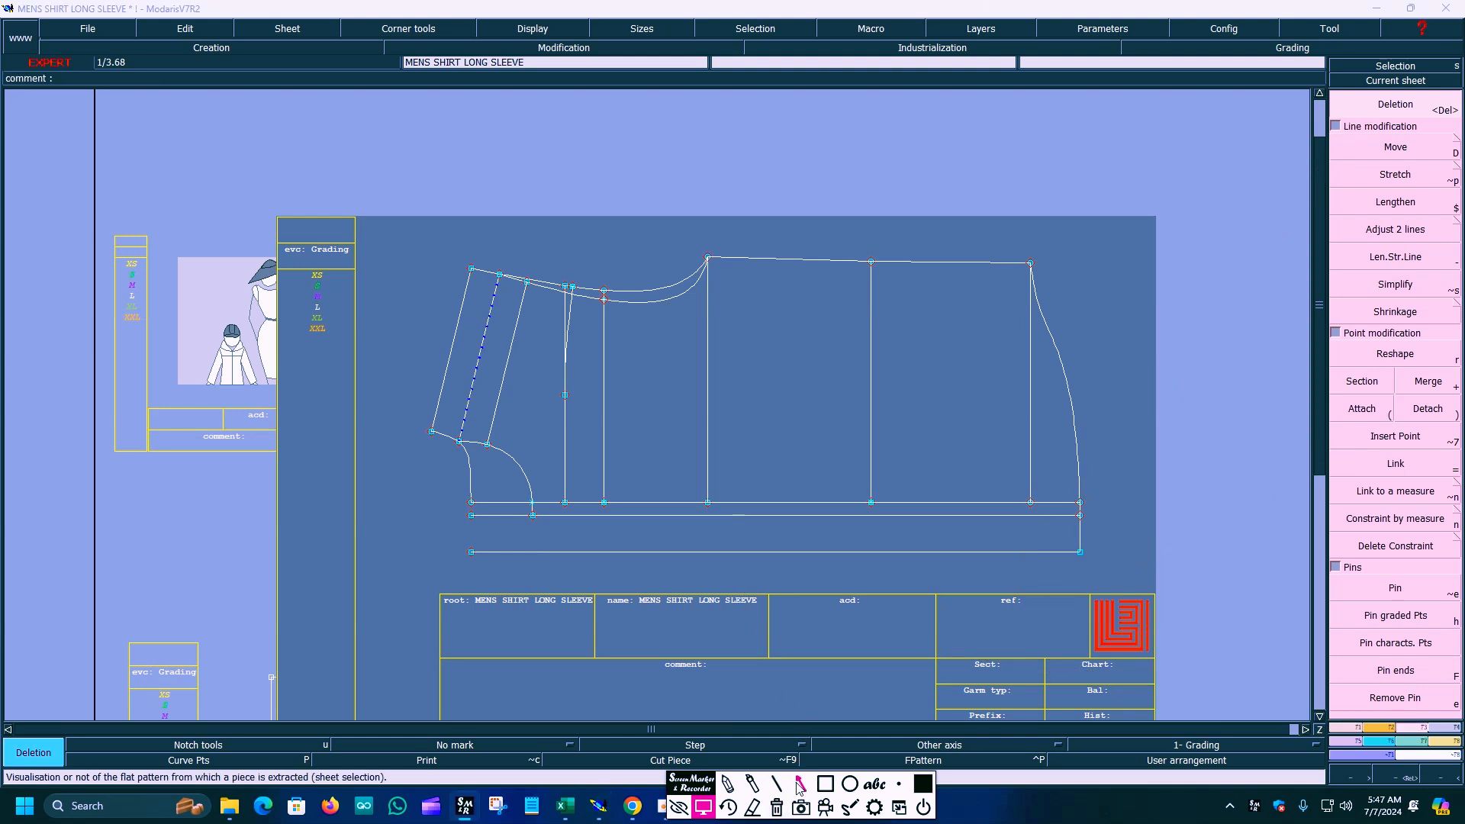
pyautogui.click(798, 784)
pyautogui.moveTo(1079, 636)
pyautogui.mouseDown()
pyautogui.moveTo(1362, 739)
pyautogui.moveTo(1345, 729)
pyautogui.mouseUp()
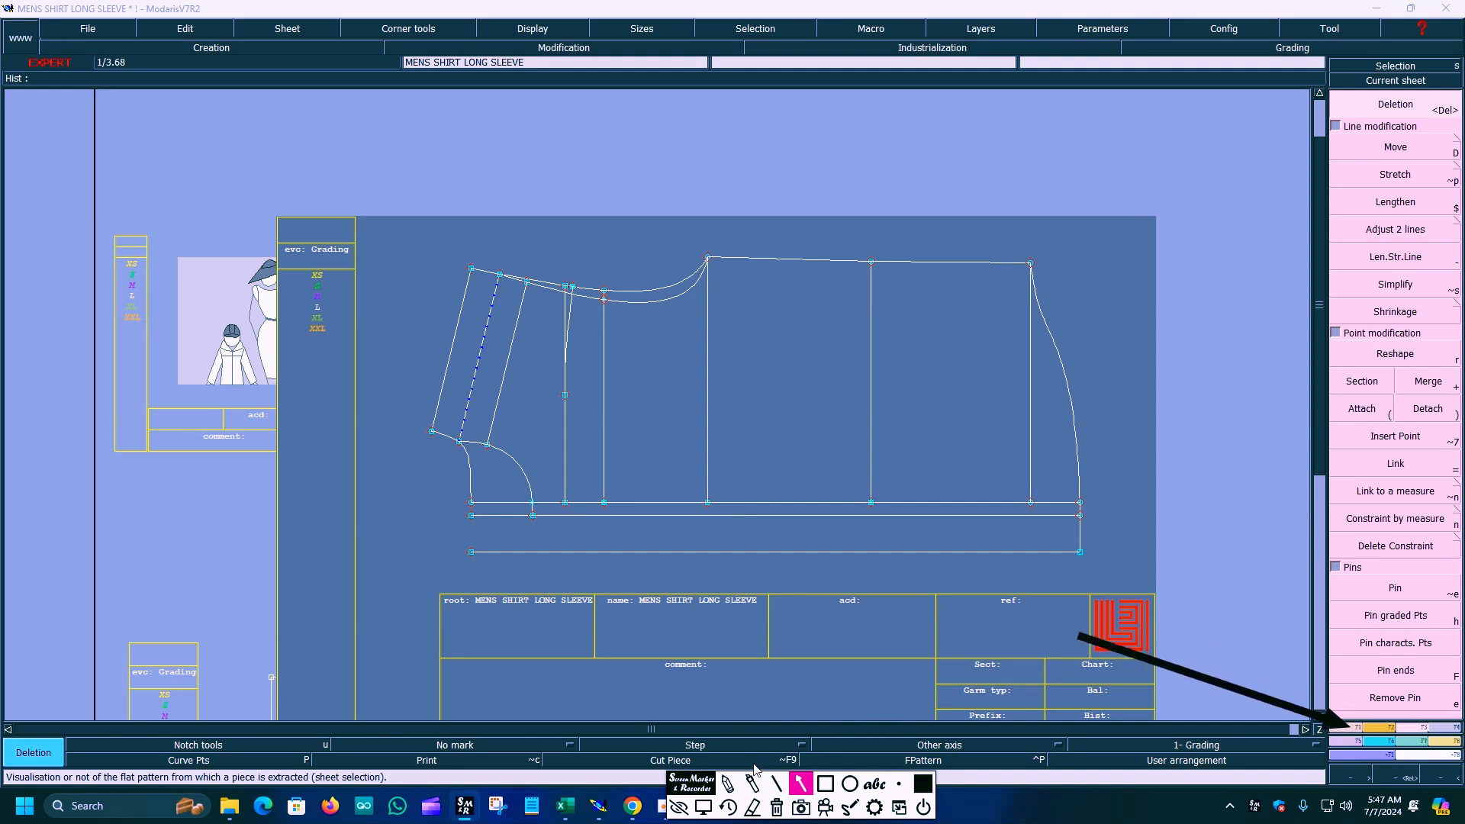
pyautogui.click(703, 808)
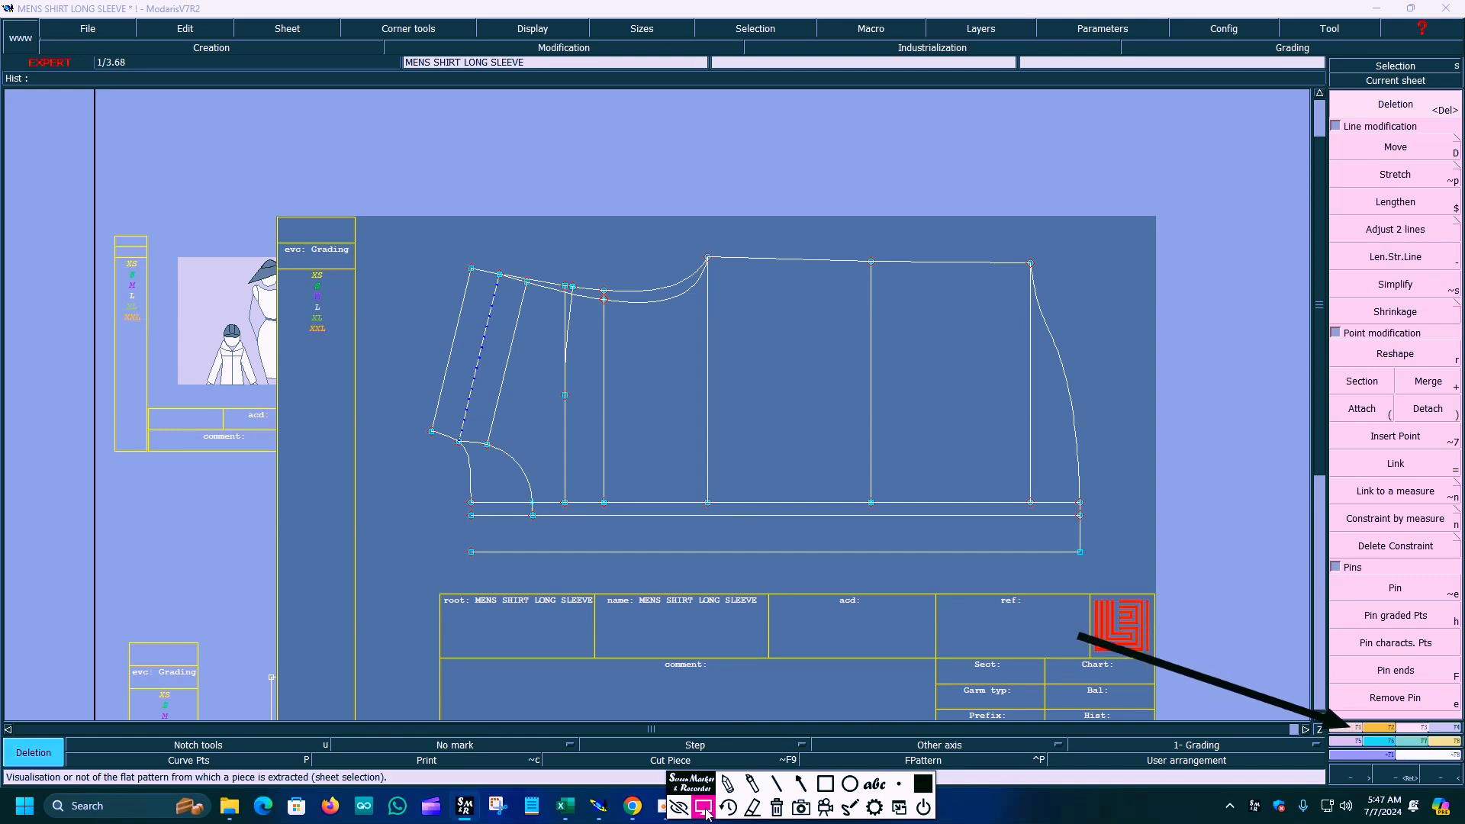
pyautogui.click(1354, 731)
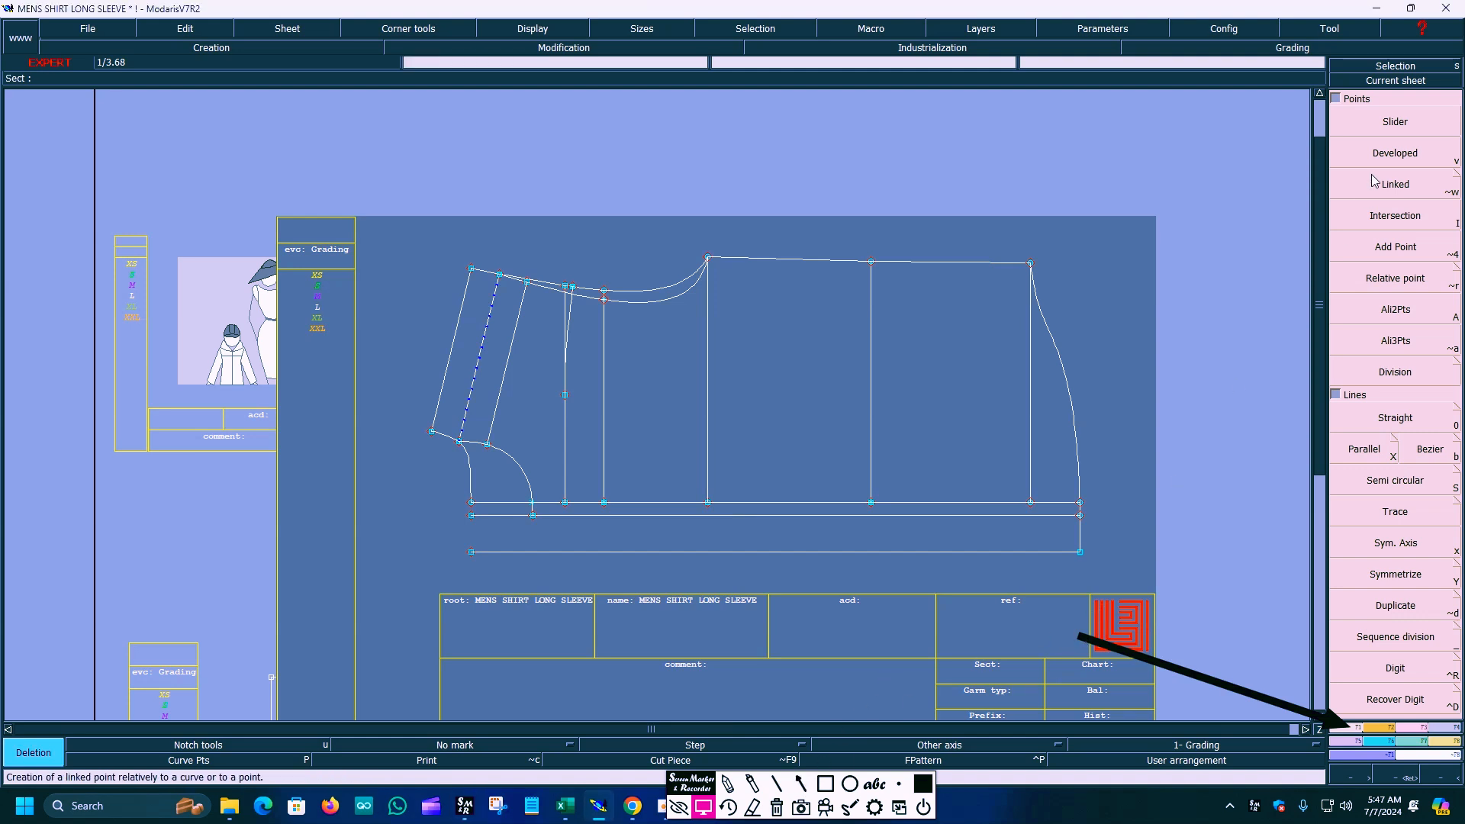
pyautogui.click(786, 782)
pyautogui.moveTo(1079, 639)
pyautogui.mouseDown()
pyautogui.moveTo(1401, 160)
pyautogui.moveTo(1374, 162)
pyautogui.mouseUp()
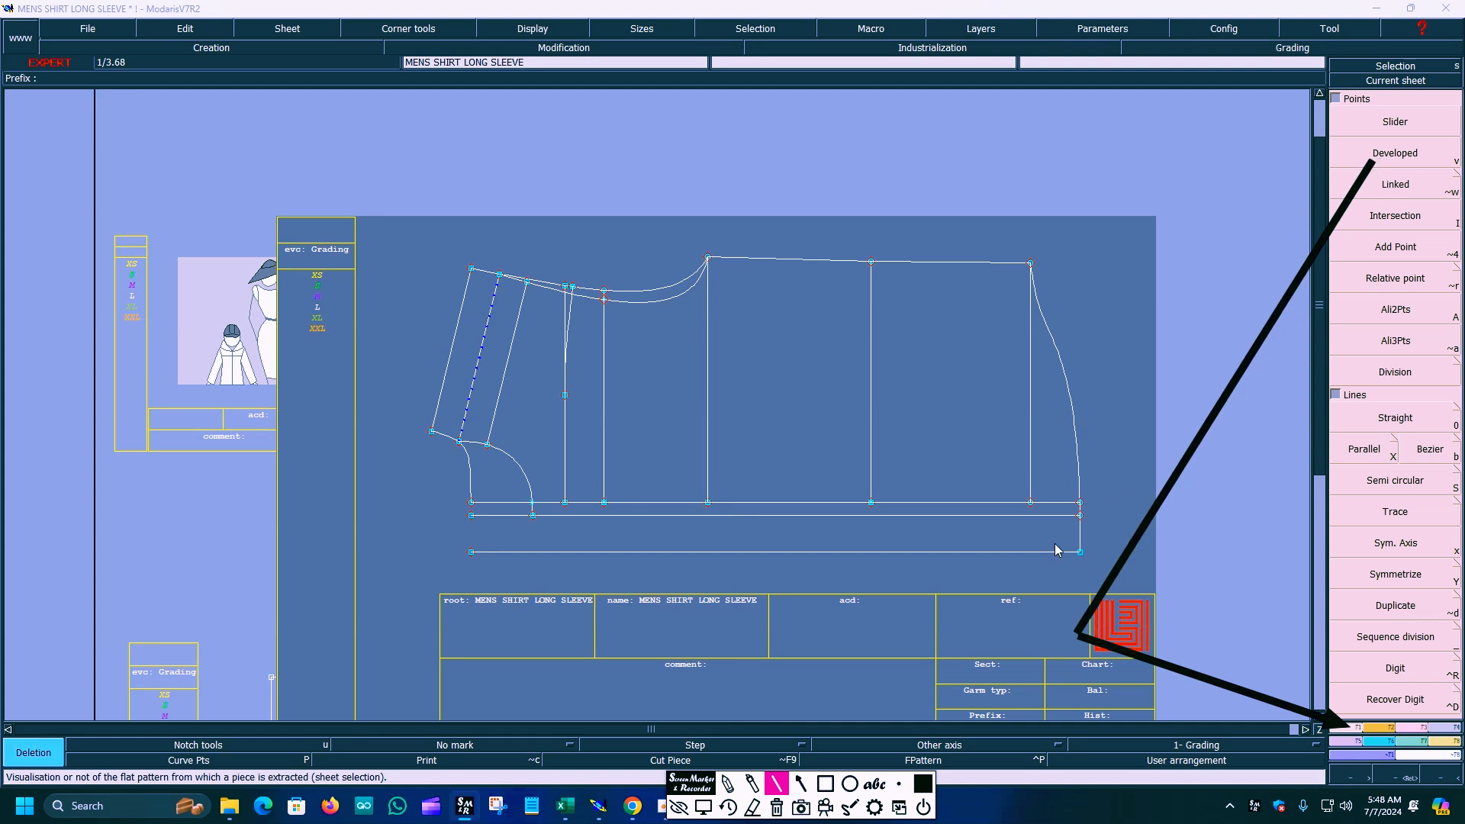
pyautogui.click(777, 807)
pyautogui.click(800, 784)
pyautogui.moveTo(1118, 611); pyautogui.dragTo(1345, 727)
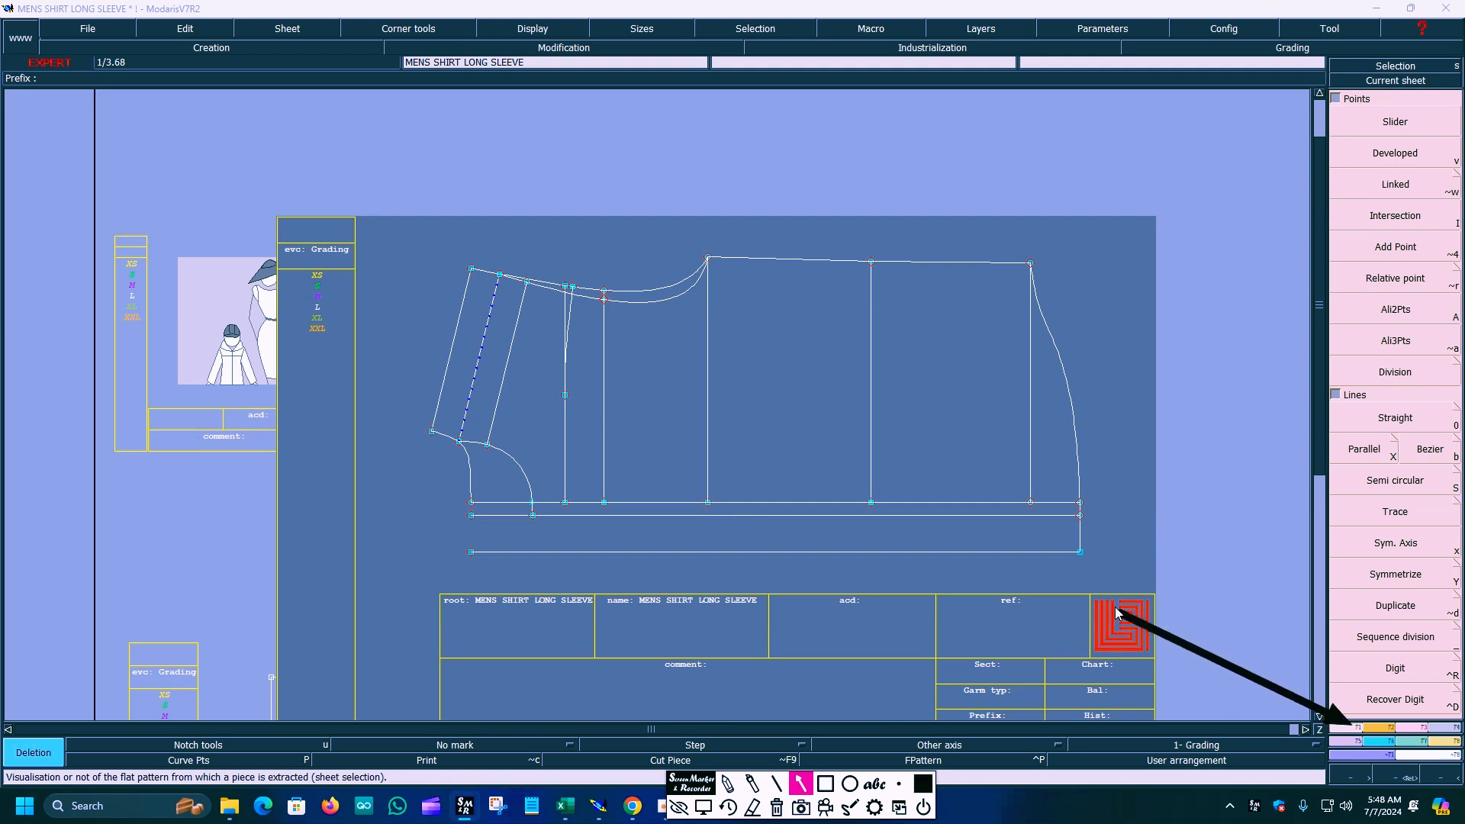
pyautogui.moveTo(1119, 620)
pyautogui.mouseDown()
pyautogui.moveTo(1420, 183)
pyautogui.moveTo(1365, 164)
pyautogui.mouseUp()
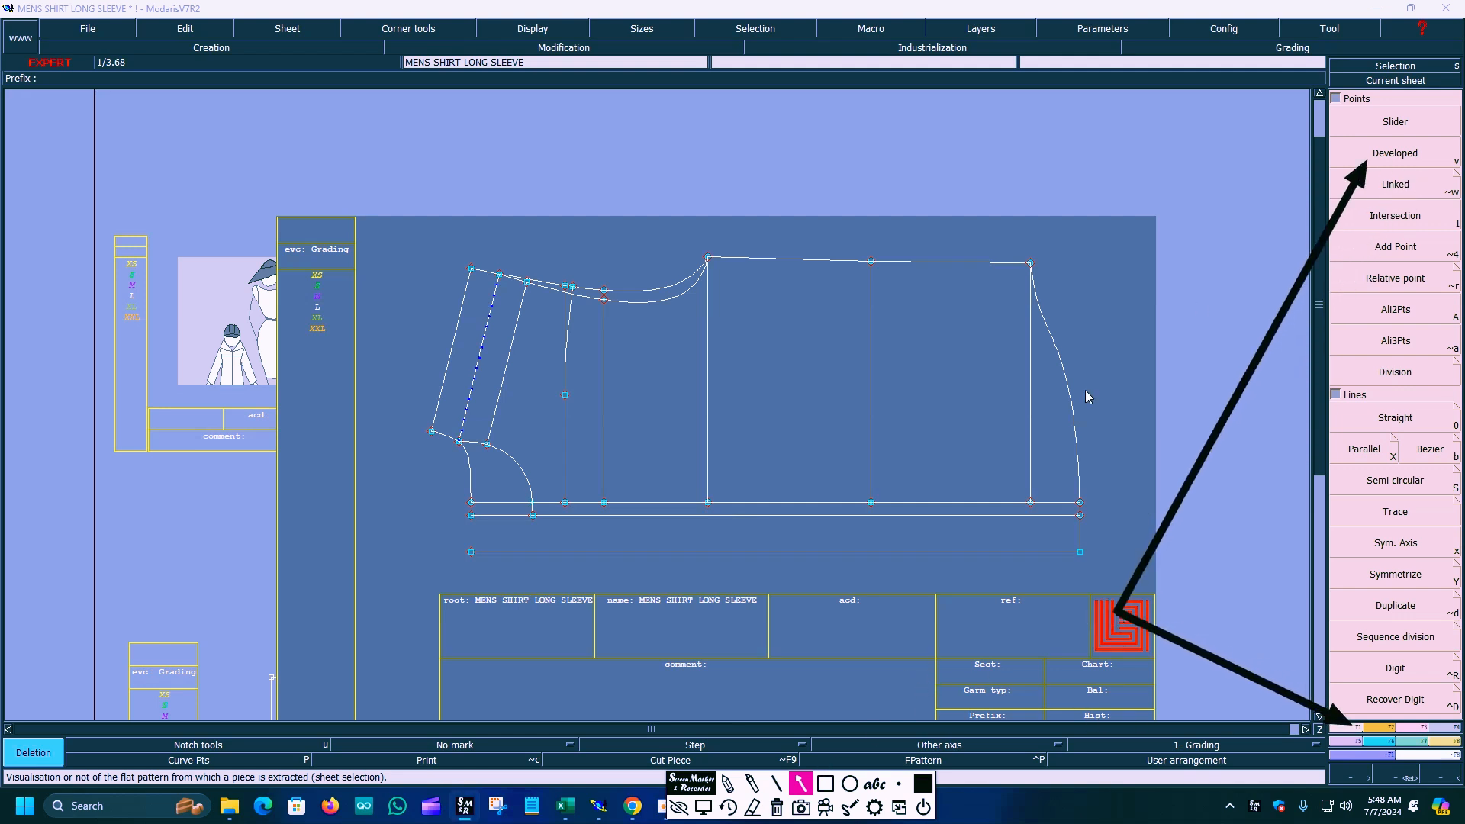
pyautogui.click(703, 806)
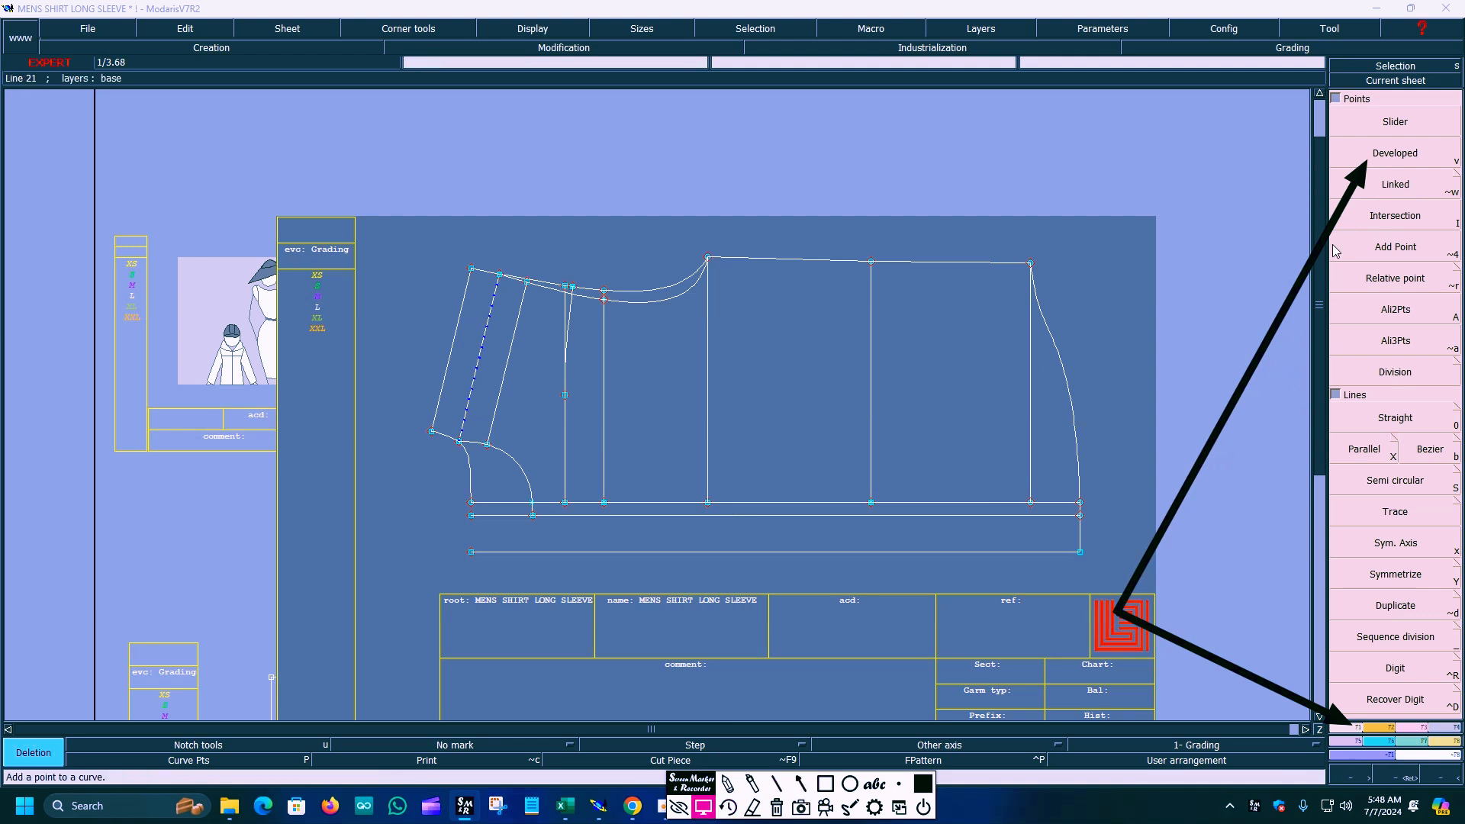
pyautogui.click(1374, 159)
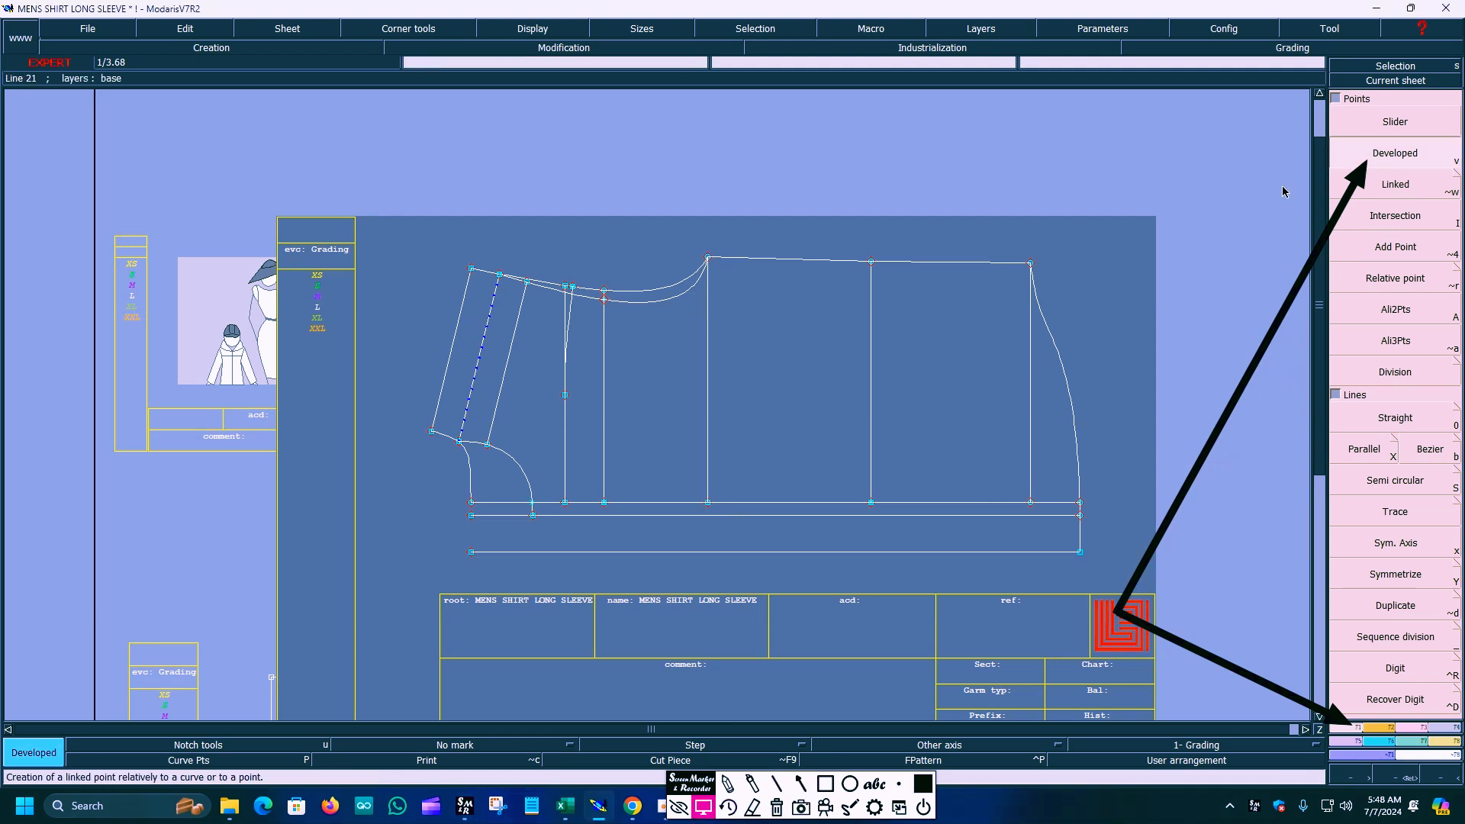
pyautogui.click(527, 524)
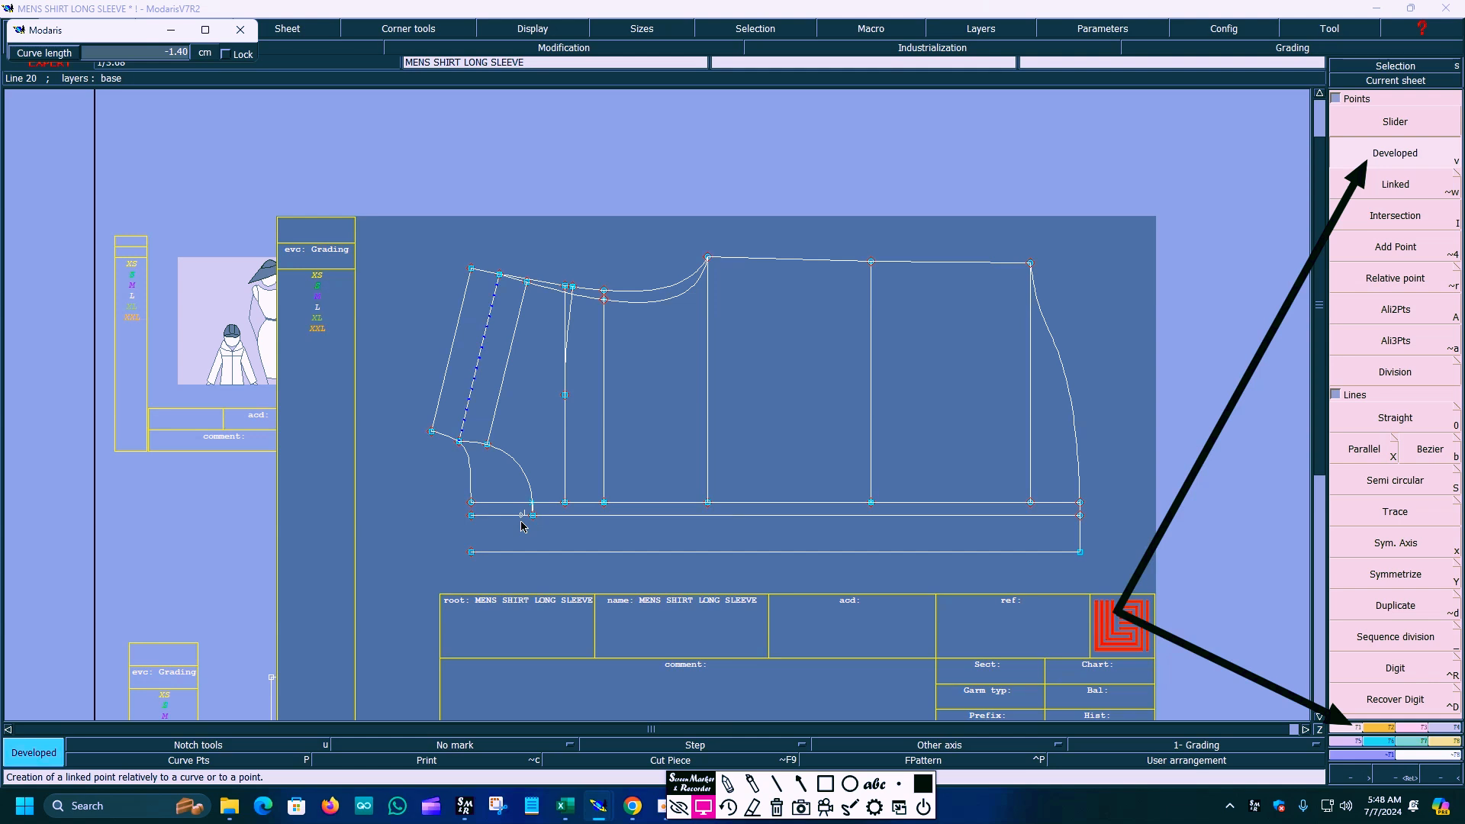
pyautogui.press('Down')
pyautogui.press('Return')
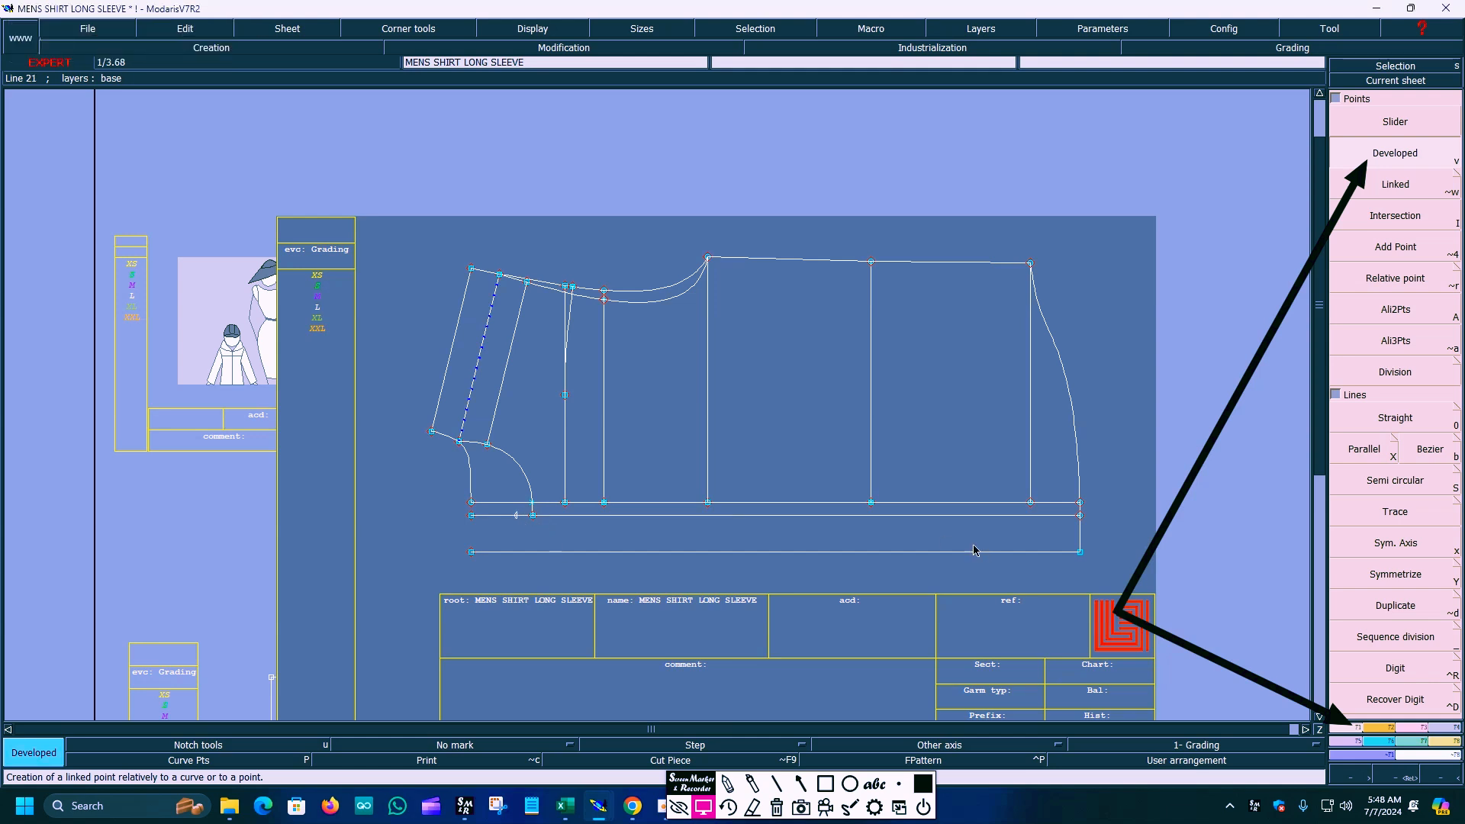
pyautogui.click(777, 806)
pyautogui.click(801, 784)
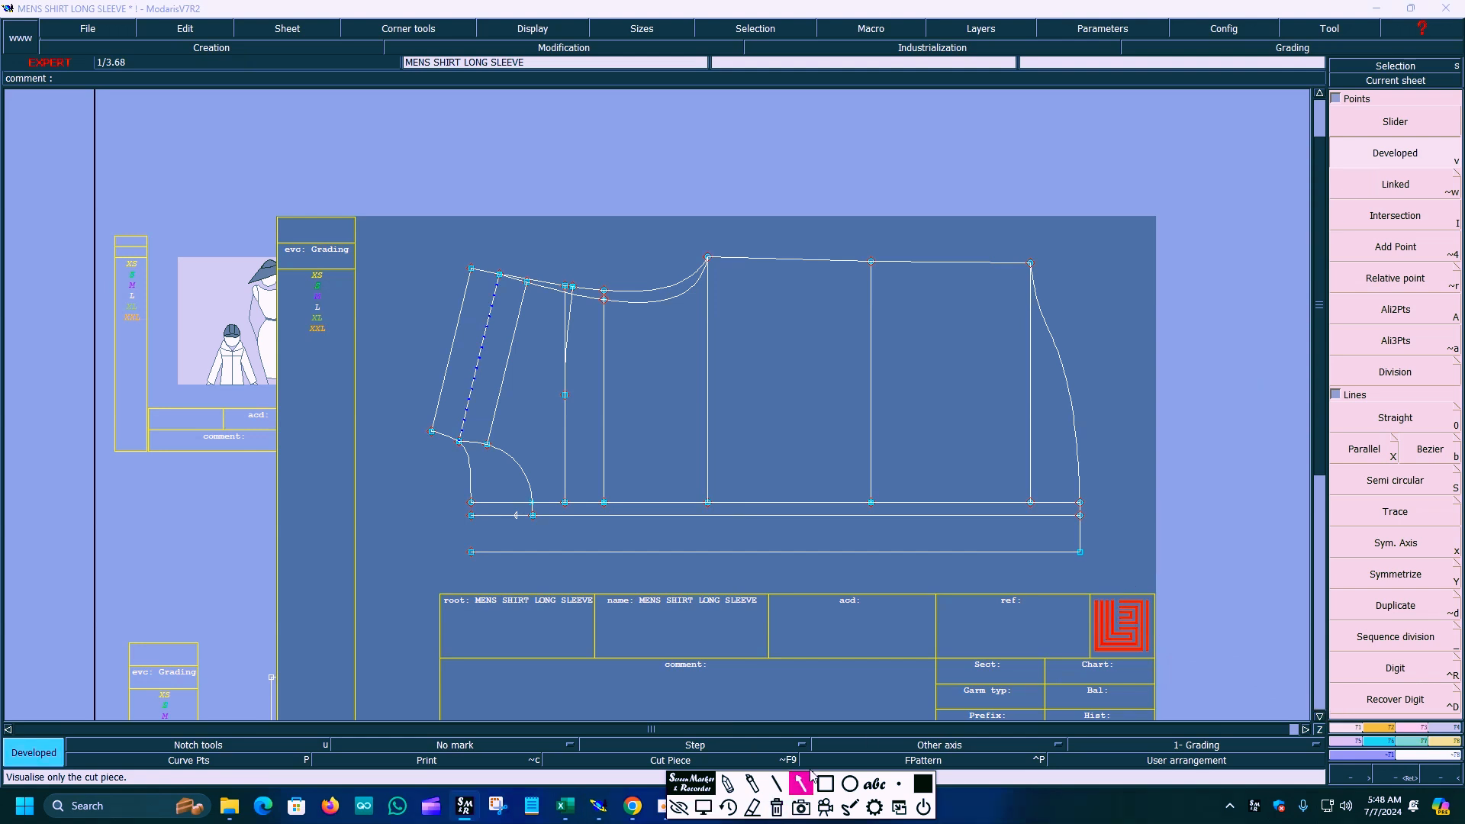
# Insert the developed point into the first parallel of the center front line, and delete that parallel's neck-side end point.
pyautogui.moveTo(1014, 608); pyautogui.dragTo(1418, 728)
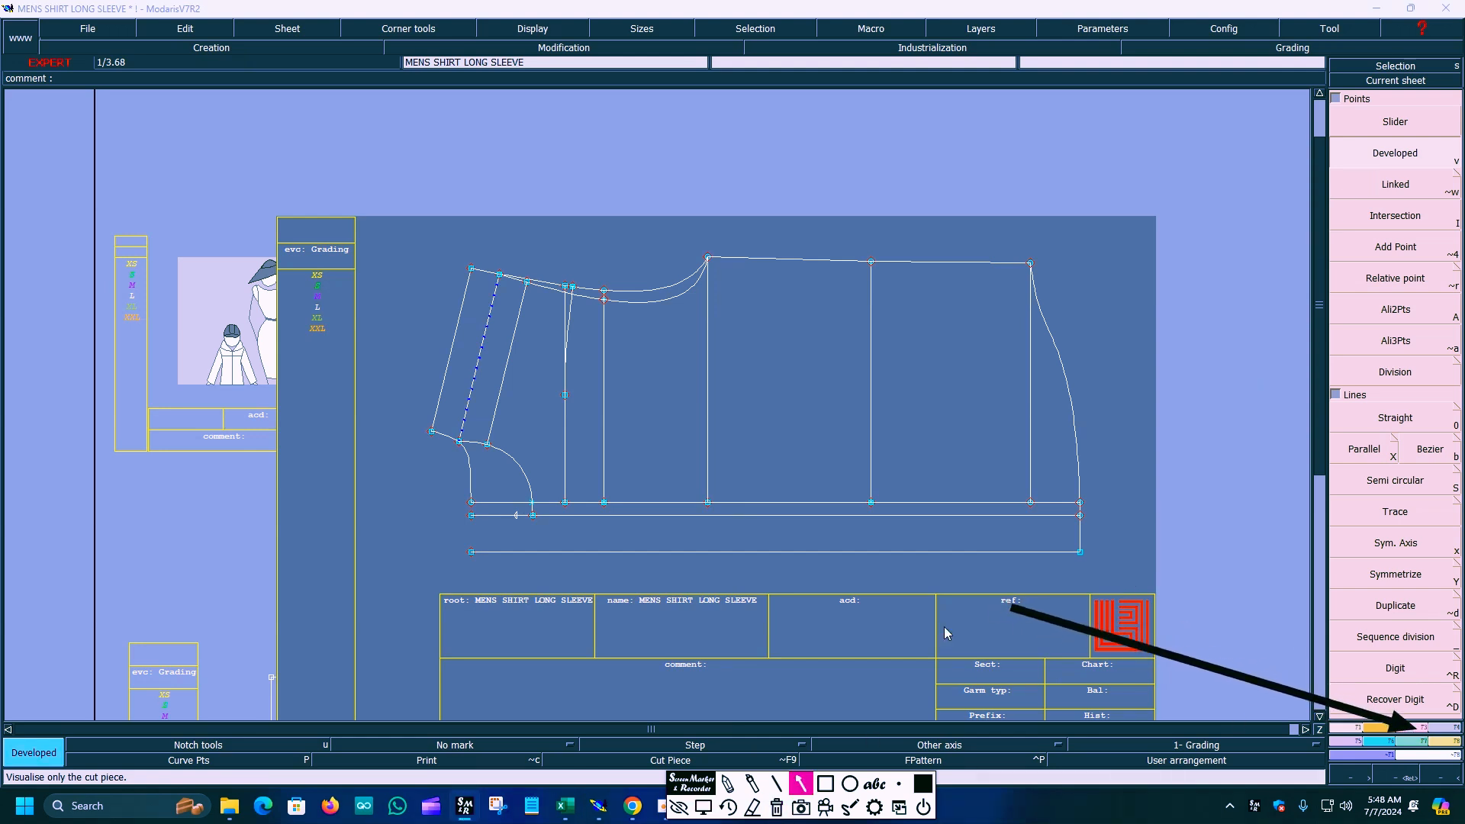
pyautogui.click(704, 806)
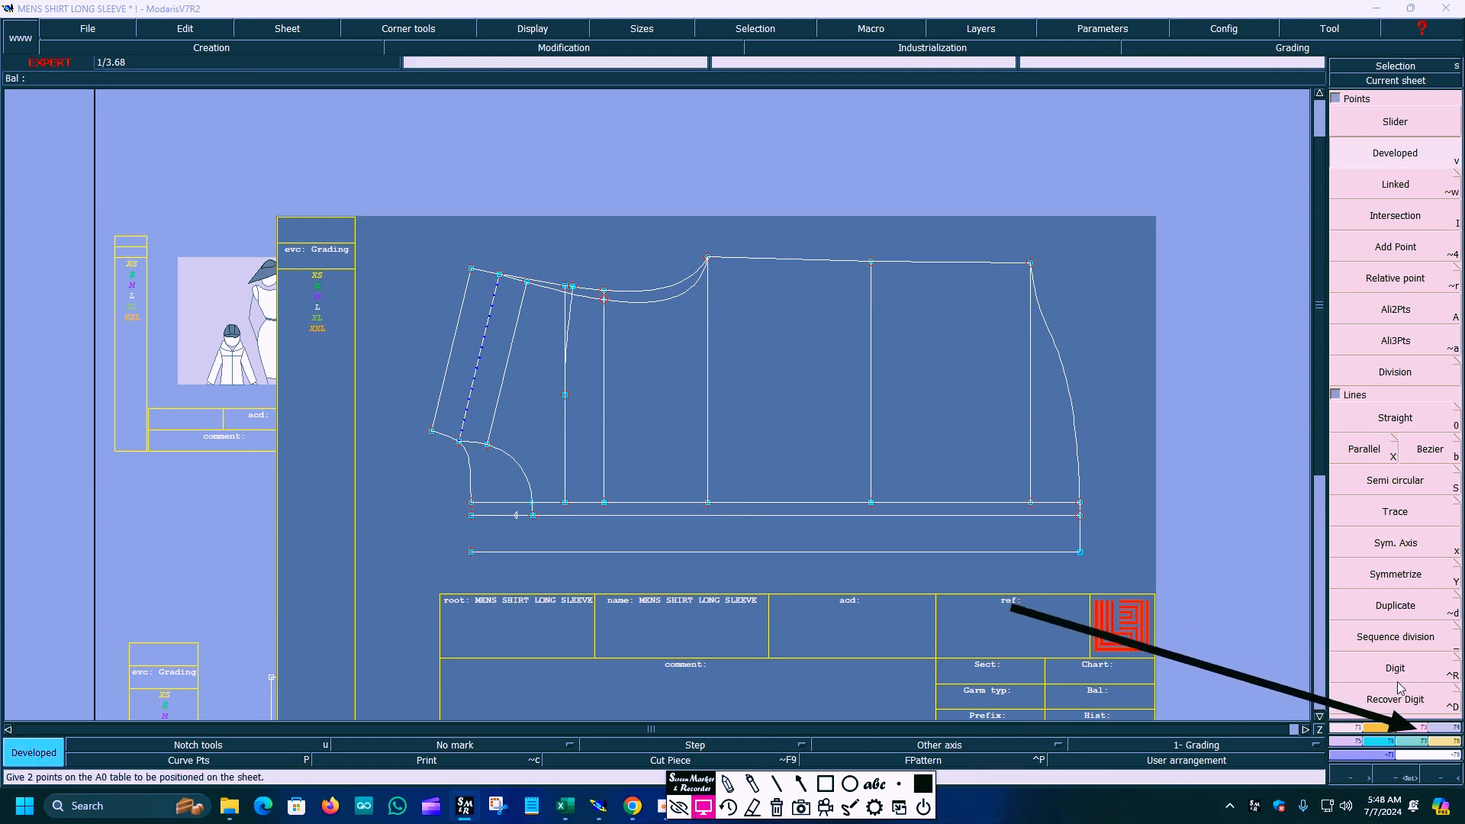
pyautogui.click(1419, 734)
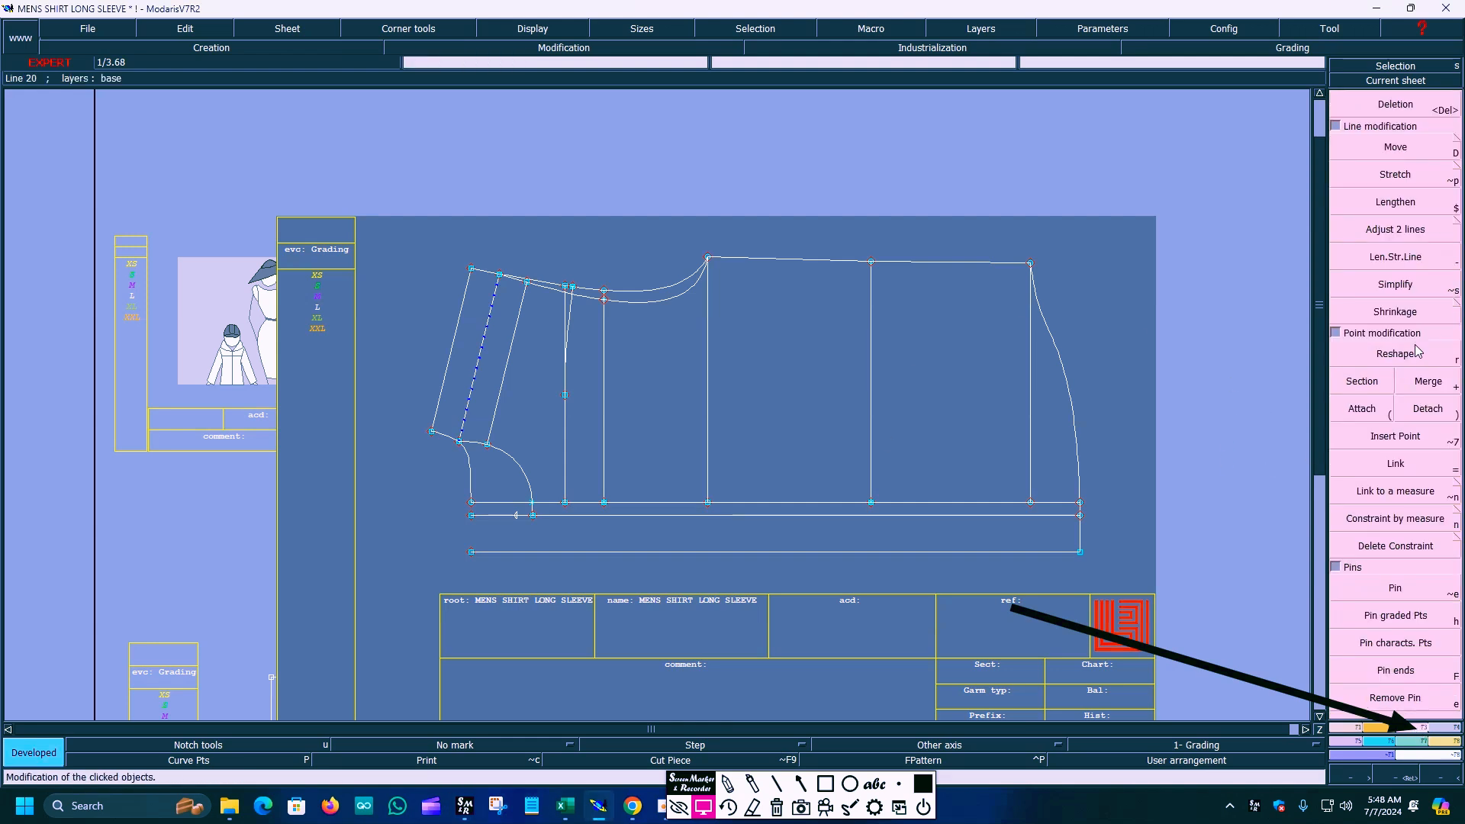
pyautogui.click(801, 784)
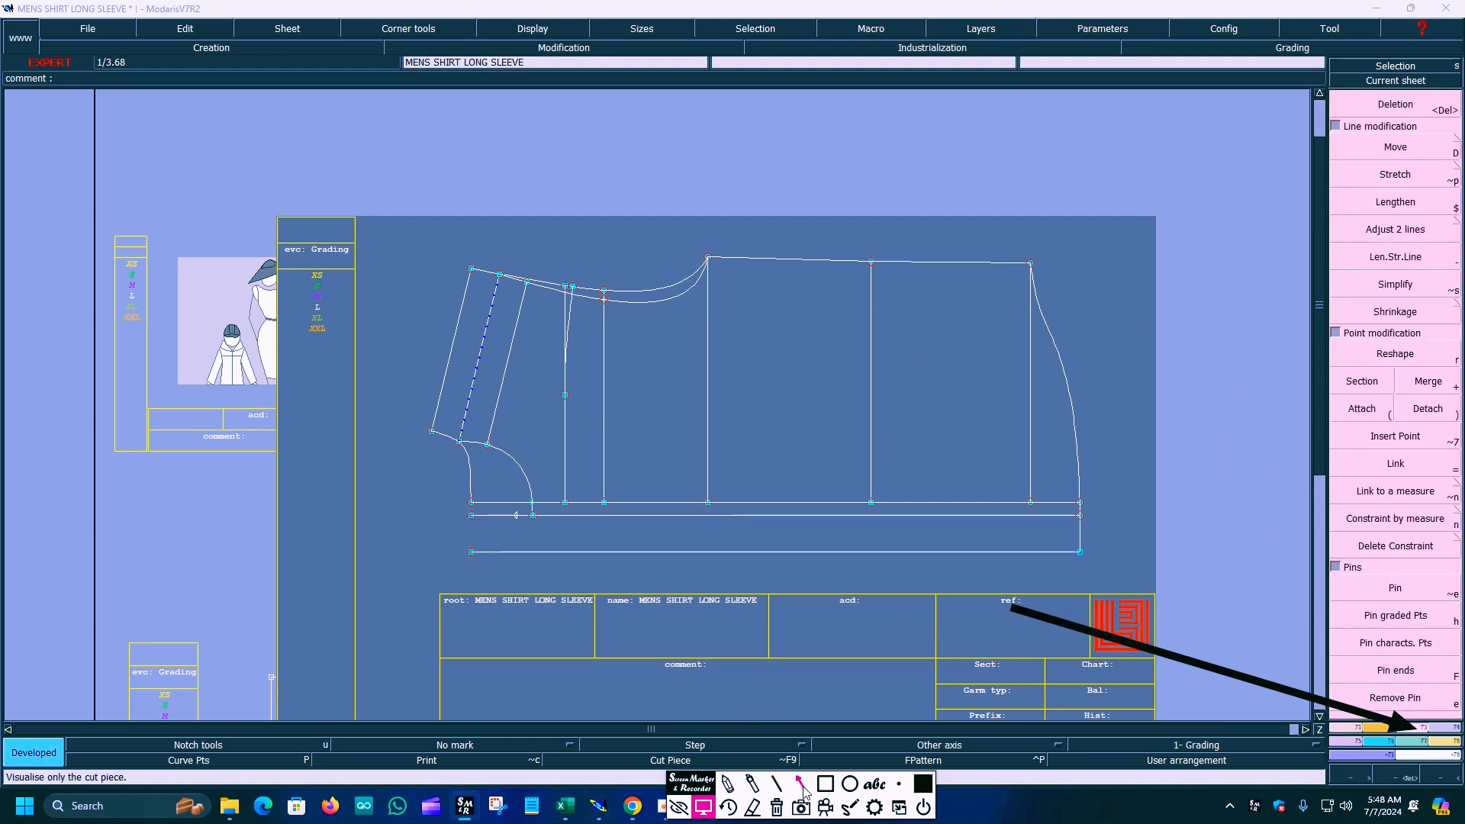
pyautogui.click(1009, 607)
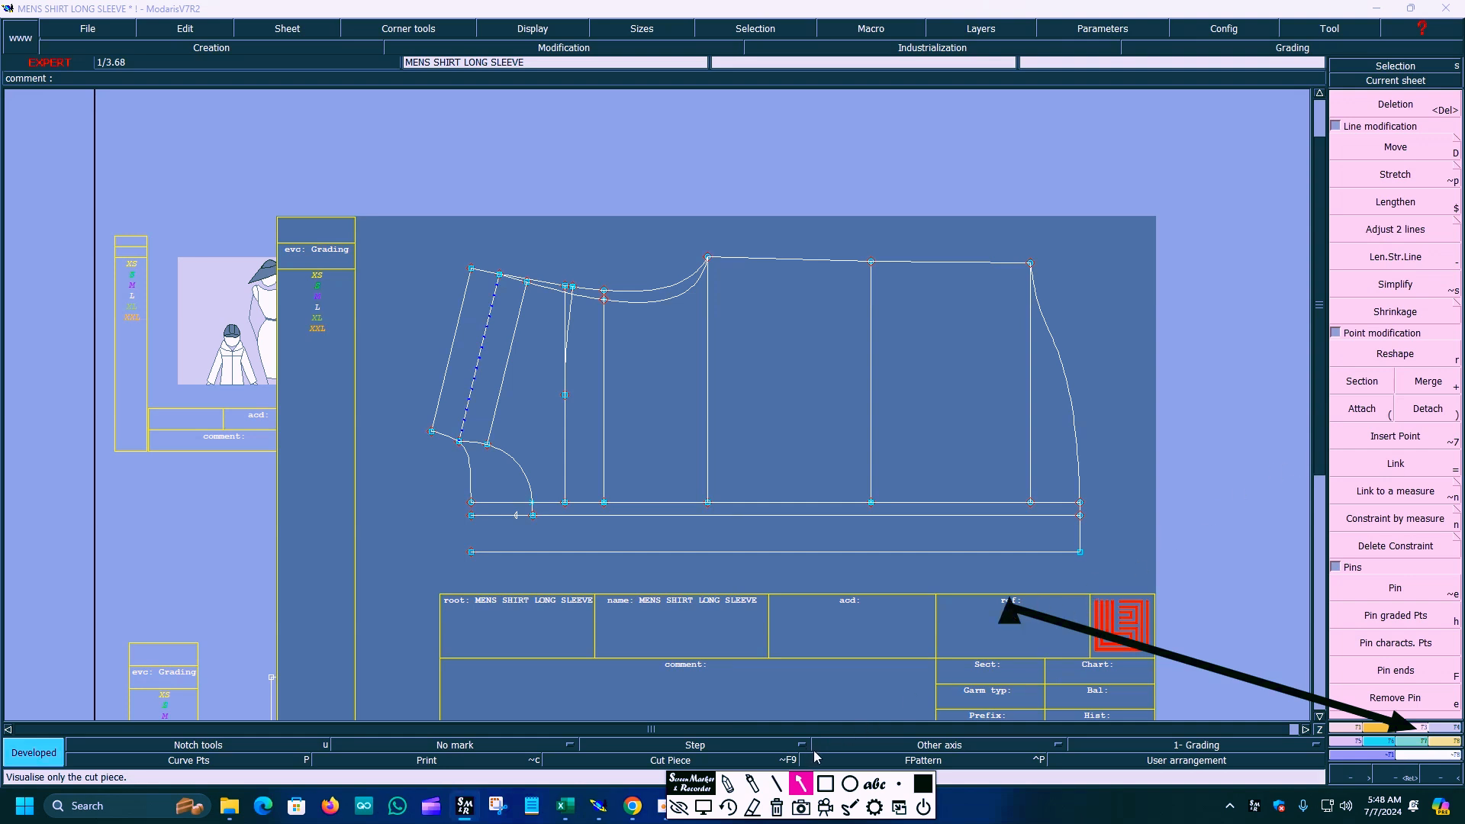
pyautogui.click(776, 807)
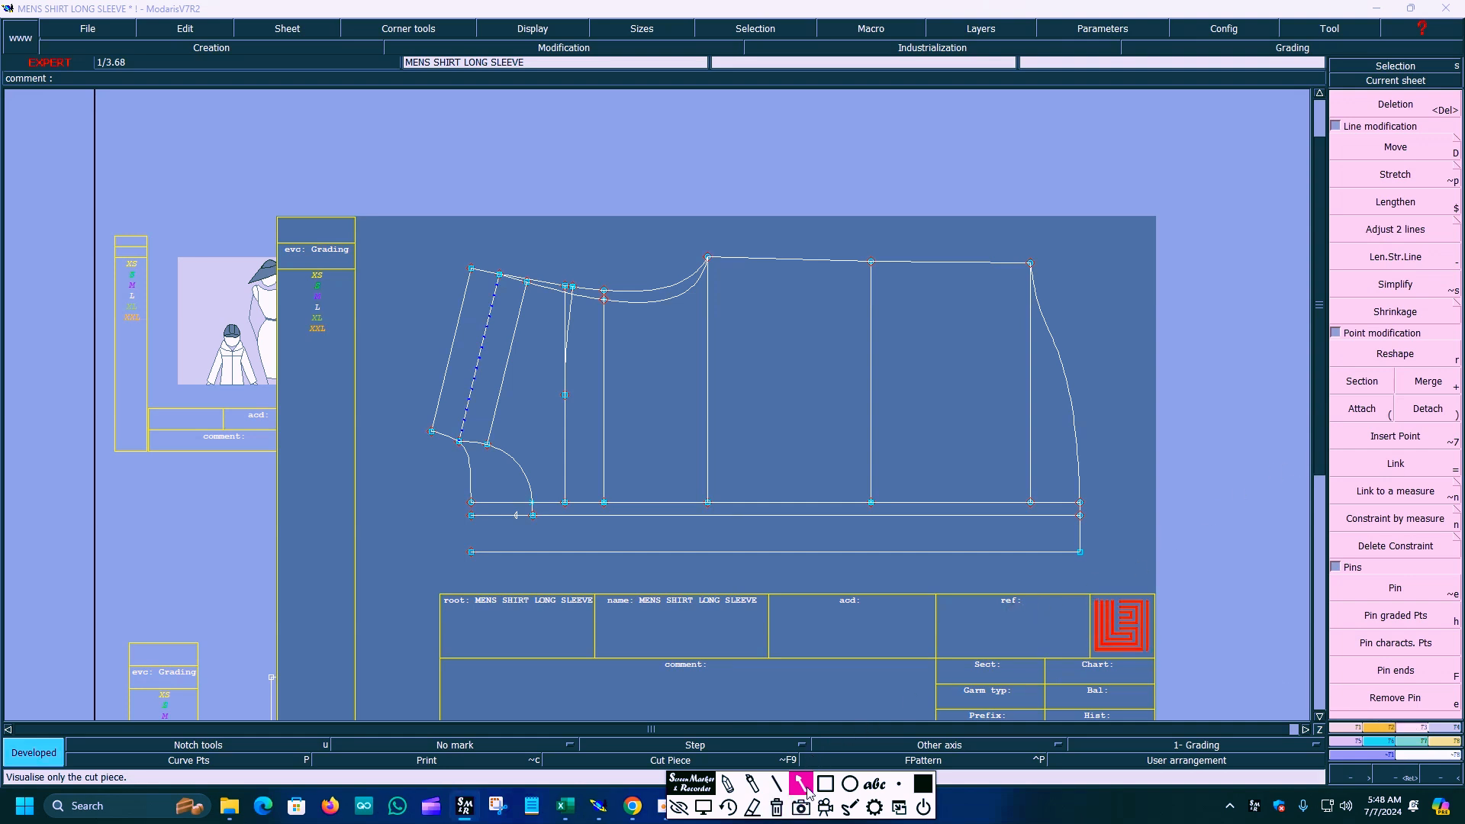
pyautogui.moveTo(882, 618)
pyautogui.mouseDown()
pyautogui.moveTo(1324, 677)
pyautogui.moveTo(1410, 734)
pyautogui.mouseUp()
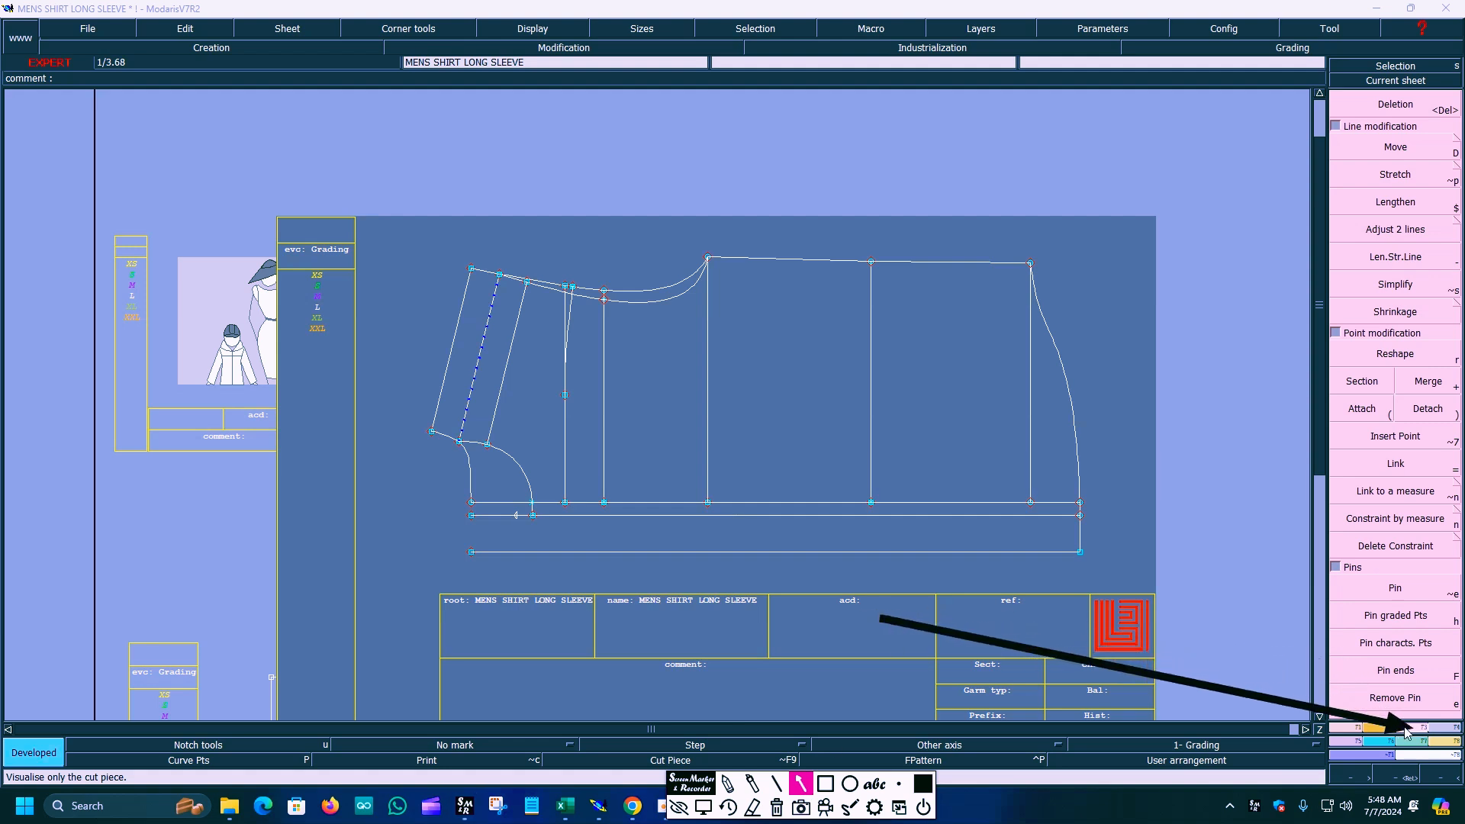
pyautogui.moveTo(879, 618)
pyautogui.mouseDown()
pyautogui.moveTo(1297, 488)
pyautogui.moveTo(1388, 305)
pyautogui.moveTo(1360, 221)
pyautogui.moveTo(1353, 445)
pyautogui.mouseUp()
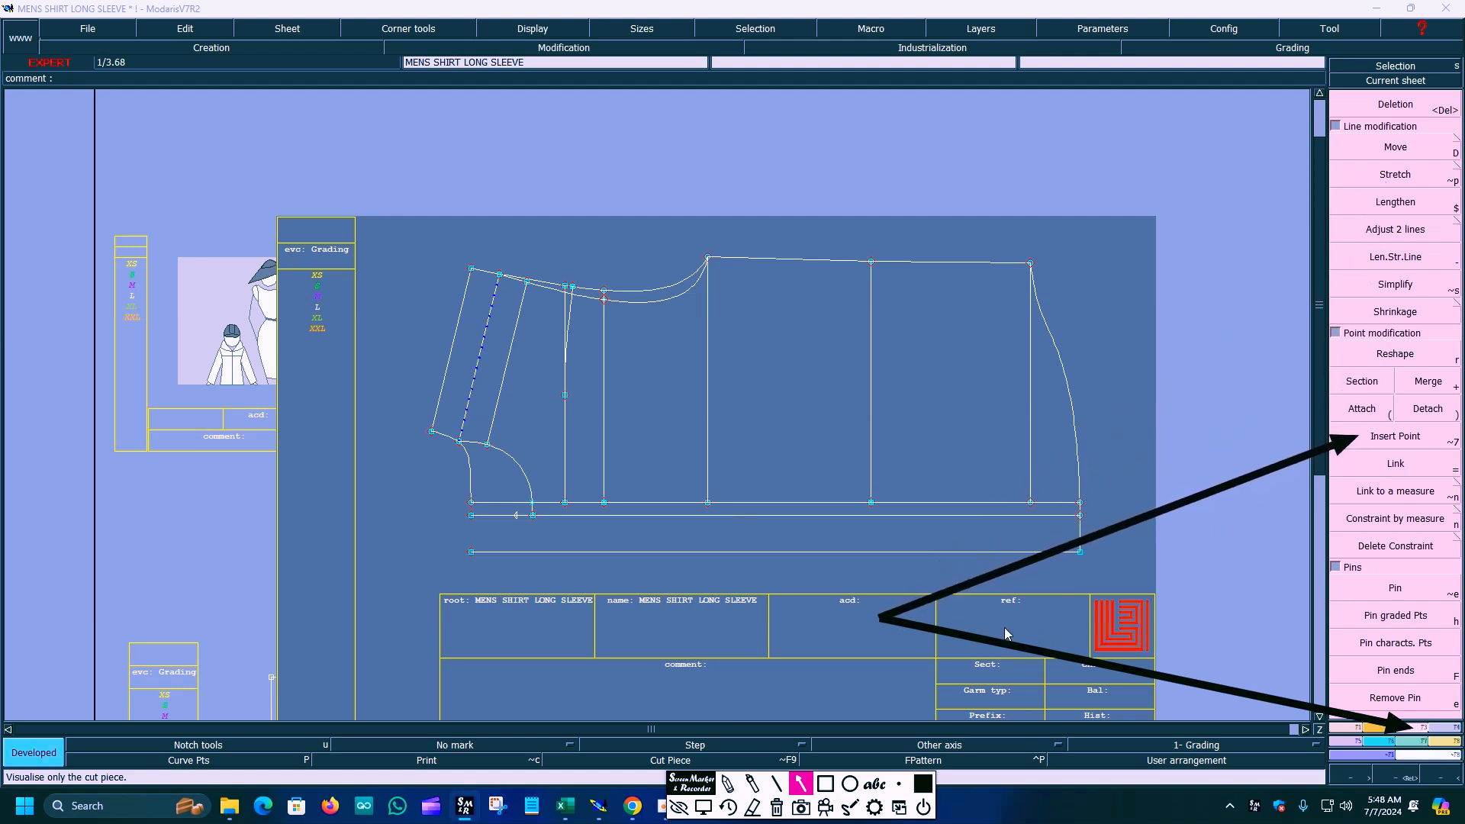
pyautogui.click(703, 806)
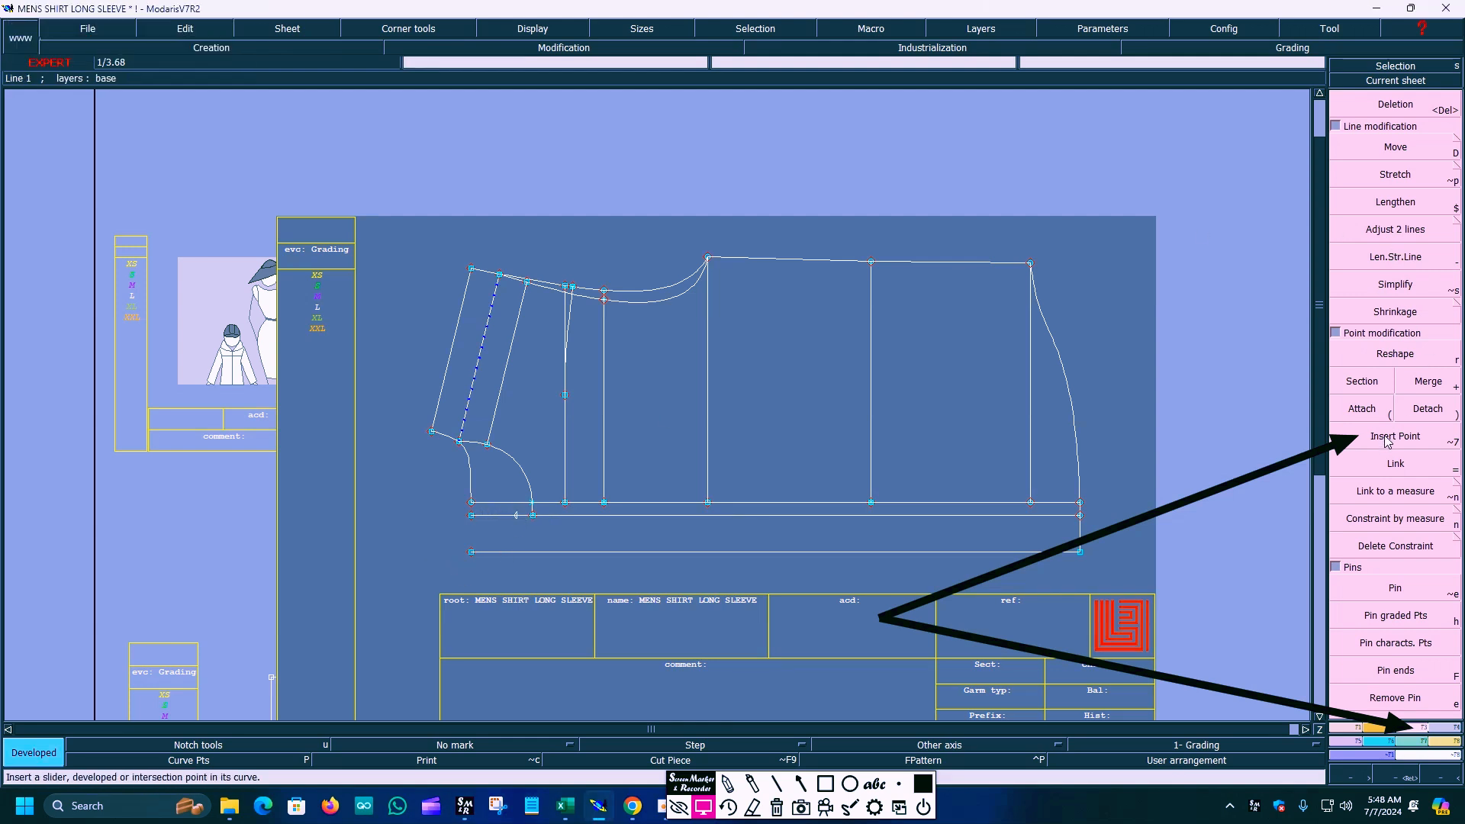
pyautogui.hotkey('alt', '7')
pyautogui.press('Delete')
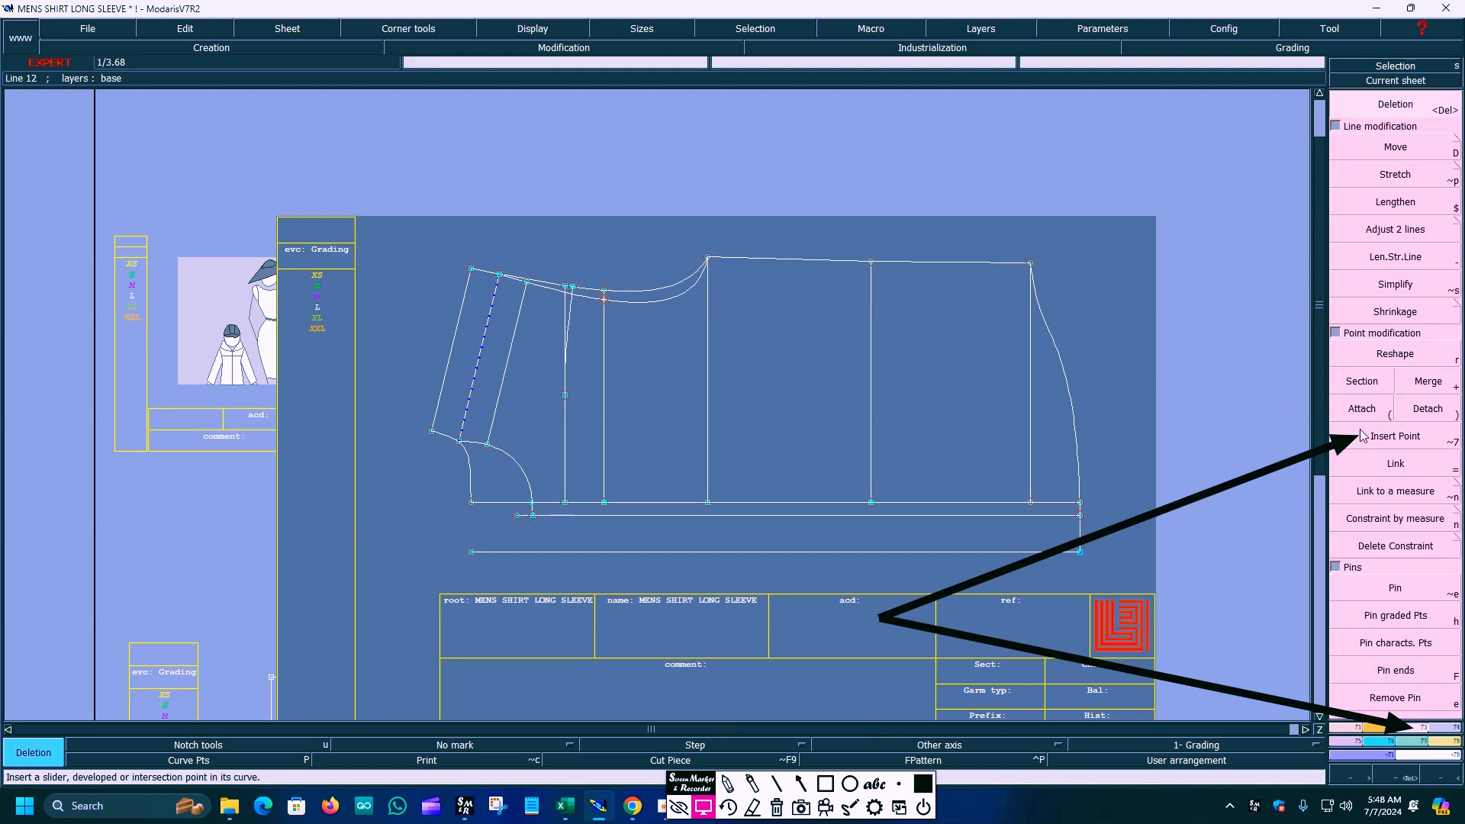
# Draw a straight Bezier line about 9.7 cm long from the first parallel's new neck-side end perpendicularly across the second parallel.
pyautogui.click(777, 807)
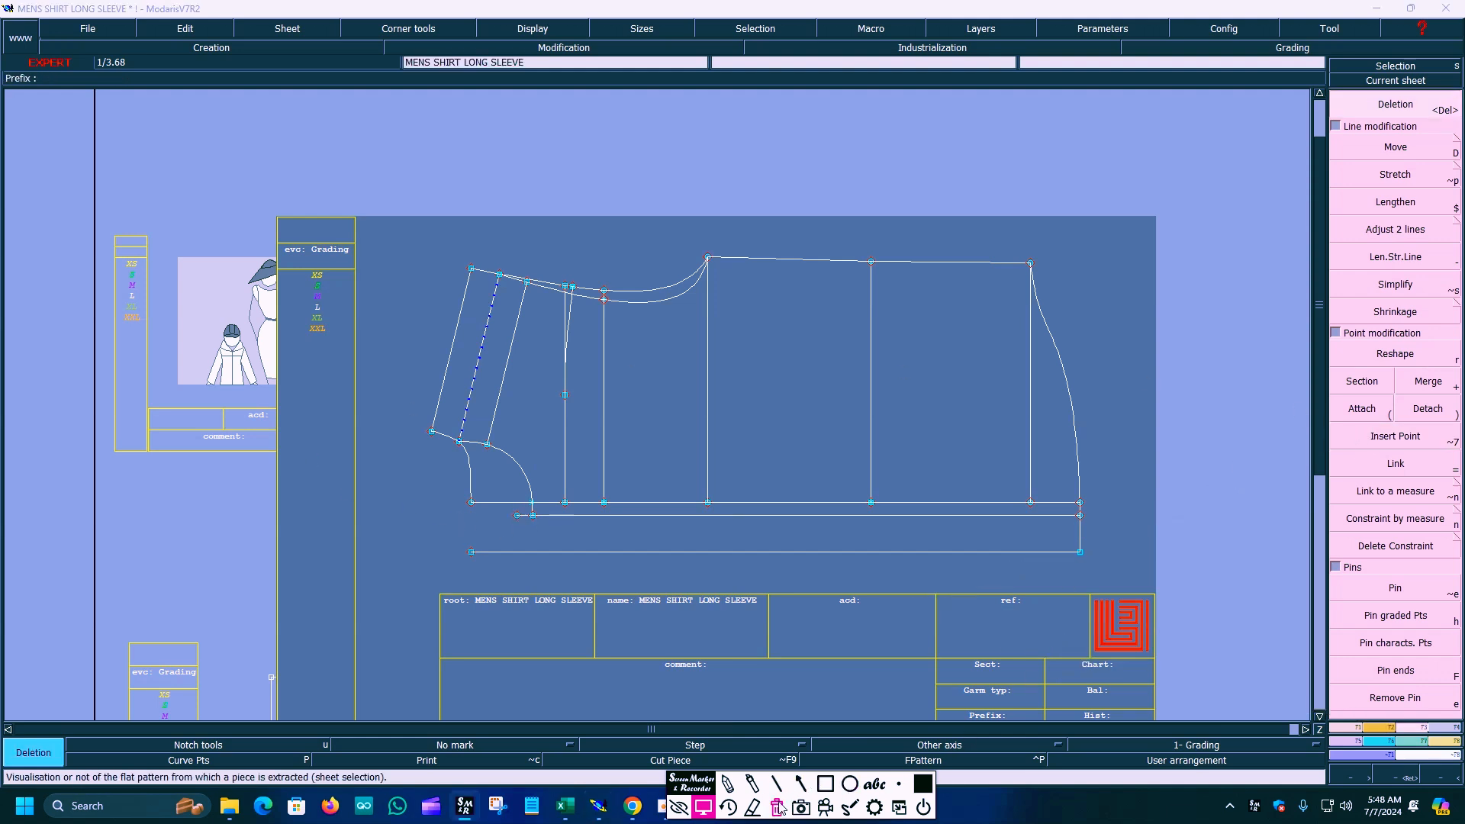
pyautogui.click(801, 784)
pyautogui.moveTo(1059, 622)
pyautogui.mouseDown()
pyautogui.moveTo(1321, 703)
pyautogui.moveTo(1337, 731)
pyautogui.mouseUp()
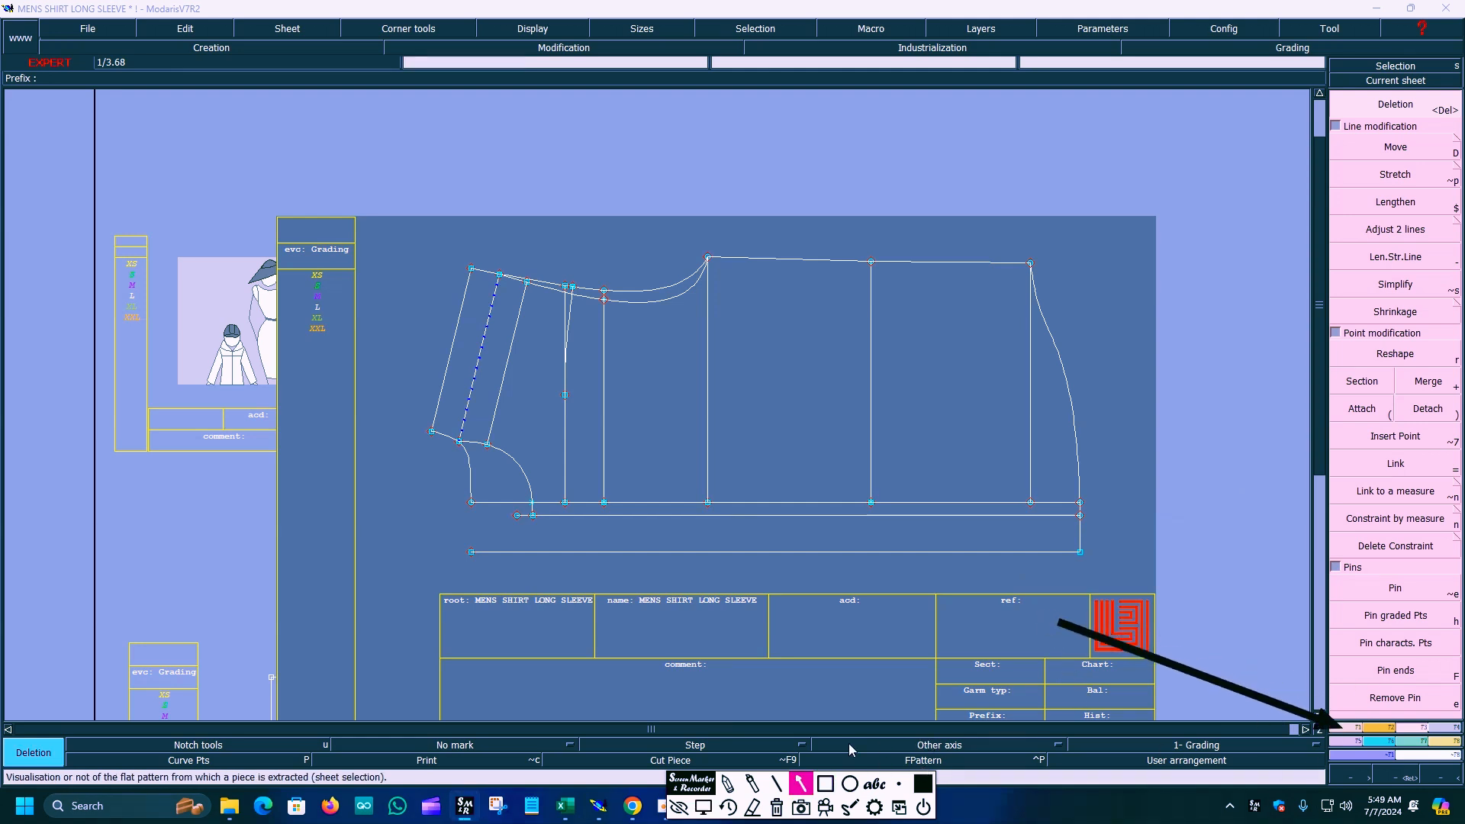
pyautogui.click(704, 806)
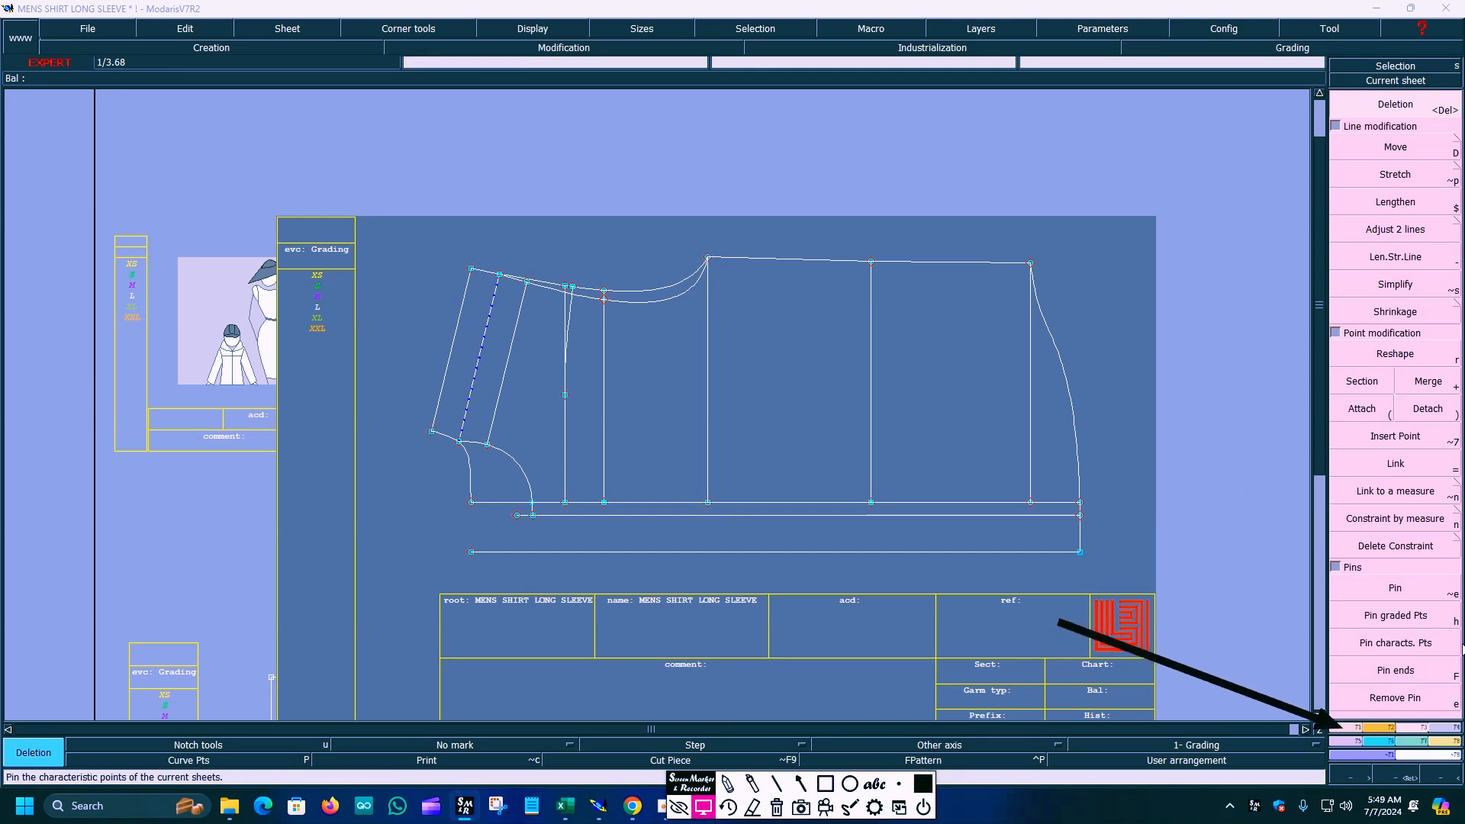
pyautogui.click(1353, 728)
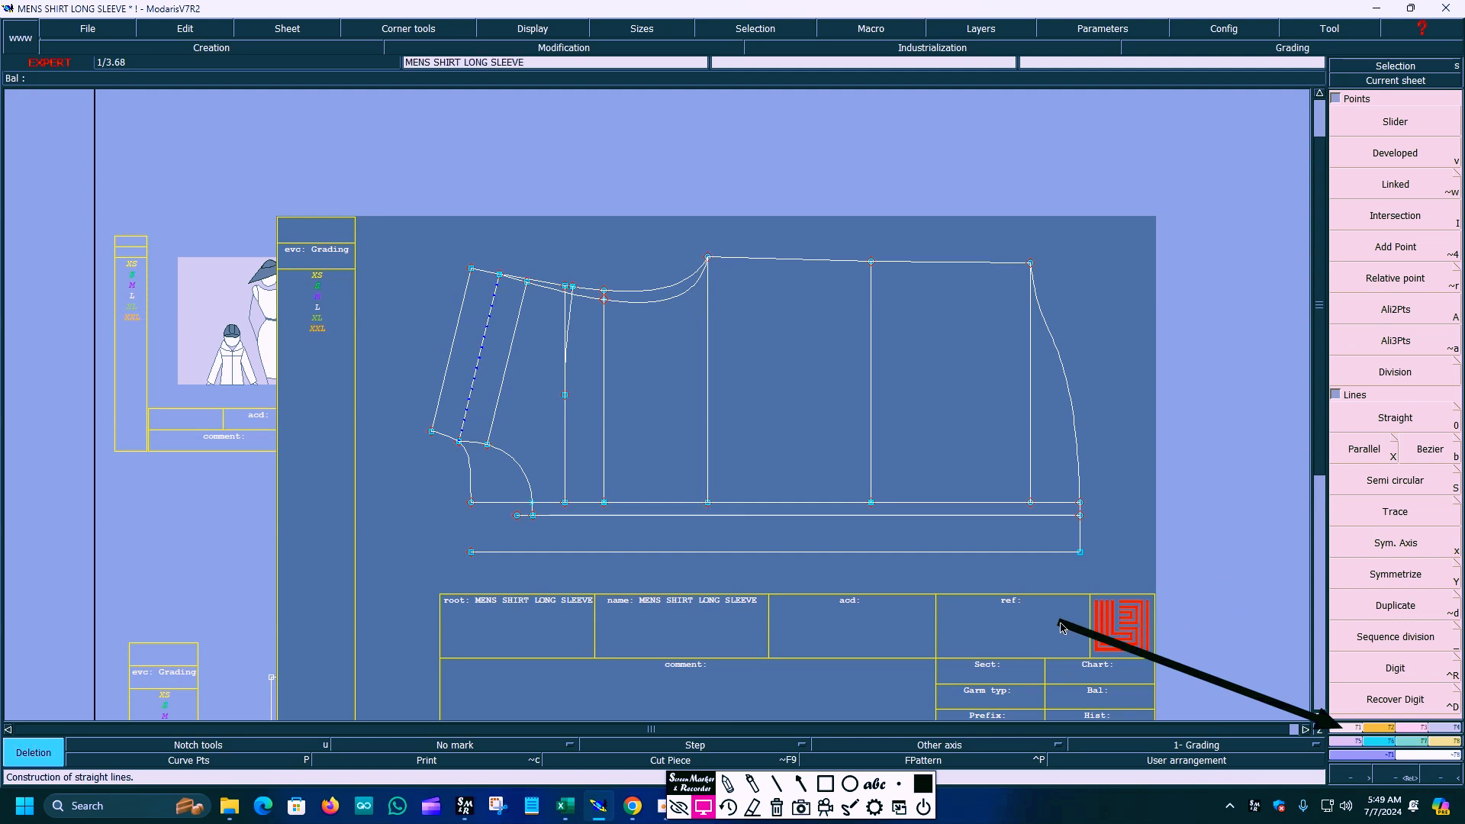
pyautogui.click(800, 784)
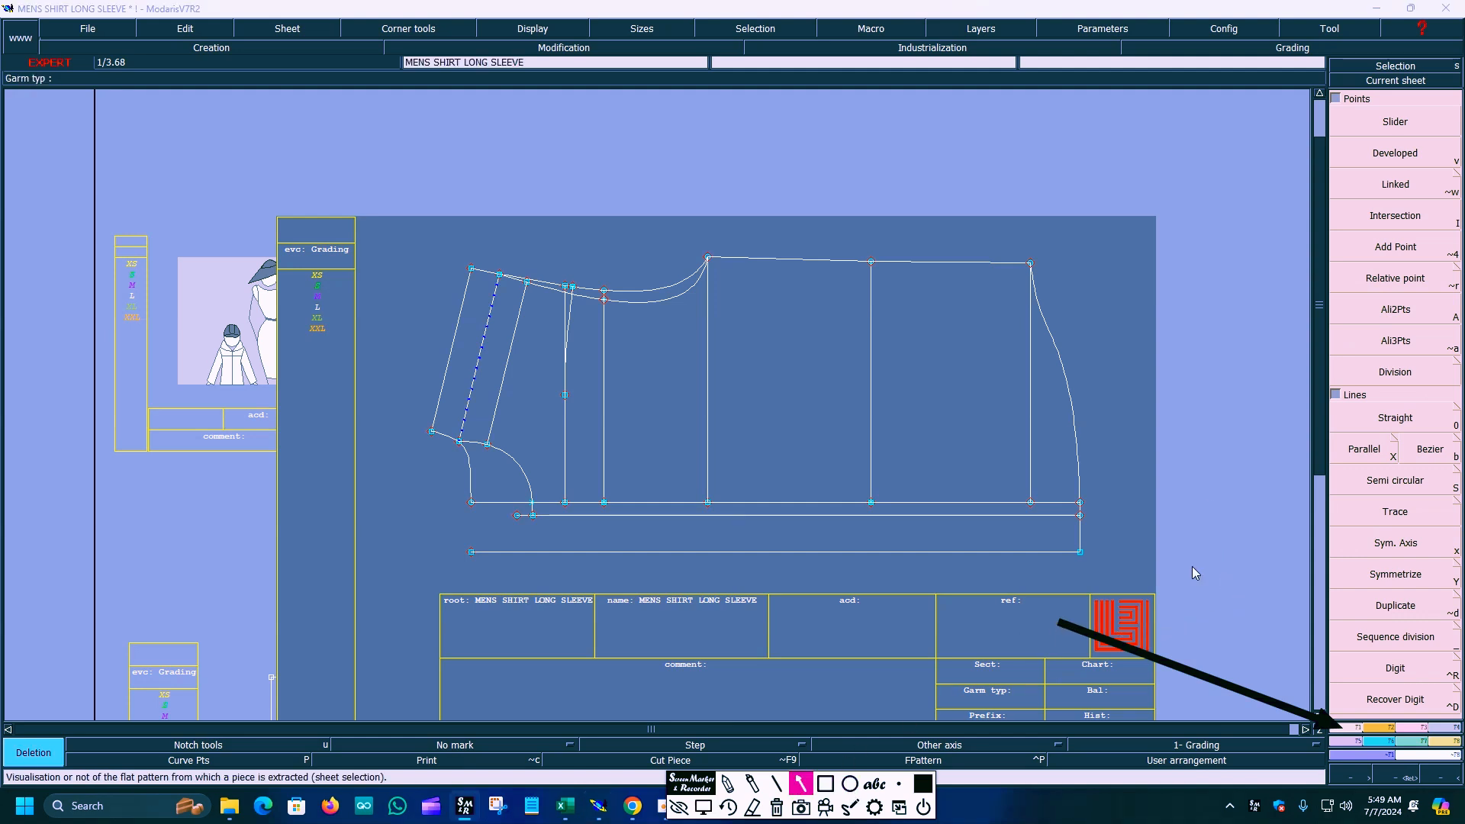
pyautogui.moveTo(1061, 620); pyautogui.dragTo(1408, 455)
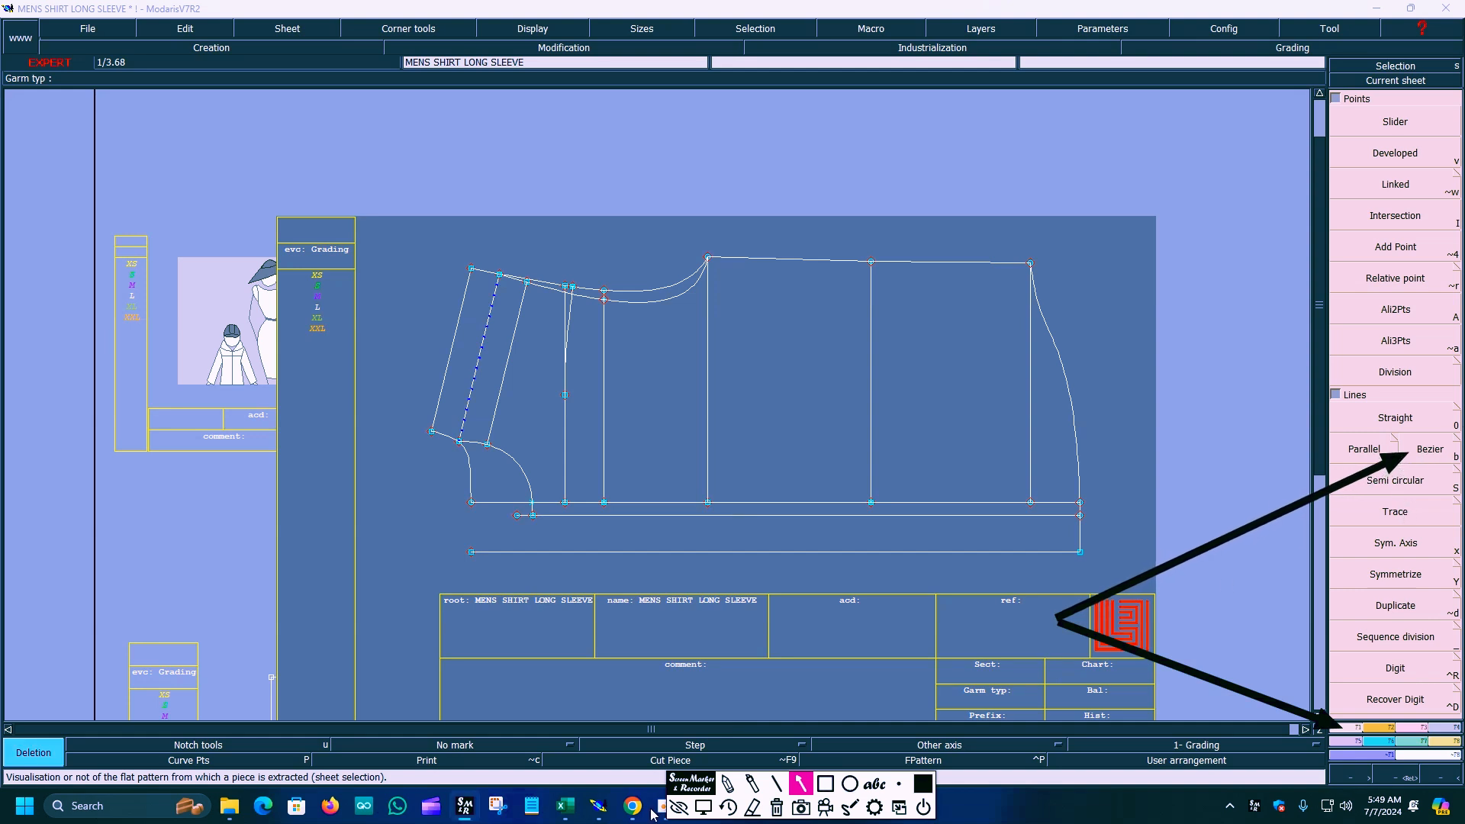
pyautogui.click(703, 806)
pyautogui.click(1429, 449)
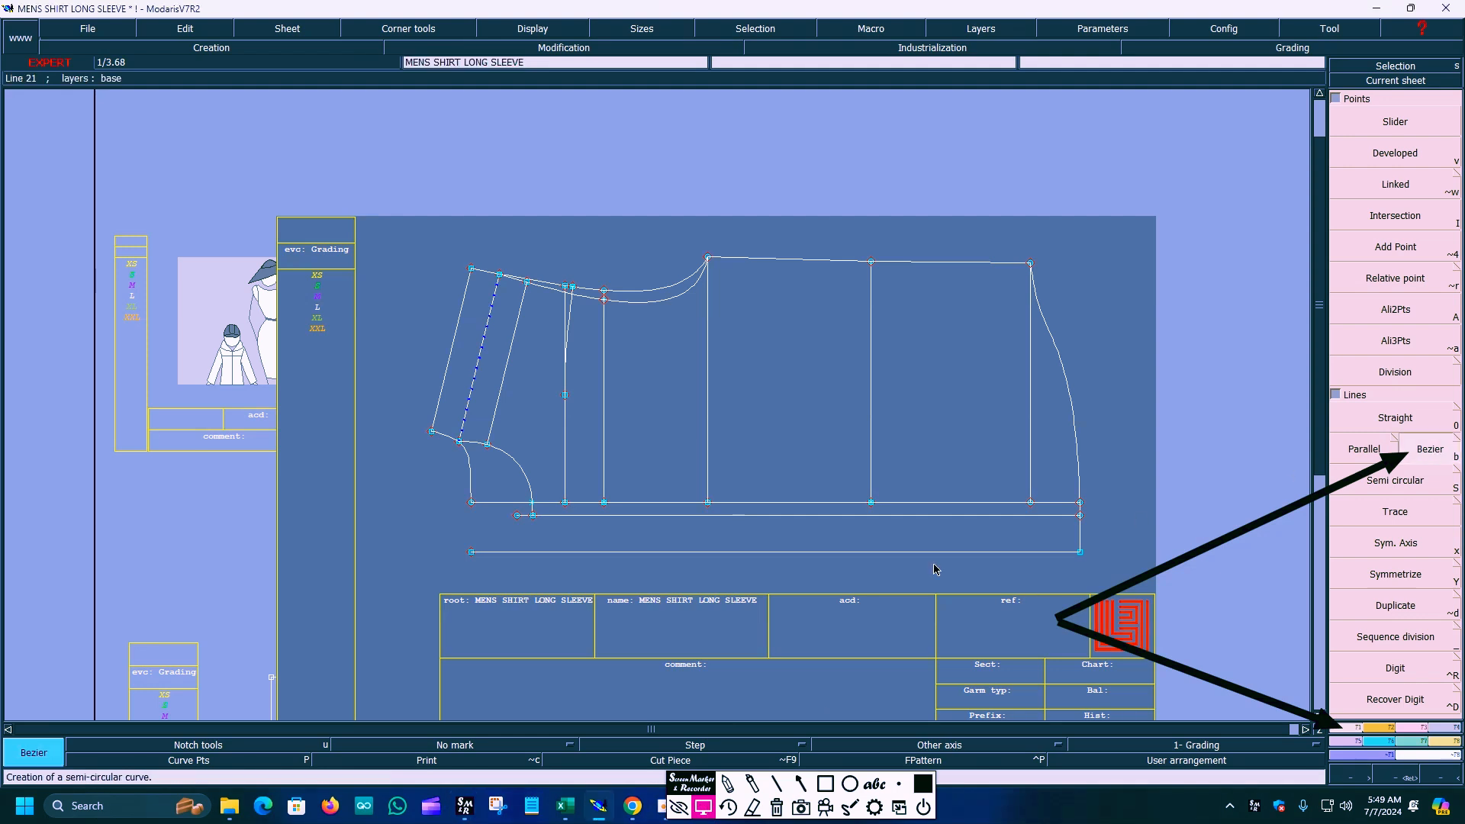
pyautogui.click(516, 516)
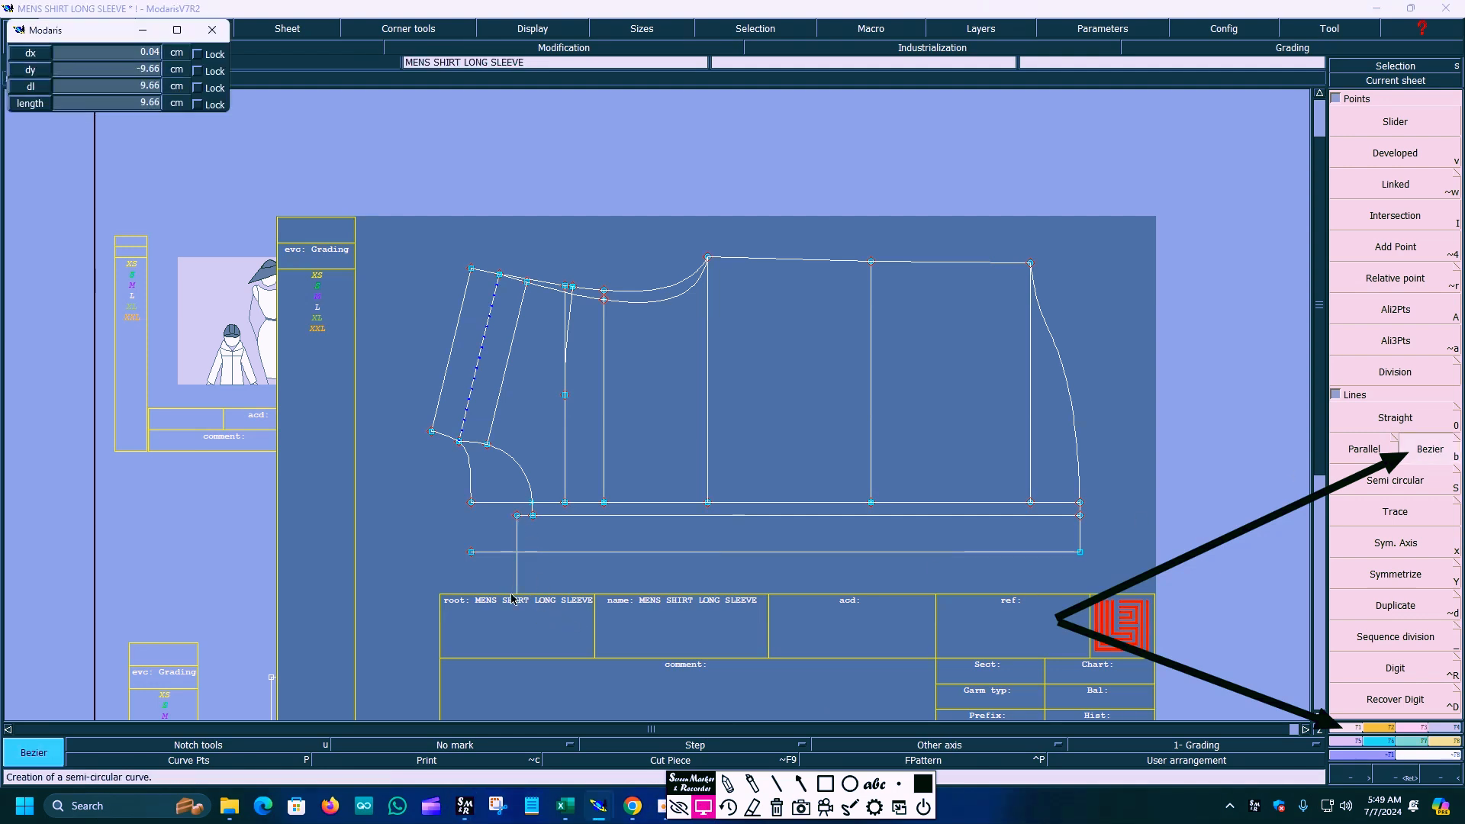
pyautogui.click(517, 595)
# Create an intersection point where the perpendicular Bezier line crosses the second parallel of the center front line.
pyautogui.press('Return')
pyautogui.moveTo(394, 232); pyautogui.dragTo(1111, 583)
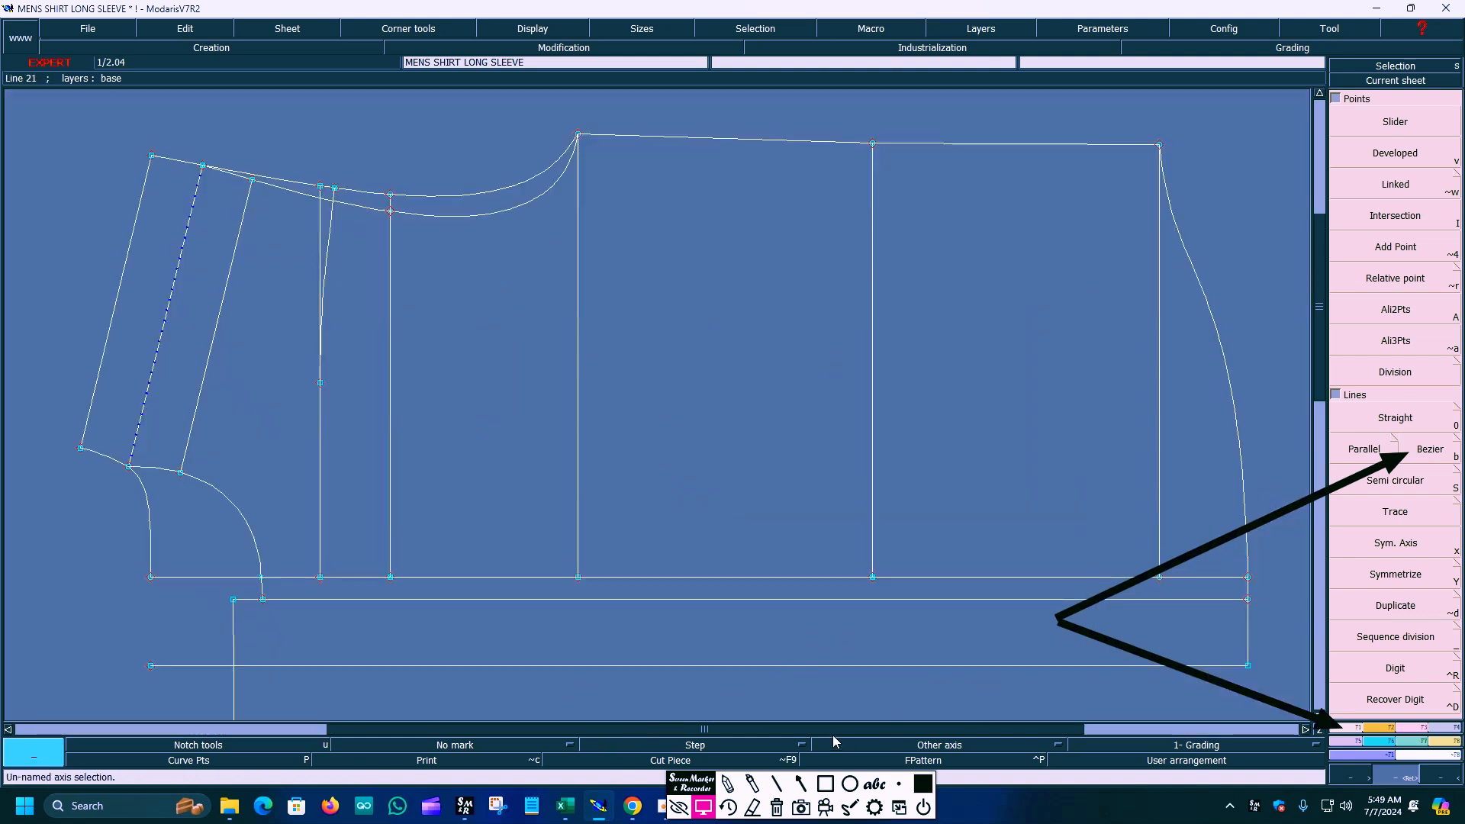
pyautogui.click(777, 808)
pyautogui.click(802, 788)
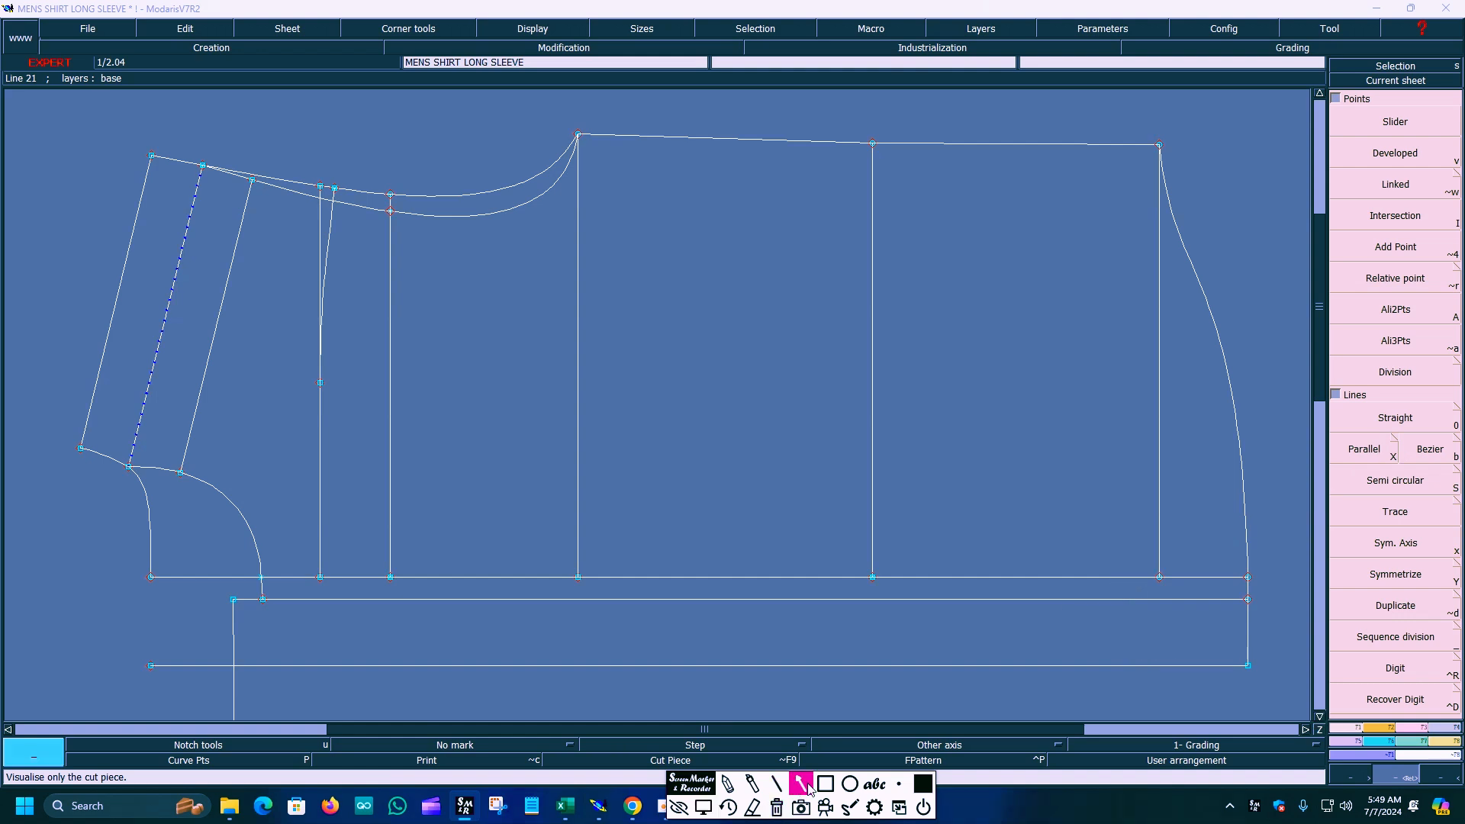
pyautogui.moveTo(891, 635)
pyautogui.mouseDown()
pyautogui.moveTo(1299, 706)
pyautogui.moveTo(1335, 729)
pyautogui.mouseUp()
pyautogui.moveTo(892, 636)
pyautogui.mouseDown()
pyautogui.moveTo(1387, 181)
pyautogui.moveTo(1360, 215)
pyautogui.mouseUp()
pyautogui.click(703, 807)
pyautogui.click(1383, 221)
pyautogui.click(235, 668)
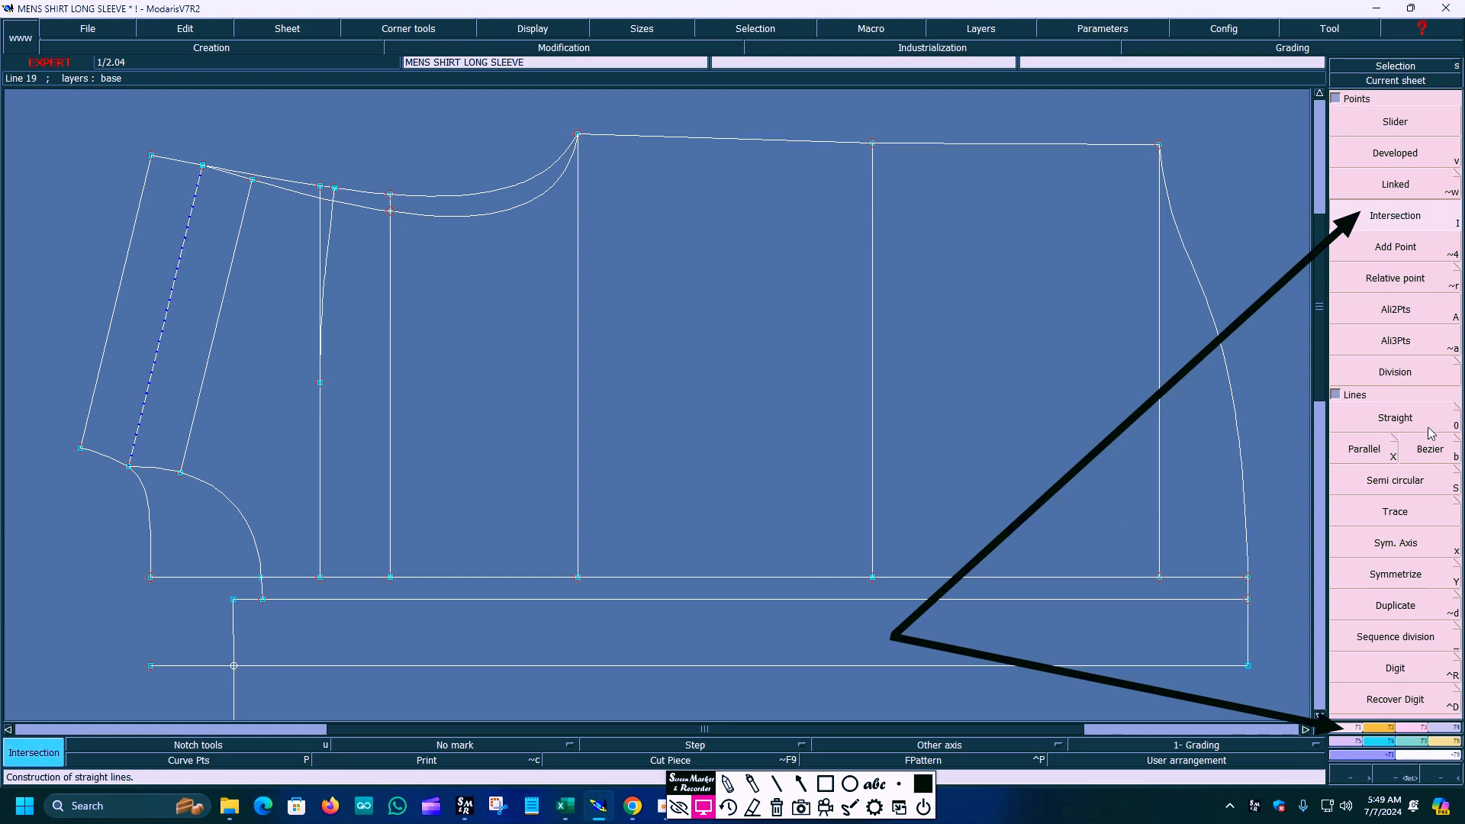
# Insert the intersection point on the second parallel into the perpendicular Bezier line.
pyautogui.click(777, 806)
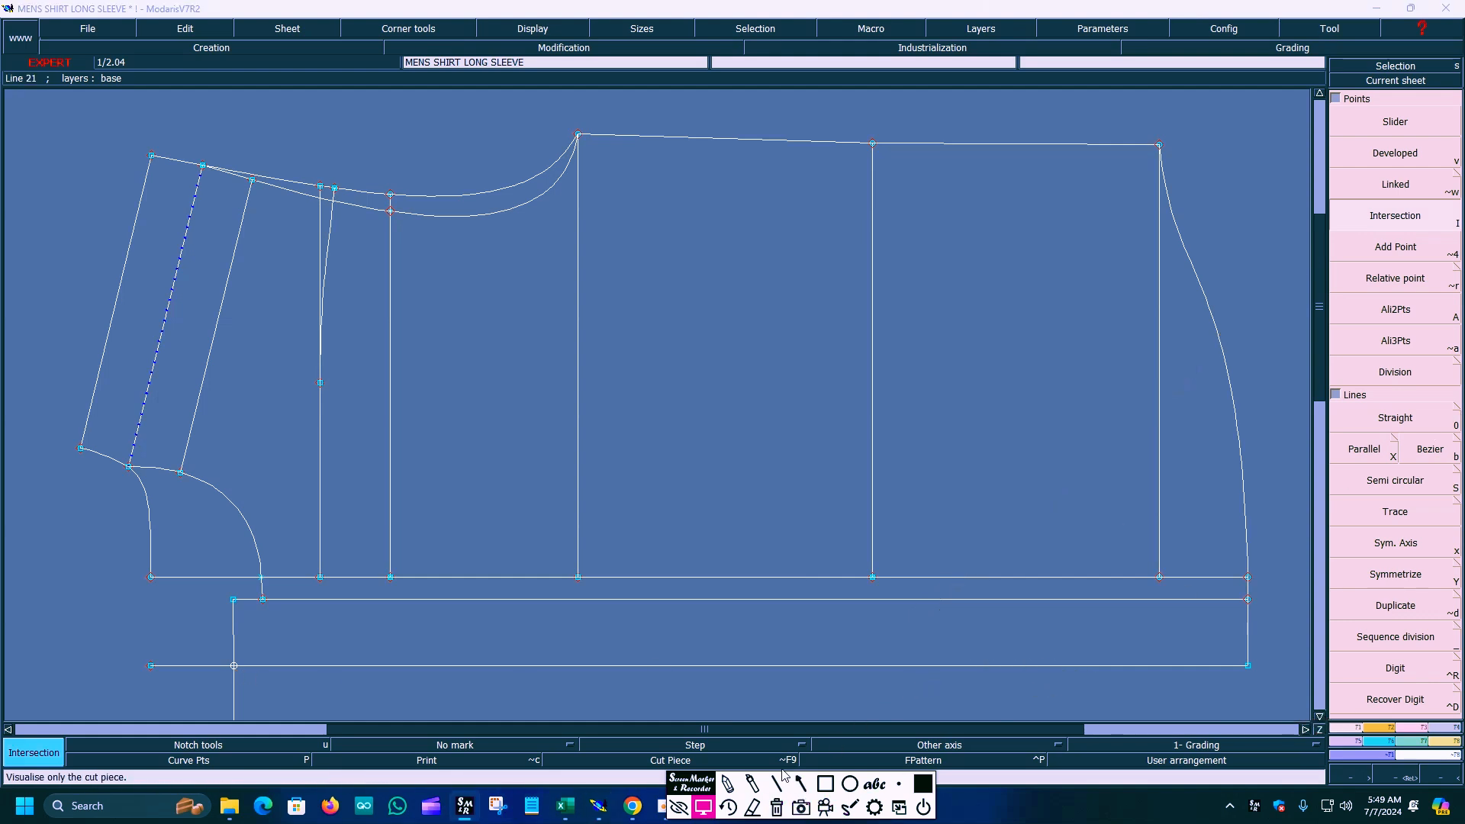
pyautogui.click(800, 784)
pyautogui.moveTo(1021, 599)
pyautogui.mouseDown()
pyautogui.moveTo(1354, 673)
pyautogui.moveTo(1407, 725)
pyautogui.mouseUp()
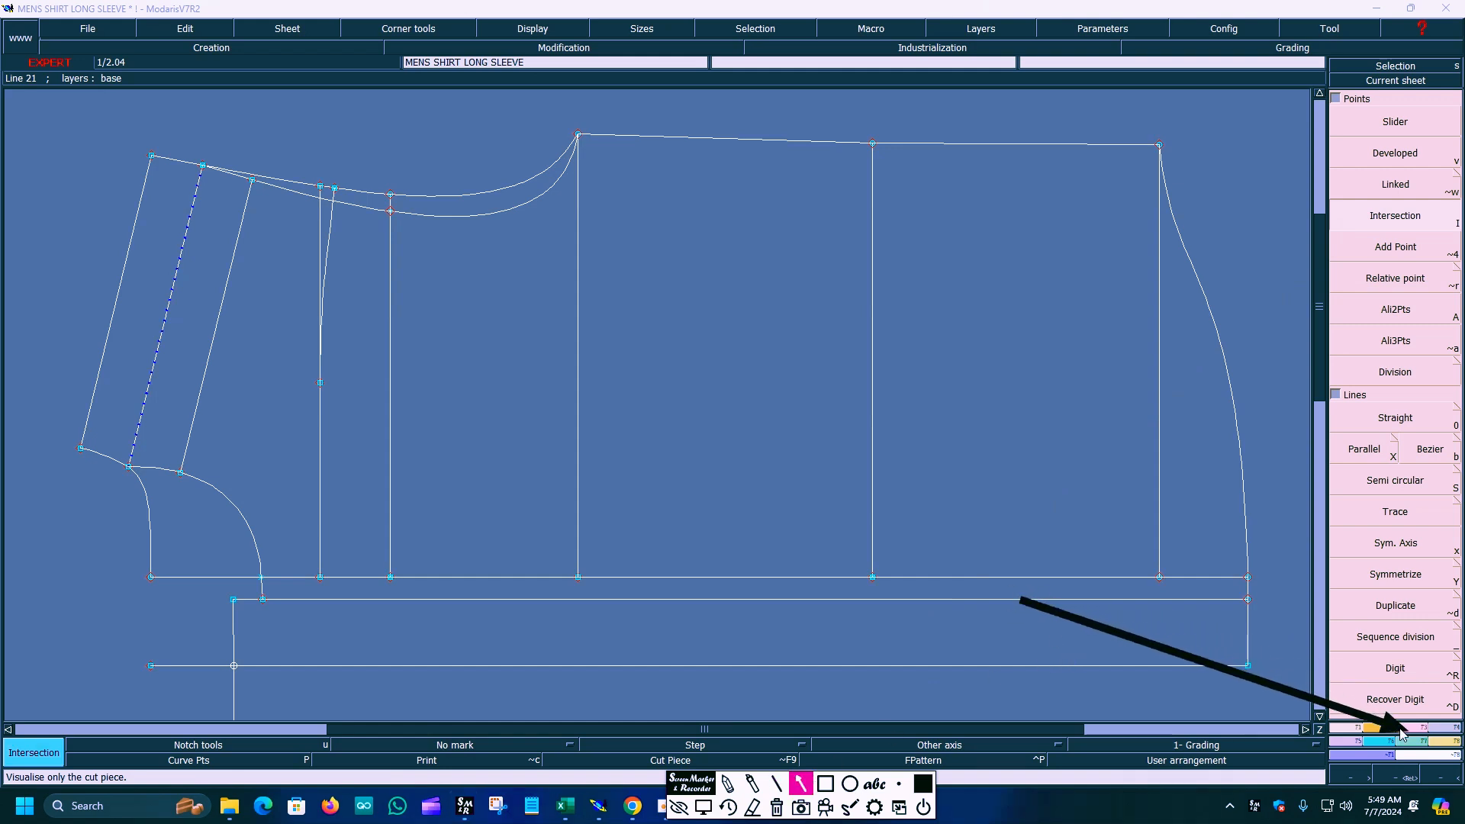
pyautogui.click(703, 807)
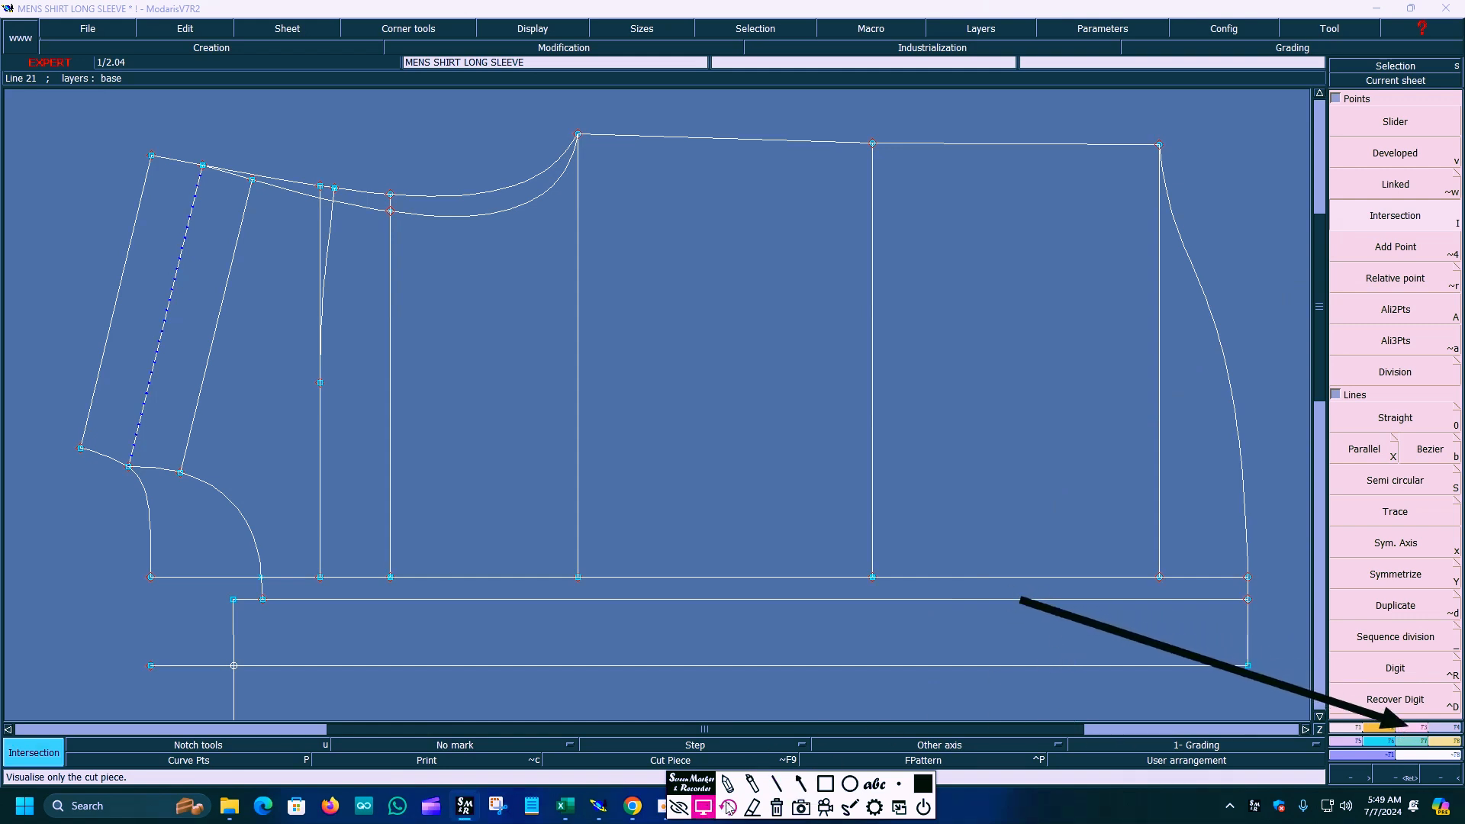
pyautogui.click(1417, 731)
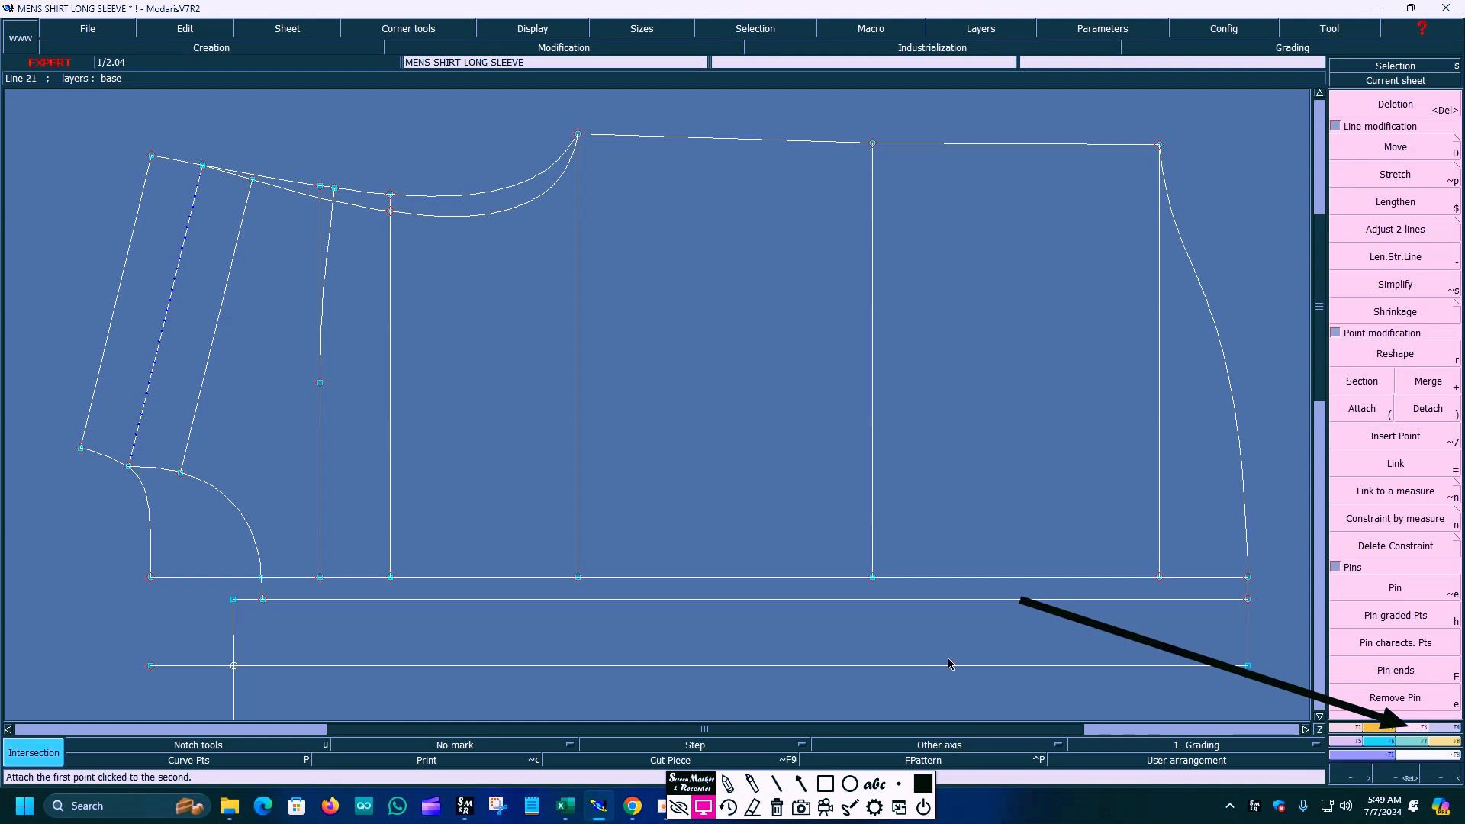
pyautogui.click(799, 785)
pyautogui.moveTo(1021, 600); pyautogui.dragTo(1363, 439)
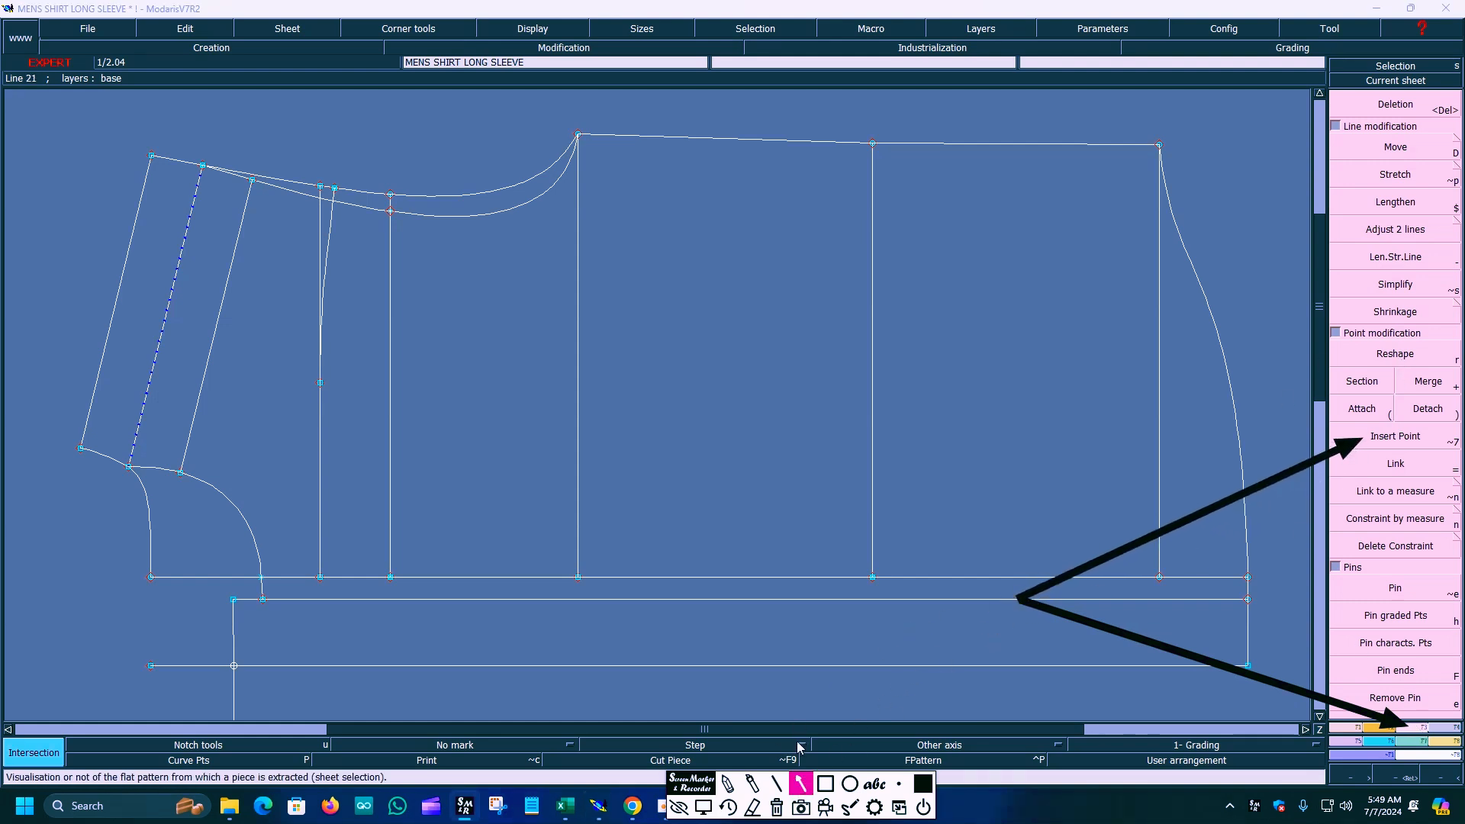
pyautogui.click(702, 808)
pyautogui.click(1395, 436)
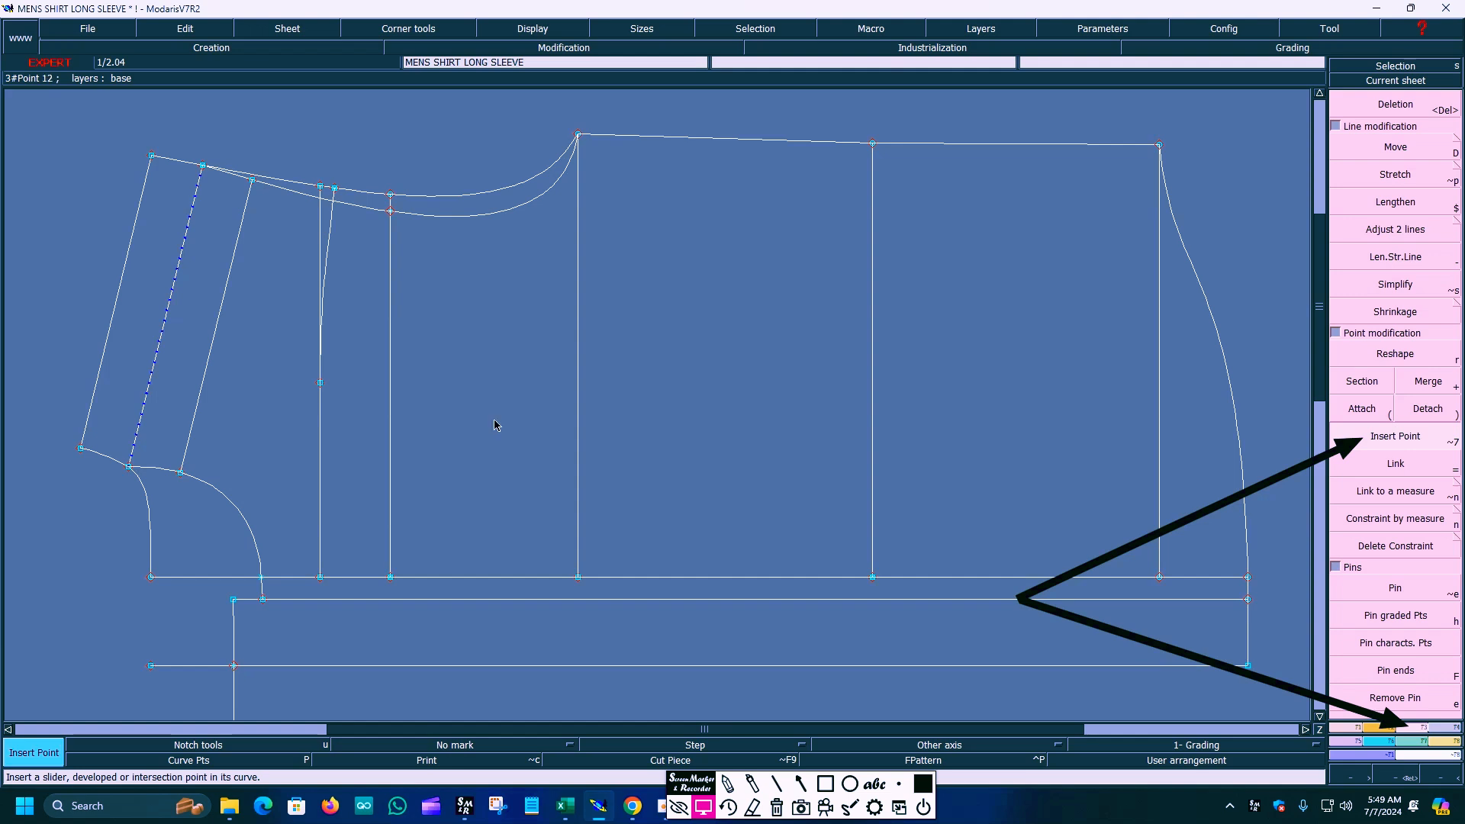
# Delete the end point of the perpendicular Bezier line that extends beyond the second parallel.
pyautogui.click(1396, 103)
pyautogui.click(800, 784)
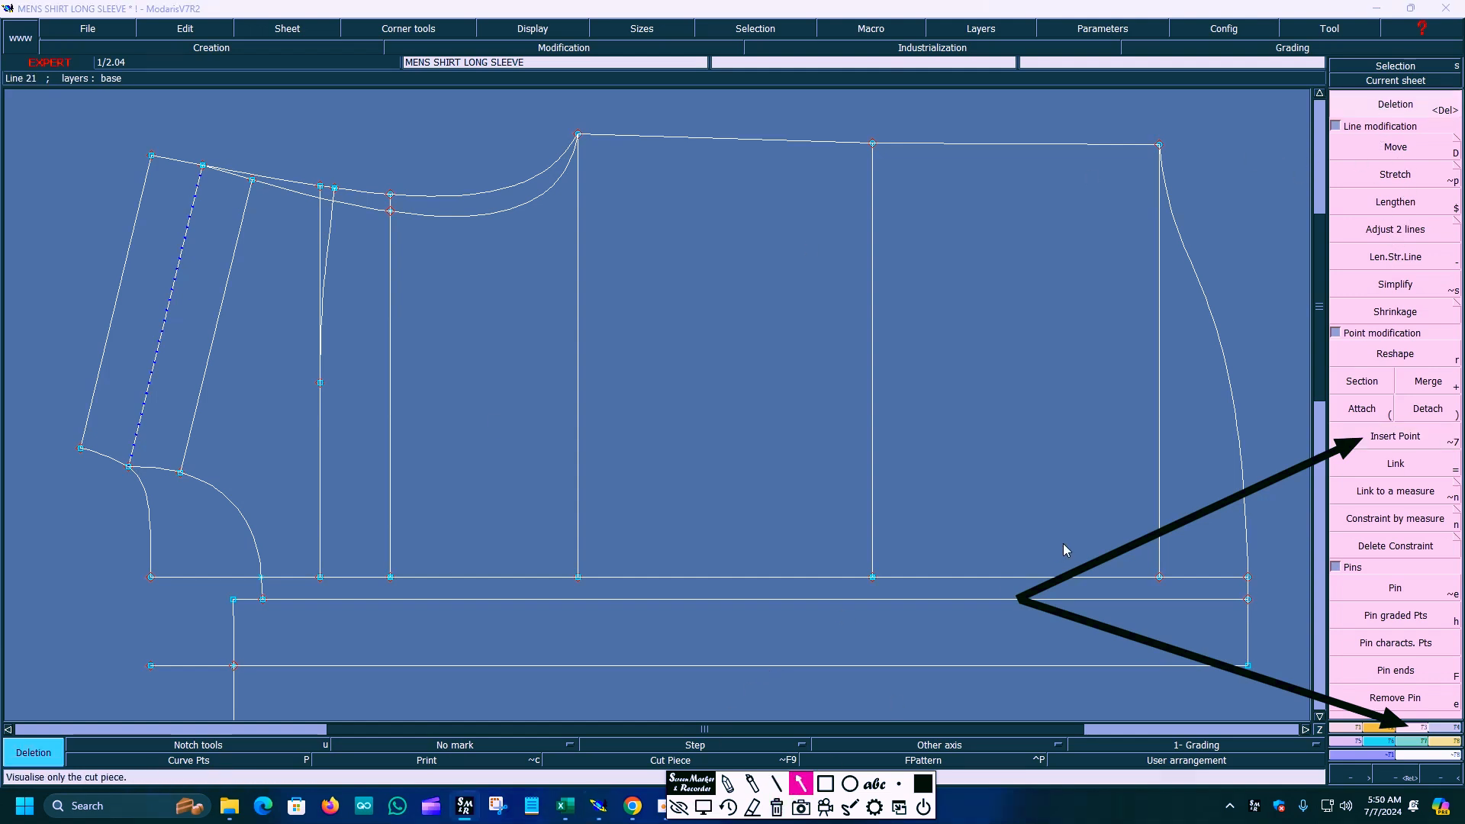
pyautogui.moveTo(1018, 597); pyautogui.dragTo(1368, 118)
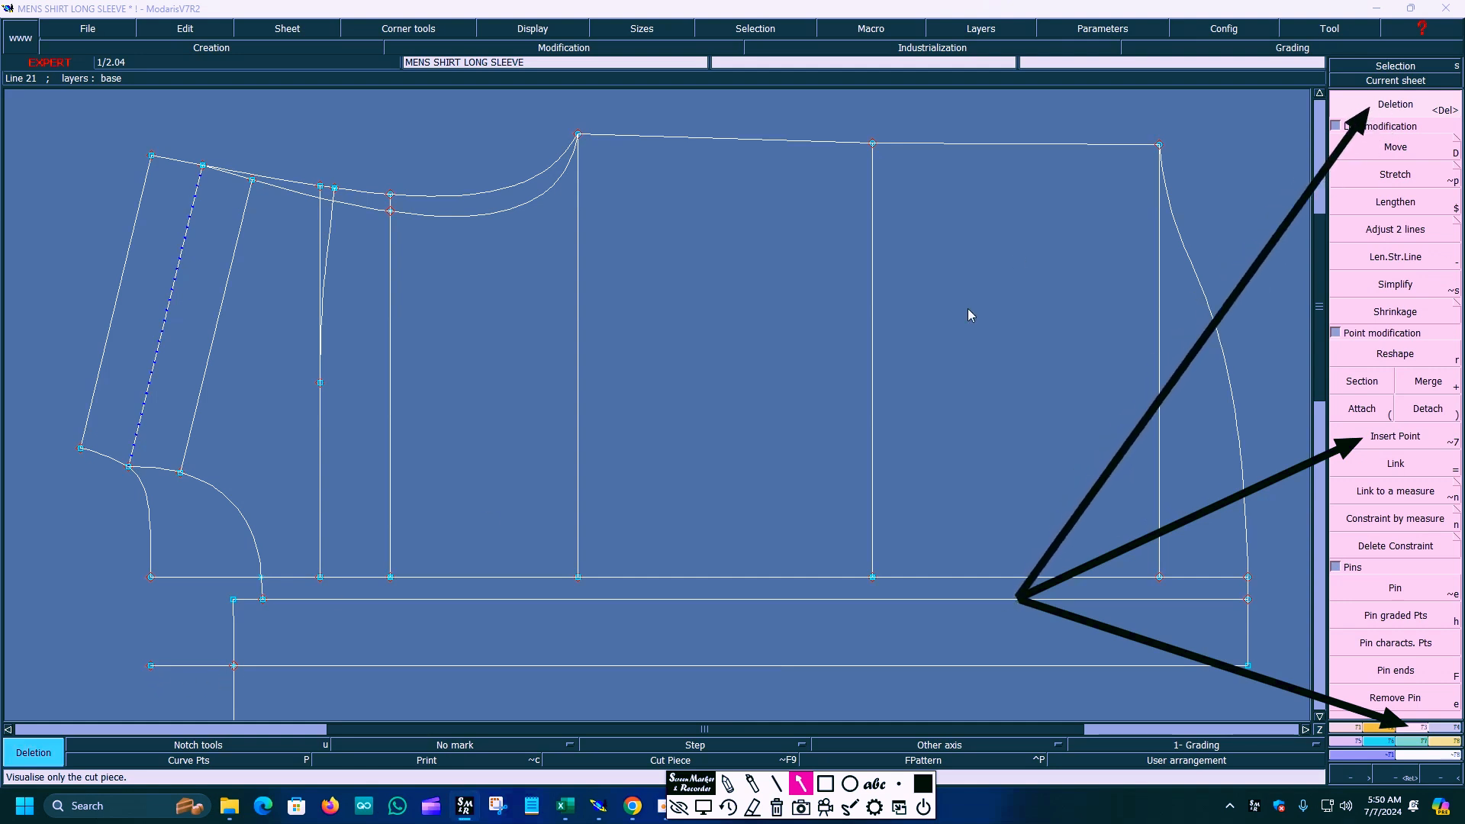
pyautogui.moveTo(147, 669); pyautogui.dragTo(148, 669)
pyautogui.click(777, 807)
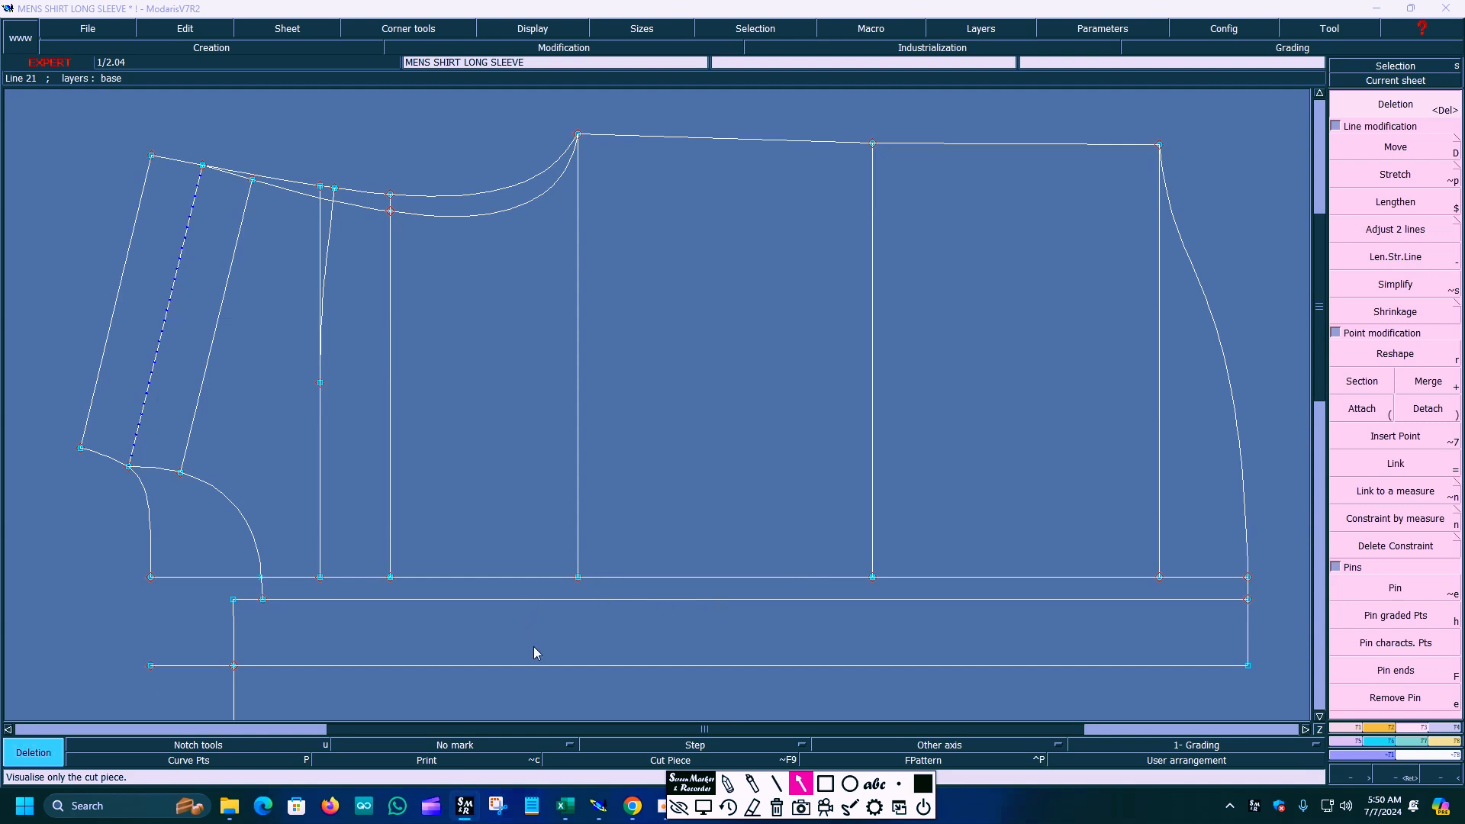
pyautogui.click(703, 807)
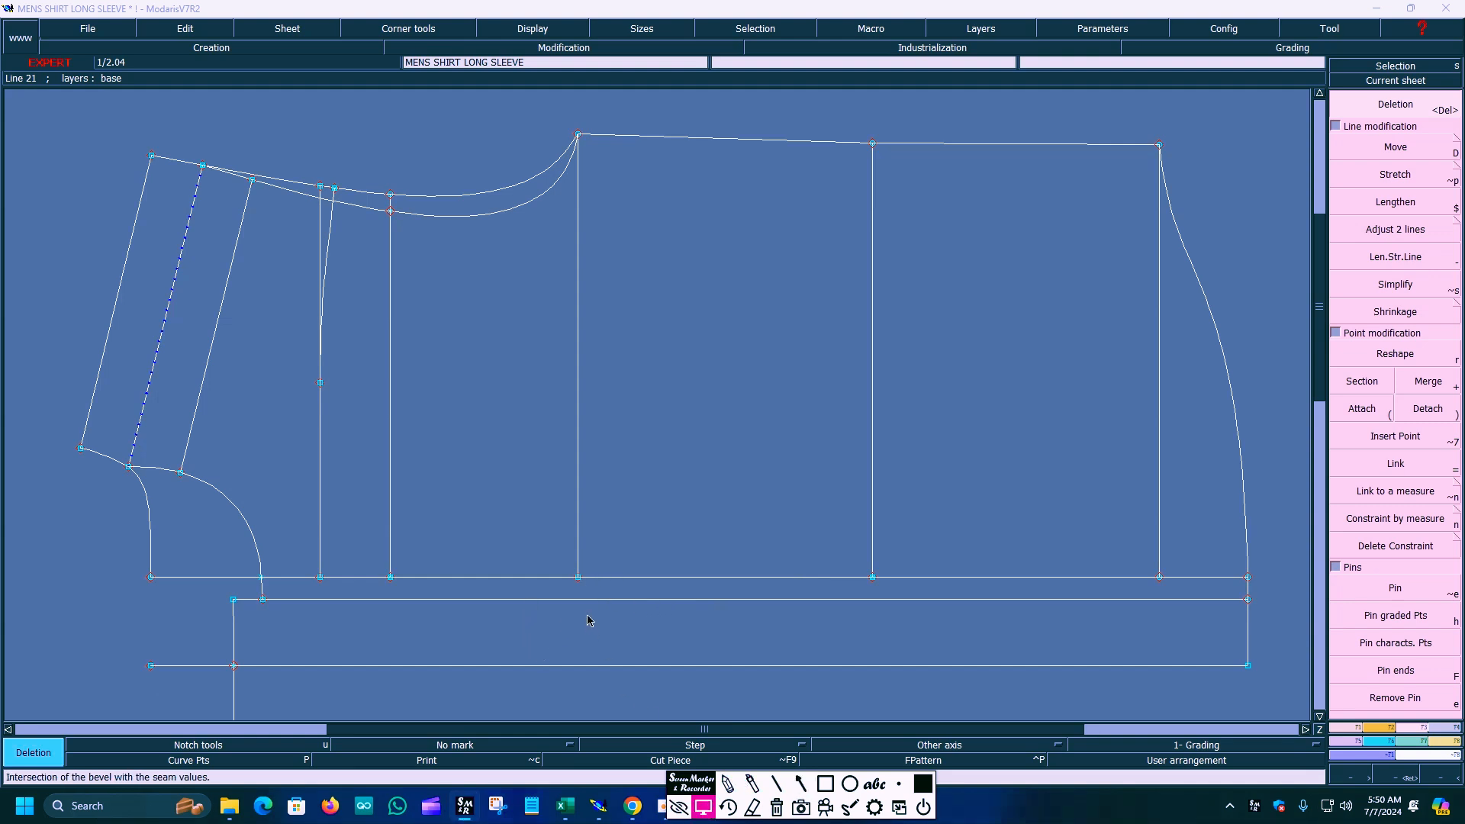
pyautogui.click(432, 642)
pyautogui.press('Home')
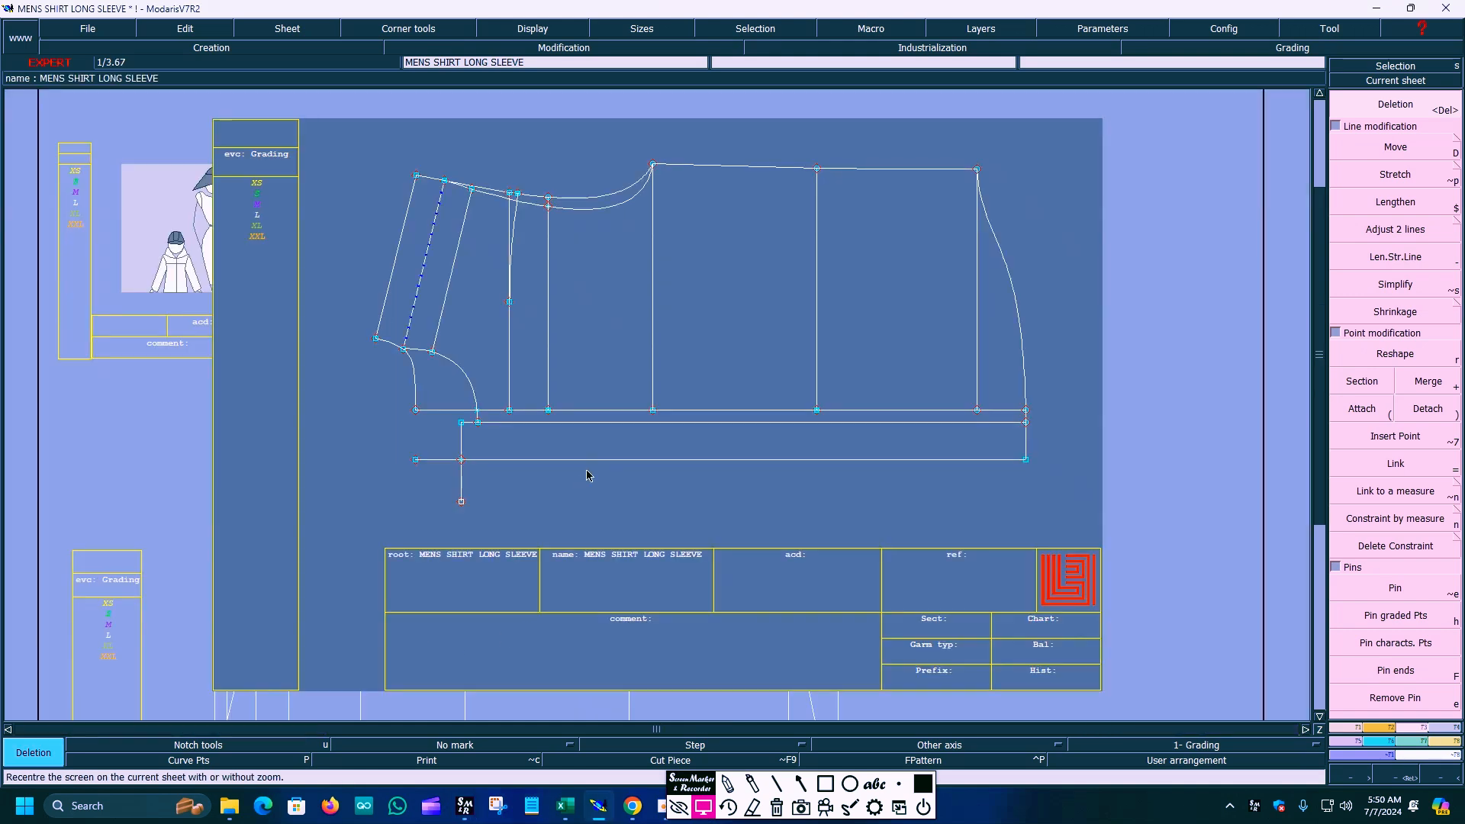
pyautogui.press('Return')
pyautogui.moveTo(372, 391); pyautogui.dragTo(617, 559)
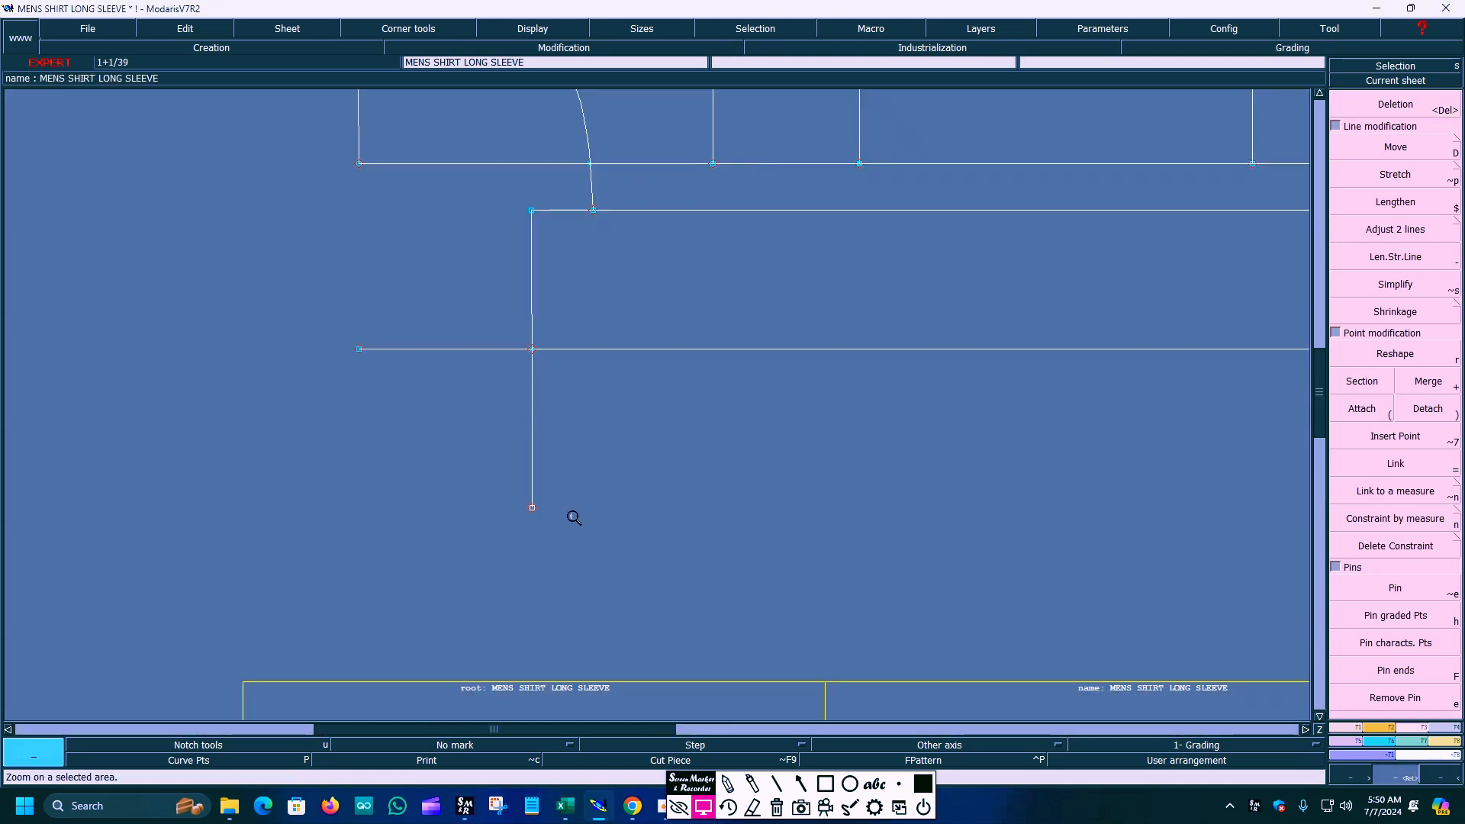
pyautogui.click(1396, 104)
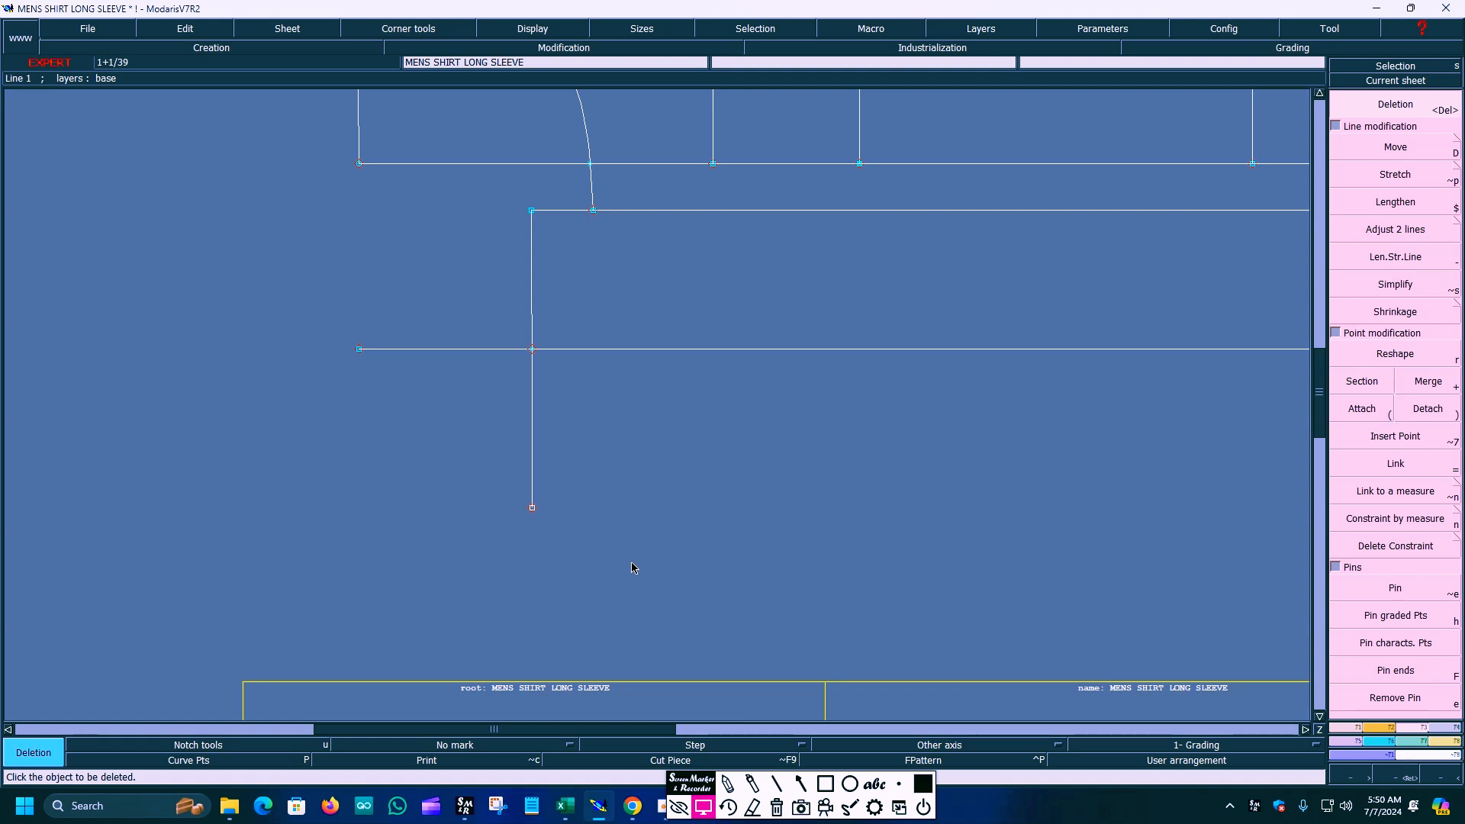
pyautogui.click(532, 508)
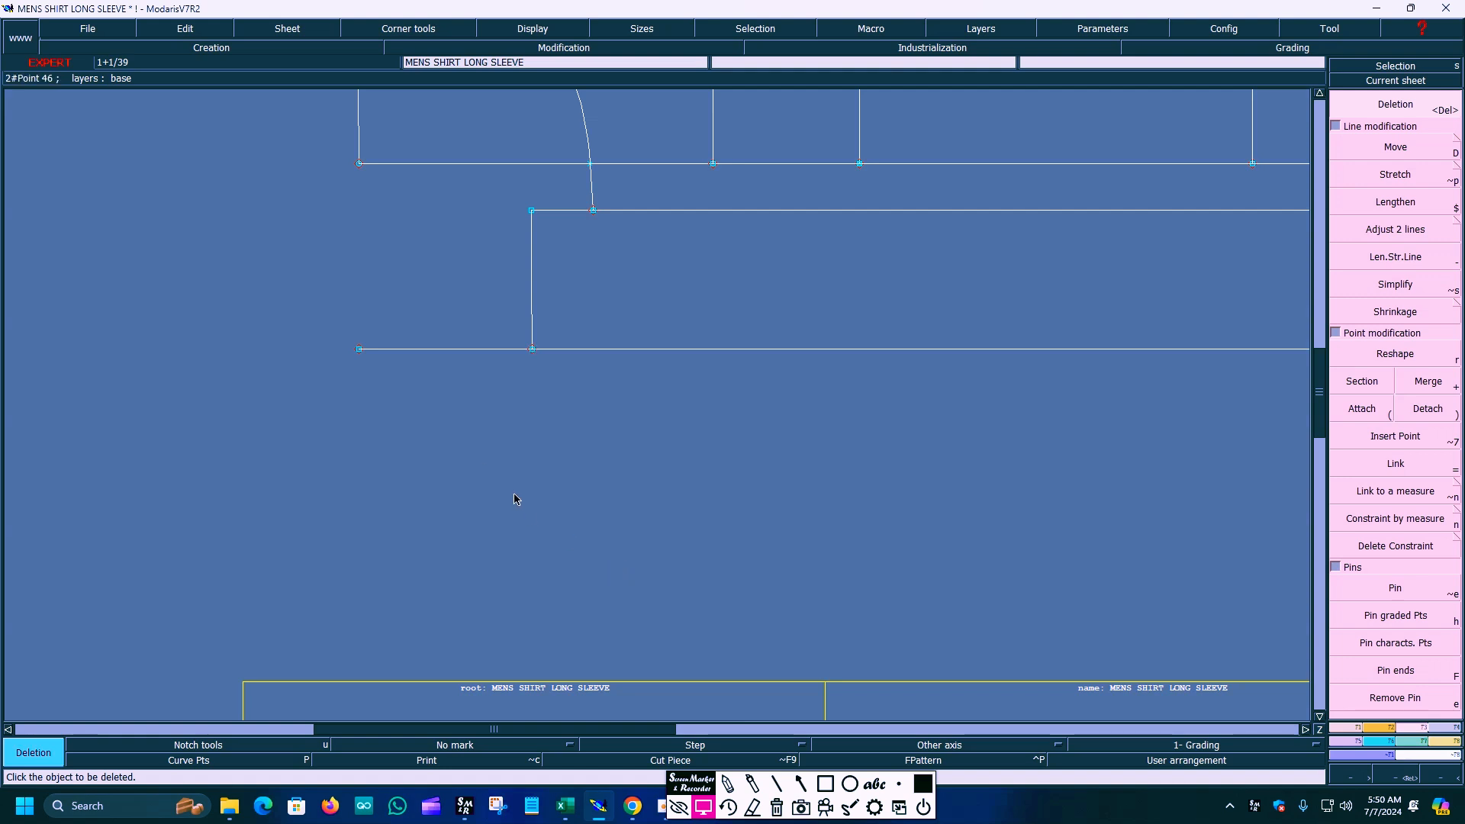
# Delete the second parallel's neck-side end point that extends beyond the placket's closing line.
pyautogui.click(358, 350)
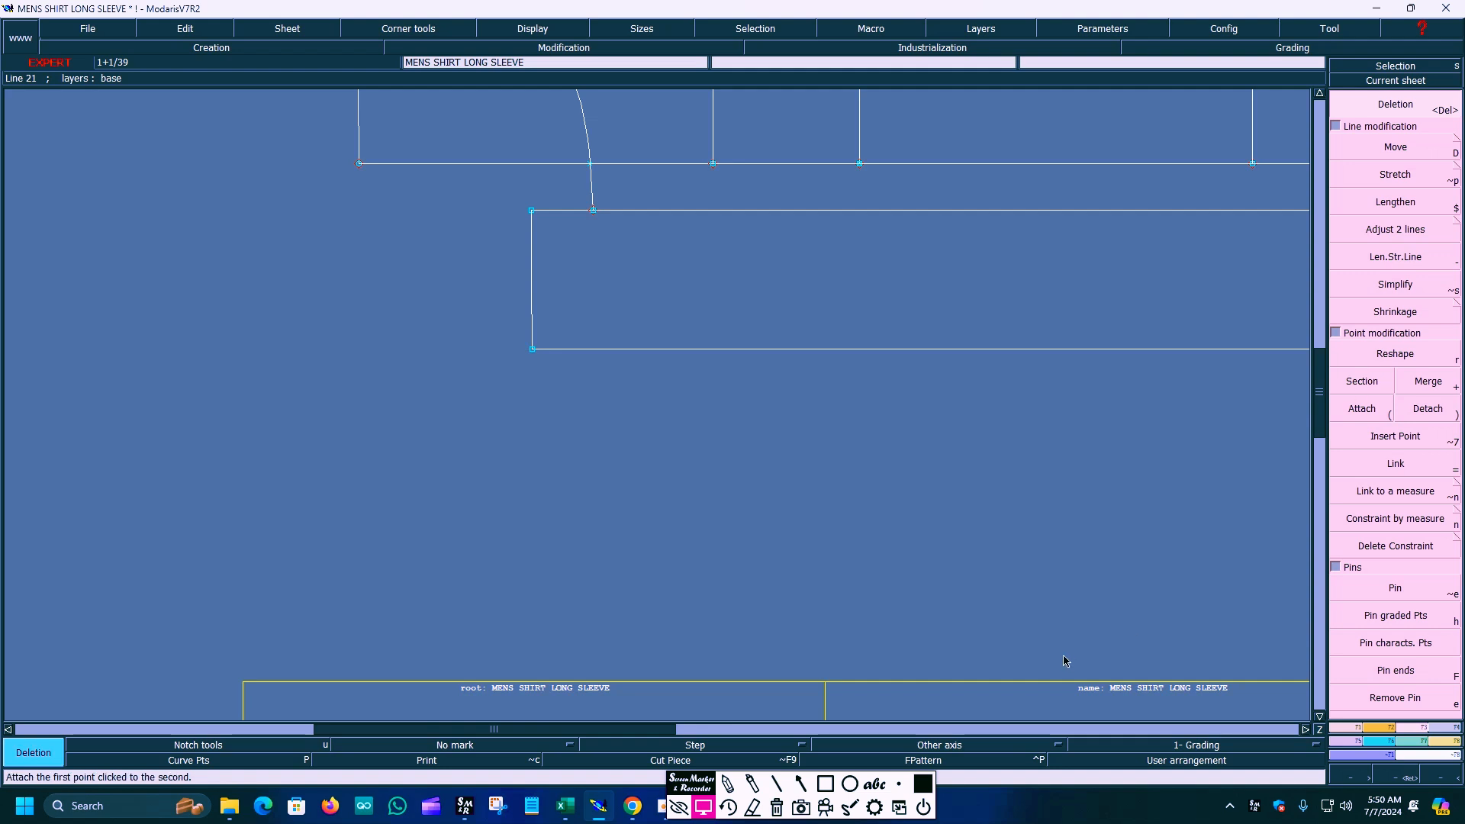
# Align the second parallel's neck-side end vertically with the first parallel's neck-side end using Ali2Pts.
pyautogui.click(801, 784)
pyautogui.moveTo(992, 549)
pyautogui.mouseDown()
pyautogui.moveTo(1325, 695)
pyautogui.moveTo(1346, 731)
pyautogui.mouseUp()
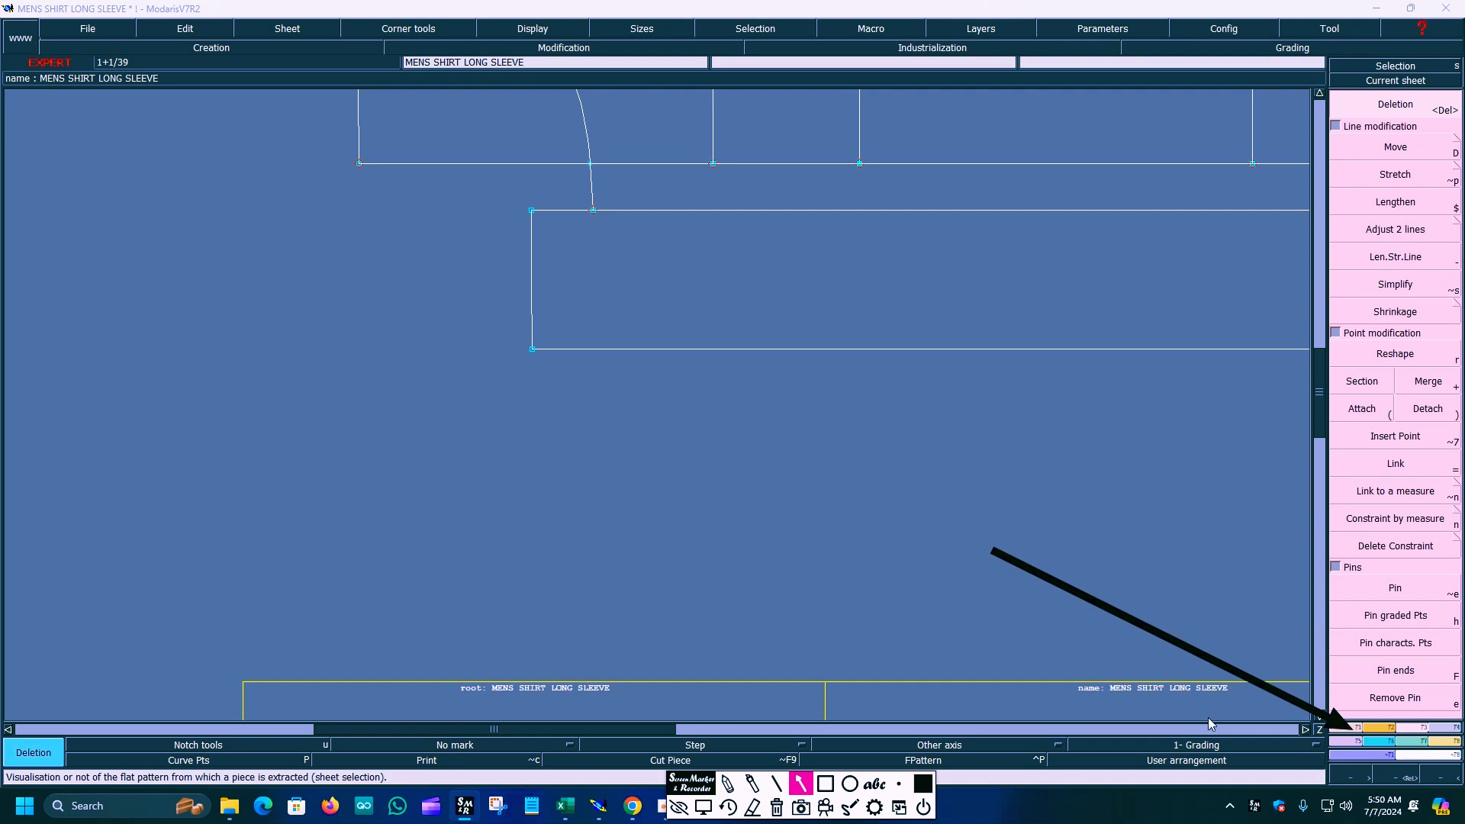
pyautogui.click(704, 807)
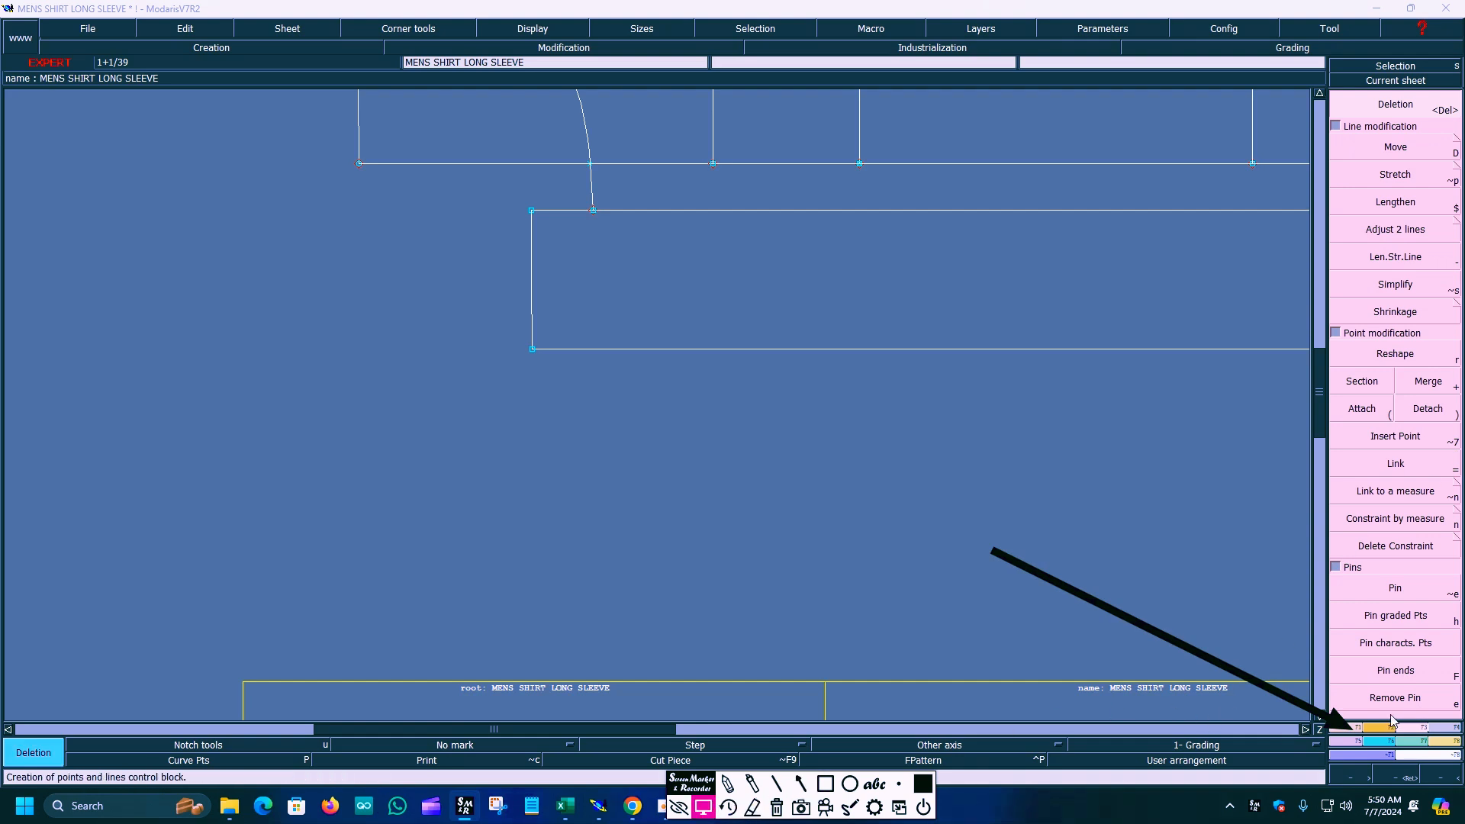
pyautogui.click(1356, 733)
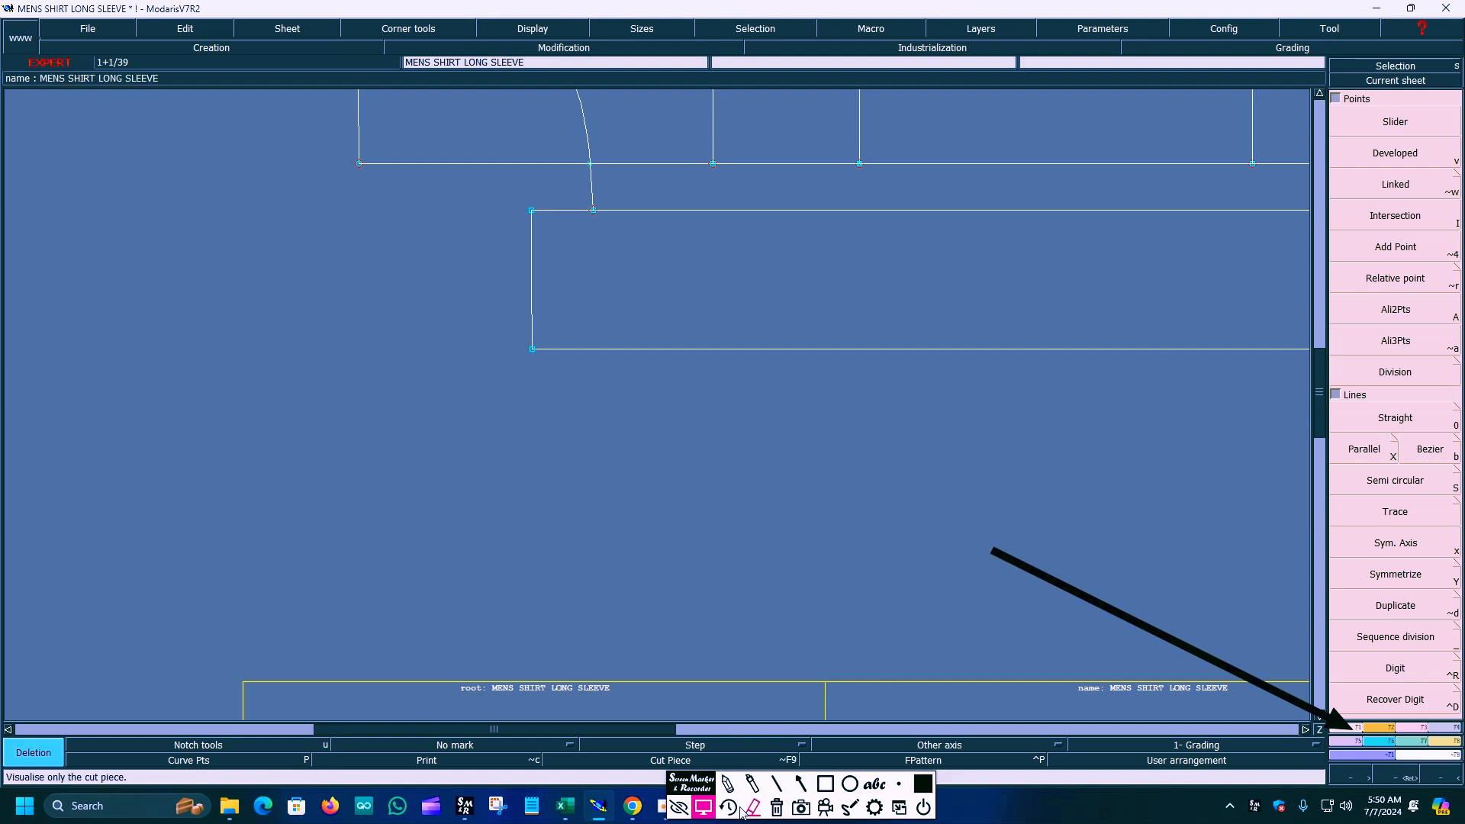
pyautogui.click(801, 784)
pyautogui.moveTo(989, 548)
pyautogui.mouseDown()
pyautogui.moveTo(1259, 351)
pyautogui.moveTo(1366, 325)
pyautogui.mouseUp()
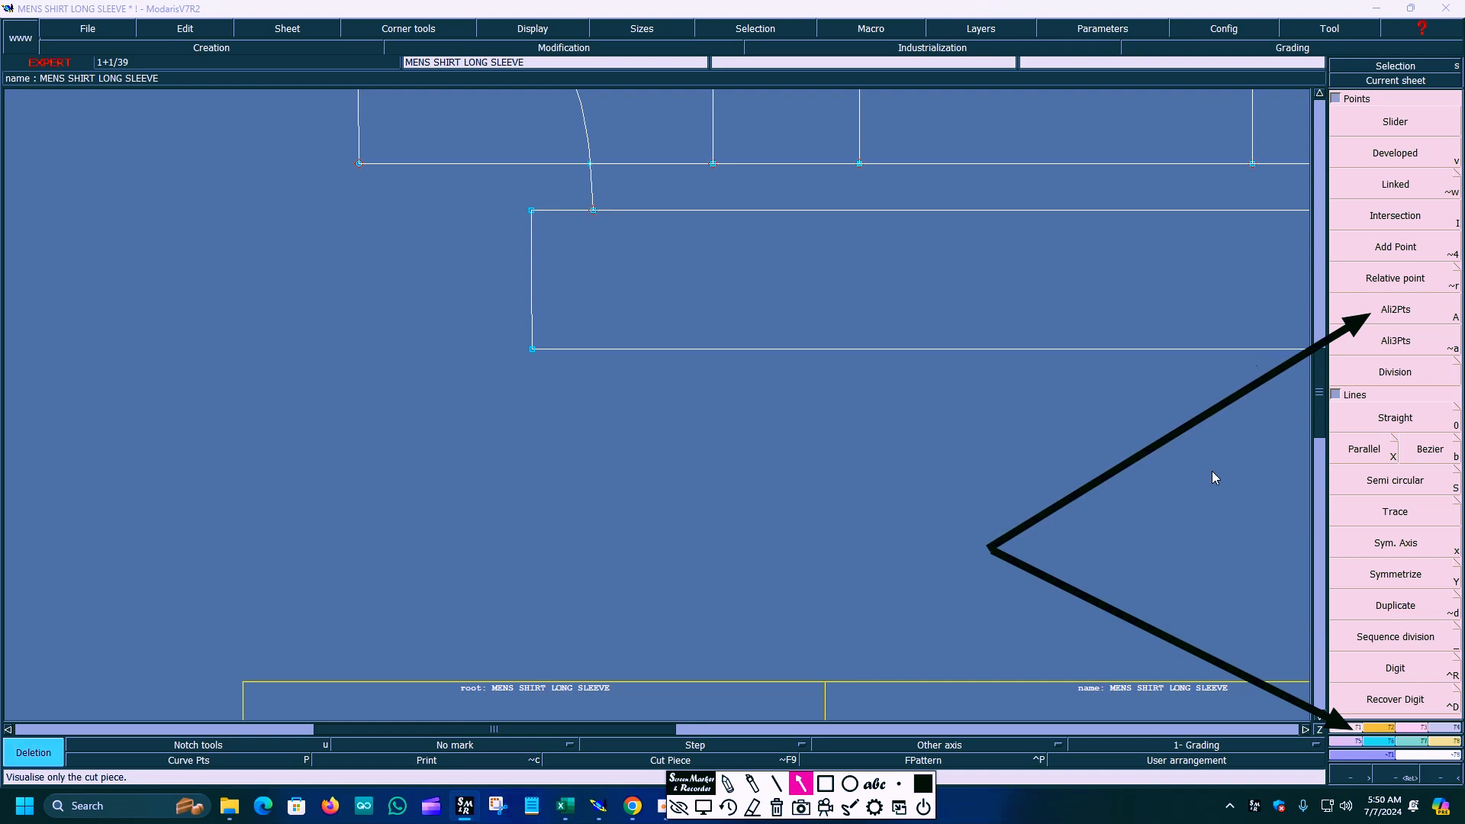
pyautogui.click(703, 807)
pyautogui.click(1401, 321)
pyautogui.click(531, 211)
pyautogui.click(533, 349)
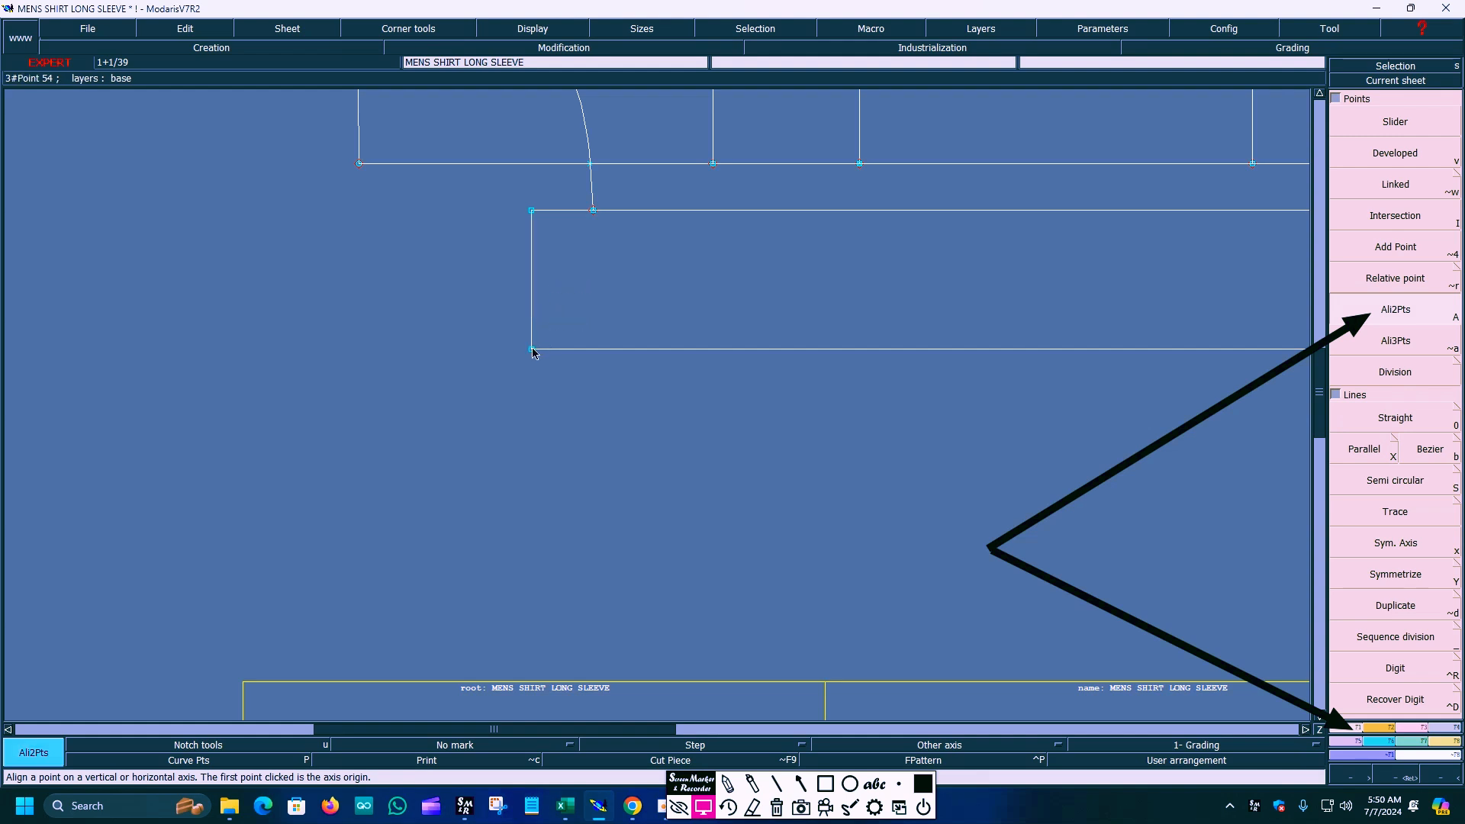
pyautogui.click(776, 807)
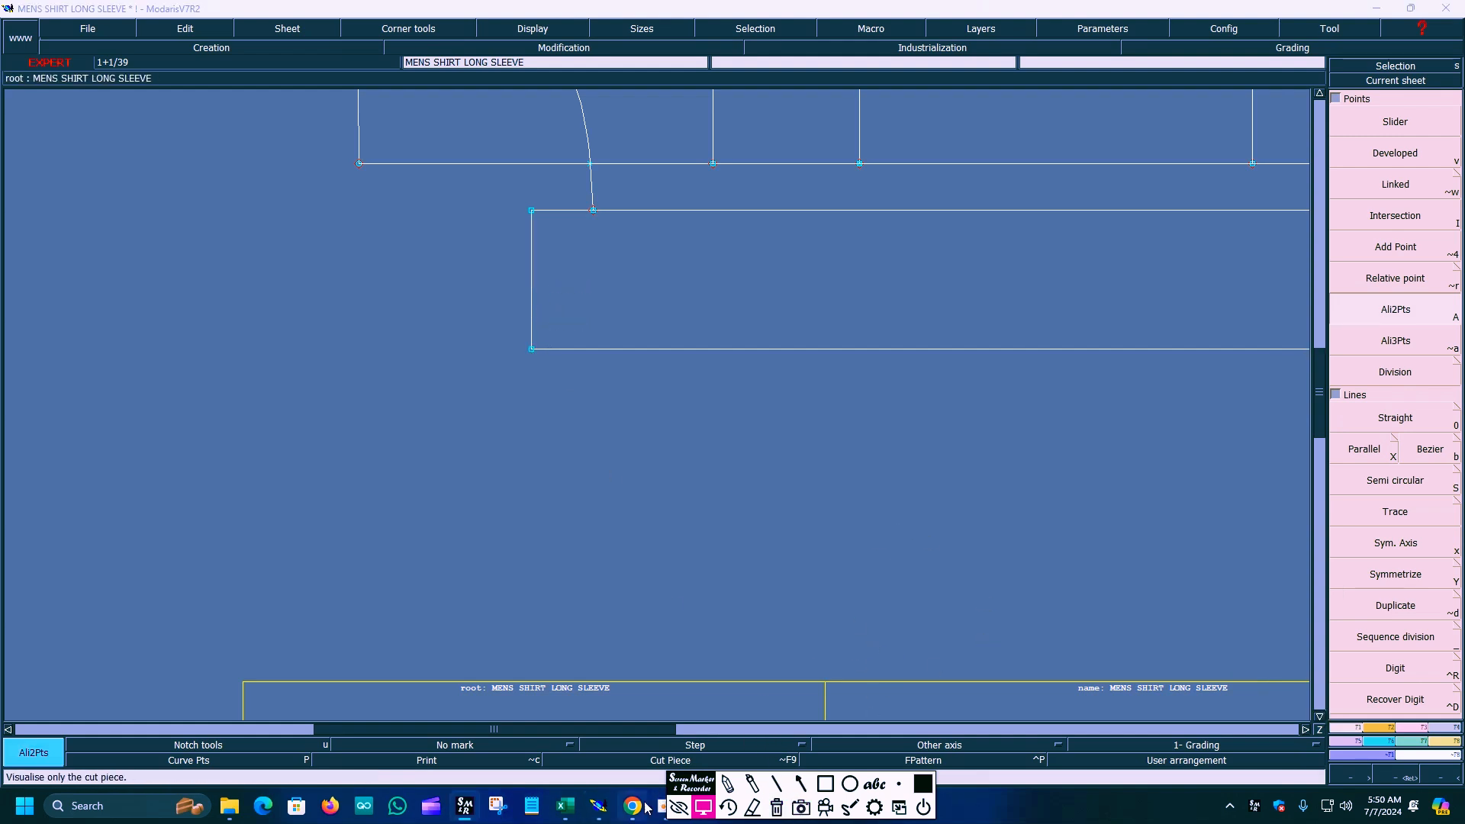
pyautogui.click(703, 814)
pyautogui.press('Home')
pyautogui.press('Return')
pyautogui.moveTo(337, 120); pyautogui.dragTo(1109, 491)
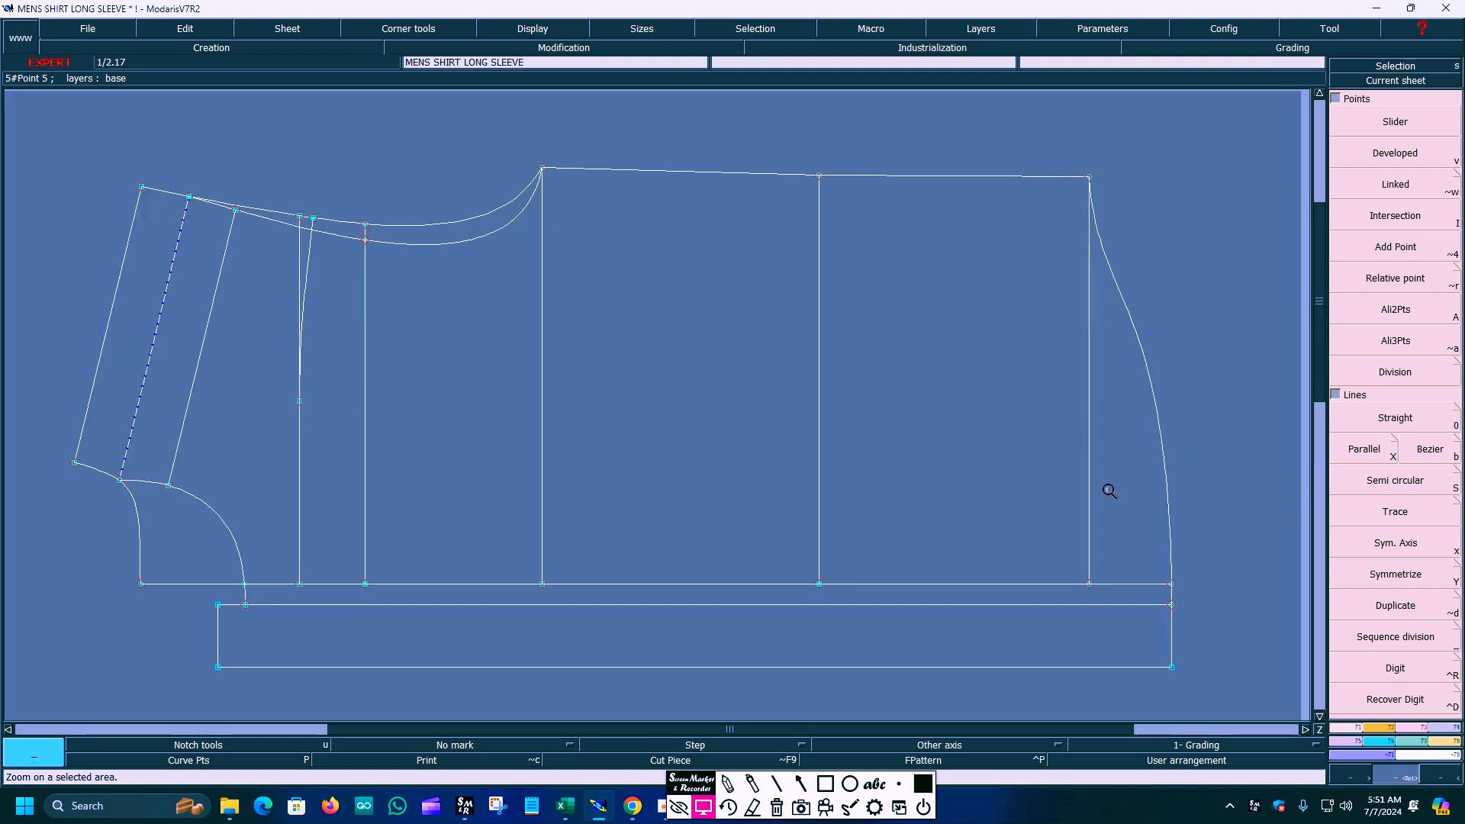